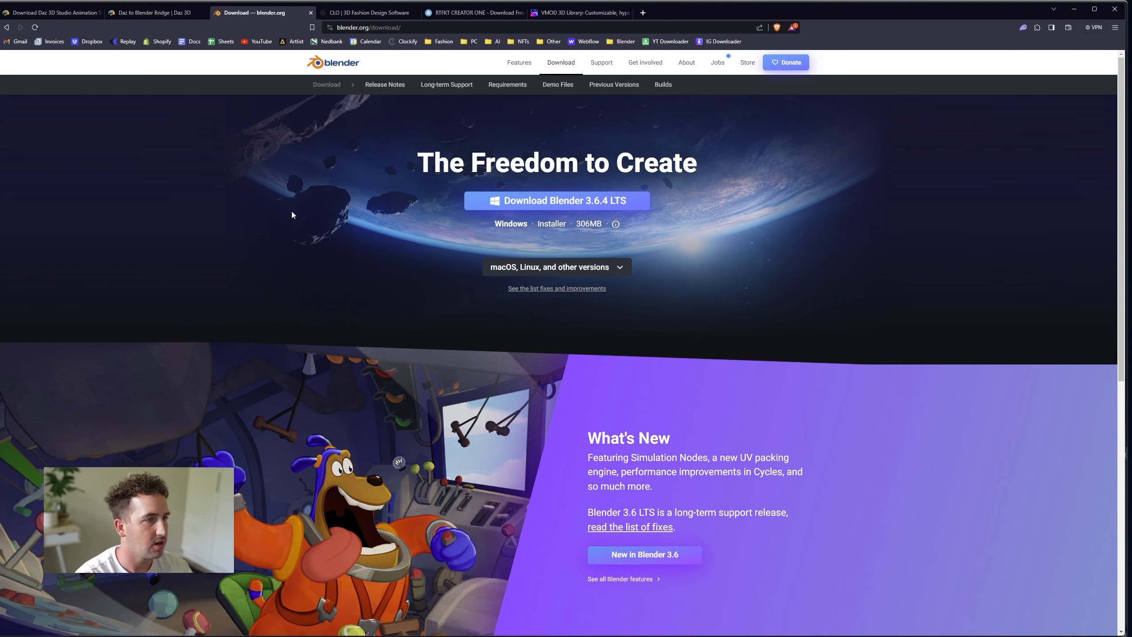
# - Review the web pages for the Daz to Blender Bridge, CLO software, RTFKT Creator One sneaker model and VMOD 3D library
pyautogui.click(170, 13)
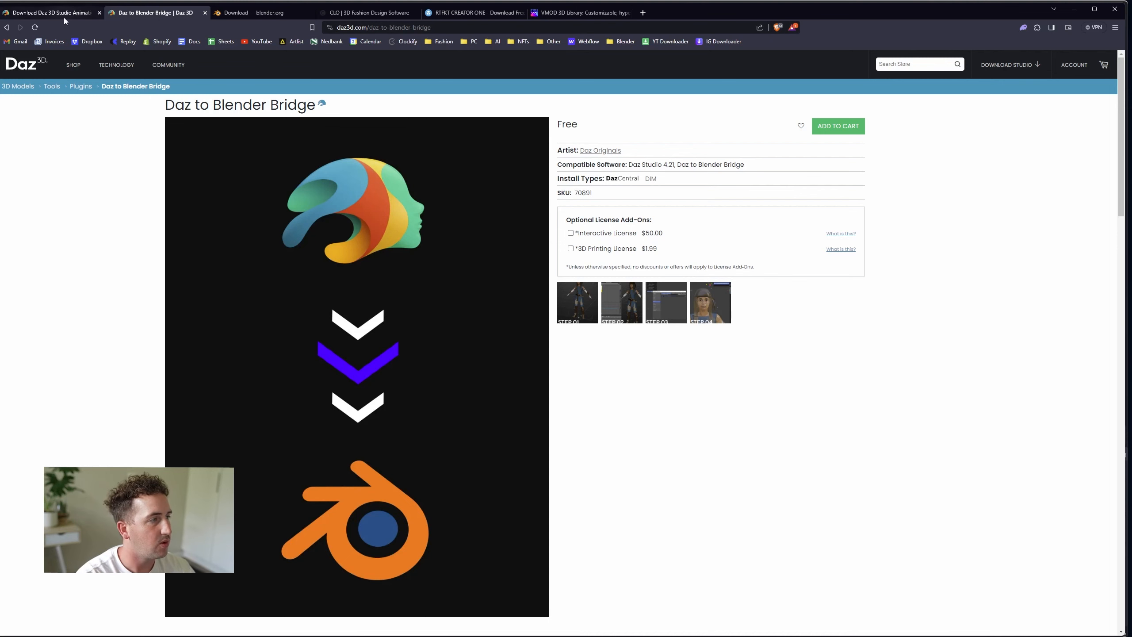
pyautogui.click(369, 12)
pyautogui.scroll(-3, 418, 242)
pyautogui.scroll(3, 914, 319)
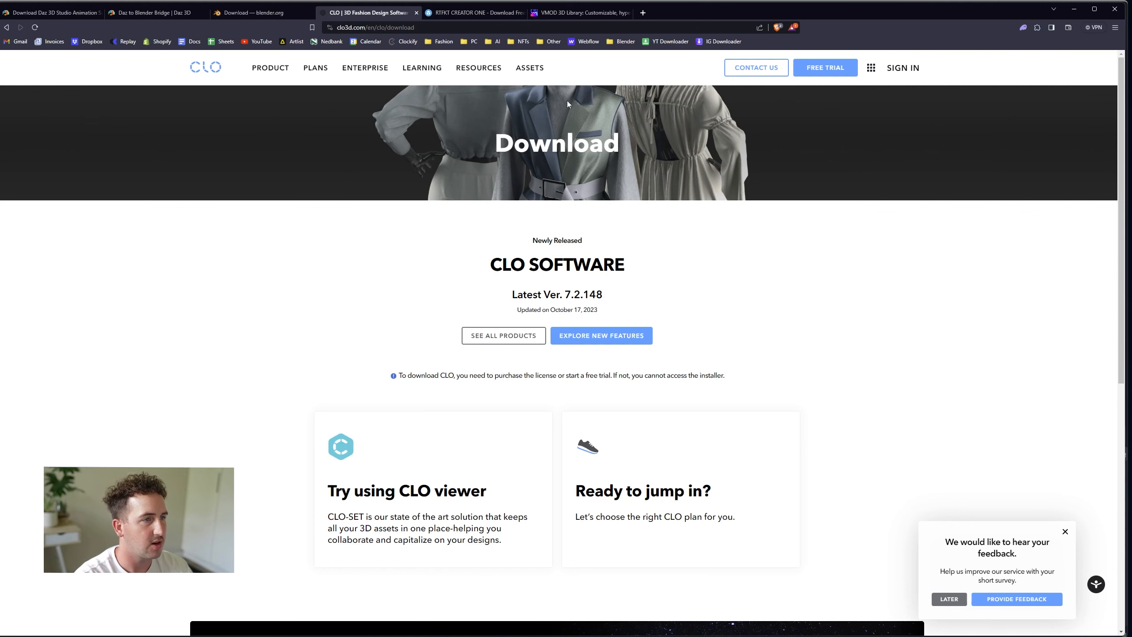
pyautogui.click(476, 13)
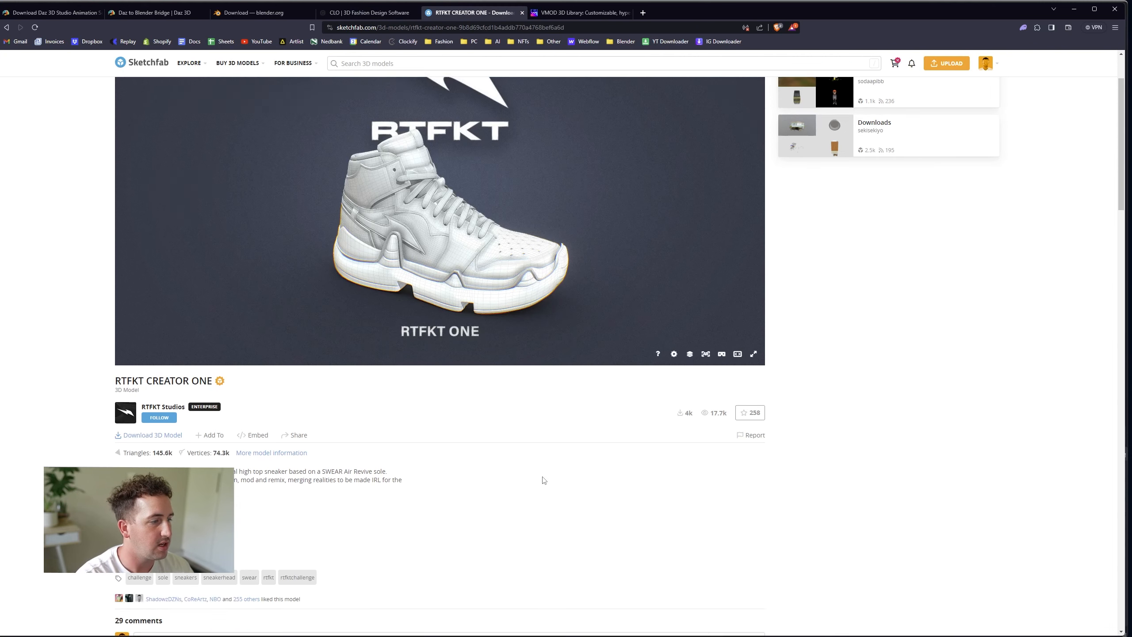
pyautogui.scroll(2, 544, 481)
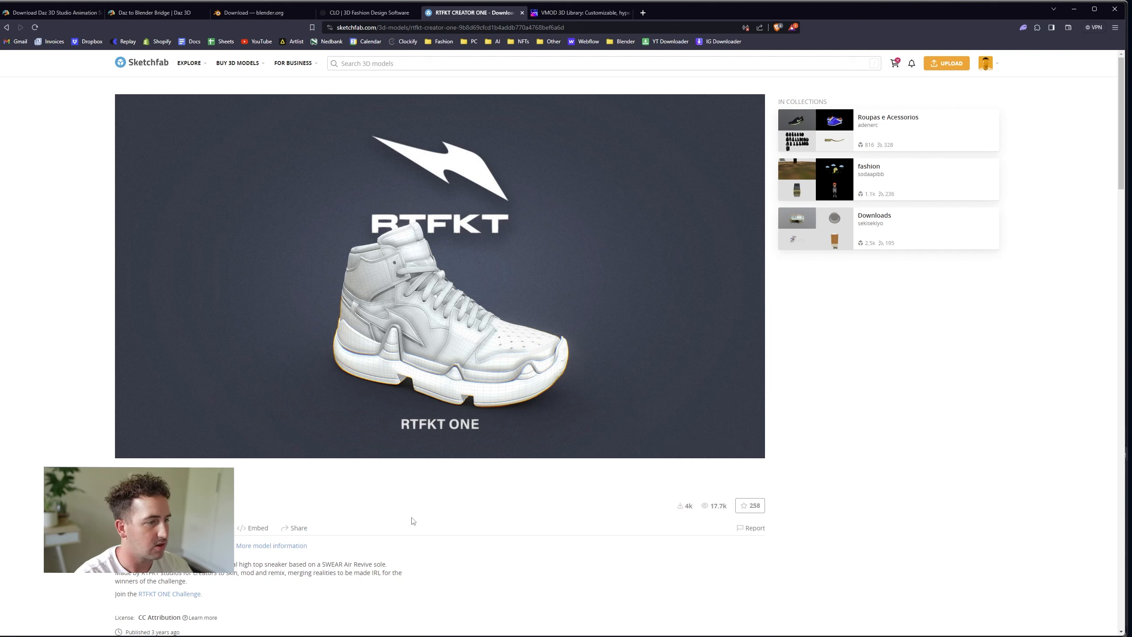
pyautogui.click(598, 14)
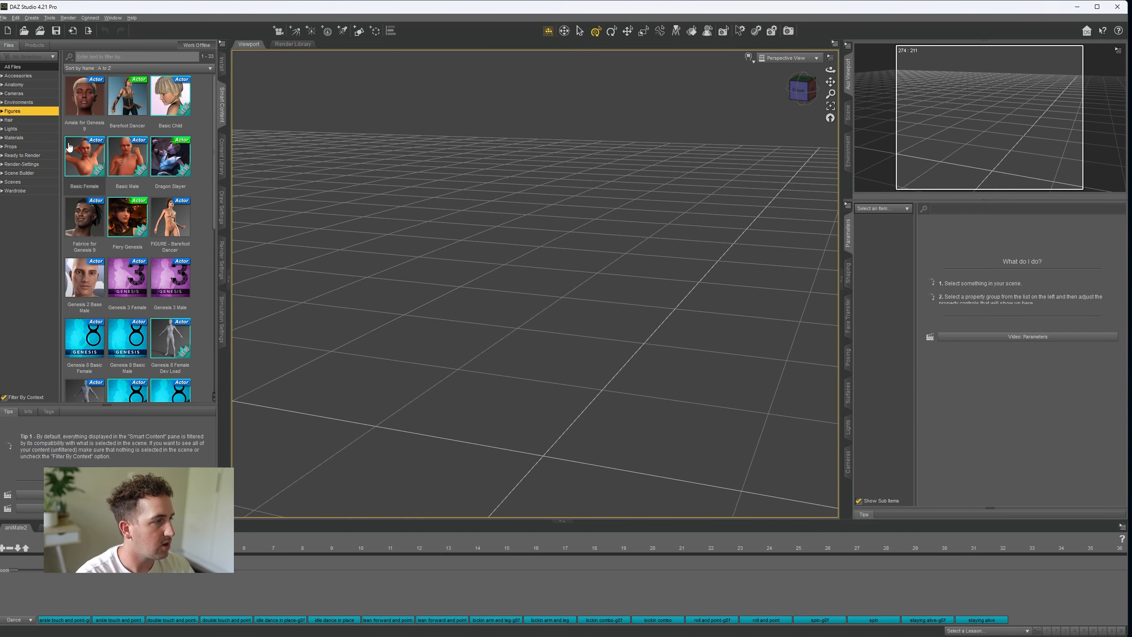
# - In DAZ Studio, load the Genesis 8 Basic Male figure and apply the Dan FaceGen 1.0 head morph at about 60%
pyautogui.doubleClick(127, 337)
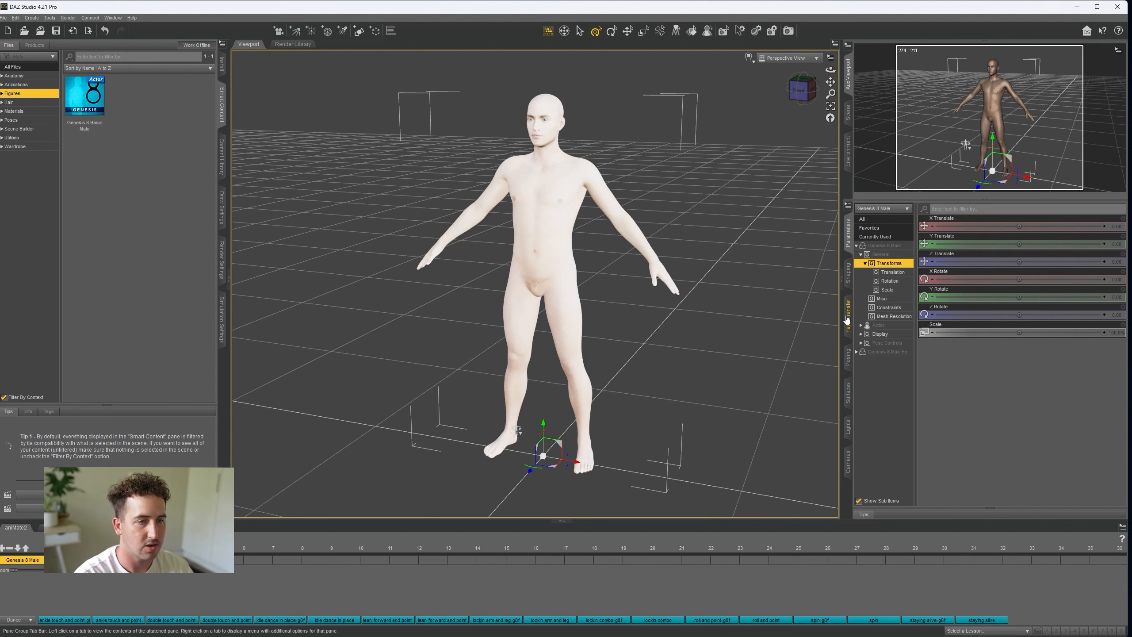
pyautogui.click(849, 276)
pyautogui.click(889, 283)
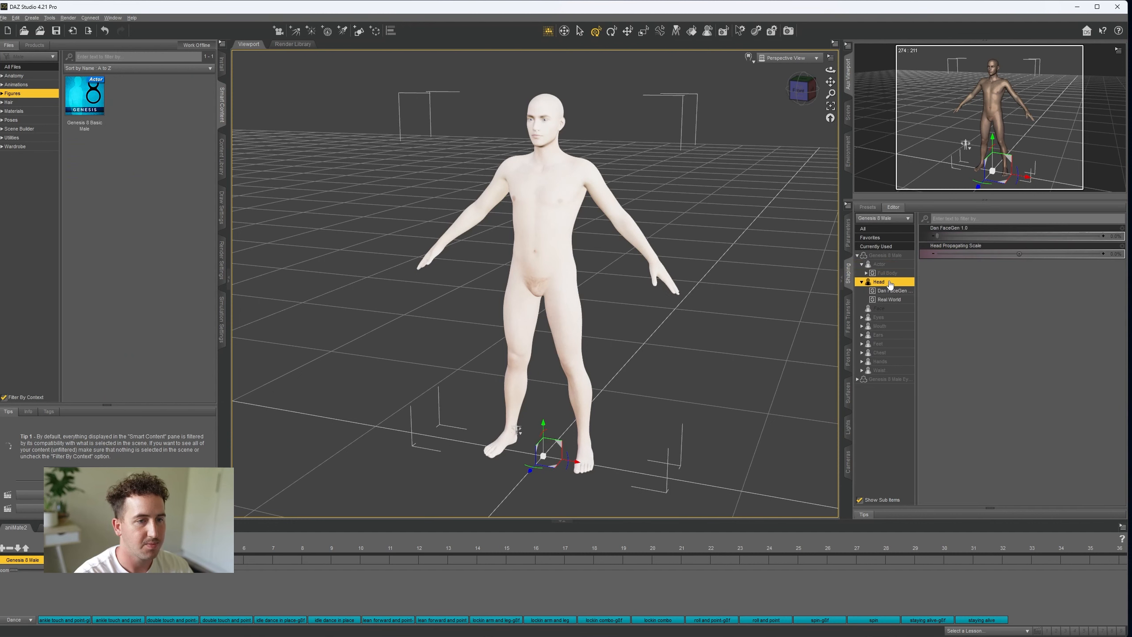
pyautogui.click(892, 291)
pyautogui.moveTo(936, 235); pyautogui.dragTo(1035, 235)
# - Raise the Dan FaceGen 1.0 head morph to about 84.5% while facing the figure from the front
pyautogui.rightClick(580, 187)
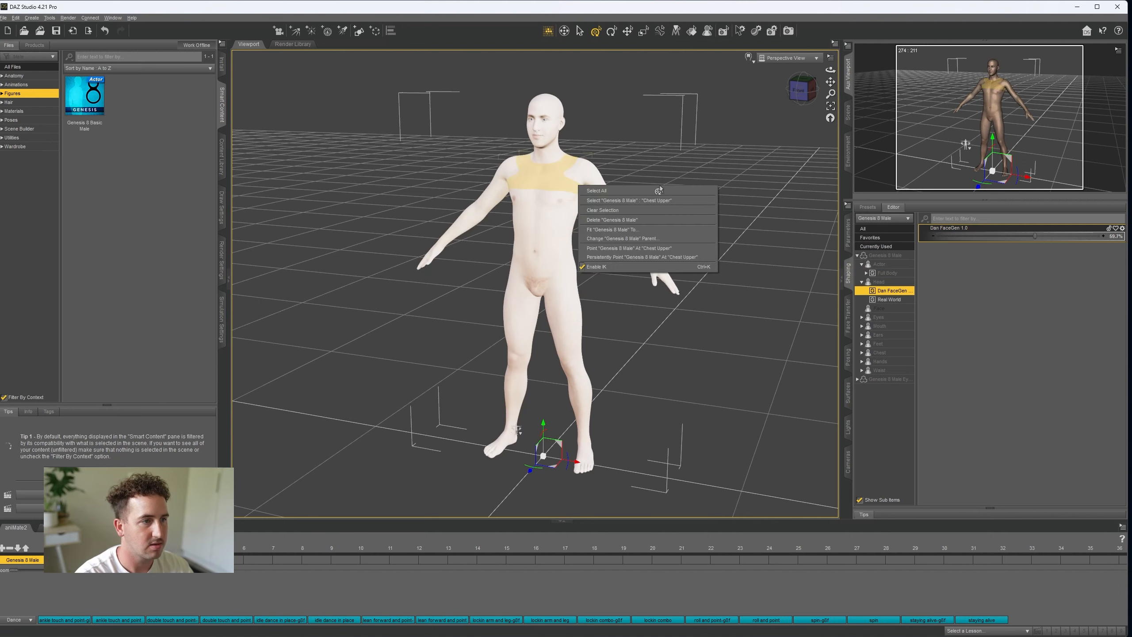
pyautogui.click(642, 158)
pyautogui.scroll(3, 569, 128)
pyautogui.moveTo(809, 99); pyautogui.dragTo(804, 136)
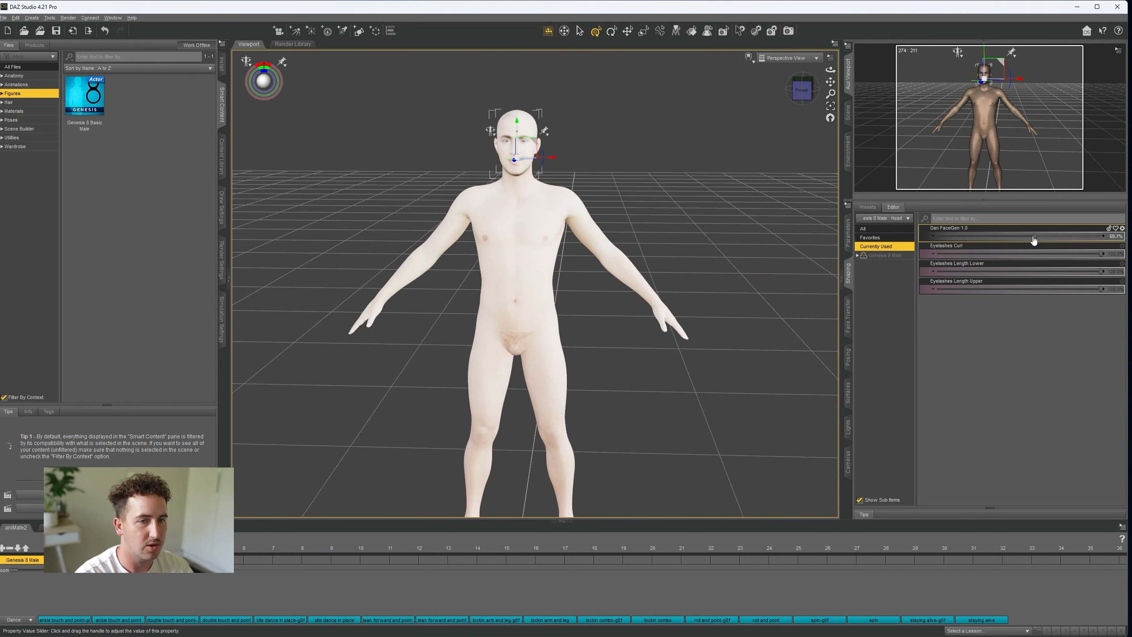
pyautogui.moveTo(1035, 237); pyautogui.dragTo(1069, 233)
pyautogui.click(632, 130)
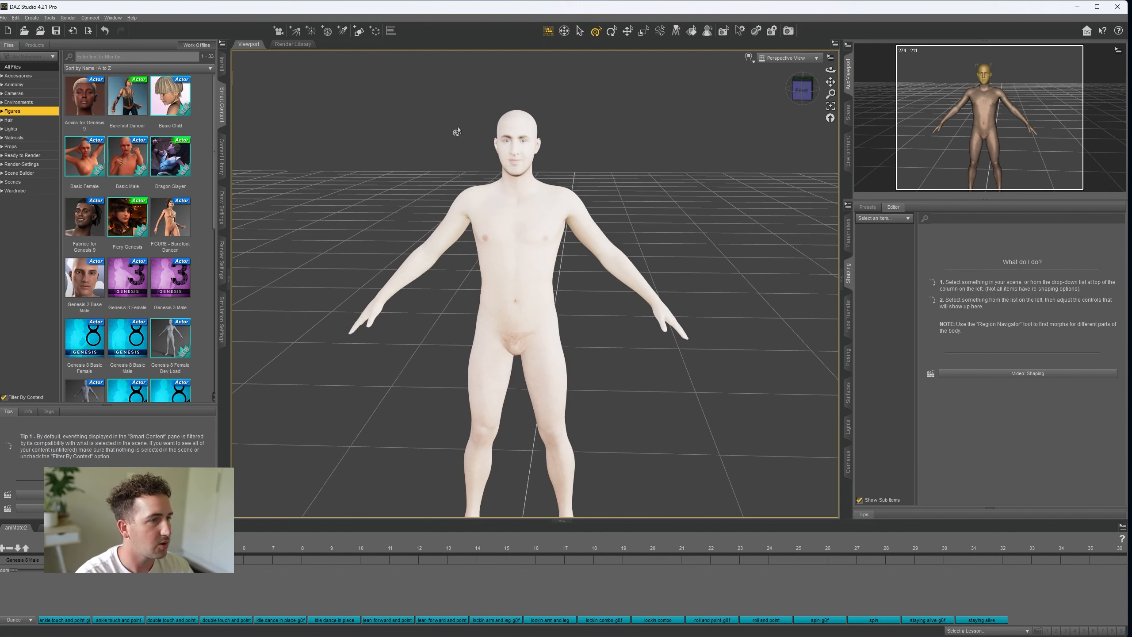
# - Send the Genesis 8 Male figure through the Daz To Blender bridge as a Skeletal Mesh asset
pyautogui.click(4, 18)
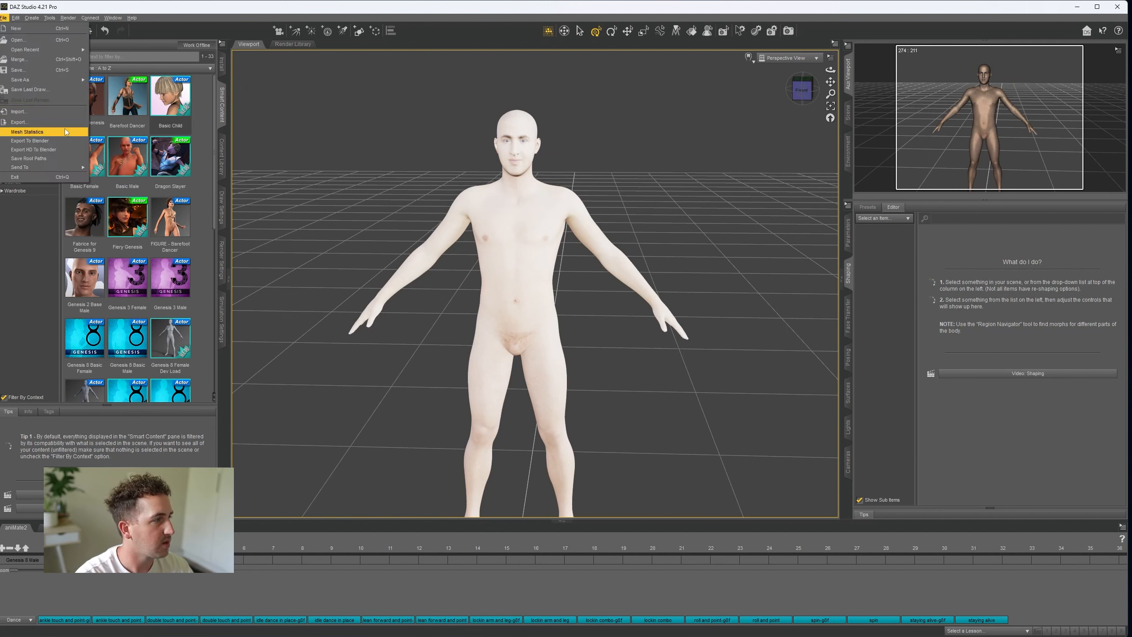
pyautogui.moveTo(67, 167)
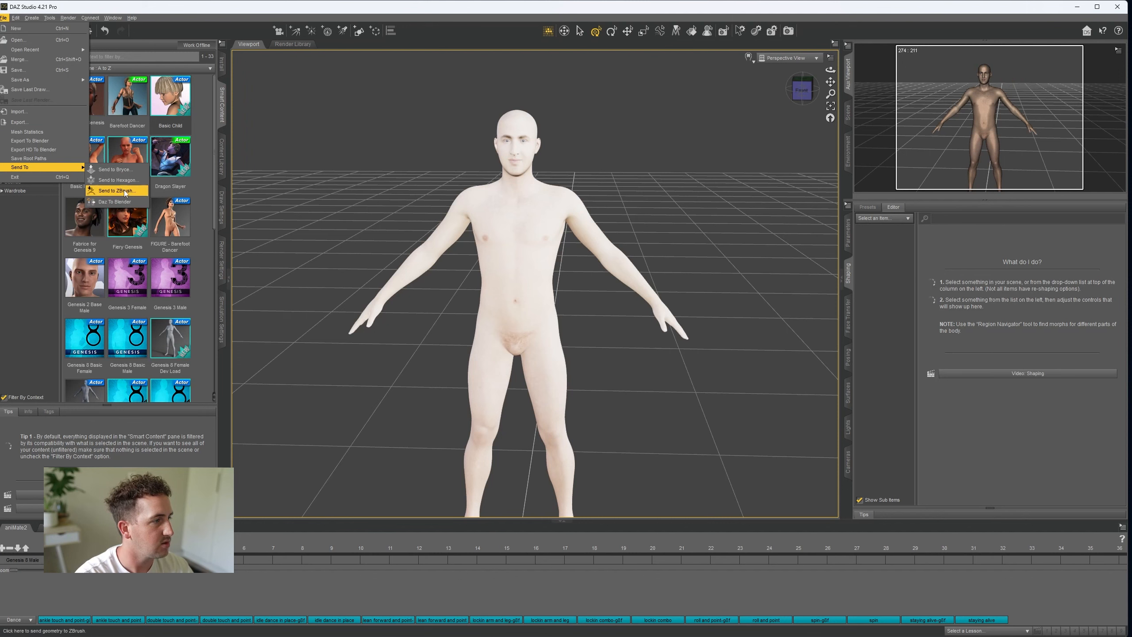
pyautogui.click(120, 202)
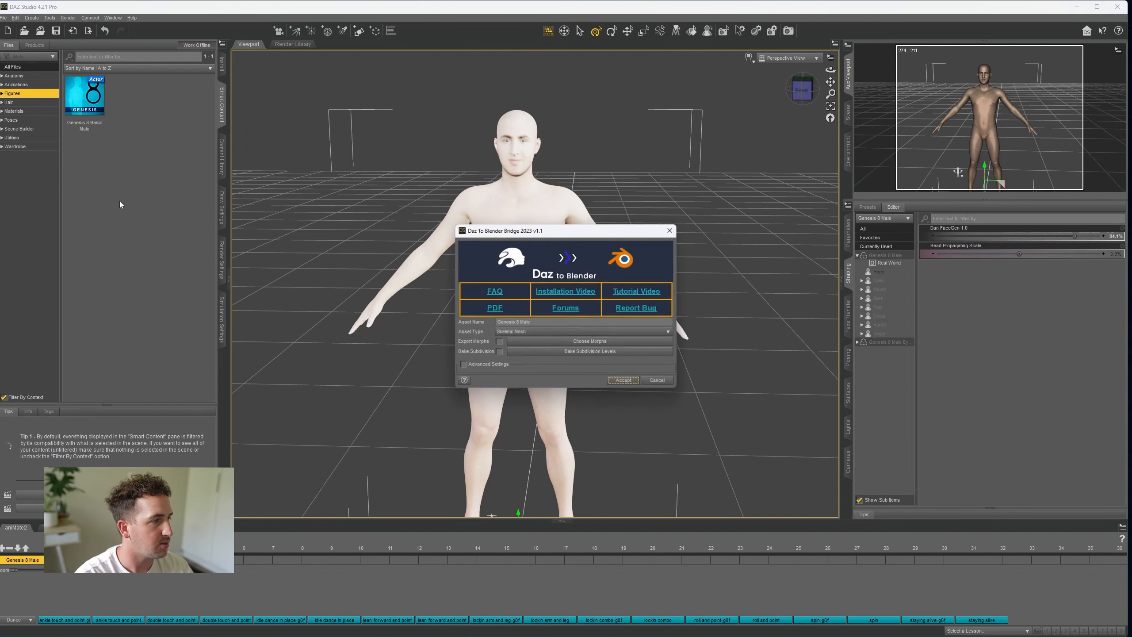
pyautogui.click(622, 380)
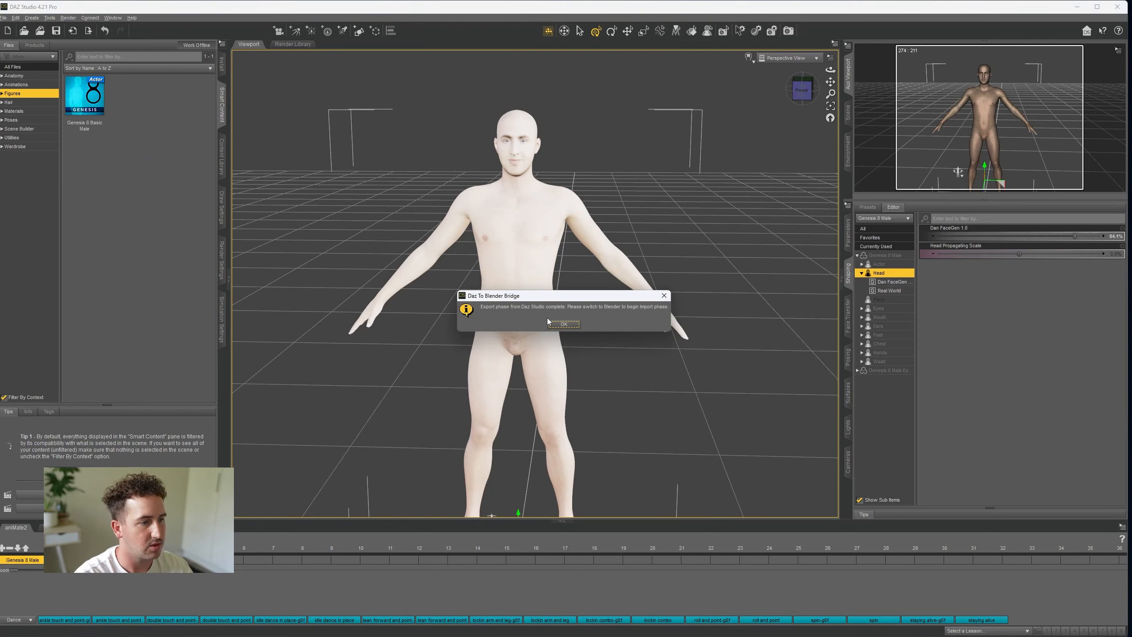
pyautogui.click(568, 326)
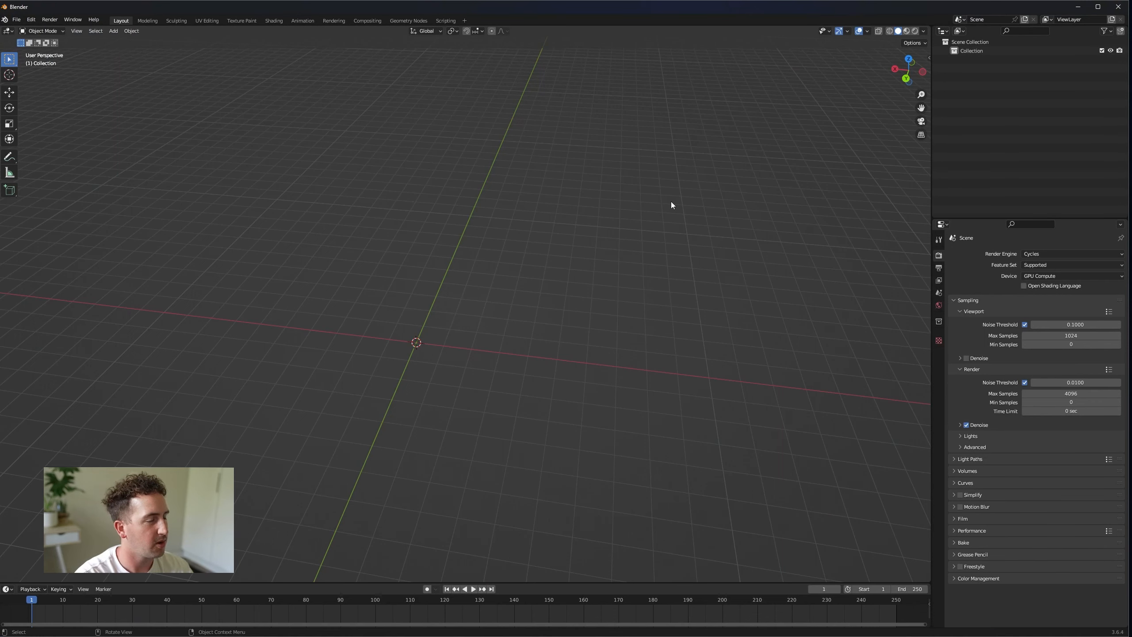
# - Switch to Blender and import the exported figure as a new Genesis figure with the Daz To Blender add-on
pyautogui.press('n')
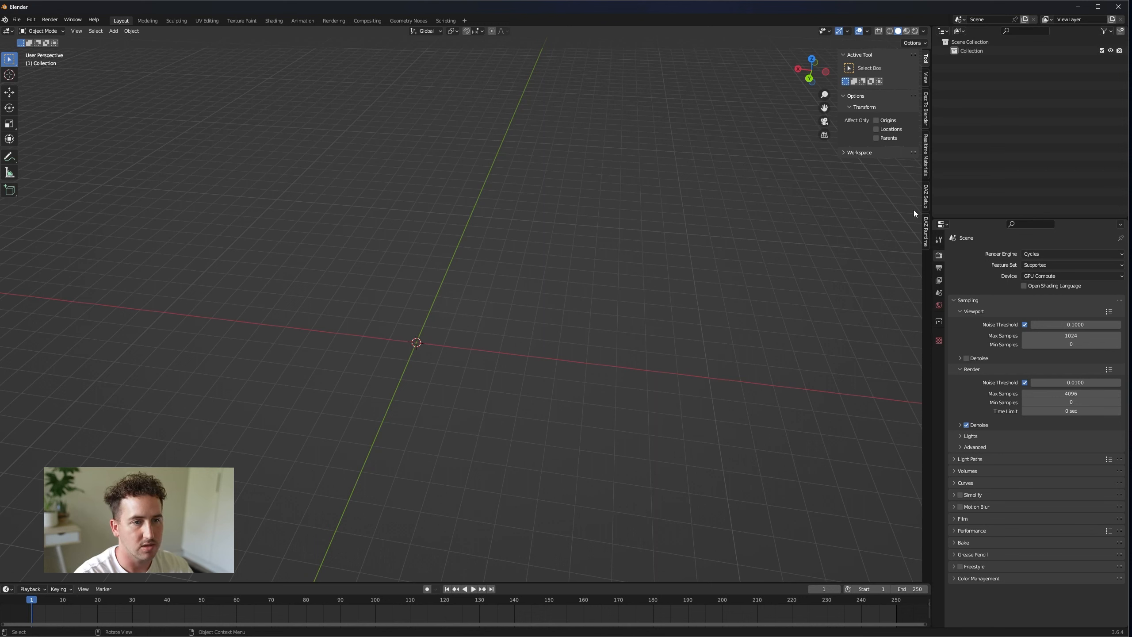
pyautogui.click(926, 109)
pyautogui.click(875, 70)
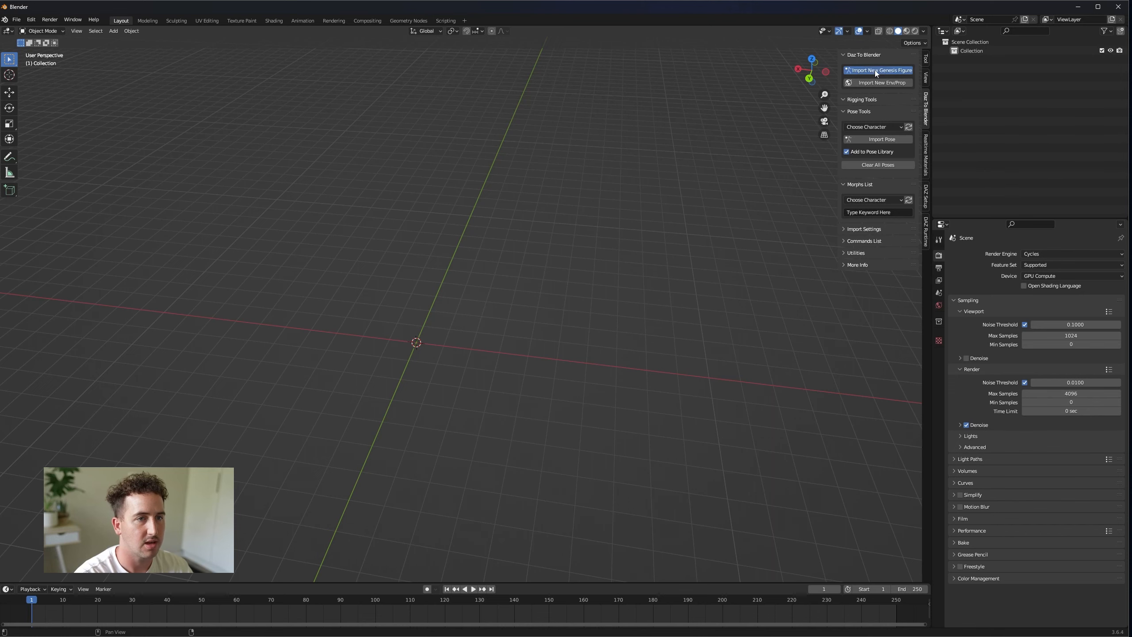
pyautogui.scroll(-4, 541, 329)
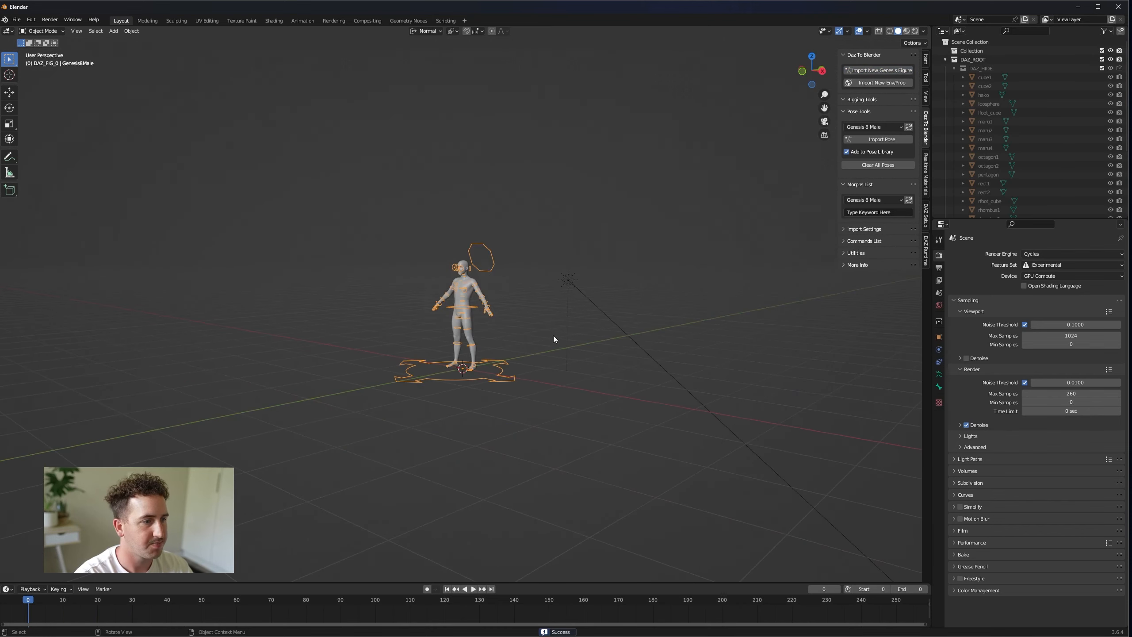
pyautogui.scroll(7, 554, 335)
pyautogui.click(547, 351)
pyautogui.moveTo(546, 355); pyautogui.dragTo(611, 365, button='middle')
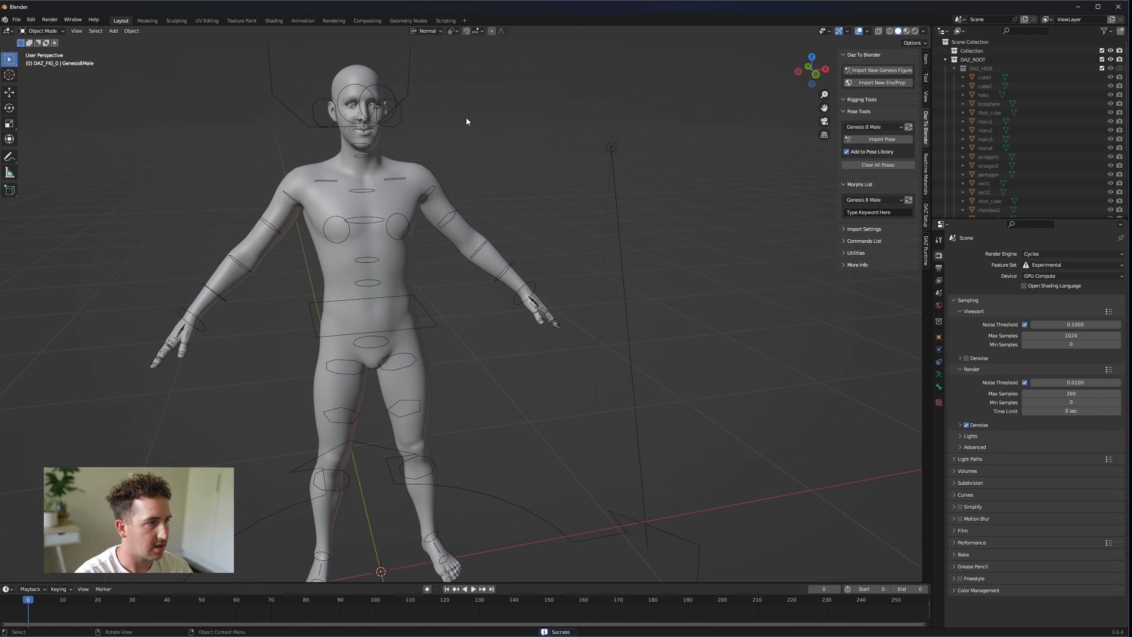
pyautogui.keyDown('shift'); pyautogui.moveTo(525, 168); pyautogui.dragTo(603, 273, button='middle'); pyautogui.keyUp('shift')
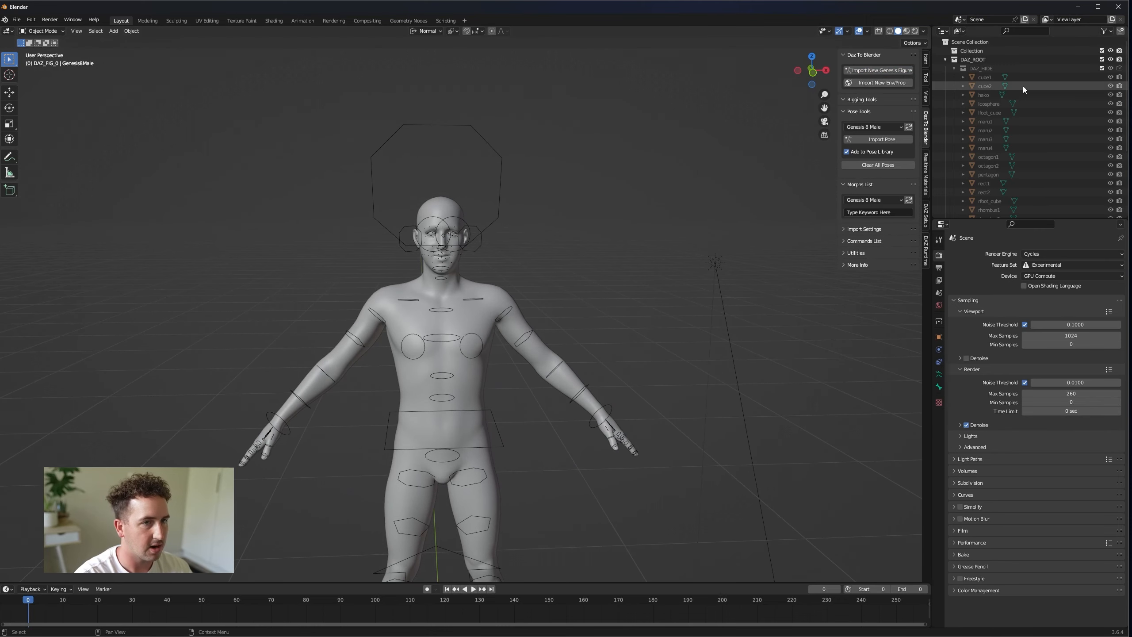
# - Collapse the DAZ_HIDE collection and unlink the Genesis8Male armature from the DAZ_FIG_0 collection
pyautogui.click(946, 60)
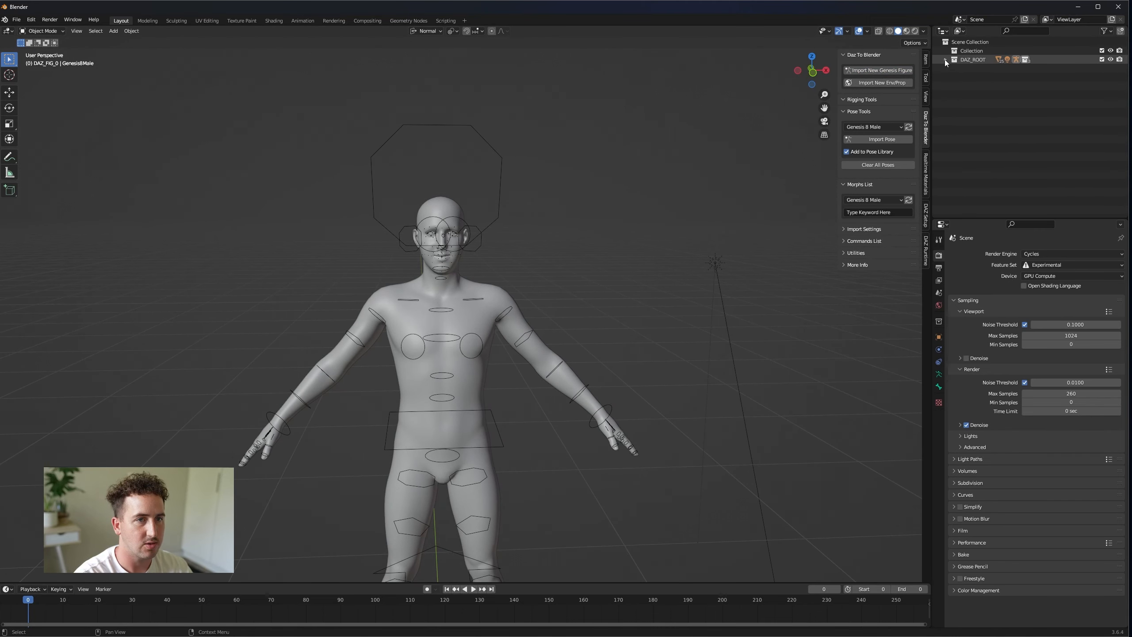
pyautogui.click(946, 60)
pyautogui.click(954, 68)
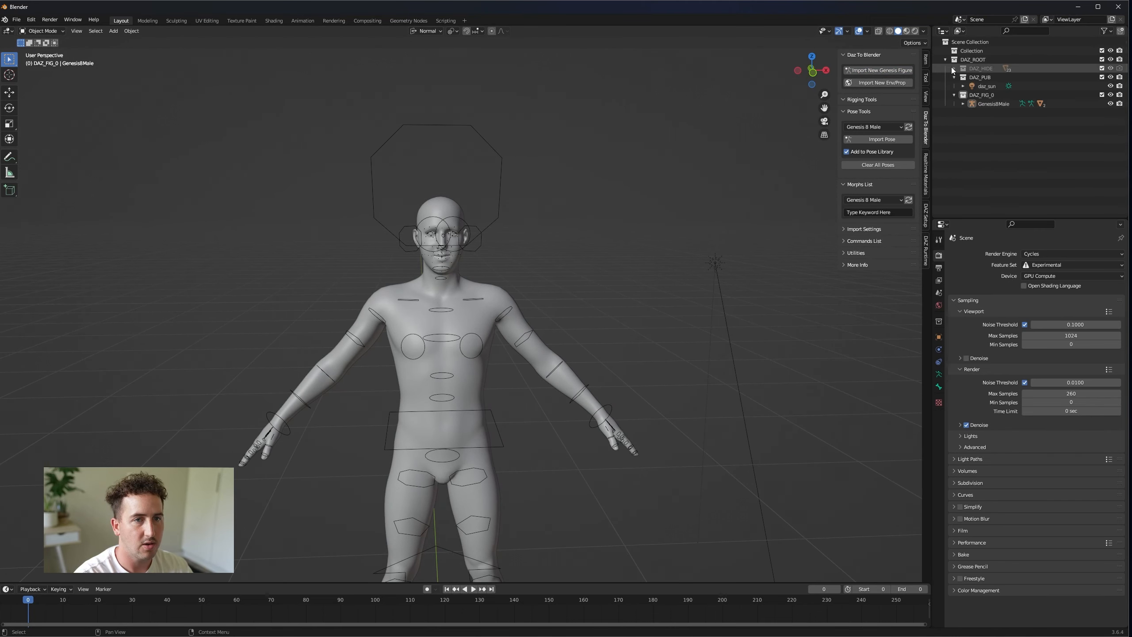
pyautogui.click(987, 105)
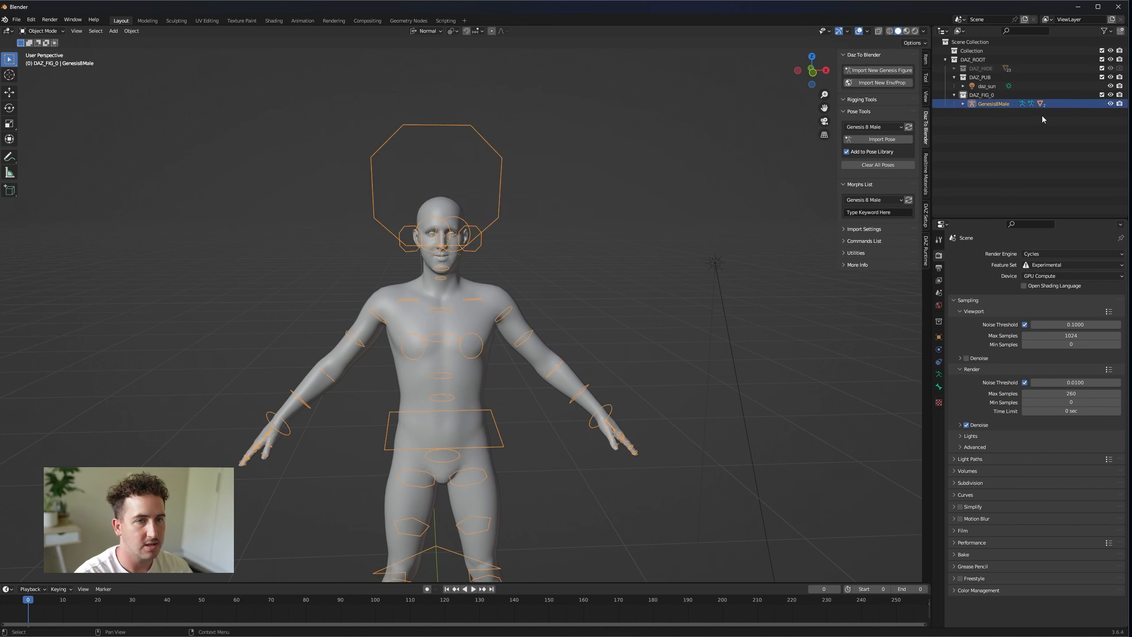
pyautogui.rightClick(993, 104)
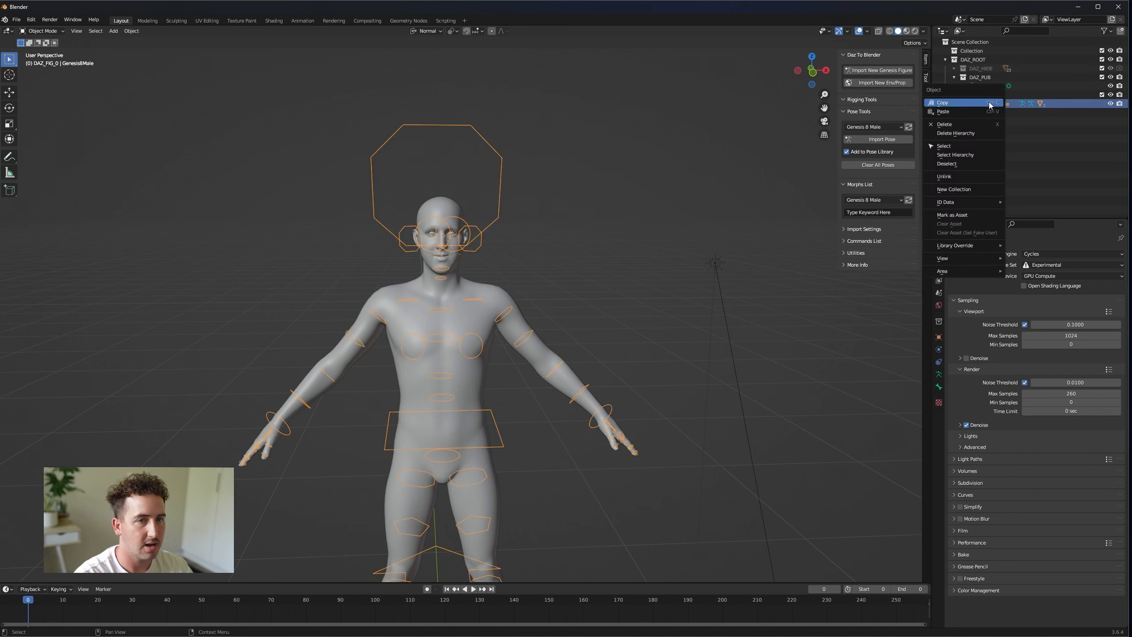
pyautogui.click(982, 177)
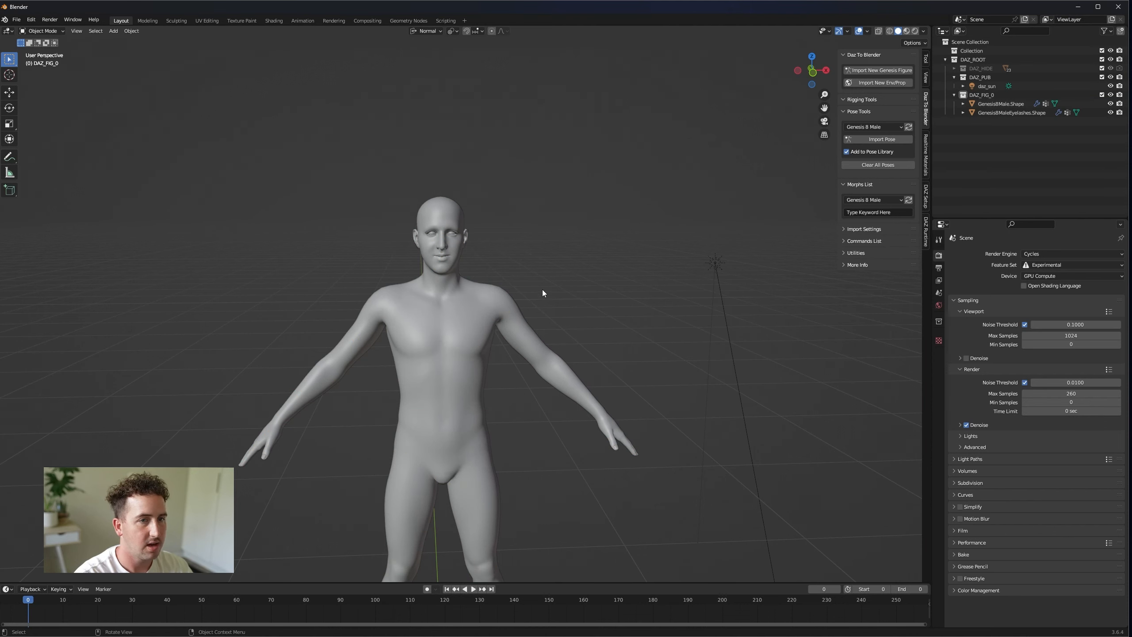
# - Move the Genesis8Male.Shape body mesh into the main Collection
pyautogui.click(1002, 104)
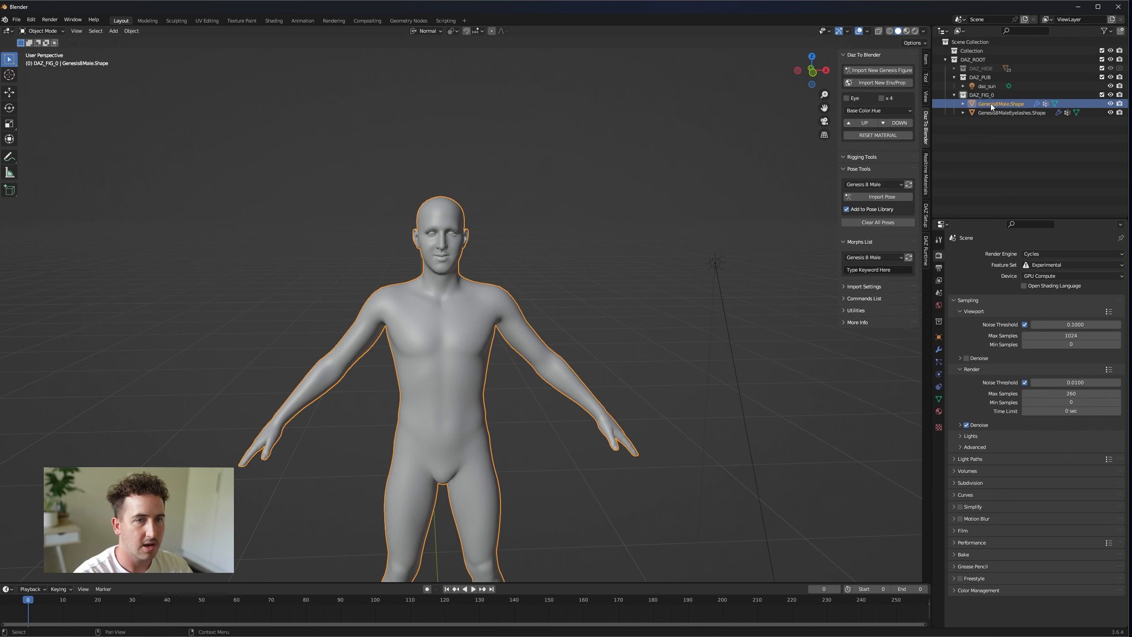
pyautogui.moveTo(995, 102); pyautogui.dragTo(983, 51)
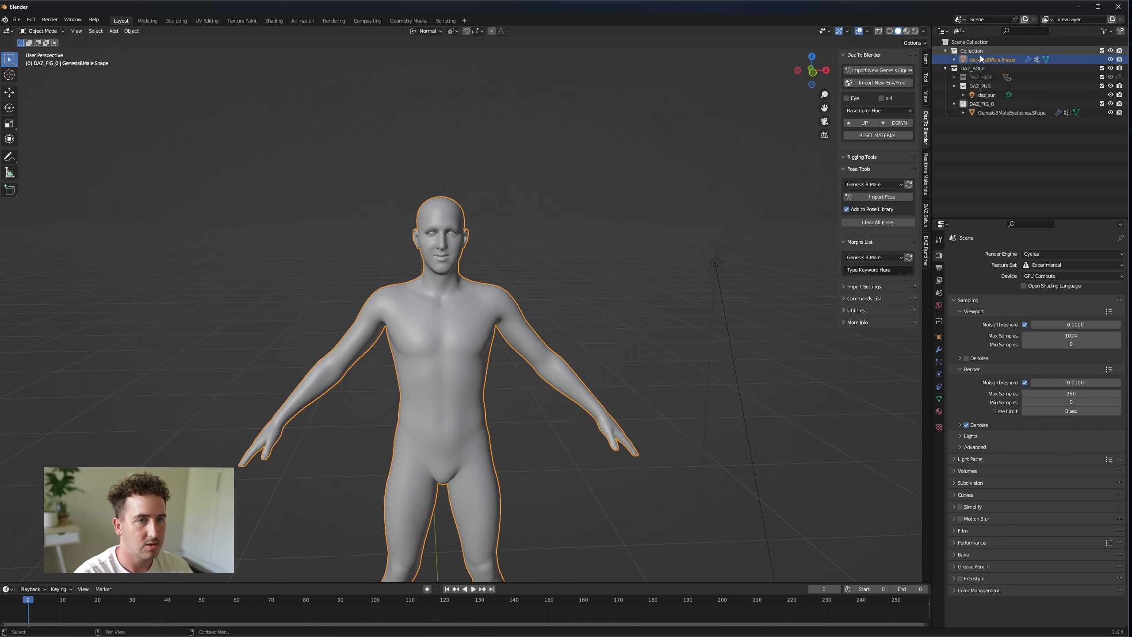
pyautogui.click(977, 49)
# - Delete the DAZ_ROOT collection with its whole hierarchy, including the eyelashes mesh and the daz_sun light
pyautogui.click(995, 114)
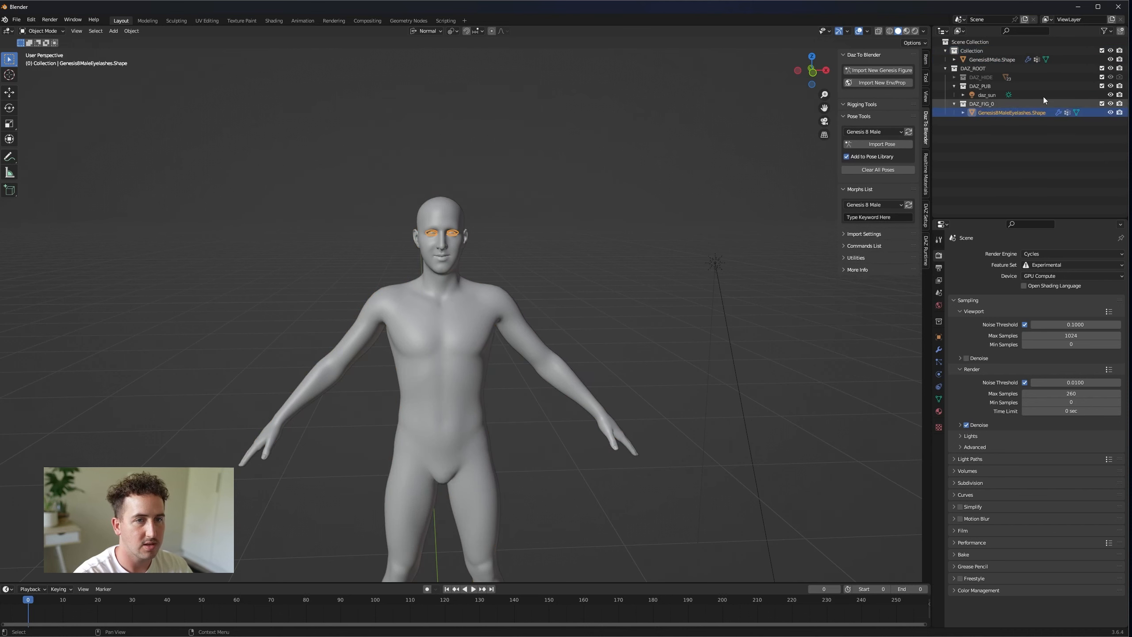
pyautogui.click(1005, 123)
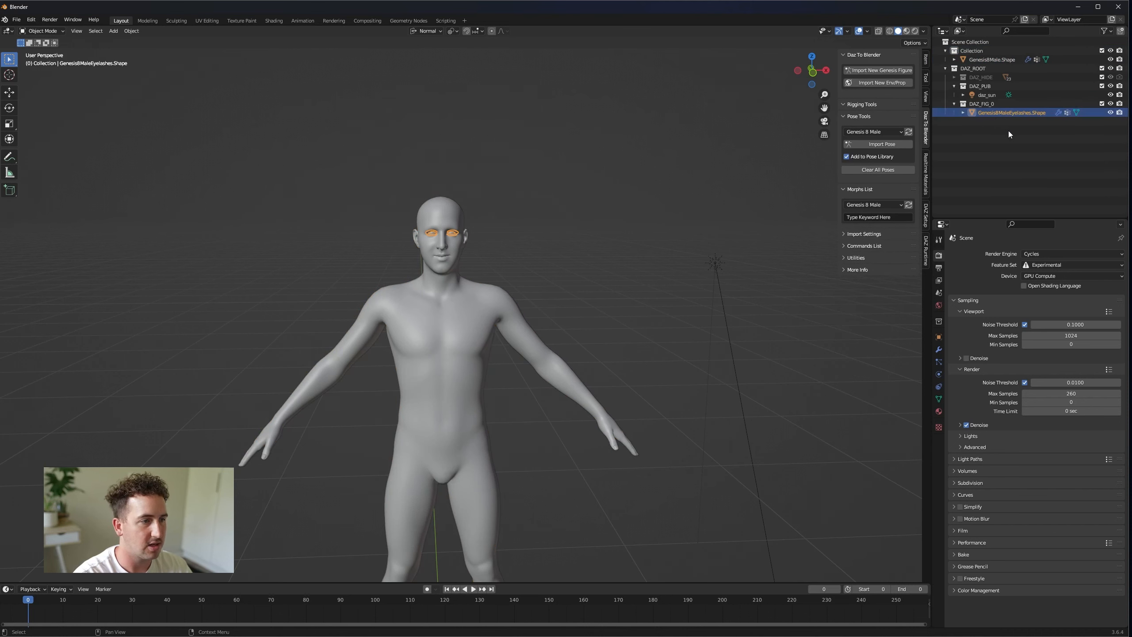
pyautogui.click(965, 69)
pyautogui.rightClick(969, 69)
pyautogui.rightClick(979, 71)
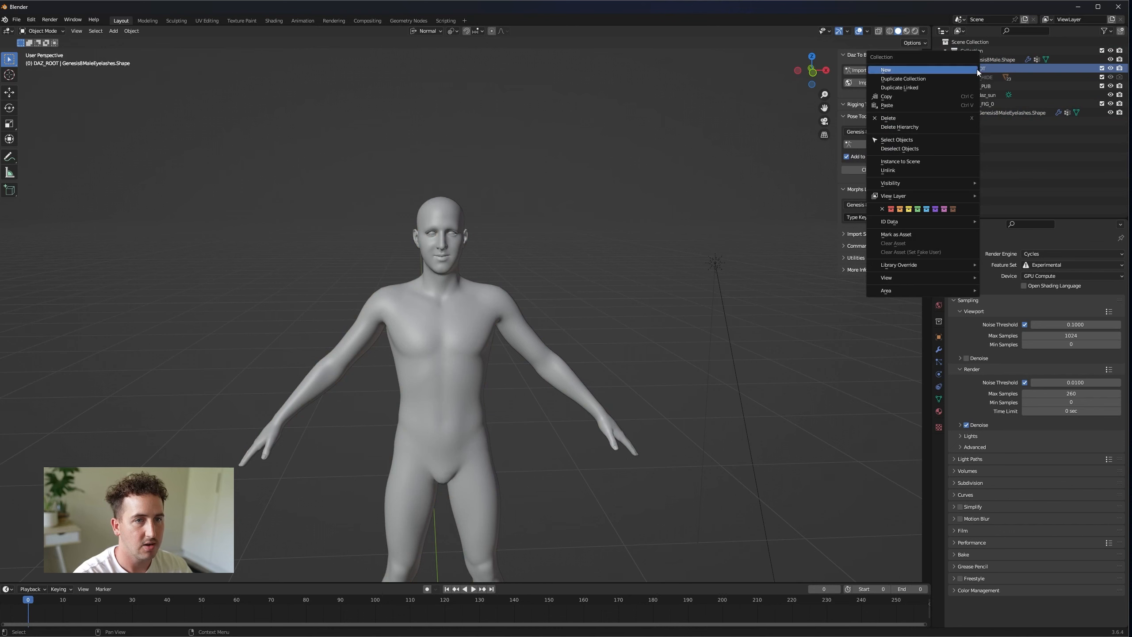
pyautogui.click(938, 127)
pyautogui.moveTo(647, 250); pyautogui.dragTo(614, 270, button='middle')
pyautogui.scroll(-2, 614, 270)
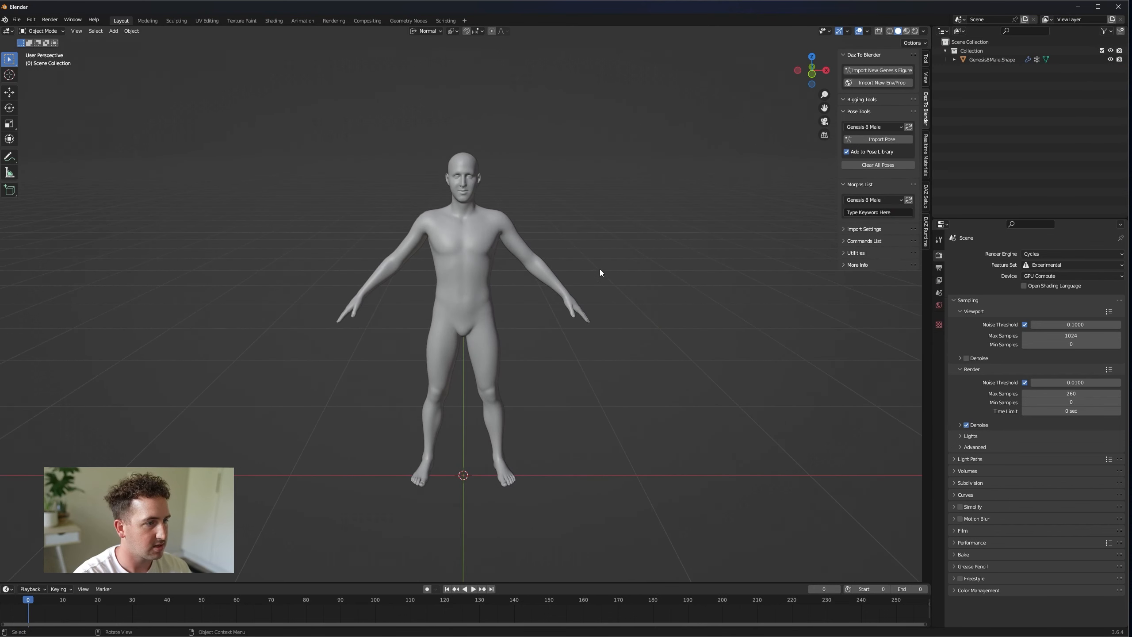
# - Import the sneaker model RTFKT_AJ1.obj as a Wavefront OBJ with scale 1.000
pyautogui.click(16, 19)
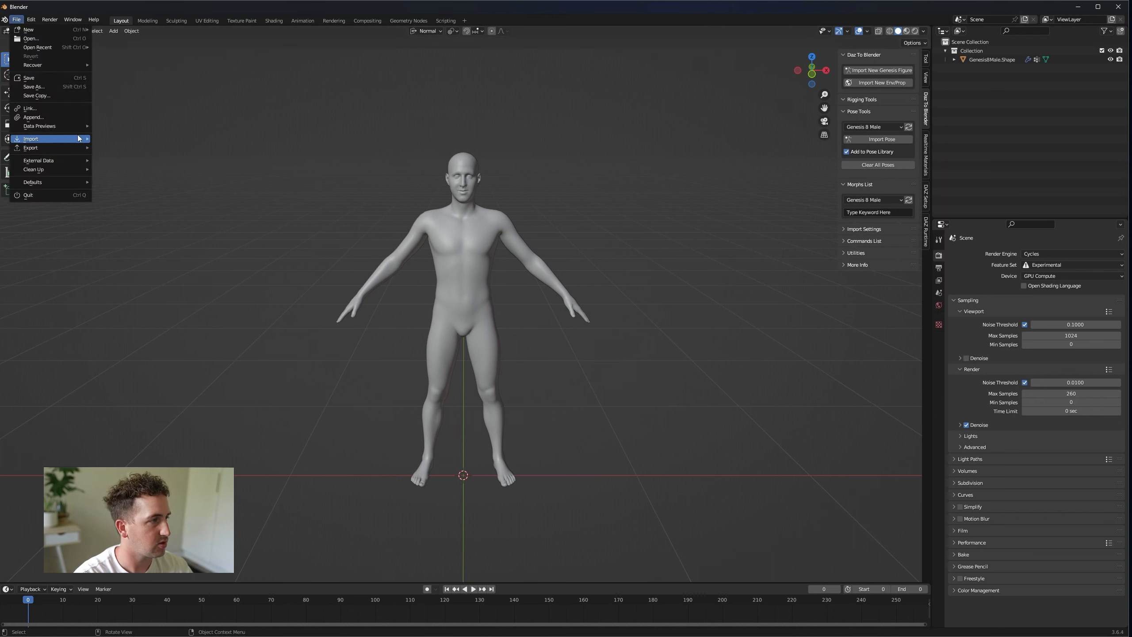
pyautogui.moveTo(54, 139)
pyautogui.click(163, 173)
pyautogui.doubleClick(486, 232)
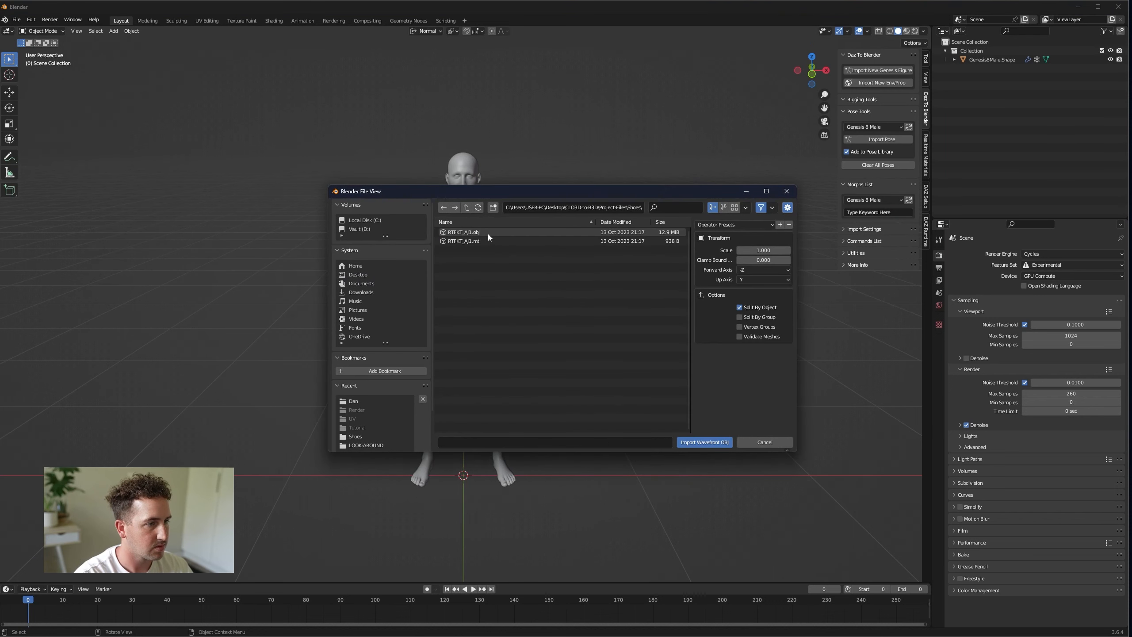
pyautogui.click(484, 232)
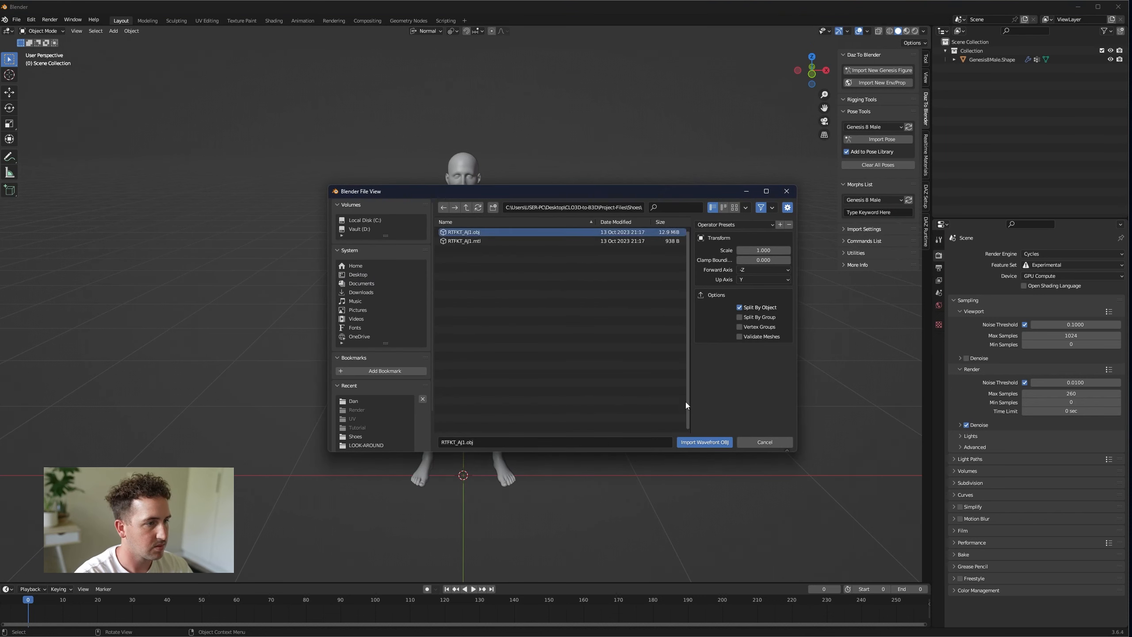
pyautogui.click(704, 442)
pyautogui.scroll(12, 593, 278)
pyautogui.scroll(-16, 593, 279)
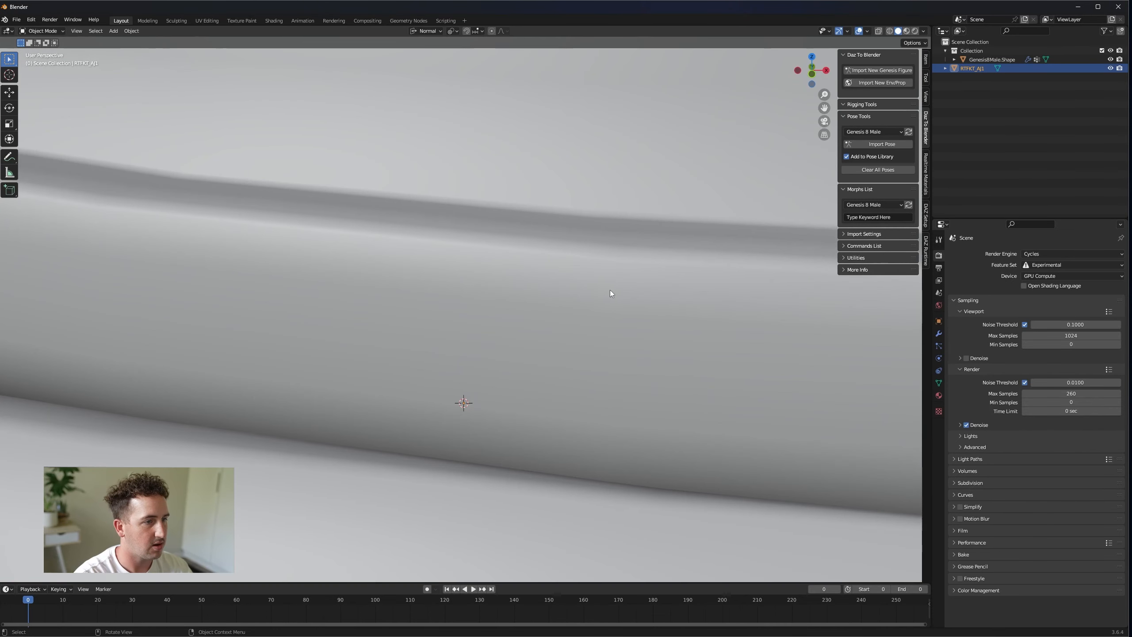
# - Scale the imported RTFKT_AJ1 sneaker uniformly by 0.01 to match the avatar's size
pyautogui.scroll(-3, 610, 290)
pyautogui.scroll(1, 611, 288)
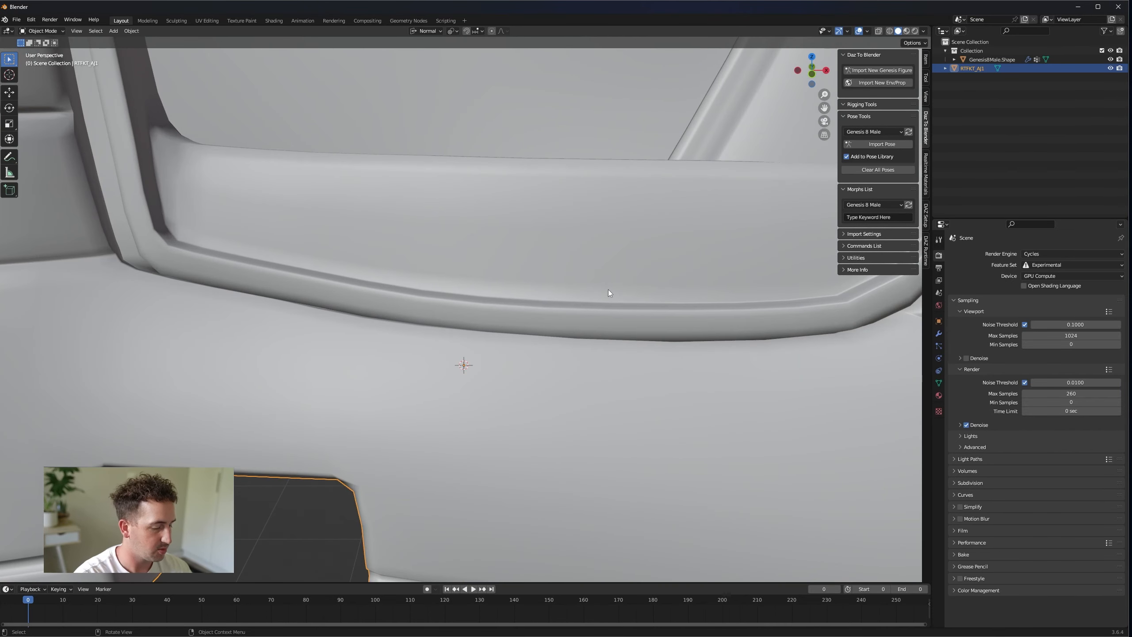
pyautogui.write('s0')
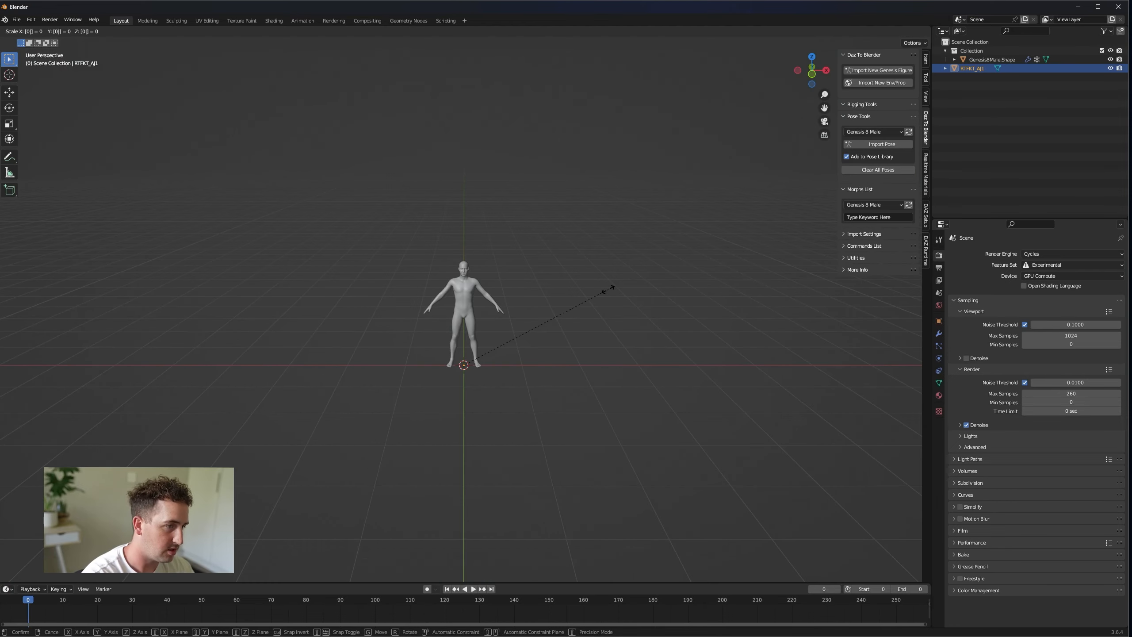
pyautogui.write('.01')
pyautogui.press('Return')
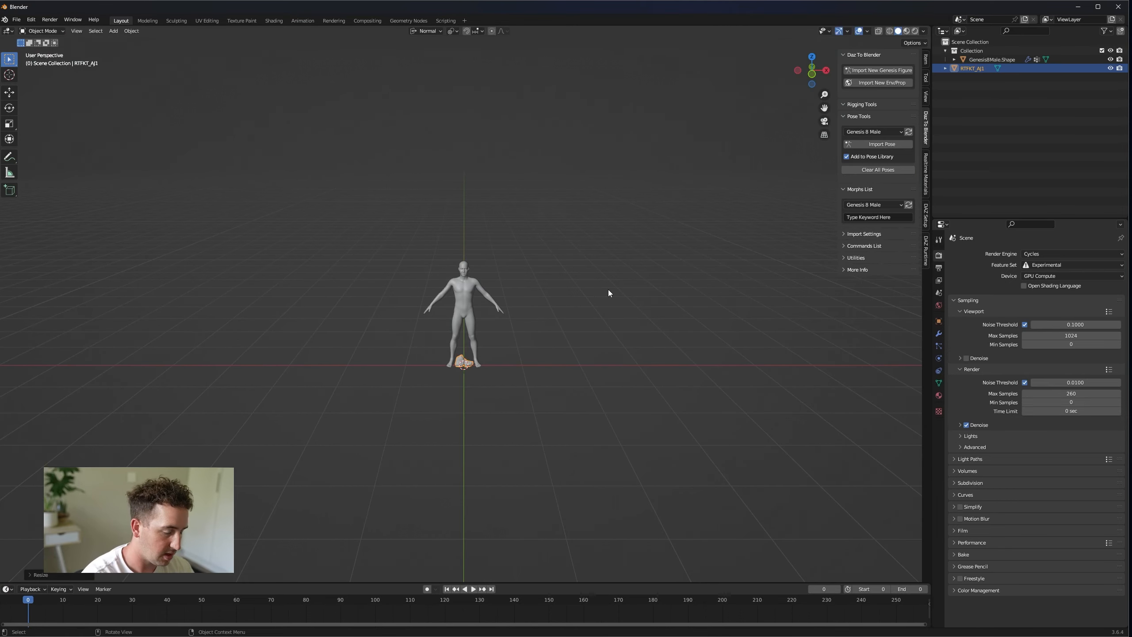
# - Split the 3D viewport into two side-by-side views, one set to the Left viewpoint and the other to Front
pyautogui.scroll(2, 528, 346)
pyautogui.scroll(-1, 527, 345)
pyautogui.scroll(3, 494, 424)
pyautogui.moveTo(4, 579); pyautogui.dragTo(541, 558)
pyautogui.click(76, 31)
pyautogui.moveTo(160, 141)
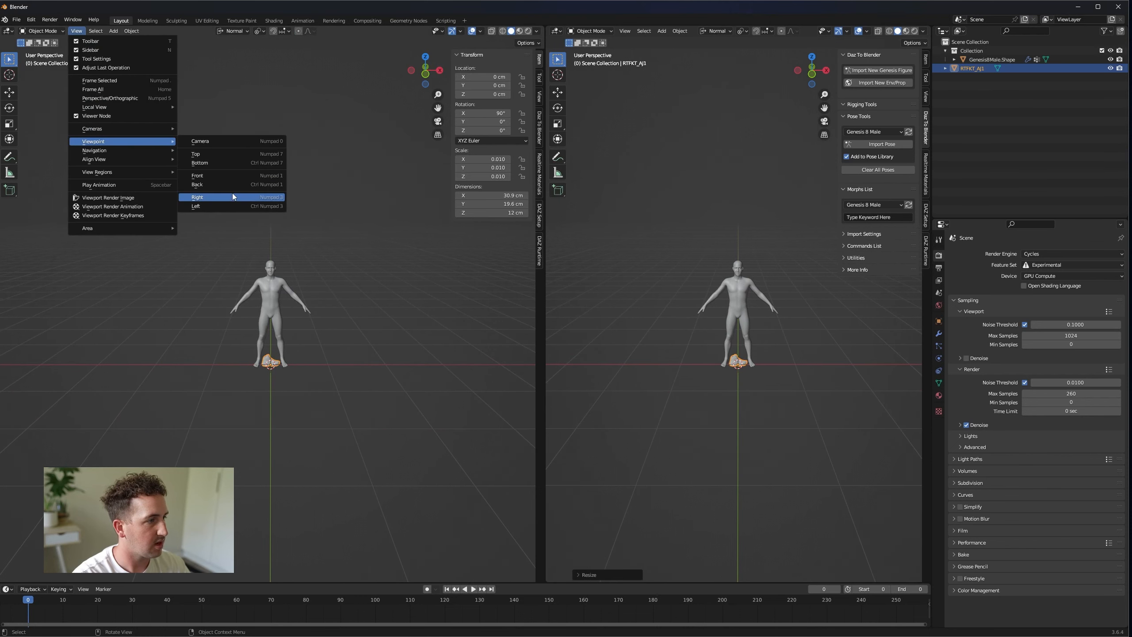
pyautogui.click(238, 207)
pyautogui.scroll(2, 769, 363)
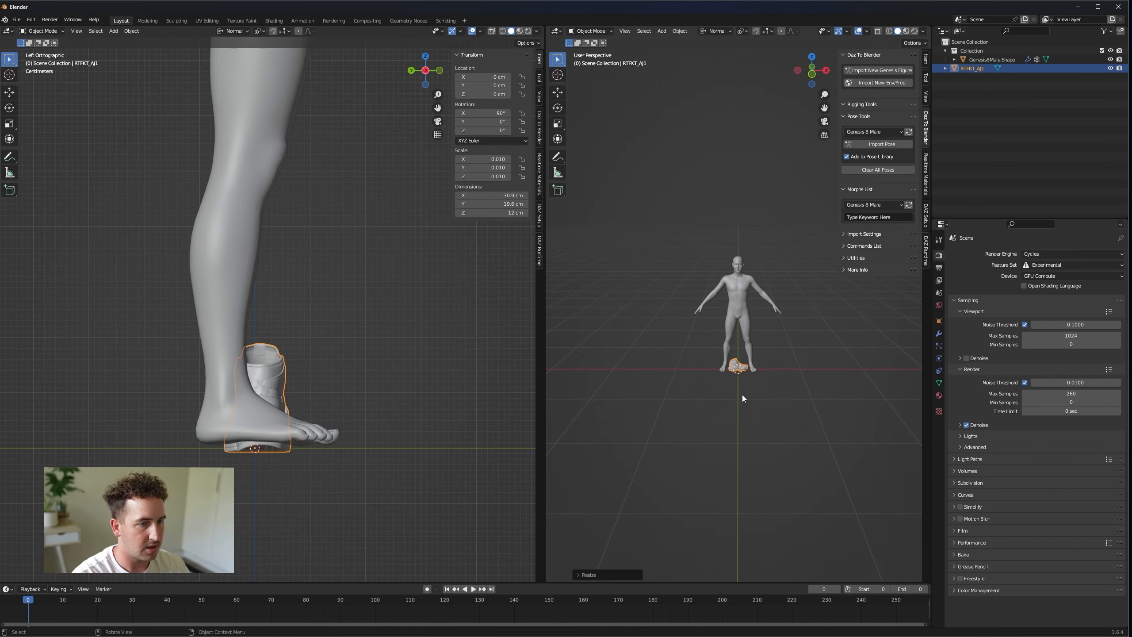
pyautogui.click(624, 31)
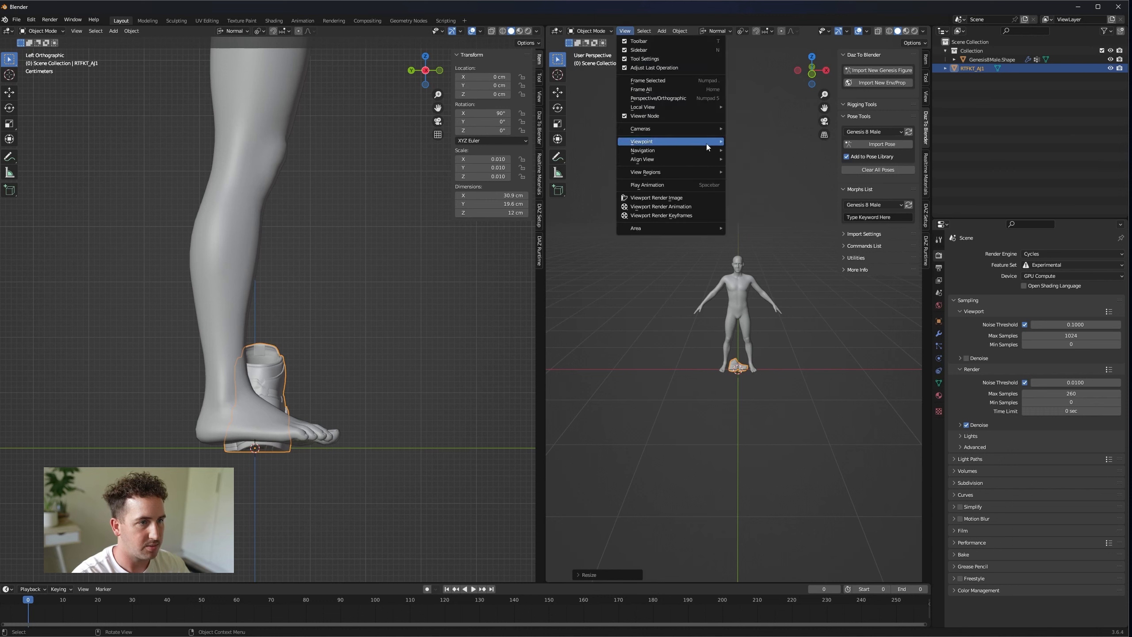
pyautogui.moveTo(708, 143)
pyautogui.click(785, 175)
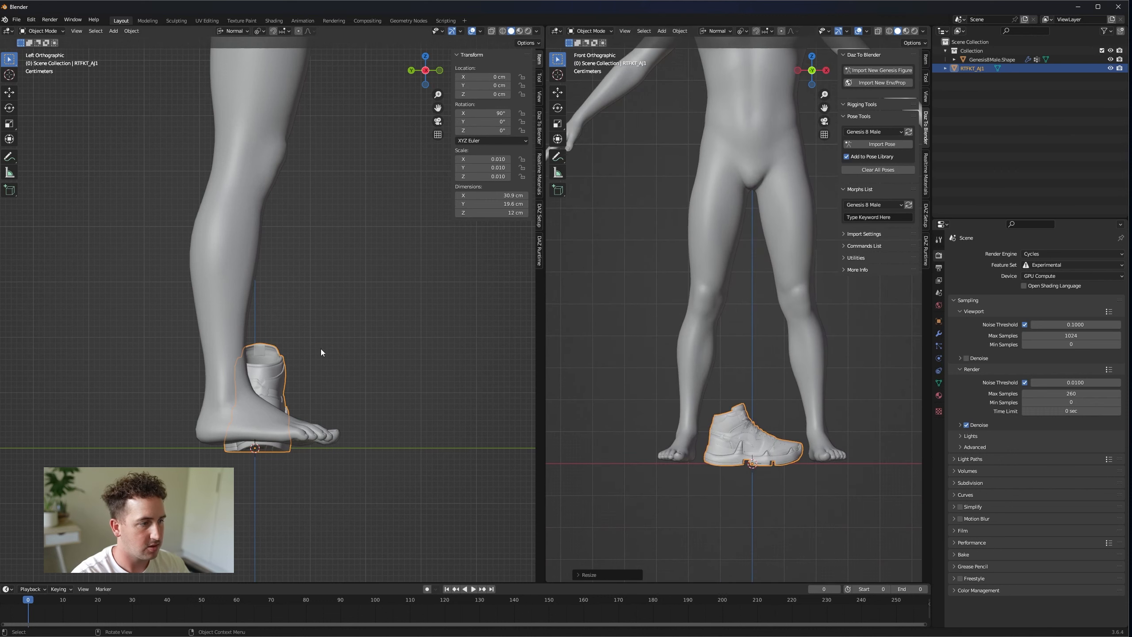
# - Rotate the sneaker -90° about its local Y axis and move it onto the avatar's right foot
pyautogui.press('r')
pyautogui.press('y')
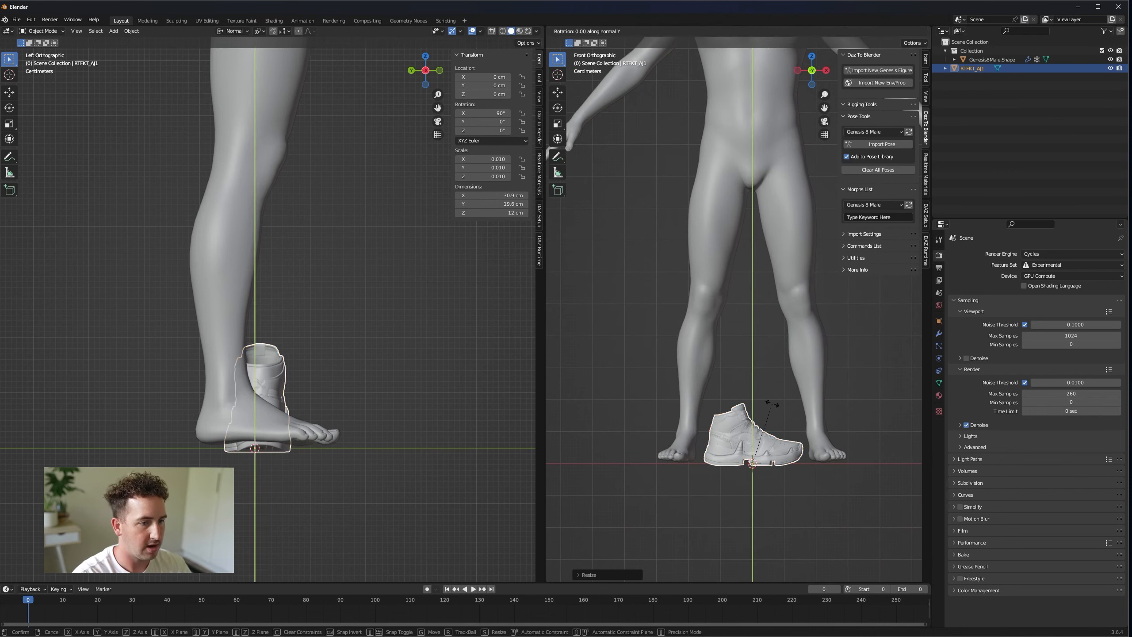
pyautogui.write('-90')
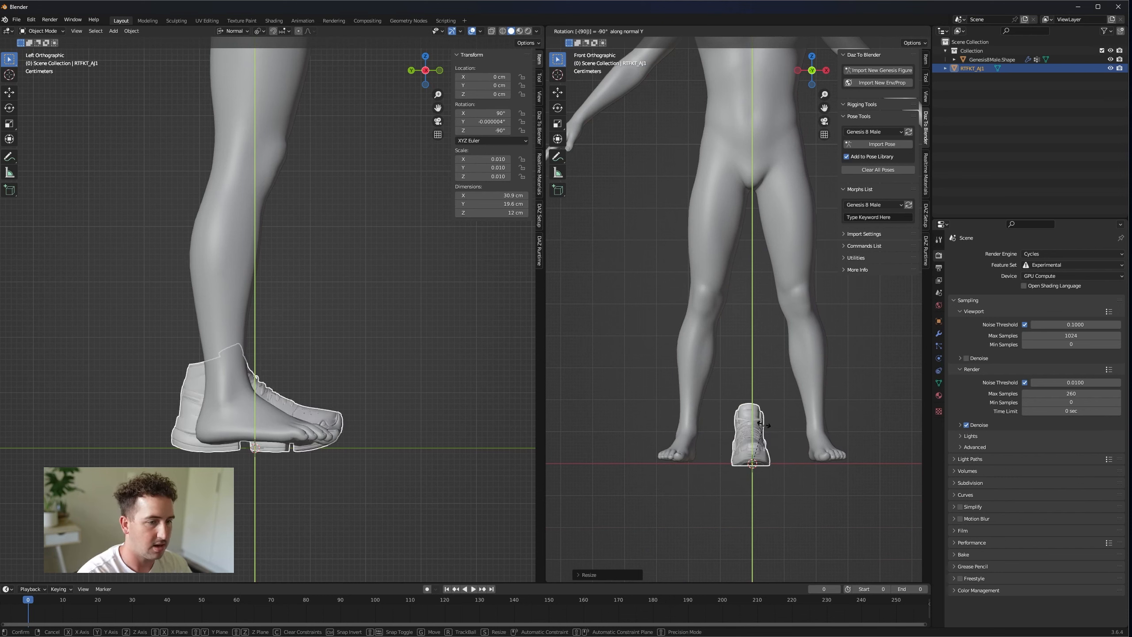
pyautogui.press('Return')
pyautogui.press('g')
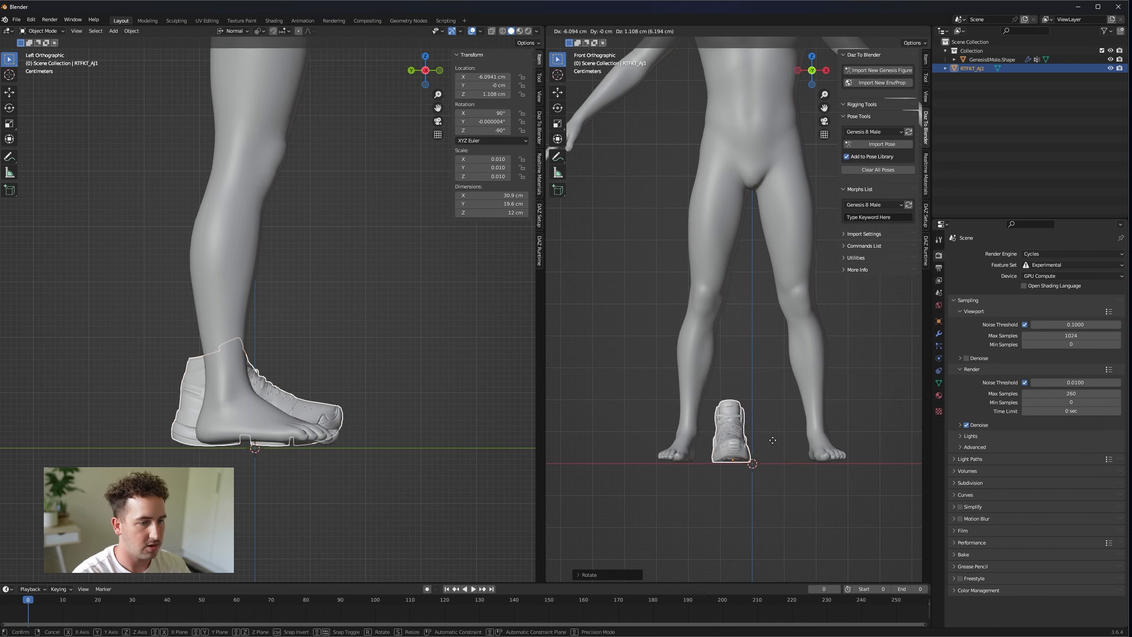
pyautogui.click(733, 442)
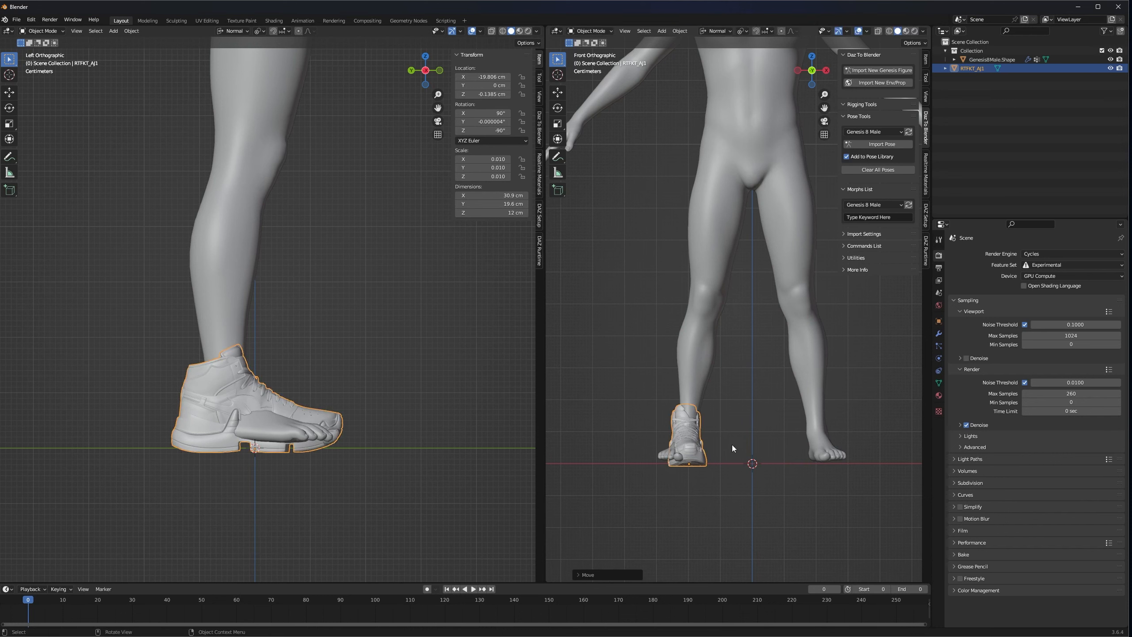
# - Turn the sneaker about -19° around its local Y axis and shift it about 2.6 cm along its local X axis
pyautogui.press('r')
pyautogui.press('y')
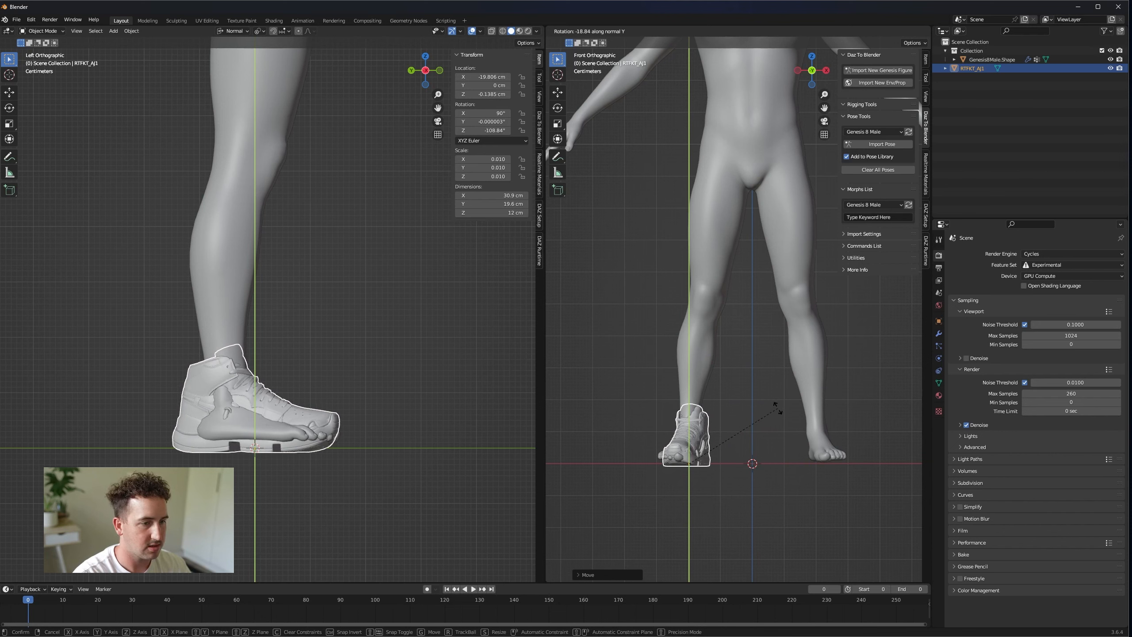
pyautogui.click(778, 408)
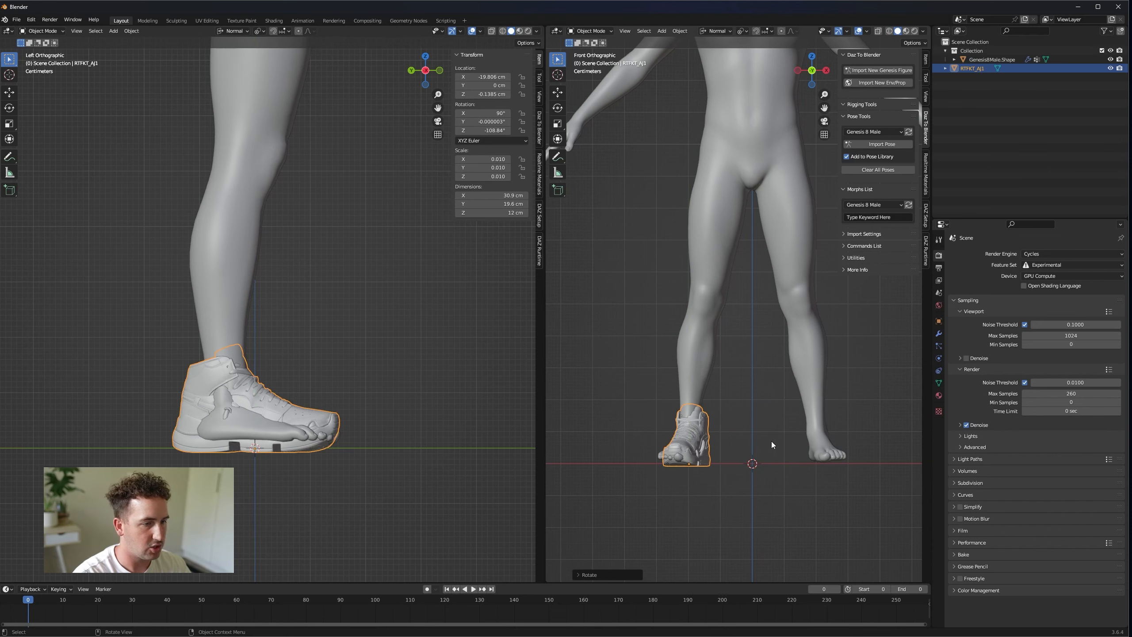
pyautogui.press('g')
pyautogui.press('x')
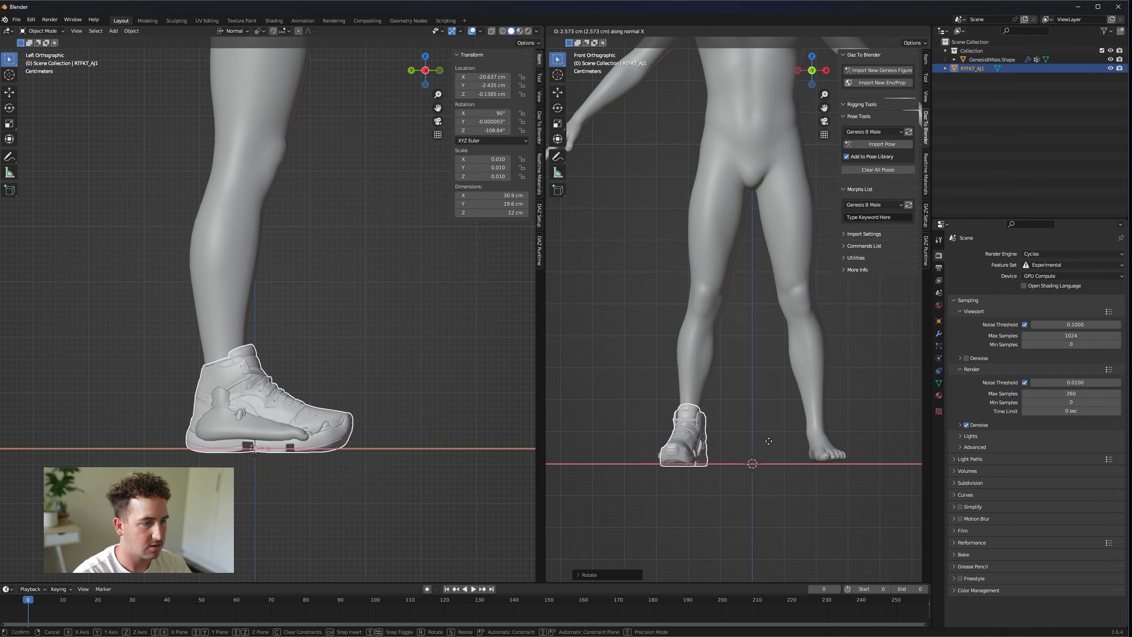
pyautogui.click(769, 441)
# - Turn the sneaker to a Z rotation of about -116° and widen it along its local Z axis to about 13.6 cm
pyautogui.moveTo(451, 384); pyautogui.dragTo(345, 408, button='middle')
pyautogui.press('r')
pyautogui.press('y')
pyautogui.click(362, 387)
pyautogui.moveTo(236, 407); pyautogui.dragTo(379, 388, button='middle')
pyautogui.keyDown('shift'); pyautogui.moveTo(219, 378); pyautogui.dragTo(374, 379, button='middle'); pyautogui.keyUp('shift')
pyautogui.moveTo(283, 381); pyautogui.dragTo(360, 422, button='middle')
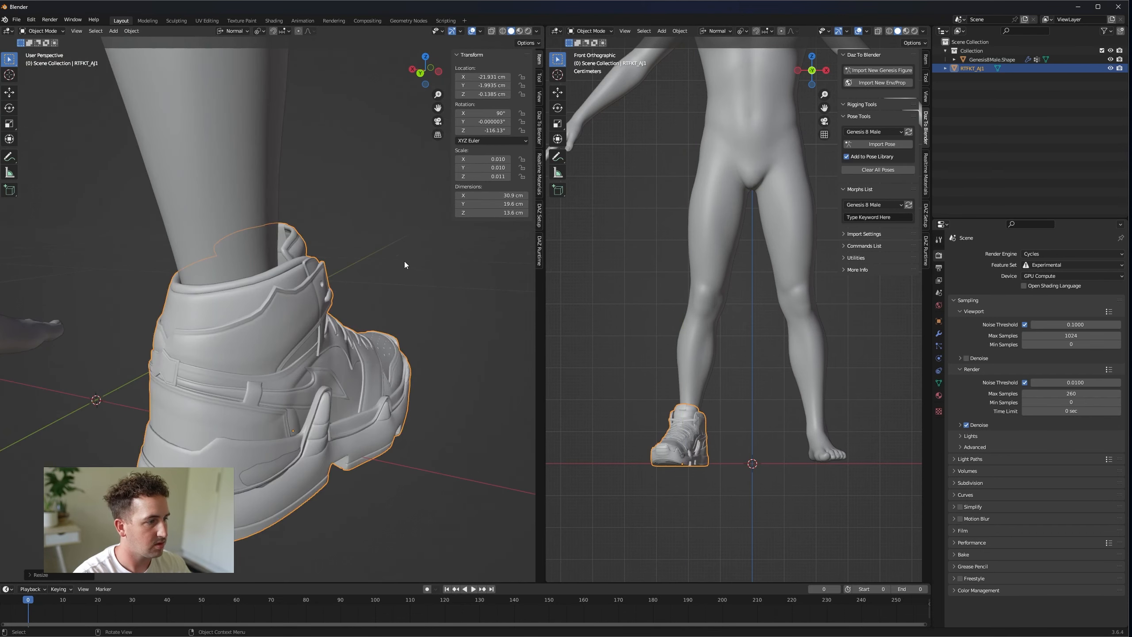
# - Set the solid shading colour to Random in both viewports to tell the sneaker and body apart
pyautogui.click(537, 32)
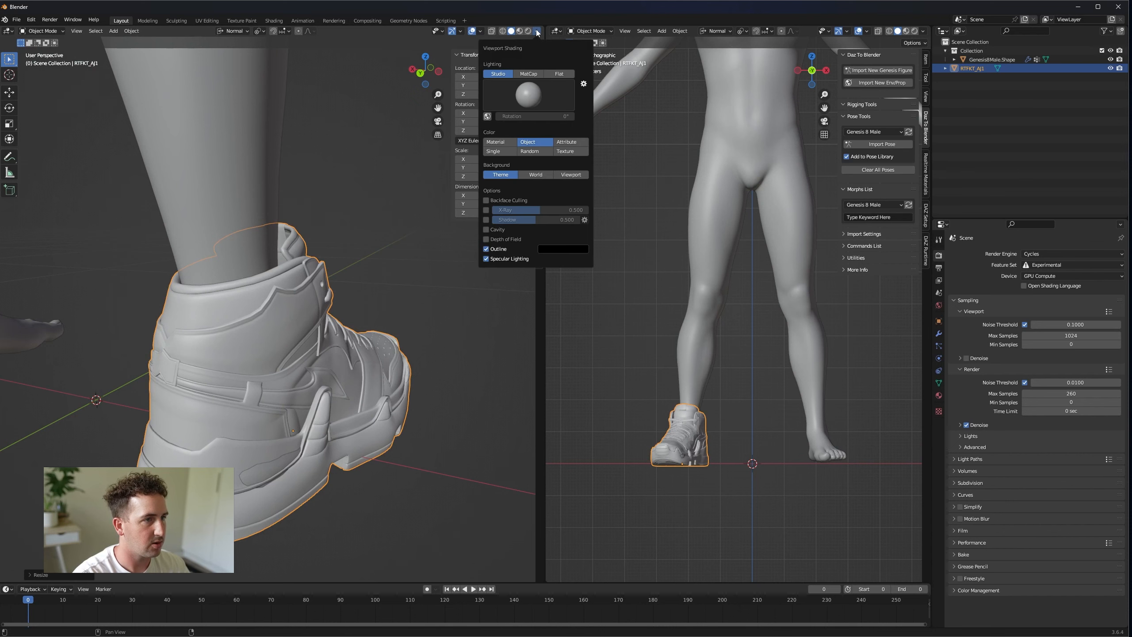
pyautogui.click(537, 150)
pyautogui.click(411, 283)
pyautogui.moveTo(410, 283); pyautogui.dragTo(367, 305, button='middle')
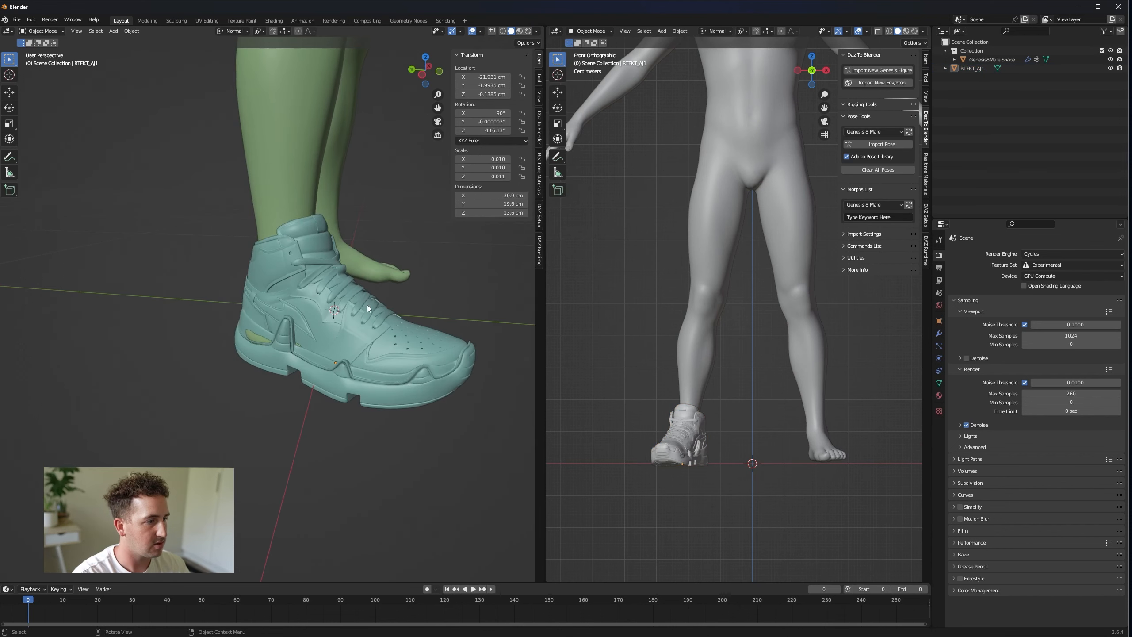
pyautogui.click(867, 32)
pyautogui.click(924, 32)
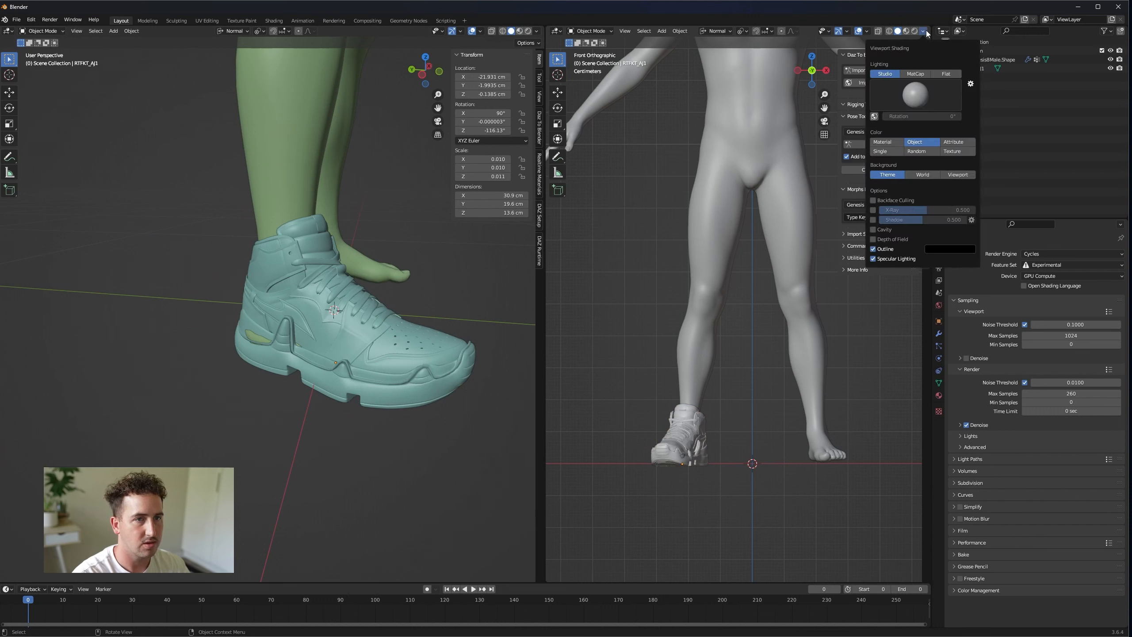
pyautogui.press('Escape')
pyautogui.click(925, 31)
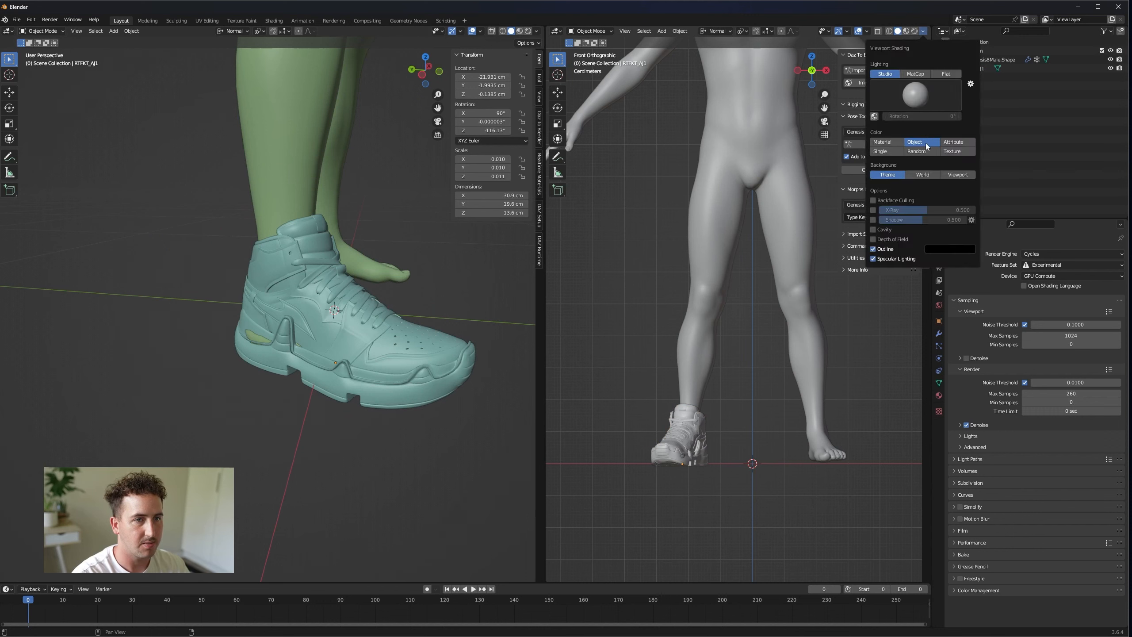
pyautogui.click(927, 142)
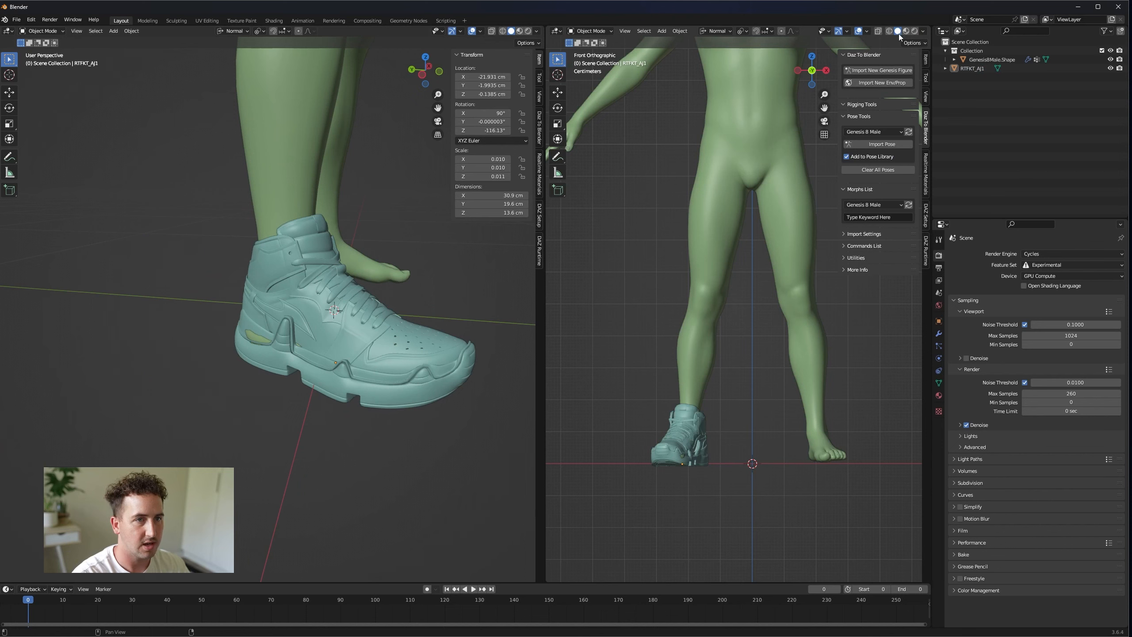
# - Move the sneaker slightly outward along its local Z axis to cover the avatar's right foot
pyautogui.moveTo(428, 285)
pyautogui.mouseDown(button='middle')
pyautogui.moveTo(406, 307)
pyautogui.moveTo(413, 298)
pyautogui.mouseUp(button='middle')
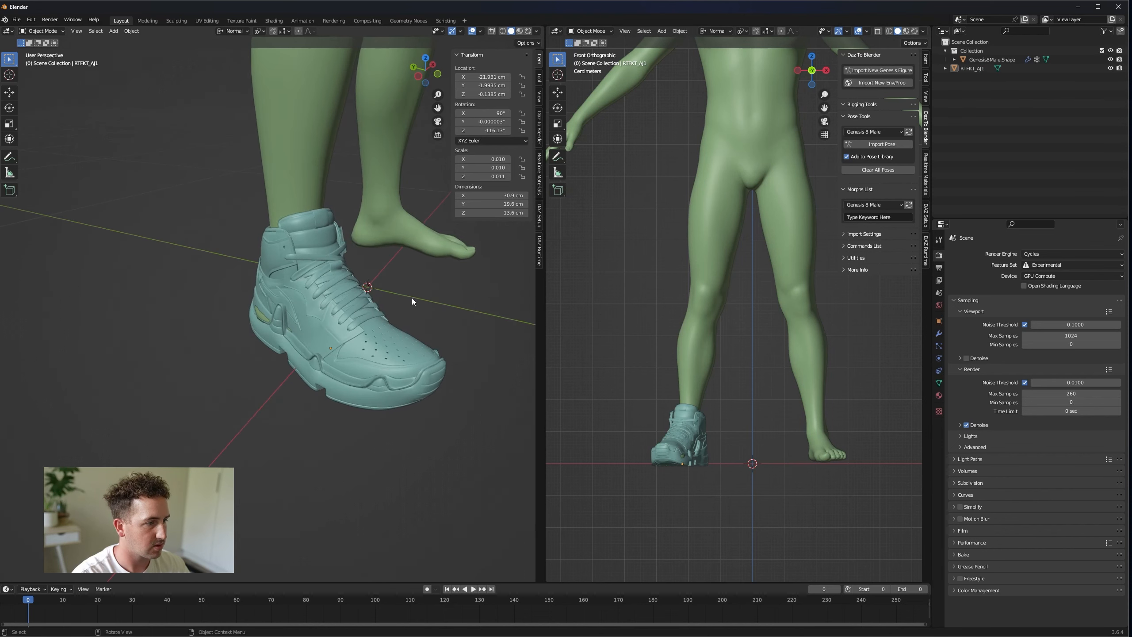
pyautogui.click(372, 300)
pyautogui.press('g')
pyautogui.press('z')
pyautogui.press('z')
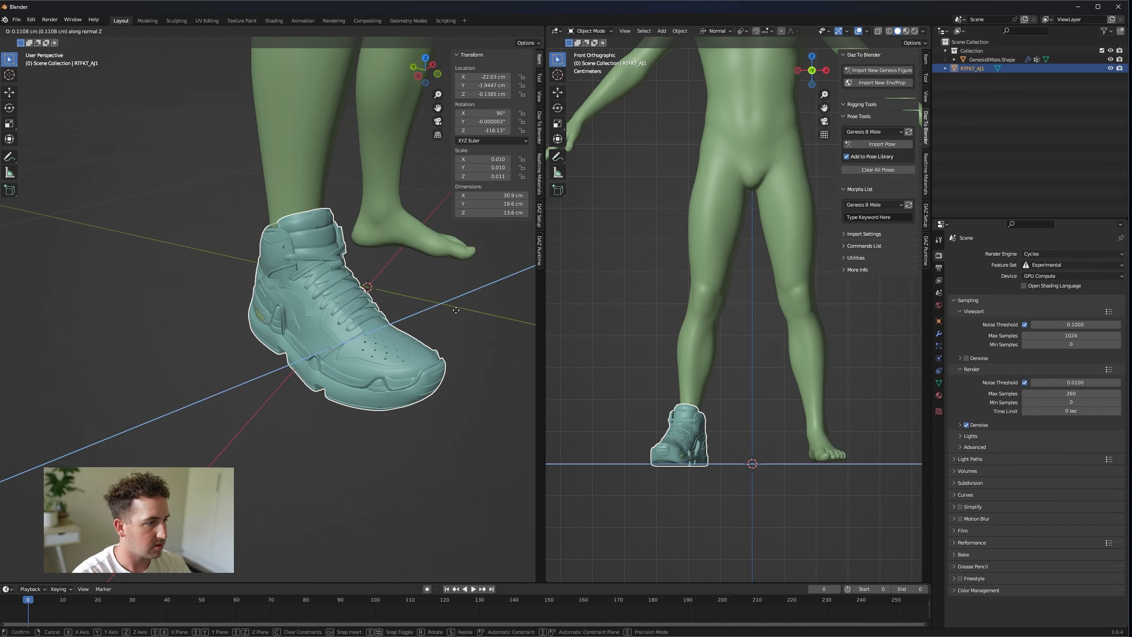
pyautogui.click(456, 310)
# - Widen the sneaker along its local Z axis to about 14.7 cm and nudge it back over the protruding toes
pyautogui.scroll(5, 327, 350)
pyautogui.moveTo(327, 350); pyautogui.dragTo(392, 379, button='middle')
pyautogui.press('s')
pyautogui.press('z')
pyautogui.press('z')
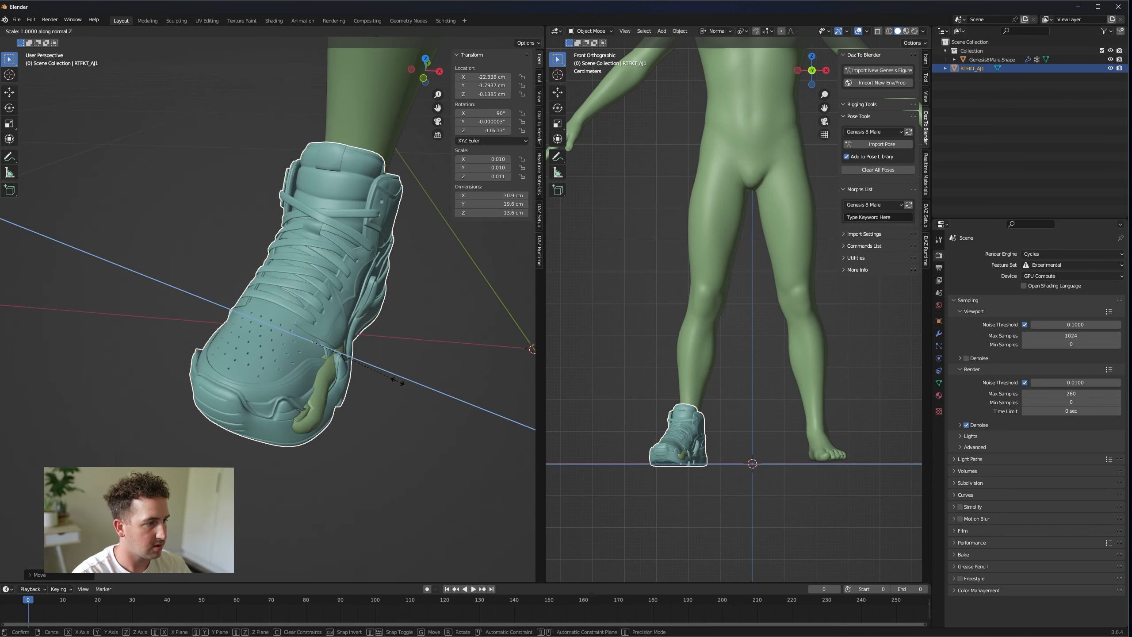
pyautogui.press('z')
pyautogui.press('z')
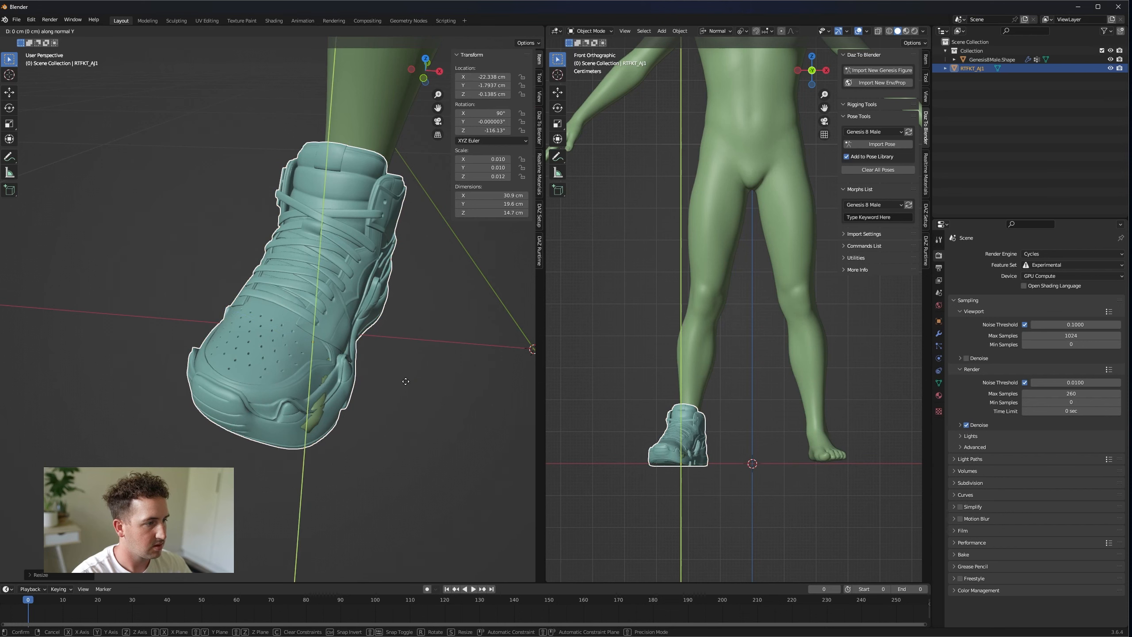
pyautogui.click(421, 383)
# - Apply all transforms to the fitted sneaker
pyautogui.moveTo(336, 364); pyautogui.dragTo(412, 365, button='middle')
pyautogui.scroll(-5, 263, 357)
pyautogui.moveTo(263, 356); pyautogui.dragTo(290, 361, button='middle')
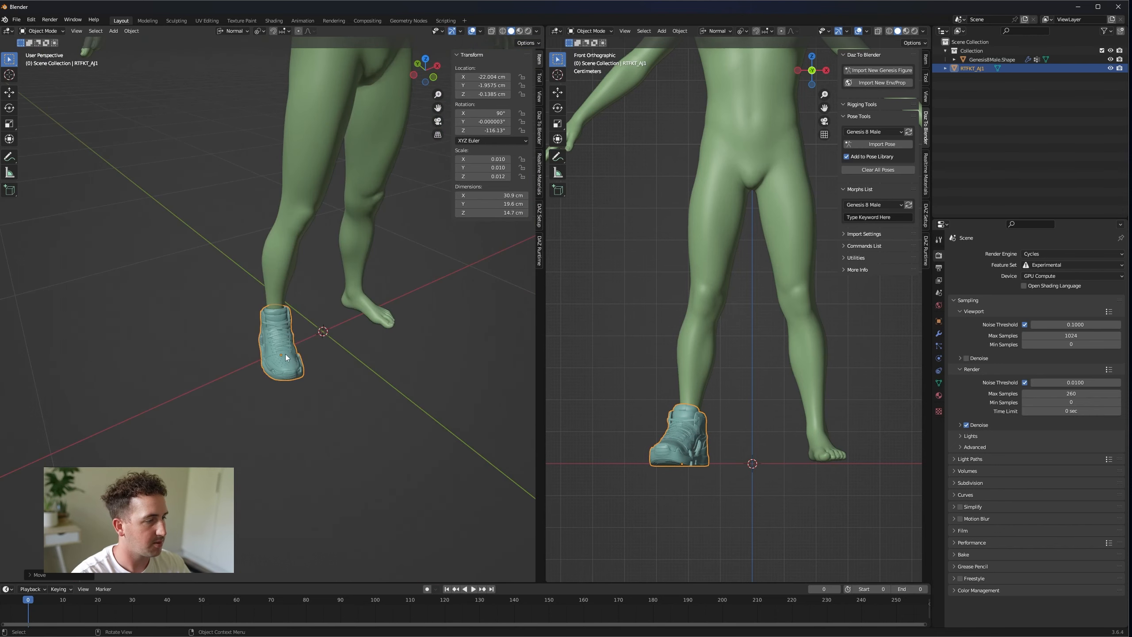
pyautogui.click(131, 31)
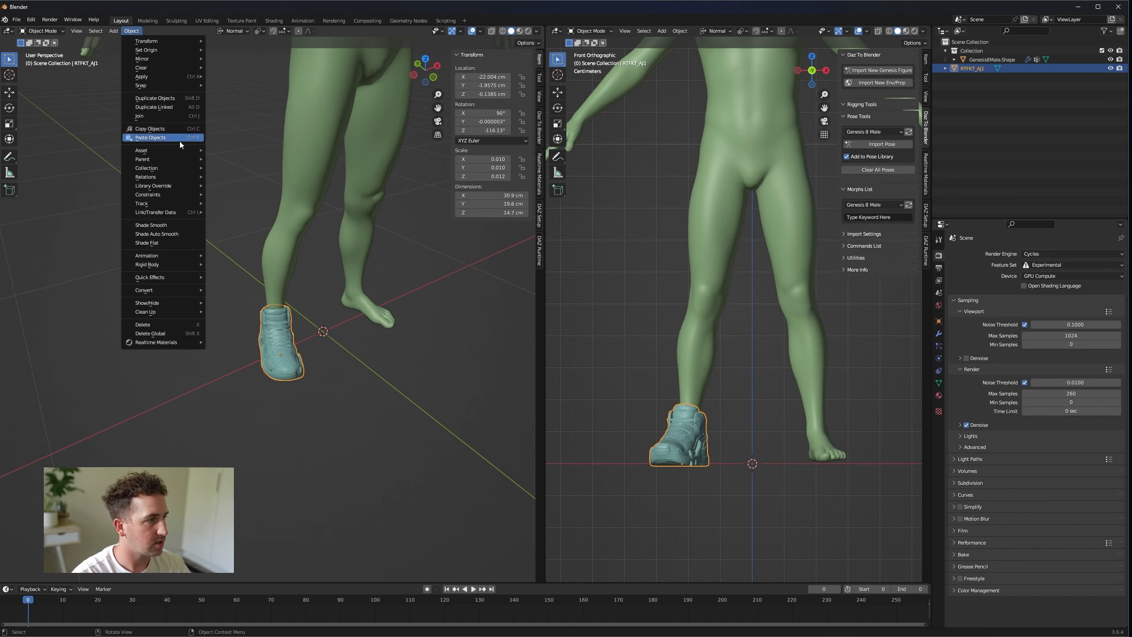
pyautogui.moveTo(189, 77)
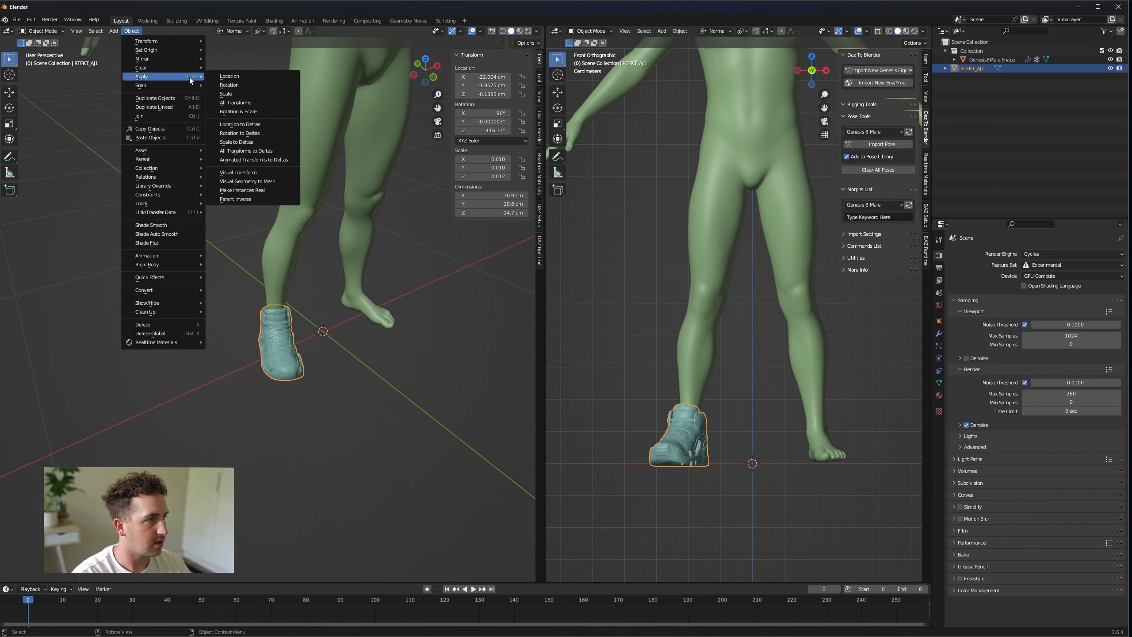
pyautogui.click(272, 105)
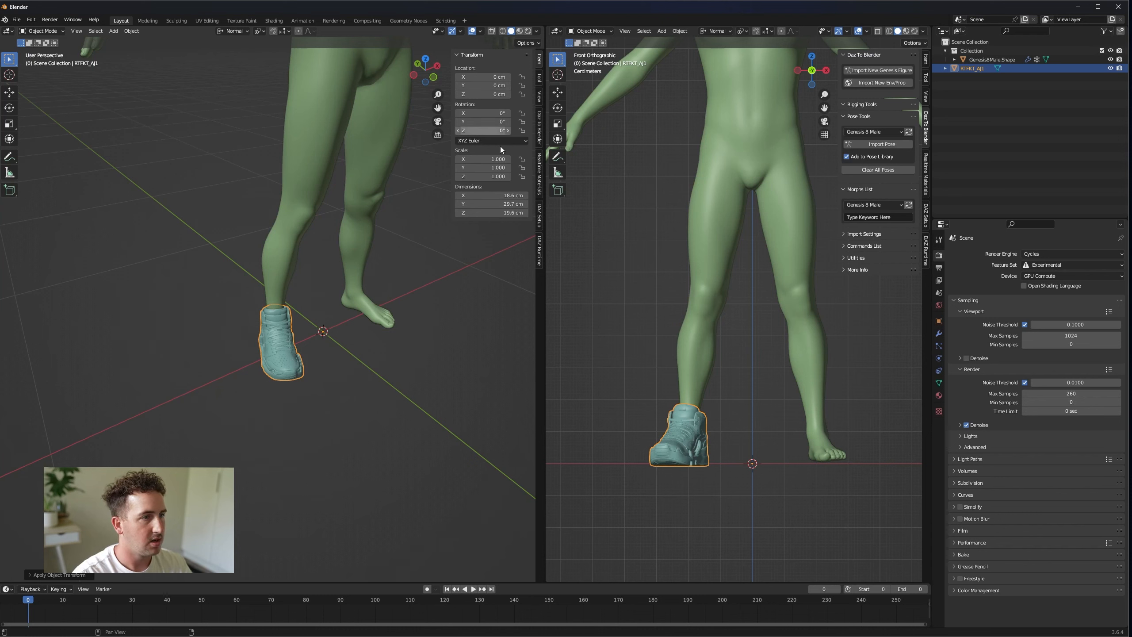
# - Add a Mirror modifier on the X axis to the sneaker for the avatar's other foot
pyautogui.moveTo(349, 363)
pyautogui.mouseDown(button='middle')
pyautogui.moveTo(353, 384)
pyautogui.moveTo(338, 382)
pyautogui.mouseUp(button='middle')
pyautogui.click(940, 333)
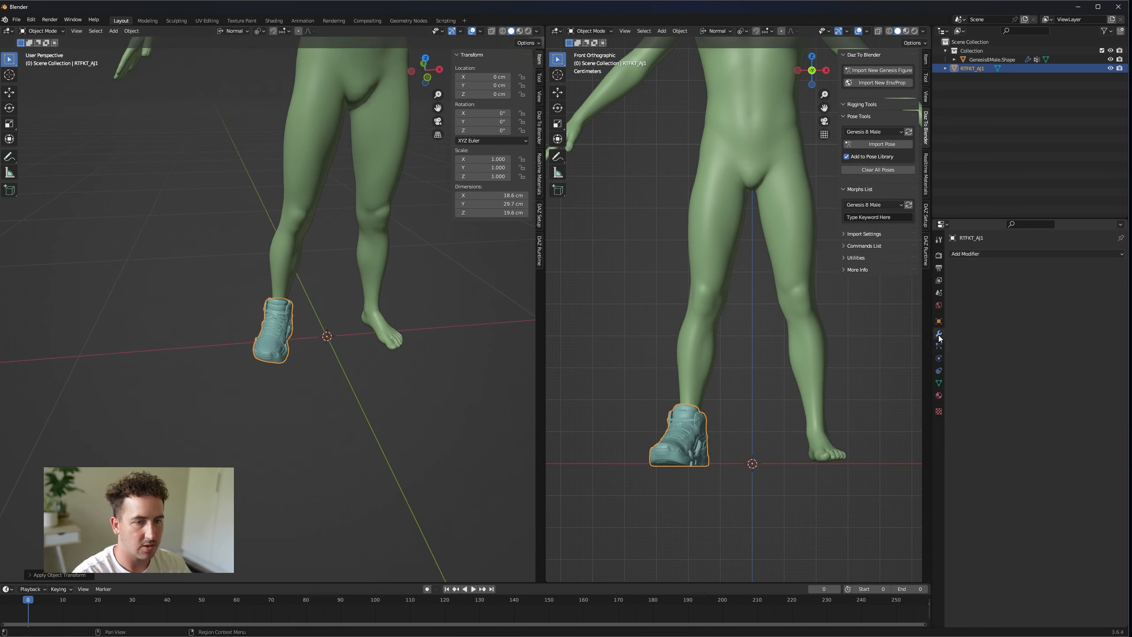
pyautogui.click(1000, 253)
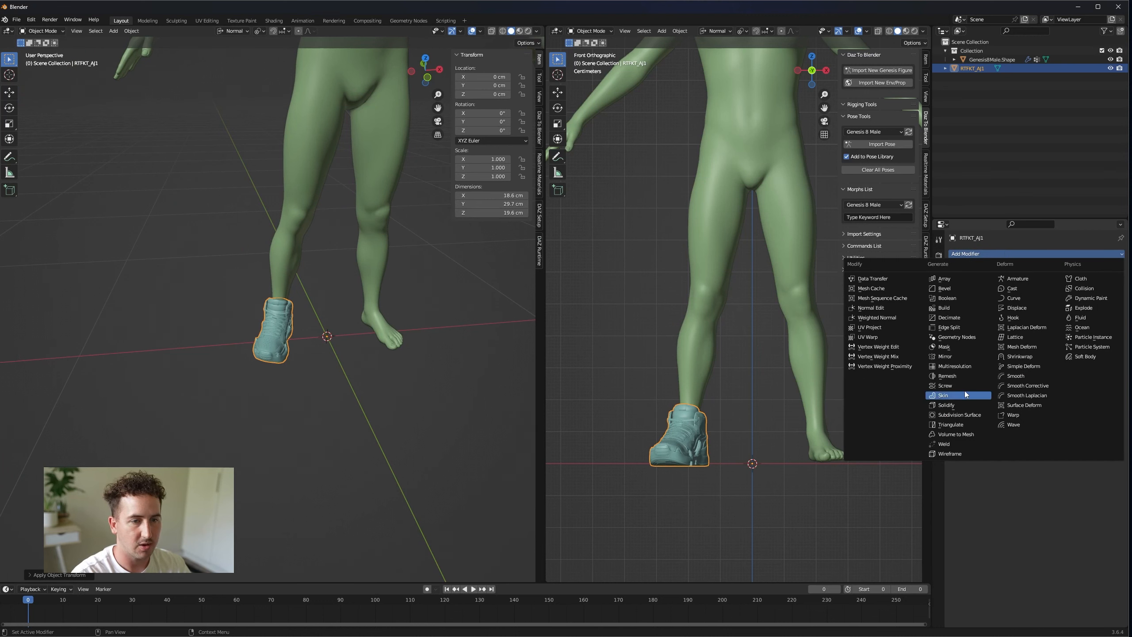
pyautogui.click(967, 356)
pyautogui.click(436, 384)
pyautogui.keyDown('shift'); pyautogui.moveTo(436, 384); pyautogui.dragTo(401, 422, button='middle'); pyautogui.keyUp('shift')
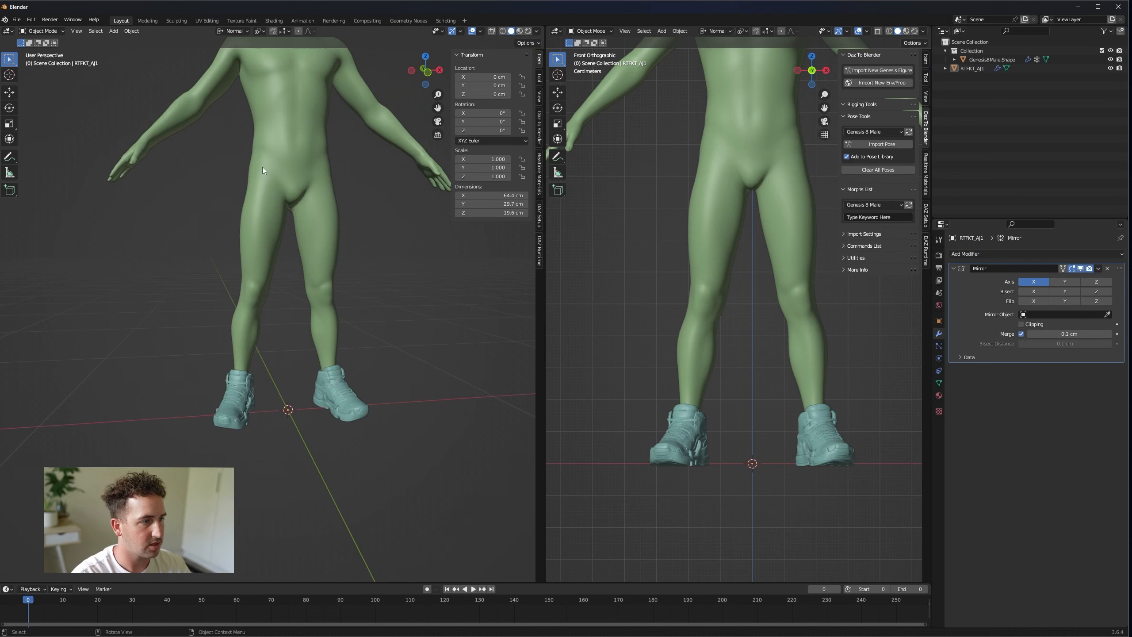
# - Set Genesis8Male.Shape as the mirror object of the sneaker's Mirror modifier
pyautogui.click(235, 396)
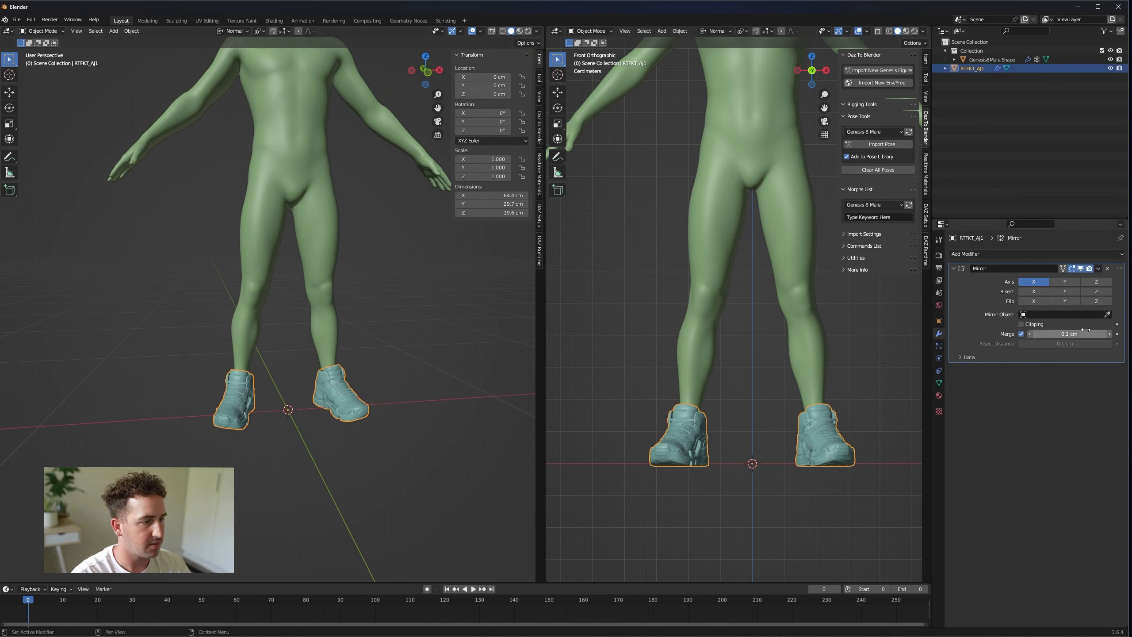
pyautogui.click(306, 137)
pyautogui.click(391, 327)
pyautogui.moveTo(391, 328); pyautogui.dragTo(292, 393, button='middle')
pyautogui.click(292, 393)
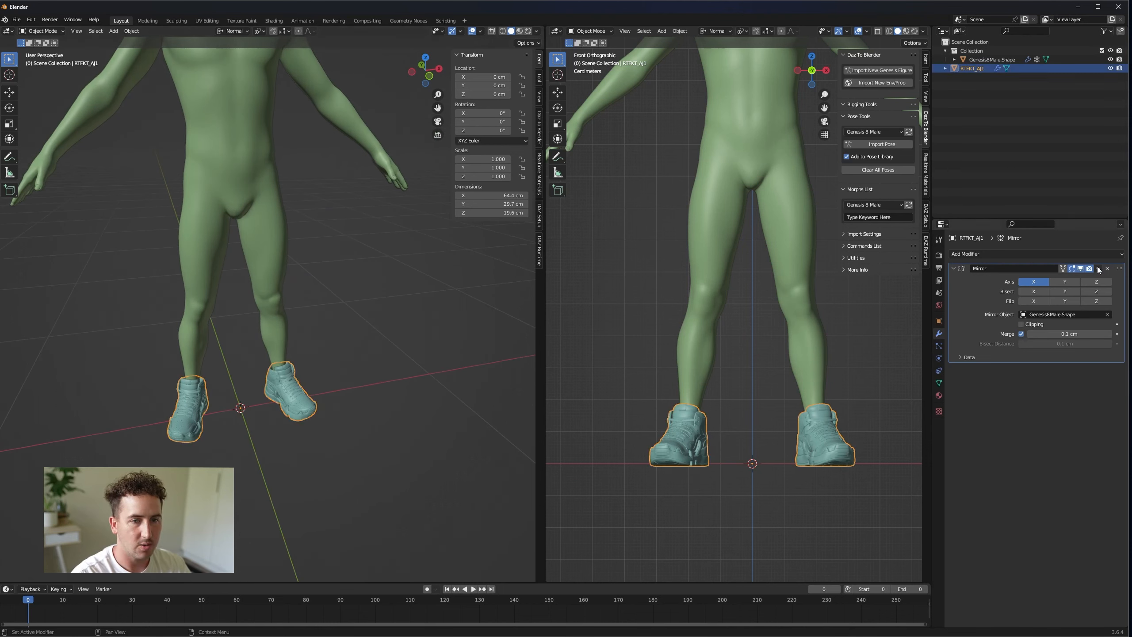
# - Apply the sneaker's Mirror modifier, deselect the sneakers and check the pair on the whole avatar
pyautogui.click(1099, 269)
pyautogui.click(1087, 278)
pyautogui.click(286, 413)
pyautogui.moveTo(287, 413)
pyautogui.mouseDown(button='middle')
pyautogui.moveTo(379, 386)
pyautogui.moveTo(450, 387)
pyautogui.moveTo(298, 410)
pyautogui.mouseUp(button='middle')
pyautogui.scroll(-4, 330, 365)
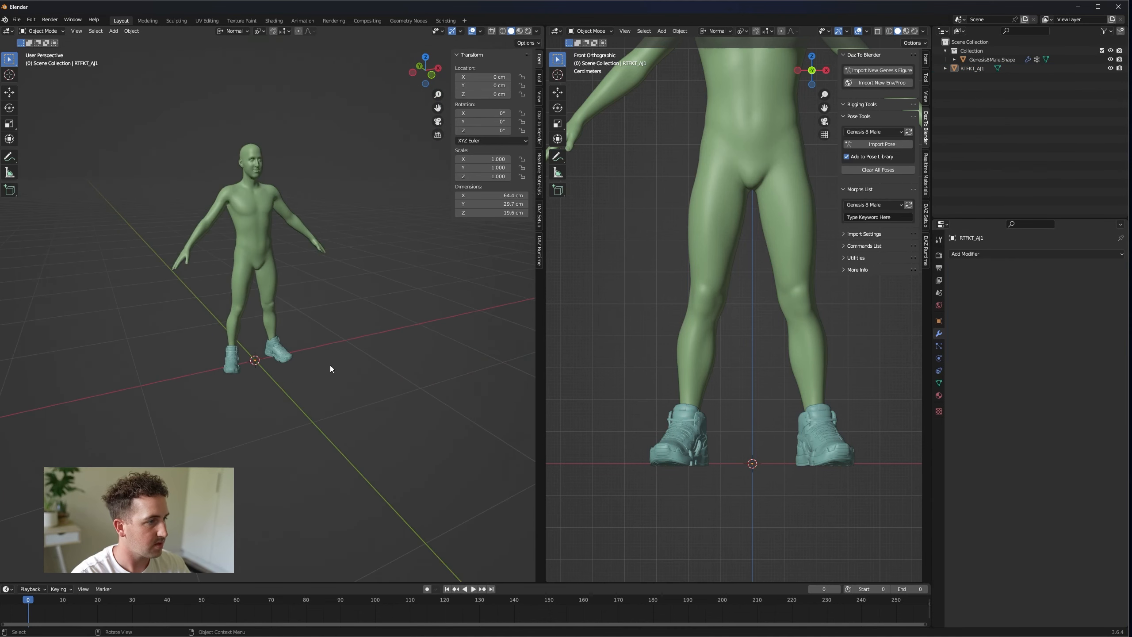
pyautogui.scroll(2, 326, 424)
pyautogui.scroll(-5, 310, 302)
pyautogui.scroll(8, 312, 446)
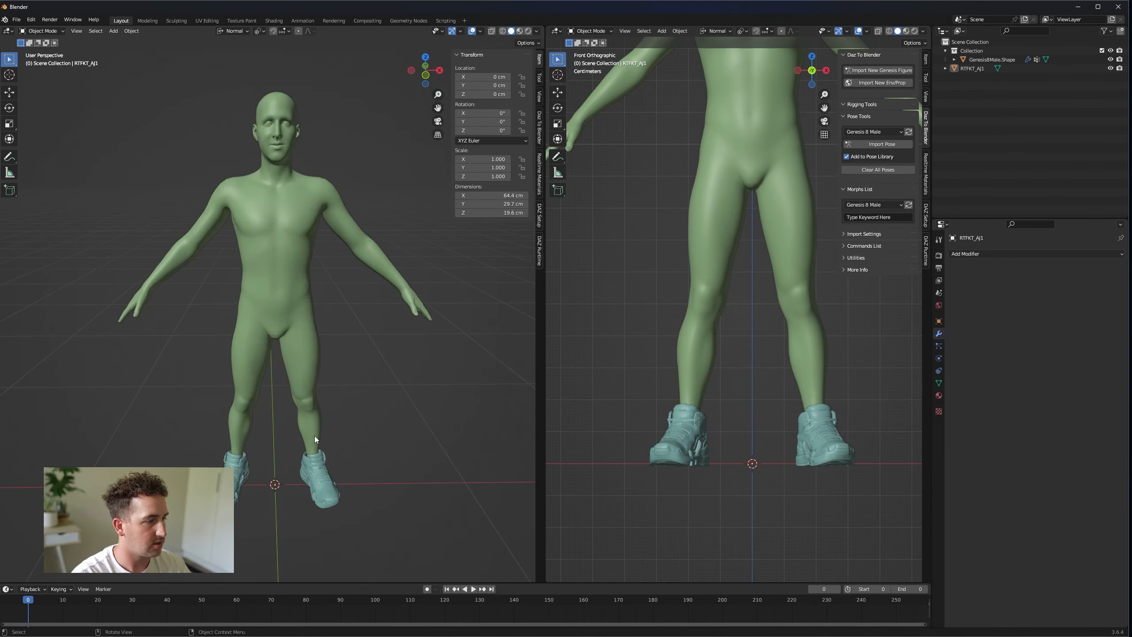
# - Export the sneakers and avatar as the FBX file Blender-to-Mixamo.fbx in the Desktop folder CLO3D-to-B3D\Exports, limited to selected objects
pyautogui.click(318, 469)
pyautogui.click(280, 279)
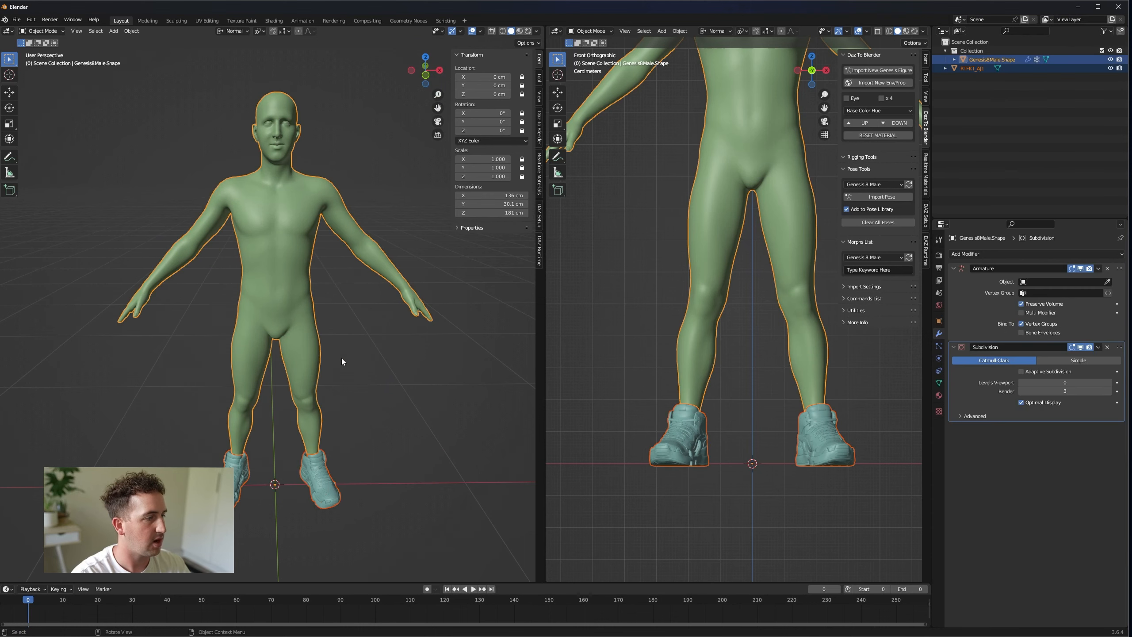
pyautogui.click(15, 20)
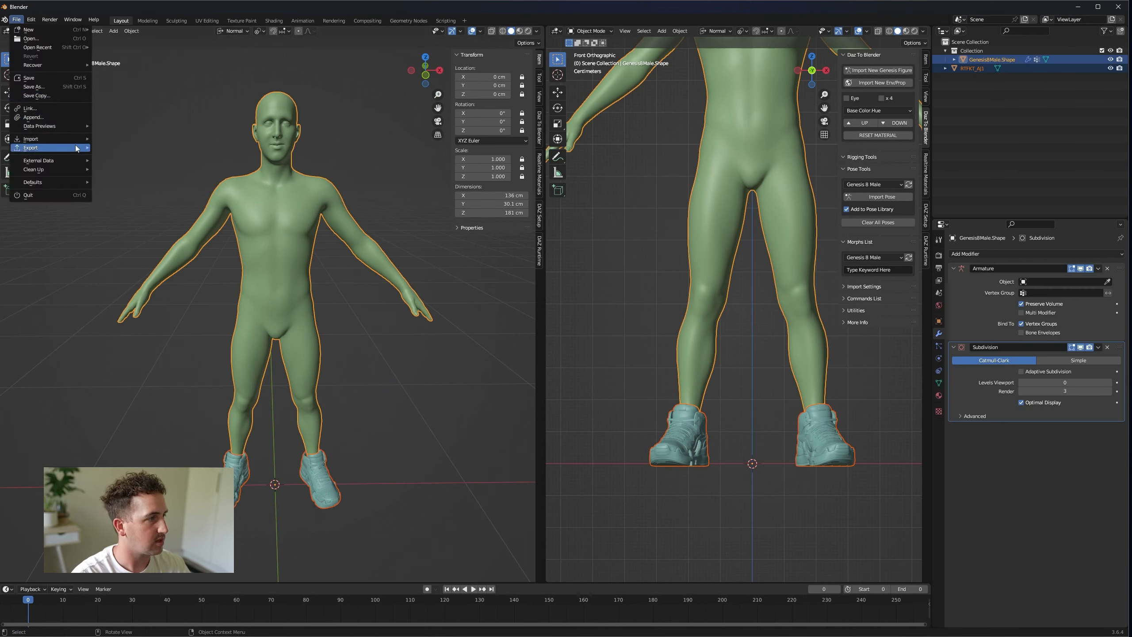
pyautogui.moveTo(76, 145)
pyautogui.click(150, 236)
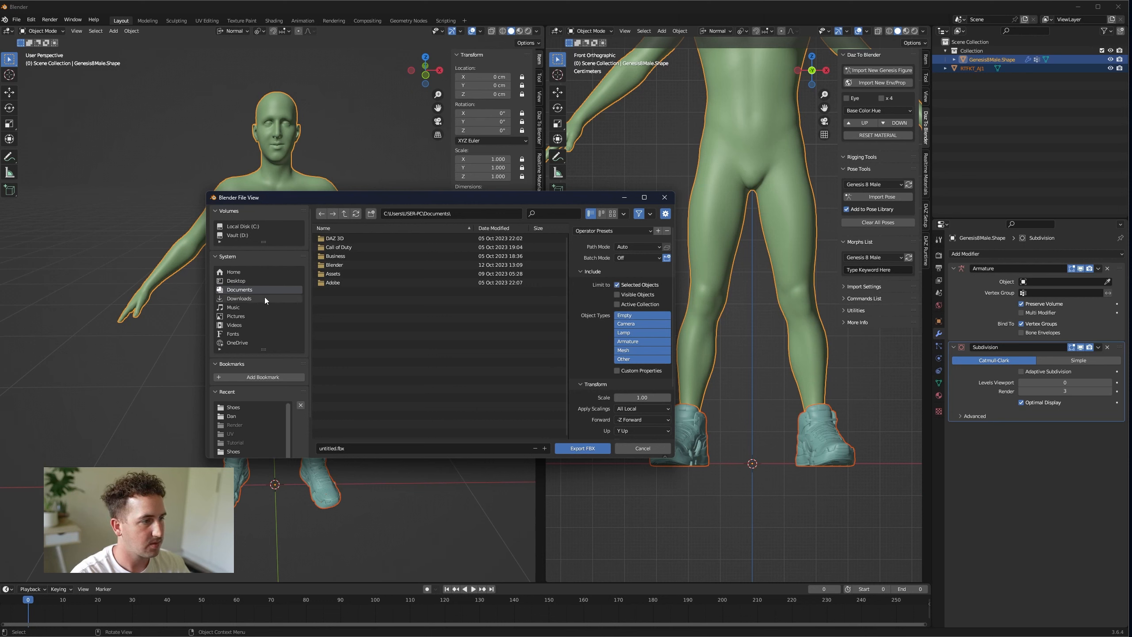
pyautogui.click(276, 280)
pyautogui.doubleClick(369, 244)
pyautogui.doubleClick(357, 265)
pyautogui.click(330, 448)
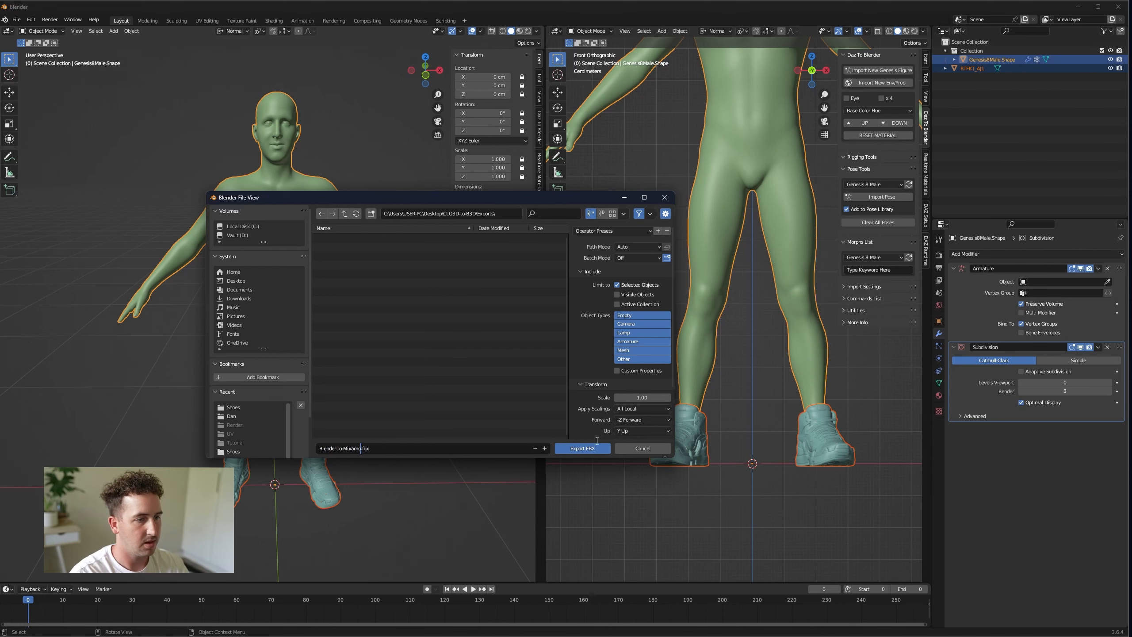
pyautogui.click(581, 452)
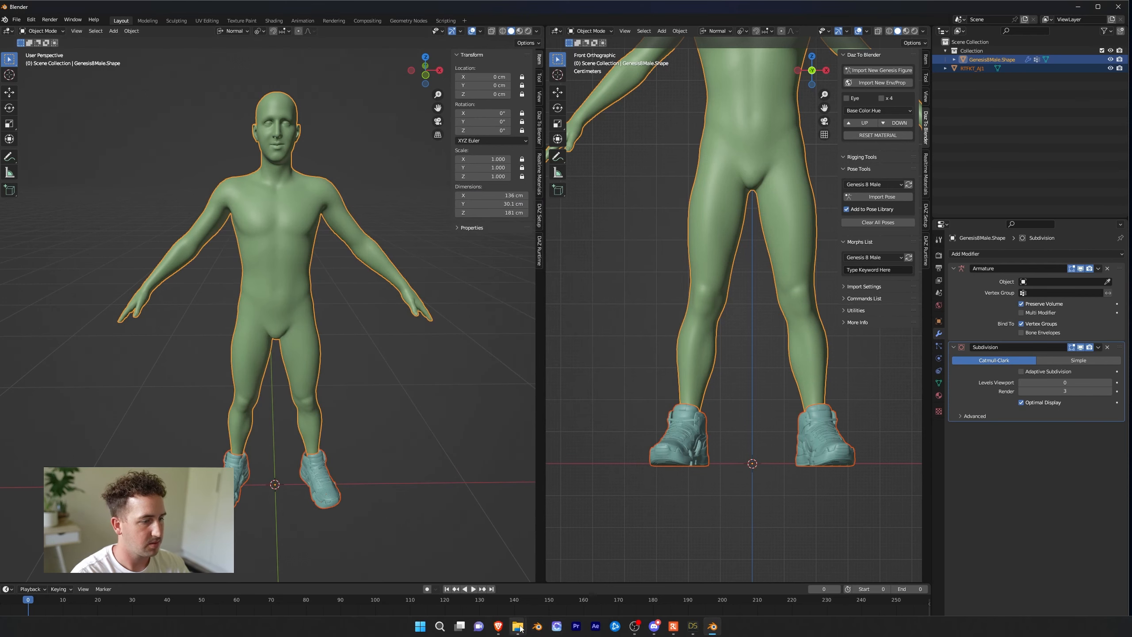
# - Switch to the Brave browser and open the Mixamo website
pyautogui.click(499, 626)
pyautogui.click(643, 13)
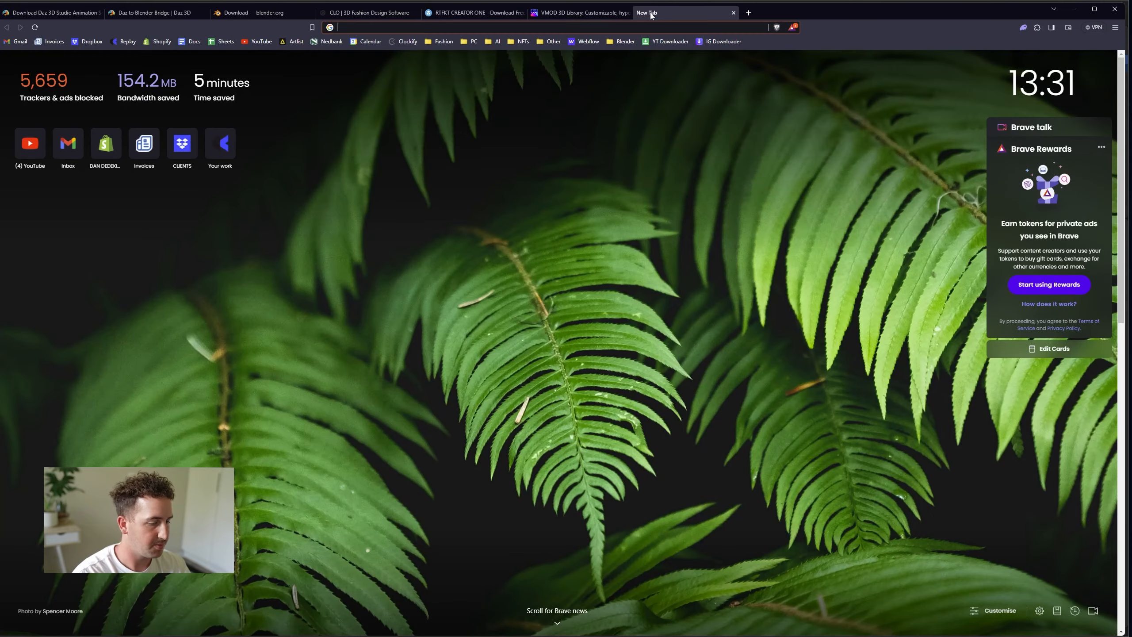
pyautogui.write('mix')
pyautogui.press('Return')
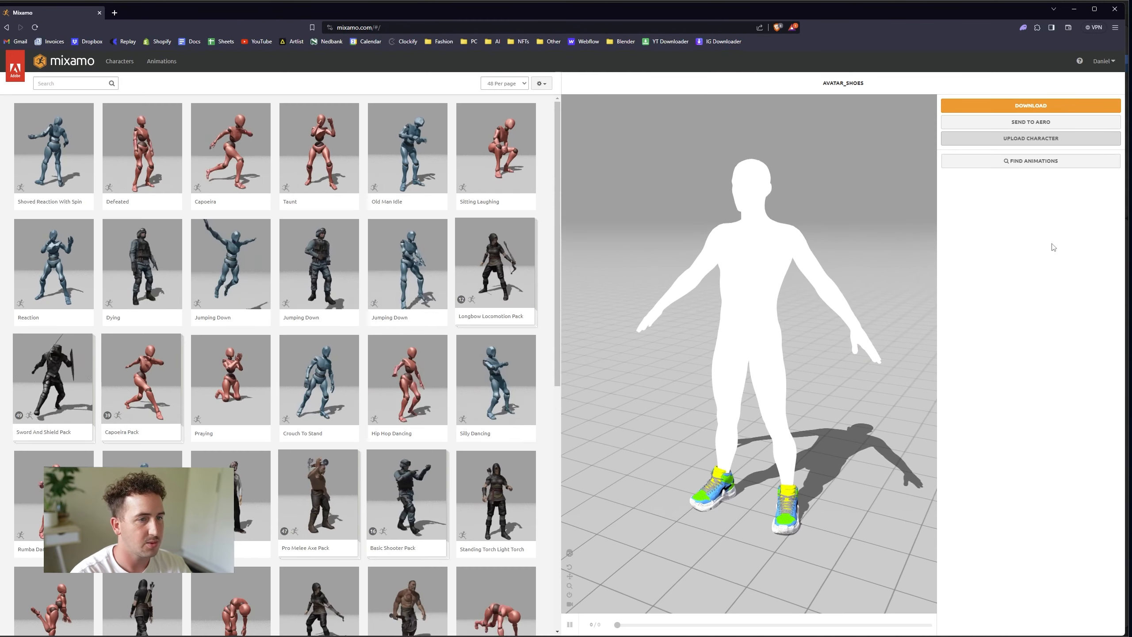
# - Upload the exported Blender-to-Mixamo FBX from the CLO3D-to-B3D Exports folder as a new Mixamo character
pyautogui.click(1052, 138)
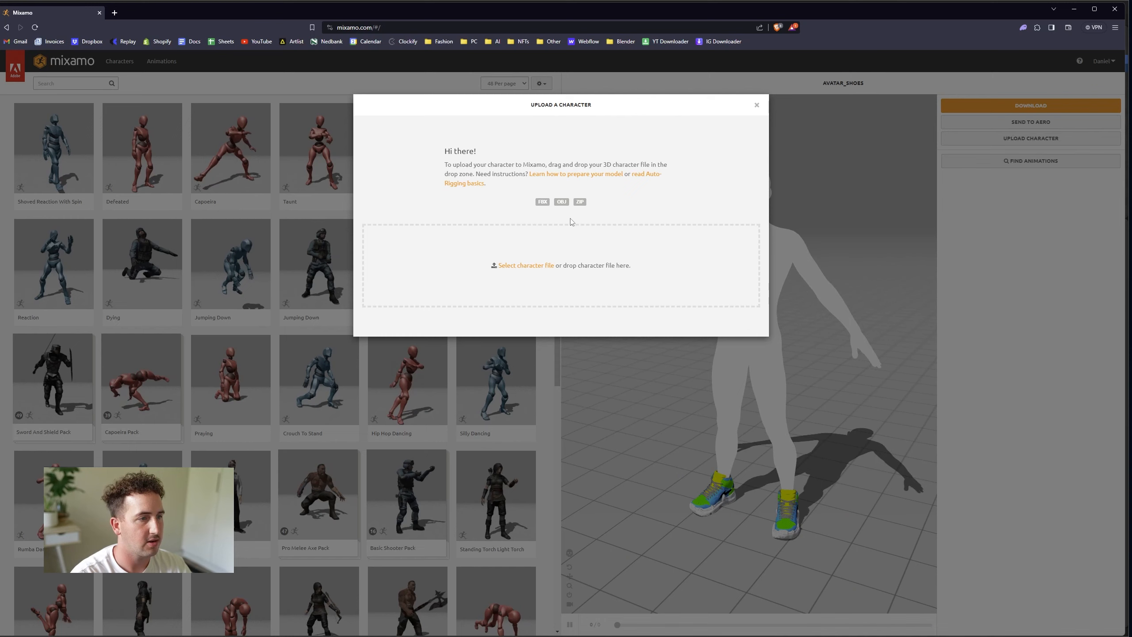
pyautogui.click(531, 265)
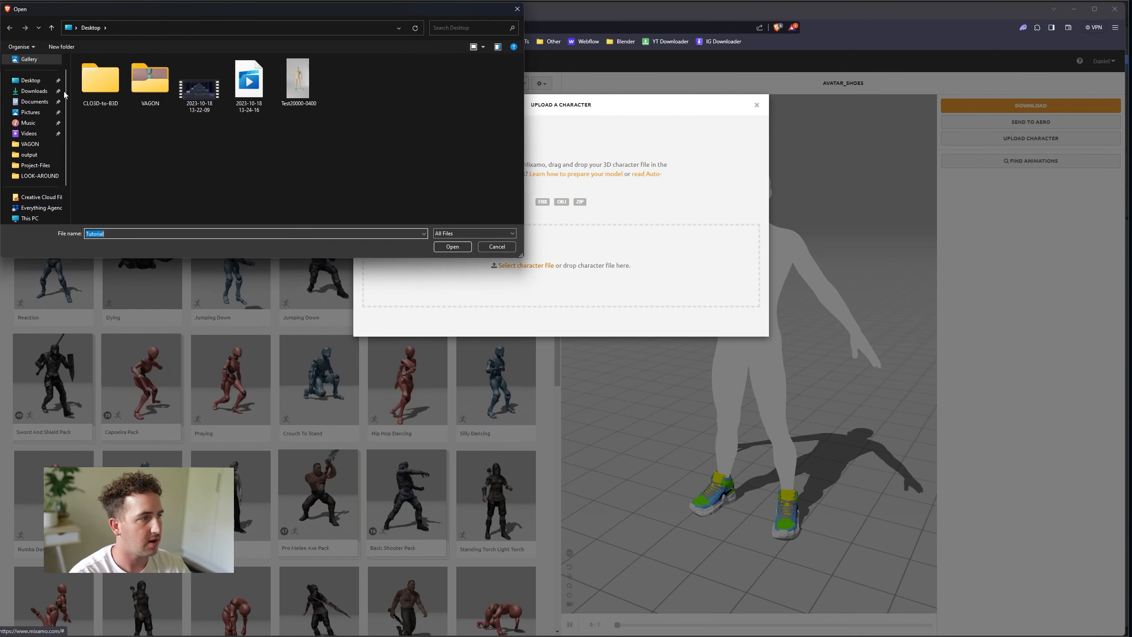
pyautogui.doubleClick(93, 75)
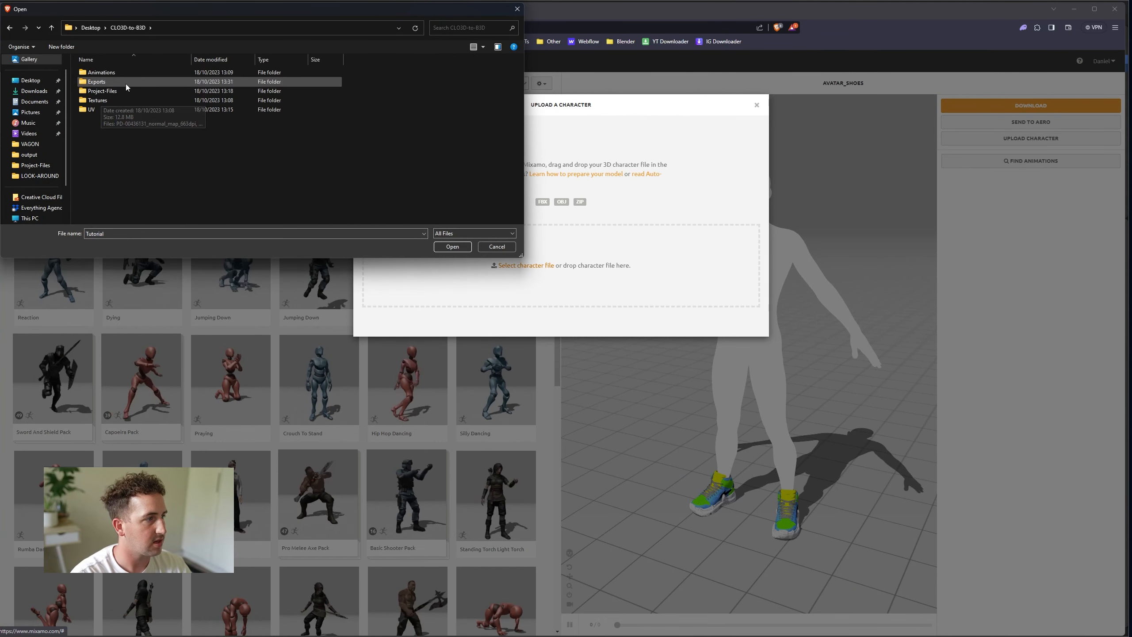
pyautogui.doubleClick(126, 83)
pyautogui.click(110, 73)
pyautogui.click(444, 246)
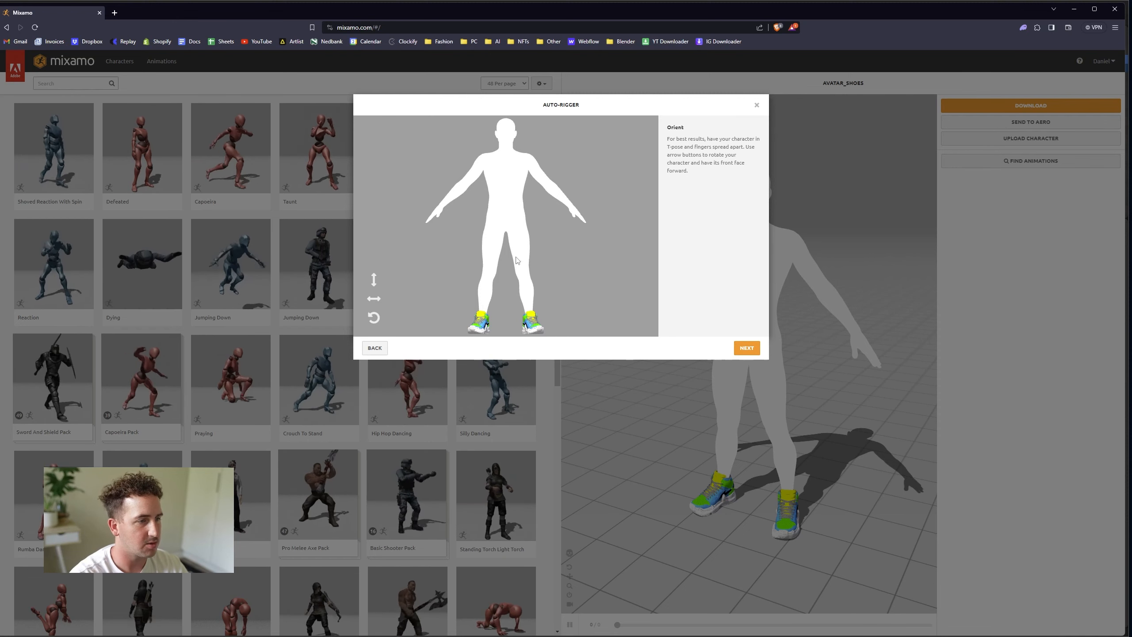
# - Auto-rig the character with symmetric markers on chin, wrists, elbows, knees and groin, using Standard Skeleton (65), and accept the rig
pyautogui.click(745, 349)
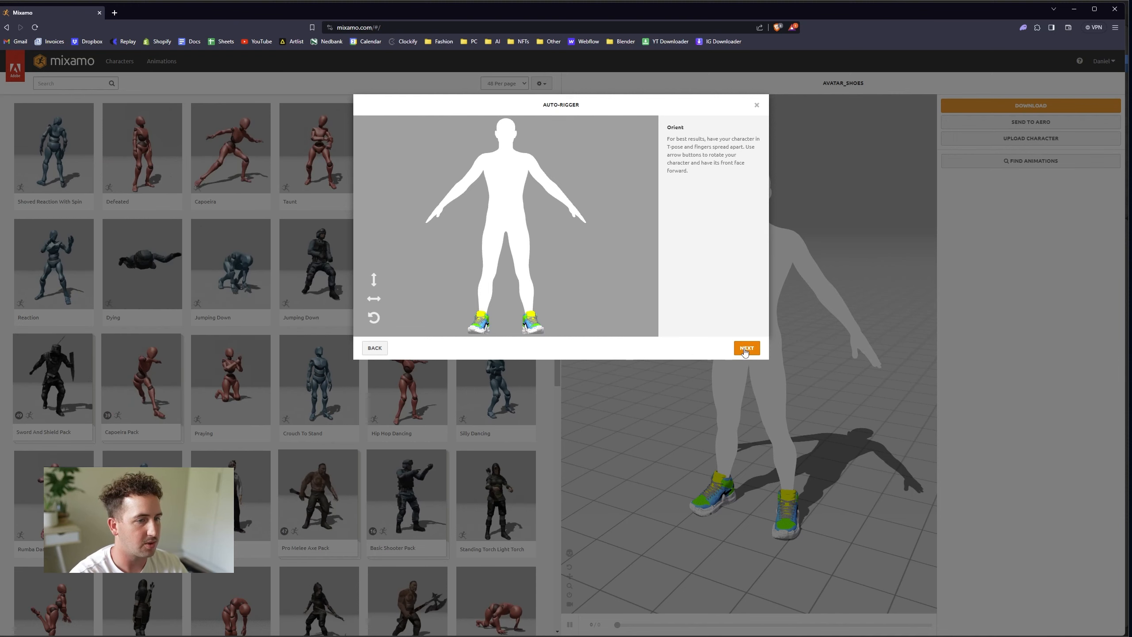
pyautogui.moveTo(402, 226)
pyautogui.mouseDown()
pyautogui.moveTo(430, 220)
pyautogui.moveTo(506, 147)
pyautogui.mouseUp()
pyautogui.moveTo(424, 249); pyautogui.dragTo(571, 207)
pyautogui.moveTo(409, 271); pyautogui.dragTo(465, 187)
pyautogui.moveTo(490, 279); pyautogui.dragTo(489, 275)
pyautogui.moveTo(401, 315); pyautogui.dragTo(506, 229)
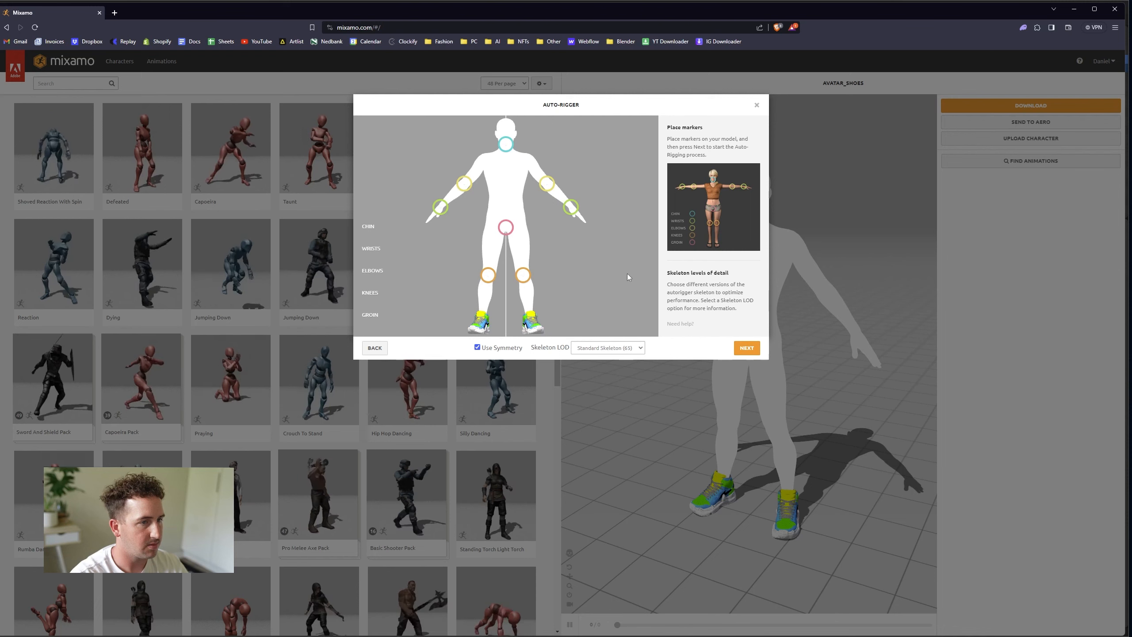
pyautogui.click(747, 348)
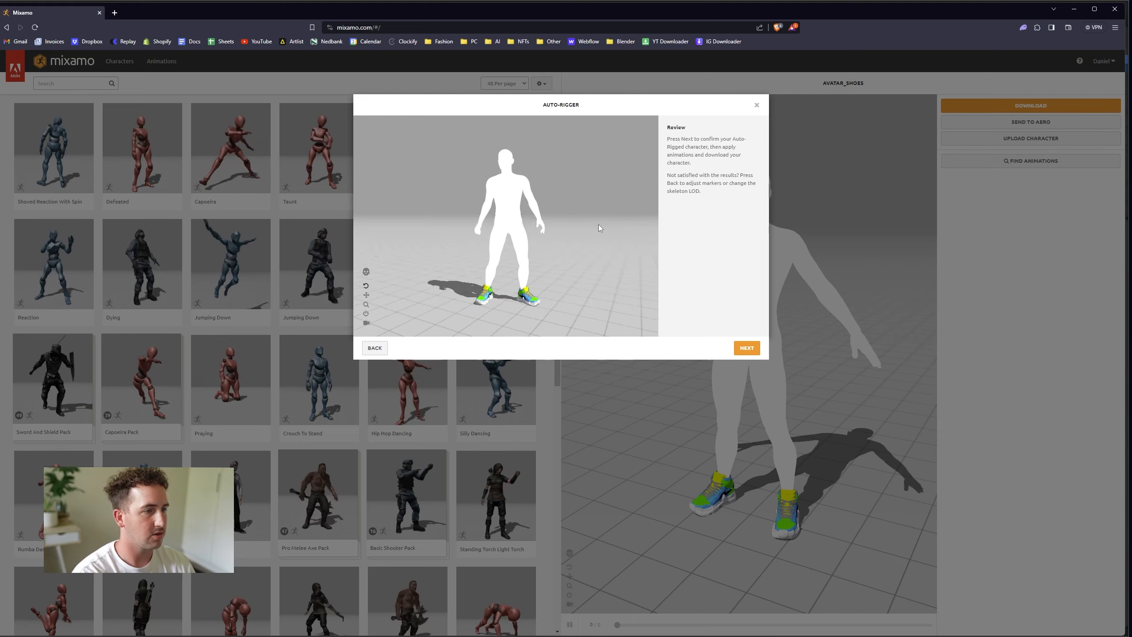
pyautogui.click(746, 348)
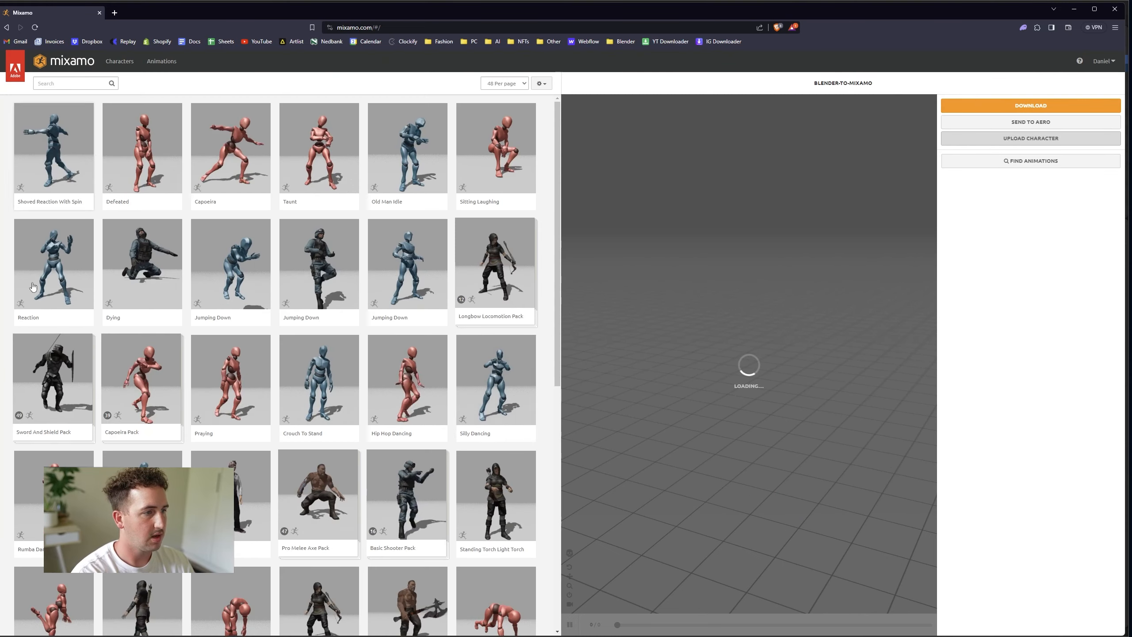
# - Search the animations for "look around" and apply the blue figure's Look Around animation to the character
pyautogui.click(61, 84)
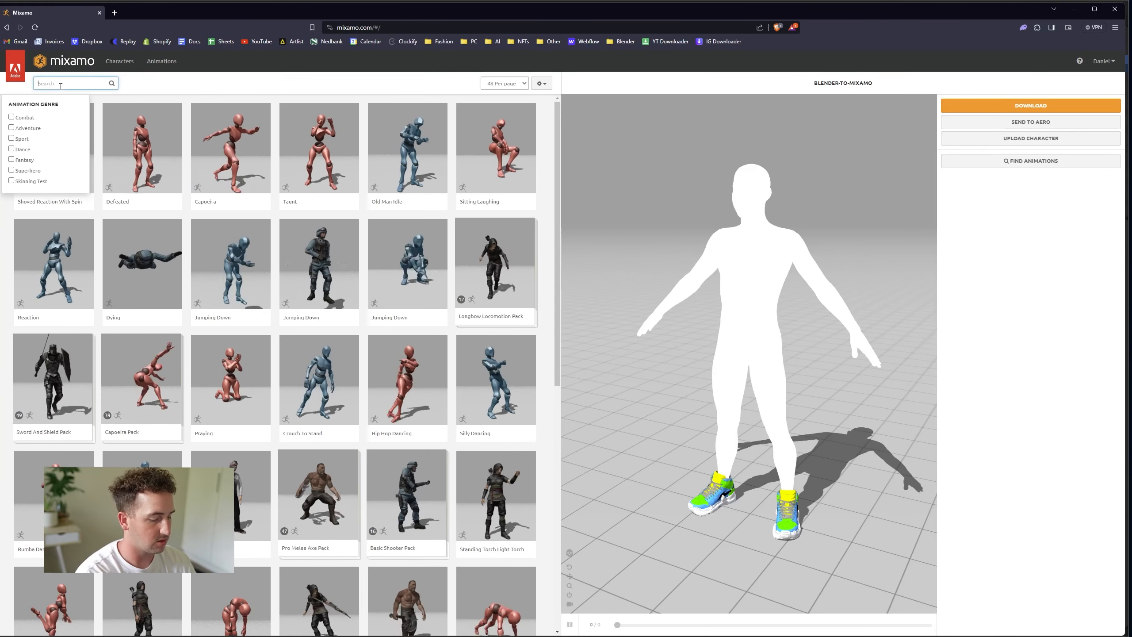
pyautogui.write('look around')
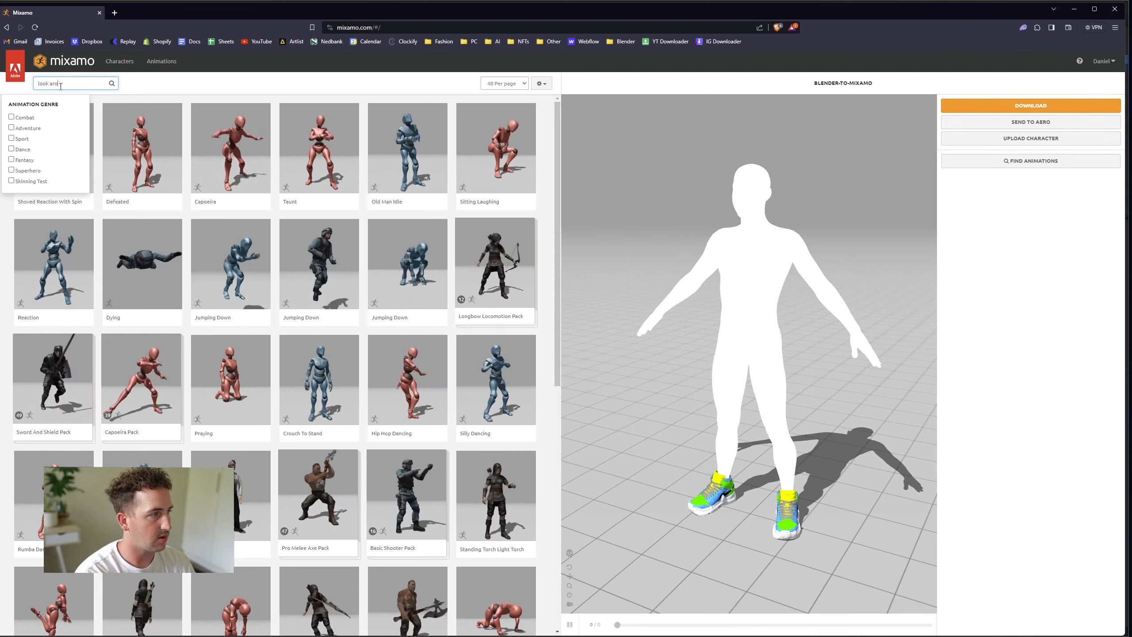
pyautogui.press('Return')
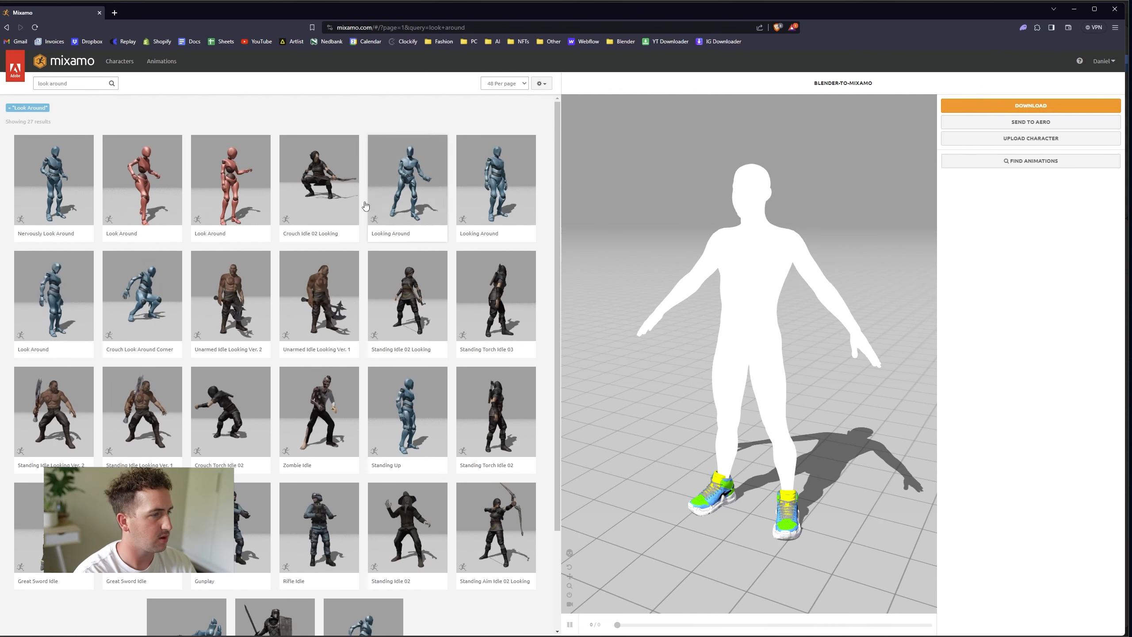
pyautogui.click(52, 290)
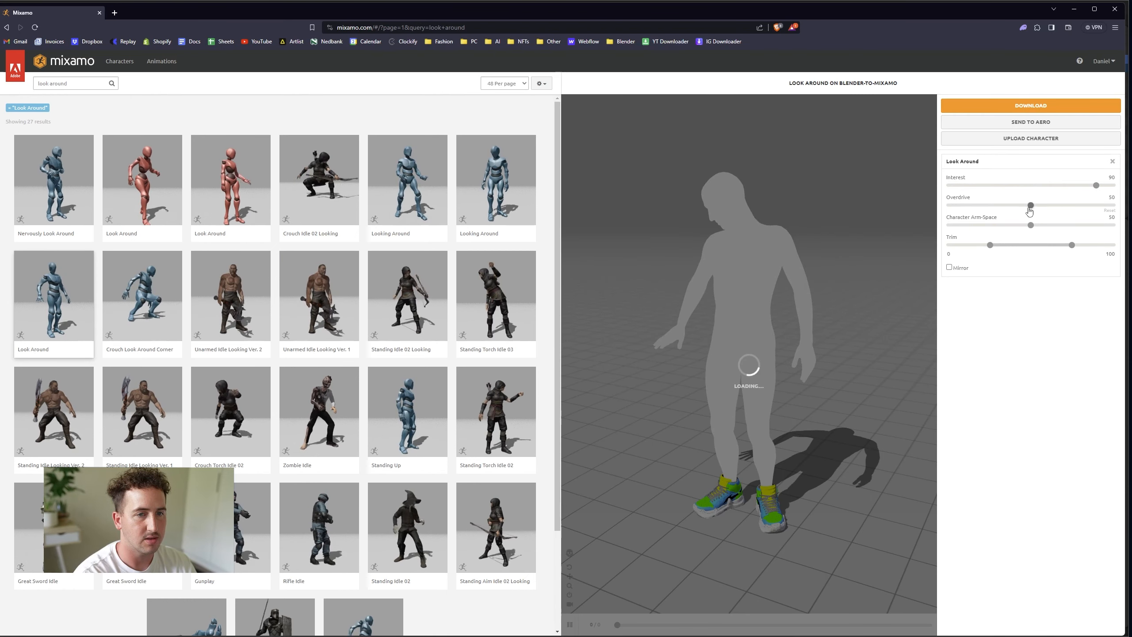
# - Extend the Look Around animation's trim range to -50 to 150, set Character Arm-Space to 61 and enable Mirror
pyautogui.moveTo(990, 247); pyautogui.dragTo(950, 245)
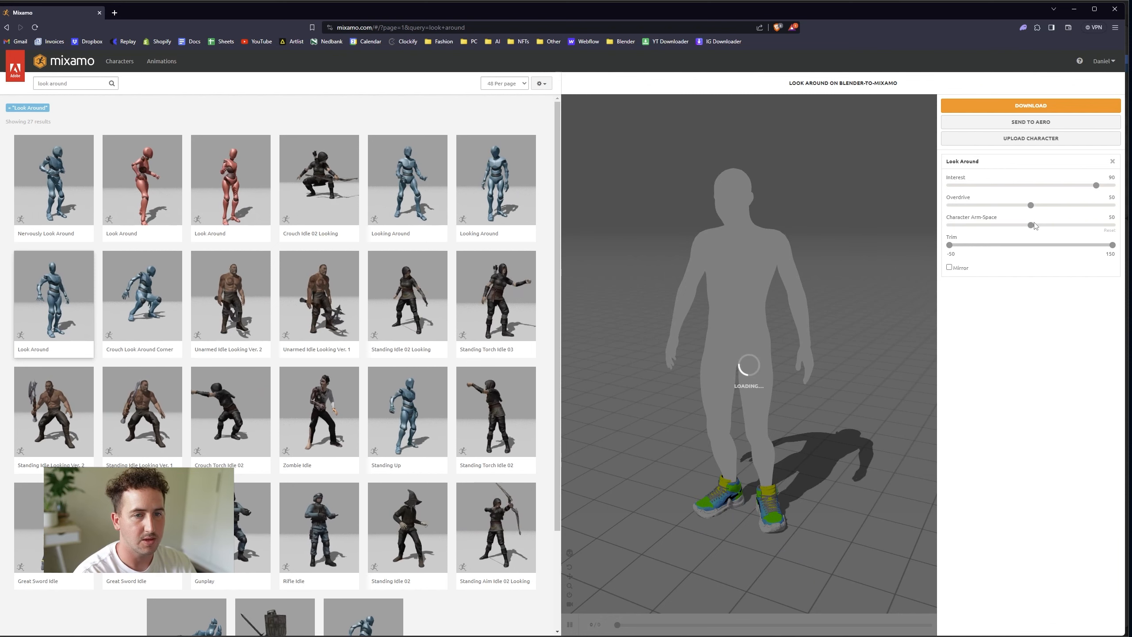
pyautogui.moveTo(1037, 225); pyautogui.dragTo(1051, 227)
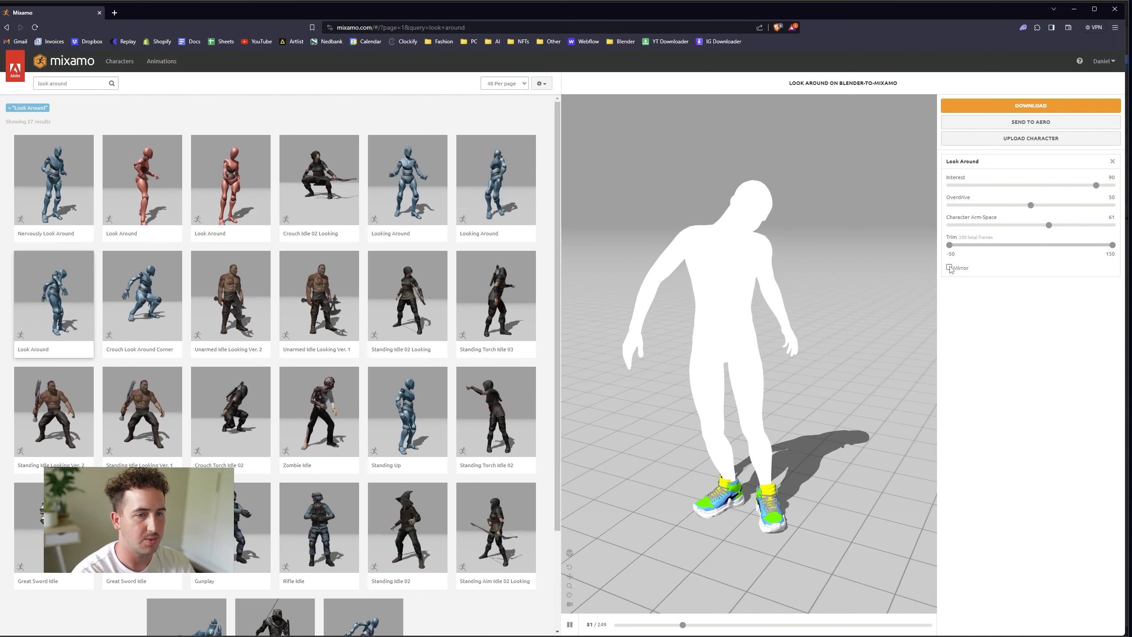
pyautogui.click(950, 267)
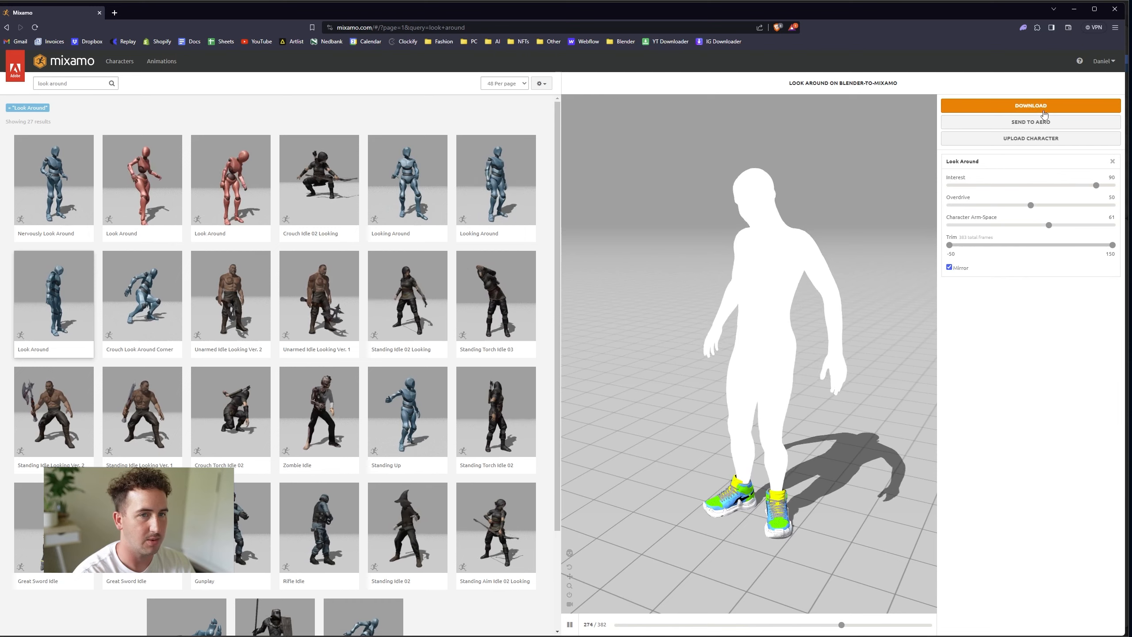
# - Download the animated character as FBX Binary with skin, at 30 frames per second and no keyframe reduction
pyautogui.click(1095, 106)
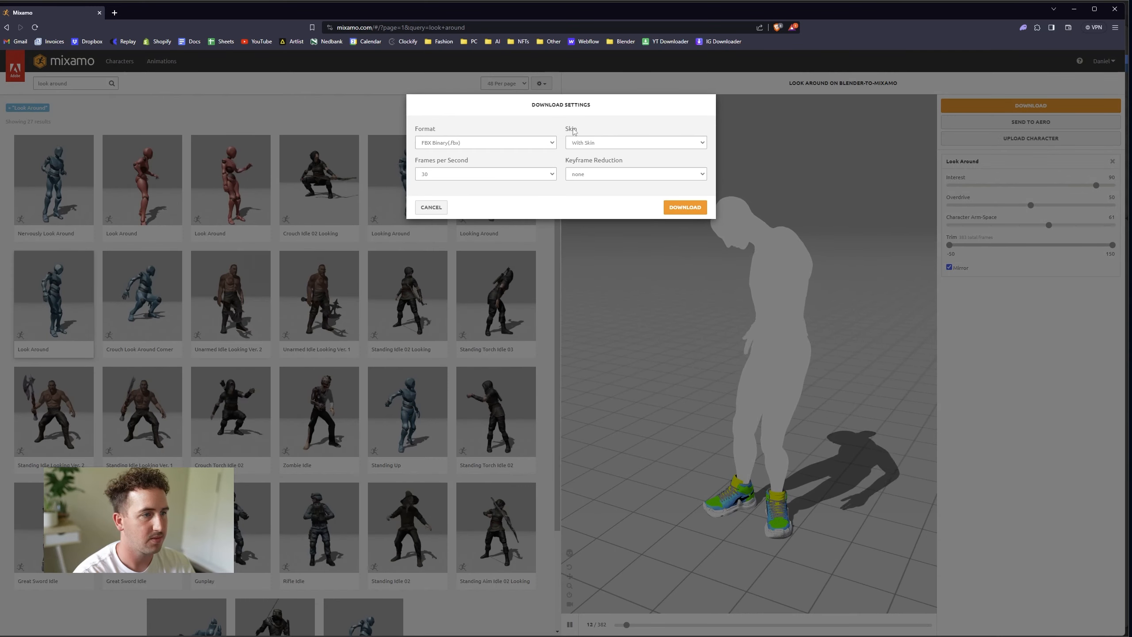
pyautogui.click(682, 208)
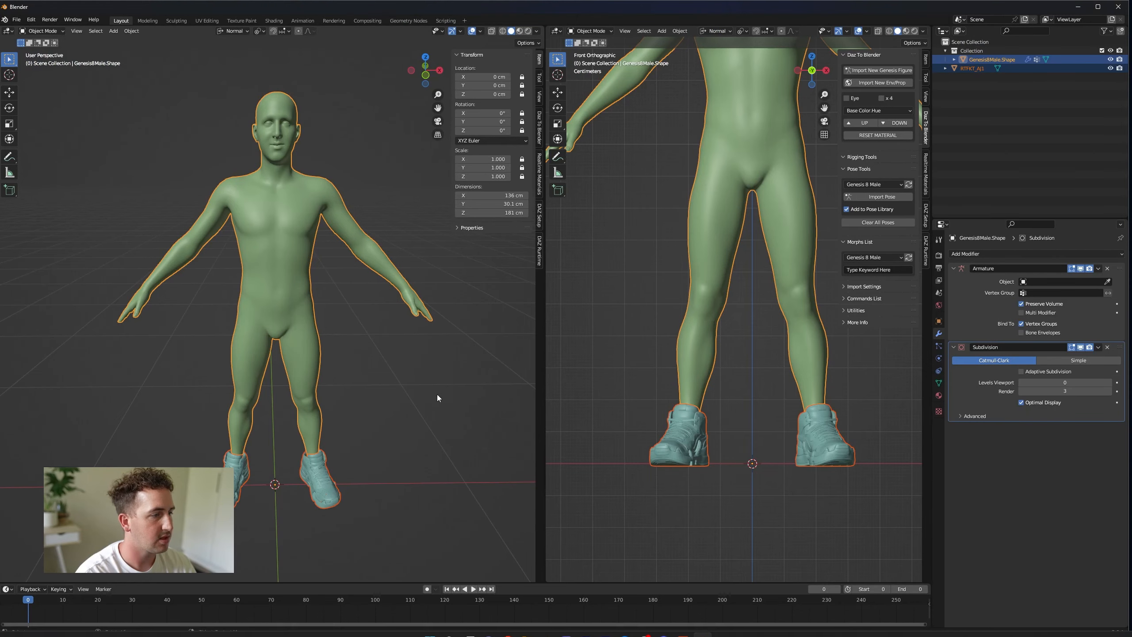
# - Back in Blender, import Look Around(Mixamo).fbx from the CLO3D-to-B3D Animations folder
pyautogui.click(437, 394)
pyautogui.scroll(-5, 328, 372)
pyautogui.scroll(4, 341, 372)
pyautogui.moveTo(352, 370); pyautogui.dragTo(161, 71, button='middle')
pyautogui.click(17, 20)
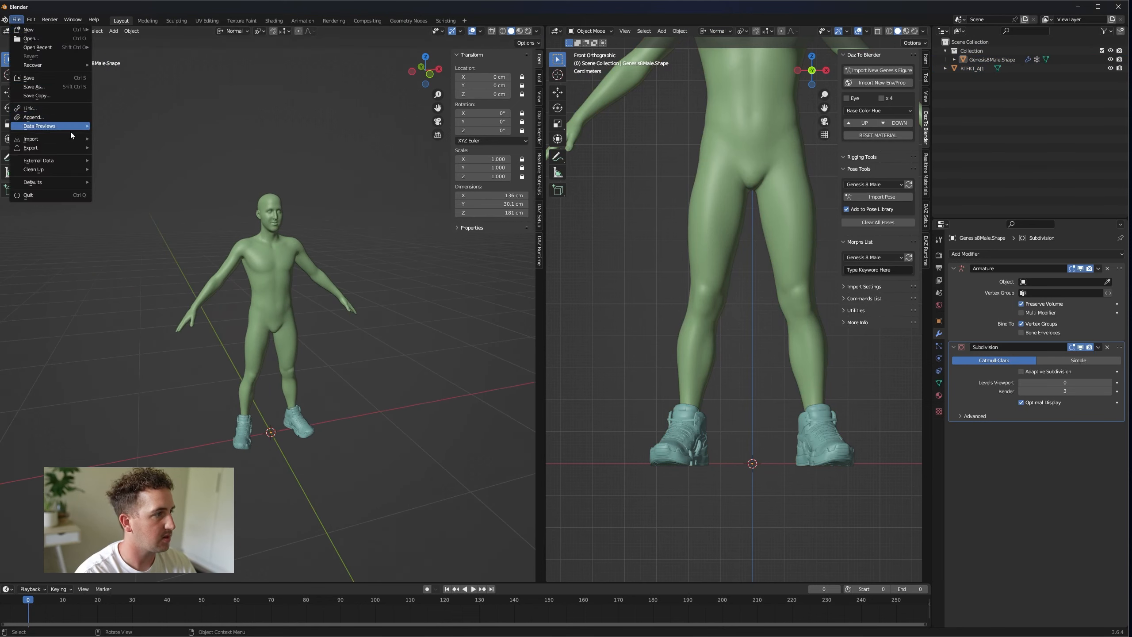
pyautogui.moveTo(89, 144)
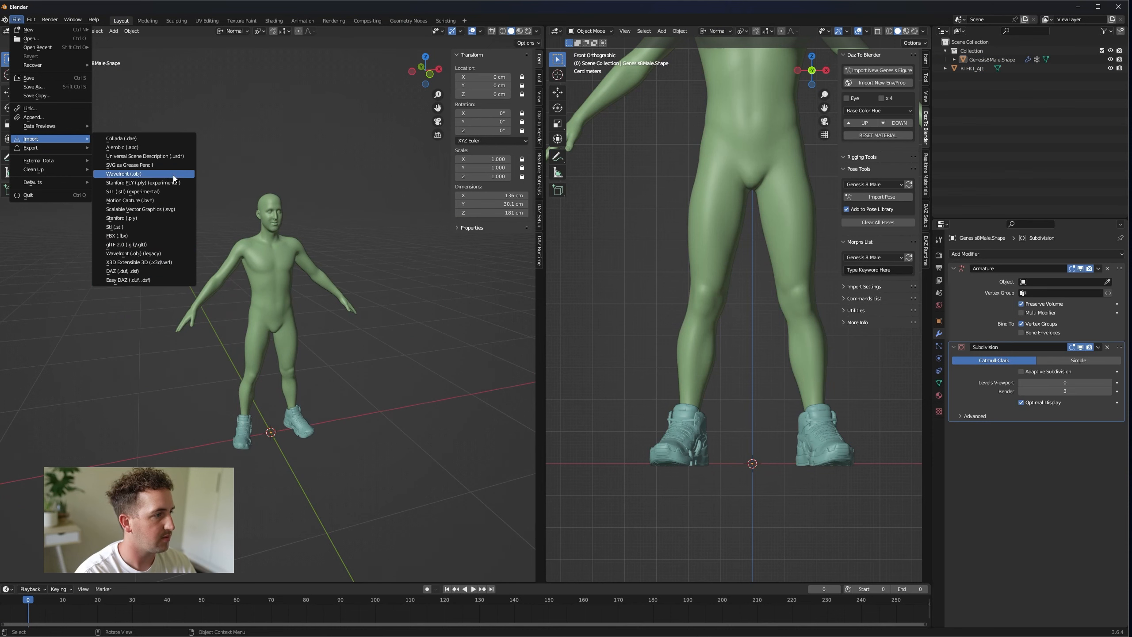
pyautogui.click(167, 235)
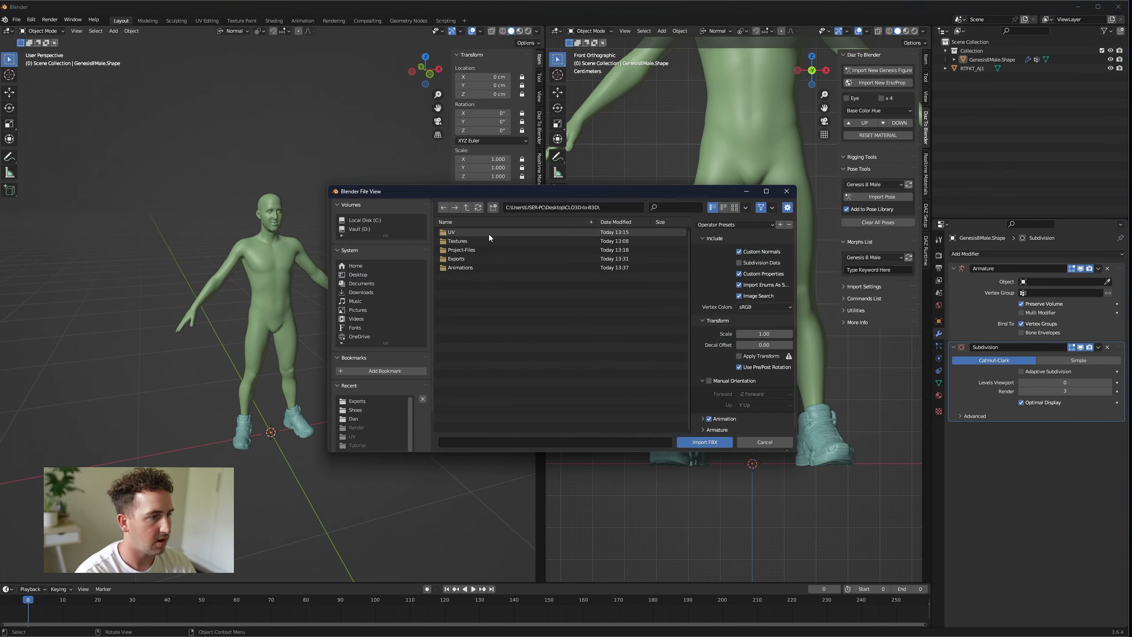
pyautogui.doubleClick(477, 267)
pyautogui.moveTo(657, 193); pyautogui.dragTo(508, 179)
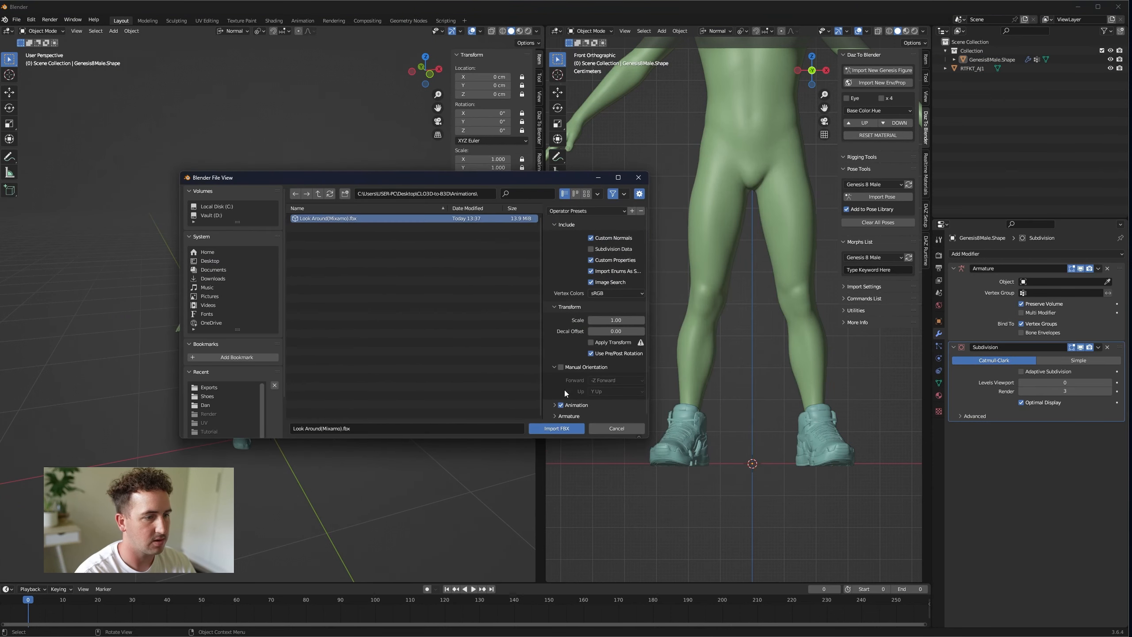
pyautogui.click(556, 428)
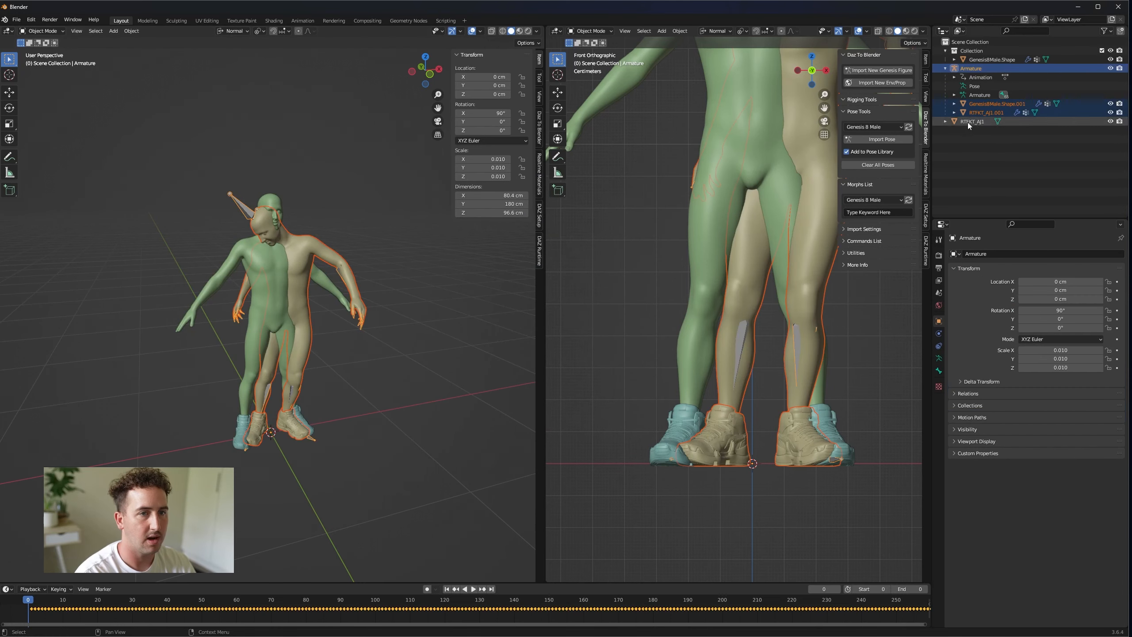
# - Hide the original RTFKT_AJ1 sneakers and Genesis8Male.Shape body, and move the sneakers into the body's collection
pyautogui.click(968, 123)
pyautogui.click(1111, 122)
pyautogui.click(1111, 59)
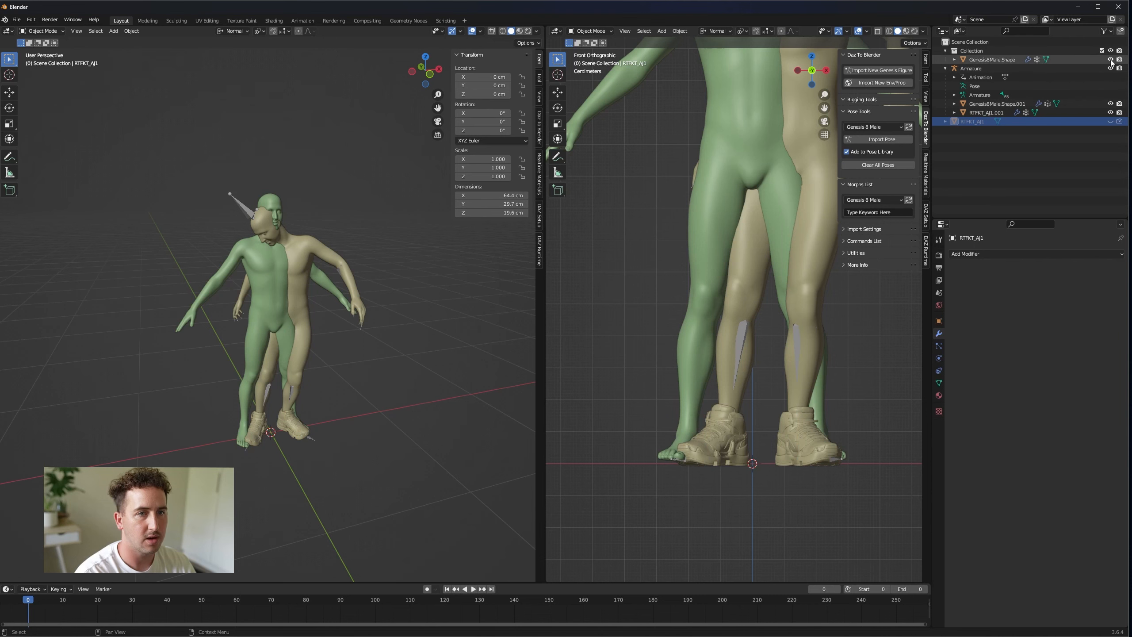
pyautogui.moveTo(967, 123); pyautogui.dragTo(981, 53)
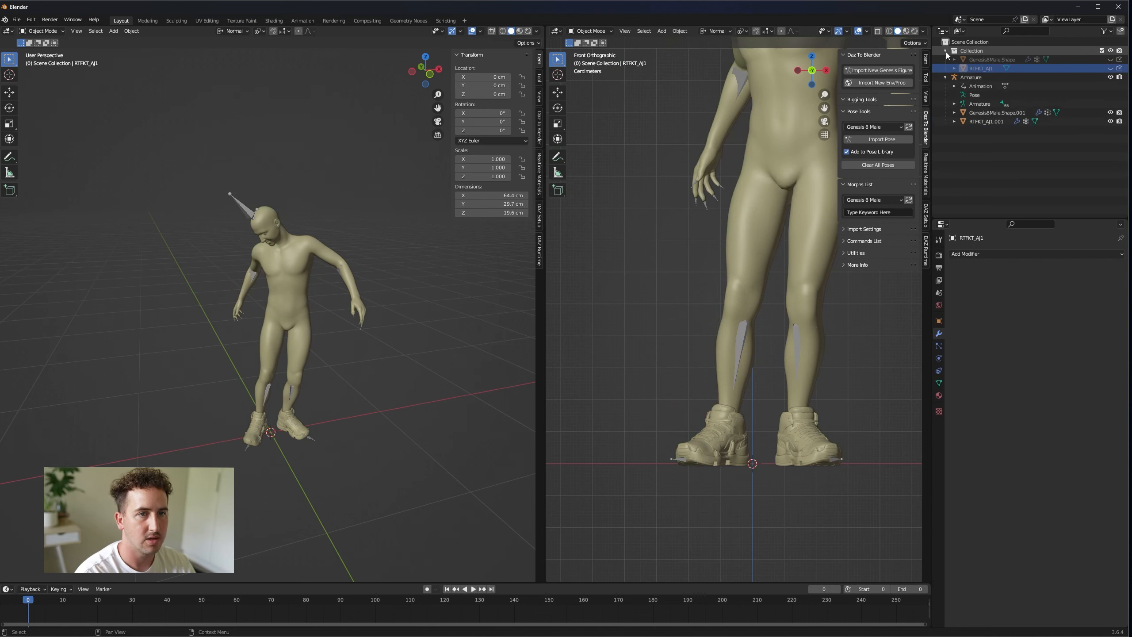
# - Collapse the collection holding the original body and sneakers and rename it Hidden
pyautogui.click(946, 51)
pyautogui.doubleClick(971, 50)
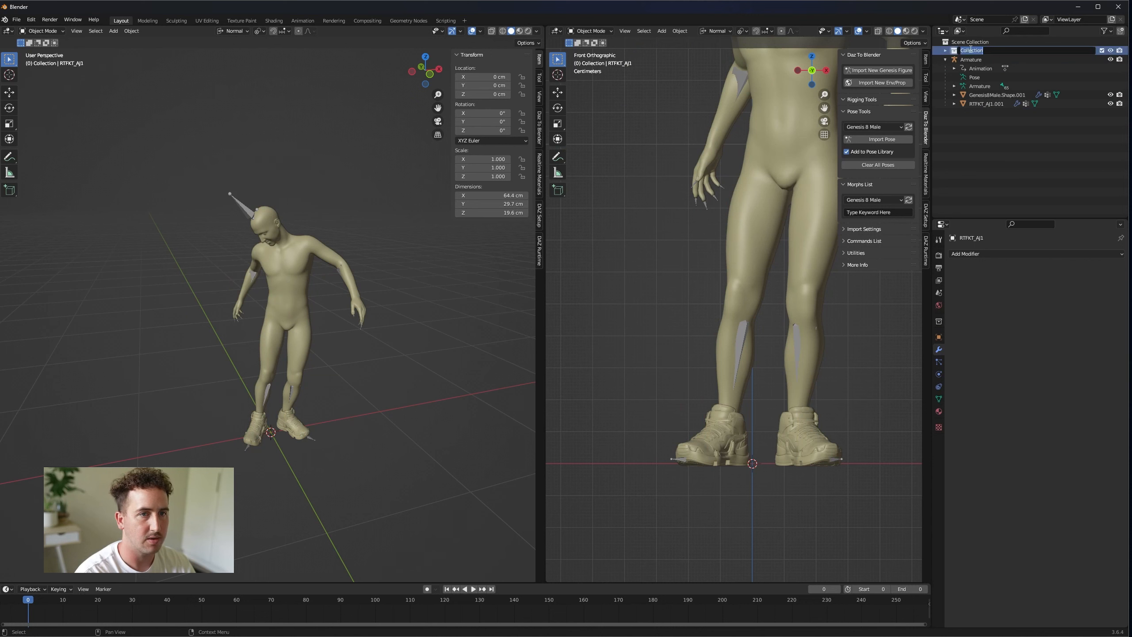
pyautogui.write('Hiide')
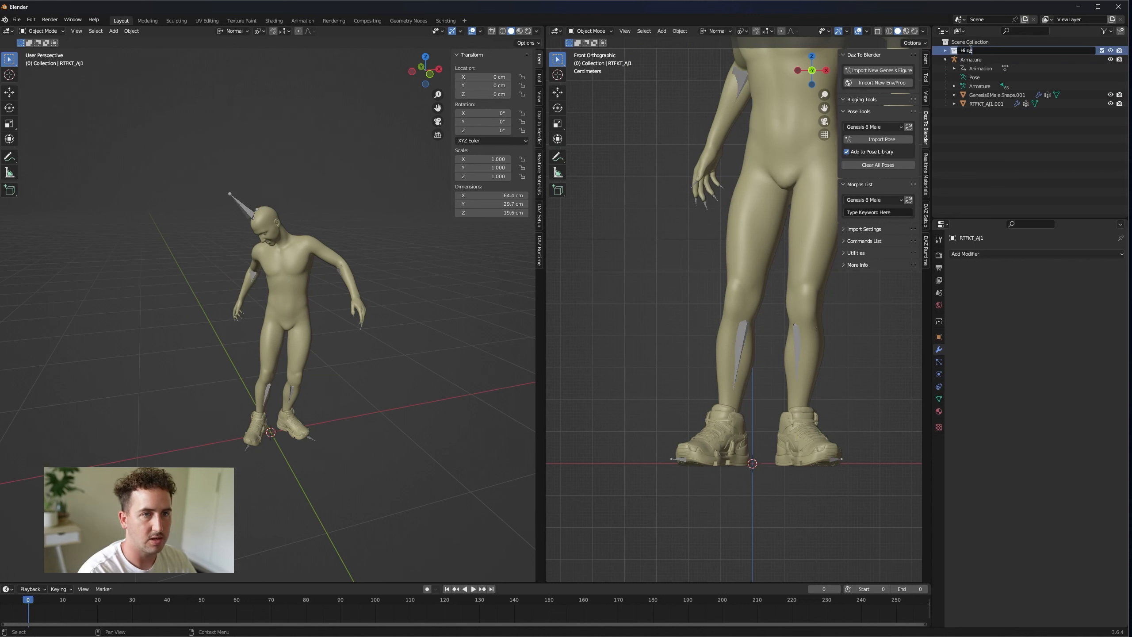
pyautogui.write('n')
pyautogui.press('Return')
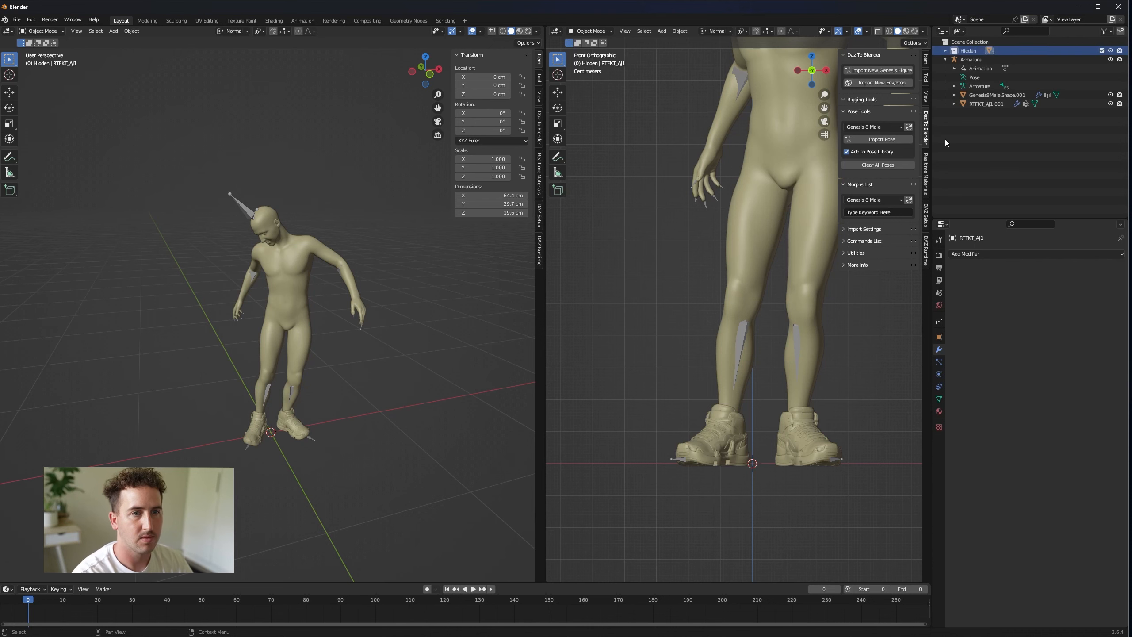
# - Select the imported armature and scrub through its animation up to frame 252 to check the motion
pyautogui.click(946, 59)
pyautogui.click(972, 59)
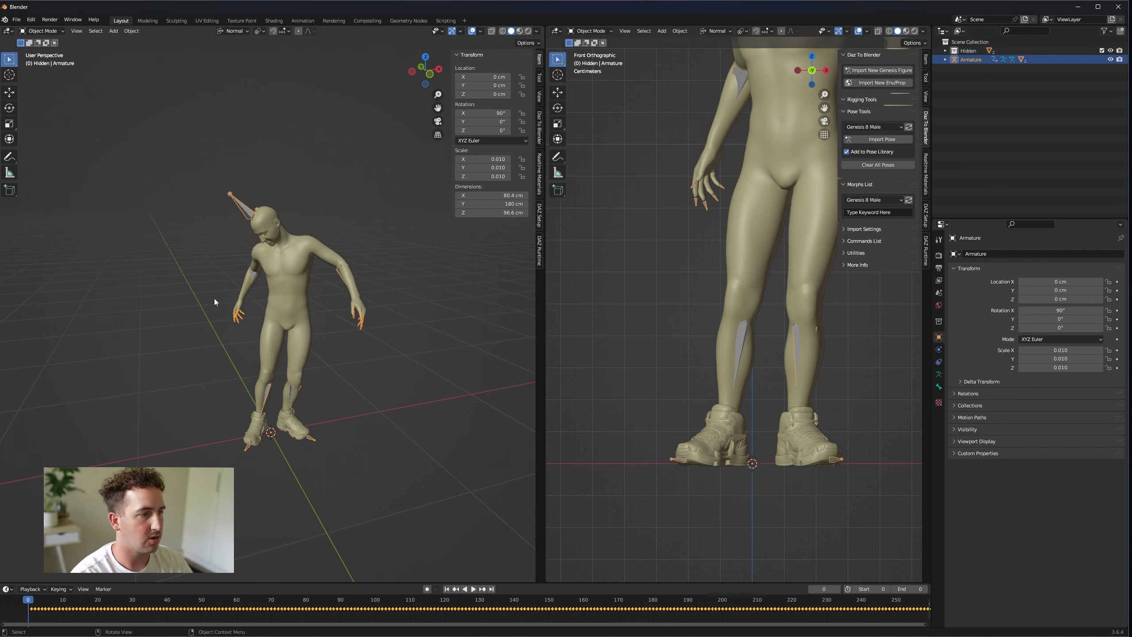
pyautogui.click(372, 352)
pyautogui.scroll(2, 346, 333)
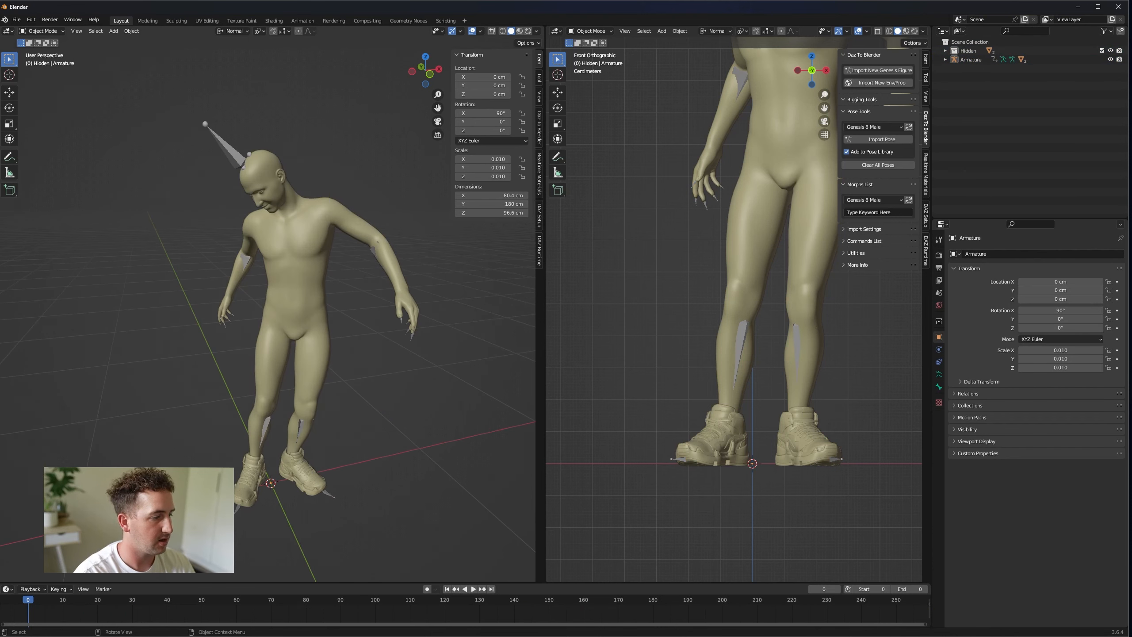
pyautogui.moveTo(65, 599); pyautogui.dragTo(903, 602)
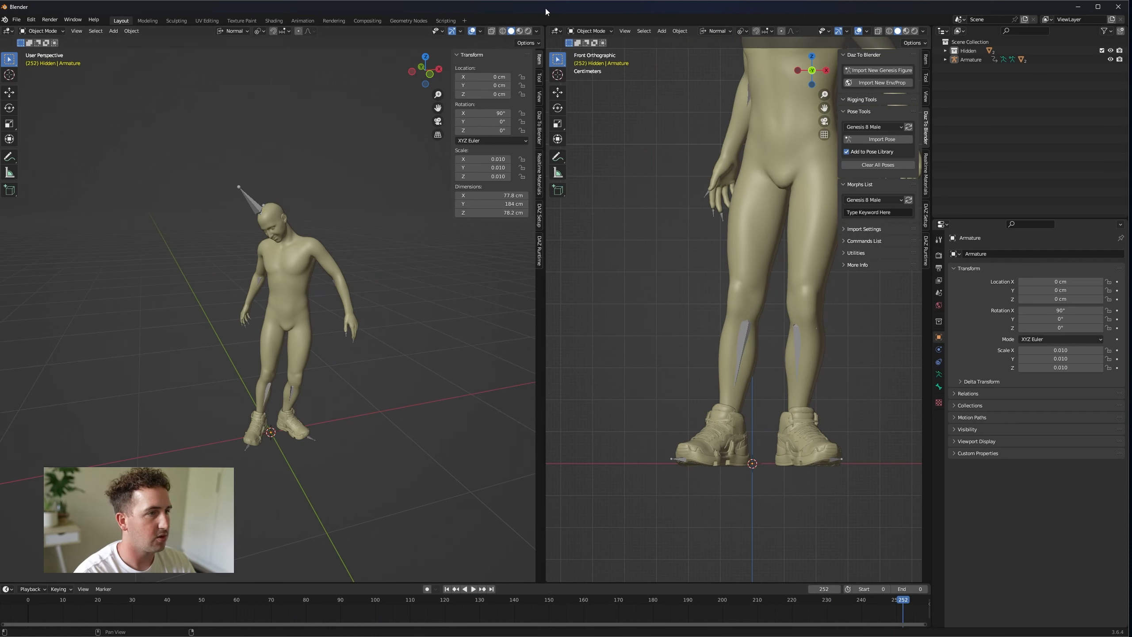
# - Switch the viewport to material preview, select the Genesis8Male.Shape.001 body and enlarge its material slot list
pyautogui.click(520, 31)
pyautogui.scroll(-3, 305, 316)
pyautogui.scroll(5, 305, 316)
pyautogui.click(288, 316)
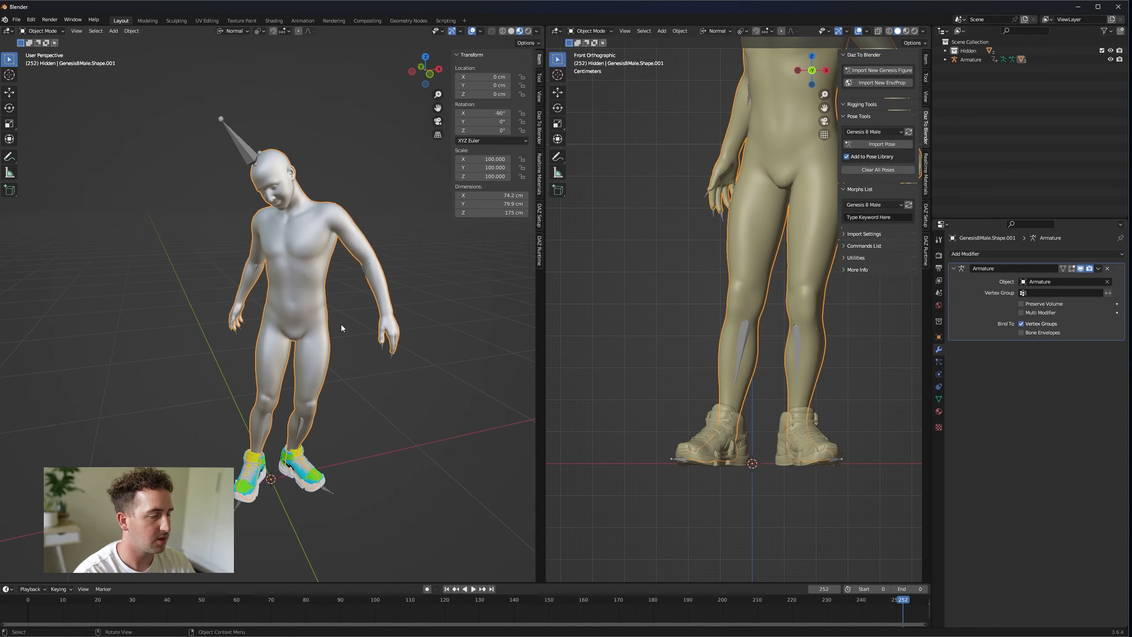
pyautogui.click(940, 411)
pyautogui.moveTo(1034, 298); pyautogui.dragTo(1034, 430)
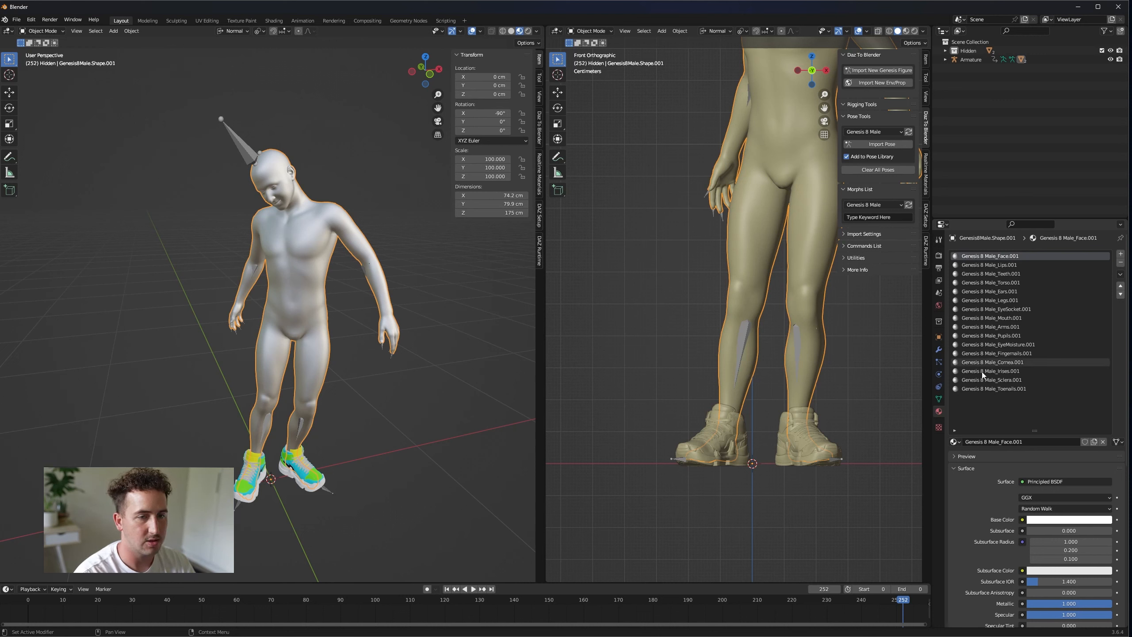
# - Replace the body's duplicate .001 materials with the original Genesis 8 Male materials, from Face and Lips through Toenails
pyautogui.click(955, 442)
pyautogui.click(1001, 488)
pyautogui.click(996, 265)
pyautogui.click(956, 441)
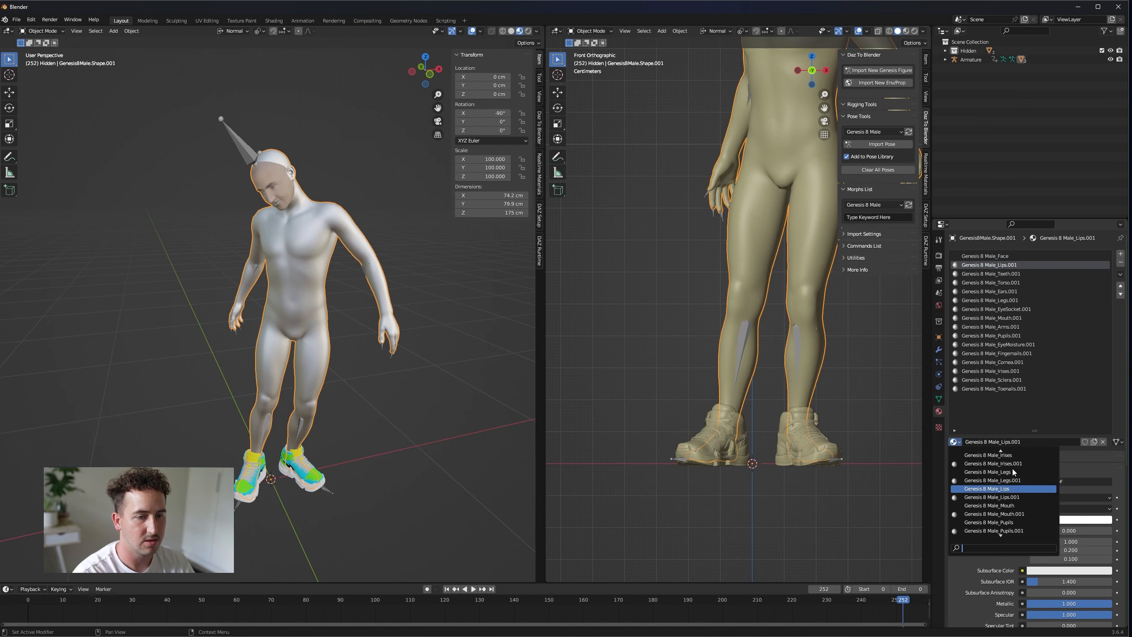
pyautogui.click(987, 489)
pyautogui.click(1005, 274)
pyautogui.click(956, 442)
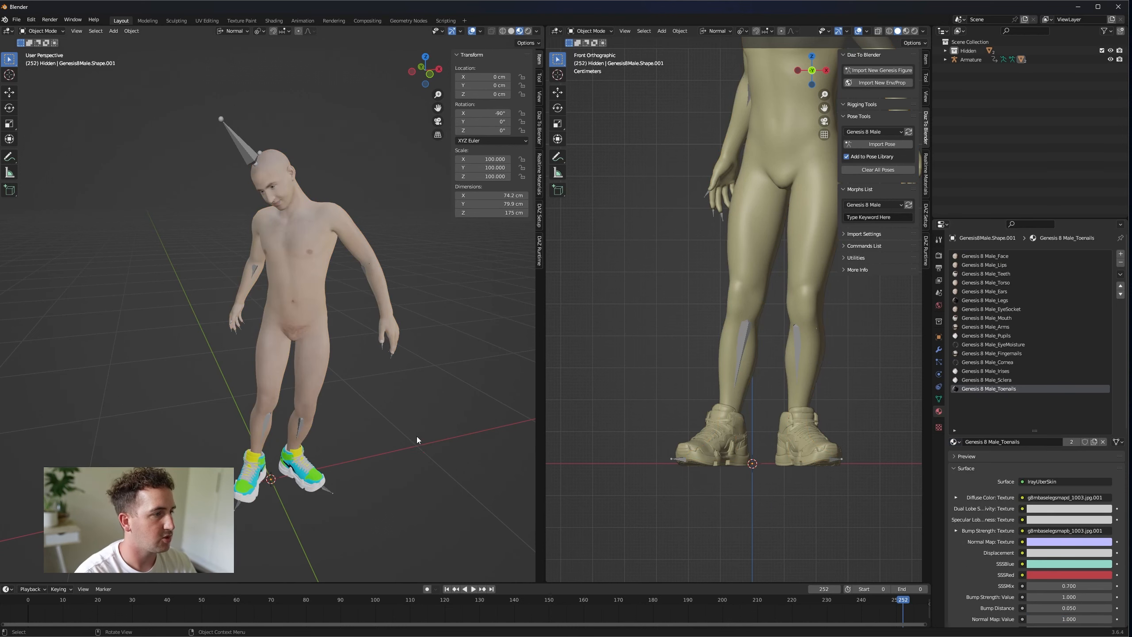
pyautogui.scroll(2, 405, 426)
pyautogui.scroll(-4, 405, 426)
pyautogui.moveTo(405, 426)
pyautogui.mouseDown(button='middle')
pyautogui.moveTo(392, 441)
pyautogui.moveTo(394, 432)
pyautogui.mouseUp(button='middle')
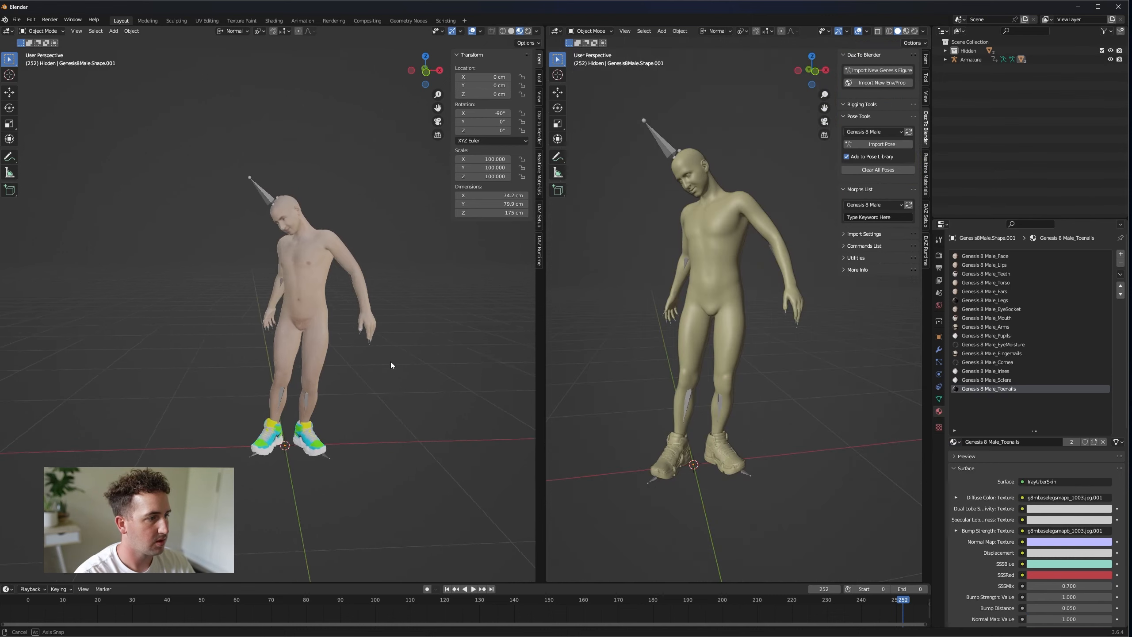
pyautogui.moveTo(391, 364); pyautogui.dragTo(382, 349, button='middle')
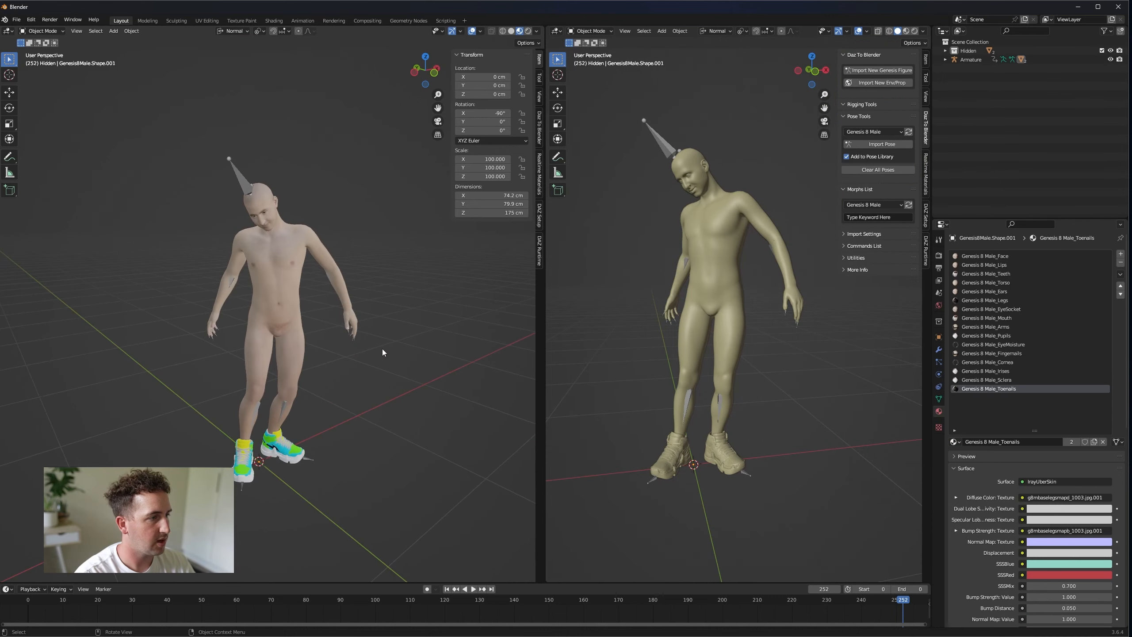
# - Save the scene as Main.blend in the CLO3D-to-B3D Project-Files folder
pyautogui.click(17, 20)
pyautogui.click(31, 85)
pyautogui.click(459, 443)
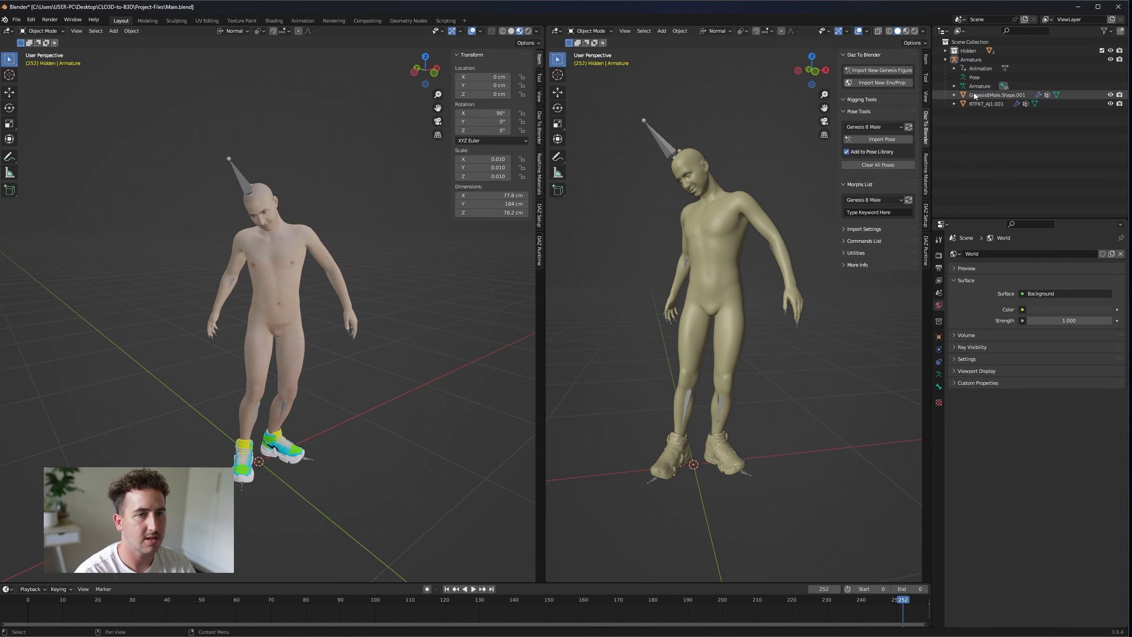
# - Select the armature together with the imported body and sneakers and start an Alembic (.abc) export
pyautogui.click(975, 61)
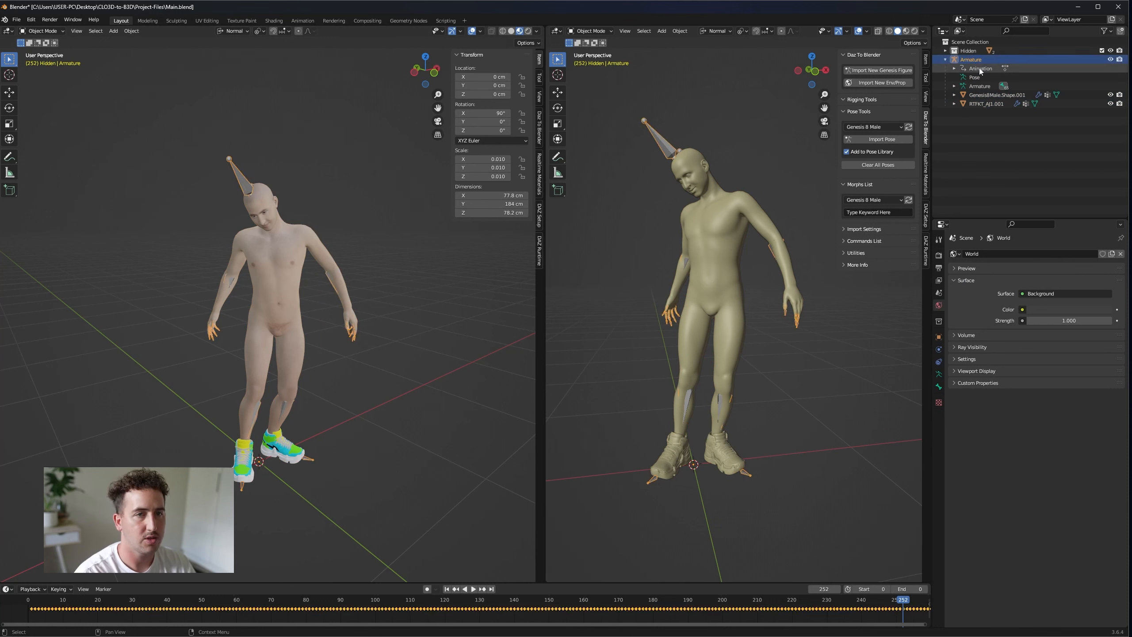
pyautogui.keyDown('shift'); pyautogui.click(985, 104); pyautogui.keyUp('shift')
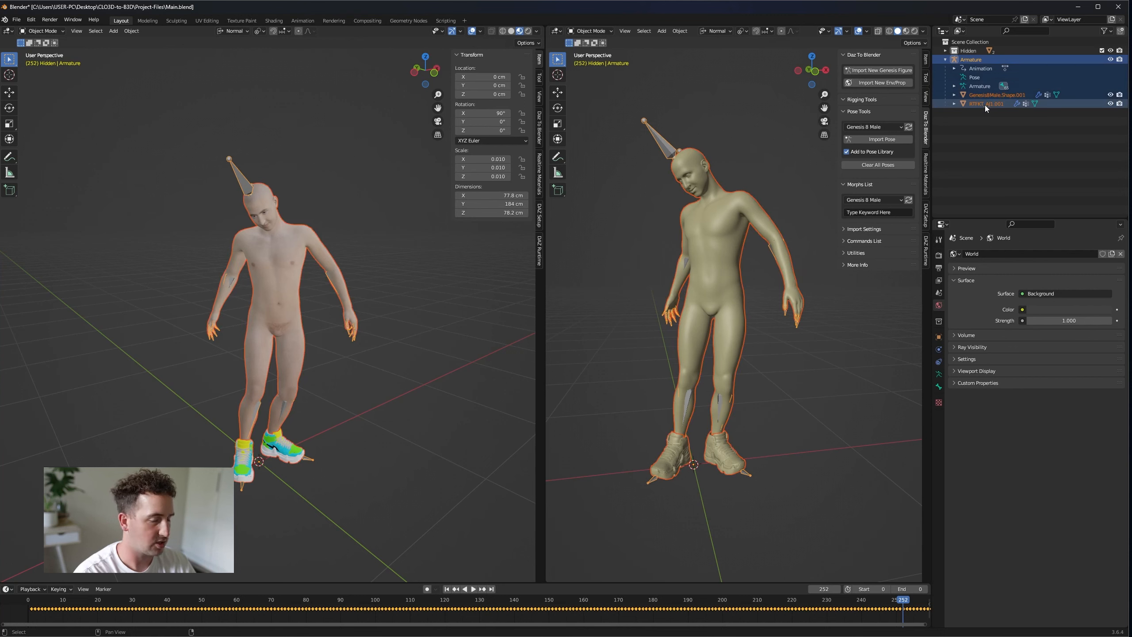
pyautogui.click(16, 20)
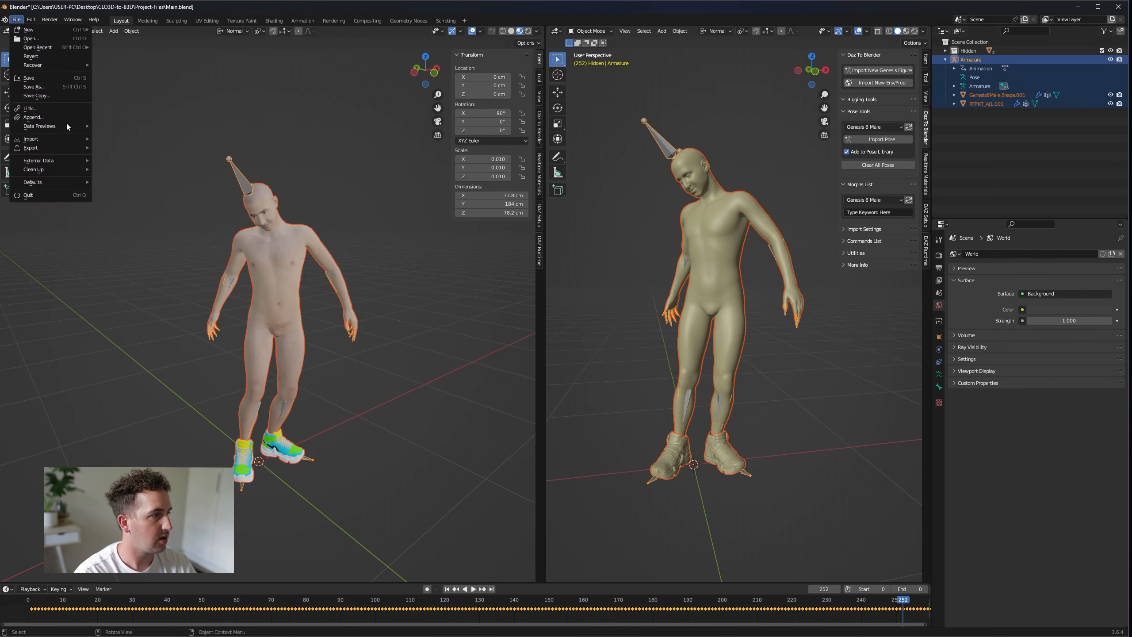
pyautogui.moveTo(45, 147)
pyautogui.click(142, 154)
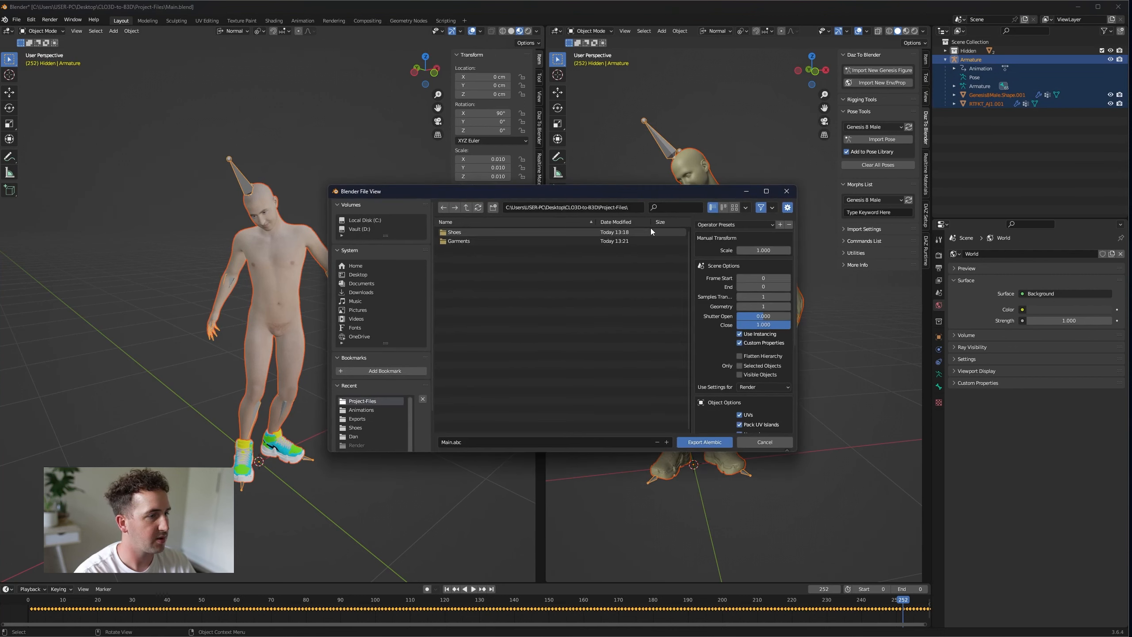
# - Set the export location to the CLO3D-to-B3D Exports folder and name the file Look-Around-Animation.abc
pyautogui.click(466, 207)
pyautogui.doubleClick(460, 258)
pyautogui.click(455, 442)
pyautogui.click(453, 443)
pyautogui.hotkey('ctrl', 'BackSpace')
pyautogui.write('Look-Around-Animatio')
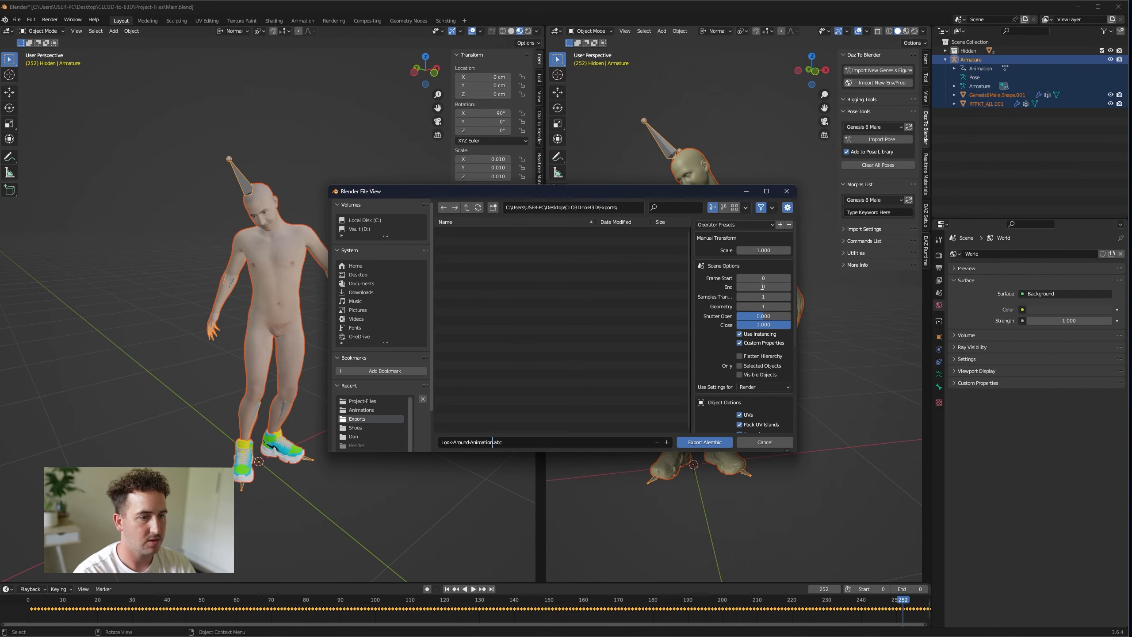
# - Check the animation's frame count in Mixamo, set the Alembic end frame to 382 in Blender and export the file
pyautogui.click(508, 630)
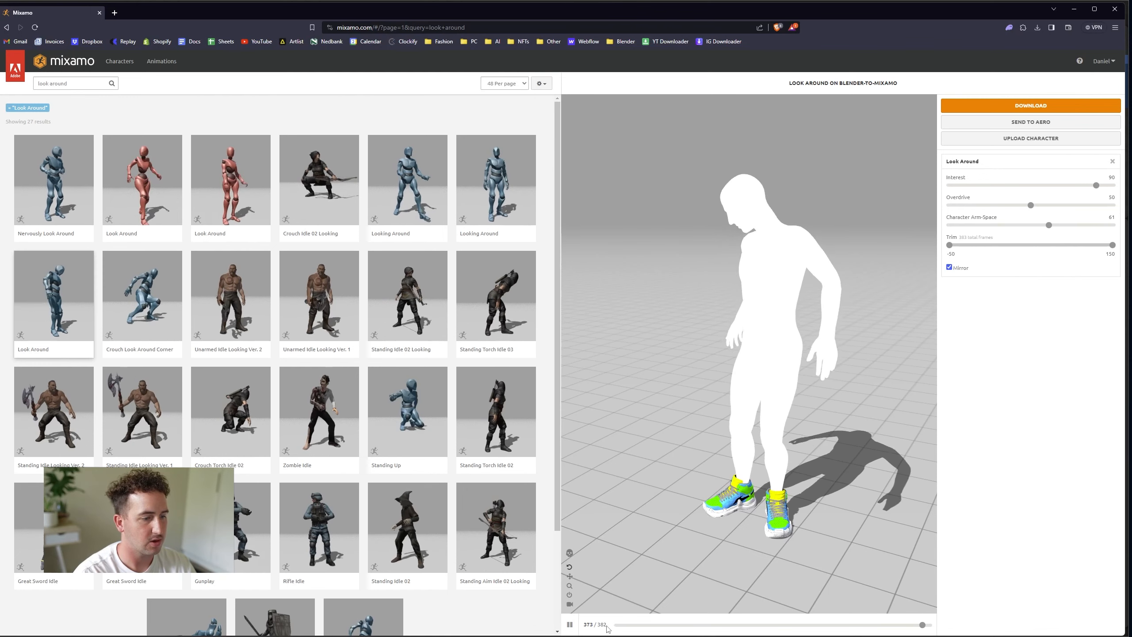
pyautogui.moveTo(703, 626)
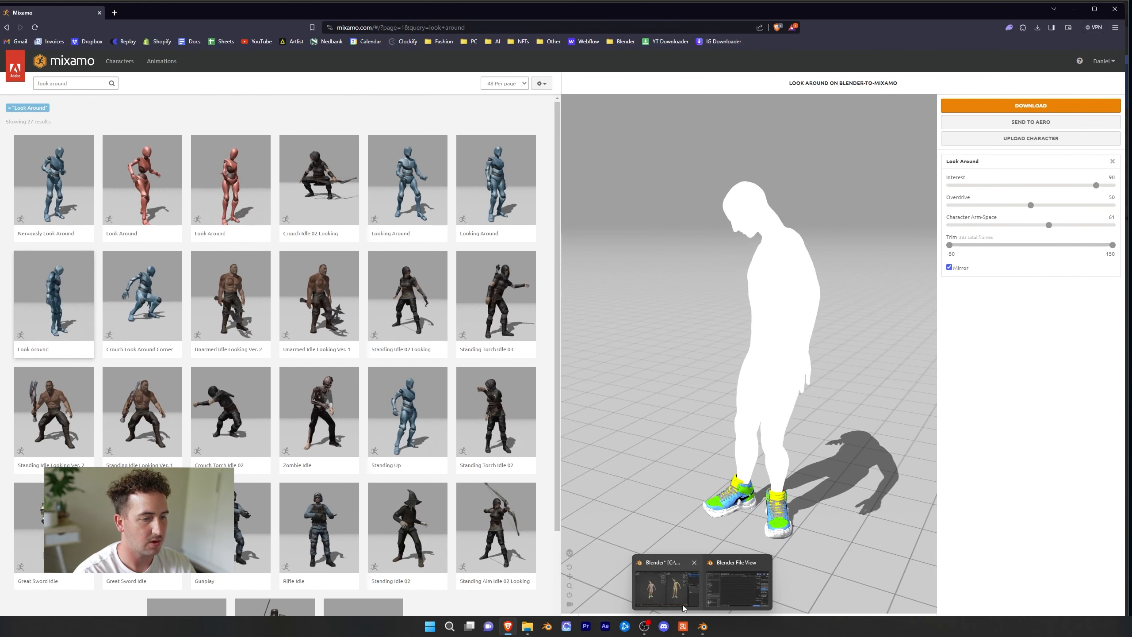
pyautogui.click(683, 608)
pyautogui.click(771, 286)
pyautogui.write('382')
pyautogui.press('Return')
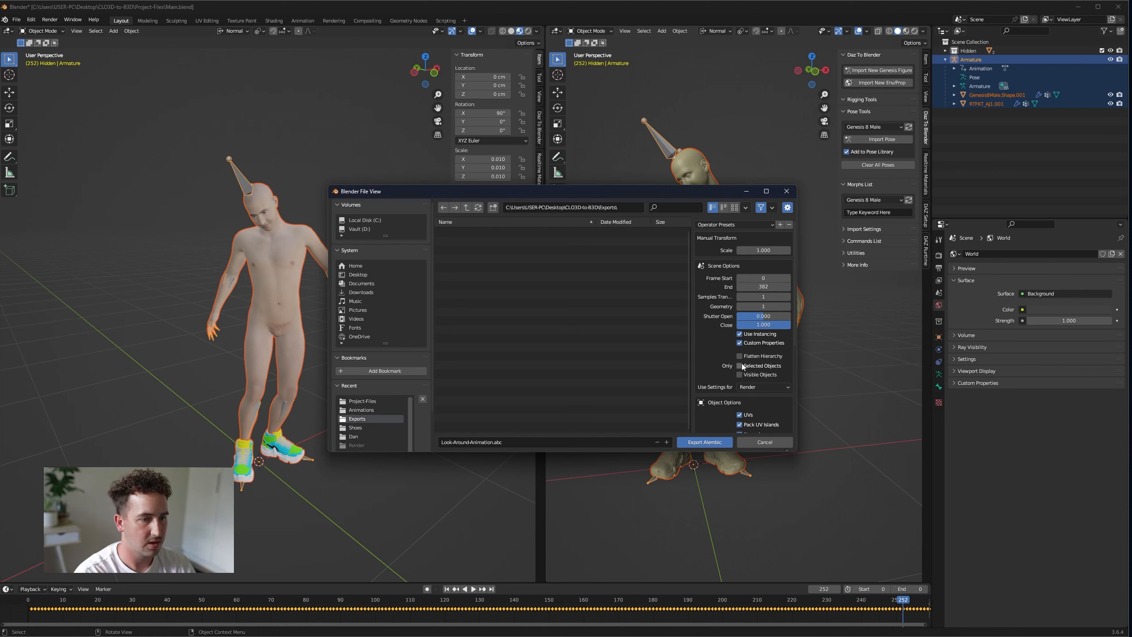
pyautogui.click(704, 442)
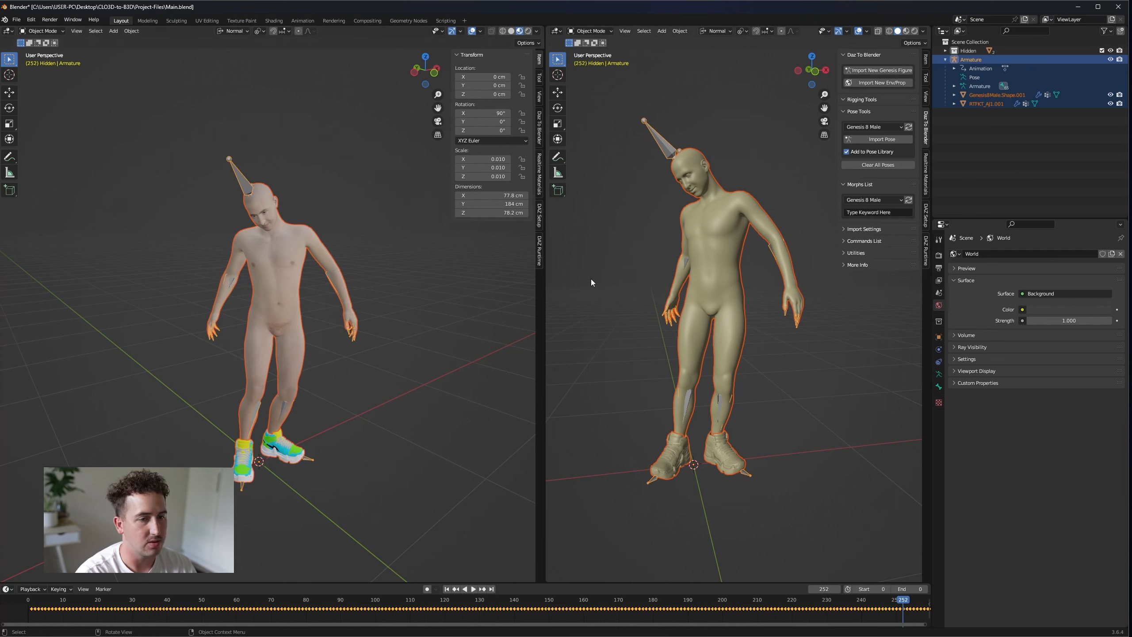
# - Select the armature and switch its skeleton to Rest Position
pyautogui.click(999, 146)
pyautogui.click(971, 59)
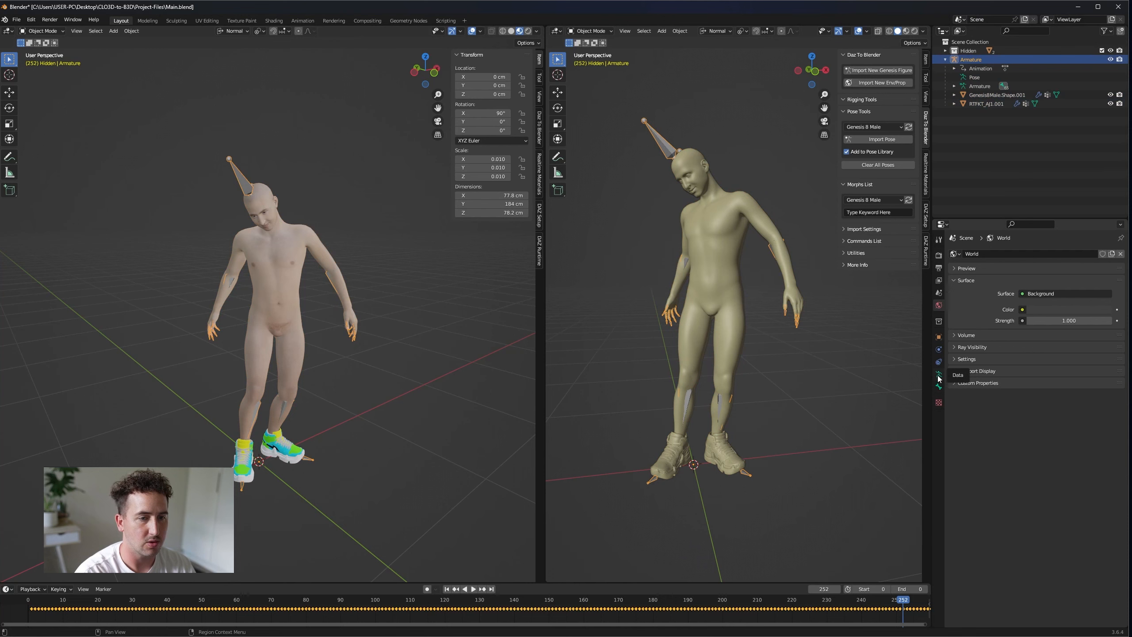
pyautogui.click(939, 375)
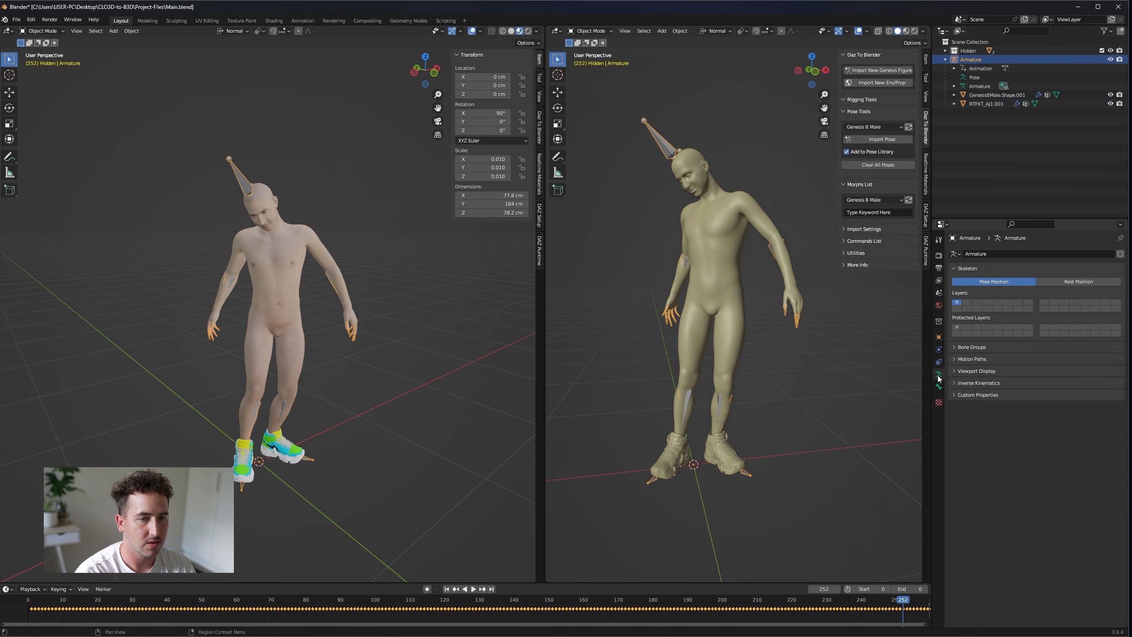
pyautogui.click(1067, 282)
pyautogui.moveTo(301, 348); pyautogui.dragTo(334, 310, button='middle')
# - Select the armature, body and sneakers and export them as Wavefront Look-Around-Tpose.obj into the Exports folder
pyautogui.moveTo(974, 133); pyautogui.dragTo(971, 57)
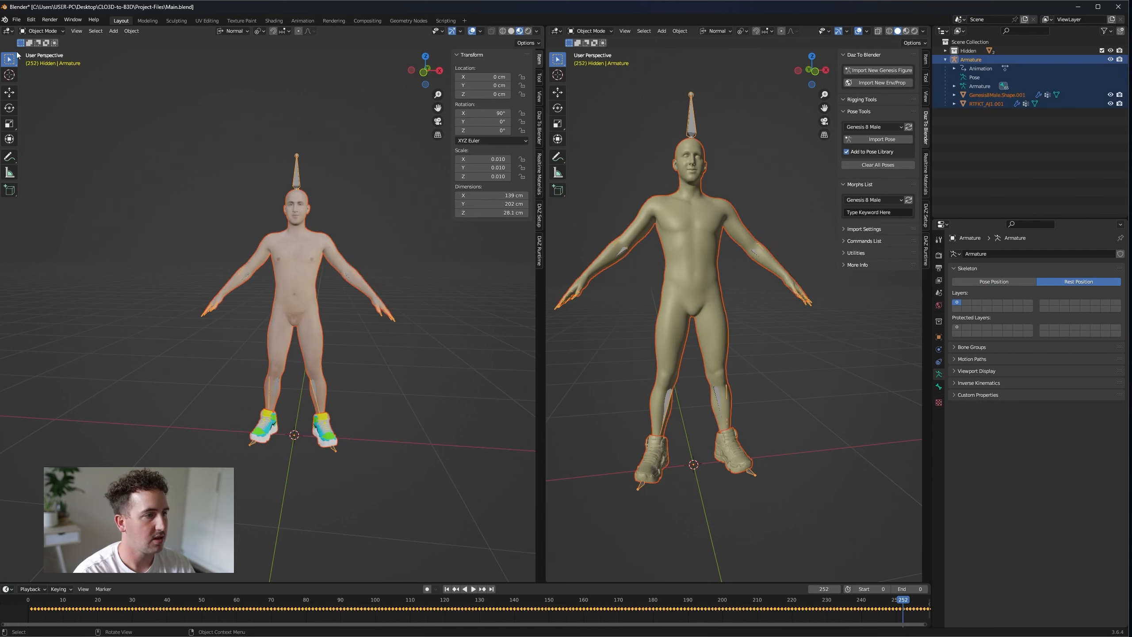
pyautogui.click(12, 21)
pyautogui.moveTo(75, 148)
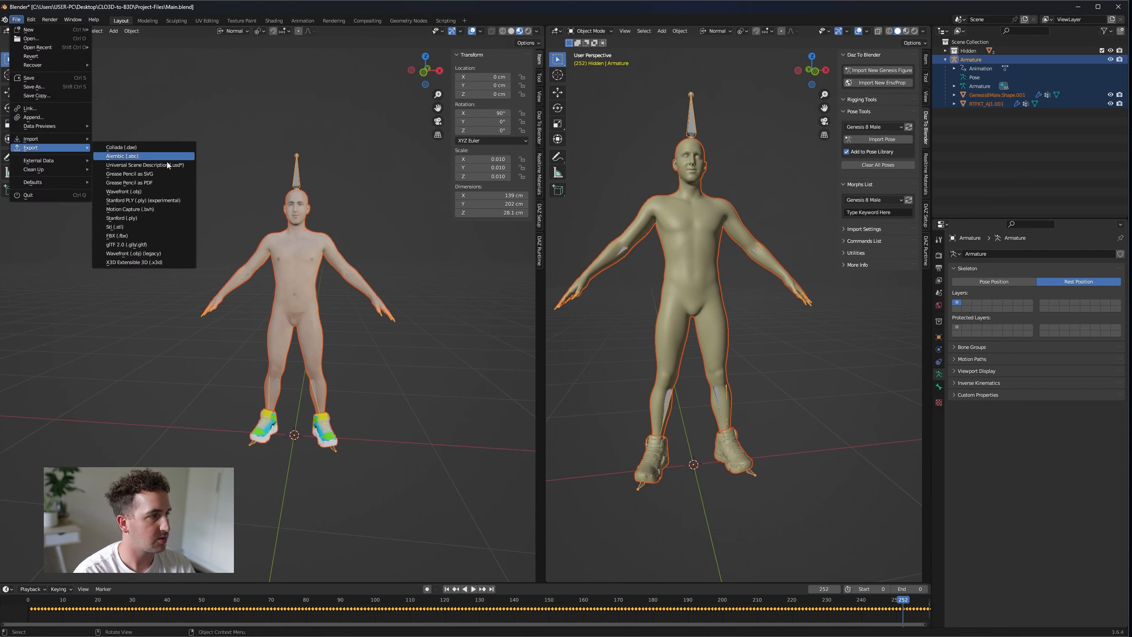
pyautogui.click(173, 191)
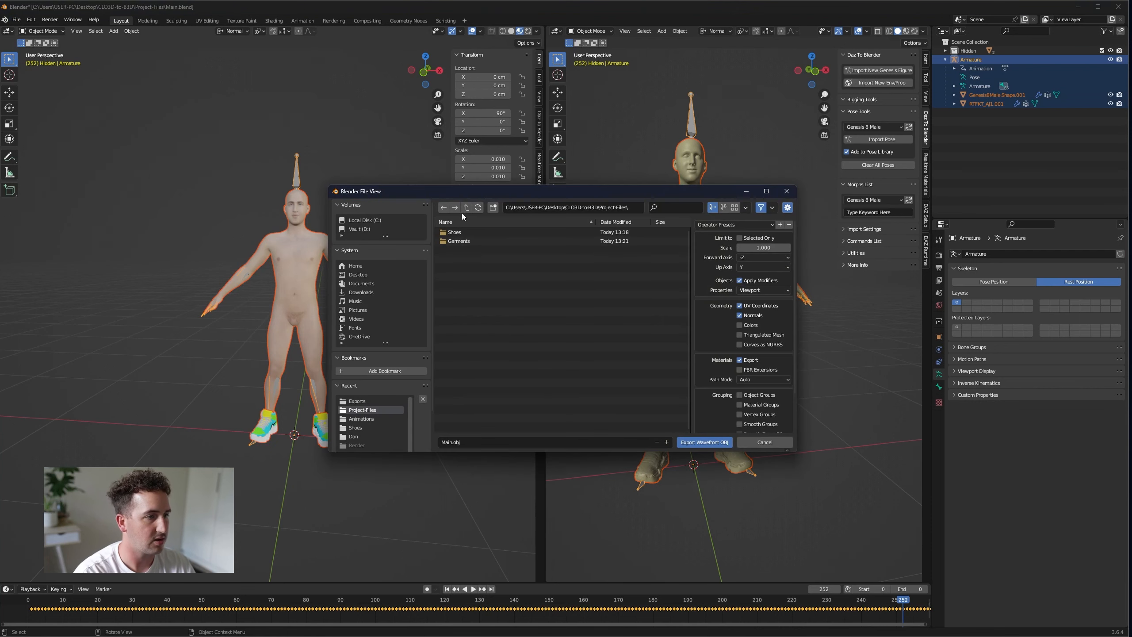
pyautogui.write('Look-Around-Tpose')
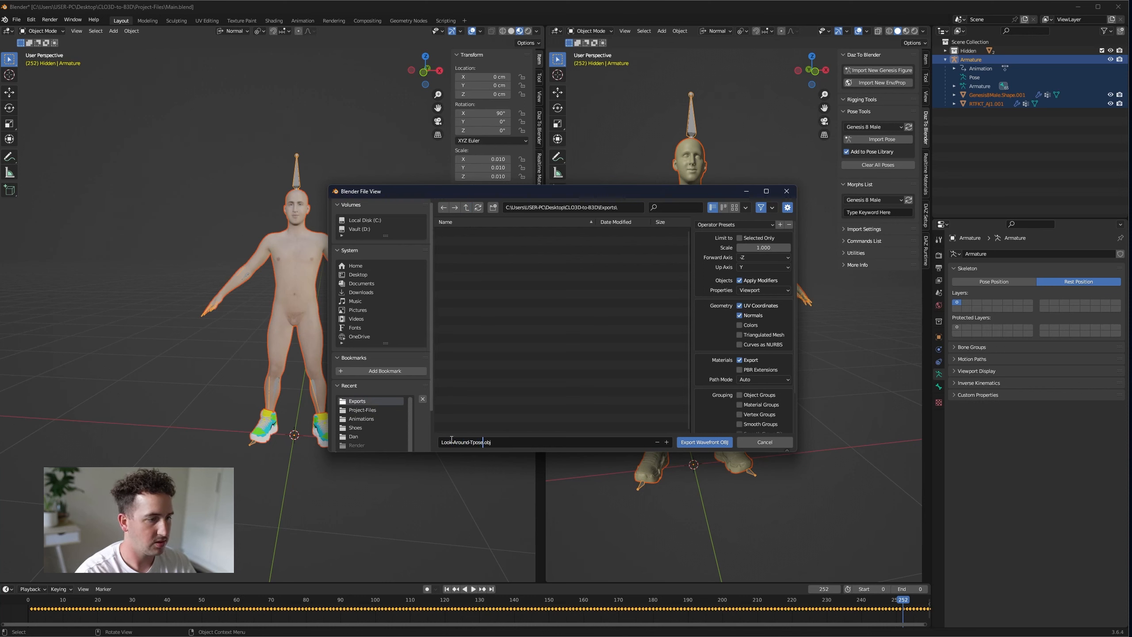
pyautogui.press('Return')
pyautogui.click(705, 442)
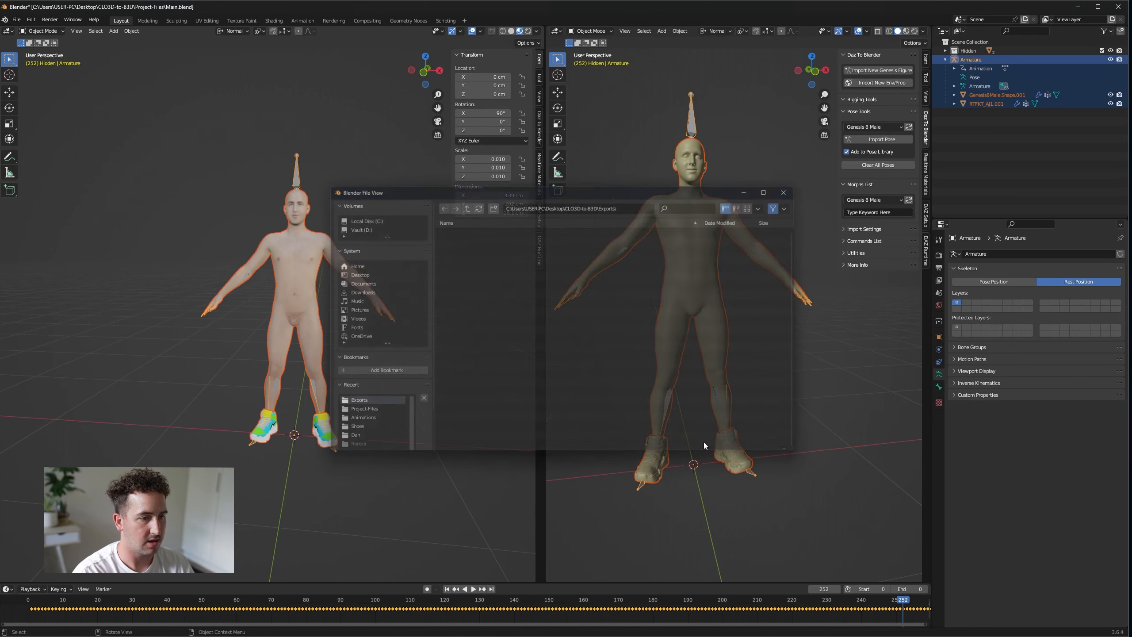
# - Return the armature to Pose Position at frame 0 and export the selection as Wavefront Look-Around-Frame1.obj
pyautogui.click(1002, 279)
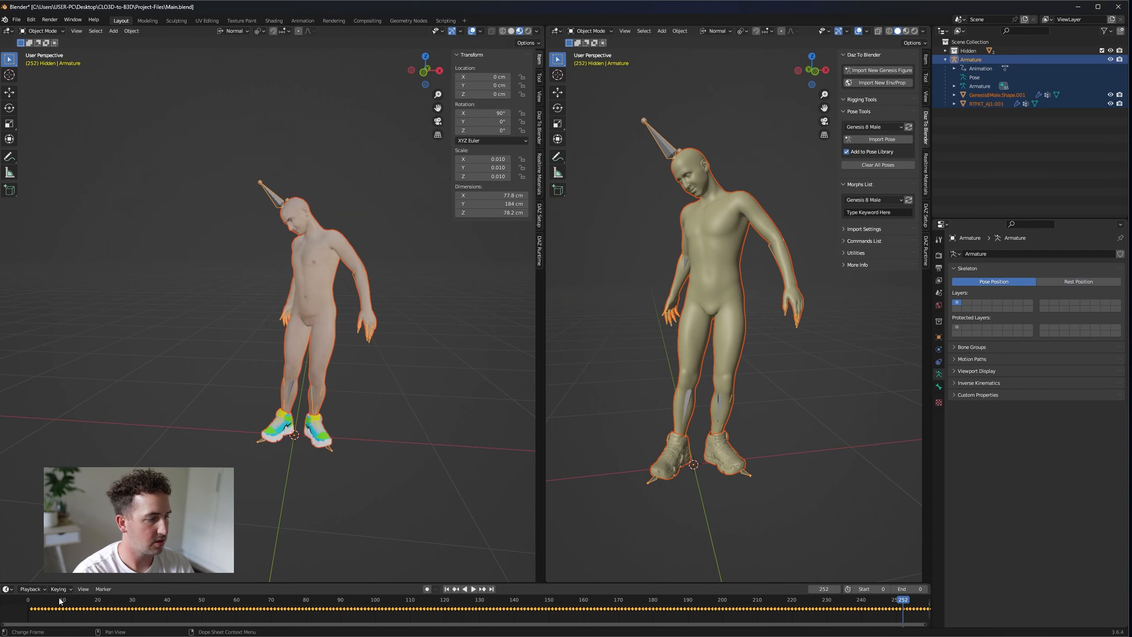
pyautogui.moveTo(59, 601); pyautogui.dragTo(25, 606)
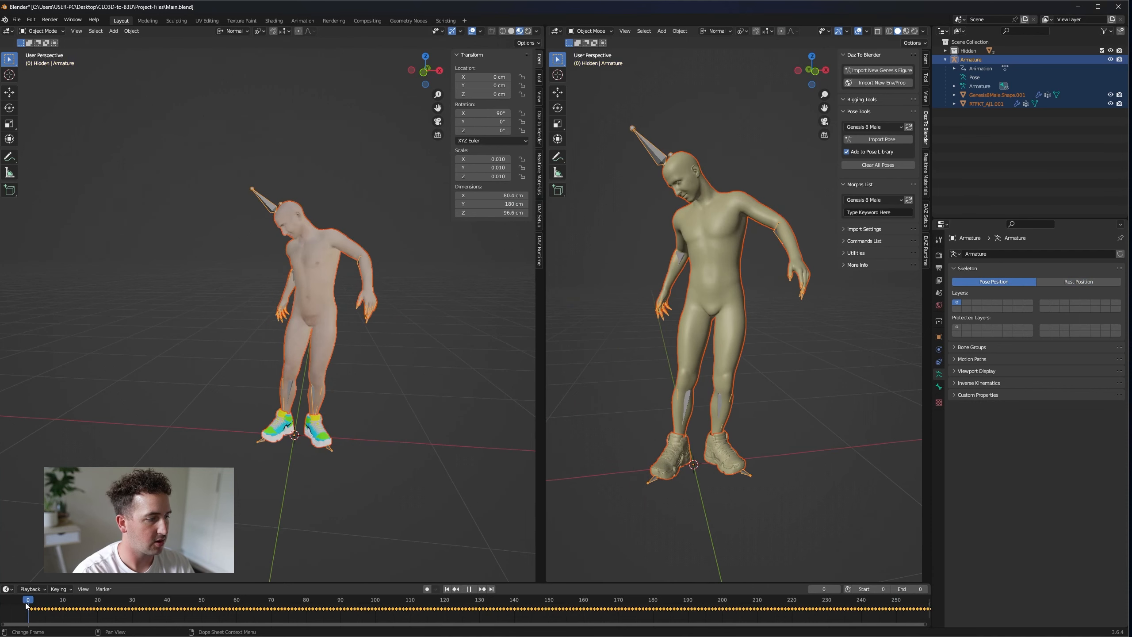
pyautogui.click(17, 20)
pyautogui.moveTo(67, 147)
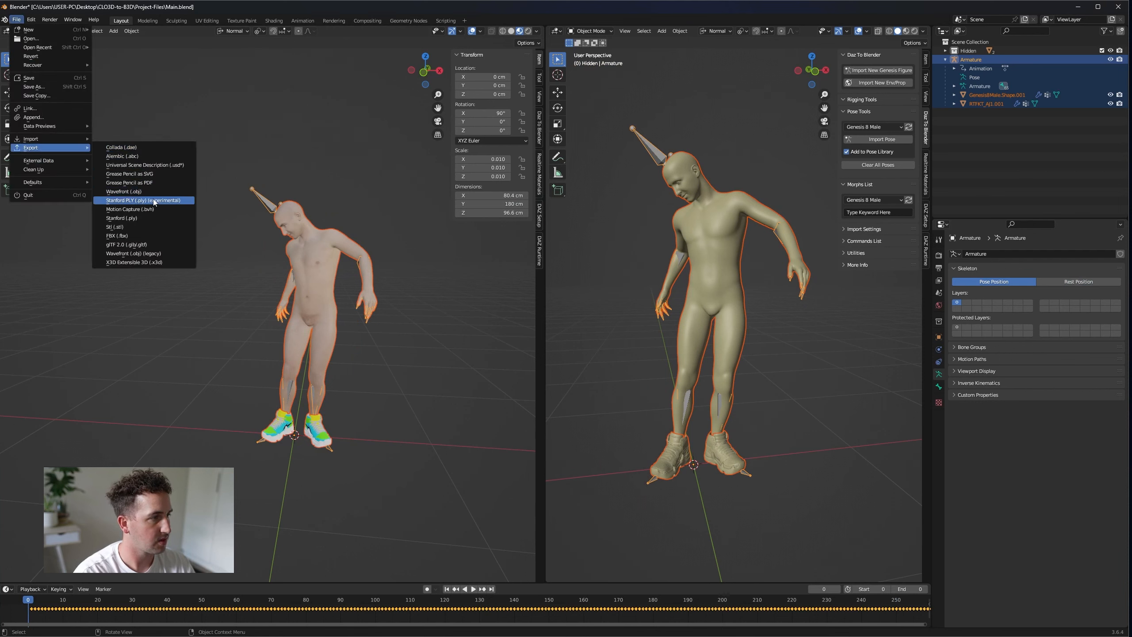
pyautogui.click(124, 192)
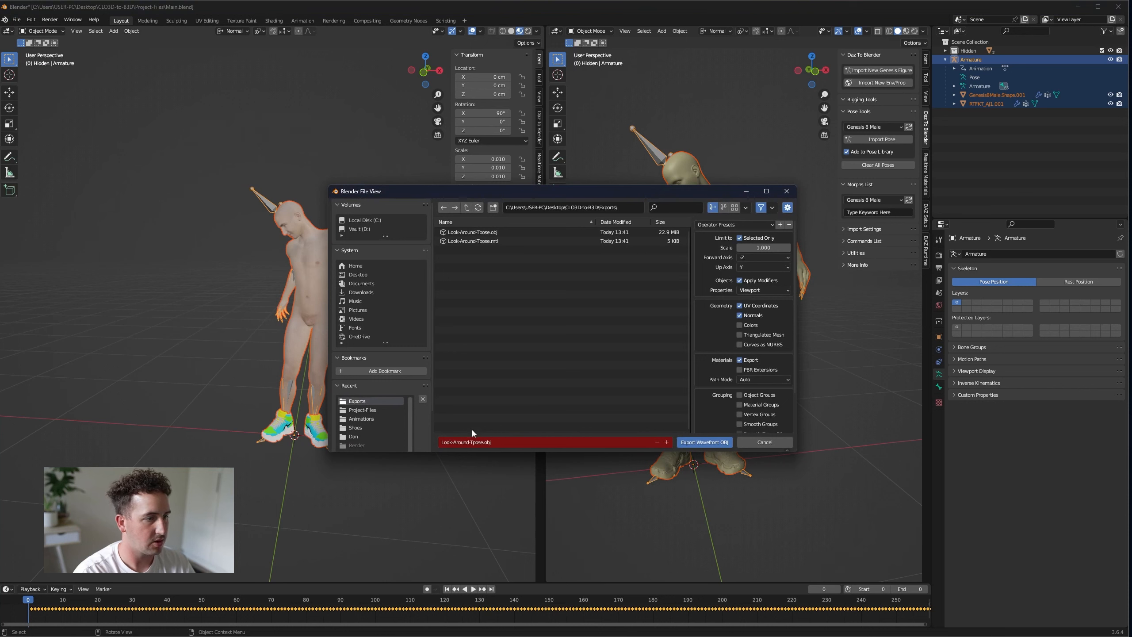
pyautogui.click(471, 442)
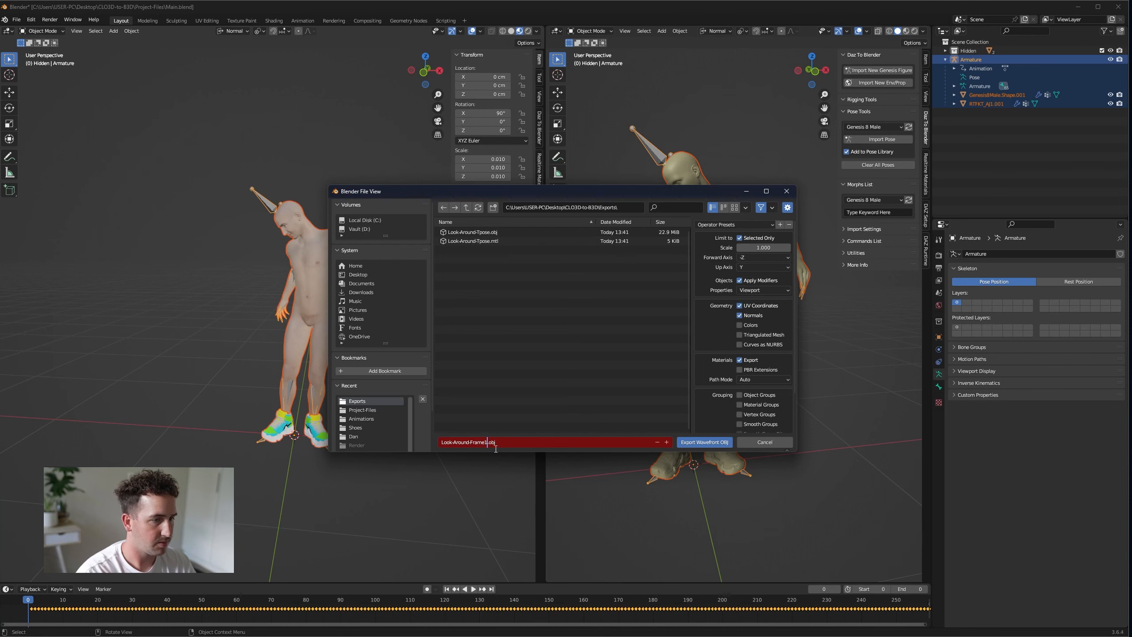
pyautogui.write('Frame1')
pyautogui.click(701, 442)
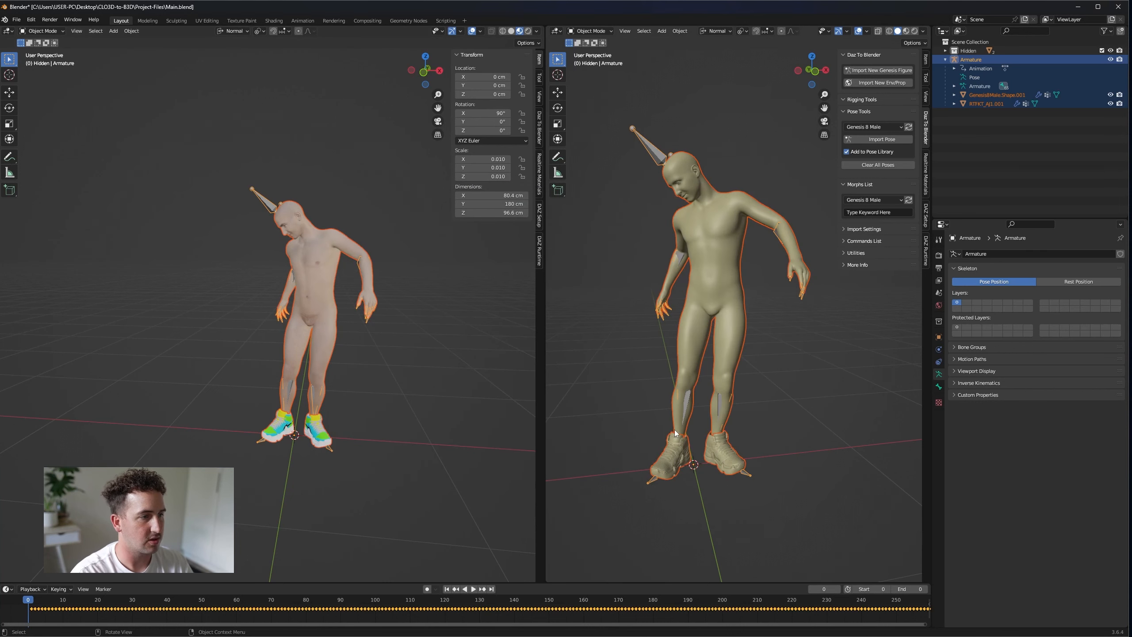
# - Save the Blender project
pyautogui.click(20, 22)
pyautogui.click(44, 78)
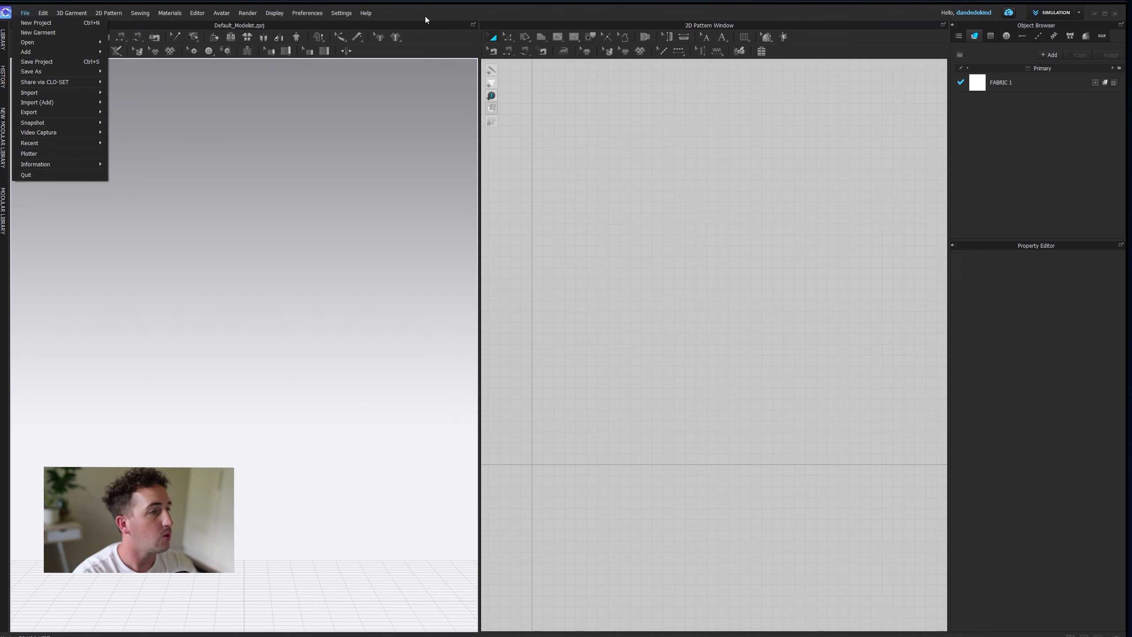
# - Switch to CLO and import Look-Around-Tpose.obj from the Exports folder as the avatar
pyautogui.click(426, 17)
pyautogui.click(25, 13)
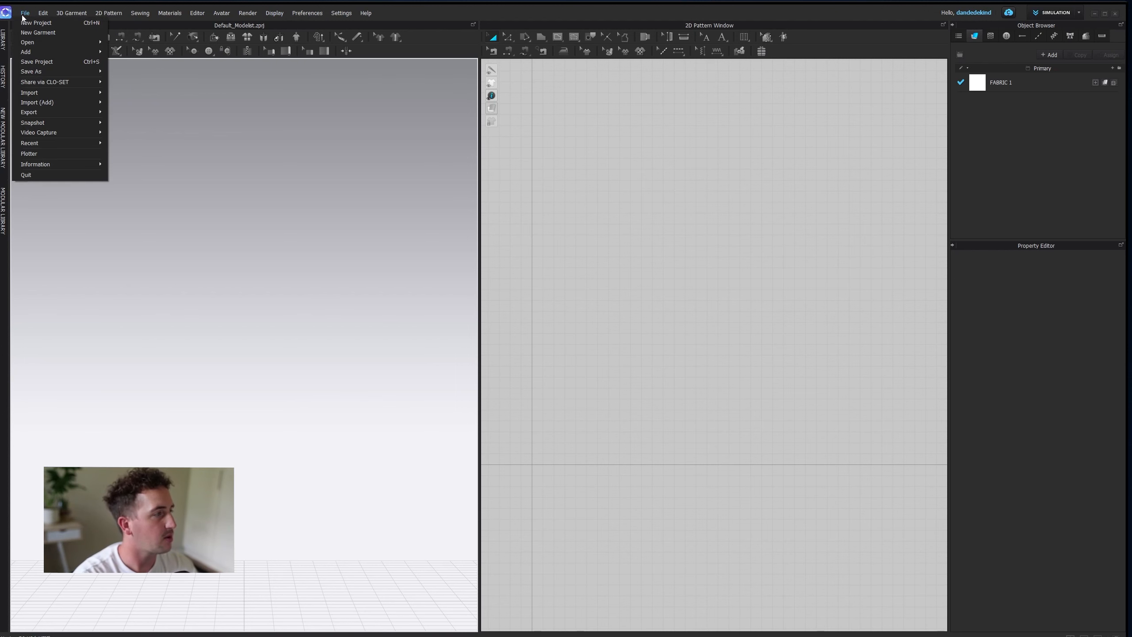
pyautogui.moveTo(83, 93)
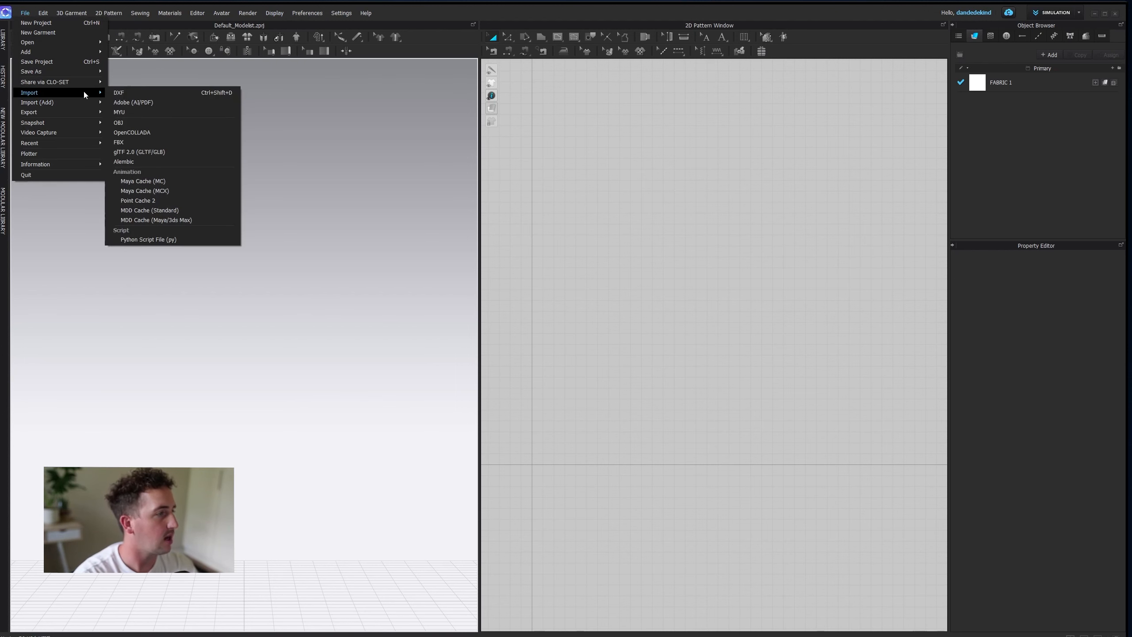
pyautogui.click(164, 122)
pyautogui.moveTo(266, 20); pyautogui.dragTo(450, 127)
pyautogui.click(308, 188)
pyautogui.click(635, 411)
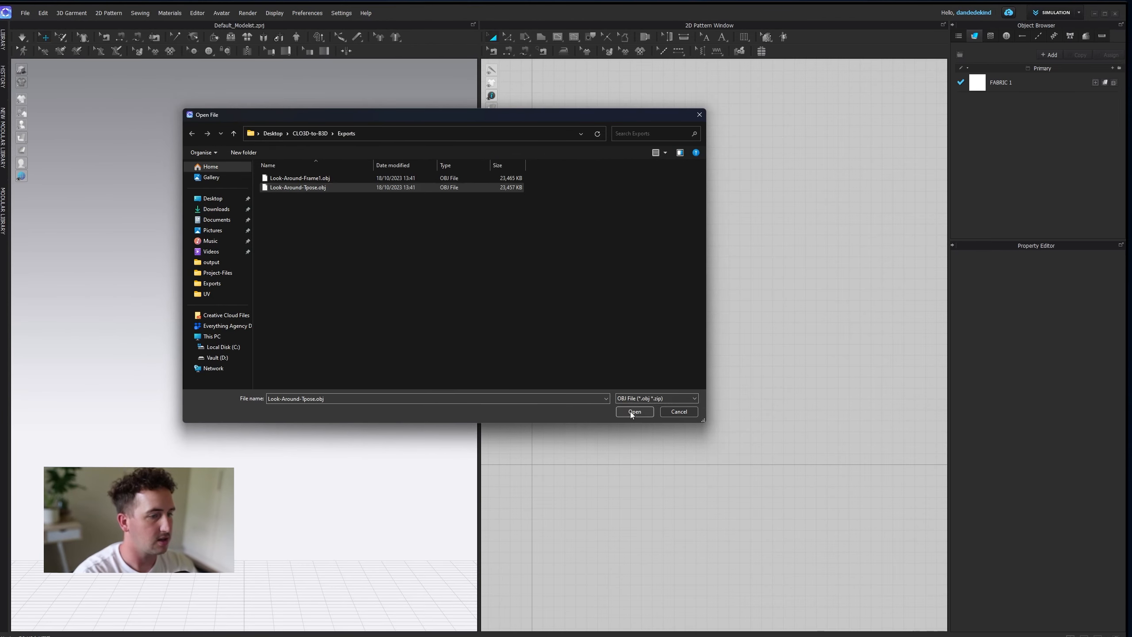
pyautogui.click(562, 422)
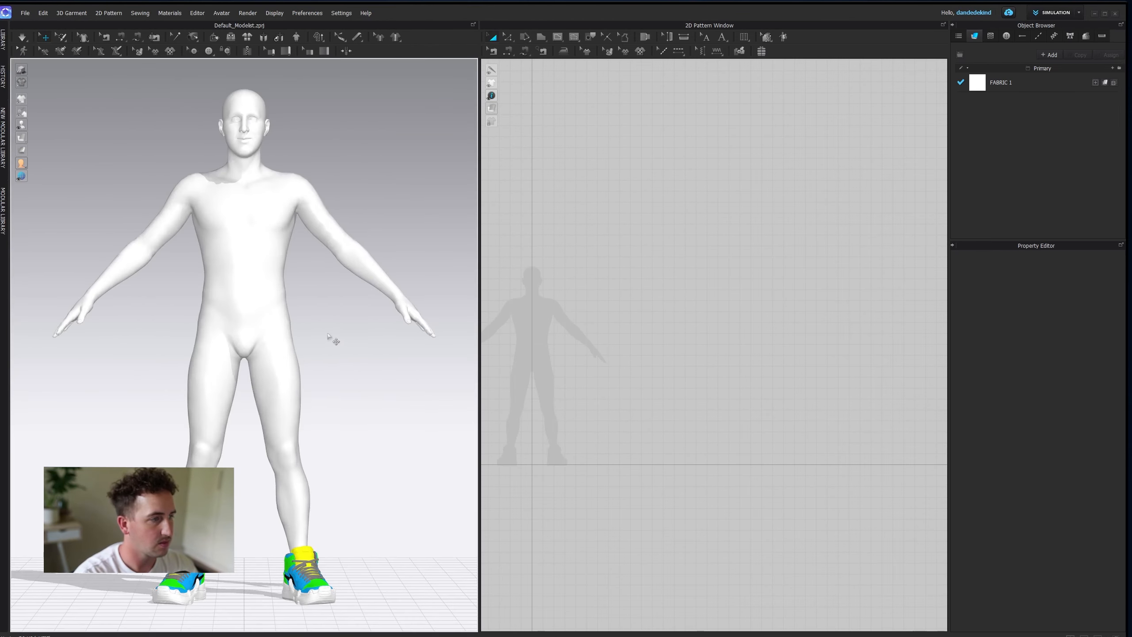
pyautogui.moveTo(315, 360); pyautogui.dragTo(343, 352, button='right')
pyautogui.scroll(-2, 332, 339)
pyautogui.scroll(2, 383, 369)
pyautogui.scroll(-3, 383, 368)
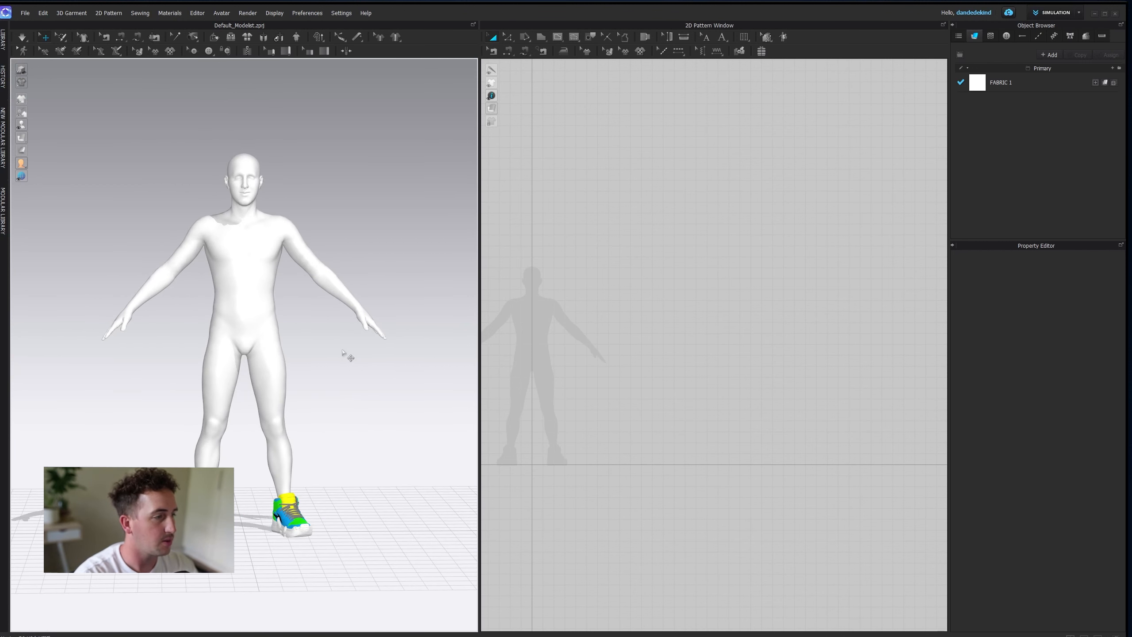
# - Add the Camo-Longs project to the scene, loading its garment and render properties without the avatar
pyautogui.click(25, 14)
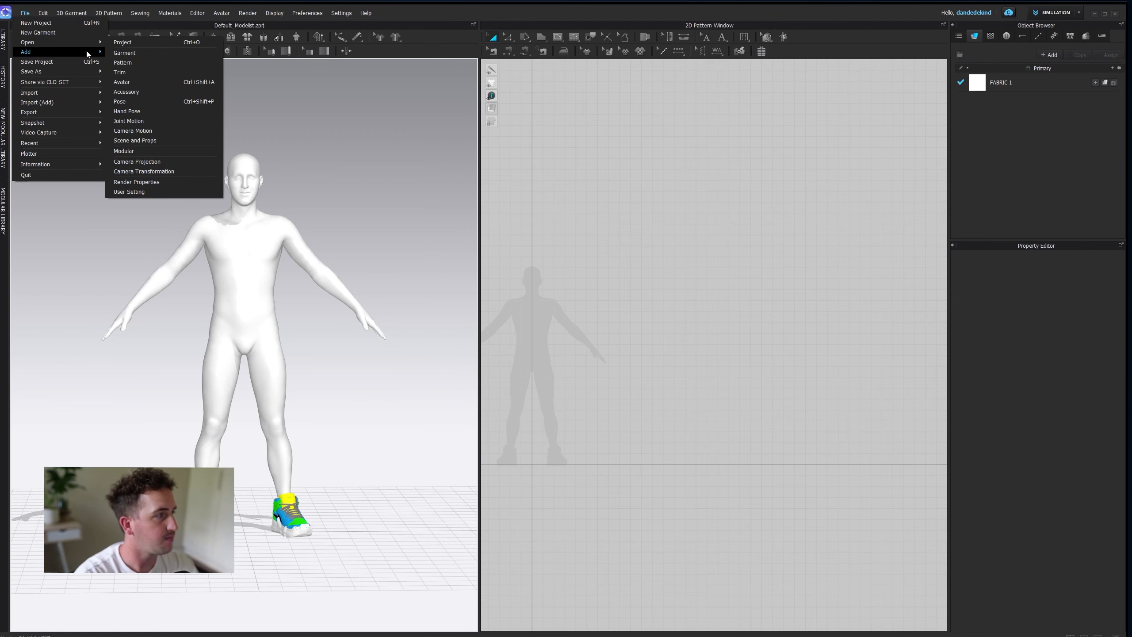
pyautogui.click(122, 53)
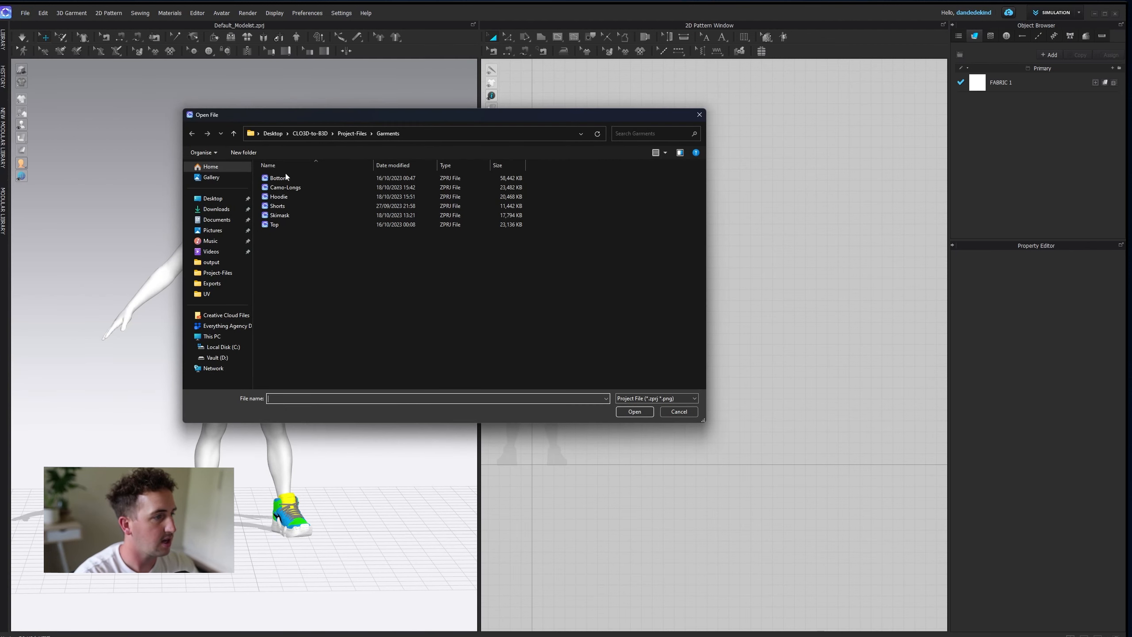
pyautogui.click(303, 186)
pyautogui.click(634, 412)
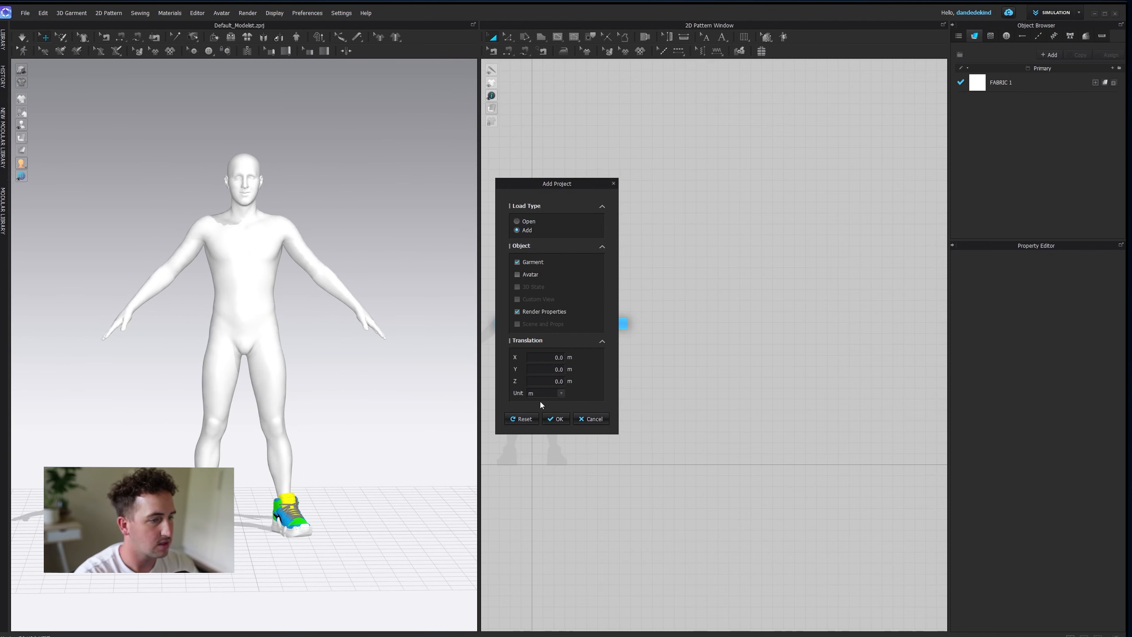
pyautogui.click(556, 420)
# - Add the Hoodie project to the scene, loading its garment and render properties without the avatar
pyautogui.click(25, 12)
pyautogui.click(24, 13)
pyautogui.click(24, 13)
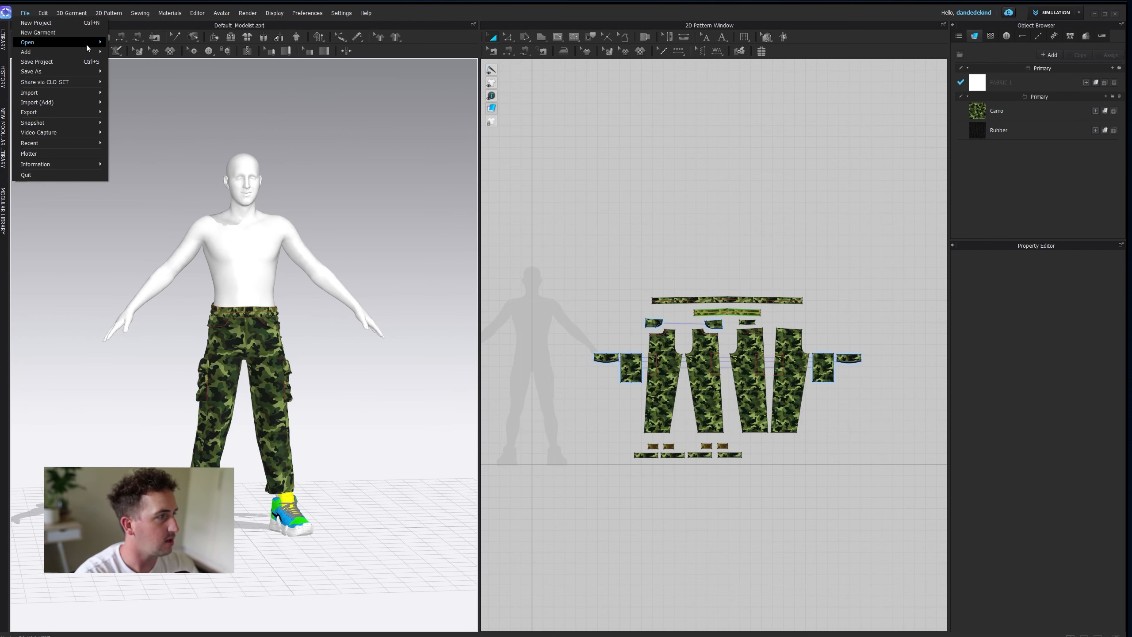
pyautogui.moveTo(79, 54)
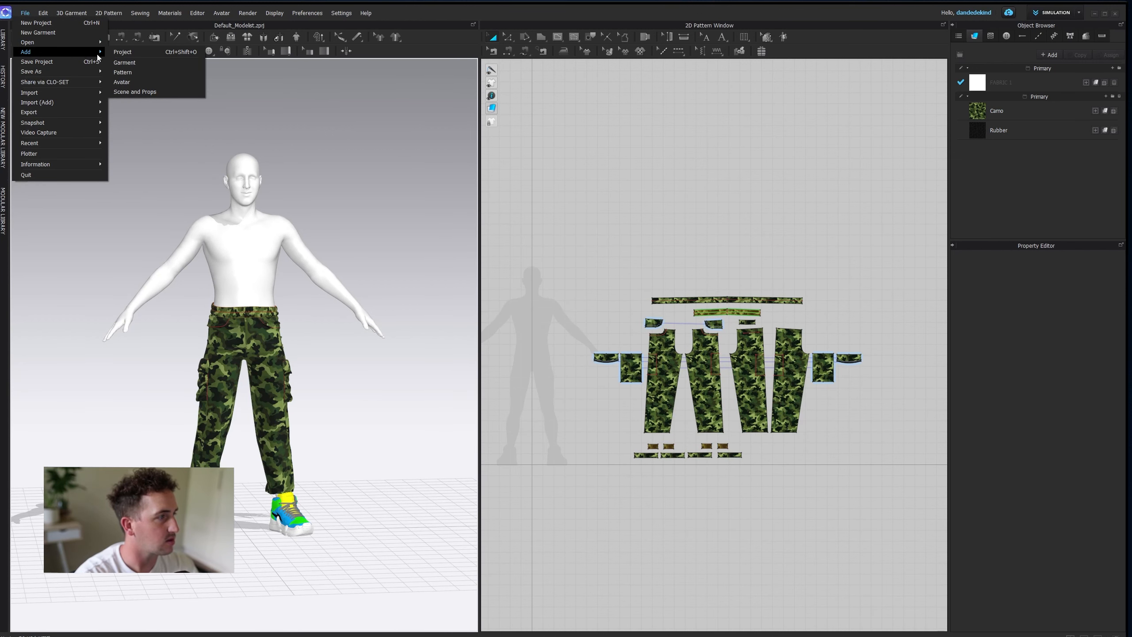
pyautogui.click(122, 54)
pyautogui.doubleClick(317, 199)
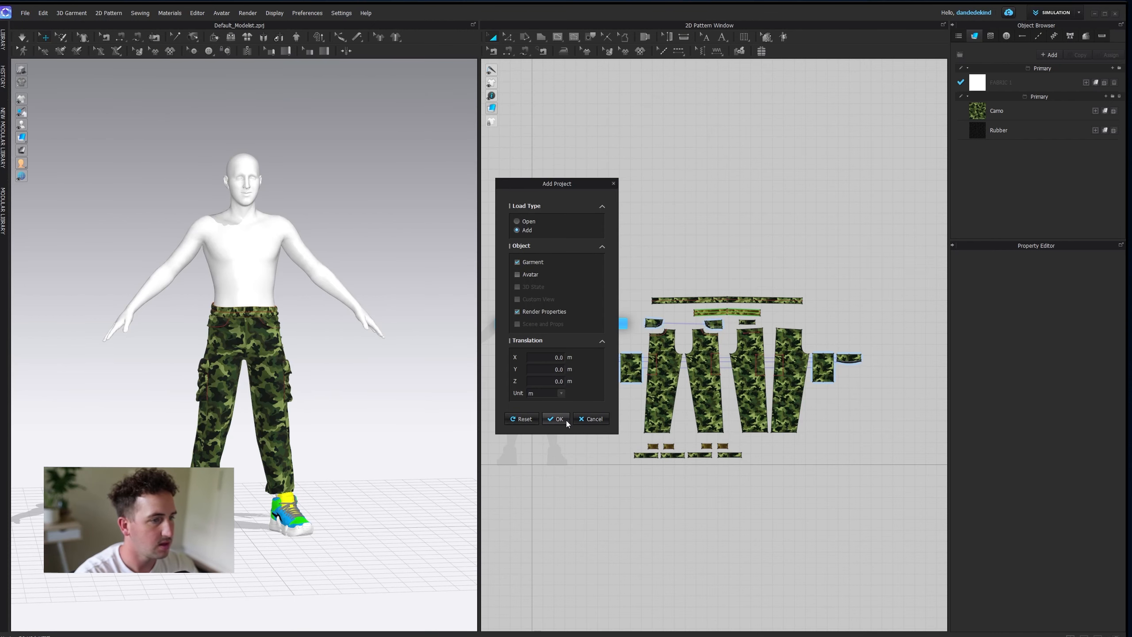
pyautogui.click(558, 419)
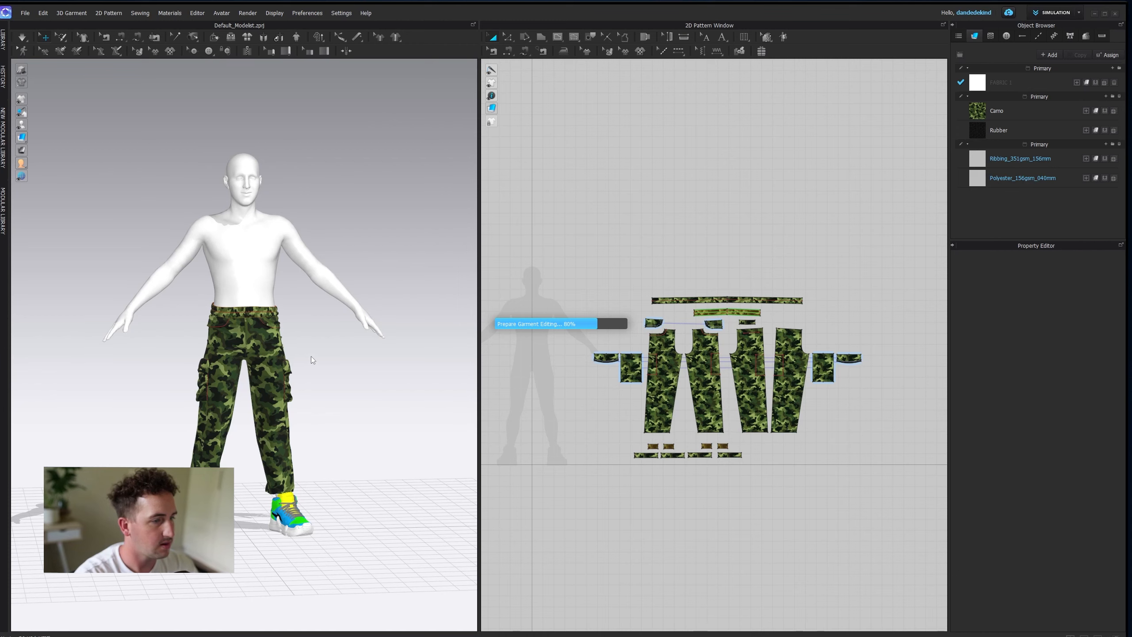
# - Simulate the hoodie and camo trousers on the avatar
pyautogui.click(341, 374)
pyautogui.moveTo(341, 374); pyautogui.dragTo(361, 382, button='right')
pyautogui.click(22, 38)
pyautogui.click(36, 49)
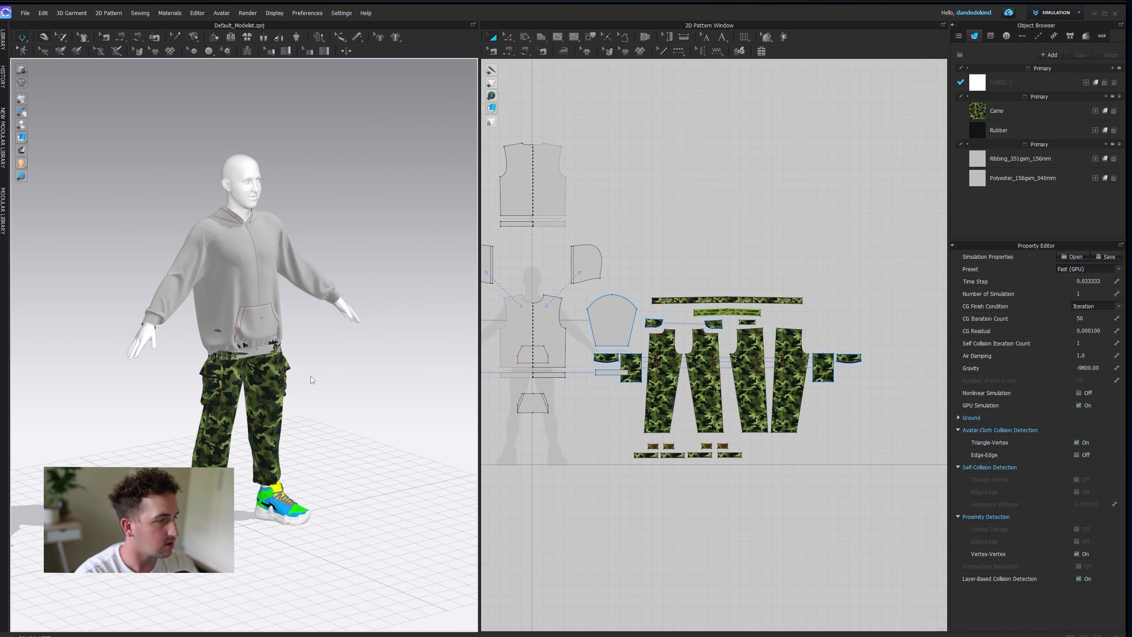
pyautogui.scroll(-2, 318, 376)
pyautogui.scroll(5, 319, 368)
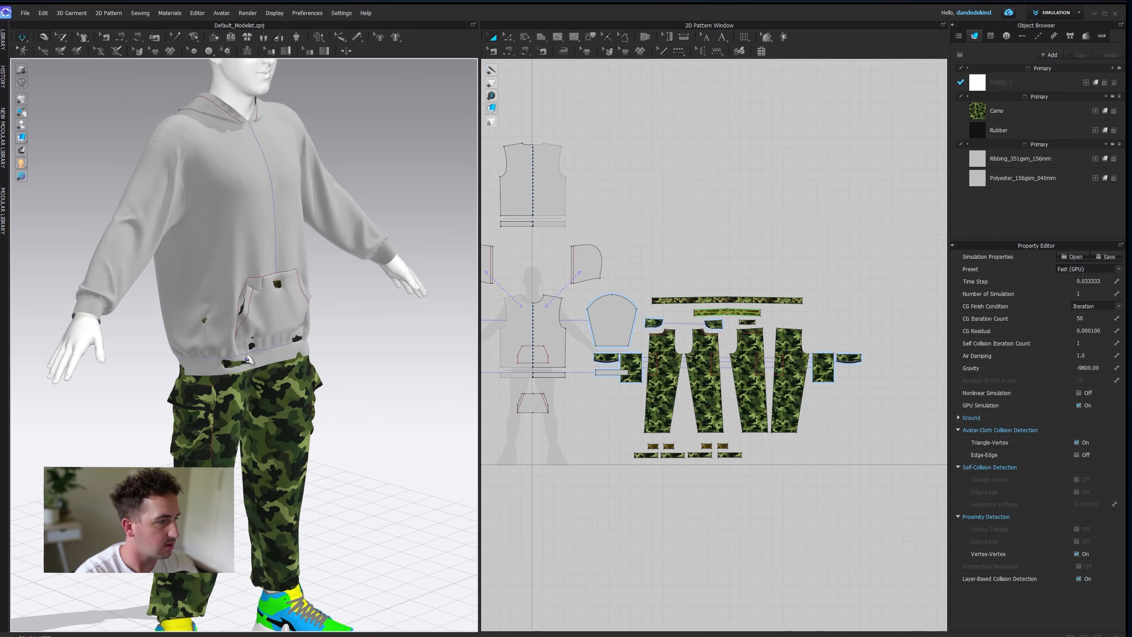
# - Tug the hoodie's front pocket and hem during simulation so they sit over the waist of the camo trousers
pyautogui.click(320, 358)
pyautogui.moveTo(323, 358); pyautogui.dragTo(321, 429, button='right')
pyautogui.click(283, 307)
pyautogui.click(313, 267)
pyautogui.click(285, 340)
pyautogui.moveTo(321, 428); pyautogui.dragTo(314, 334, button='middle')
pyautogui.moveTo(314, 357); pyautogui.dragTo(281, 392, button='right')
pyautogui.click(305, 333)
# - Adjust the drape of the hoodie's back panel and hood, clear the selection and show the outfit from the front
pyautogui.moveTo(354, 367); pyautogui.dragTo(401, 147, button='right')
pyautogui.click(428, 340)
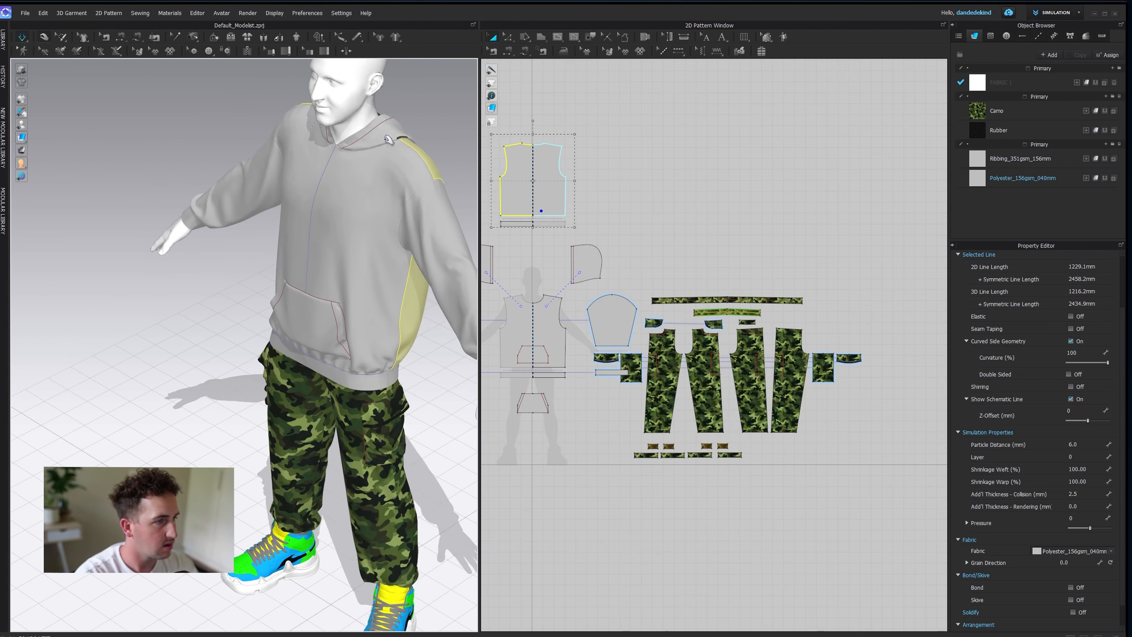
pyautogui.click(414, 128)
pyautogui.press('2')
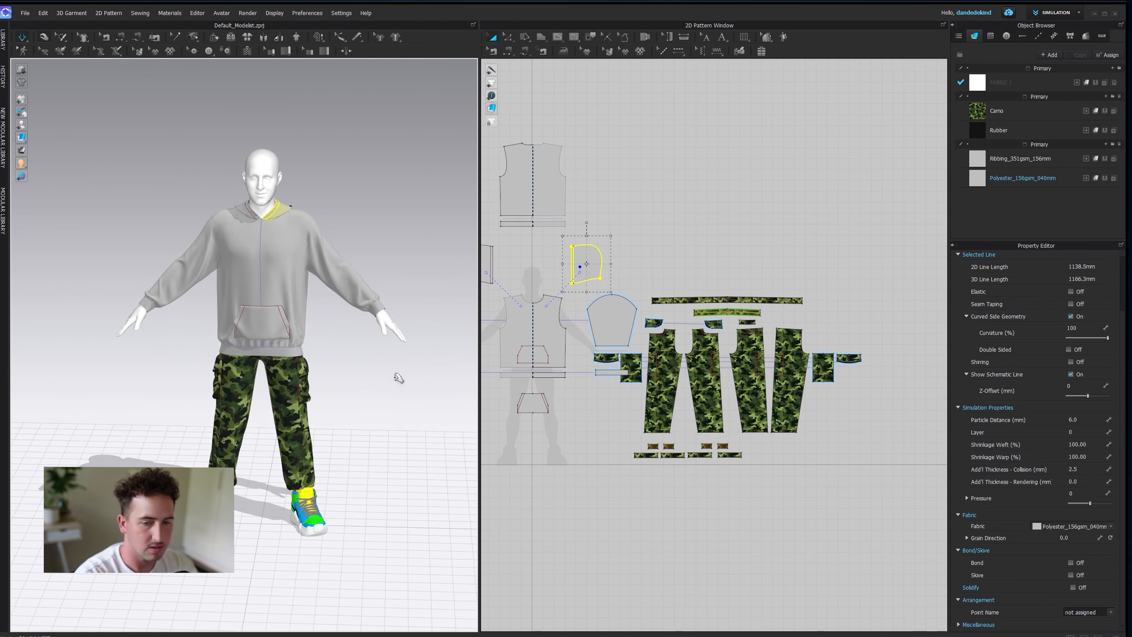
pyautogui.scroll(5, 341, 450)
pyautogui.moveTo(341, 450); pyautogui.dragTo(361, 387, button='right')
pyautogui.click(361, 387)
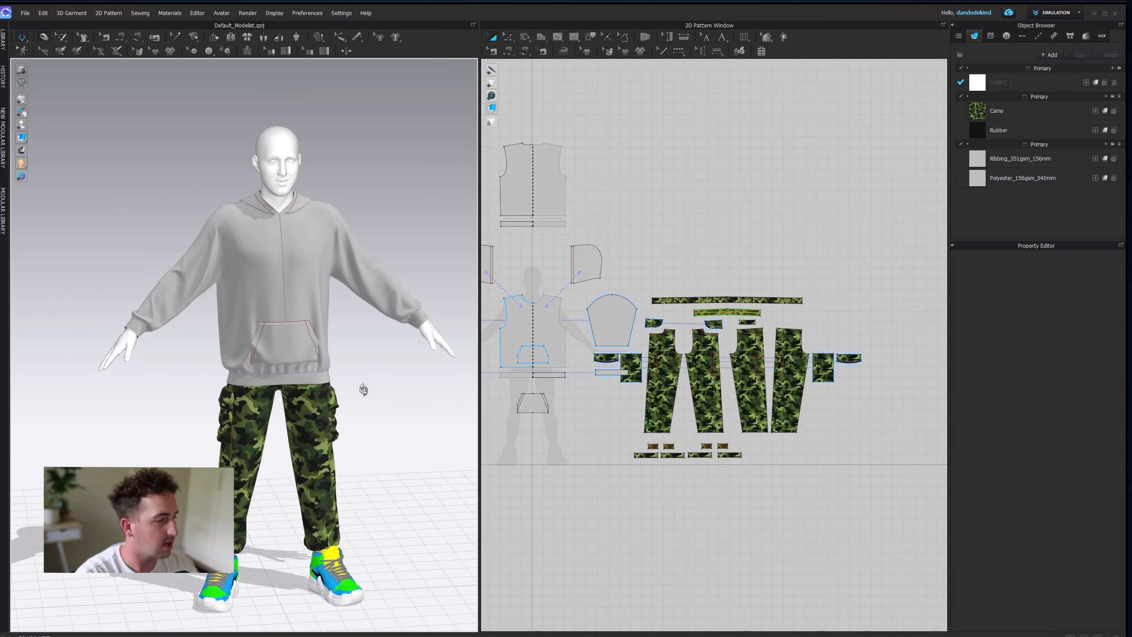
# - Add the Skimask project to the scene, loading its garment and render properties without the avatar
pyautogui.click(25, 13)
pyautogui.moveTo(80, 52)
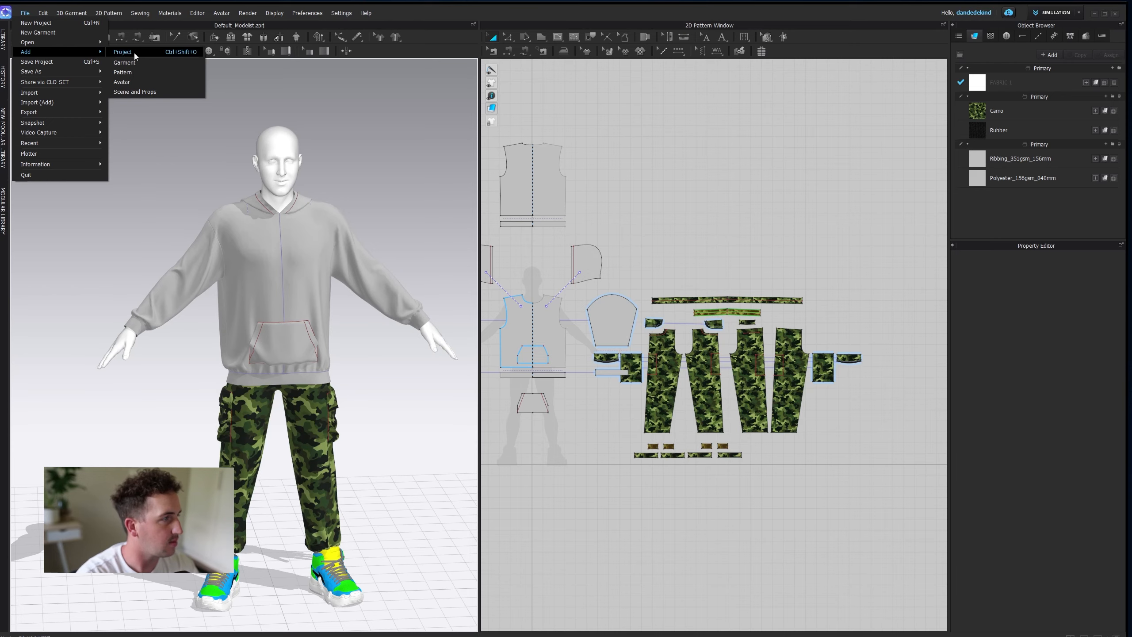
pyautogui.click(135, 56)
pyautogui.click(308, 216)
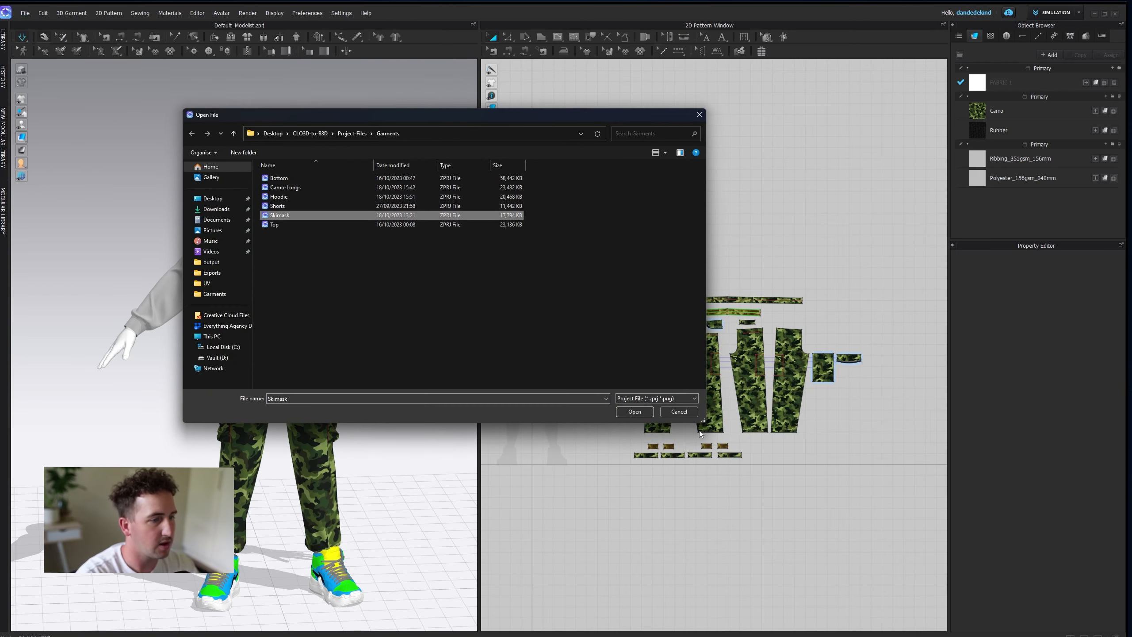
pyautogui.press('Return')
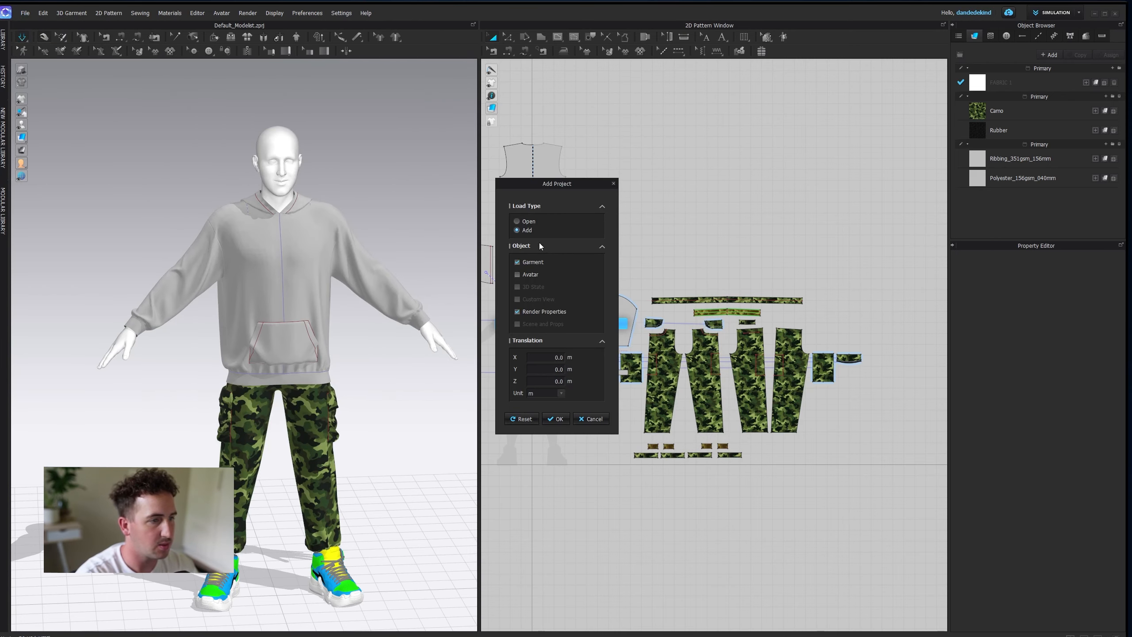
pyautogui.click(556, 419)
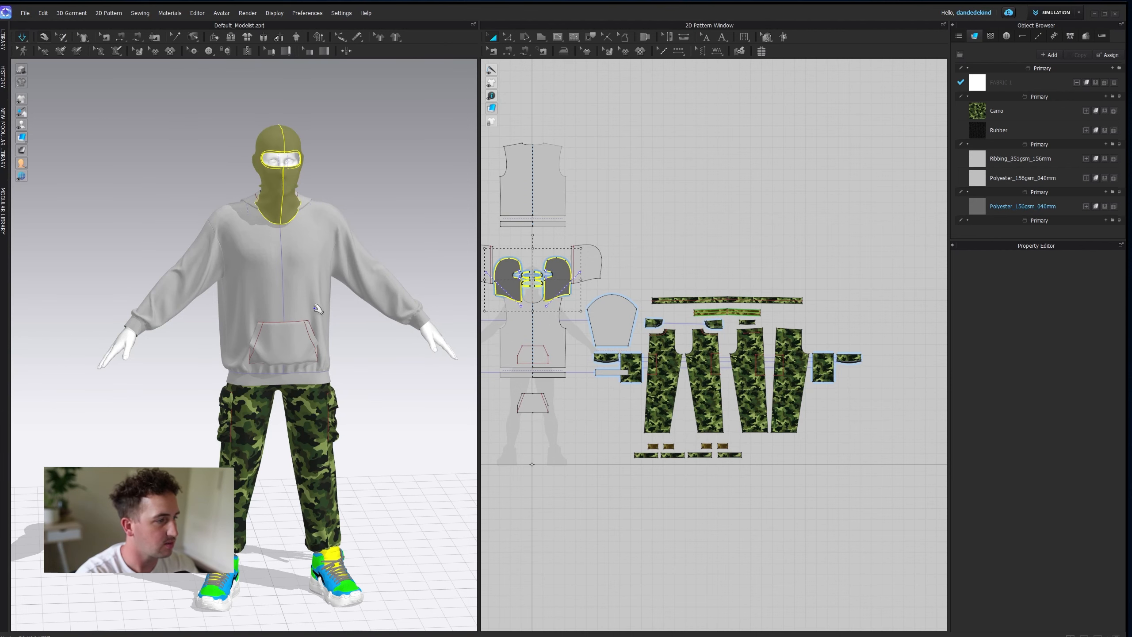
# - Simulate the ski mask so it settles on the avatar's head above the hoodie
pyautogui.moveTo(384, 343); pyautogui.dragTo(437, 335, button='right')
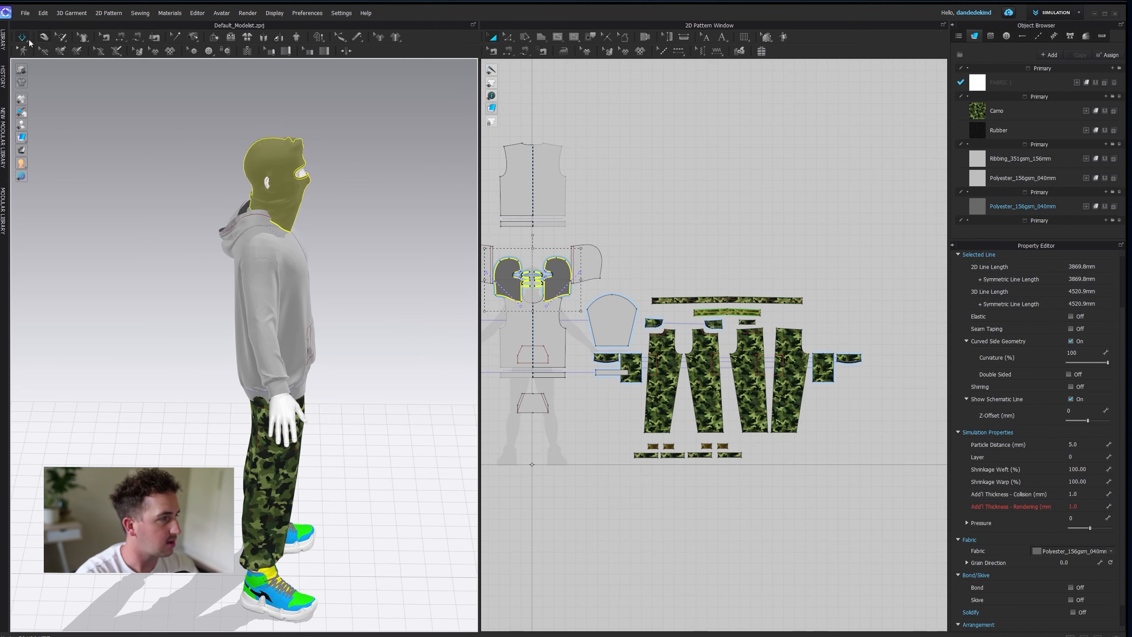
pyautogui.moveTo(388, 250); pyautogui.dragTo(349, 242, button='right')
pyautogui.scroll(3, 316, 213)
pyautogui.scroll(-5, 268, 232)
pyautogui.moveTo(268, 192); pyautogui.dragTo(267, 257, button='middle')
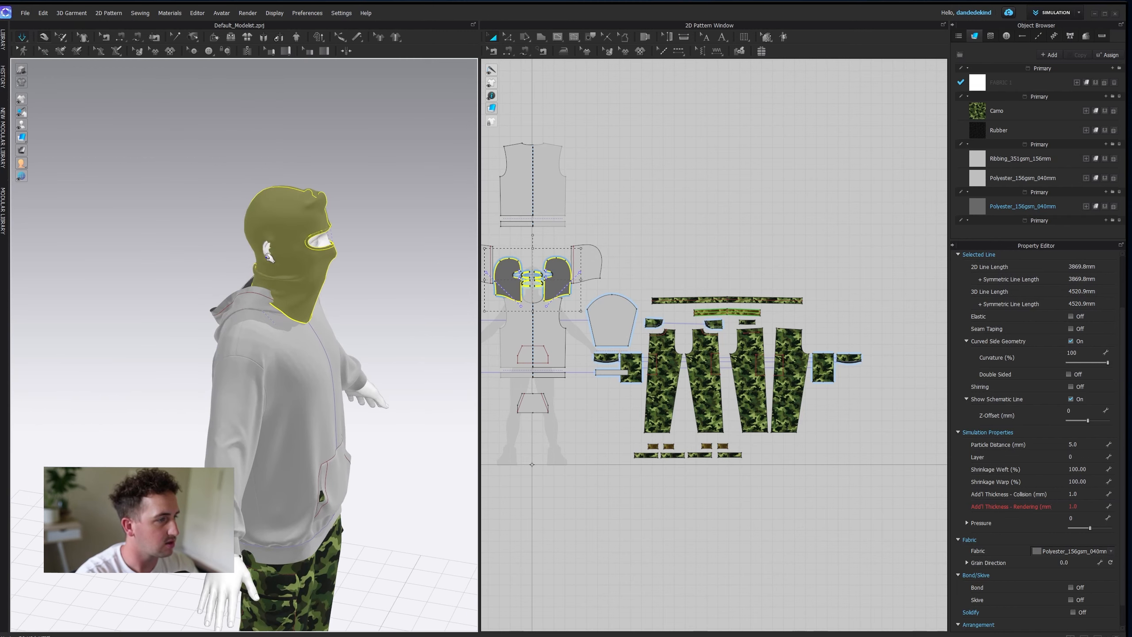
pyautogui.moveTo(224, 280); pyautogui.dragTo(308, 279, button='right')
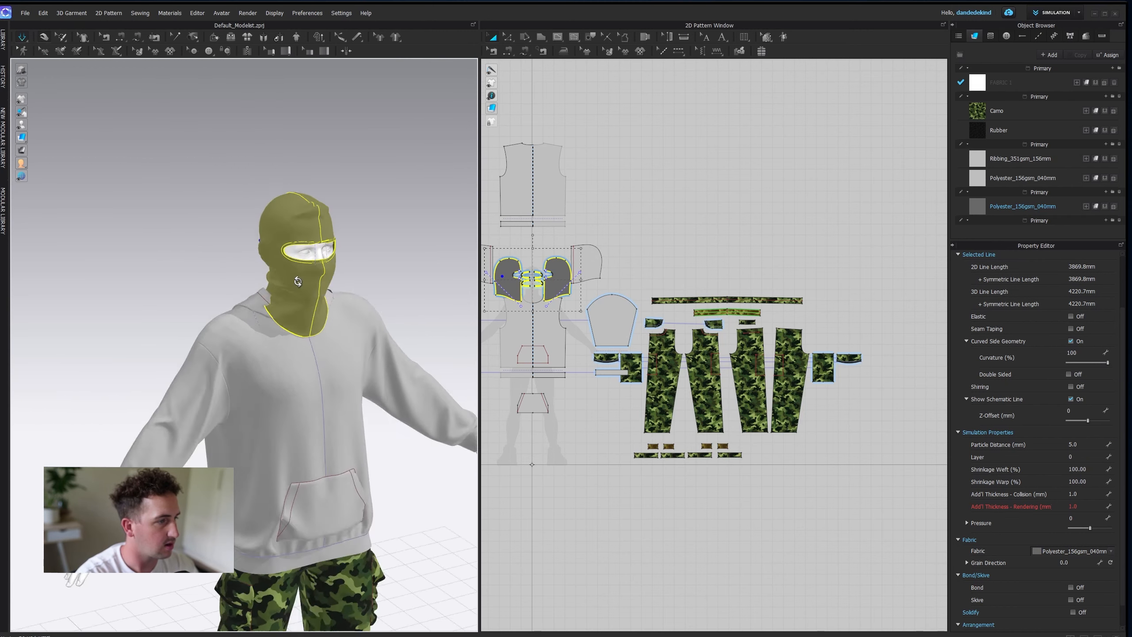
# - Pull the ski mask fabric beside the eye opening to smooth its fit, and deselect the mask
pyautogui.scroll(6, 312, 279)
pyautogui.moveTo(387, 356); pyautogui.dragTo(357, 366, button='right')
pyautogui.moveTo(372, 218); pyautogui.dragTo(476, 272)
pyautogui.moveTo(463, 266)
pyautogui.mouseDown(button='right')
pyautogui.moveTo(339, 247)
pyautogui.moveTo(411, 283)
pyautogui.moveTo(454, 283)
pyautogui.mouseUp(button='right')
pyautogui.moveTo(355, 282); pyautogui.dragTo(359, 229, button='right')
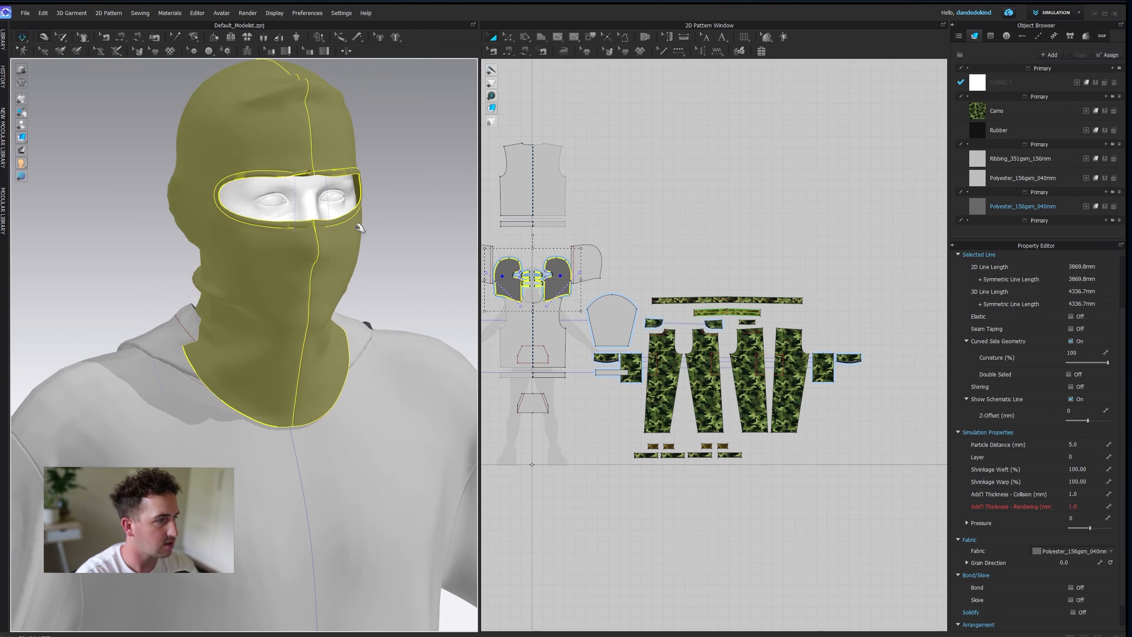
pyautogui.click(386, 215)
# - Tug the hood edge, the hoodie's front panel and the mask's neck to loosen the overlap at the neckline
pyautogui.scroll(-2, 385, 329)
pyautogui.moveTo(303, 420); pyautogui.dragTo(345, 460, button='right')
pyautogui.moveTo(334, 466); pyautogui.dragTo(405, 516)
pyautogui.moveTo(312, 430); pyautogui.dragTo(238, 378)
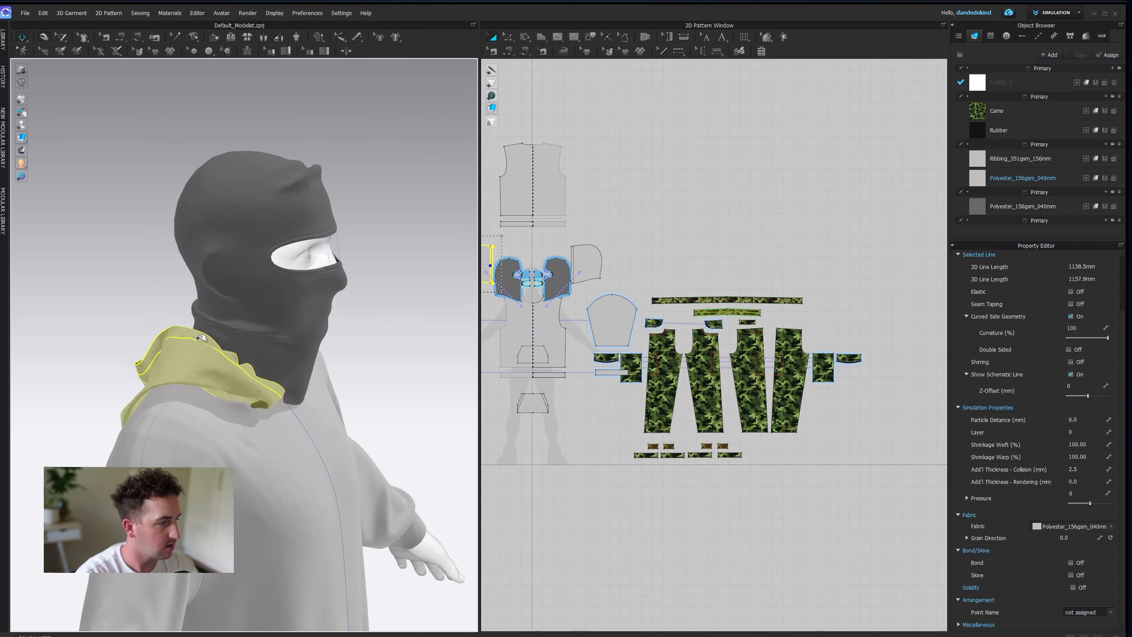
pyautogui.moveTo(202, 337); pyautogui.dragTo(285, 357, button='right')
pyautogui.click(297, 461)
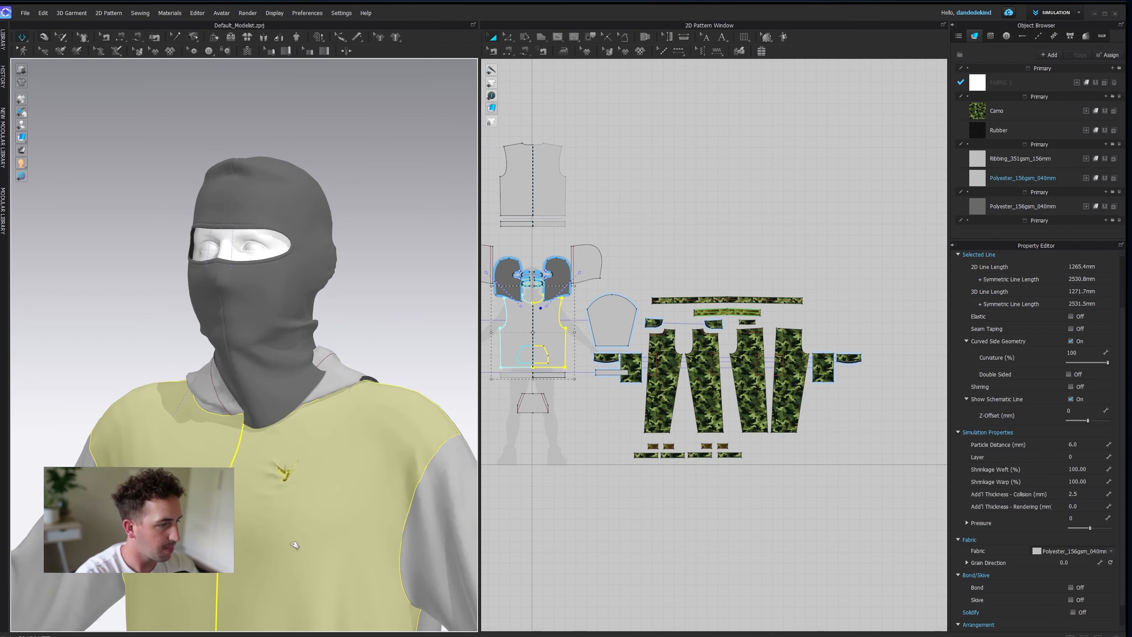
pyautogui.moveTo(286, 435); pyautogui.dragTo(293, 424, button='right')
pyautogui.moveTo(292, 423); pyautogui.dragTo(182, 444)
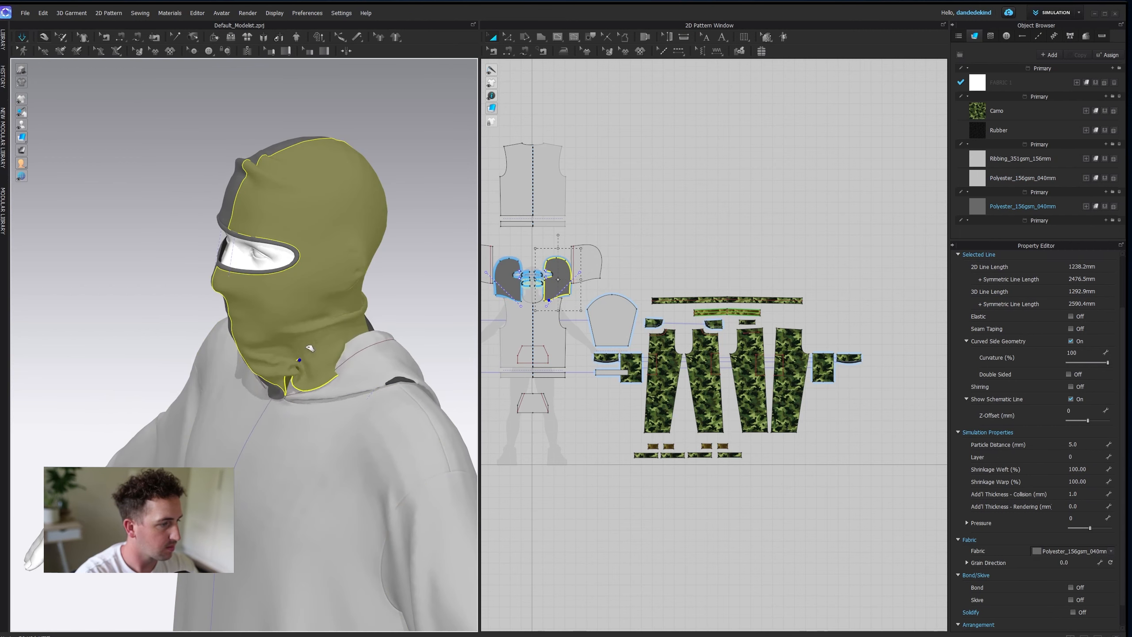
# - Pull the front edge of the hood outward on the avatar's left side, clear of the mask's neck
pyautogui.click(270, 420)
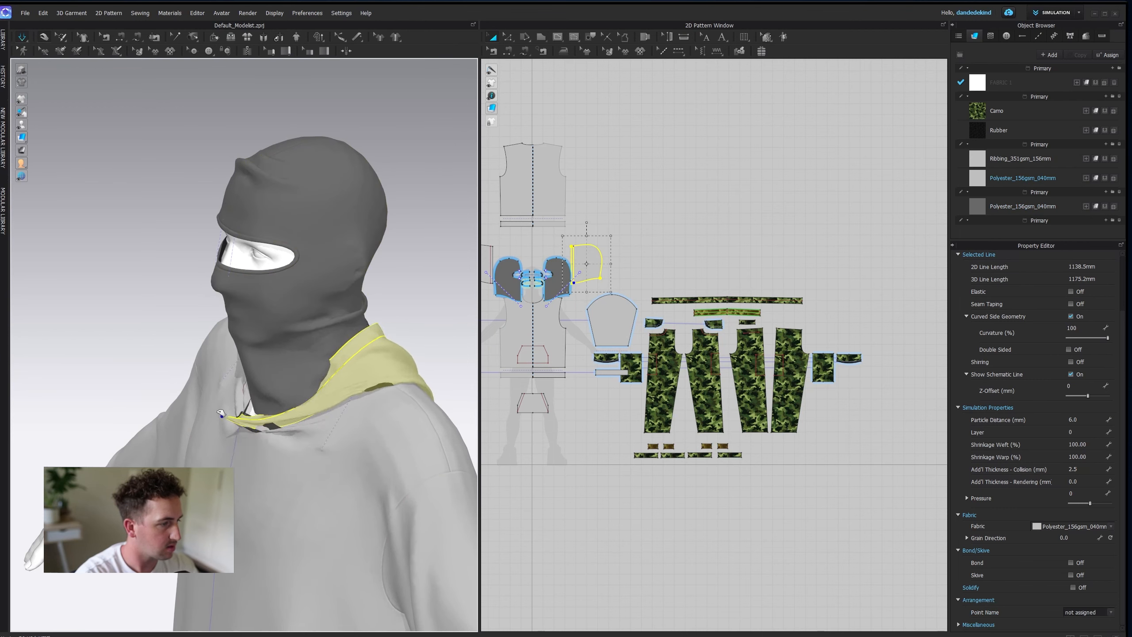
pyautogui.moveTo(270, 380); pyautogui.dragTo(351, 435, button='right')
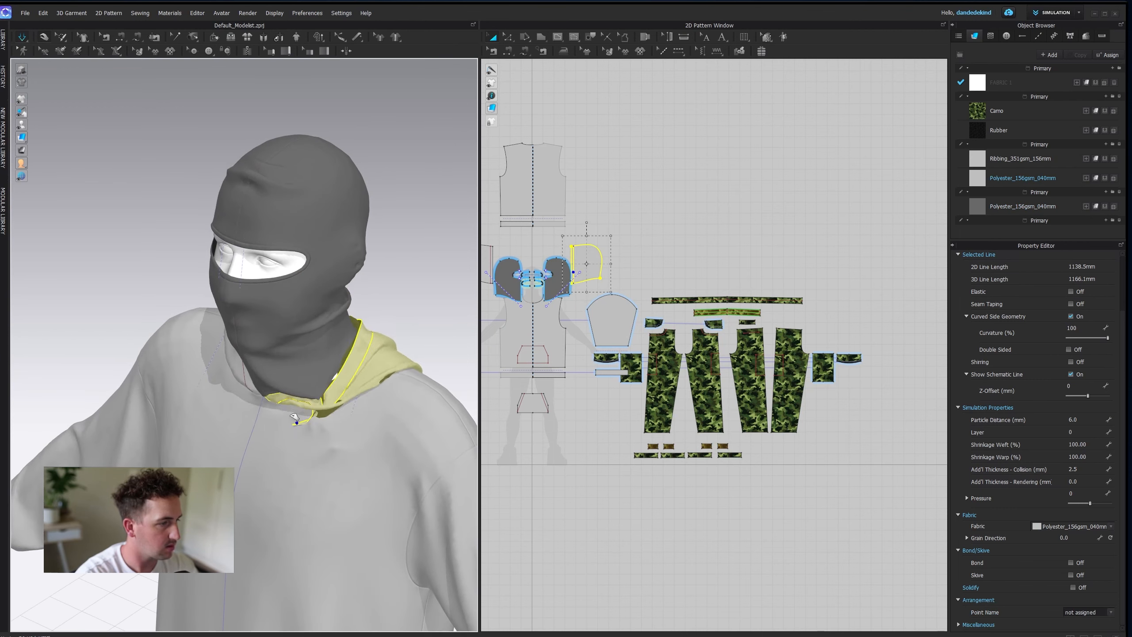
pyautogui.moveTo(387, 349); pyautogui.dragTo(334, 372, button='right')
pyautogui.moveTo(336, 371); pyautogui.dragTo(207, 331)
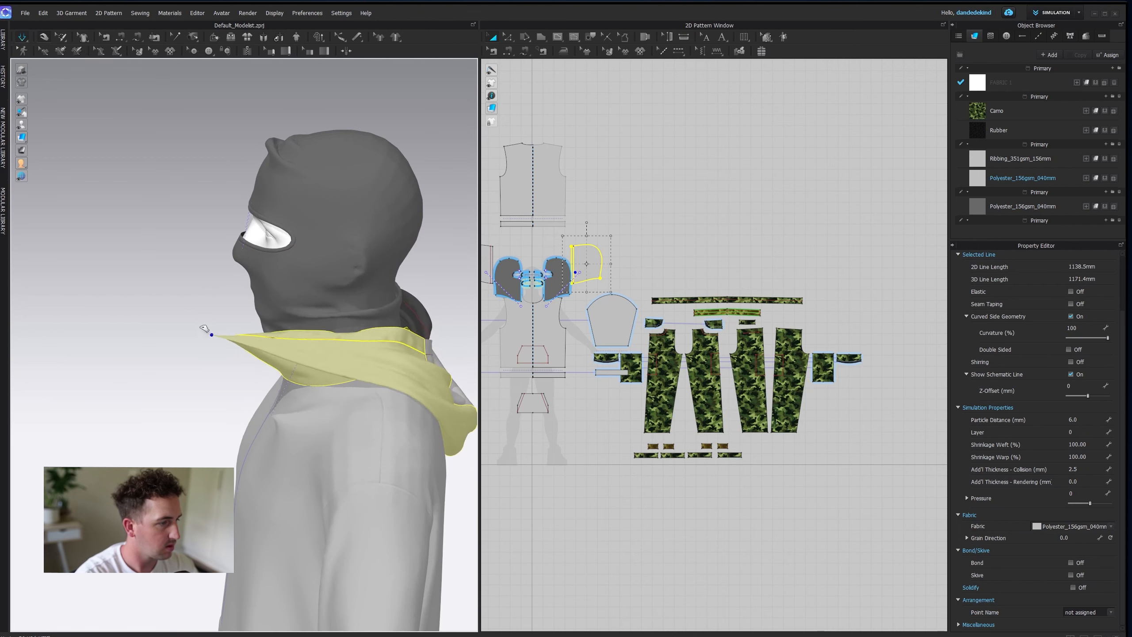
pyautogui.moveTo(321, 362); pyautogui.dragTo(410, 417, button='right')
# - Adjust both halves of the ski mask's lower front edge so the neck tucks into the hoodie's neckline
pyautogui.click(295, 390)
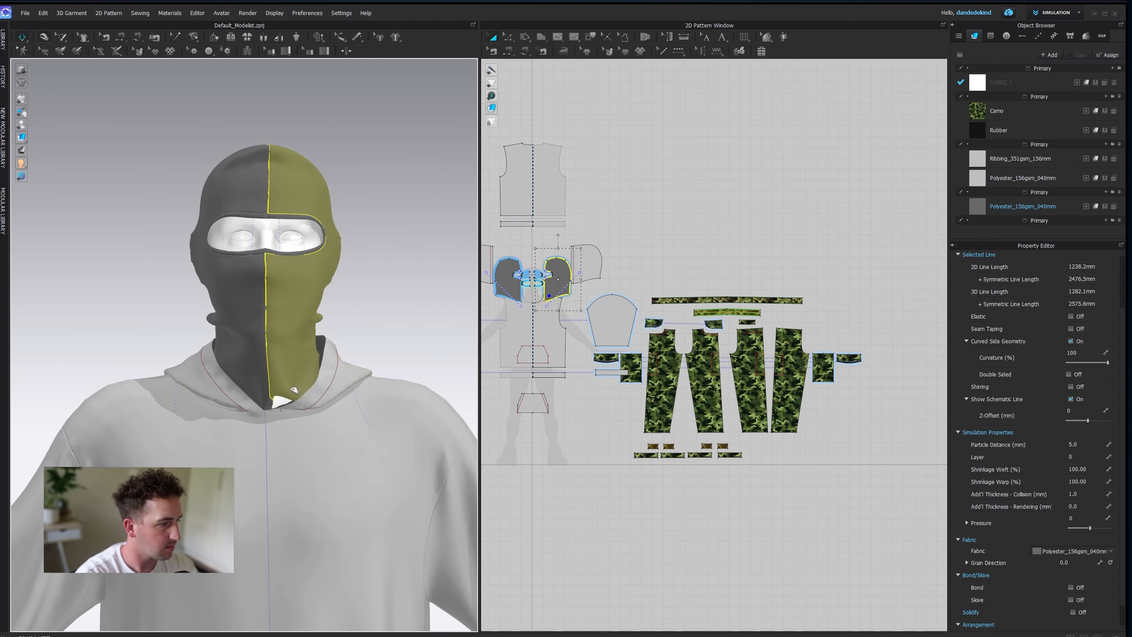
pyautogui.click(266, 415)
pyautogui.moveTo(272, 430); pyautogui.dragTo(278, 421, button='right')
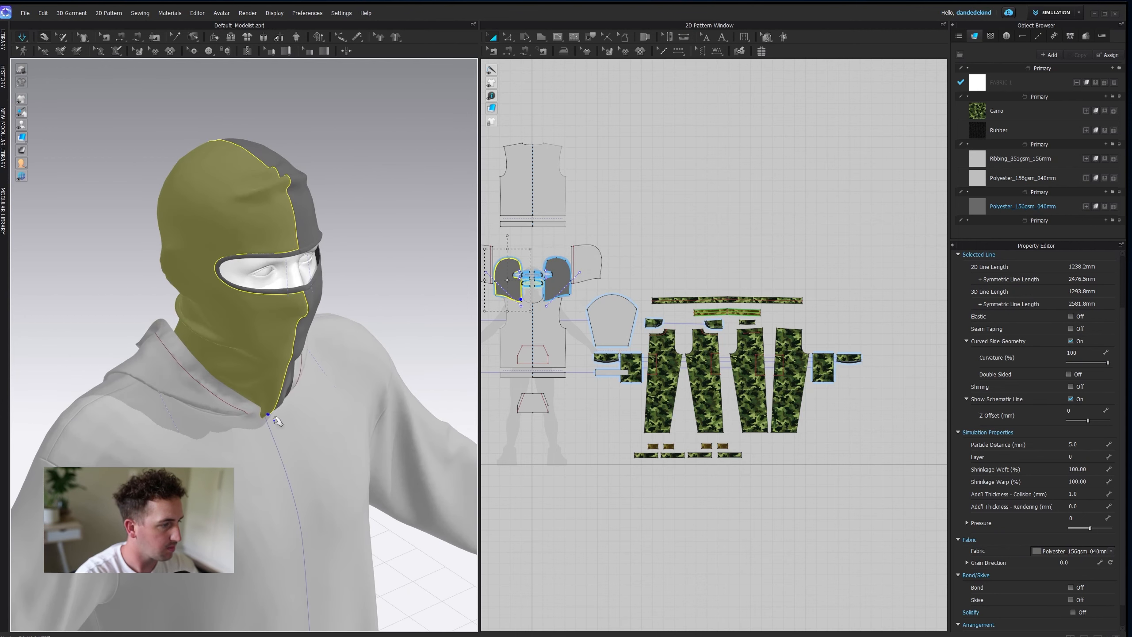
pyautogui.moveTo(260, 397); pyautogui.dragTo(262, 363)
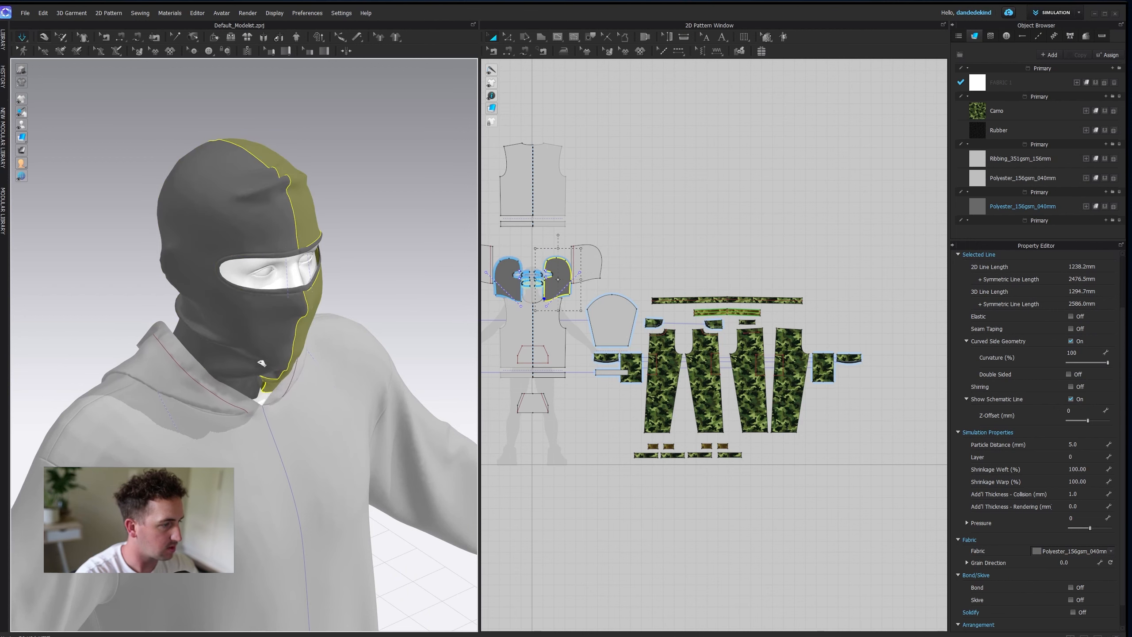
# - Examine the draped outfit from the front, checking how the ski mask, hoodie and camo trousers sit
pyautogui.moveTo(280, 442); pyautogui.dragTo(228, 460, button='right')
pyautogui.scroll(3, 227, 459)
pyautogui.moveTo(318, 497); pyautogui.dragTo(272, 492, button='right')
pyautogui.scroll(2, 272, 491)
pyautogui.press('2')
pyautogui.scroll(2, 285, 495)
pyautogui.moveTo(329, 498); pyautogui.dragTo(334, 400, button='middle')
pyautogui.click(334, 400)
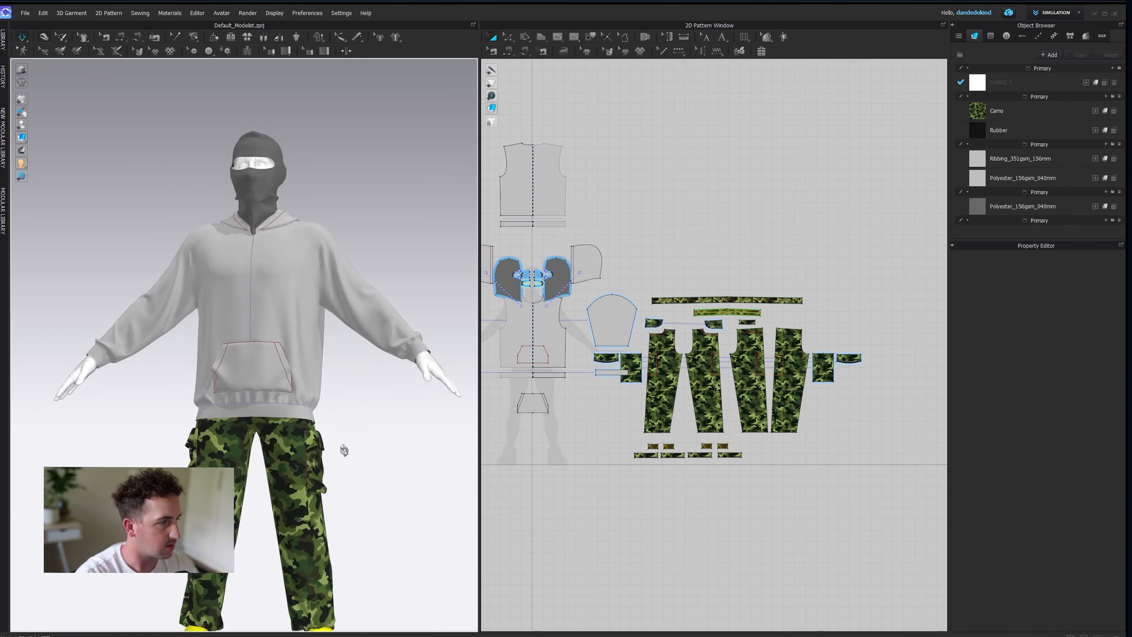
# - Examine the draped outfit from several angles, checking the ski mask, hoodie and camo trousers down to the sneakers
pyautogui.scroll(-3, 330, 473)
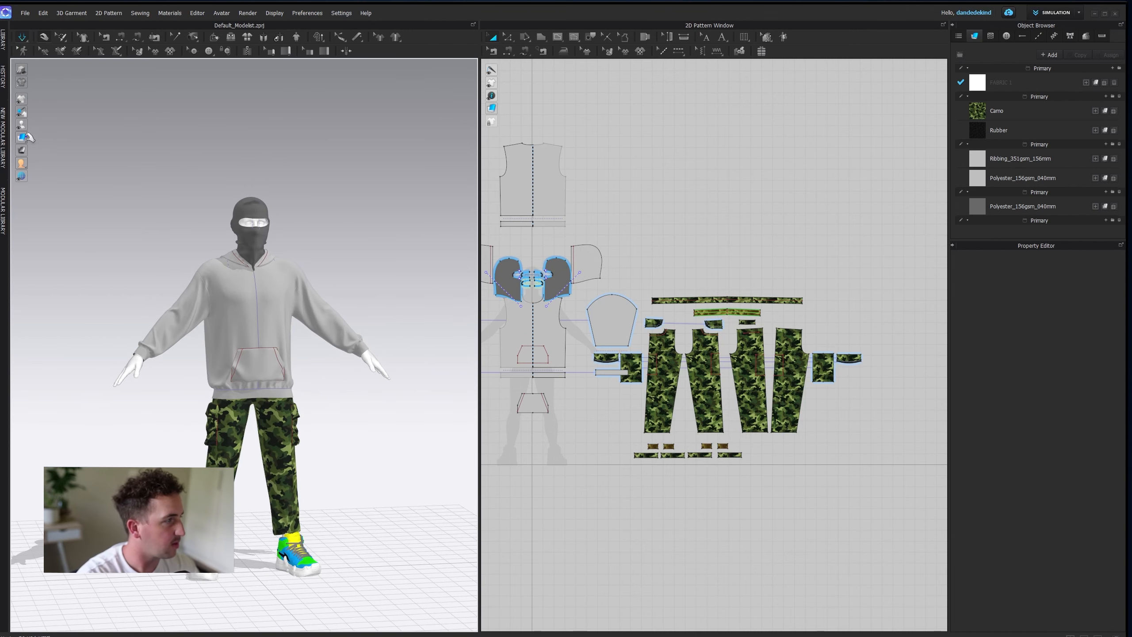
pyautogui.moveTo(156, 394); pyautogui.dragTo(259, 396, button='right')
pyautogui.moveTo(260, 398); pyautogui.dragTo(252, 418)
pyautogui.moveTo(261, 398); pyautogui.dragTo(383, 495, button='right')
pyautogui.click(224, 342)
pyautogui.click(380, 475)
pyautogui.scroll(3, 361, 475)
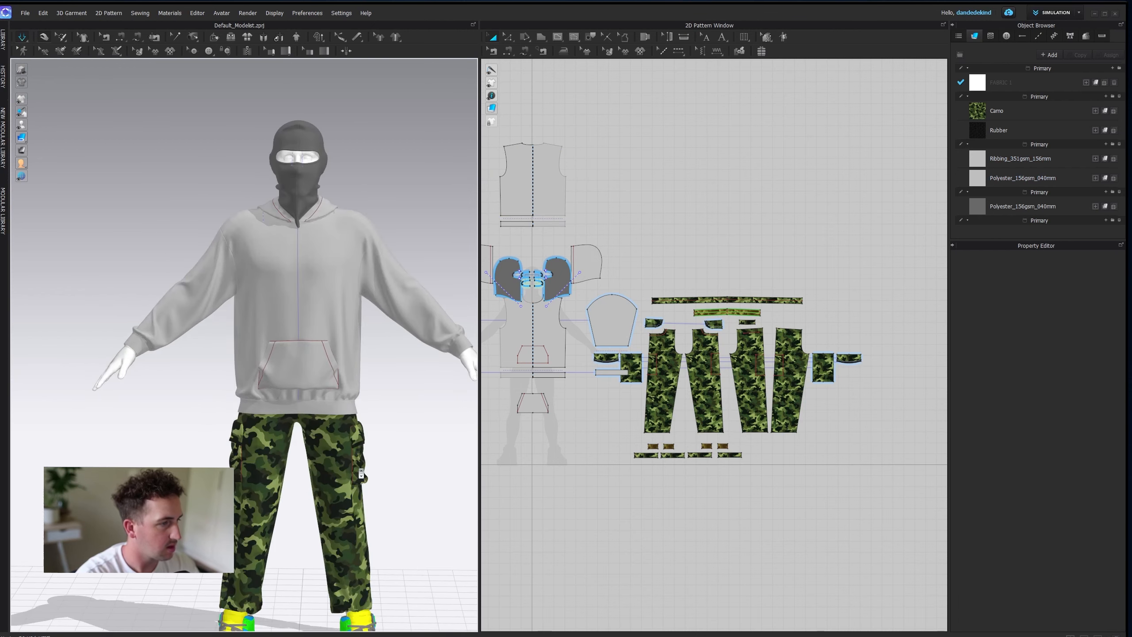
pyautogui.scroll(5, 223, 348)
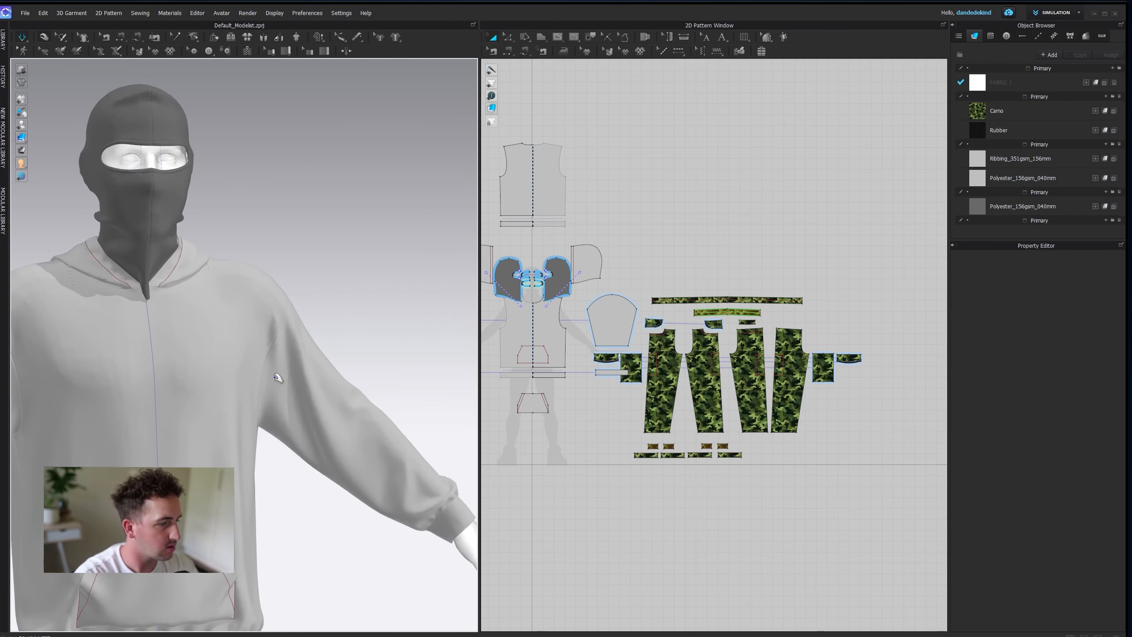
pyautogui.moveTo(207, 357); pyautogui.dragTo(305, 370, button='middle')
pyautogui.scroll(-8, 292, 323)
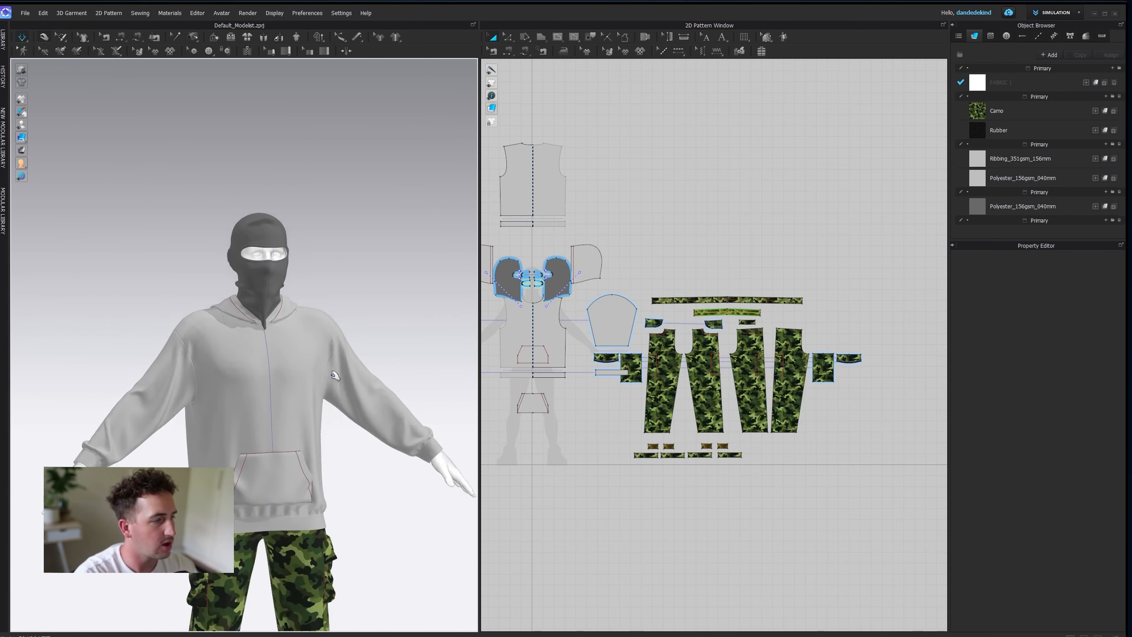
pyautogui.moveTo(365, 365); pyautogui.dragTo(397, 372, button='right')
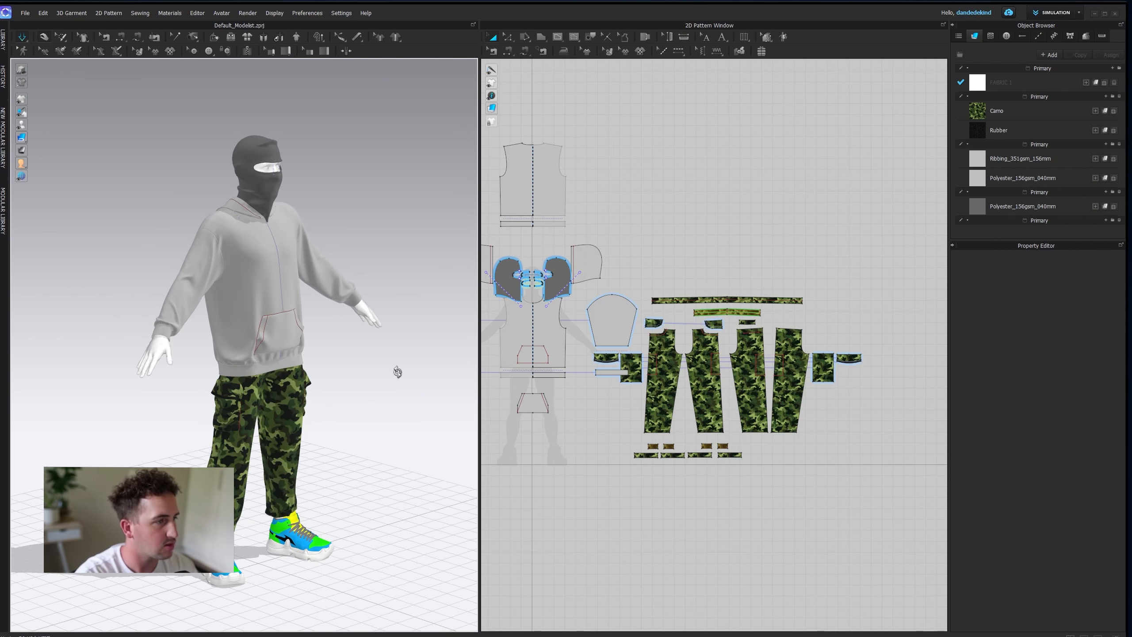
pyautogui.moveTo(312, 231); pyautogui.dragTo(255, 360, button='right')
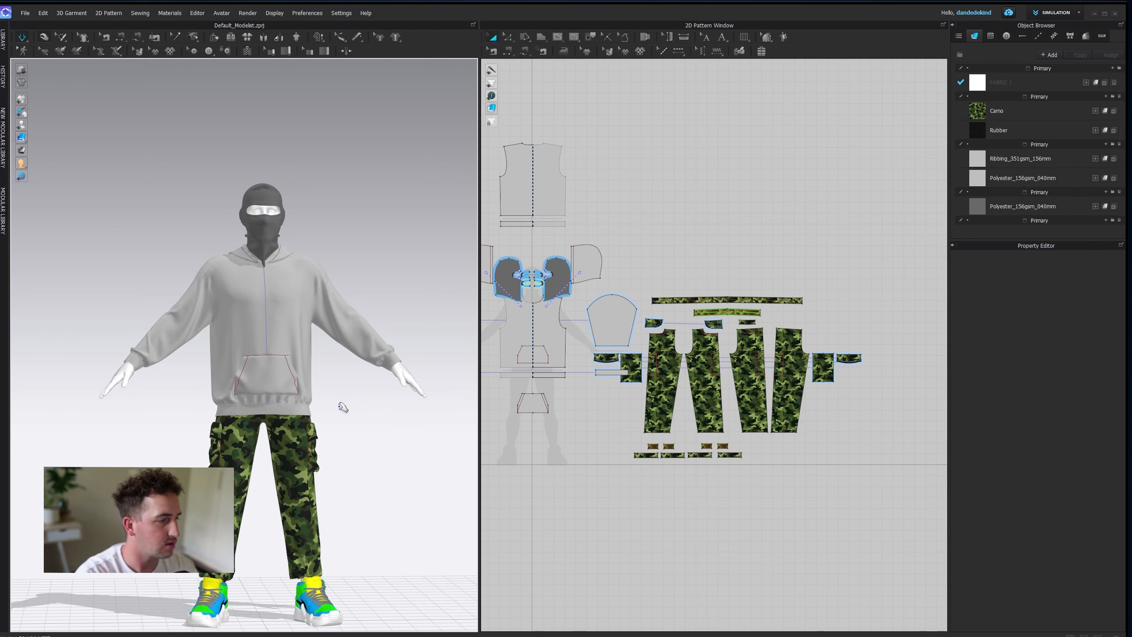
pyautogui.moveTo(324, 400); pyautogui.dragTo(280, 382, button='right')
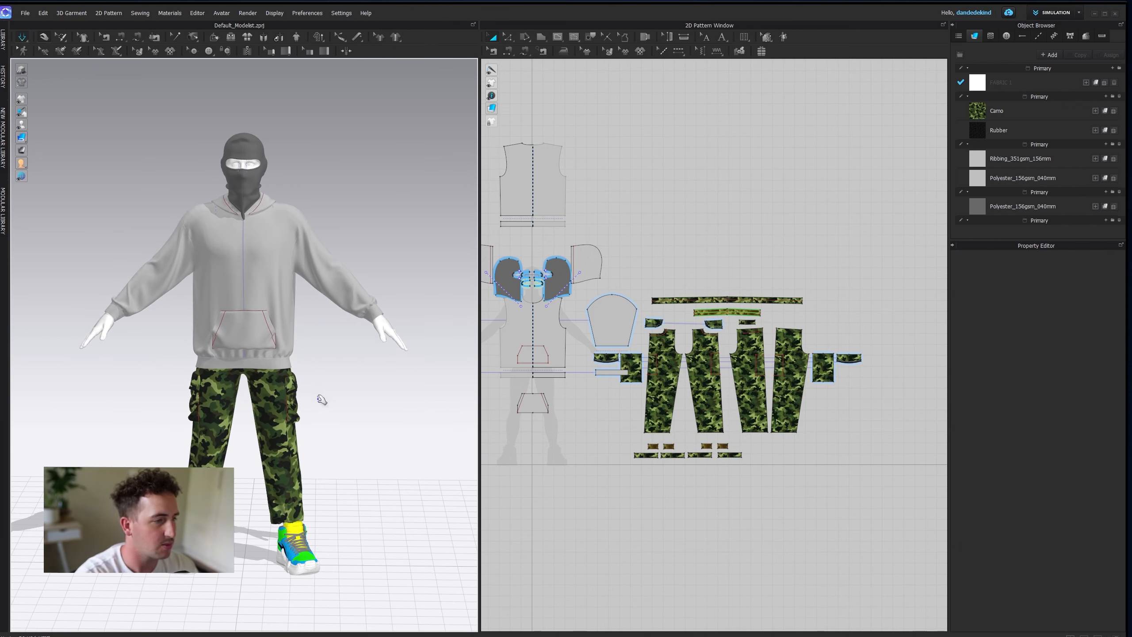
pyautogui.moveTo(339, 374); pyautogui.dragTo(386, 194, button='right')
pyautogui.moveTo(226, 159); pyautogui.dragTo(200, 194)
pyautogui.click(297, 170)
pyautogui.moveTo(297, 170); pyautogui.dragTo(221, 217, button='right')
pyautogui.press('2')
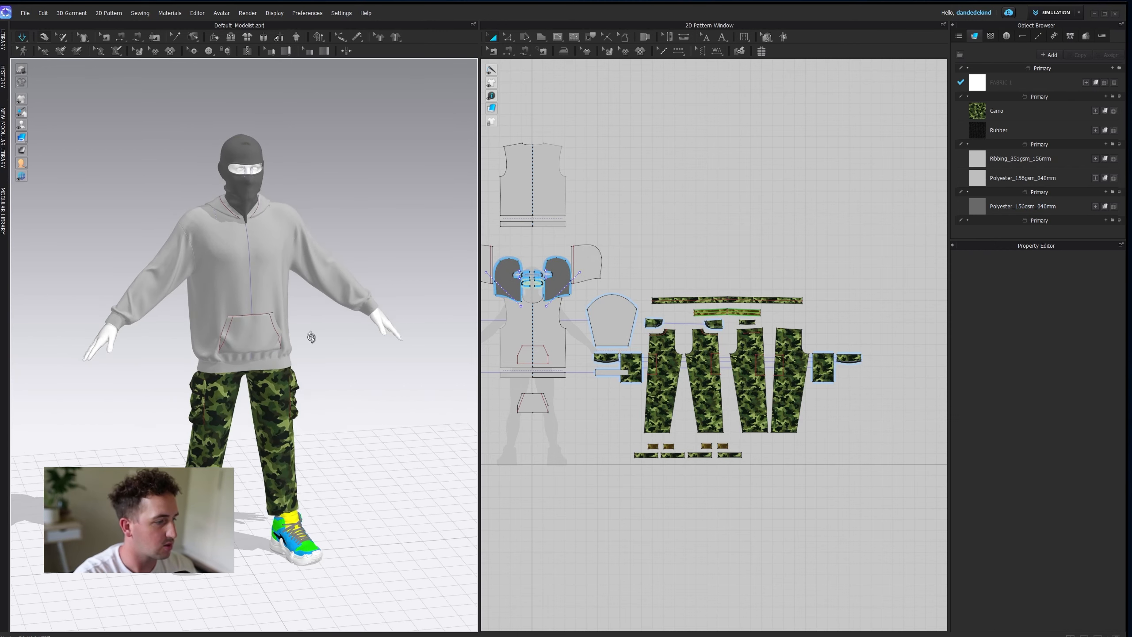
pyautogui.moveTo(334, 361); pyautogui.dragTo(329, 339, button='right')
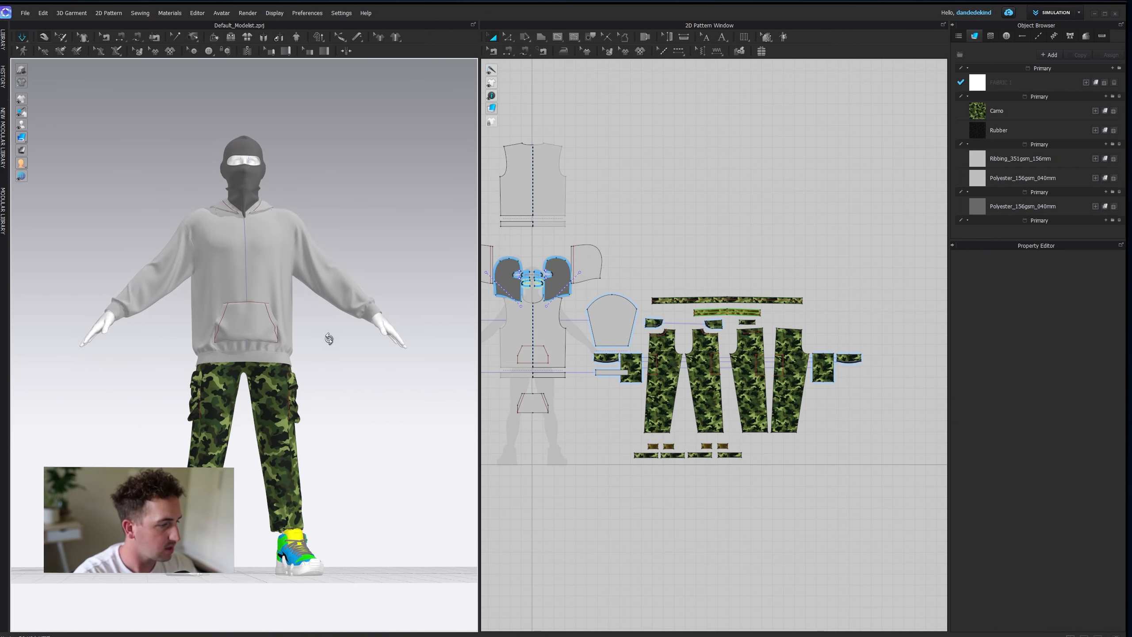
# - Tug the camo trousers' hem at the avatar's left ankle to straighten the bunched fabric above the sneaker
pyautogui.click(304, 503)
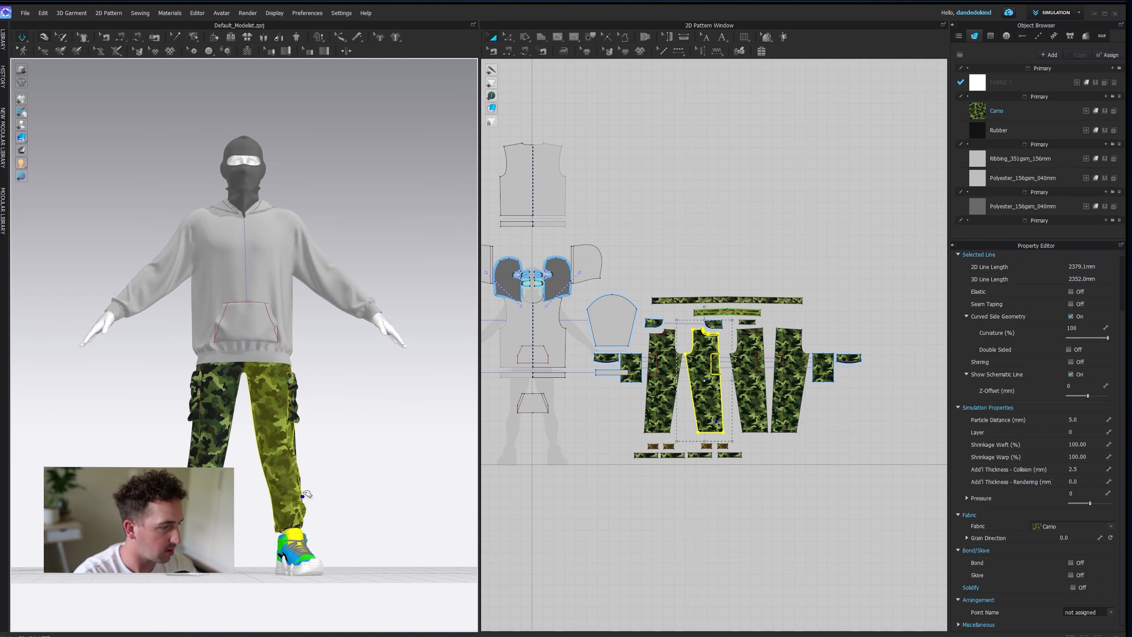
pyautogui.scroll(6, 307, 494)
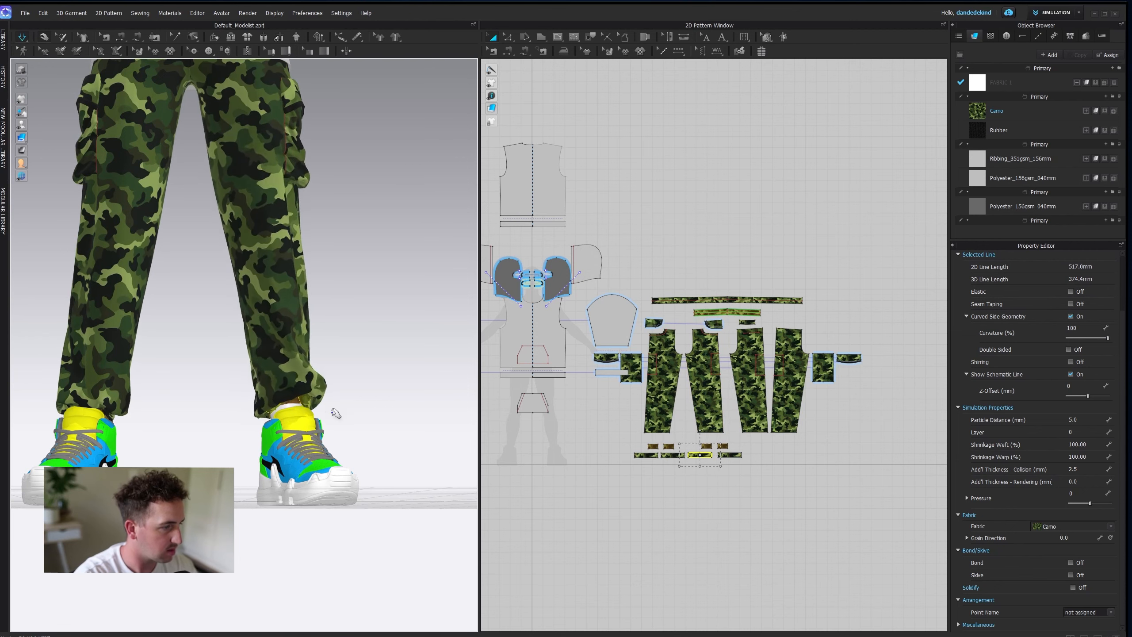
pyautogui.moveTo(331, 412); pyautogui.dragTo(351, 377, button='right')
pyautogui.moveTo(339, 399); pyautogui.dragTo(359, 384)
pyautogui.moveTo(358, 384); pyautogui.dragTo(303, 433, button='right')
pyautogui.moveTo(303, 428); pyautogui.dragTo(299, 435)
pyautogui.moveTo(300, 435); pyautogui.dragTo(244, 433, button='right')
pyautogui.moveTo(255, 415); pyautogui.dragTo(267, 396)
pyautogui.moveTo(344, 415); pyautogui.dragTo(240, 422, button='right')
pyautogui.moveTo(309, 415); pyautogui.dragTo(345, 434)
pyautogui.moveTo(346, 435); pyautogui.dragTo(272, 435, button='right')
pyautogui.scroll(-3, 313, 402)
pyautogui.moveTo(321, 411); pyautogui.dragTo(236, 428, button='middle')
pyautogui.click(314, 448)
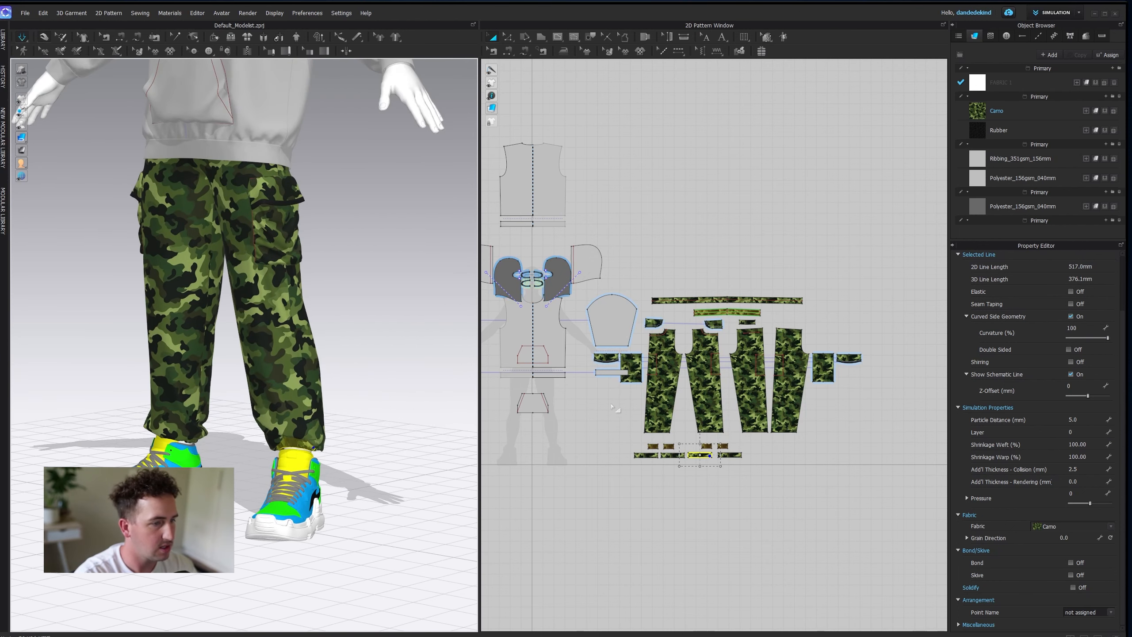
# - Set the particle distance of the four main trouser leg patterns to 8 mm
pyautogui.scroll(2, 642, 366)
pyautogui.scroll(-2, 653, 350)
pyautogui.scroll(-2, 695, 169)
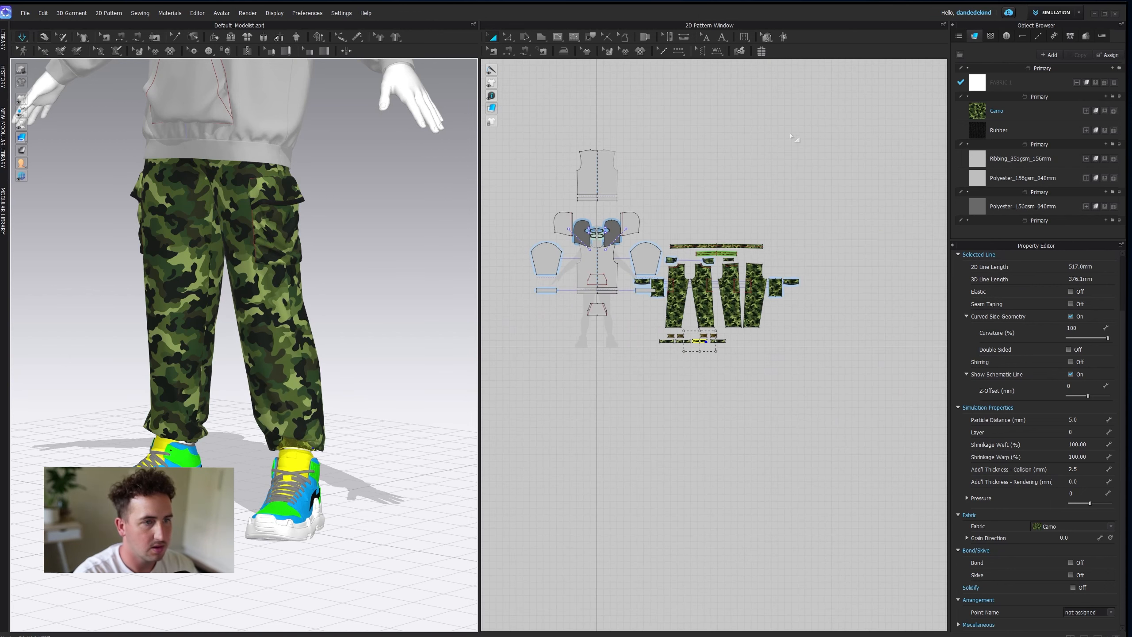
pyautogui.scroll(3, 757, 187)
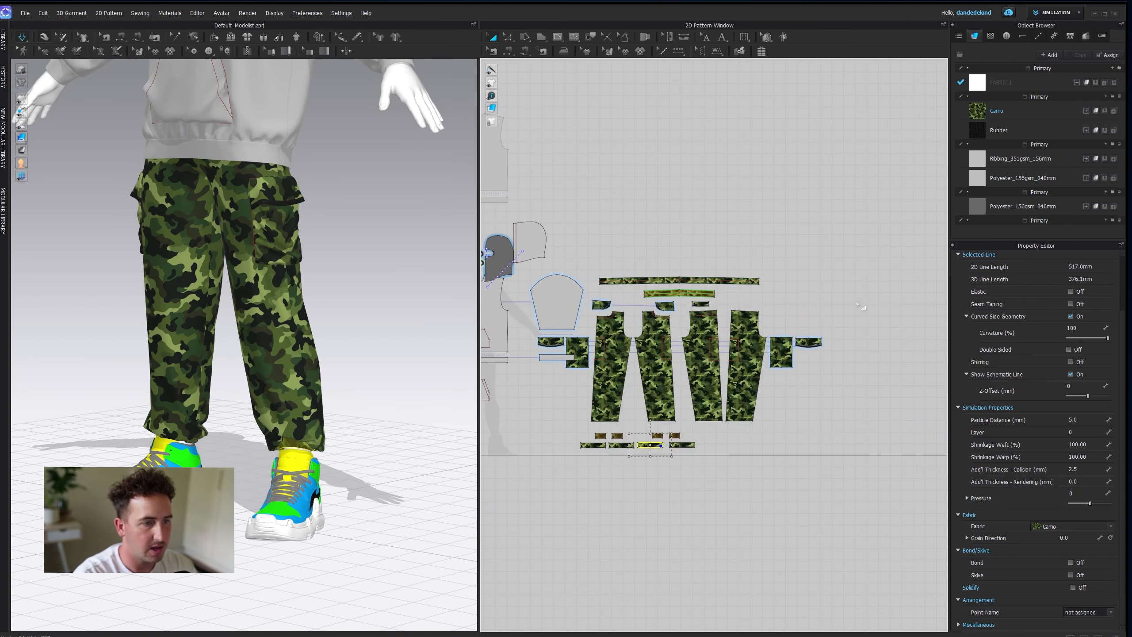
pyautogui.click(611, 366)
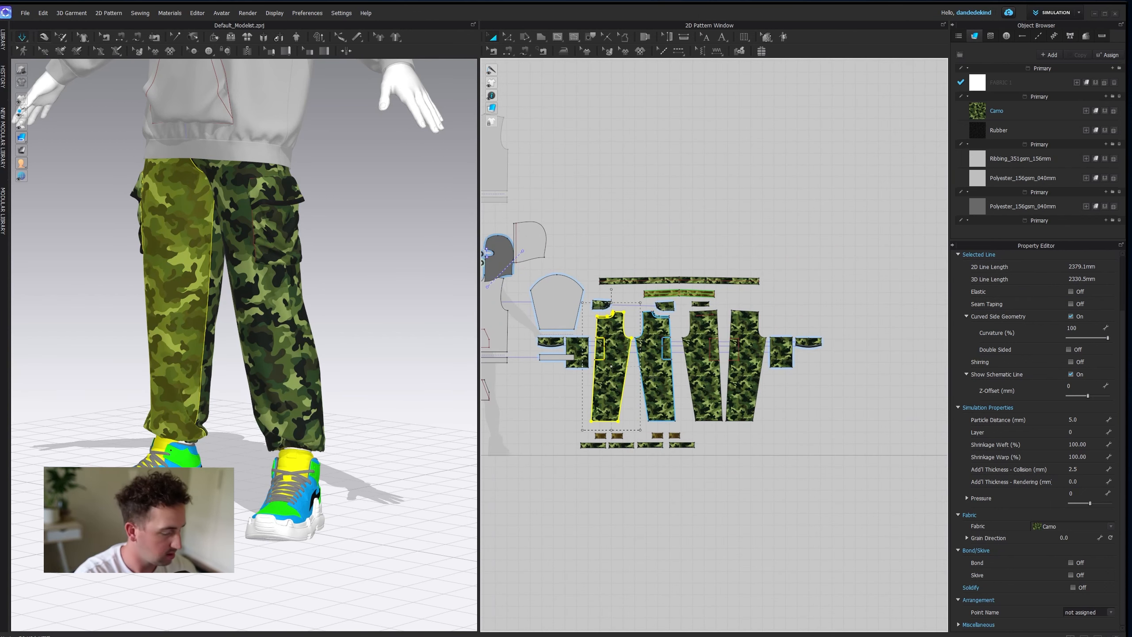
pyautogui.keyDown('shift'); pyautogui.click(655, 366); pyautogui.keyUp('shift')
pyautogui.keyDown('shift'); pyautogui.click(703, 366); pyautogui.keyUp('shift')
pyautogui.keyDown('shift'); pyautogui.click(746, 366); pyautogui.keyUp('shift')
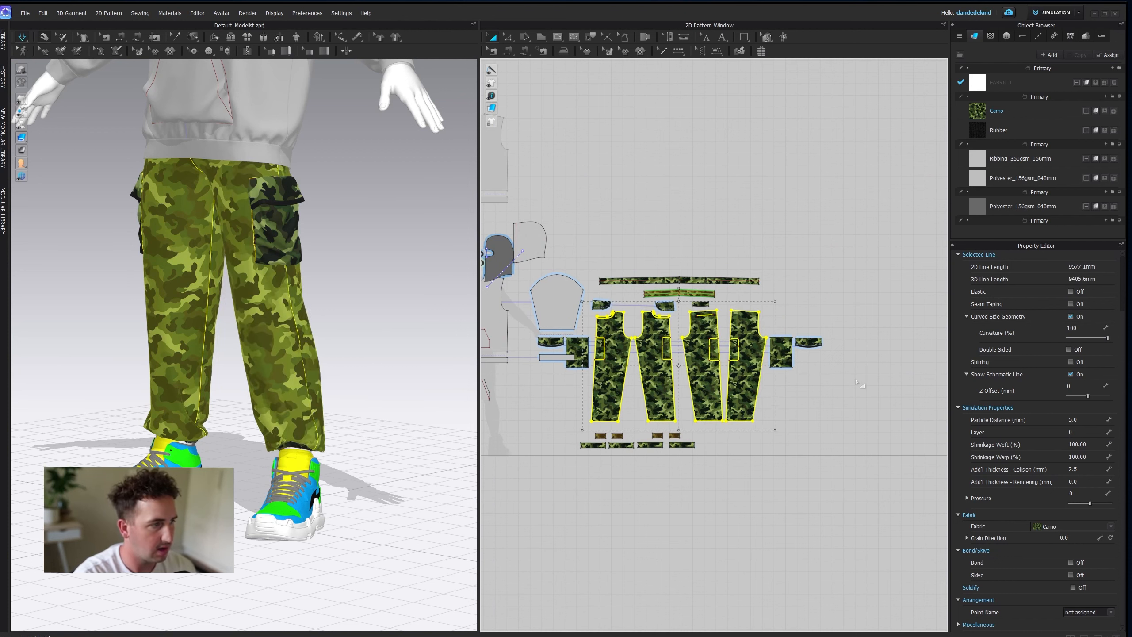
pyautogui.click(1088, 419)
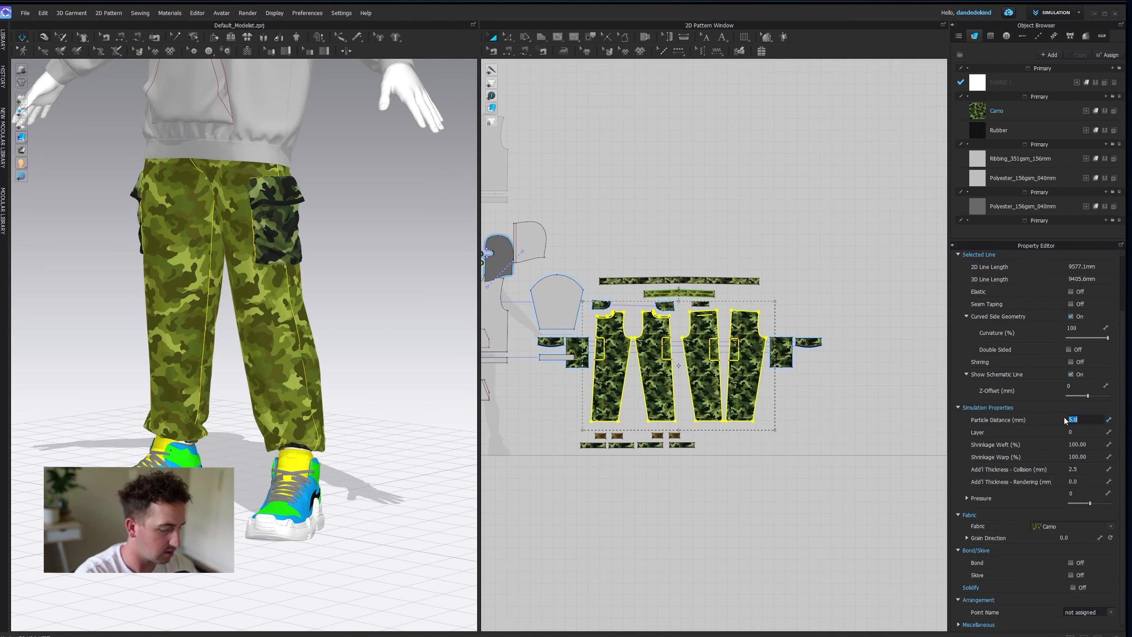
pyautogui.write('8')
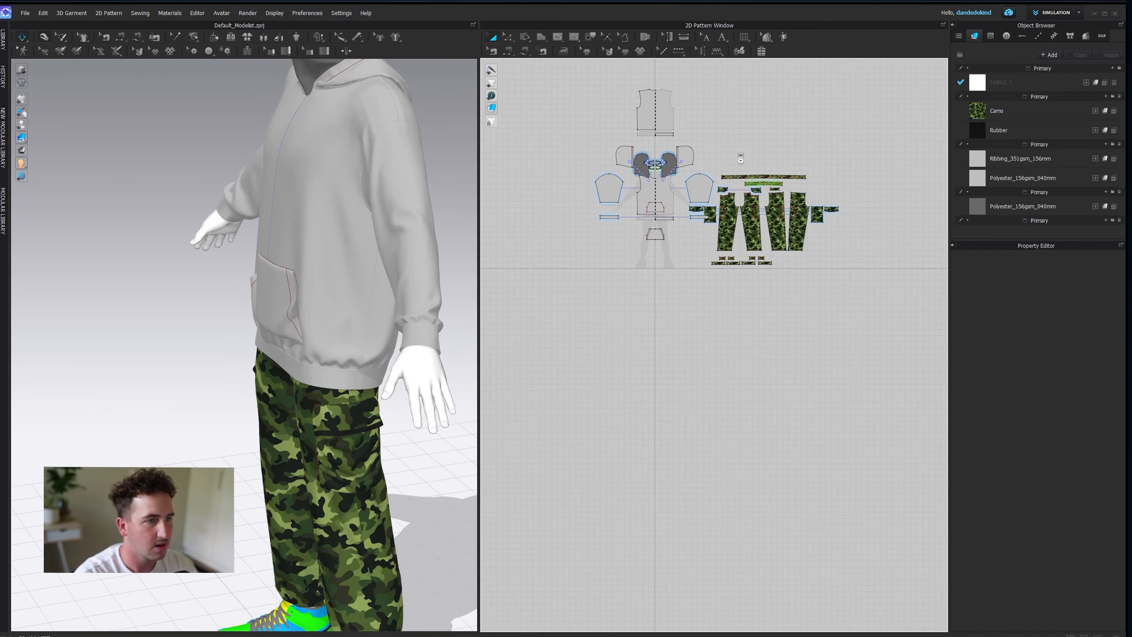
# - Move all the ski mask patterns off the hoodie pieces into the empty area above the trouser patterns
pyautogui.scroll(2, 671, 166)
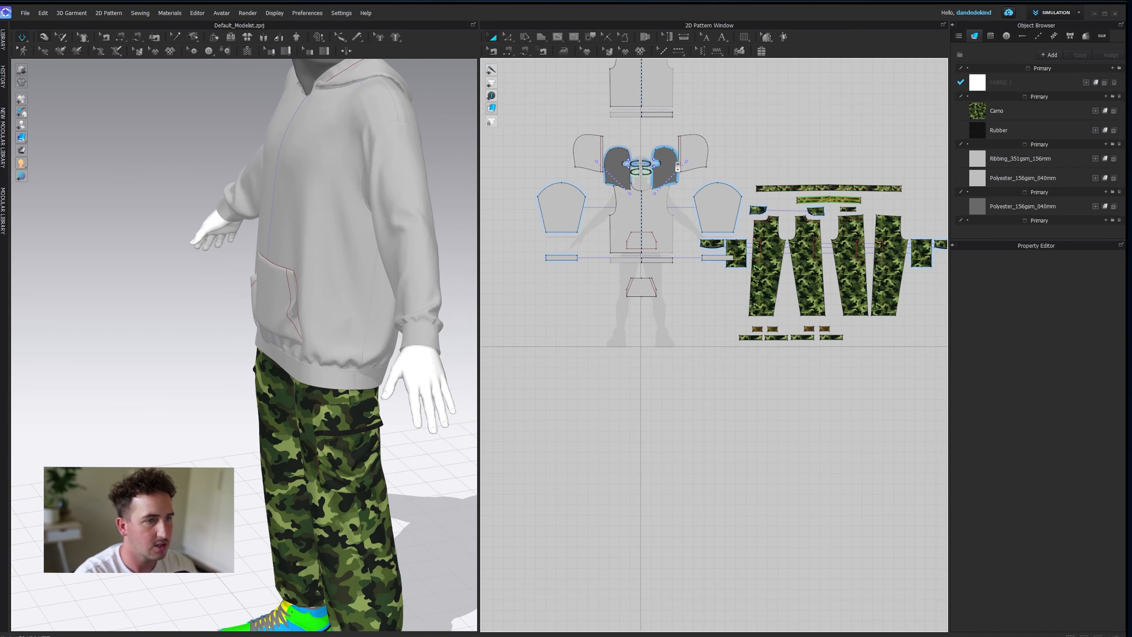
pyautogui.click(677, 168)
pyautogui.scroll(2, 639, 166)
pyautogui.scroll(3, 637, 166)
pyautogui.keyDown('shift'); pyautogui.click(632, 166); pyautogui.keyUp('shift')
pyautogui.keyDown('shift'); pyautogui.click(662, 145); pyautogui.keyUp('shift')
pyautogui.keyDown('shift'); pyautogui.click(577, 130); pyautogui.keyUp('shift')
pyautogui.keyDown('shift'); pyautogui.click(662, 175); pyautogui.keyUp('shift')
pyautogui.scroll(-6, 785, 190)
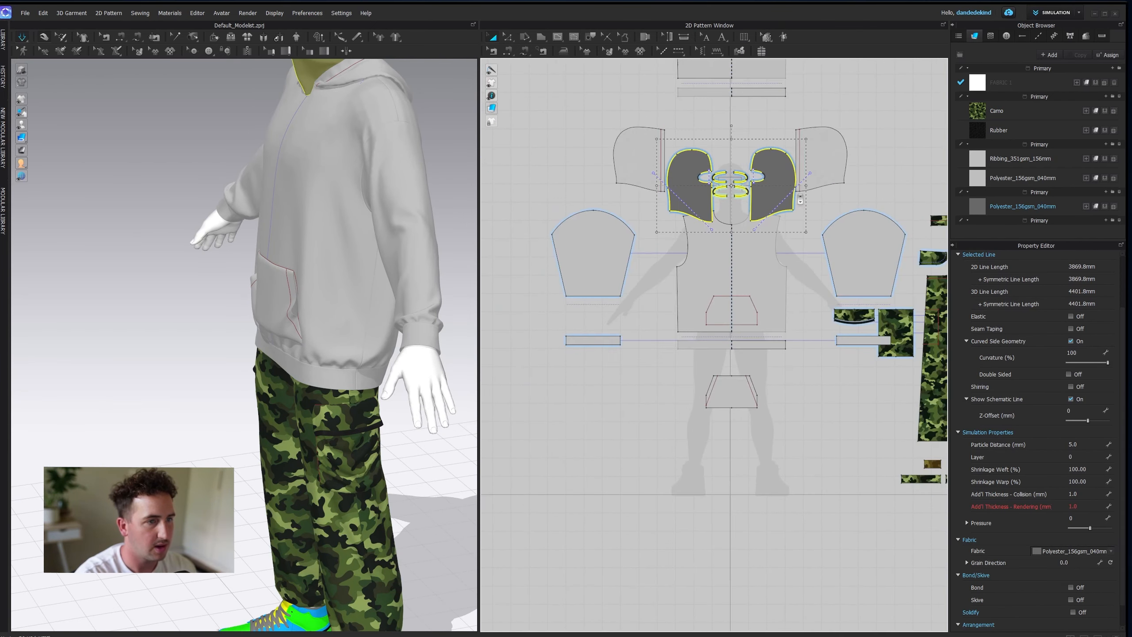
pyautogui.moveTo(803, 196); pyautogui.dragTo(705, 250, button='middle')
pyautogui.moveTo(675, 239); pyautogui.dragTo(888, 171)
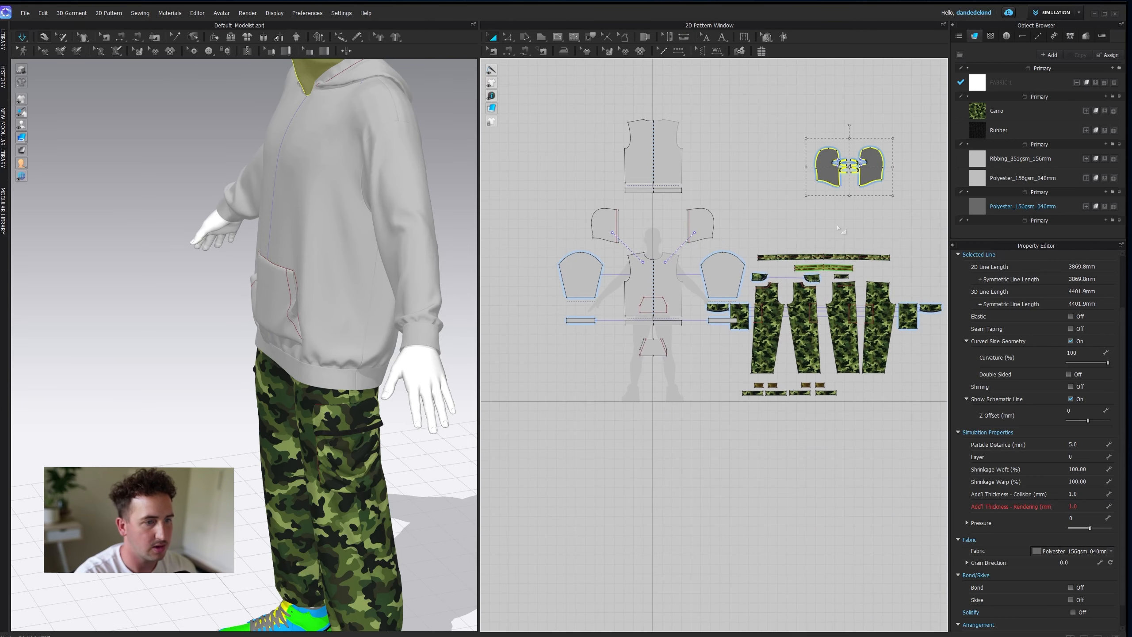
# - Shift the camo trouser patterns sideways in the 2D layout, away from the hoodie's sleeve and cuff pieces
pyautogui.moveTo(819, 301); pyautogui.dragTo(736, 245, button='middle')
pyautogui.moveTo(610, 250); pyautogui.dragTo(663, 253, button='middle')
pyautogui.click(681, 232)
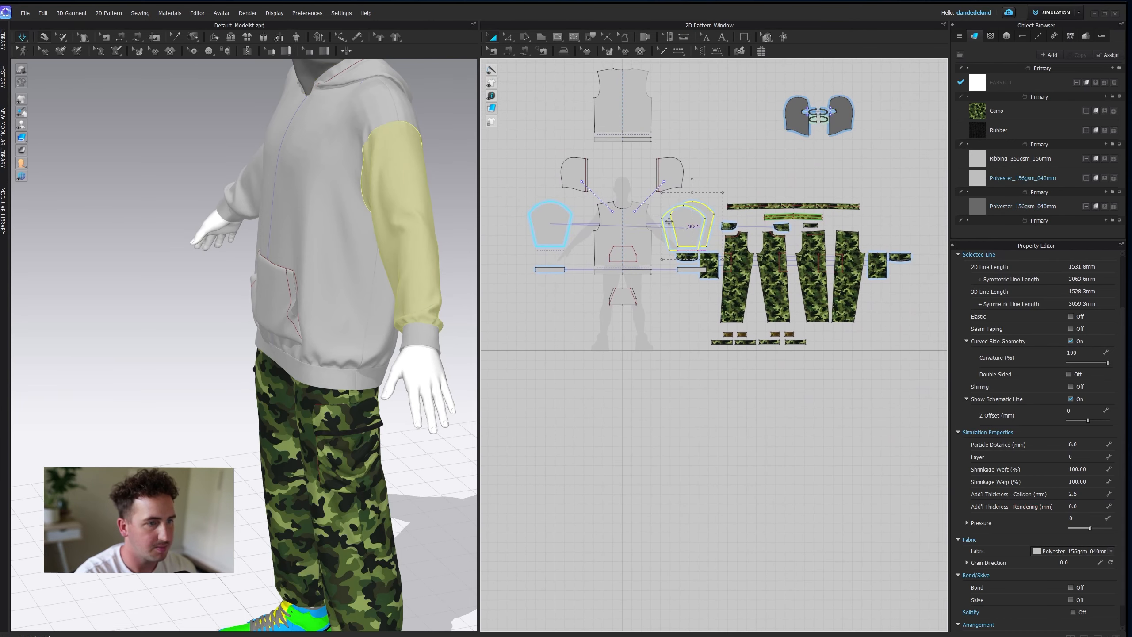
pyautogui.click(681, 268)
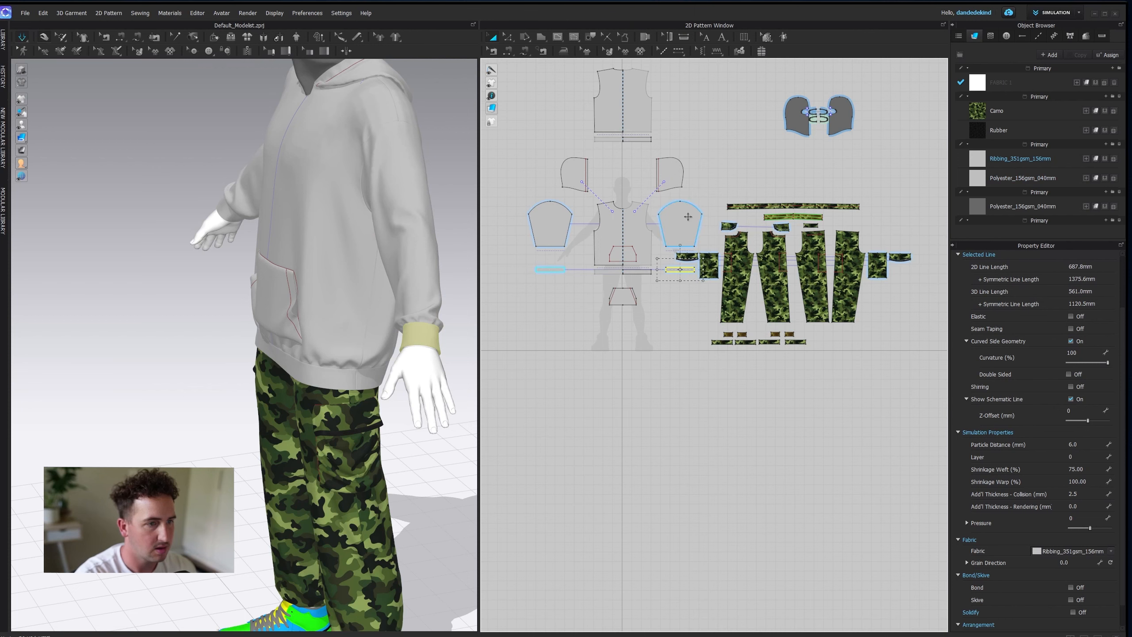
pyautogui.click(688, 257)
pyautogui.keyDown('shift'); pyautogui.click(709, 266); pyautogui.keyUp('shift')
pyautogui.moveTo(921, 185); pyautogui.dragTo(732, 342)
pyautogui.moveTo(752, 278); pyautogui.dragTo(808, 278)
pyautogui.click(747, 248)
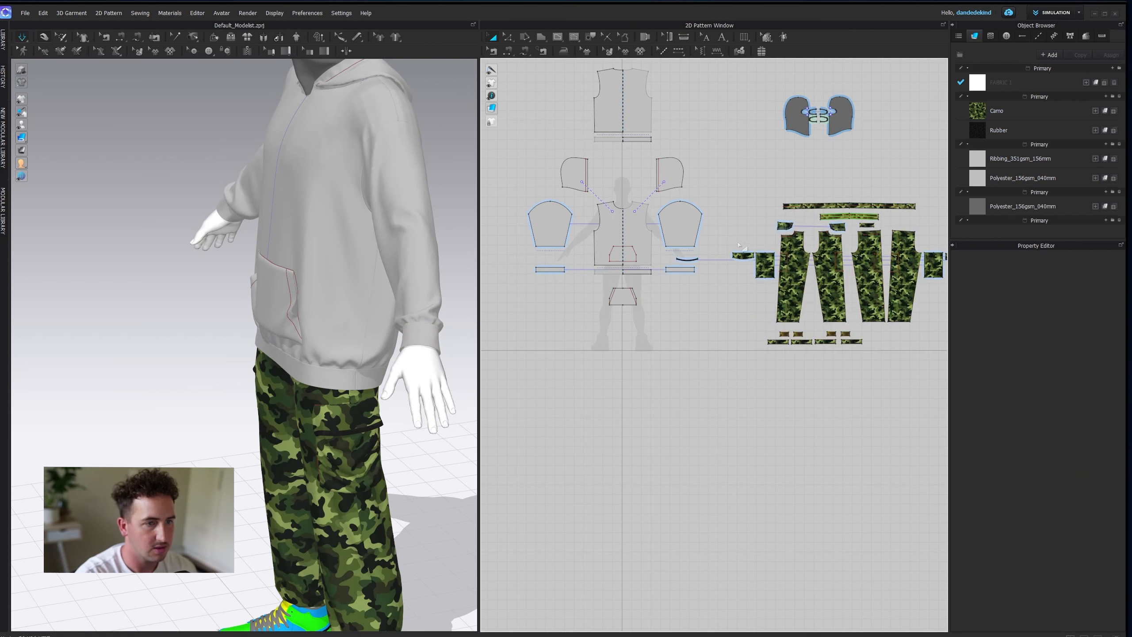
pyautogui.scroll(-3, 746, 248)
pyautogui.moveTo(740, 201); pyautogui.dragTo(732, 270, button='middle')
# - Save the project as Main_Tpose in the Project-Files folder
pyautogui.click(30, 15)
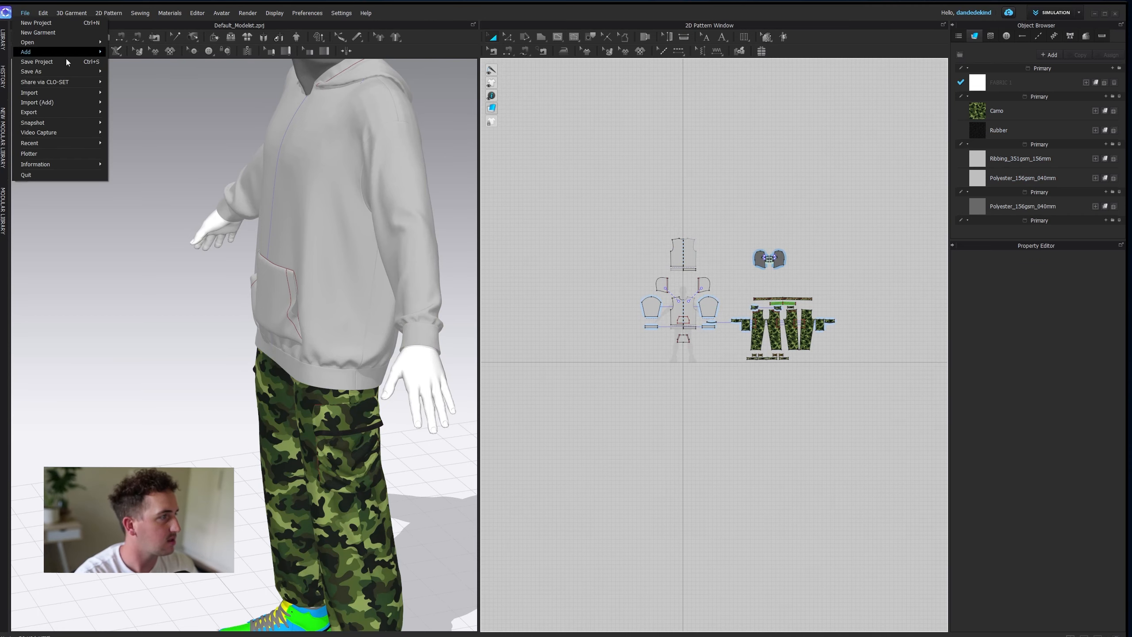
pyautogui.click(121, 72)
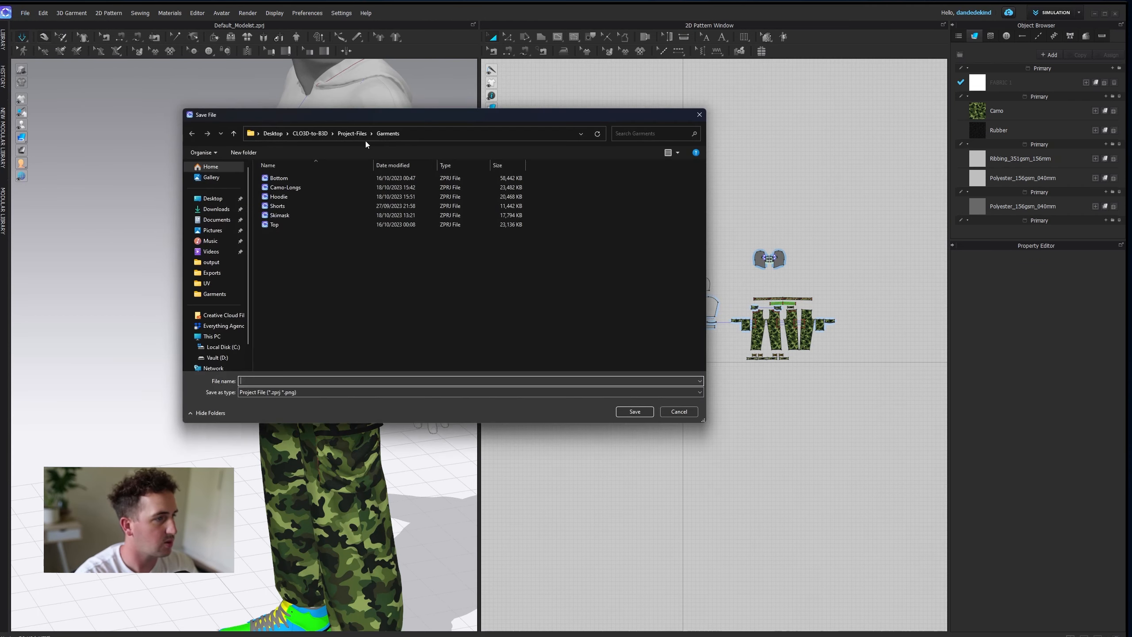
pyautogui.write('Main_Tpos')
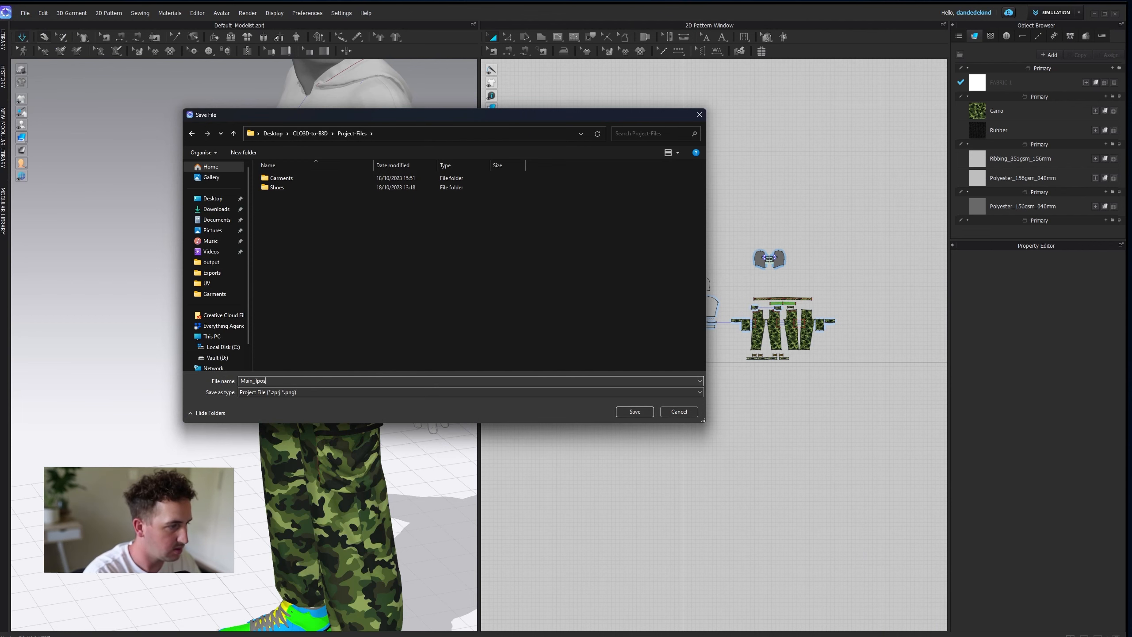
pyautogui.press('Return')
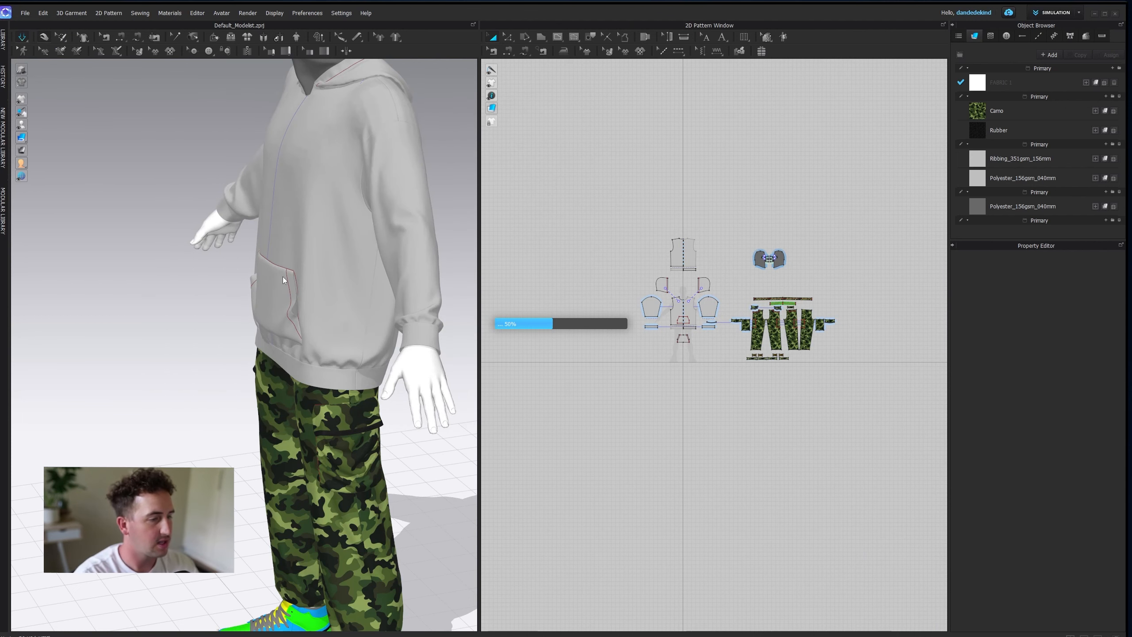
# - Save a second copy of the project as Main_Animation in the Project-Files folder
pyautogui.moveTo(287, 290); pyautogui.dragTo(351, 277, button='right')
pyautogui.click(25, 13)
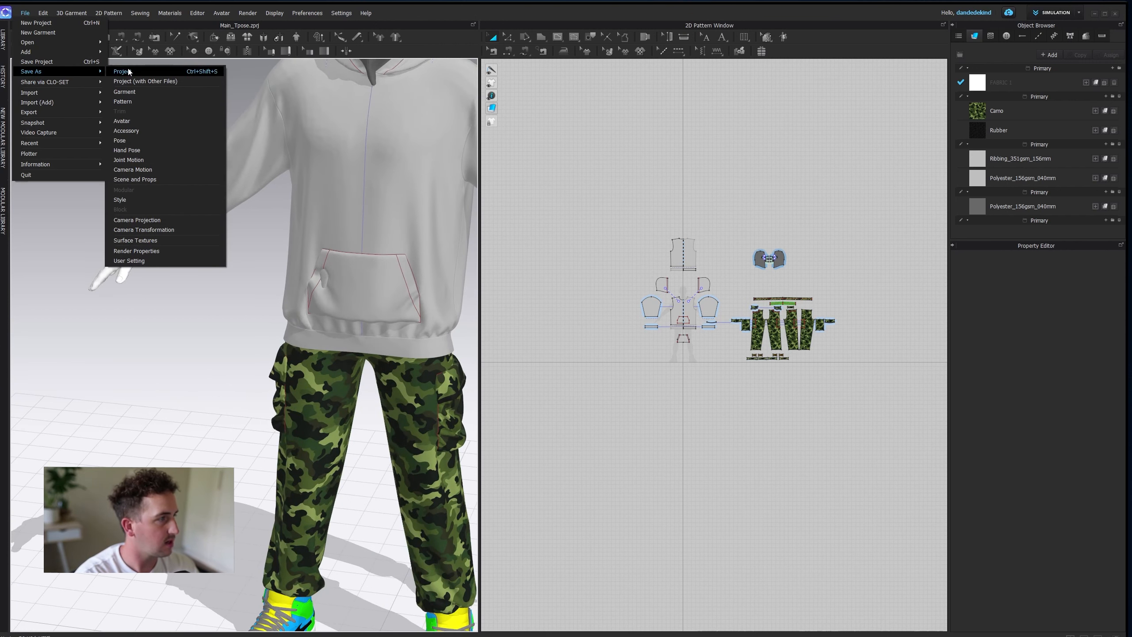
pyautogui.click(125, 72)
pyautogui.click(294, 207)
pyautogui.click(282, 381)
pyautogui.write('Main_Animation')
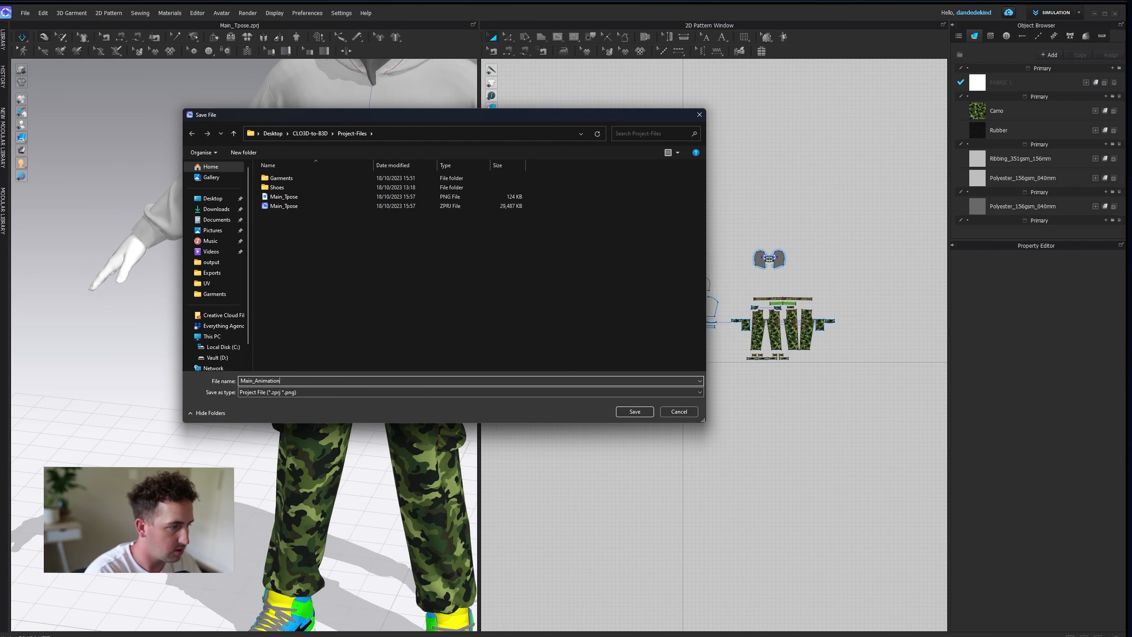
pyautogui.click(644, 413)
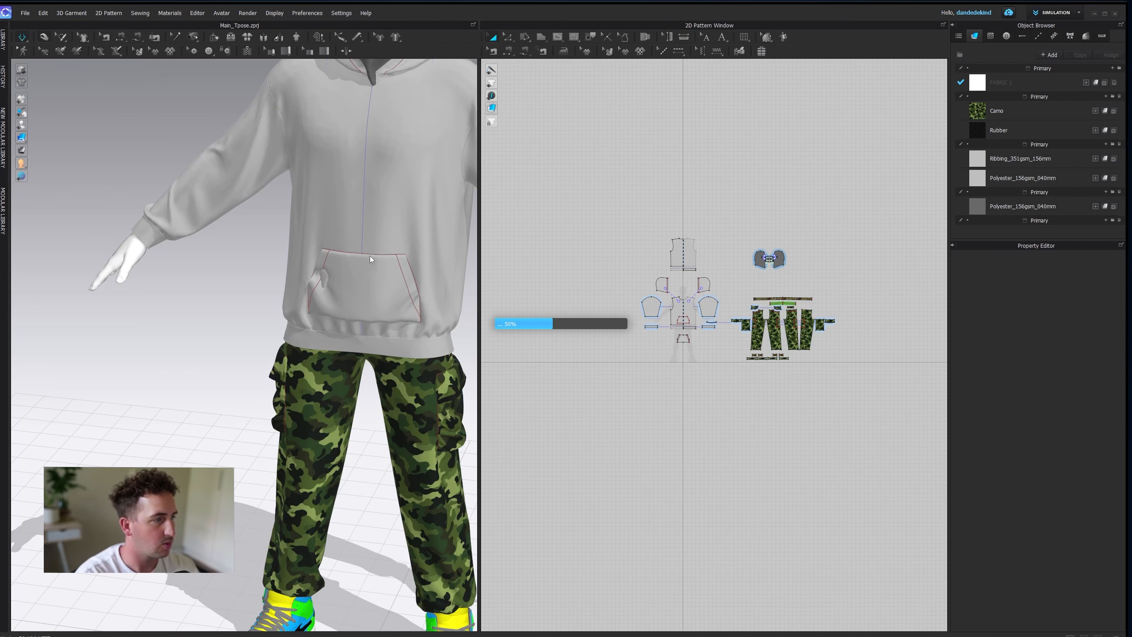
# - Examine the dressed avatar from the front and side, checking the hoodie's pocket and the overall fit
pyautogui.moveTo(375, 266); pyautogui.dragTo(335, 332, button='right')
pyautogui.click(333, 330)
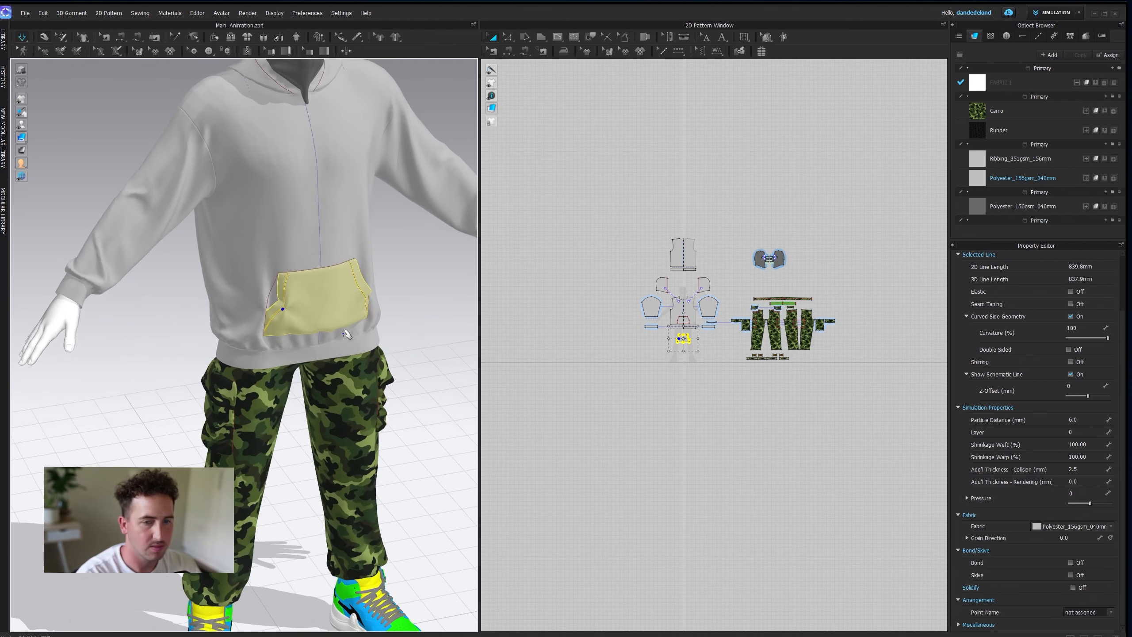
pyautogui.moveTo(419, 341); pyautogui.dragTo(401, 379, button='middle')
pyautogui.click(402, 379)
pyautogui.moveTo(399, 372); pyautogui.dragTo(387, 343, button='right')
pyautogui.moveTo(386, 344); pyautogui.dragTo(351, 343, button='middle')
pyautogui.moveTo(352, 342); pyautogui.dragTo(177, 352, button='right')
pyautogui.moveTo(177, 352); pyautogui.dragTo(271, 314, button='middle')
pyautogui.scroll(-4, 303, 330)
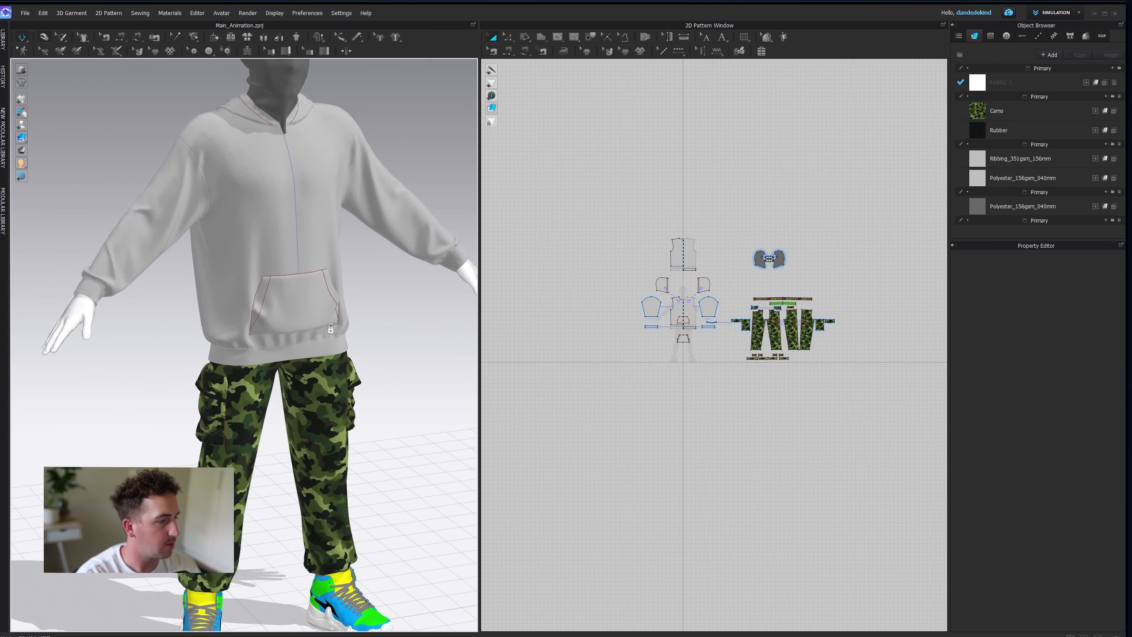
pyautogui.moveTo(377, 369); pyautogui.dragTo(354, 370, button='right')
pyautogui.moveTo(354, 370); pyautogui.dragTo(357, 441, button='middle')
pyautogui.moveTo(358, 441); pyautogui.dragTo(363, 420, button='right')
pyautogui.moveTo(287, 265); pyautogui.dragTo(384, 295, button='right')
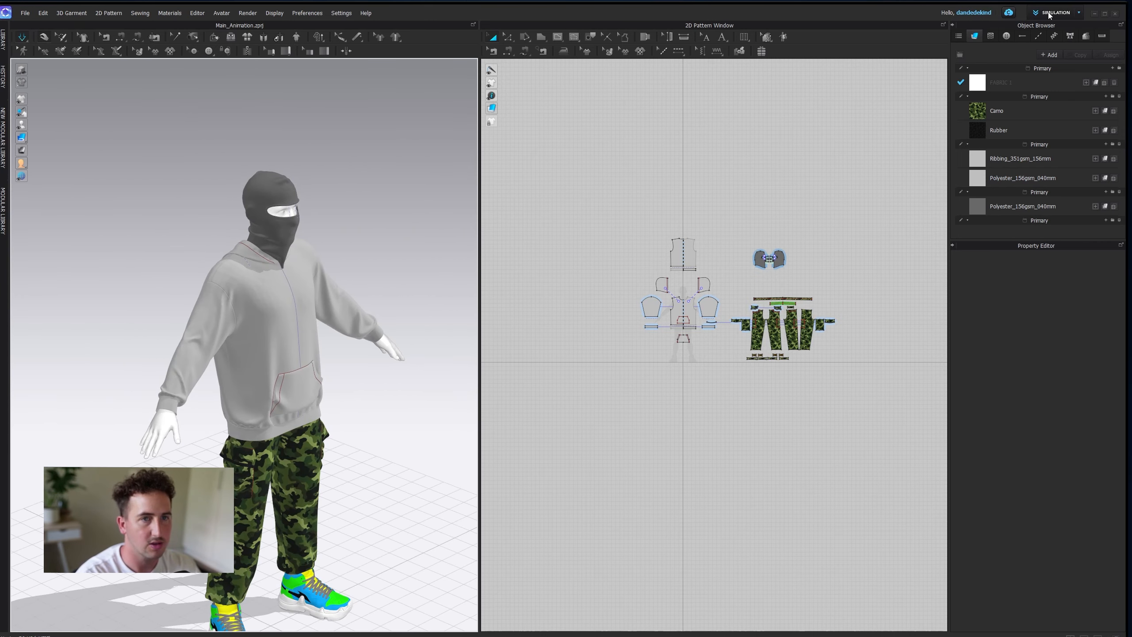
# - Switch to the UV Editor workspace and reset the garment UVs to the 2D pattern arrangement
pyautogui.click(1063, 13)
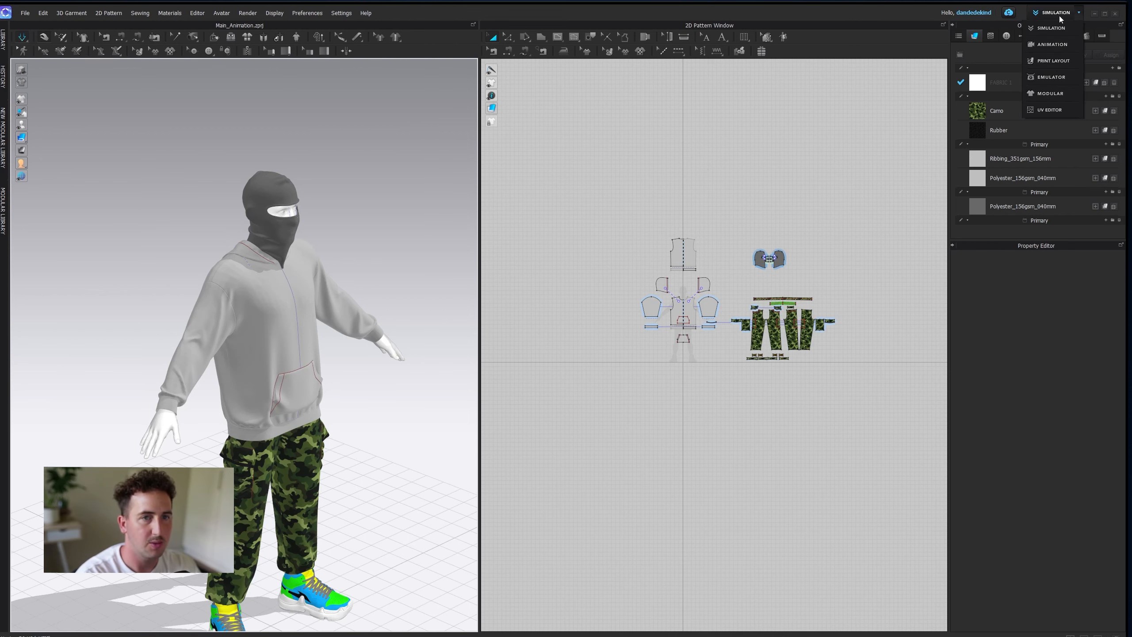
pyautogui.click(1050, 109)
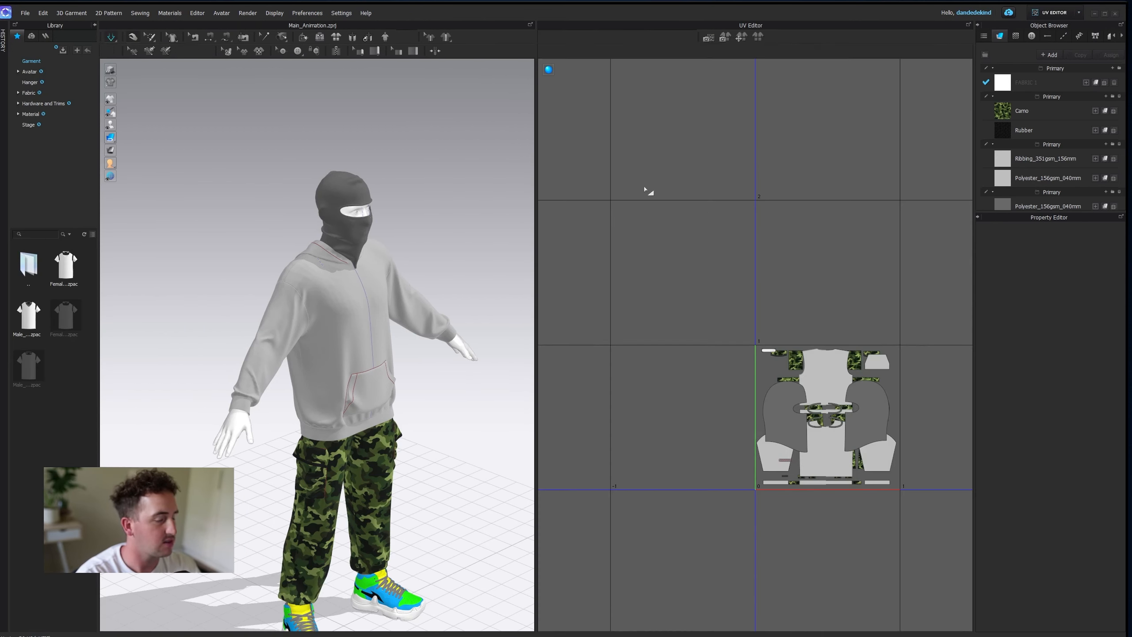
pyautogui.scroll(-1, 751, 253)
pyautogui.rightClick(702, 213)
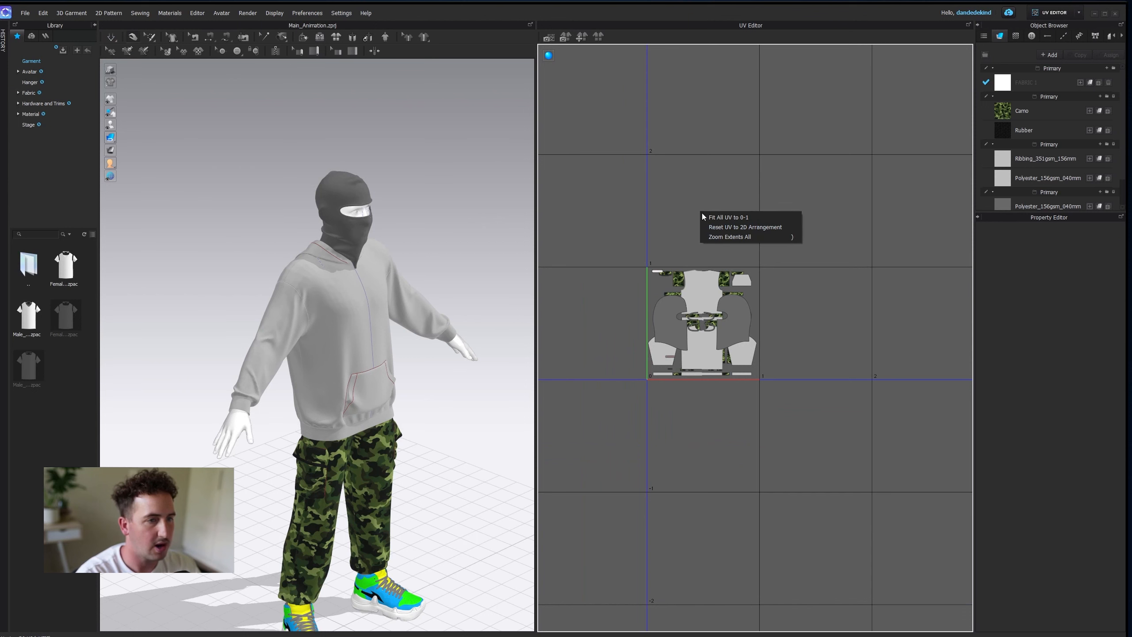
pyautogui.click(769, 227)
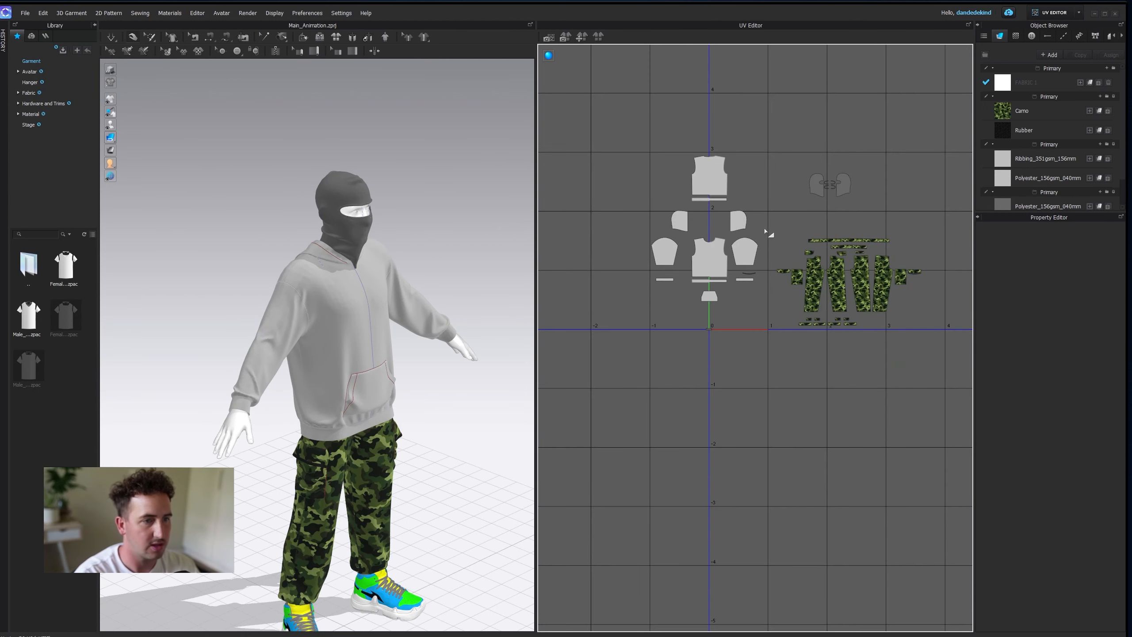
# - Move the curved Rubber piece near the hoodie's sleeve onto the matching camo pocket flap among the trouser UVs
pyautogui.scroll(2, 762, 248)
pyautogui.click(739, 288)
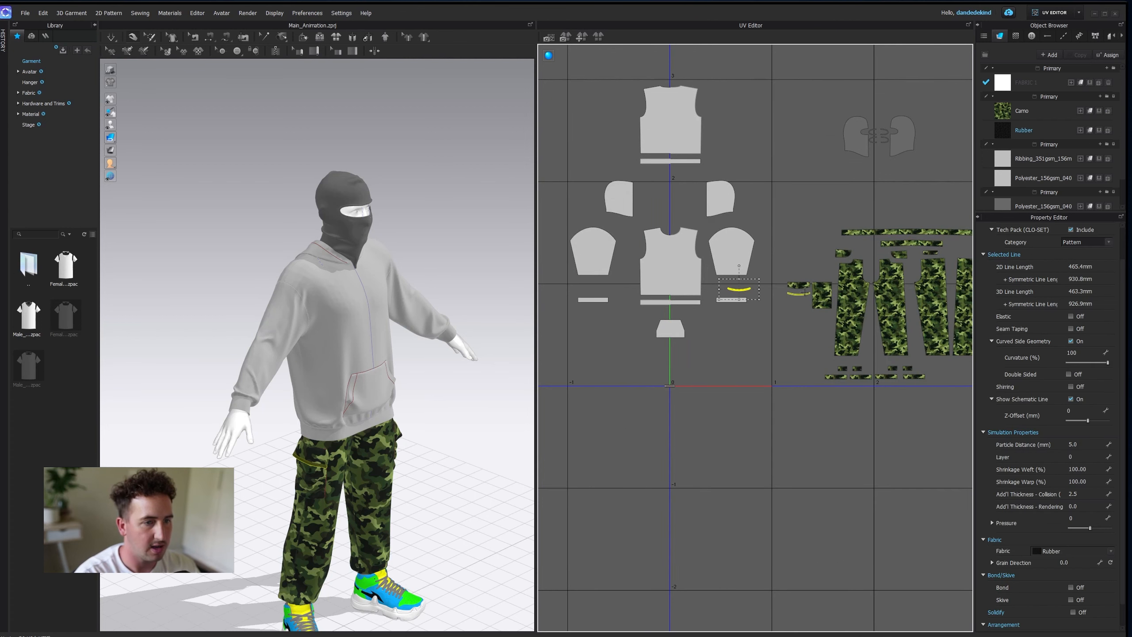
pyautogui.moveTo(806, 290); pyautogui.dragTo(806, 291)
pyautogui.moveTo(856, 185); pyautogui.dragTo(777, 190, button='middle')
pyautogui.scroll(-2, 899, 223)
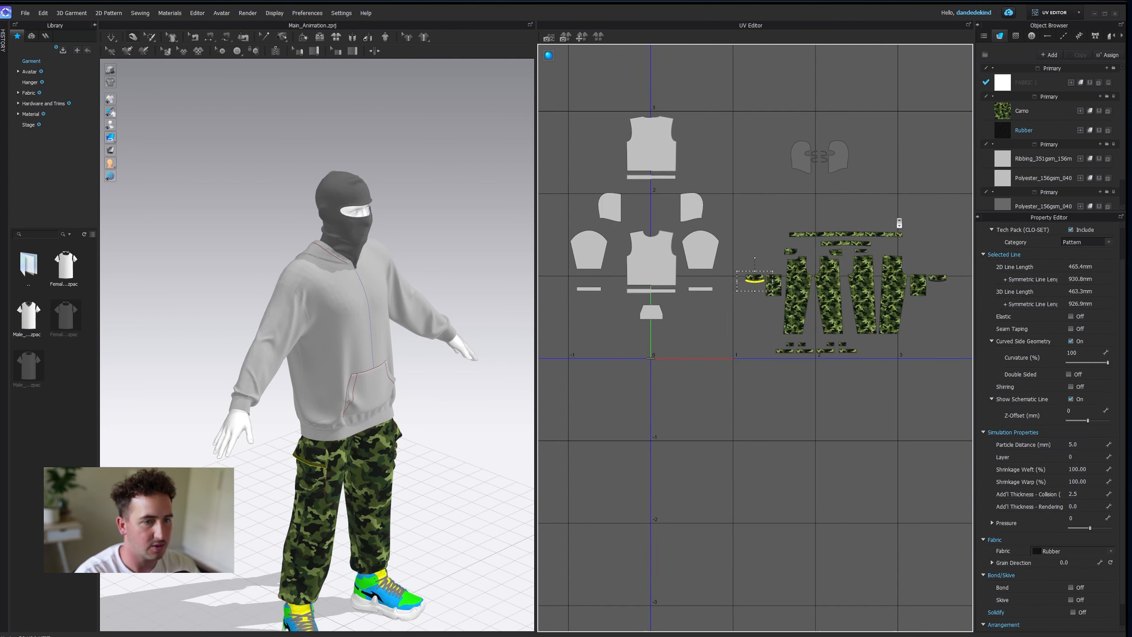
pyautogui.scroll(-1, 856, 230)
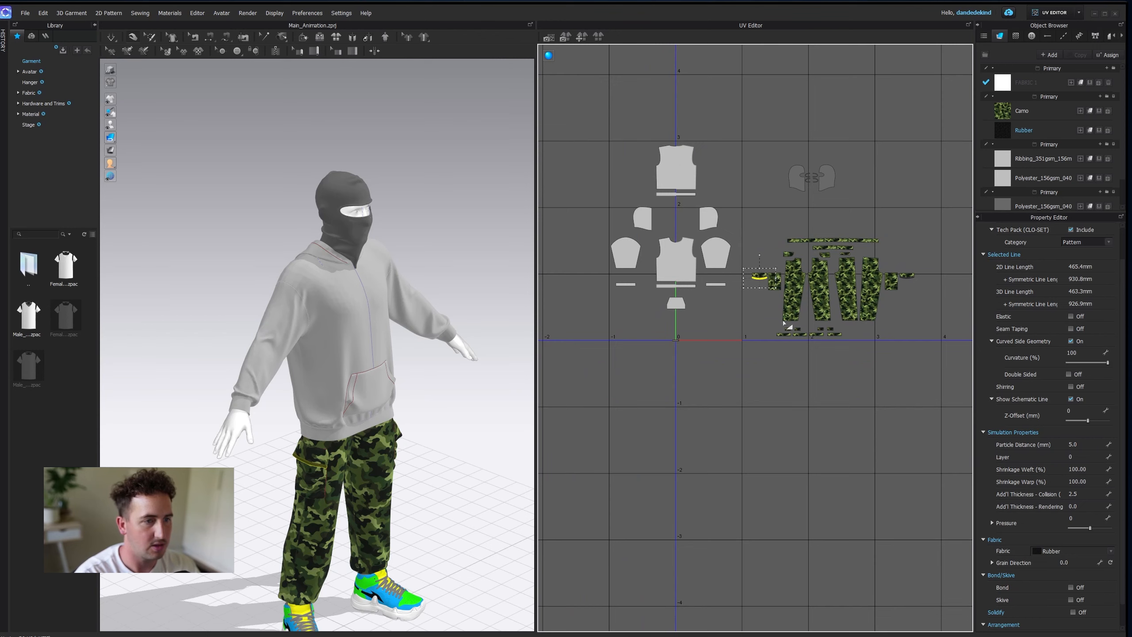
# - Scale all UV pieces down together and move the hoodie pieces into the first UV tile
pyautogui.scroll(-2, 909, 167)
pyautogui.click(957, 113)
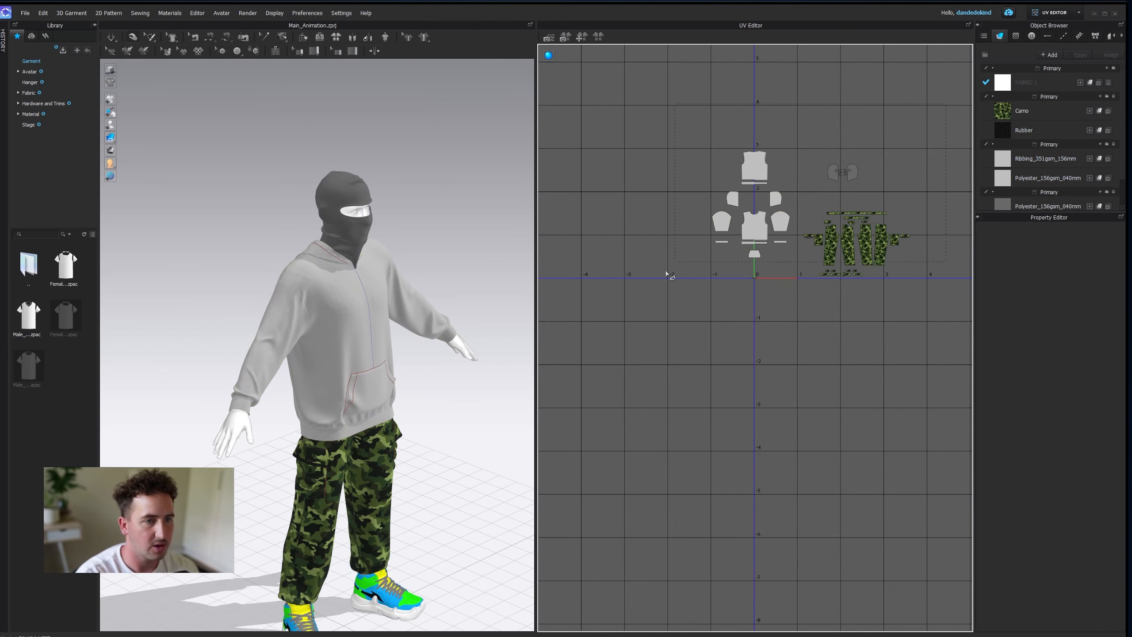
pyautogui.hotkey('ctrl', 'a')
pyautogui.moveTo(703, 143); pyautogui.dragTo(815, 215)
pyautogui.scroll(2, 865, 269)
pyautogui.moveTo(707, 200); pyautogui.dragTo(815, 339)
pyautogui.moveTo(799, 288); pyautogui.dragTo(678, 285)
# - Move the hoodie's kangaroo pocket and the front body panel with its hem band down within the first UV tile
pyautogui.scroll(4, 678, 286)
pyautogui.click(638, 402)
pyautogui.moveTo(657, 404); pyautogui.dragTo(652, 403)
pyautogui.moveTo(697, 382); pyautogui.dragTo(795, 416, button='middle')
pyautogui.moveTo(740, 366); pyautogui.dragTo(745, 407)
pyautogui.click(750, 320)
pyautogui.keyDown('shift'); pyautogui.click(752, 330); pyautogui.keyUp('shift')
pyautogui.moveTo(761, 308); pyautogui.dragTo(766, 363)
# - Move both hoodie sleeves and their cuffs down to either side of the front body panel
pyautogui.moveTo(815, 330); pyautogui.dragTo(815, 416)
pyautogui.moveTo(815, 276); pyautogui.dragTo(815, 382)
pyautogui.moveTo(650, 329); pyautogui.dragTo(661, 415)
pyautogui.moveTo(647, 280); pyautogui.dragTo(657, 389)
# - Place the two hood pieces side by side above one sleeve, and the back panel with its hem band above the front
pyautogui.moveTo(672, 204); pyautogui.dragTo(637, 255)
pyautogui.moveTo(793, 206); pyautogui.dragTo(676, 257)
pyautogui.click(741, 158)
pyautogui.keyDown('shift'); pyautogui.click(740, 95); pyautogui.keyUp('shift')
pyautogui.moveTo(740, 96); pyautogui.dragTo(749, 210)
# - Enlarge the hoodie's UV pieces and stack both sleeves beneath the hood pieces, with the pocket set aside in a corner of the tile
pyautogui.moveTo(876, 168); pyautogui.dragTo(810, 247)
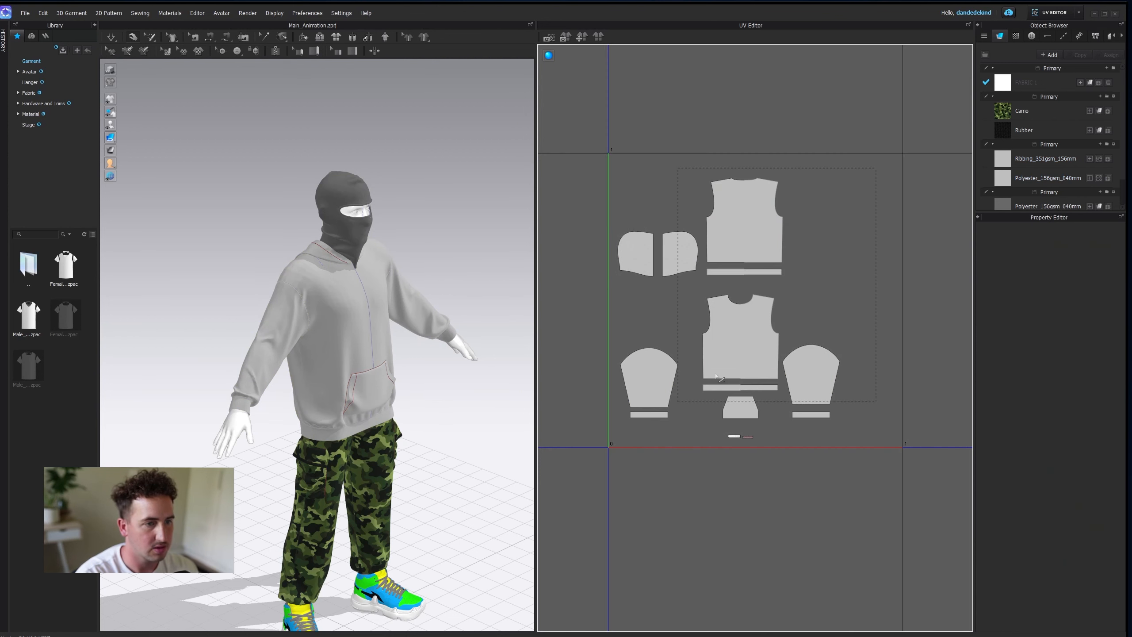
pyautogui.moveTo(785, 427); pyautogui.dragTo(783, 429)
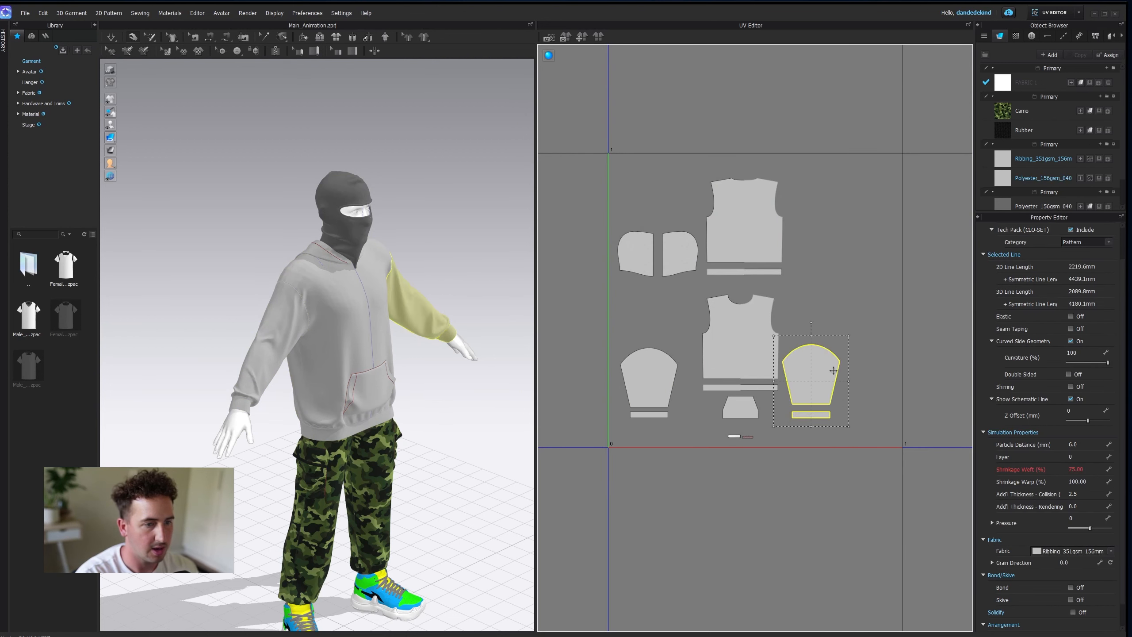
pyautogui.keyDown('shift'); pyautogui.moveTo(679, 243); pyautogui.dragTo(679, 217); pyautogui.keyUp('shift')
pyautogui.moveTo(826, 380); pyautogui.dragTo(901, 433)
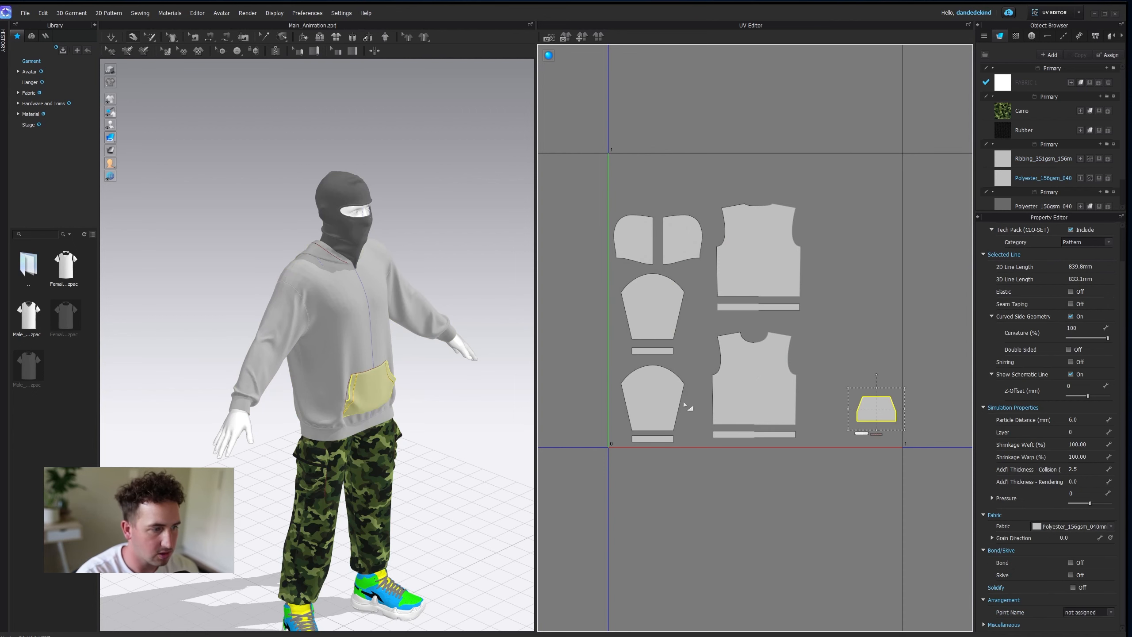
# - Check the pocket's placement on the 3D hoodie and position its UV piece at the matching spot on the front panel
pyautogui.scroll(2, 443, 429)
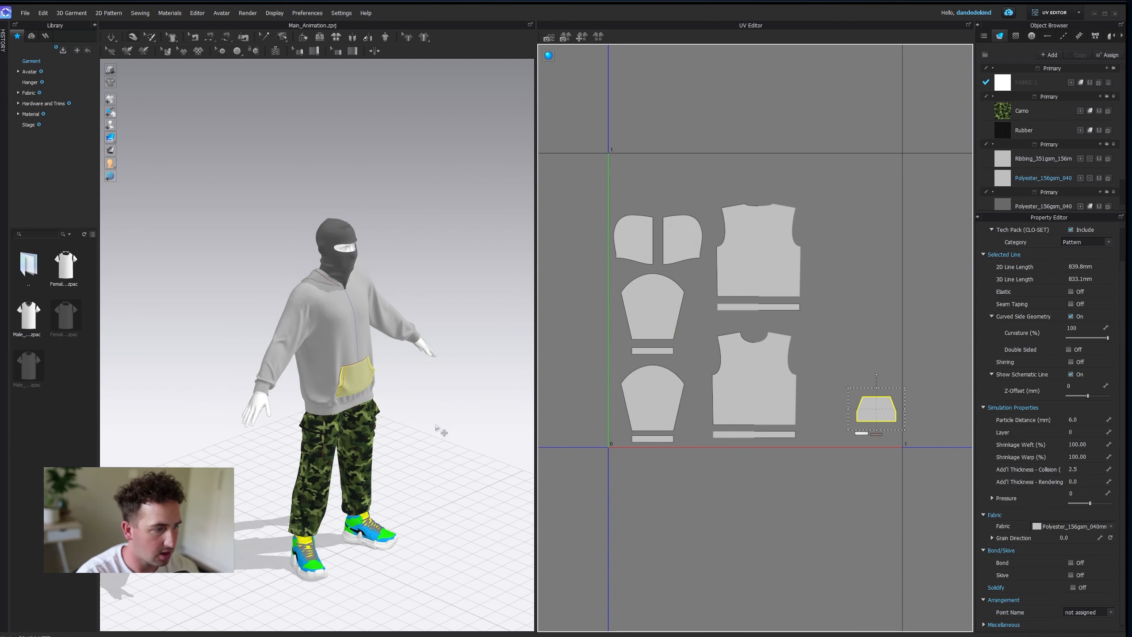
pyautogui.scroll(-4, 443, 429)
pyautogui.moveTo(442, 430); pyautogui.dragTo(404, 381, button='right')
pyautogui.moveTo(404, 381); pyautogui.dragTo(399, 374, button='middle')
pyautogui.scroll(5, 399, 374)
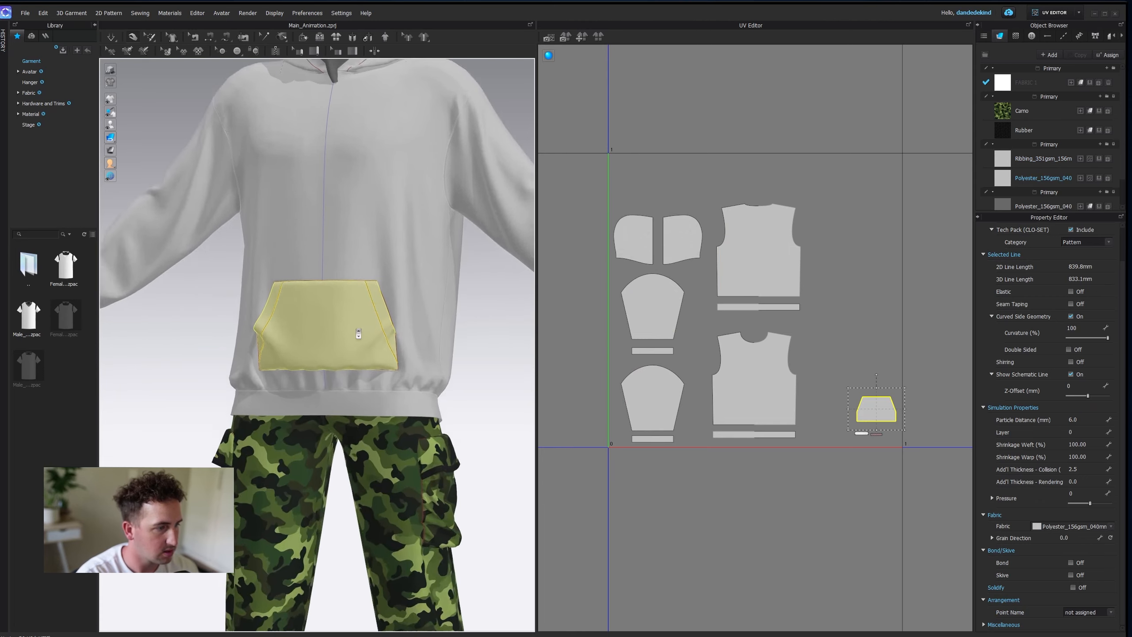
pyautogui.click(873, 415)
pyautogui.moveTo(873, 415); pyautogui.dragTo(751, 410)
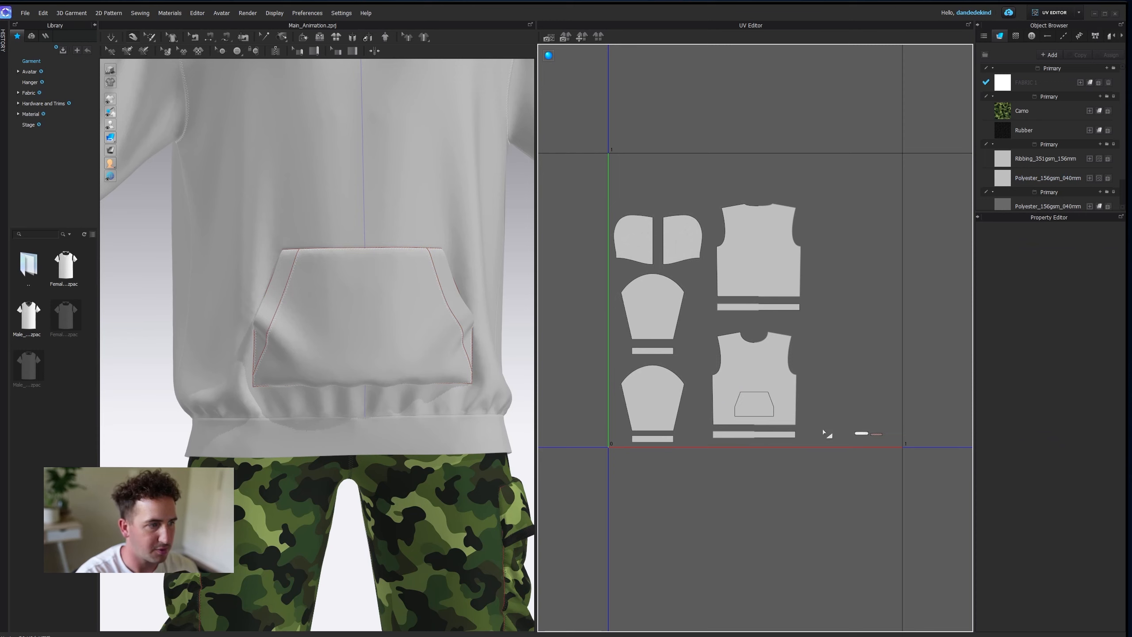
# - Scale the hoodie's UV pieces up to fill most of the first UV tile
pyautogui.hotkey('ctrl', 'a')
pyautogui.moveTo(891, 200); pyautogui.dragTo(938, 158)
pyautogui.moveTo(875, 404); pyautogui.dragTo(869, 437)
pyautogui.click(867, 394)
# - Move the camo trouser UV pieces into the second UV tile
pyautogui.scroll(-8, 856, 364)
pyautogui.moveTo(918, 350); pyautogui.dragTo(723, 395, button='middle')
pyautogui.scroll(-1, 724, 393)
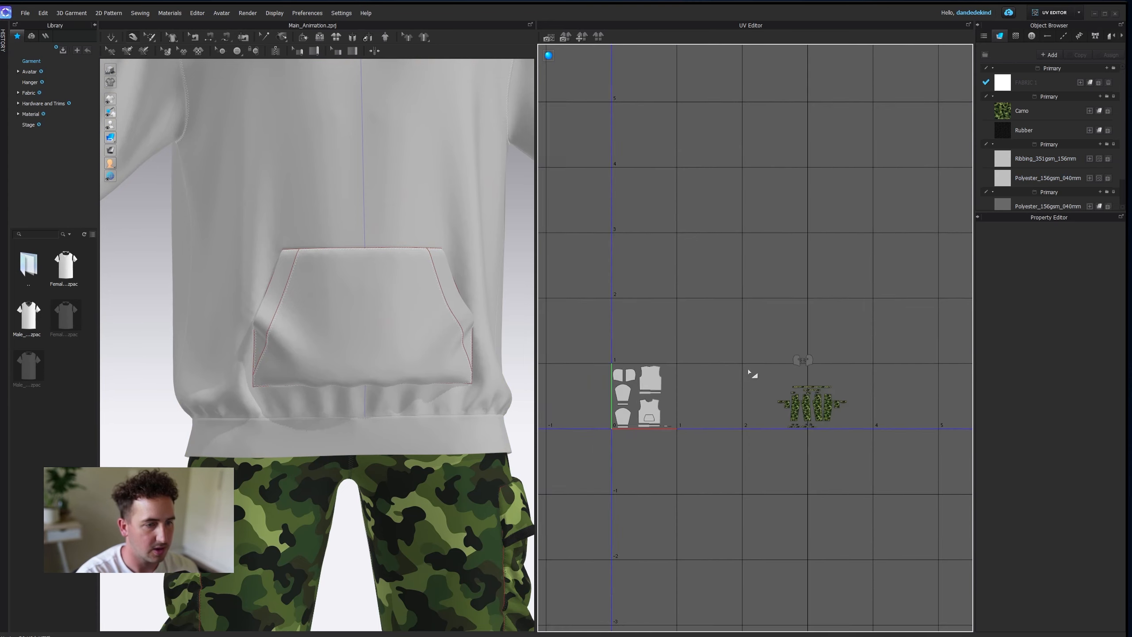
pyautogui.scroll(3, 753, 375)
pyautogui.moveTo(789, 392); pyautogui.dragTo(692, 419)
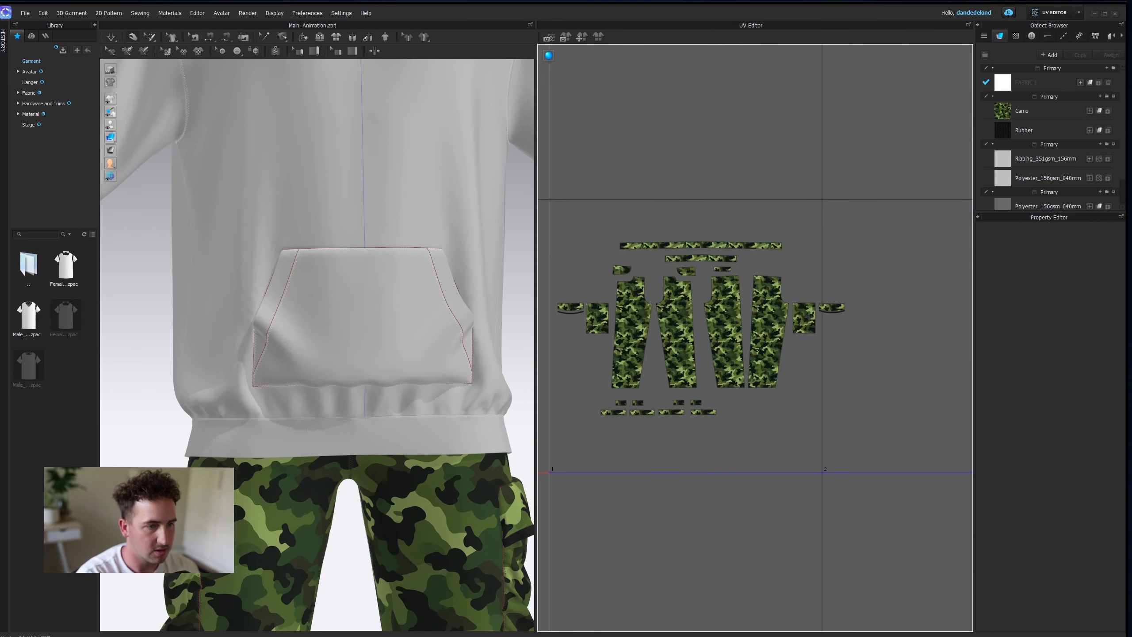
# - Tuck the cargo pockets and flaps closer around the trouser legs and enlarge the trouser UVs to fill the second tile
pyautogui.moveTo(809, 318); pyautogui.dragTo(773, 402)
pyautogui.moveTo(553, 287); pyautogui.dragTo(594, 382)
pyautogui.moveTo(841, 233); pyautogui.dragTo(603, 446)
pyautogui.moveTo(582, 384); pyautogui.dragTo(574, 387)
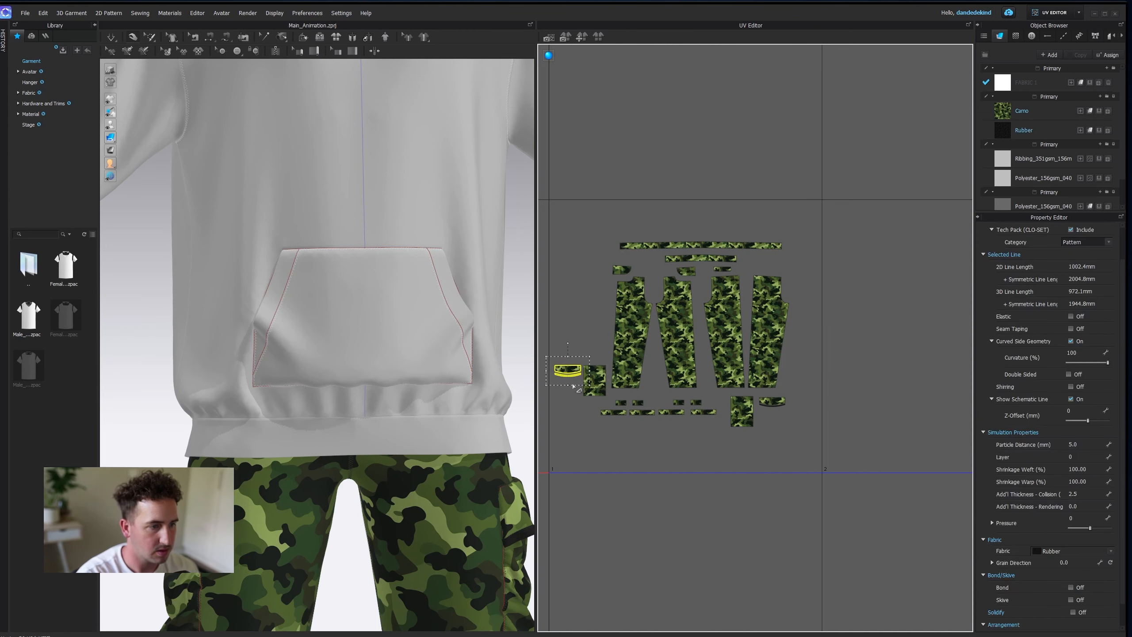
pyautogui.moveTo(592, 347); pyautogui.dragTo(592, 352)
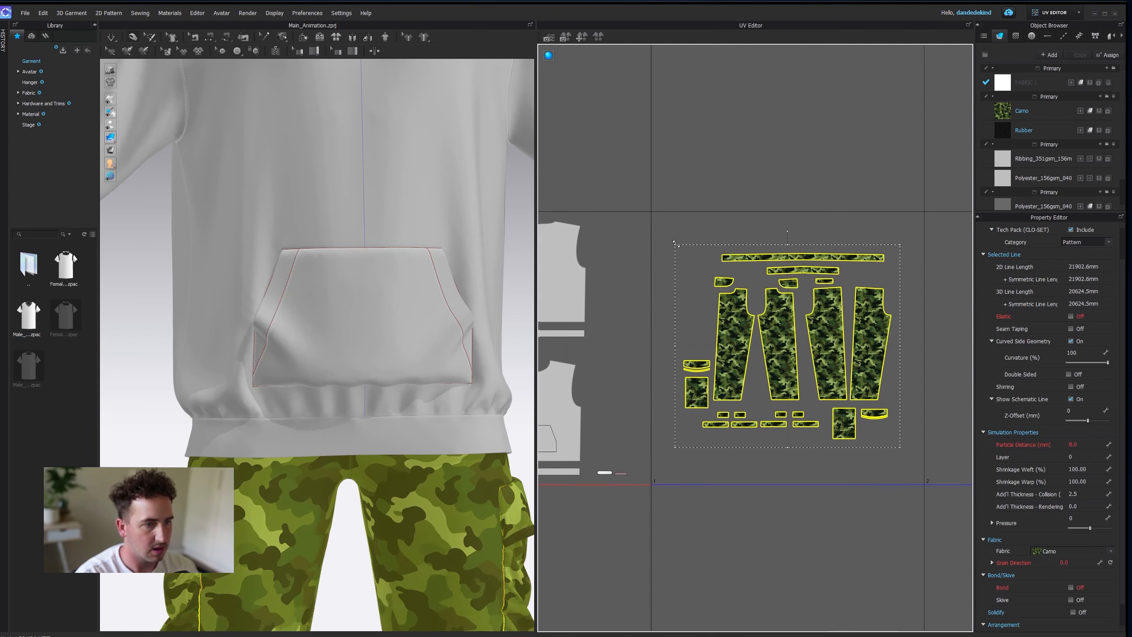
pyautogui.moveTo(675, 243); pyautogui.dragTo(665, 237)
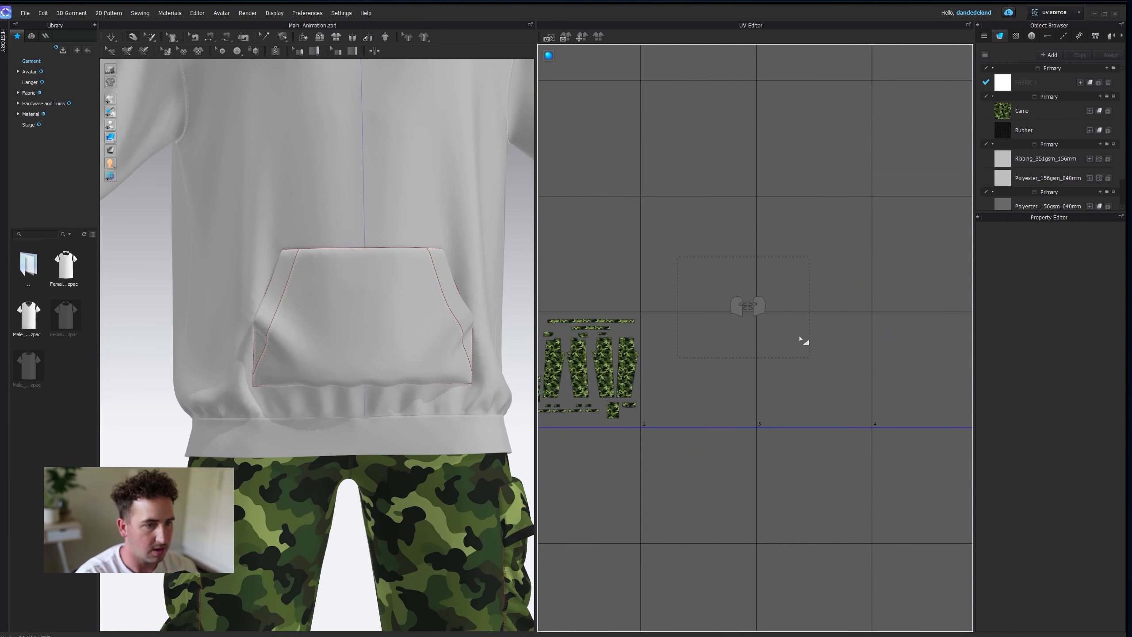
# - Enlarge the ski mask UV pieces and place them inside the third UV tile
pyautogui.moveTo(800, 339); pyautogui.dragTo(796, 334)
pyautogui.moveTo(758, 308); pyautogui.dragTo(753, 410)
pyautogui.click(814, 397)
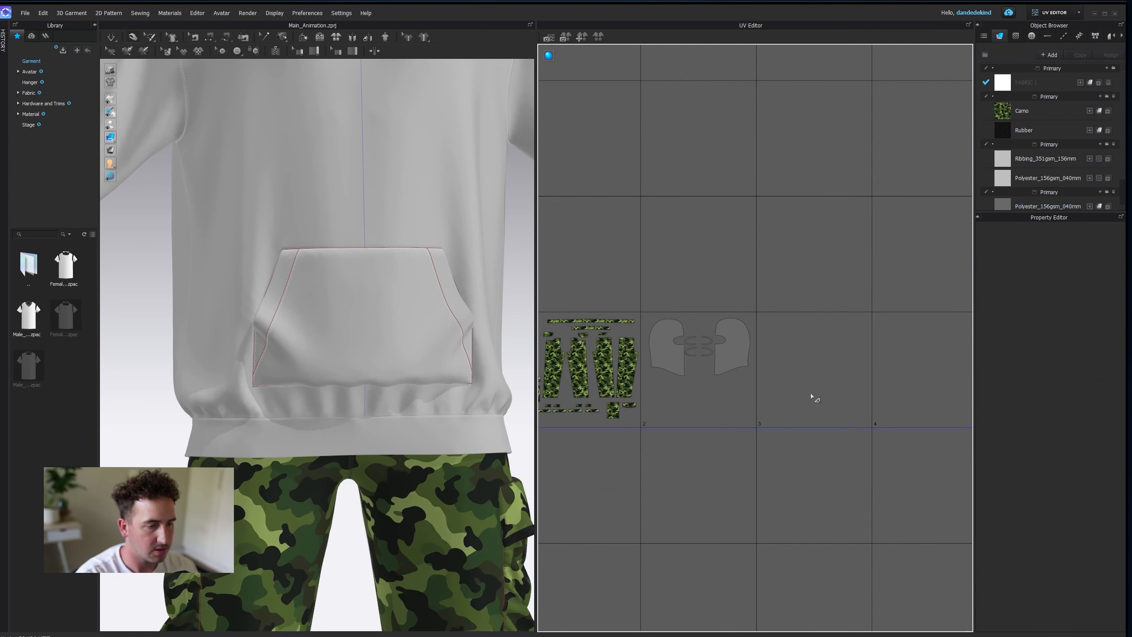
# - Save the project with the new UV layout and return to the Simulation workspace
pyautogui.moveTo(814, 404); pyautogui.dragTo(955, 369, button='middle')
pyautogui.scroll(-3, 832, 411)
pyautogui.click(23, 13)
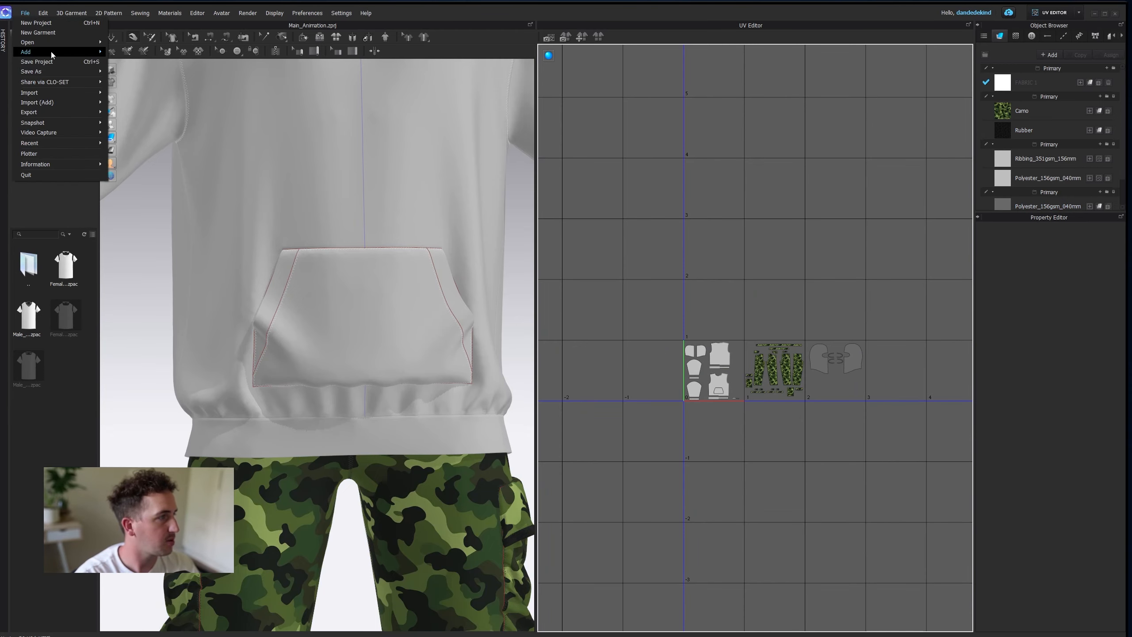
pyautogui.click(53, 62)
pyautogui.click(1055, 12)
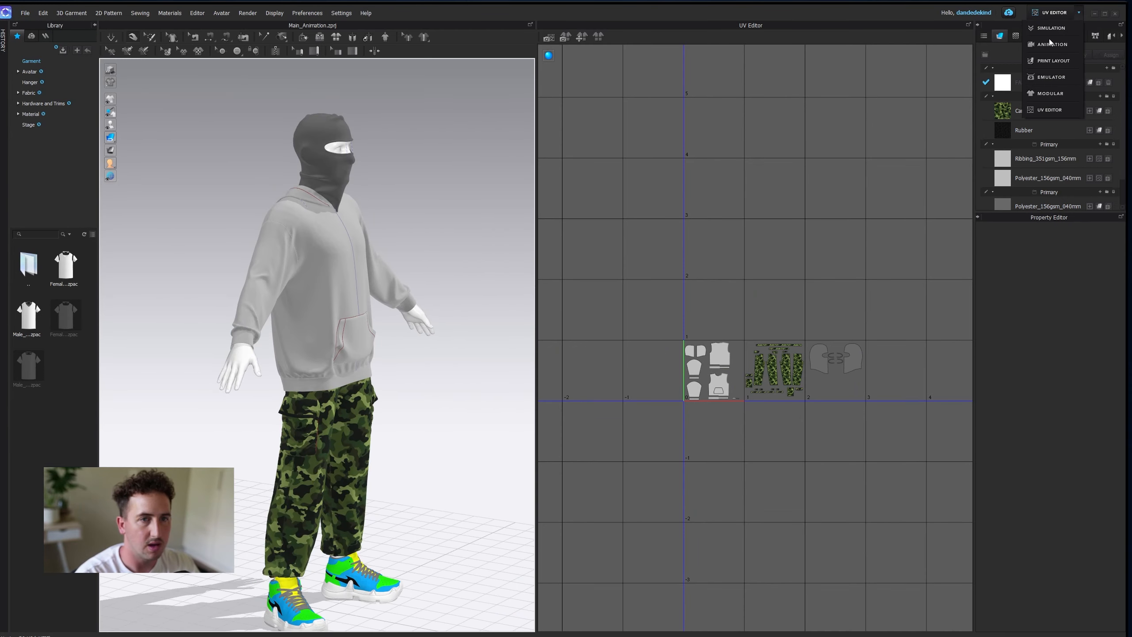
pyautogui.click(1051, 28)
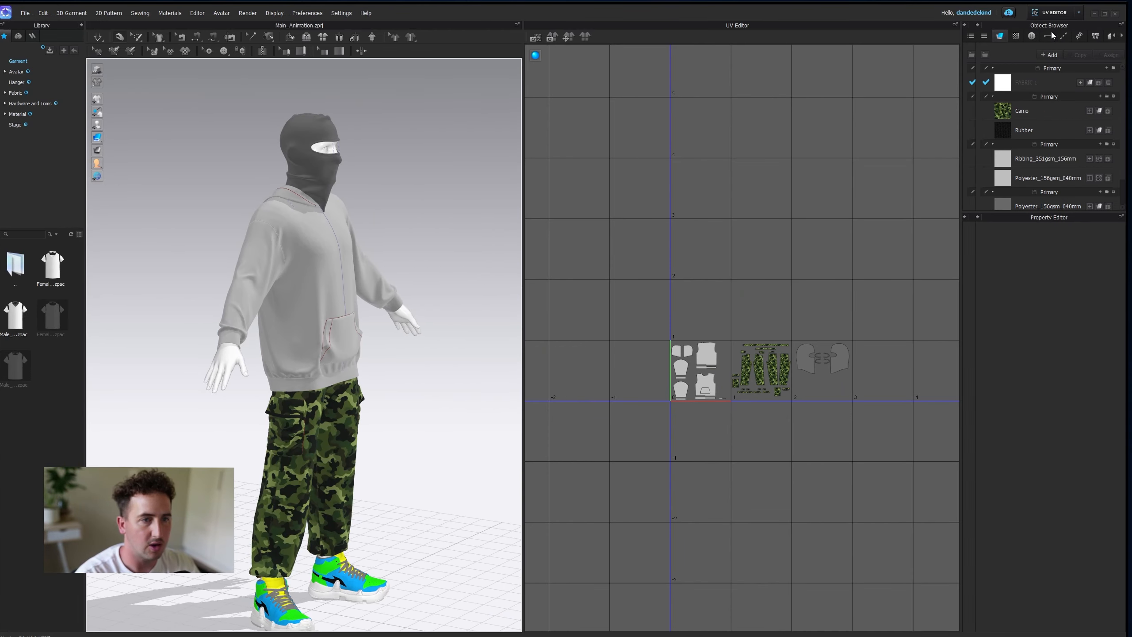
# - Simulate the garments and pull on the side of the ski mask in the 3D view
pyautogui.moveTo(354, 372); pyautogui.dragTo(189, 362, button='right')
pyautogui.scroll(5, 319, 216)
pyautogui.scroll(5, 319, 216)
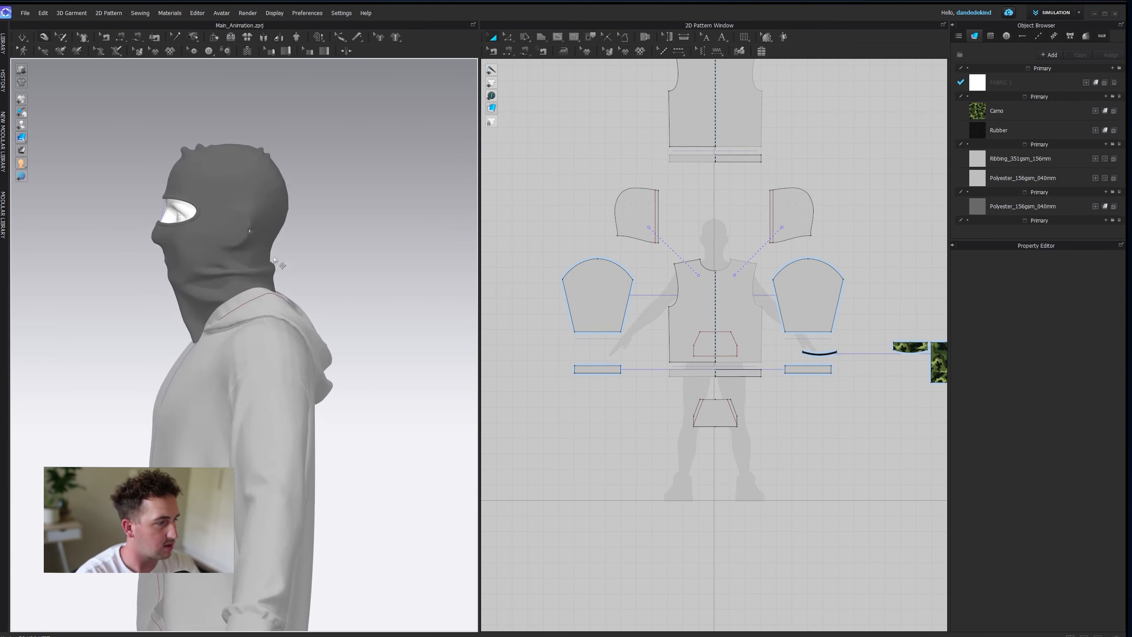
pyautogui.click(23, 36)
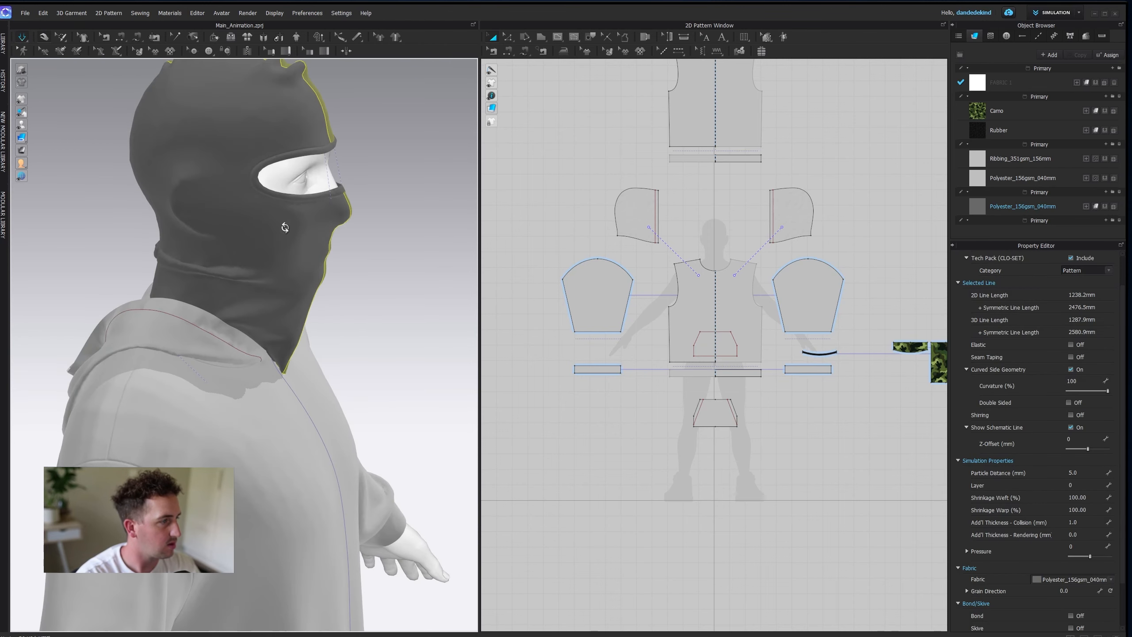
pyautogui.click(208, 202)
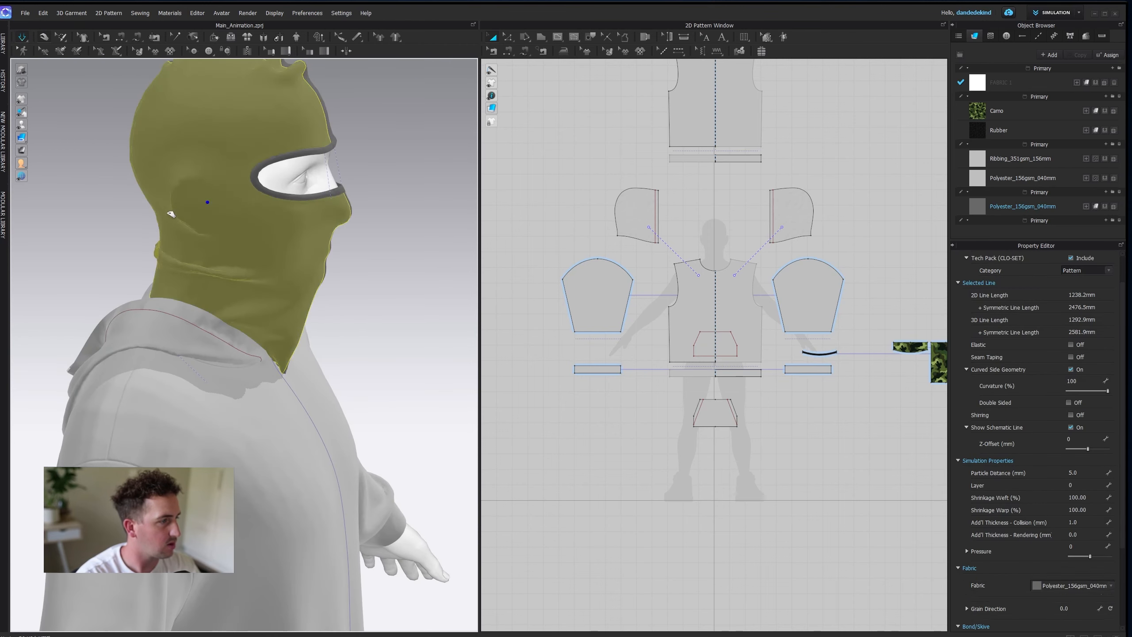
# - Set the additional collision thickness of all ski mask pieces to 2.5 mm and their rendering thickness to 2.0 mm
pyautogui.moveTo(788, 222); pyautogui.dragTo(487, 190, button='middle')
pyautogui.moveTo(741, 193); pyautogui.dragTo(716, 294, button='middle')
pyautogui.click(776, 178)
pyautogui.moveTo(812, 297); pyautogui.dragTo(817, 282)
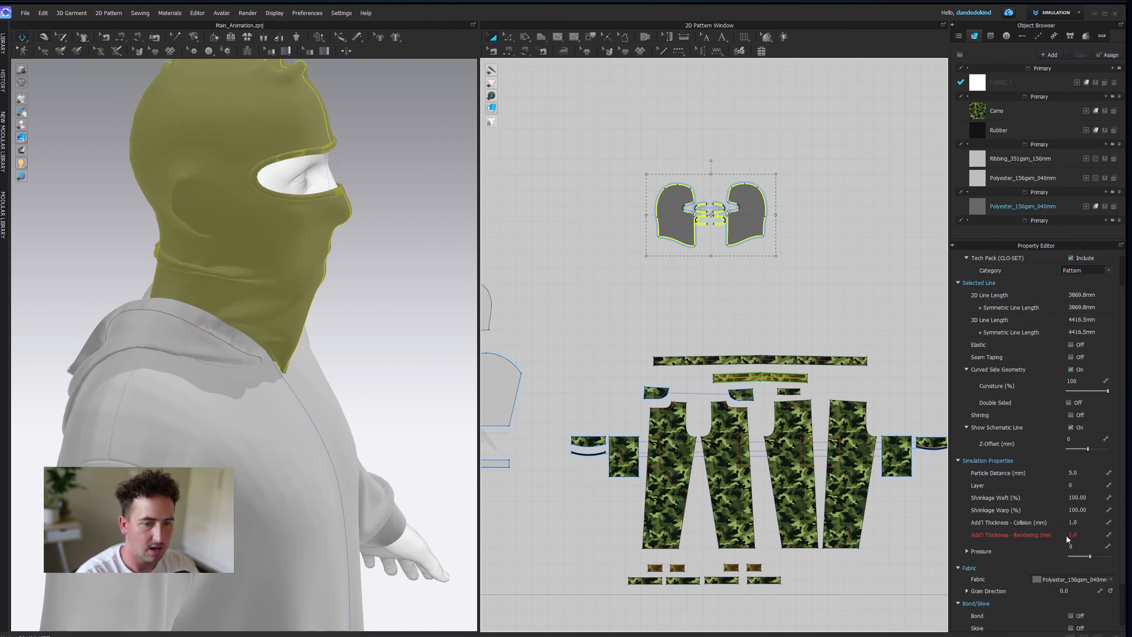
pyautogui.click(1074, 523)
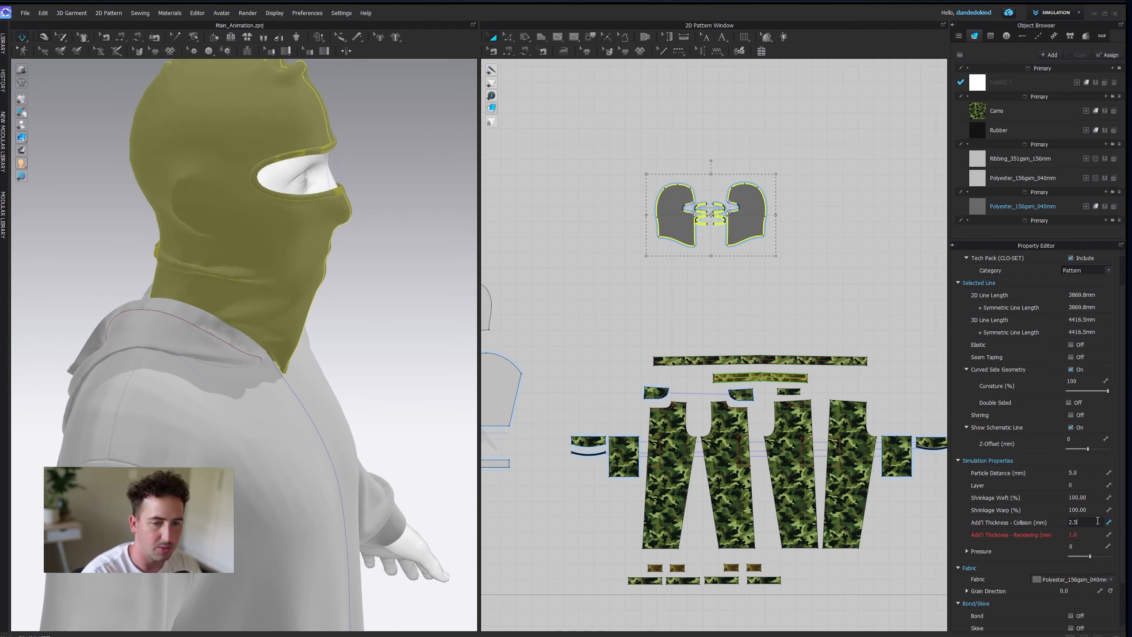
pyautogui.click(1095, 534)
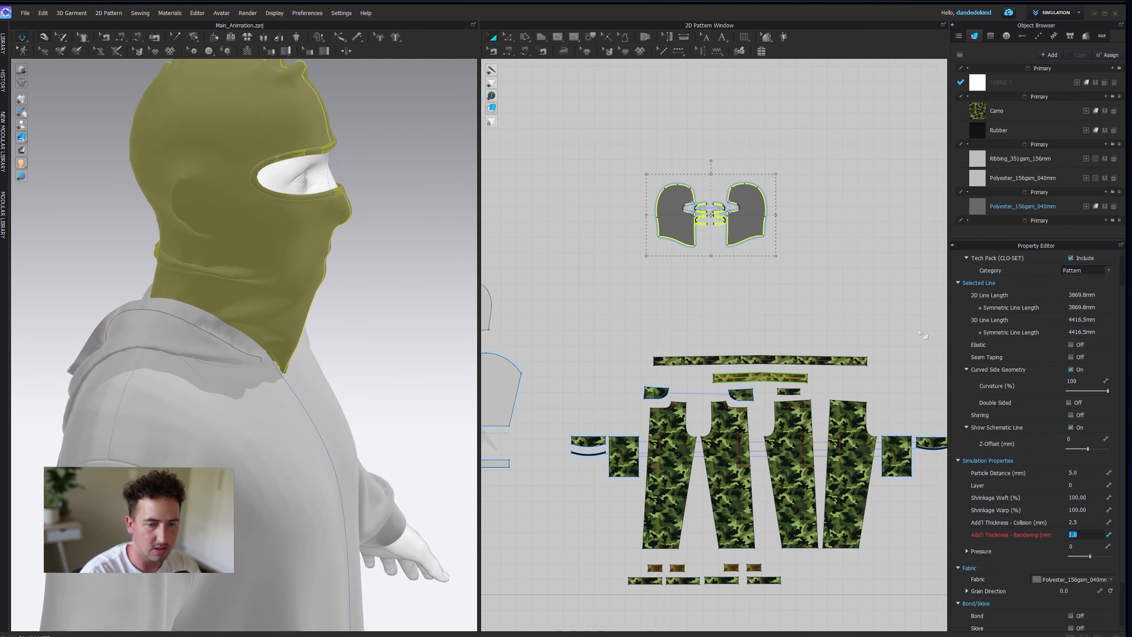
pyautogui.click(904, 315)
# - Rerun the simulation with the thicker ski mask and tug its fabric around the head to settle the fit
pyautogui.press('space')
pyautogui.moveTo(375, 276); pyautogui.dragTo(327, 261, button='right')
pyautogui.moveTo(363, 239); pyautogui.dragTo(389, 344, button='middle')
pyautogui.click(23, 37)
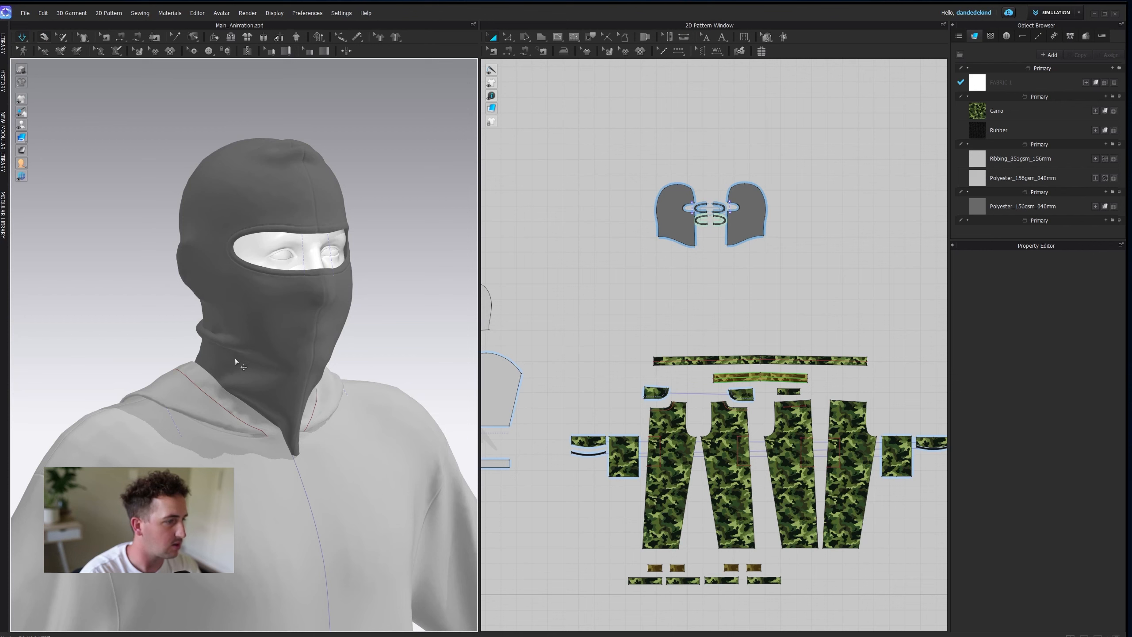
pyautogui.click(219, 202)
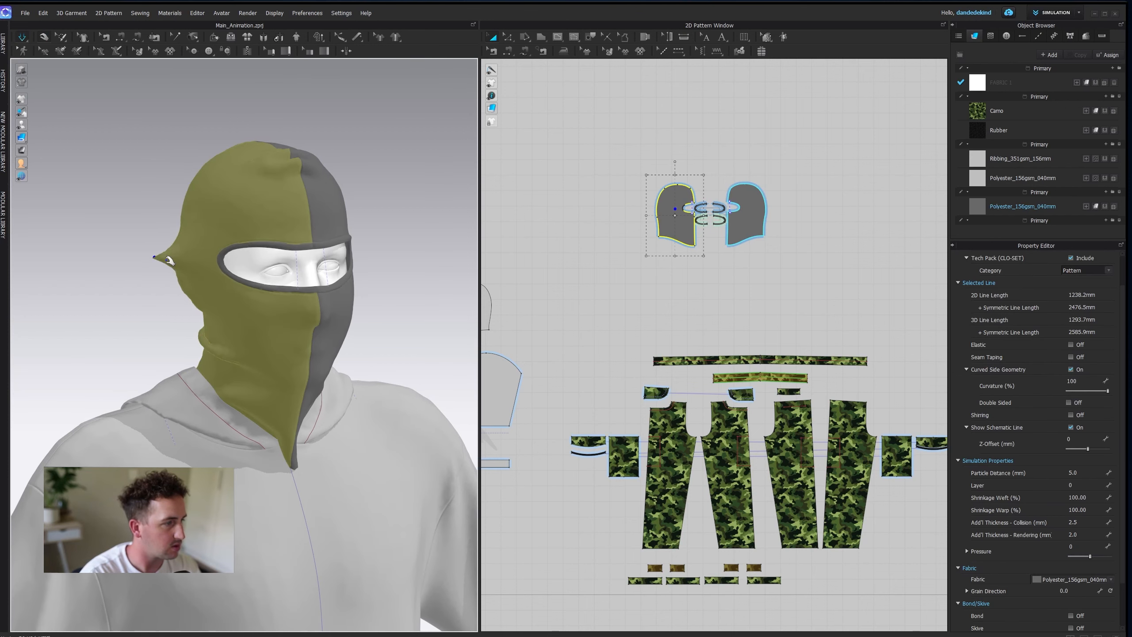
pyautogui.moveTo(228, 298); pyautogui.dragTo(373, 300, button='right')
pyautogui.moveTo(132, 349); pyautogui.dragTo(152, 371)
pyautogui.moveTo(152, 372); pyautogui.dragTo(243, 331, button='right')
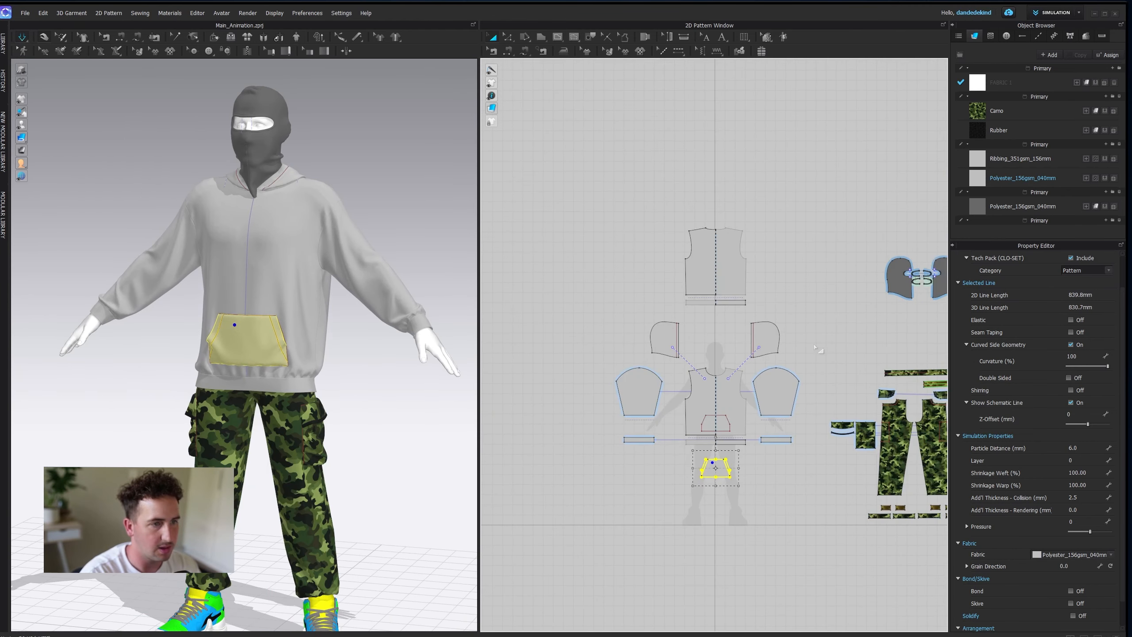
# - Set the additional rendering thickness of all hoodie pieces to 1.0 mm
pyautogui.scroll(-2, 812, 369)
pyautogui.click(813, 369)
pyautogui.moveTo(597, 216); pyautogui.dragTo(816, 499)
pyautogui.click(1078, 535)
pyautogui.click(805, 540)
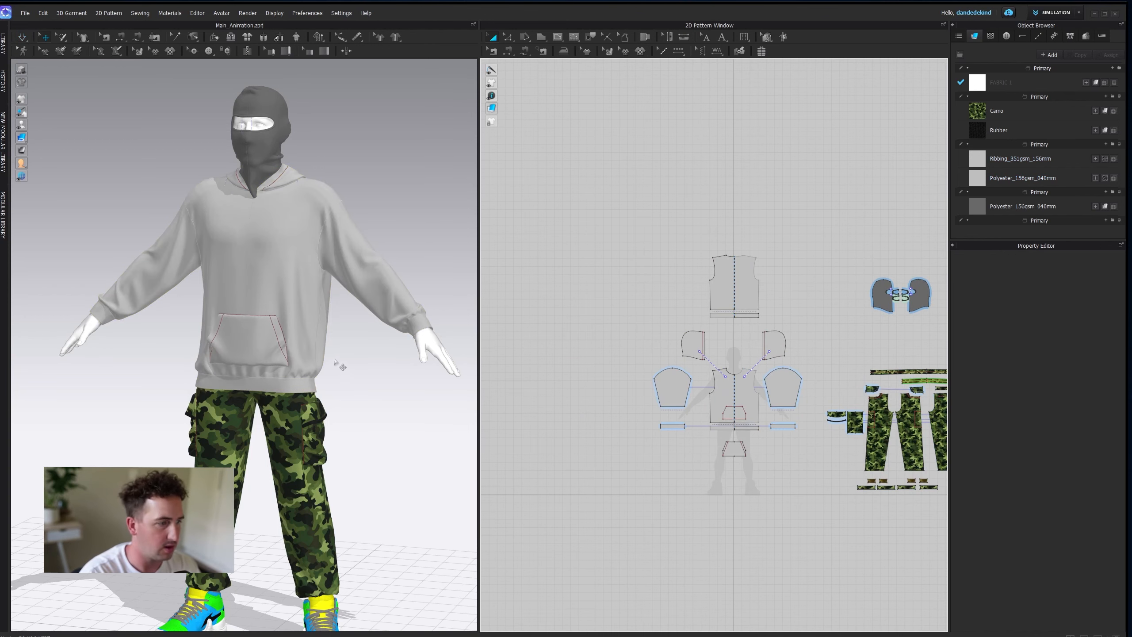
# - Pull the hoodie's lower body and hem during simulation to settle them over the trousers from the side and back
pyautogui.moveTo(347, 385); pyautogui.dragTo(400, 416, button='right')
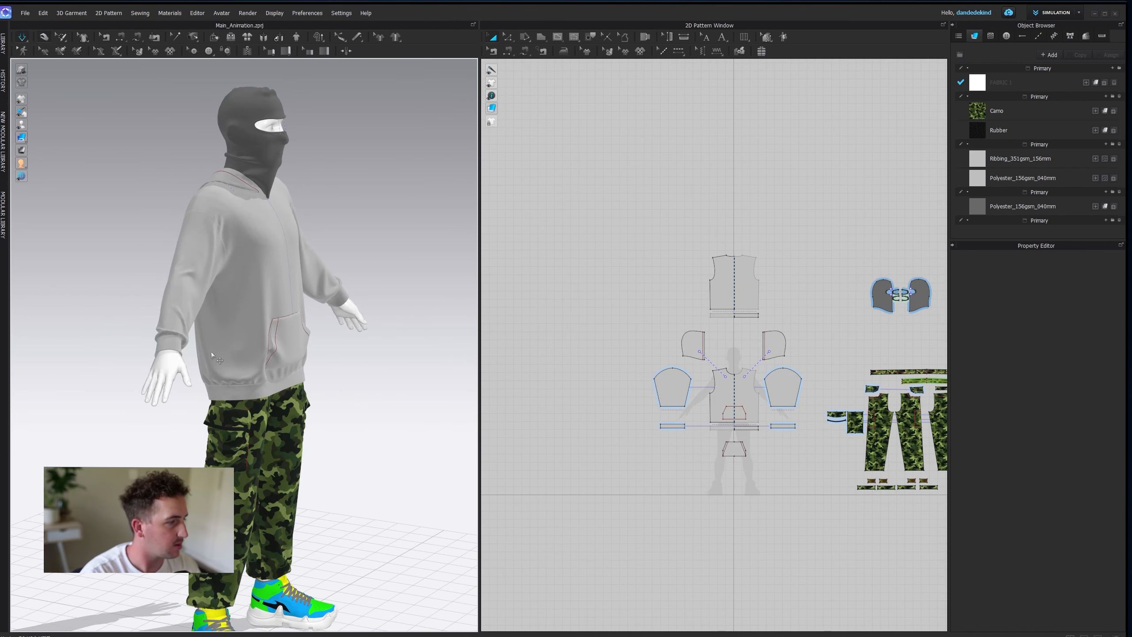
pyautogui.click(234, 394)
pyautogui.moveTo(261, 391); pyautogui.dragTo(298, 376)
pyautogui.moveTo(393, 392); pyautogui.dragTo(397, 370, button='right')
pyautogui.moveTo(393, 370); pyautogui.dragTo(410, 323)
pyautogui.click(435, 379)
pyautogui.moveTo(423, 395); pyautogui.dragTo(424, 298)
pyautogui.moveTo(423, 308); pyautogui.dragTo(390, 308, button='right')
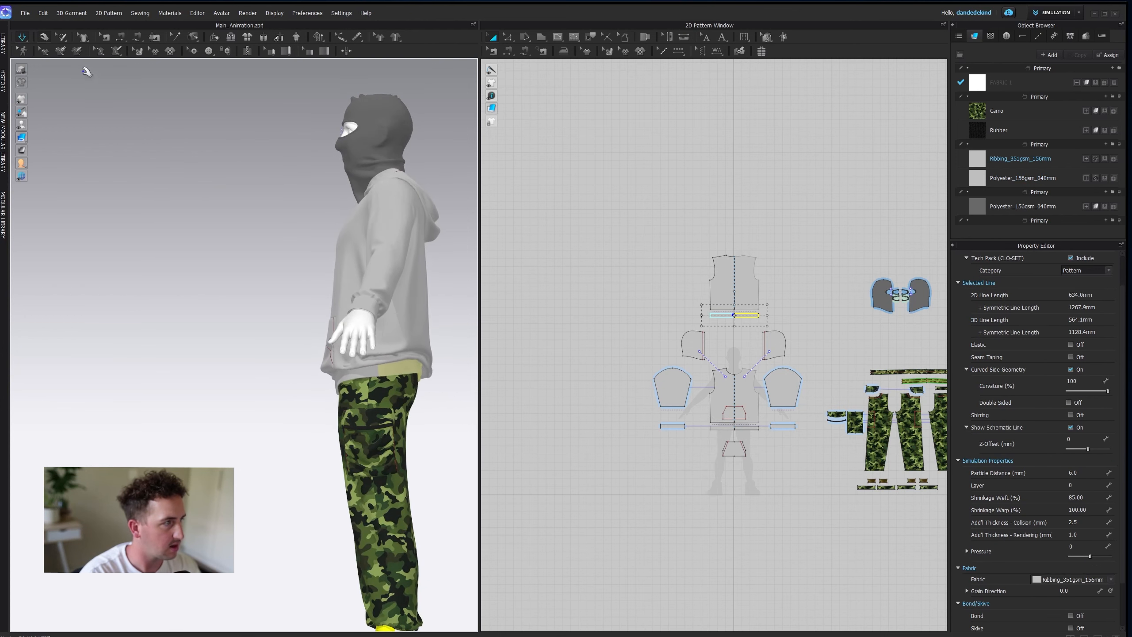
# - Stop the simulation and set the weft shrinkage of the hoodie's front and back hem ribbing to 65%
pyautogui.click(22, 37)
pyautogui.moveTo(96, 245); pyautogui.dragTo(292, 330, button='right')
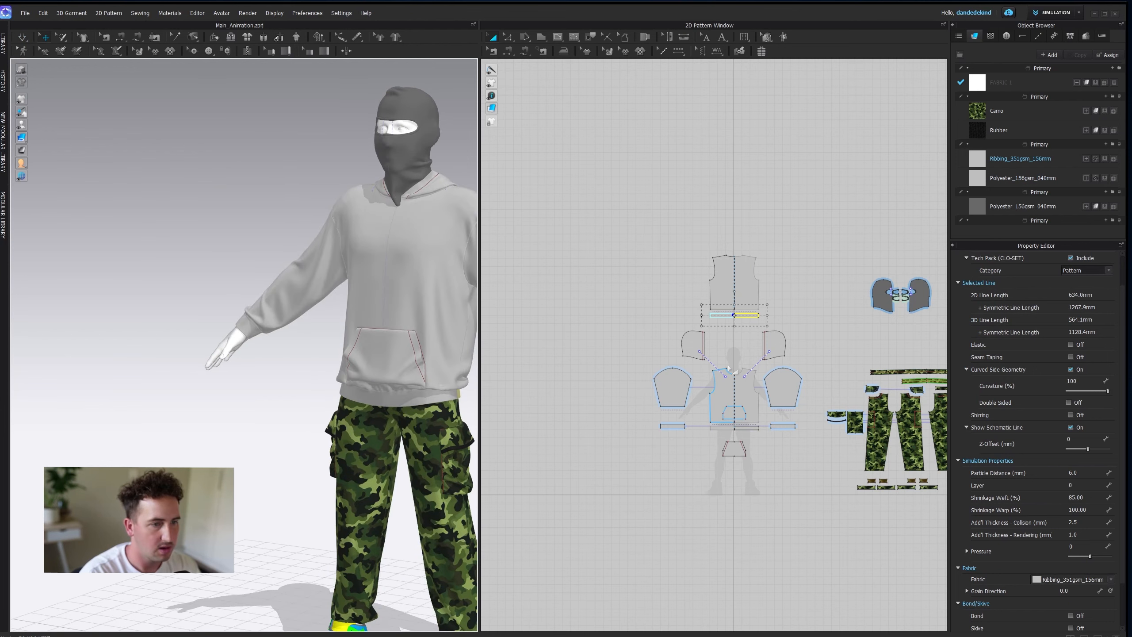
pyautogui.scroll(-2, 729, 369)
pyautogui.scroll(3, 756, 322)
pyautogui.click(756, 322)
pyautogui.click(731, 343)
pyautogui.keyDown('shift'); pyautogui.click(738, 471); pyautogui.keyUp('shift')
pyautogui.moveTo(760, 476); pyautogui.dragTo(660, 464, button='middle')
pyautogui.click(1087, 498)
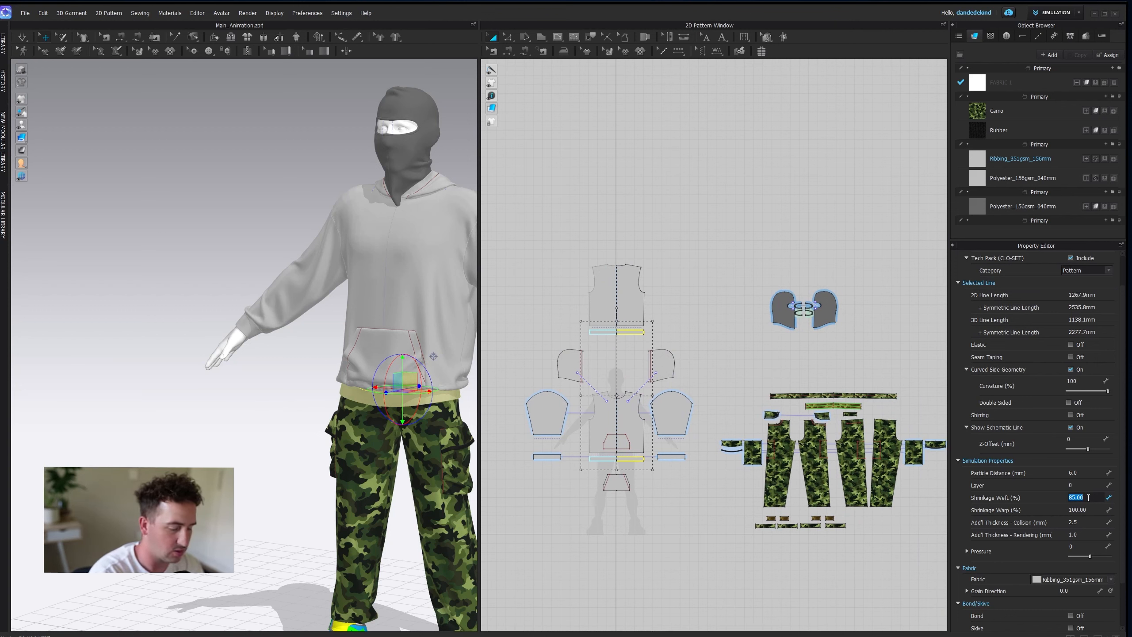
# - Readjust the weft shrinkage of the front and back hem ribbing together
pyautogui.click(606, 332)
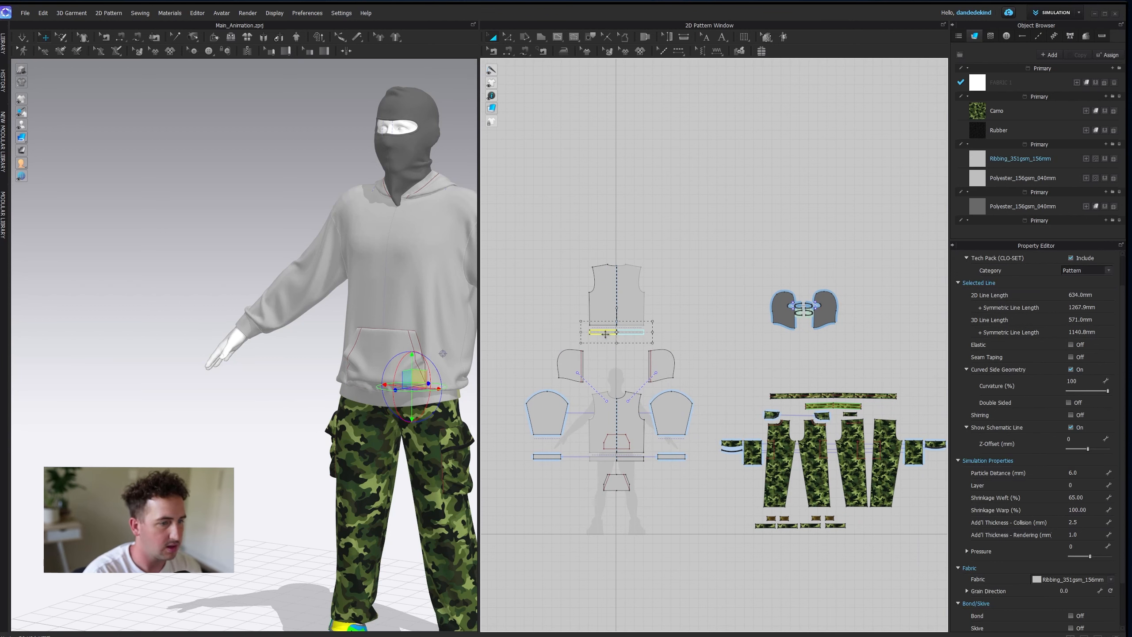
pyautogui.keyDown('shift'); pyautogui.click(633, 458); pyautogui.keyUp('shift')
pyautogui.click(1088, 498)
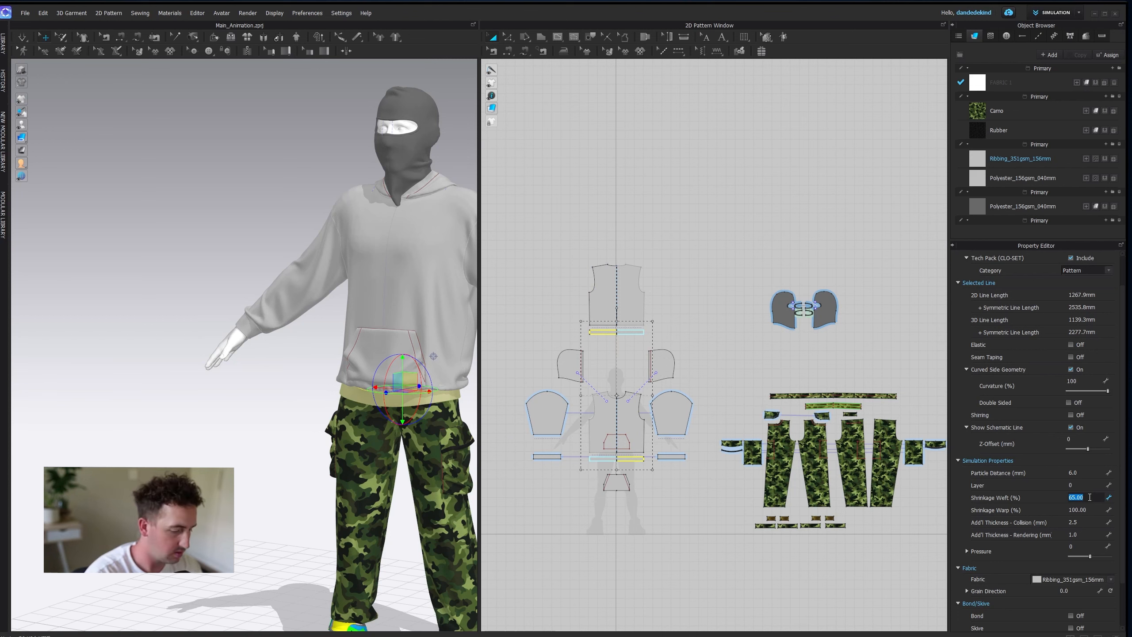
pyautogui.click(544, 532)
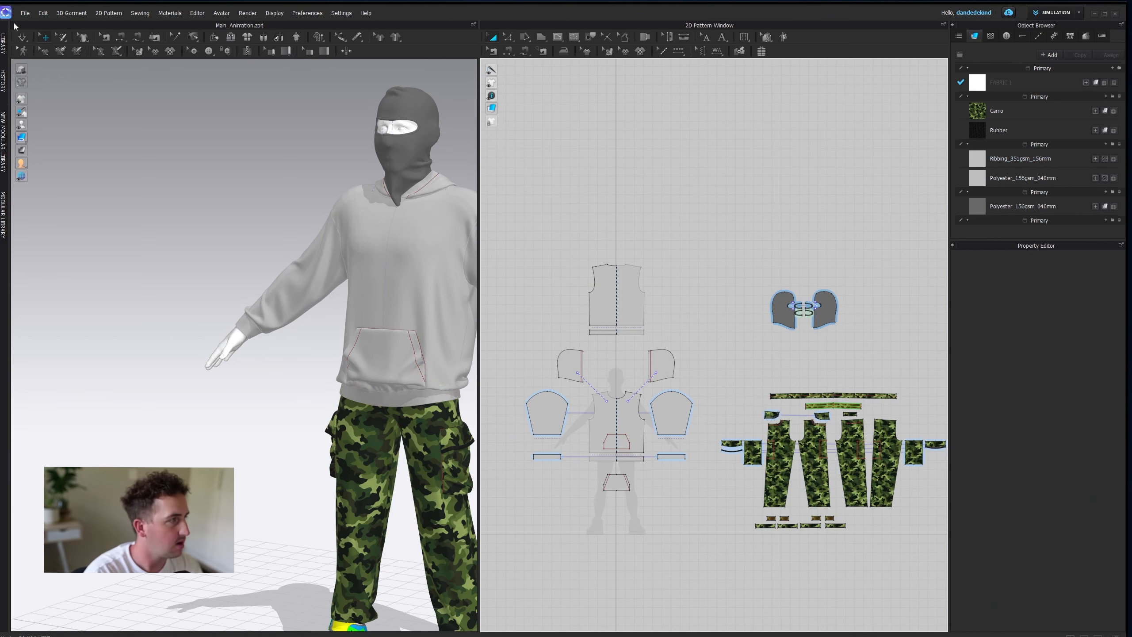
# - Simulate the hoodie with the adjusted hem and tug its lower edge from the side to settle it
pyautogui.click(21, 37)
pyautogui.moveTo(211, 389); pyautogui.dragTo(324, 410, button='right')
pyautogui.moveTo(323, 409); pyautogui.dragTo(200, 384, button='middle')
pyautogui.click(196, 348)
pyautogui.moveTo(196, 348); pyautogui.dragTo(234, 378, button='right')
pyautogui.moveTo(181, 347); pyautogui.dragTo(169, 350)
pyautogui.moveTo(196, 348); pyautogui.dragTo(156, 346, button='right')
pyautogui.moveTo(167, 346)
pyautogui.mouseDown()
pyautogui.moveTo(127, 356)
pyautogui.moveTo(150, 356)
pyautogui.mouseUp()
pyautogui.moveTo(150, 356); pyautogui.dragTo(183, 358, button='right')
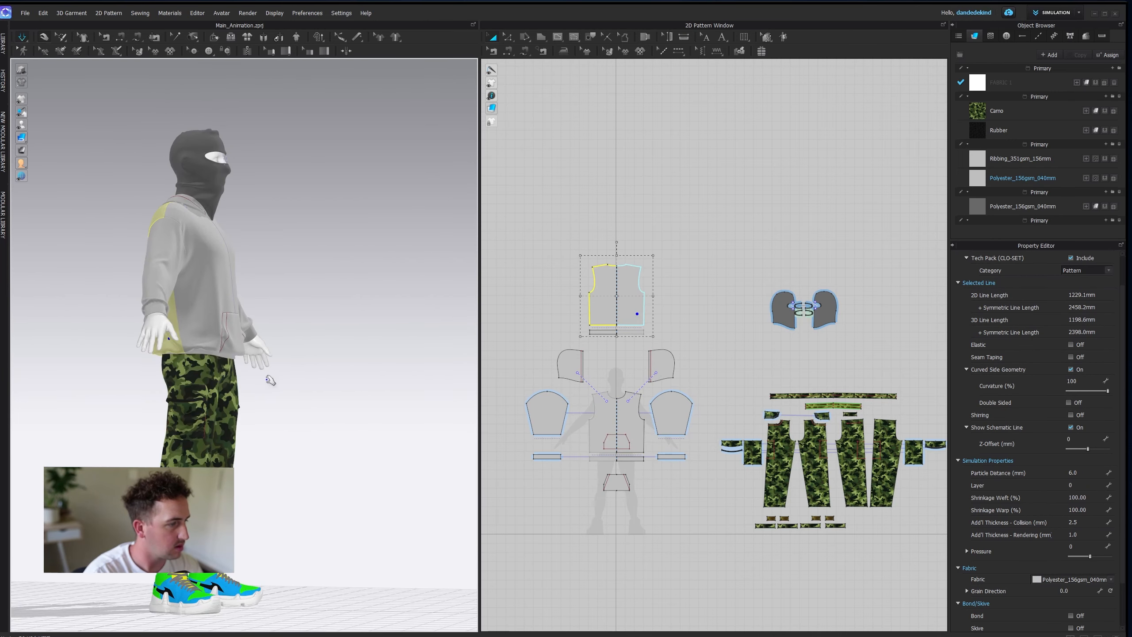
pyautogui.click(277, 384)
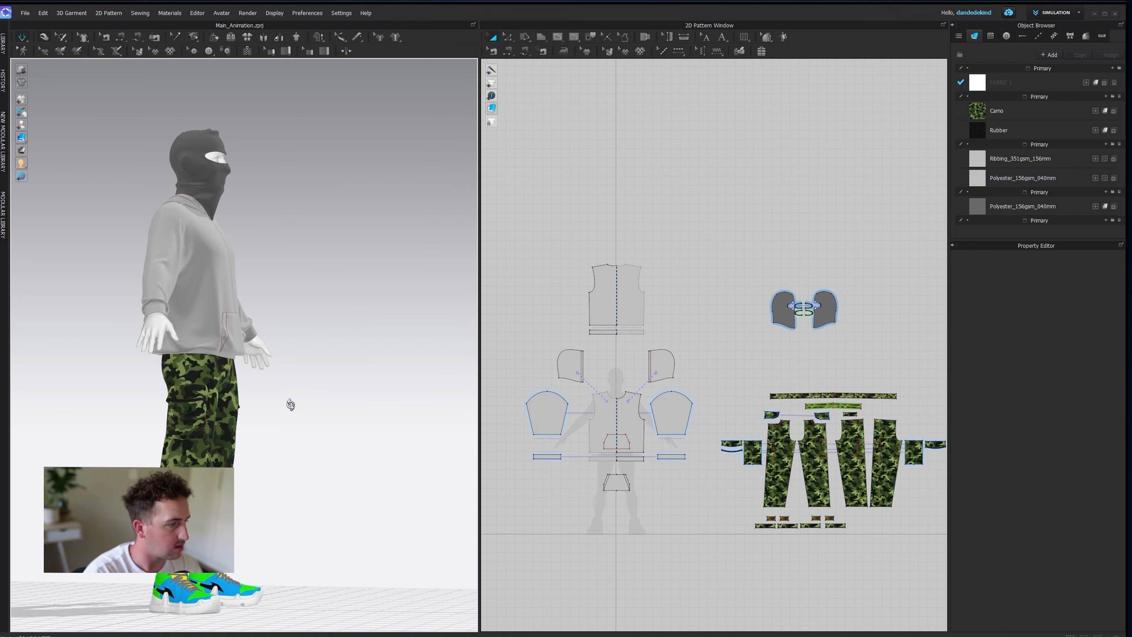
# - Check the outfit from the back and front, and save the project
pyautogui.moveTo(290, 405); pyautogui.dragTo(339, 404, button='right')
pyautogui.moveTo(257, 391); pyautogui.dragTo(146, 403, button='right')
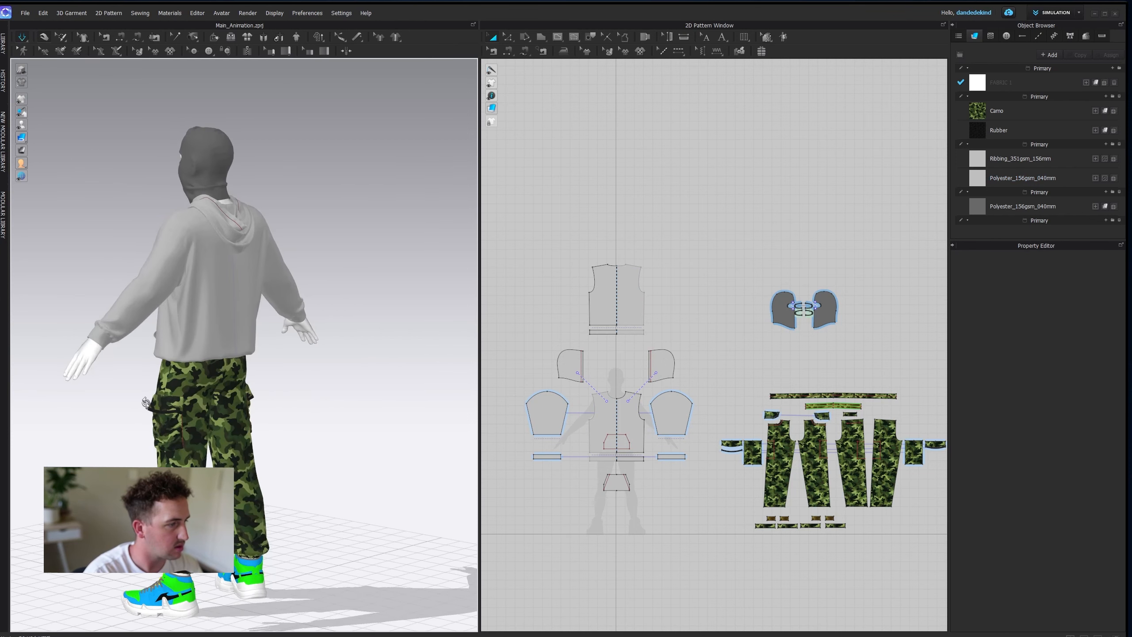
pyautogui.moveTo(321, 405); pyautogui.dragTo(352, 458, button='right')
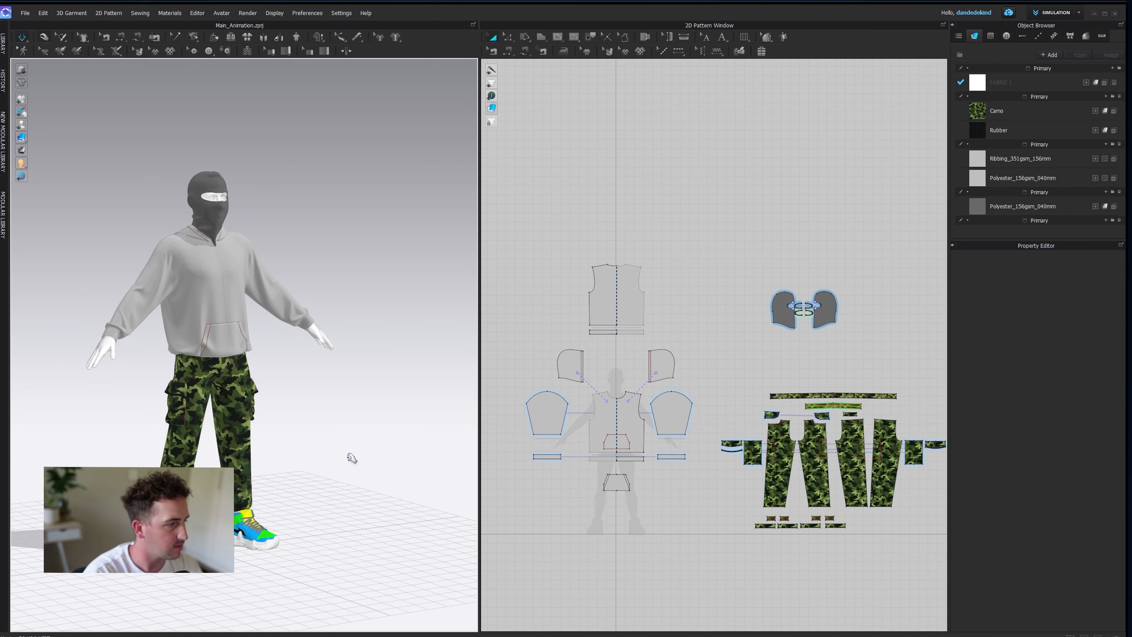
pyautogui.click(25, 13)
pyautogui.click(36, 62)
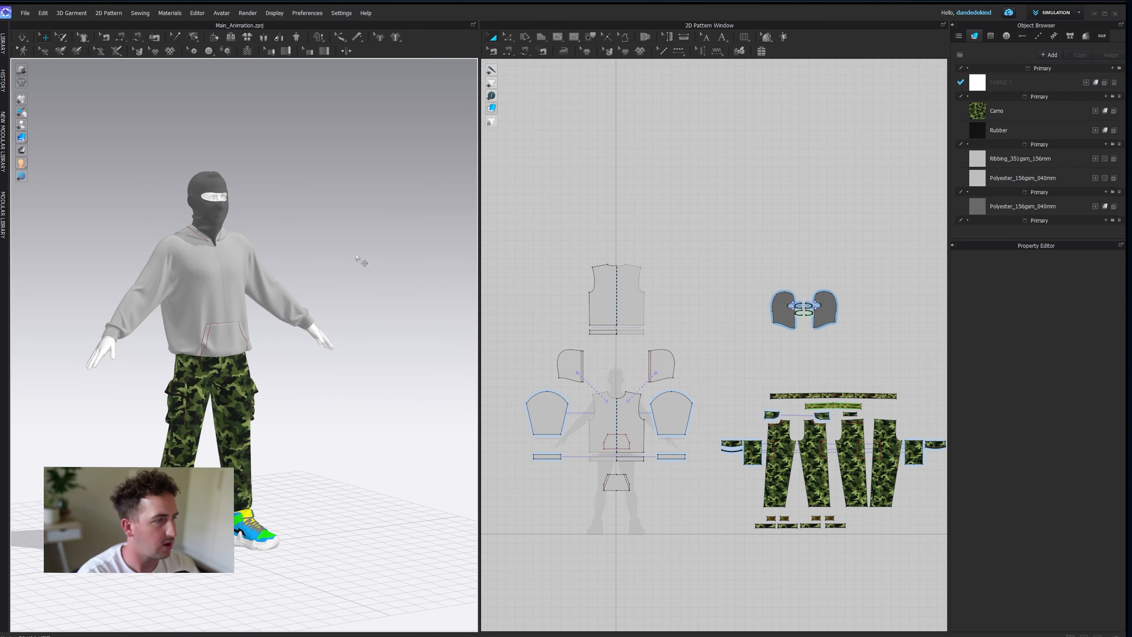
# - Import Look-Around-Frame1.obj as a Morph Target with load type Add to move the avatar into the animation's start pose
pyautogui.moveTo(357, 258); pyautogui.dragTo(342, 255, button='right')
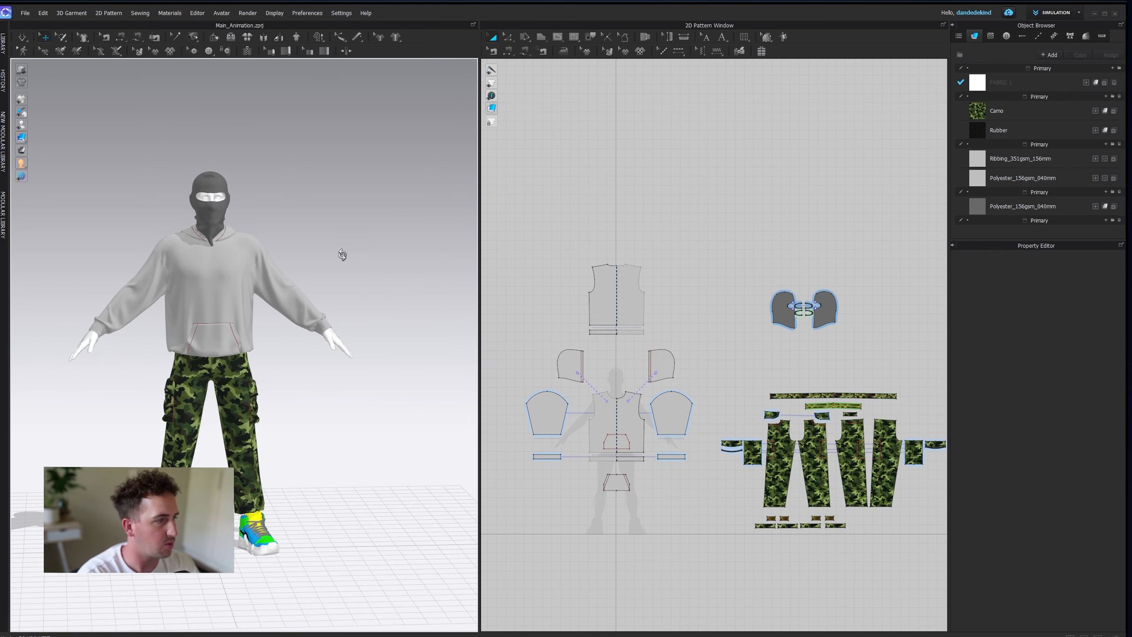
pyautogui.click(25, 13)
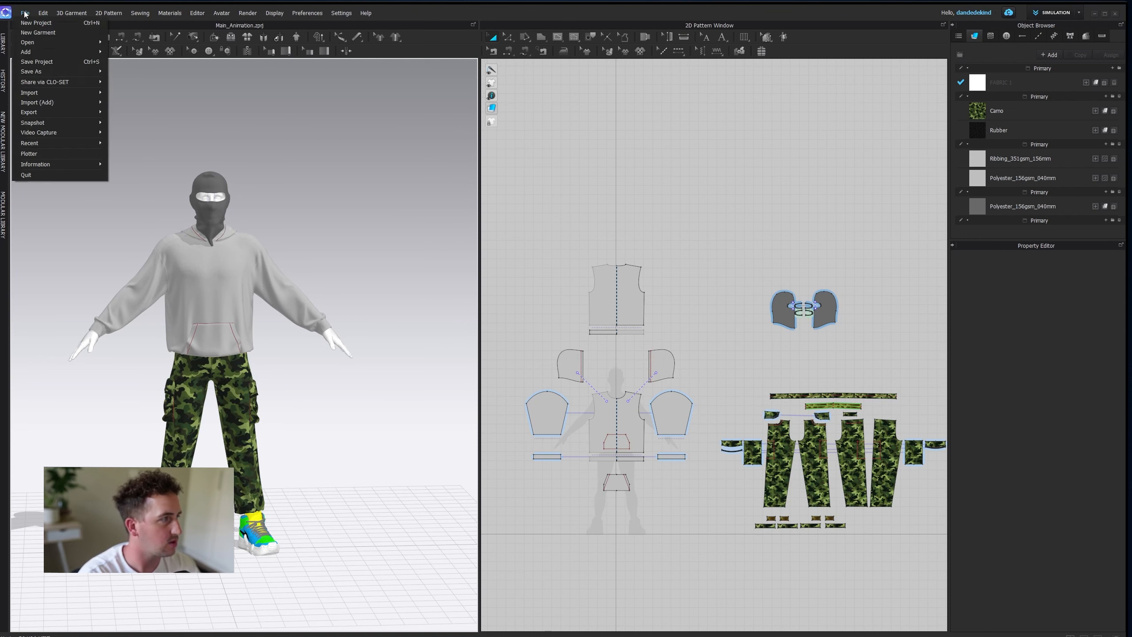
pyautogui.moveTo(82, 92)
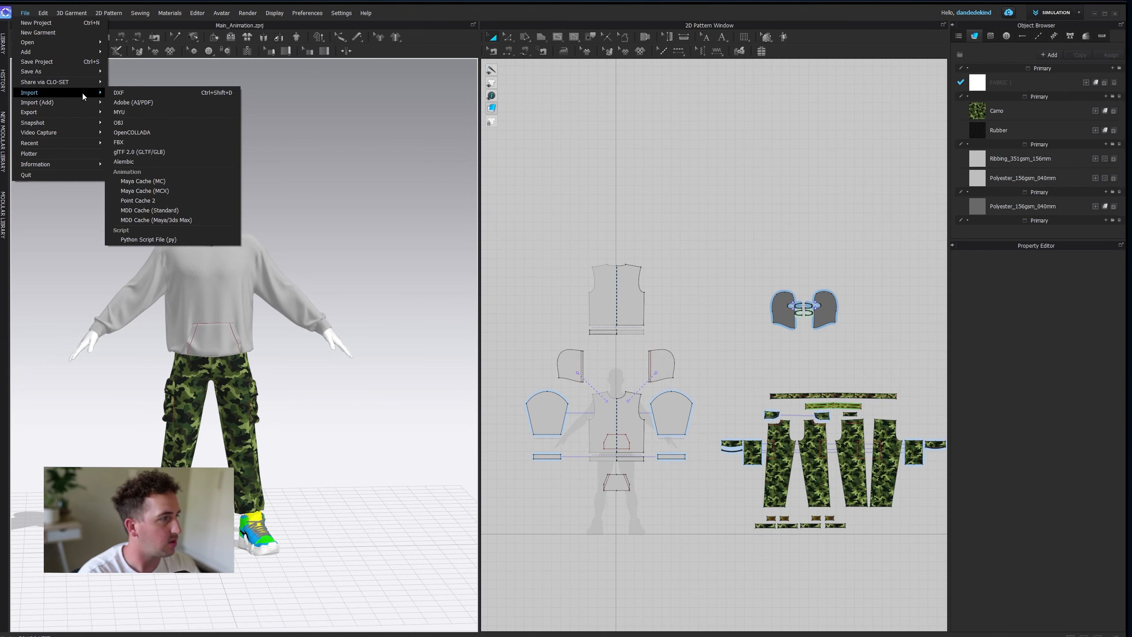
pyautogui.click(153, 121)
pyautogui.click(314, 178)
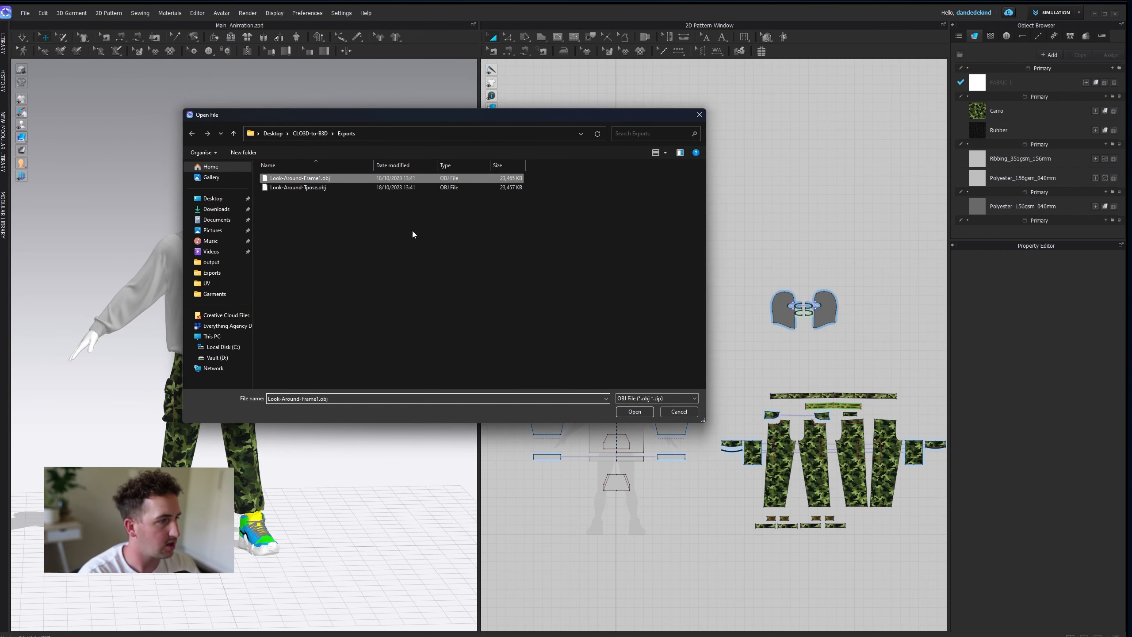
pyautogui.click(635, 412)
pyautogui.click(571, 265)
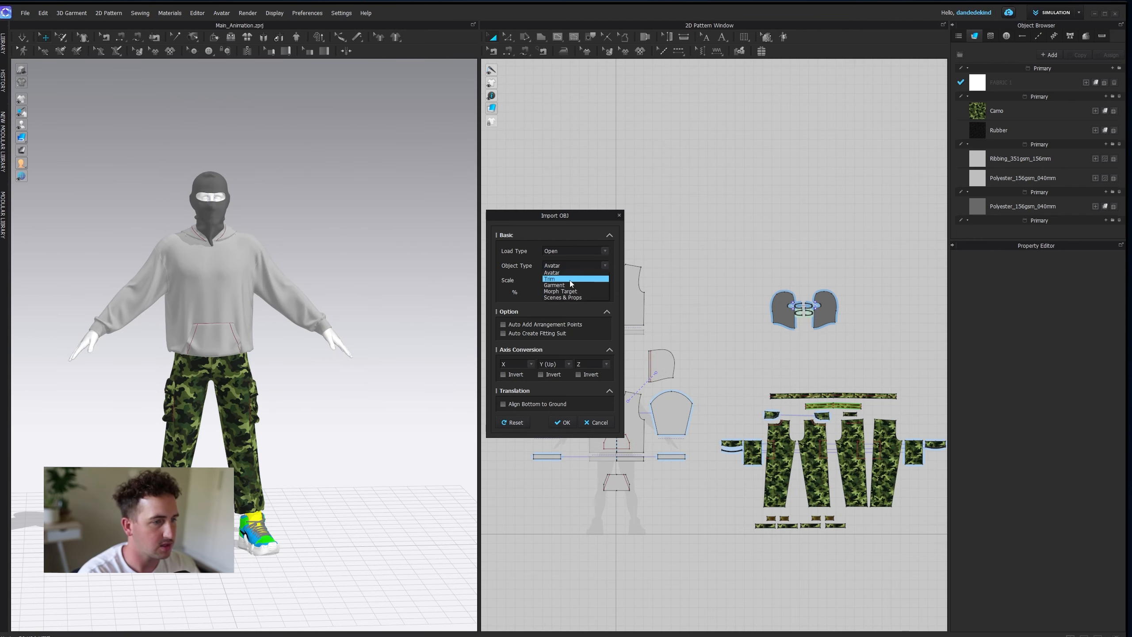
pyautogui.click(562, 291)
pyautogui.click(584, 250)
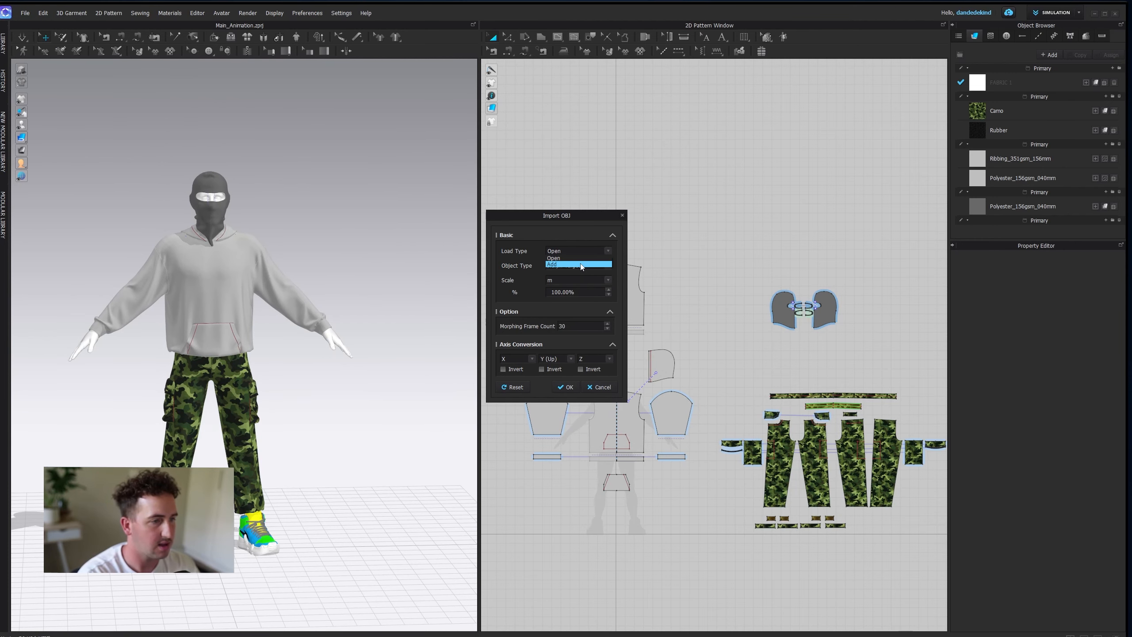
pyautogui.click(566, 387)
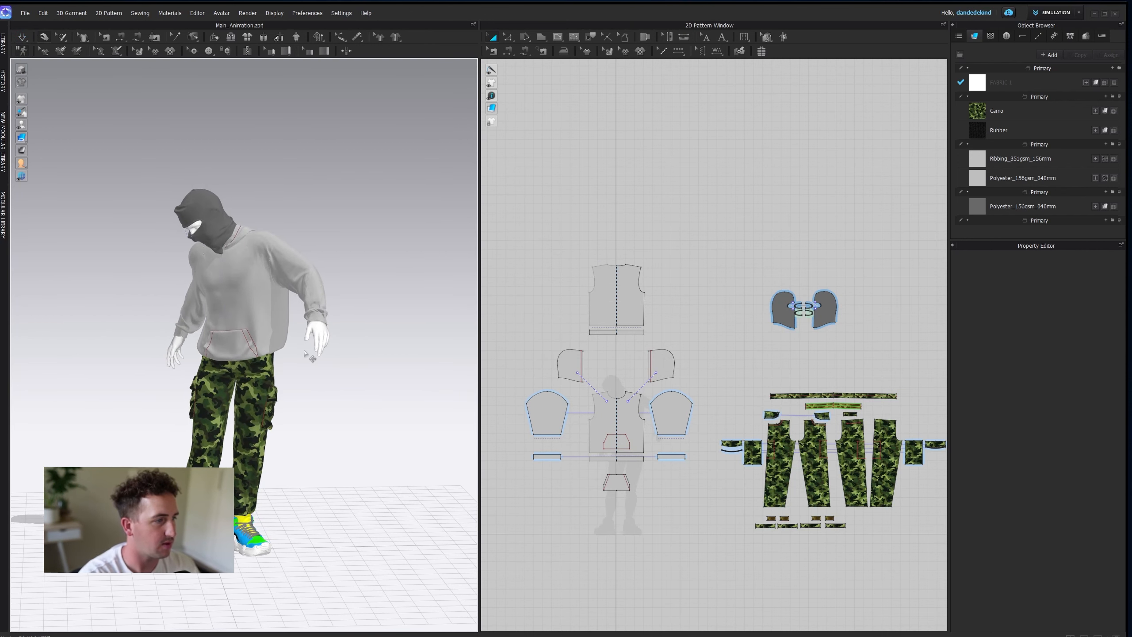
# - Simulate the garments on the avatar in its start pose until the mask, hoodie and trousers settle
pyautogui.scroll(5, 287, 409)
pyautogui.moveTo(287, 408); pyautogui.dragTo(185, 151, button='right')
pyautogui.click(18, 43)
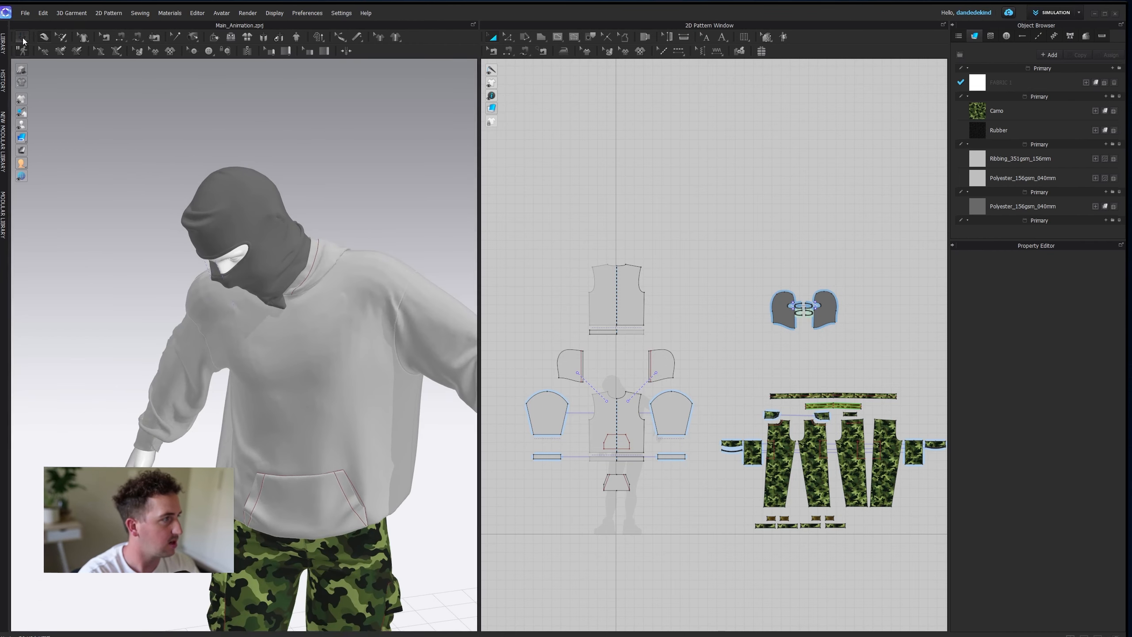
pyautogui.moveTo(366, 160); pyautogui.dragTo(306, 172, button='right')
pyautogui.click(271, 218)
pyautogui.moveTo(363, 245); pyautogui.dragTo(272, 289, button='right')
pyautogui.moveTo(303, 469); pyautogui.dragTo(276, 341, button='middle')
pyautogui.scroll(-2, 279, 342)
pyautogui.scroll(5, 279, 343)
pyautogui.moveTo(306, 445); pyautogui.dragTo(316, 354, button='middle')
pyautogui.moveTo(316, 354); pyautogui.dragTo(337, 385, button='right')
pyautogui.moveTo(336, 385); pyautogui.dragTo(330, 473, button='middle')
pyautogui.click(110, 110)
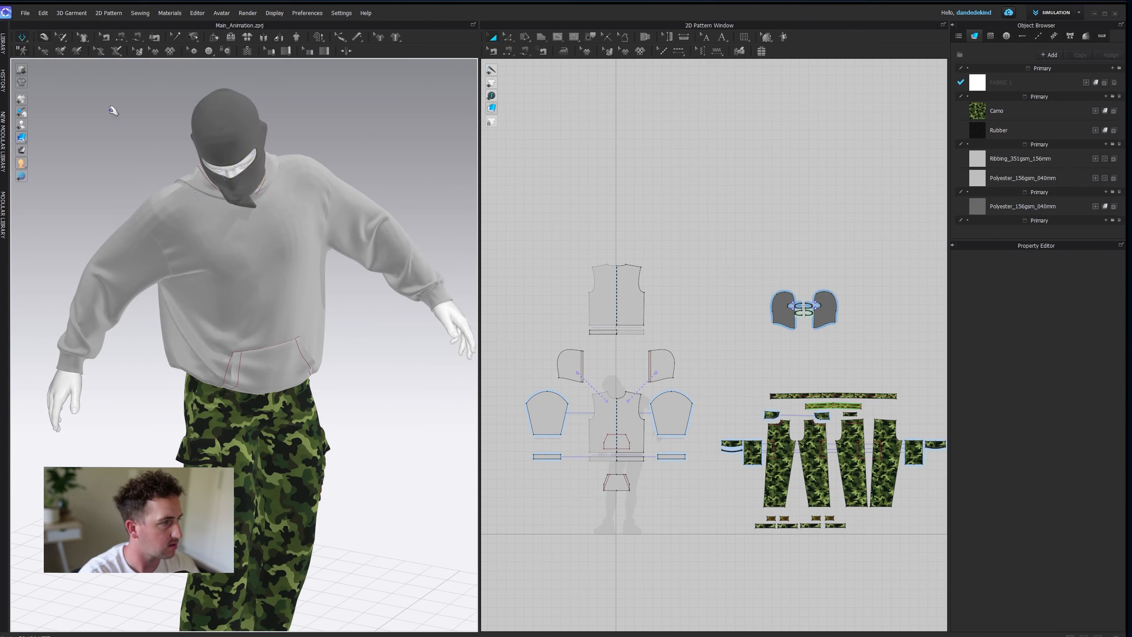
# - Save the posed outfit as a new project named Main_Animation_Start in the Project-Files folder
pyautogui.scroll(5, 113, 111)
pyautogui.click(25, 13)
pyautogui.moveTo(62, 71)
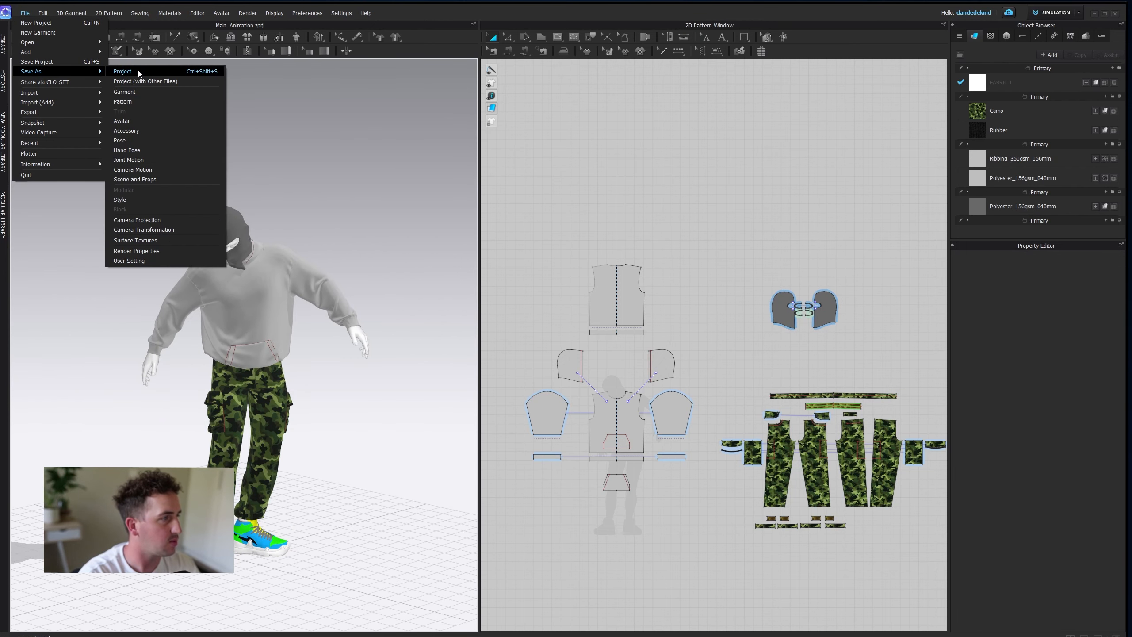
pyautogui.click(122, 71)
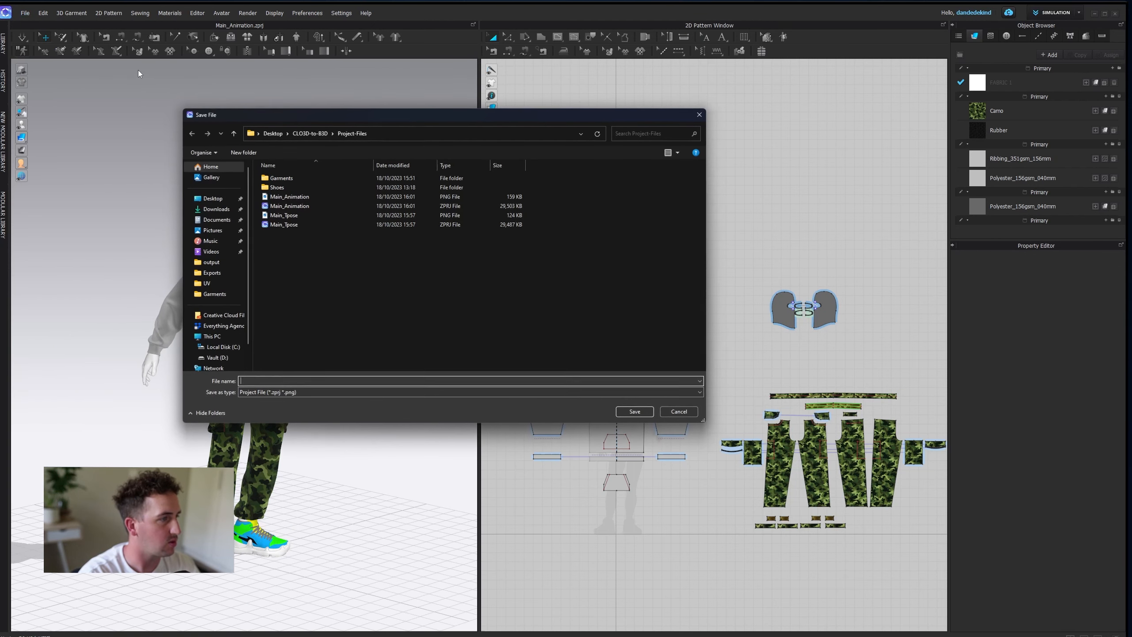
pyautogui.click(302, 206)
pyautogui.doubleClick(321, 380)
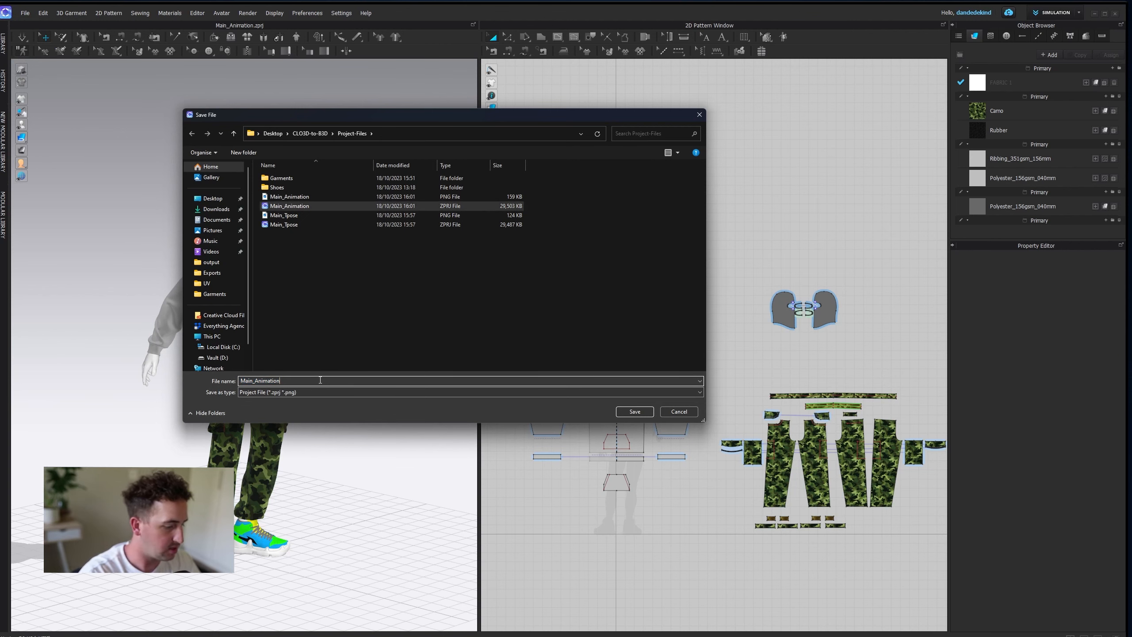
pyautogui.write('_Start')
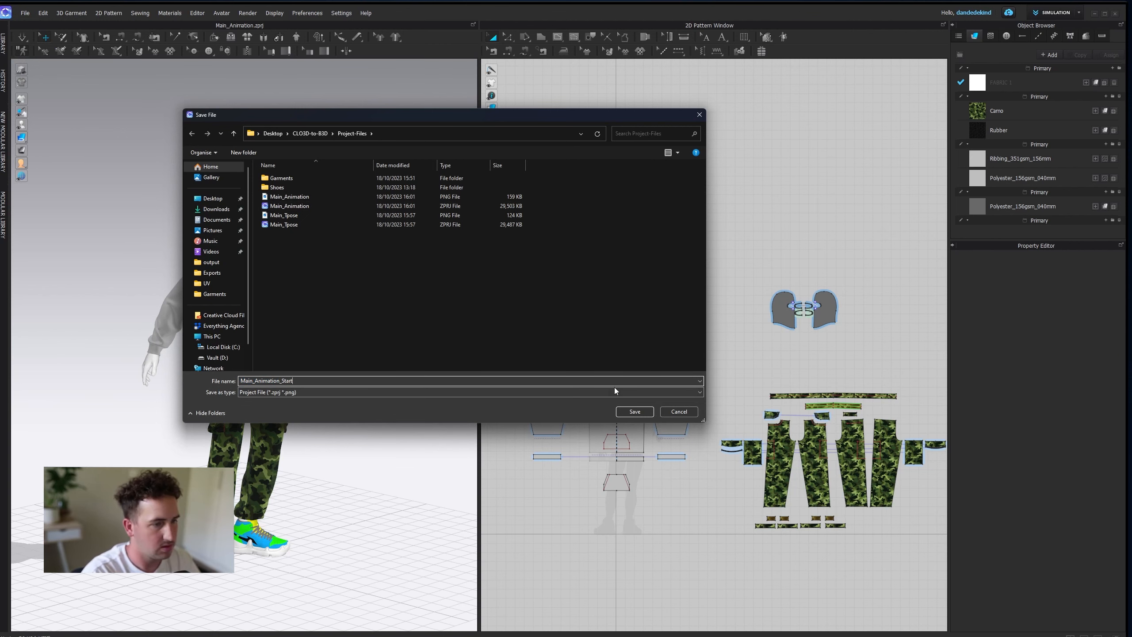
pyautogui.click(635, 412)
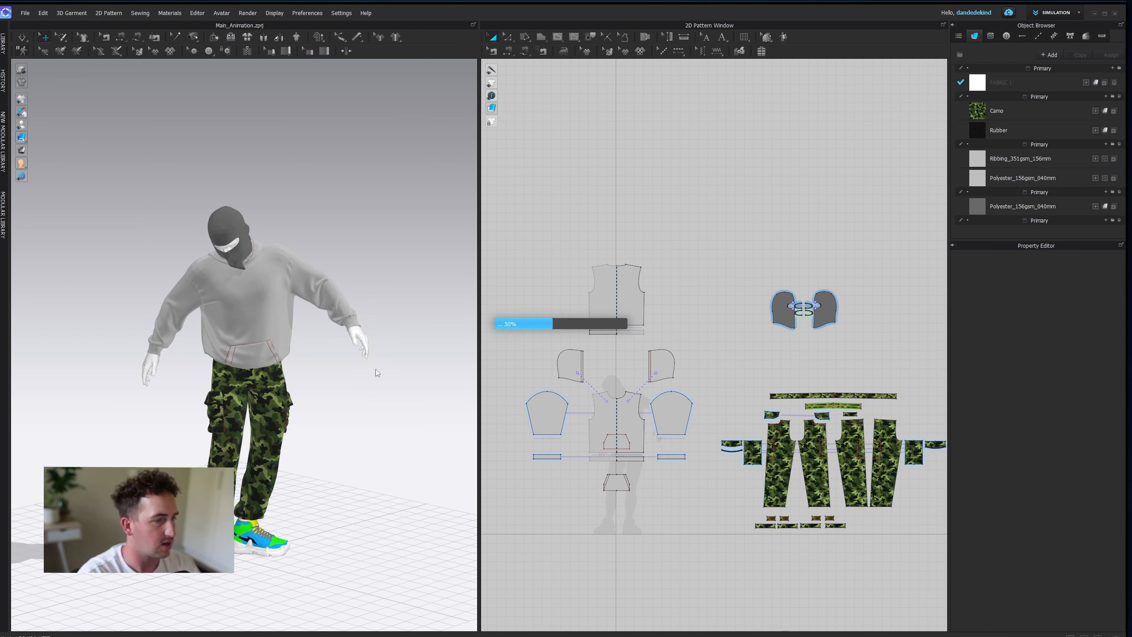
# - Delete the existing avatar from the scene, keeping only the garments
pyautogui.moveTo(403, 426); pyautogui.dragTo(378, 425, button='right')
pyautogui.moveTo(320, 308); pyautogui.dragTo(333, 339, button='right')
pyautogui.click(239, 242)
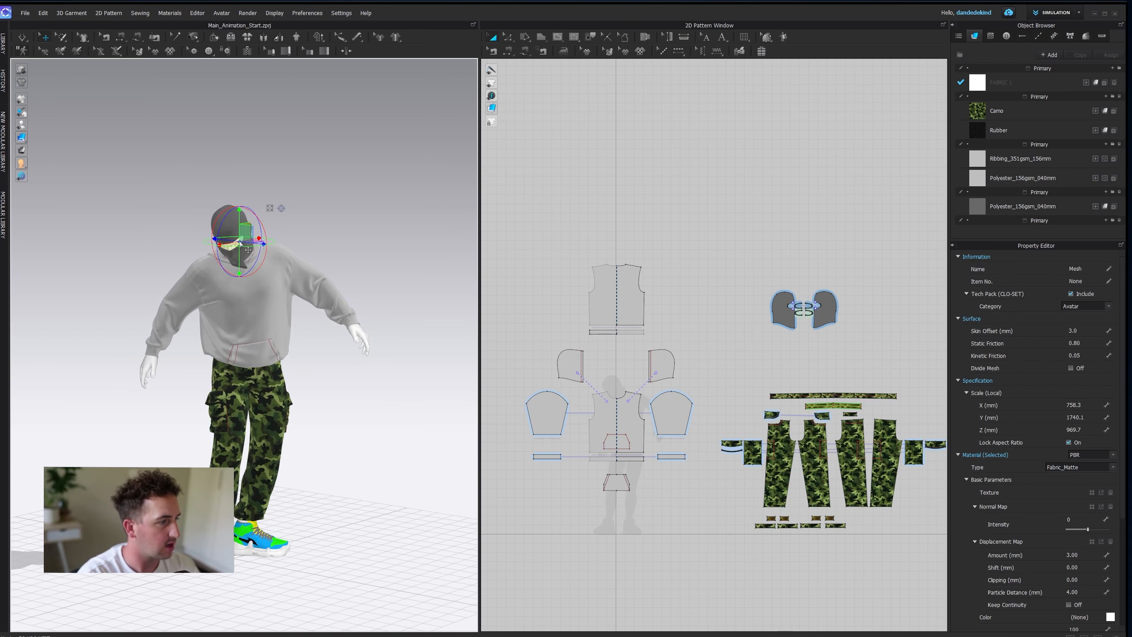
pyautogui.rightClick(241, 236)
pyautogui.click(254, 270)
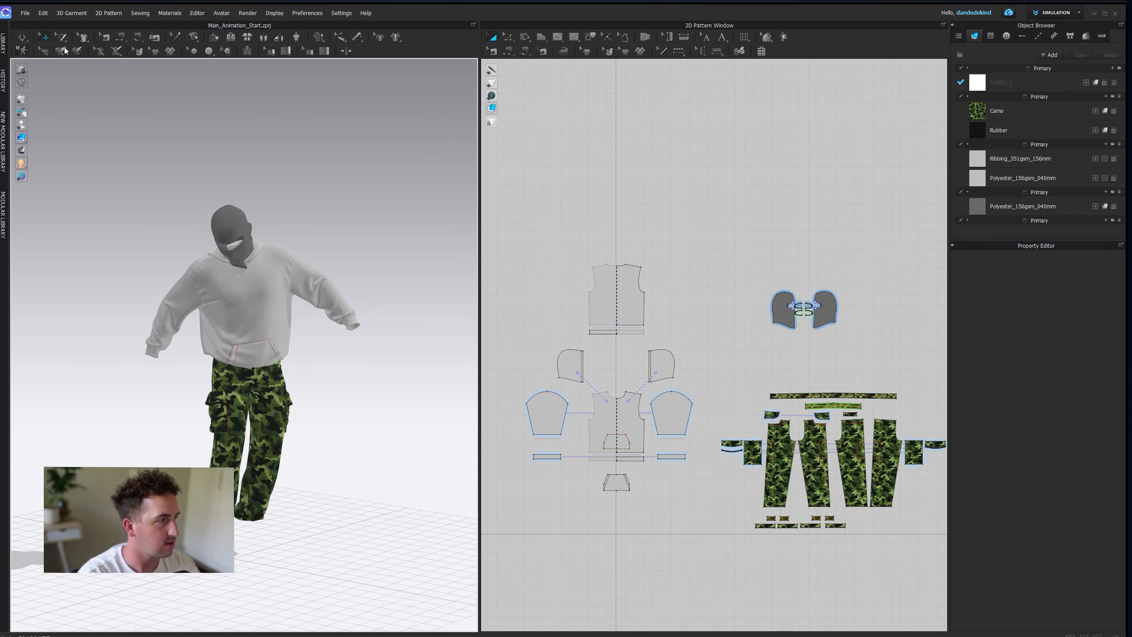
# - Import the Look-Around Alembic animation with load type Add so the animated avatar wears the garments
pyautogui.click(25, 13)
pyautogui.moveTo(81, 95)
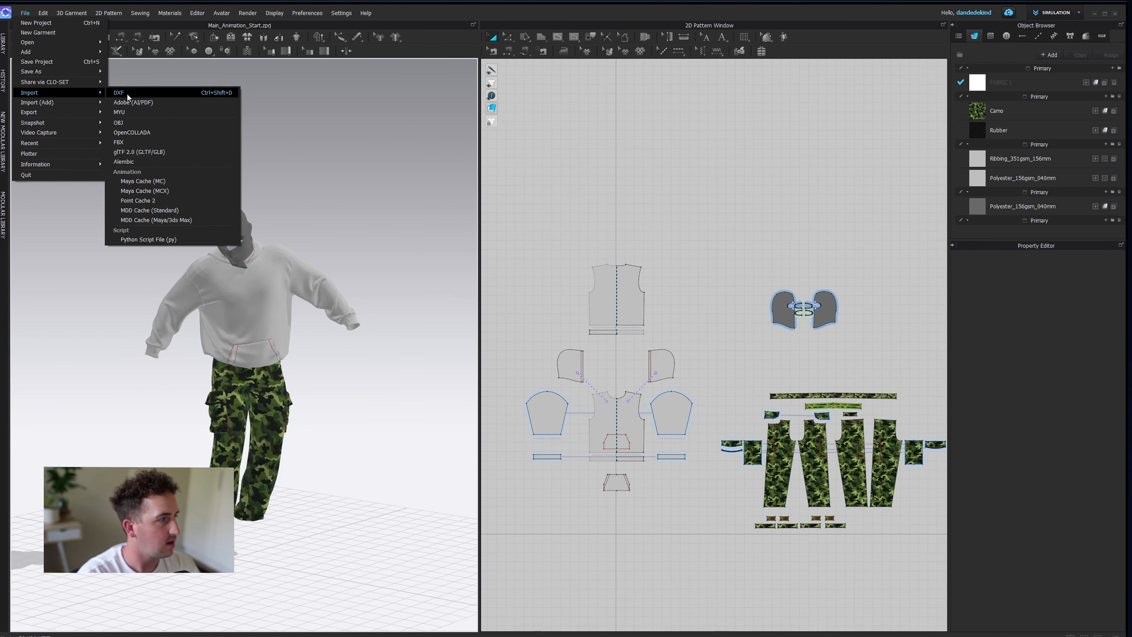
pyautogui.click(147, 162)
pyautogui.click(311, 178)
pyautogui.click(634, 412)
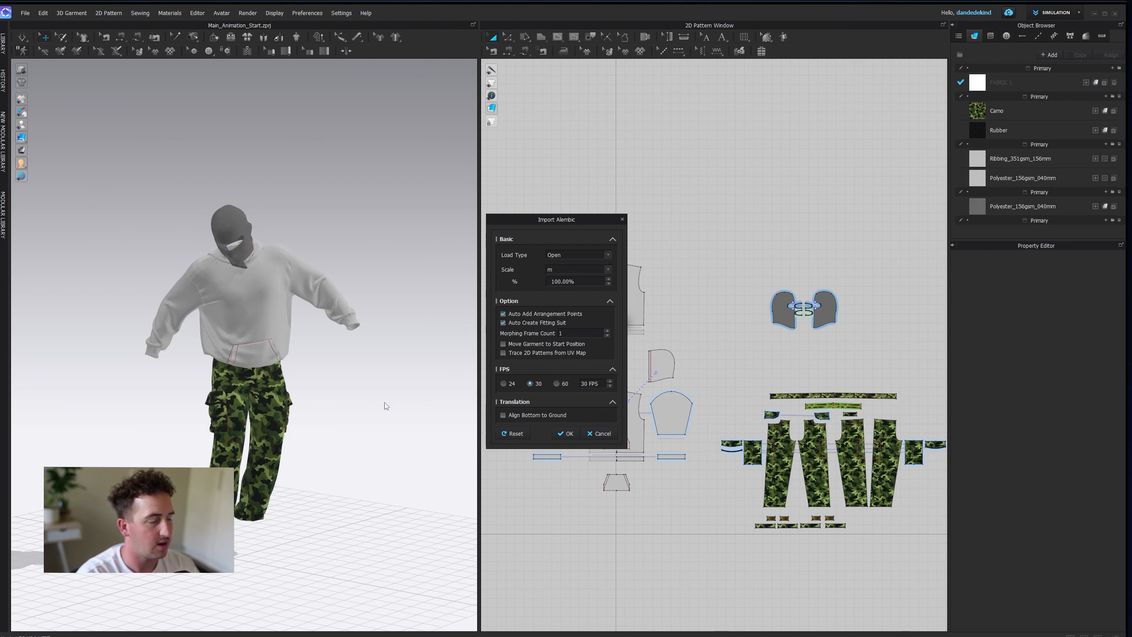
pyautogui.click(582, 254)
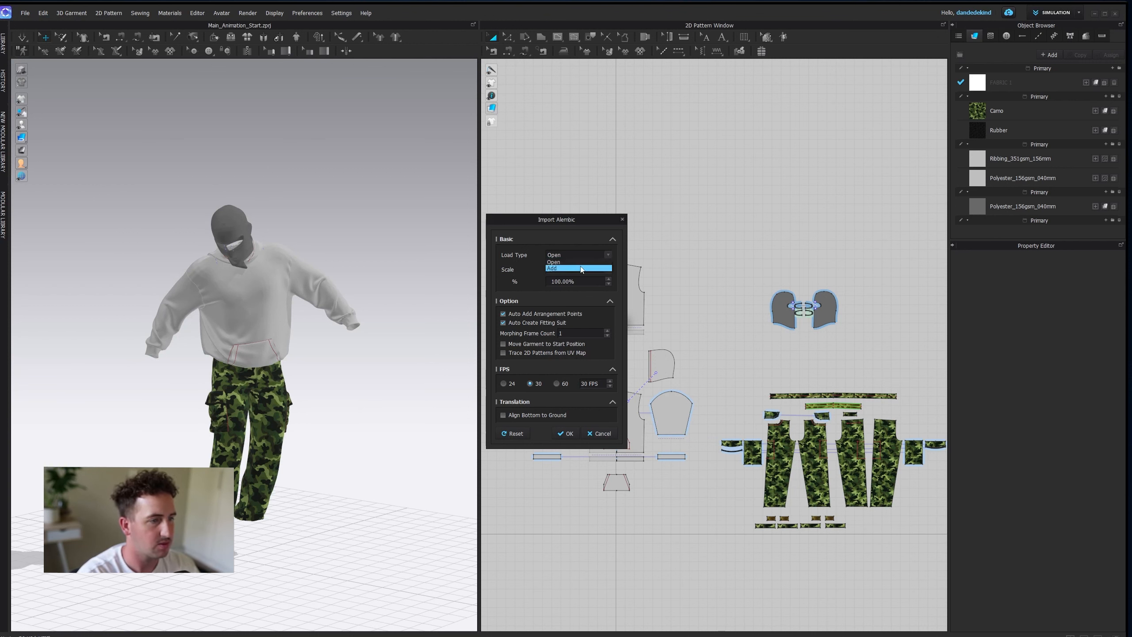
pyautogui.click(582, 268)
pyautogui.click(564, 417)
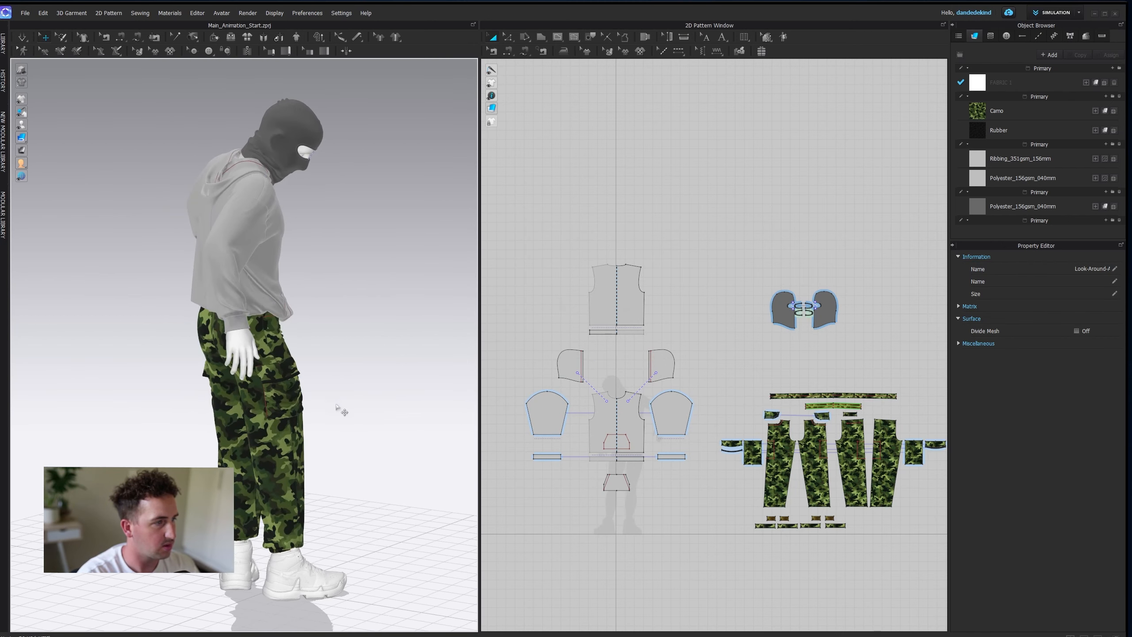
pyautogui.moveTo(233, 397); pyautogui.dragTo(201, 397, button='right')
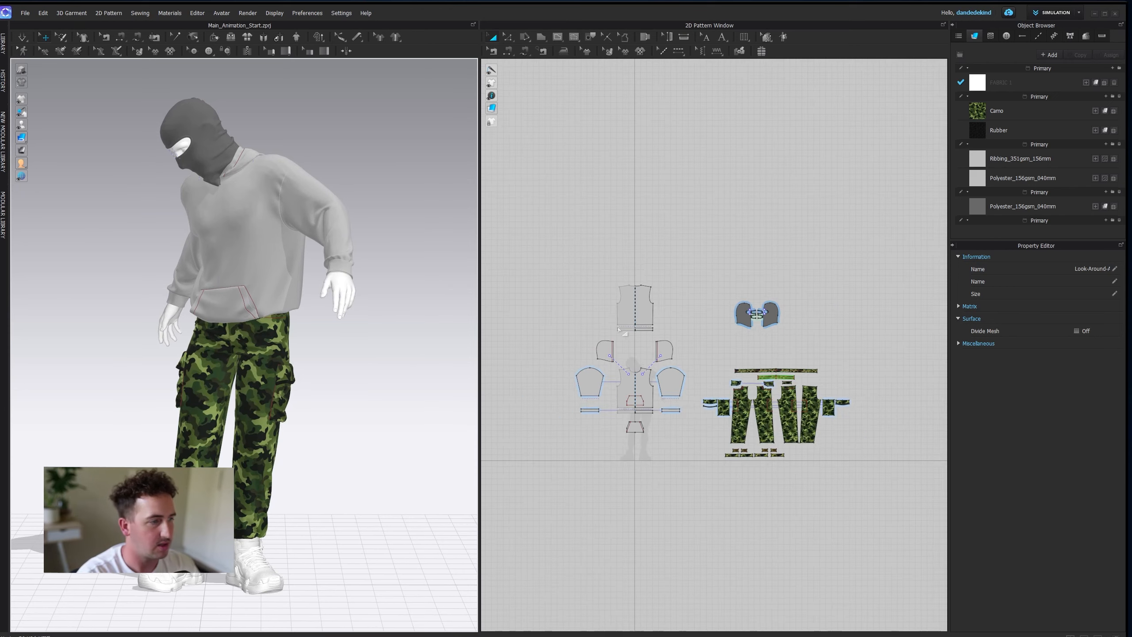
# - Open texture baking in the UV Editor workspace and set the saving path to Main_.png in the CLO3D-to-B3D UV folder
pyautogui.click(1058, 15)
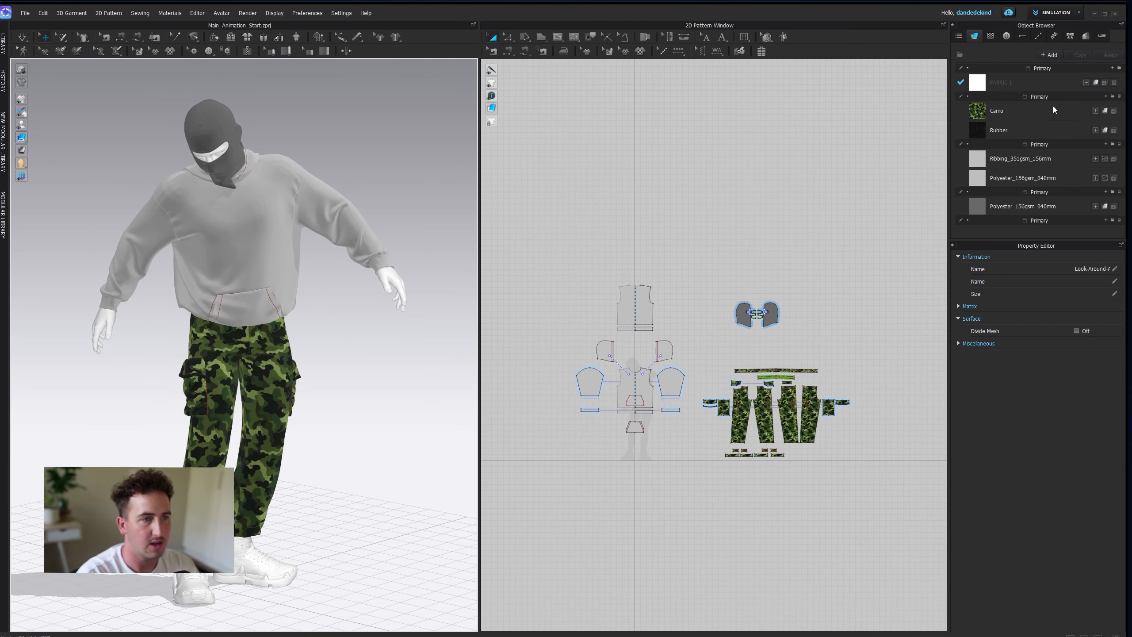
pyautogui.click(1053, 76)
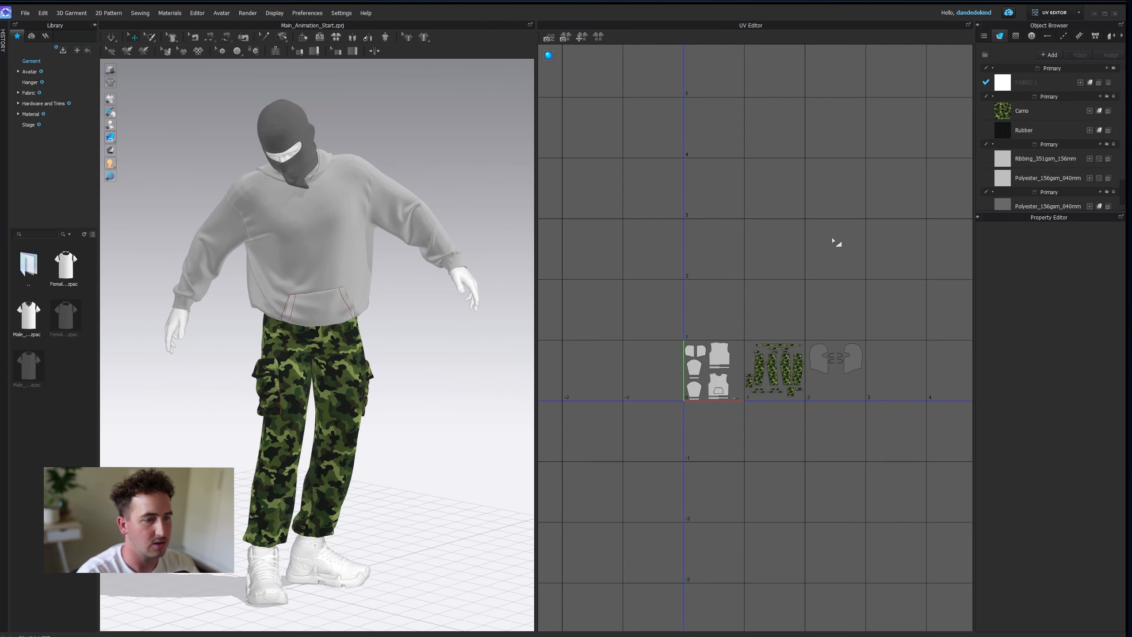
pyautogui.click(565, 39)
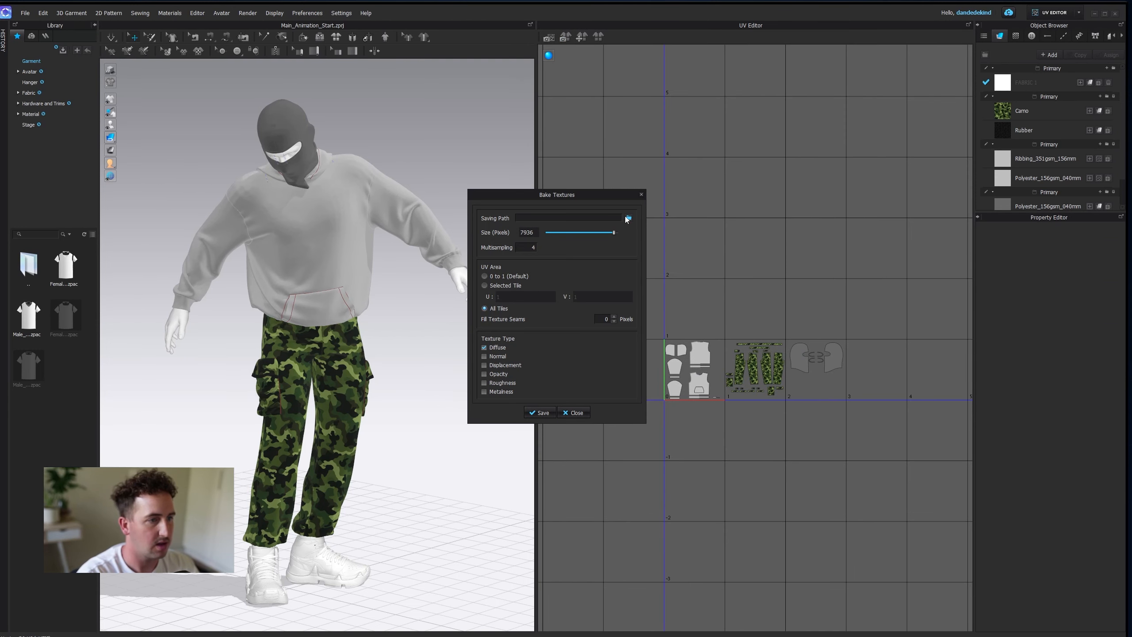
pyautogui.click(629, 219)
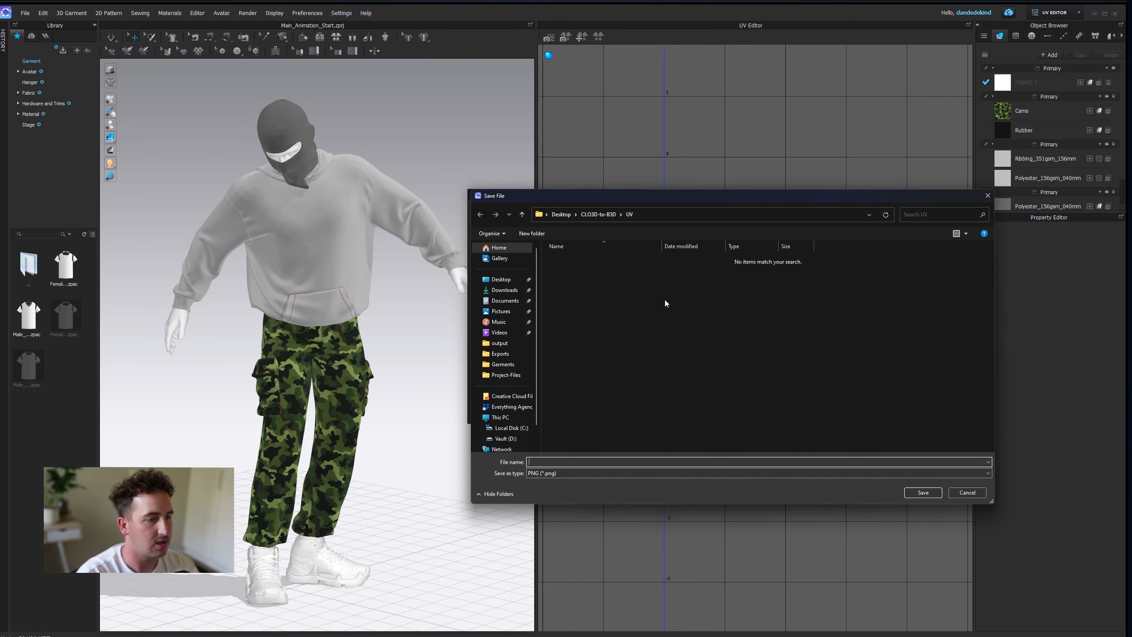
pyautogui.click(922, 492)
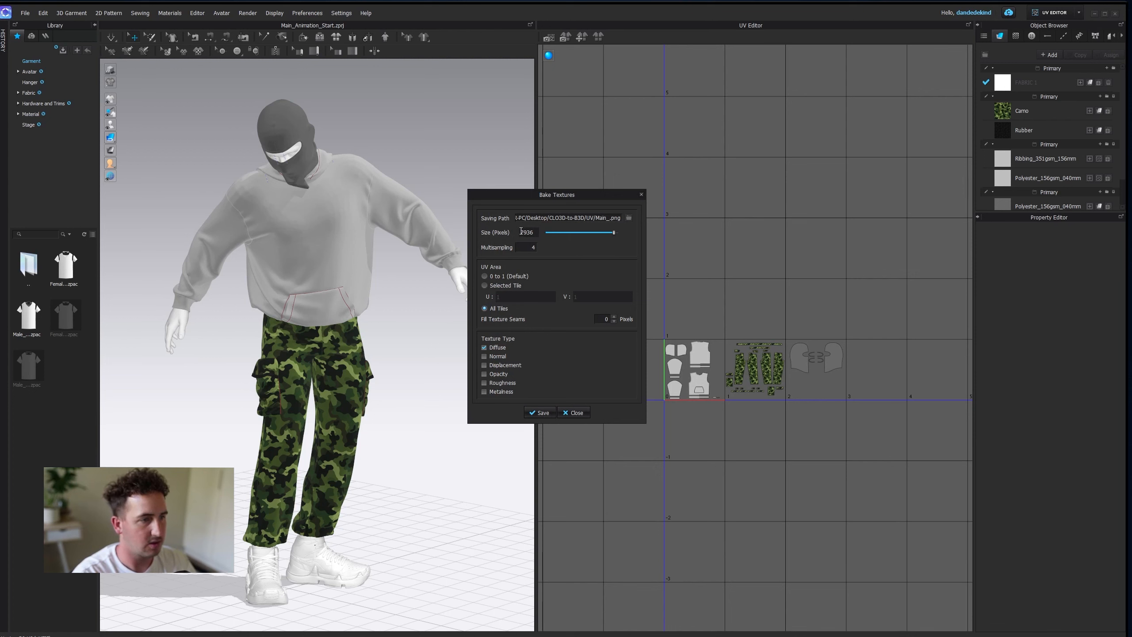
# - Enter a texture size of 8000 pixels and bake the diffuse textures for all UV tiles
pyautogui.write('8000')
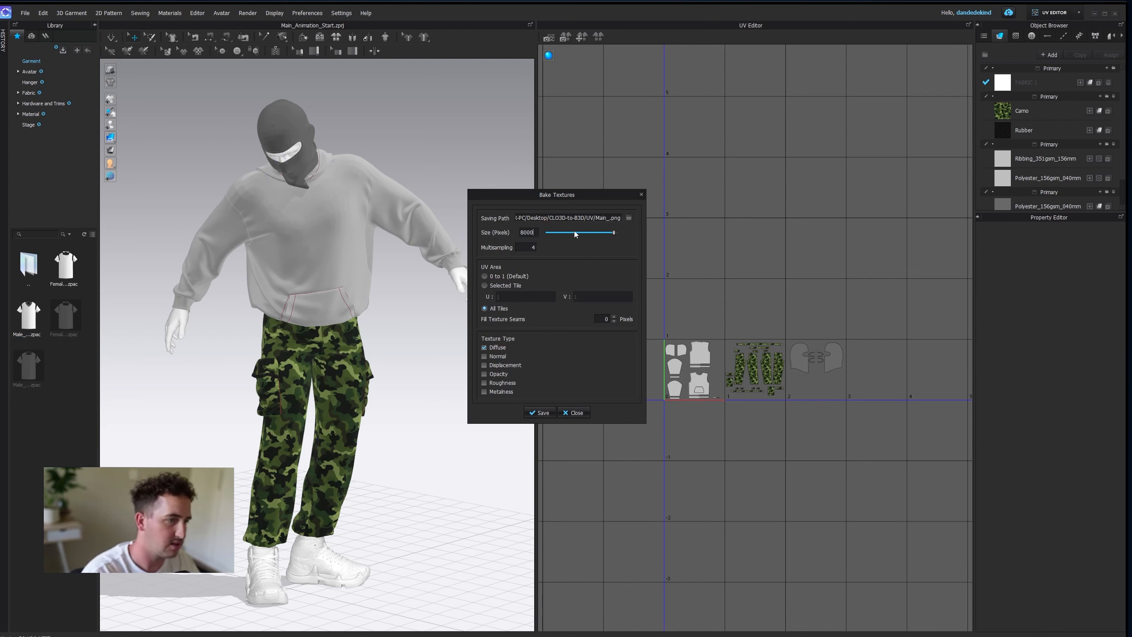
pyautogui.press('Return')
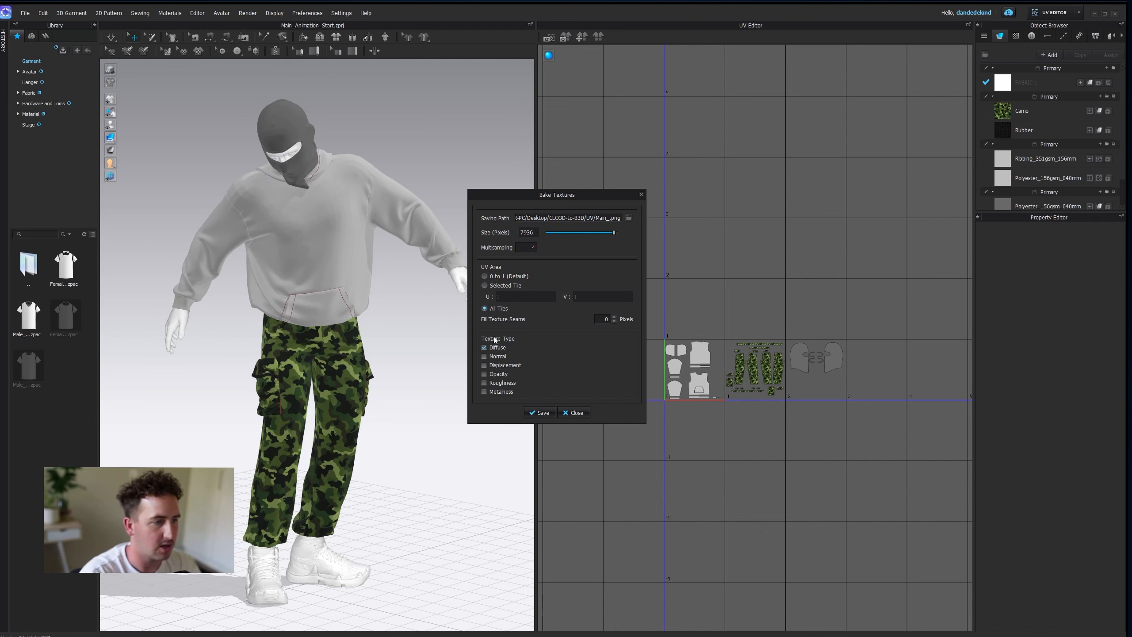
pyautogui.click(535, 409)
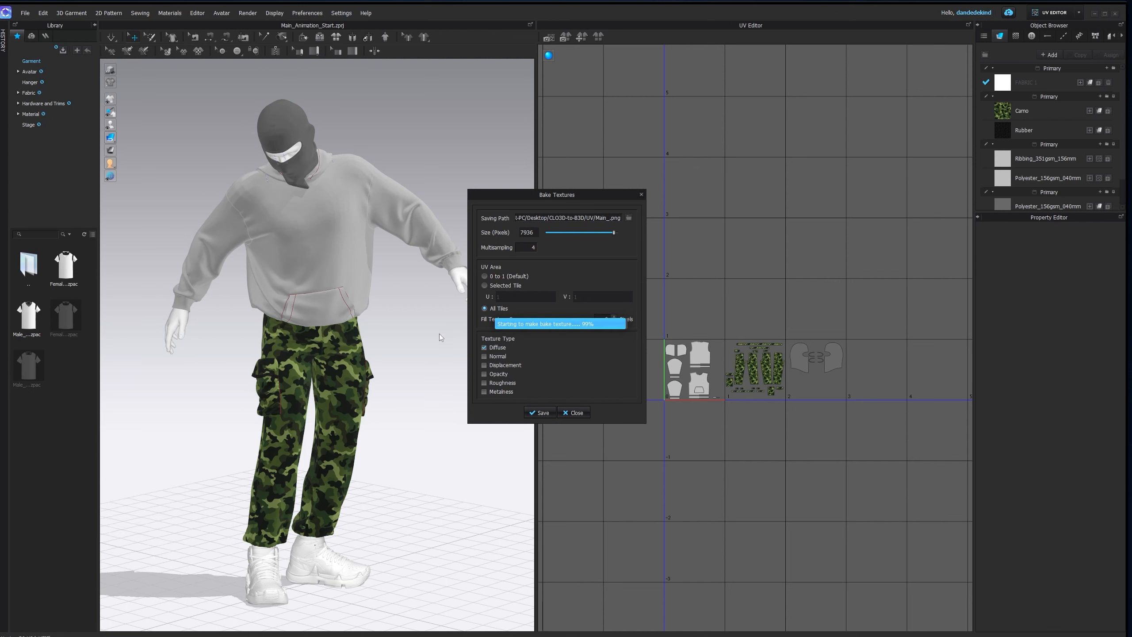
pyautogui.click(576, 412)
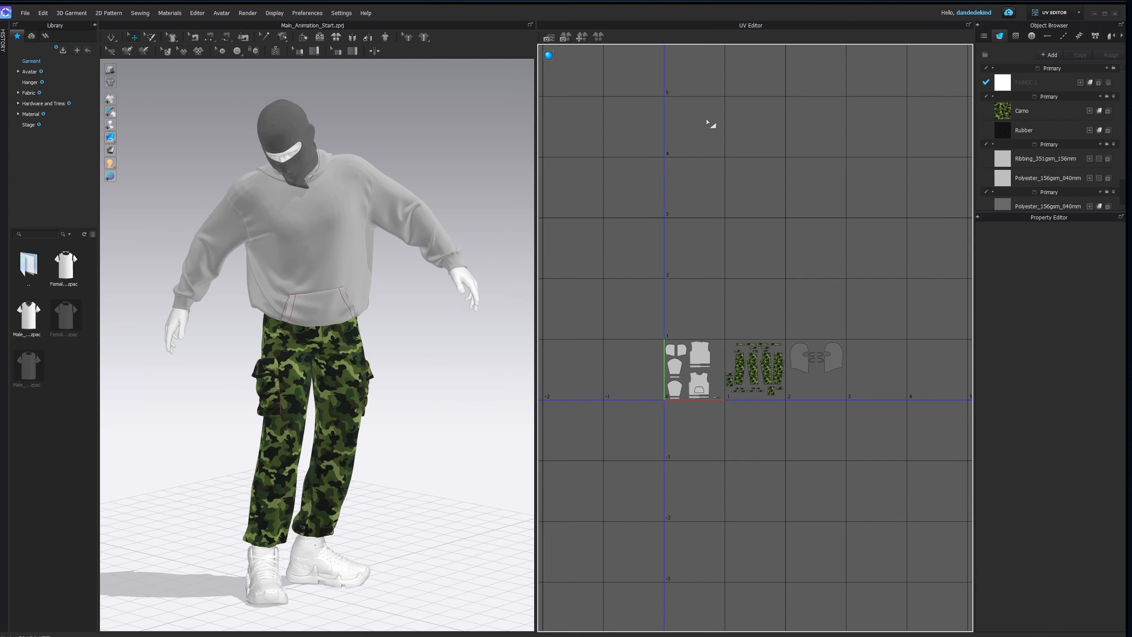
# - Switch to the Animation workspace with the whole dressed avatar in view
pyautogui.click(1045, 17)
pyautogui.click(1054, 43)
pyautogui.moveTo(507, 495); pyautogui.dragTo(567, 481, button='right')
pyautogui.scroll(2, 566, 480)
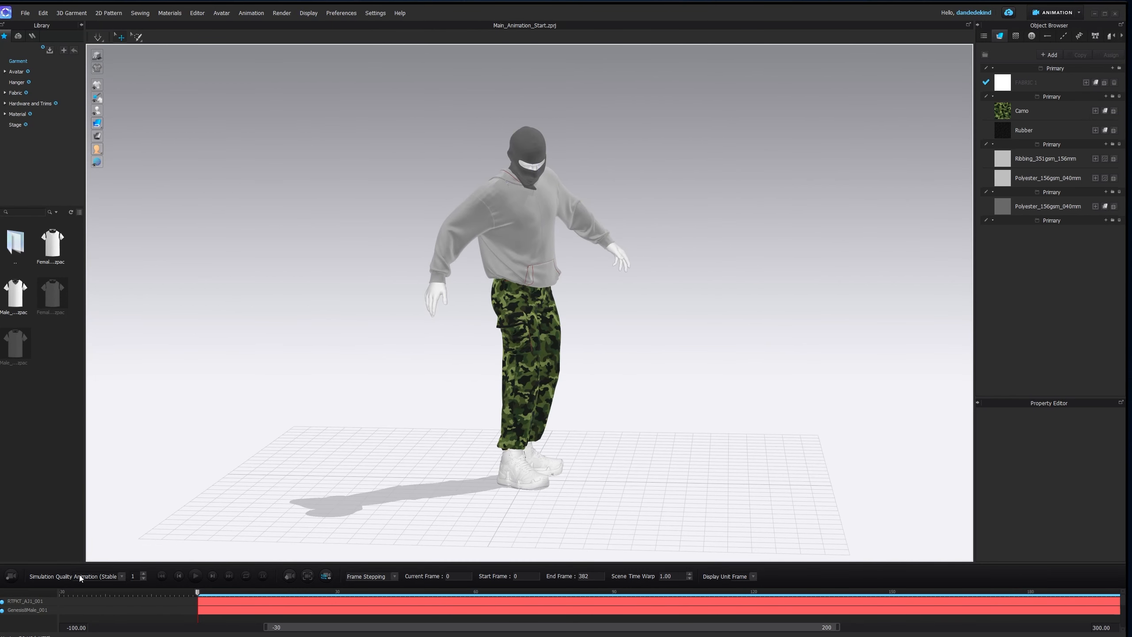
# - Set the simulation quality to a custom value of 5 and record the garment simulation over the avatar's animation
pyautogui.click(94, 578)
pyautogui.click(106, 584)
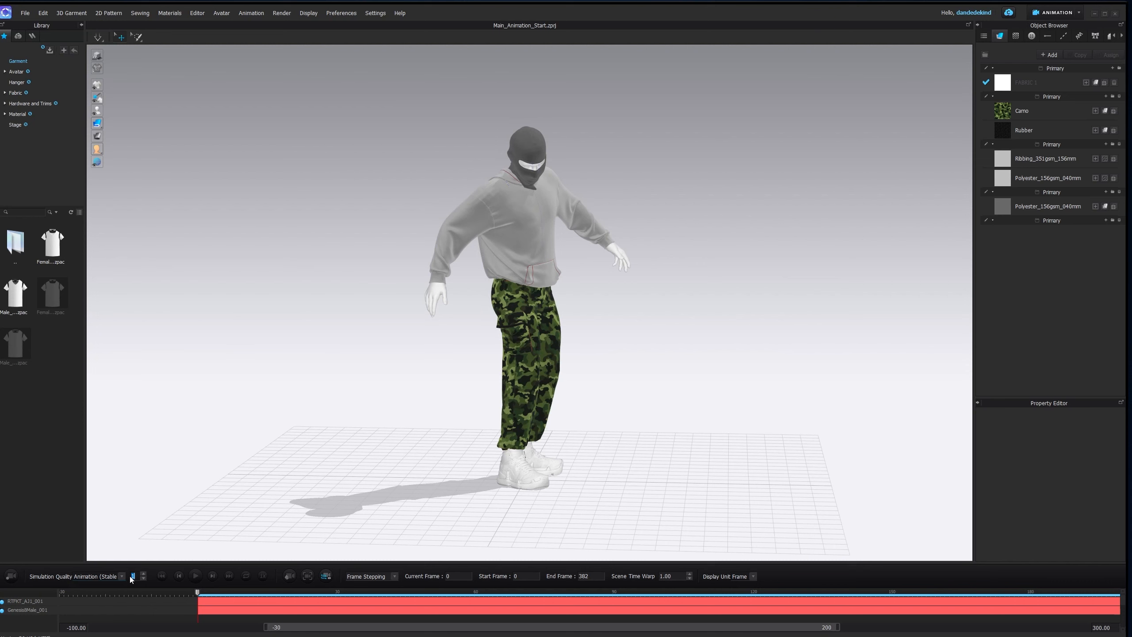
pyautogui.press('Return')
pyautogui.moveTo(628, 397); pyautogui.dragTo(593, 400, button='right')
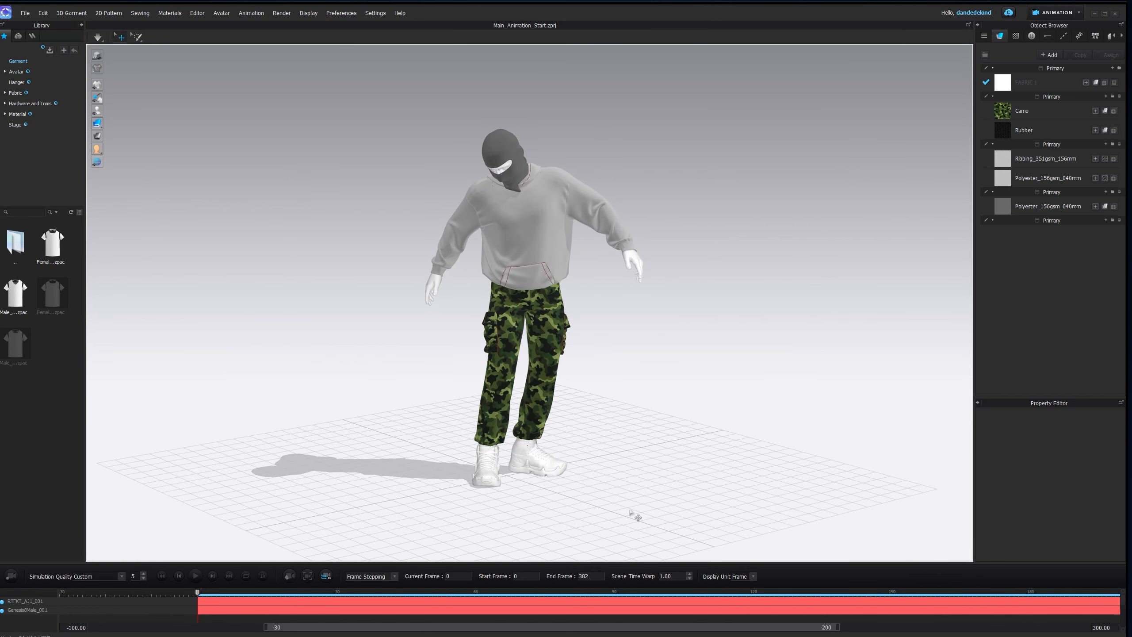
pyautogui.click(11, 578)
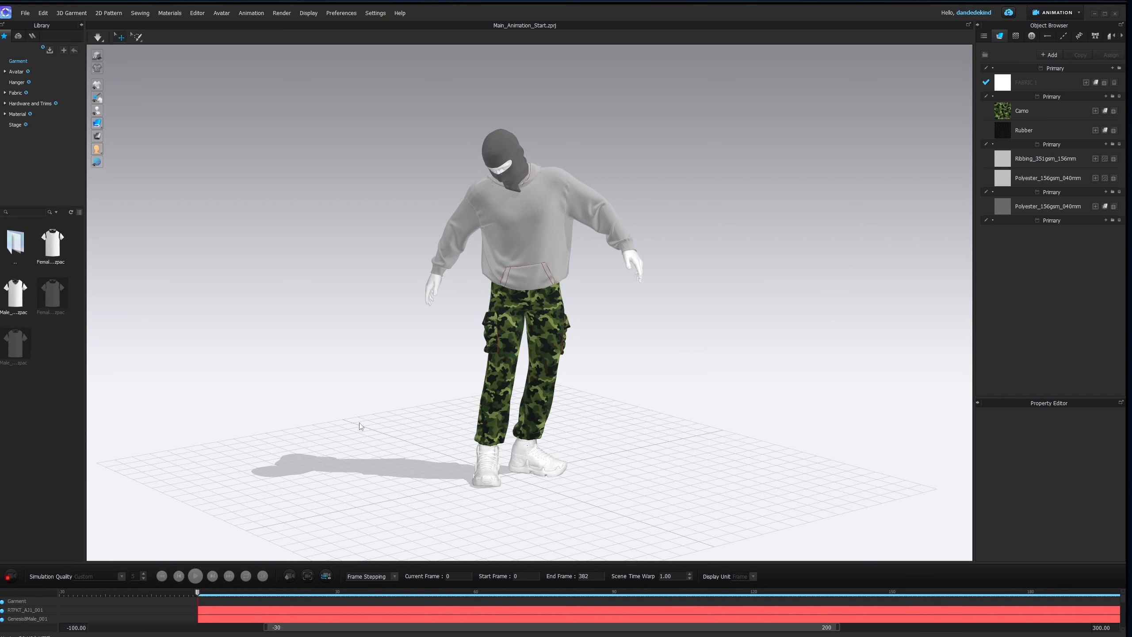
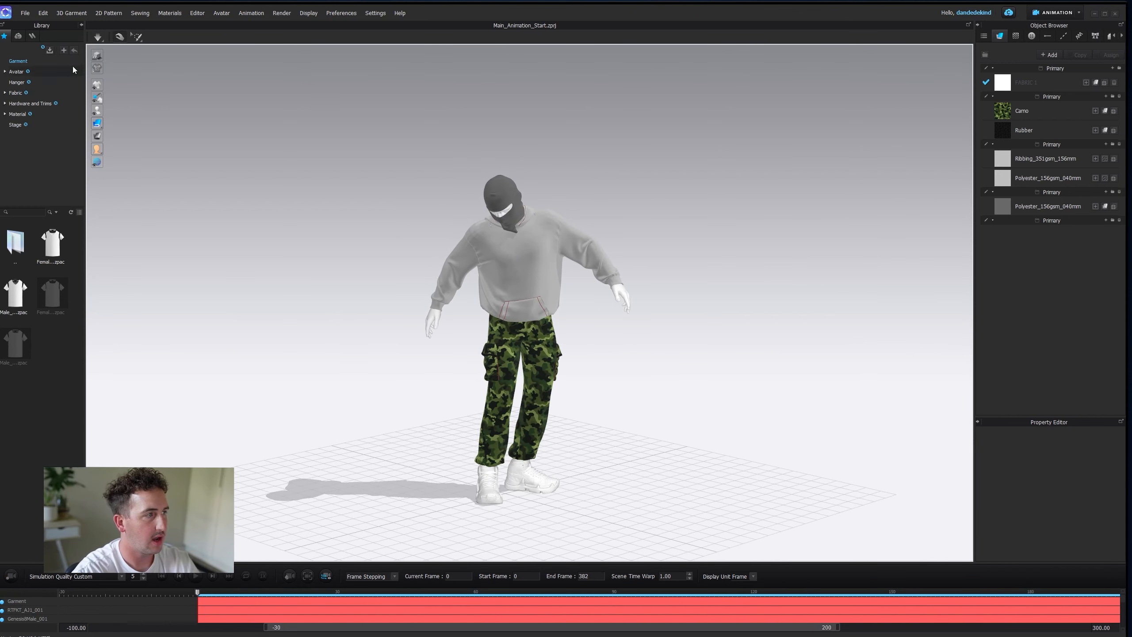
# - Start exporting the simulated garment animation as Alembic (OGAWA)
pyautogui.click(25, 13)
pyautogui.moveTo(71, 115)
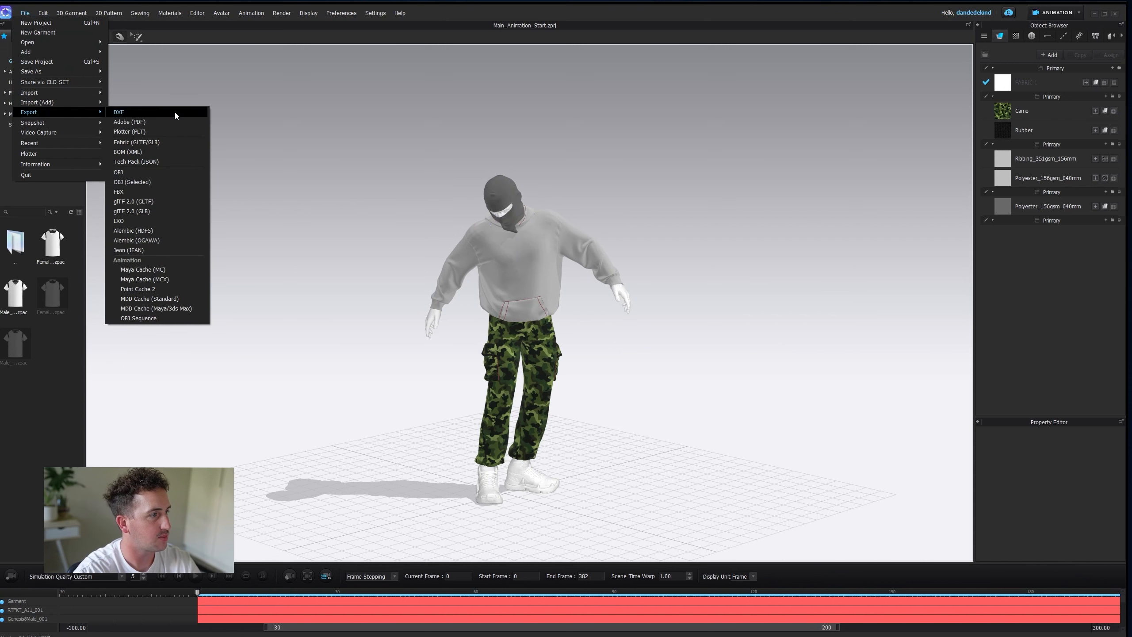
pyautogui.click(182, 243)
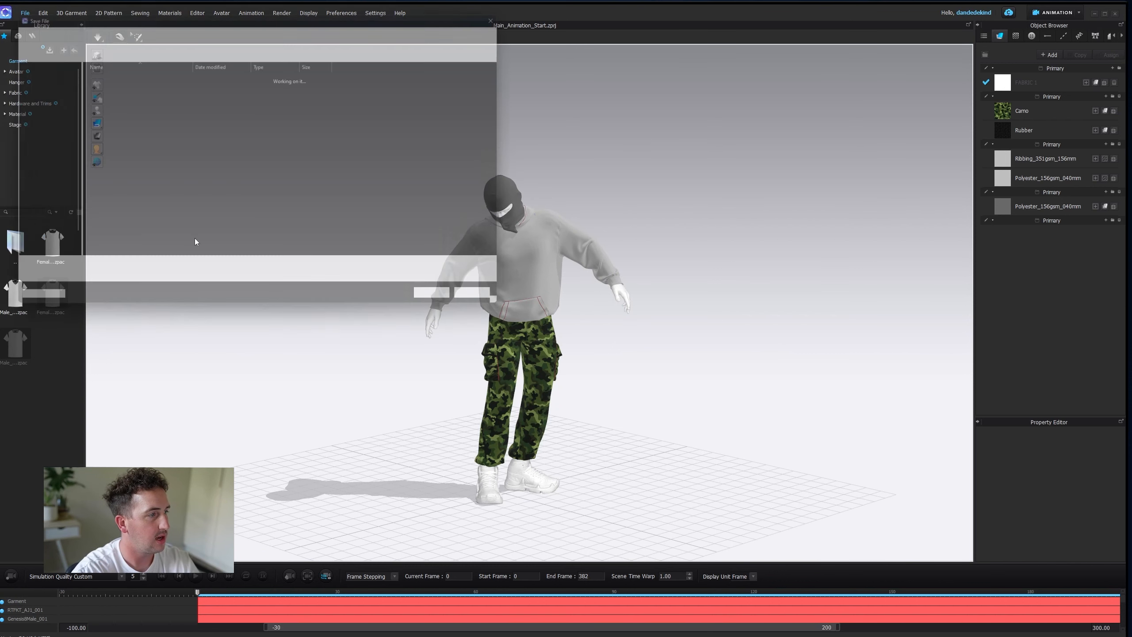
# - Export the garment animation as Look-Around-CLO3d.abc in the Exports folder, as thick geometry with unified UV coordinates, 30 FPS and metre scale
pyautogui.click(147, 72)
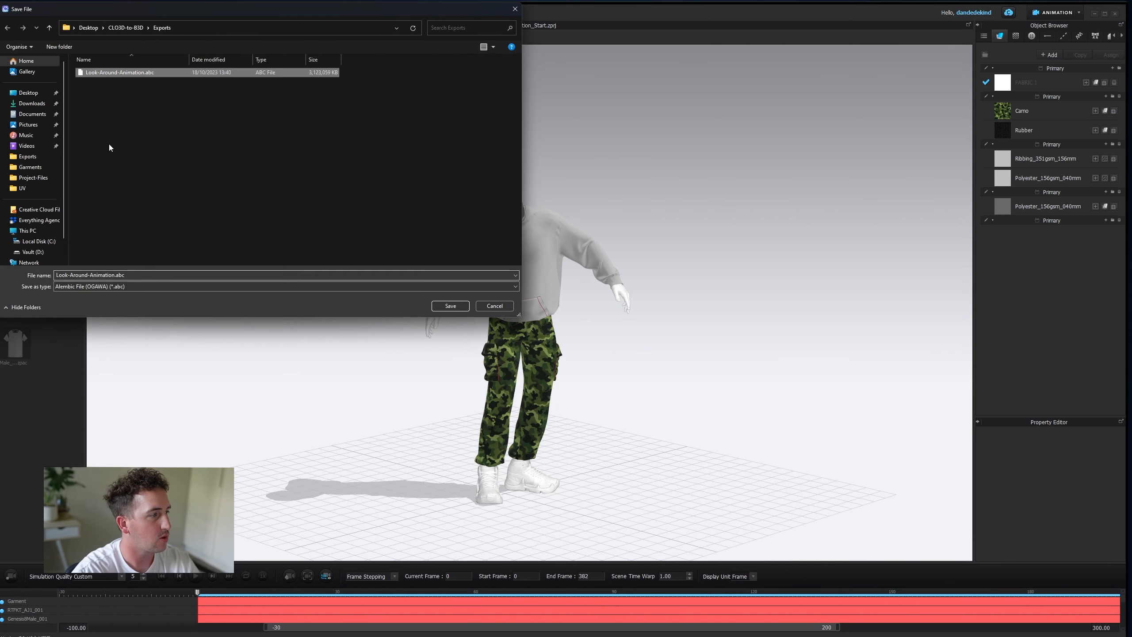
pyautogui.click(90, 275)
pyautogui.click(86, 274)
pyautogui.moveTo(95, 275); pyautogui.dragTo(112, 275)
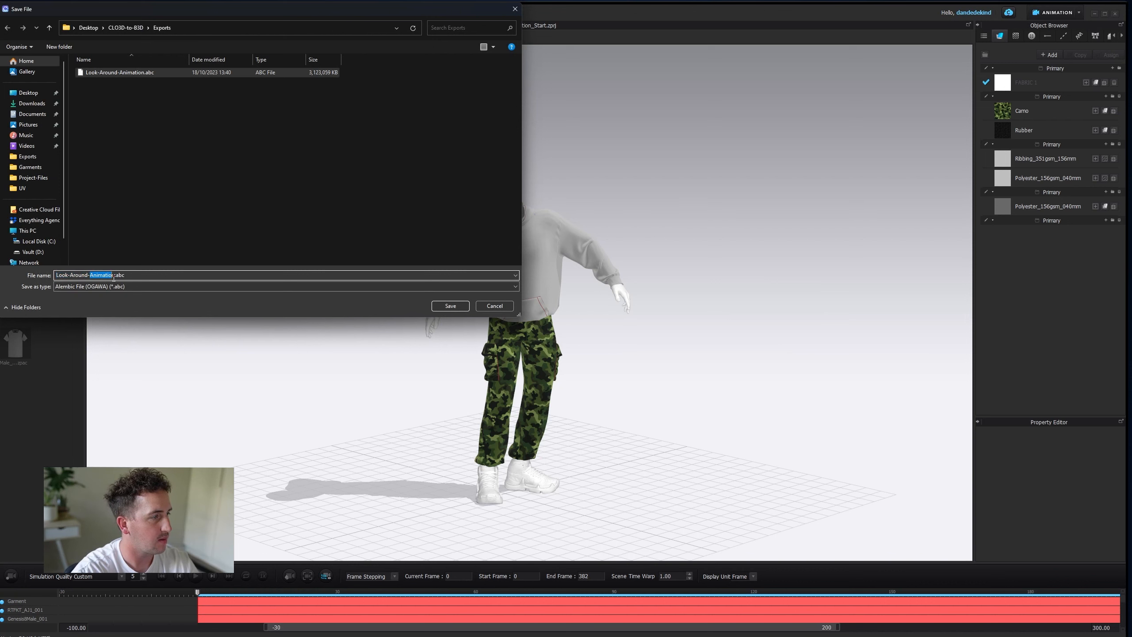
pyautogui.write('CLO')
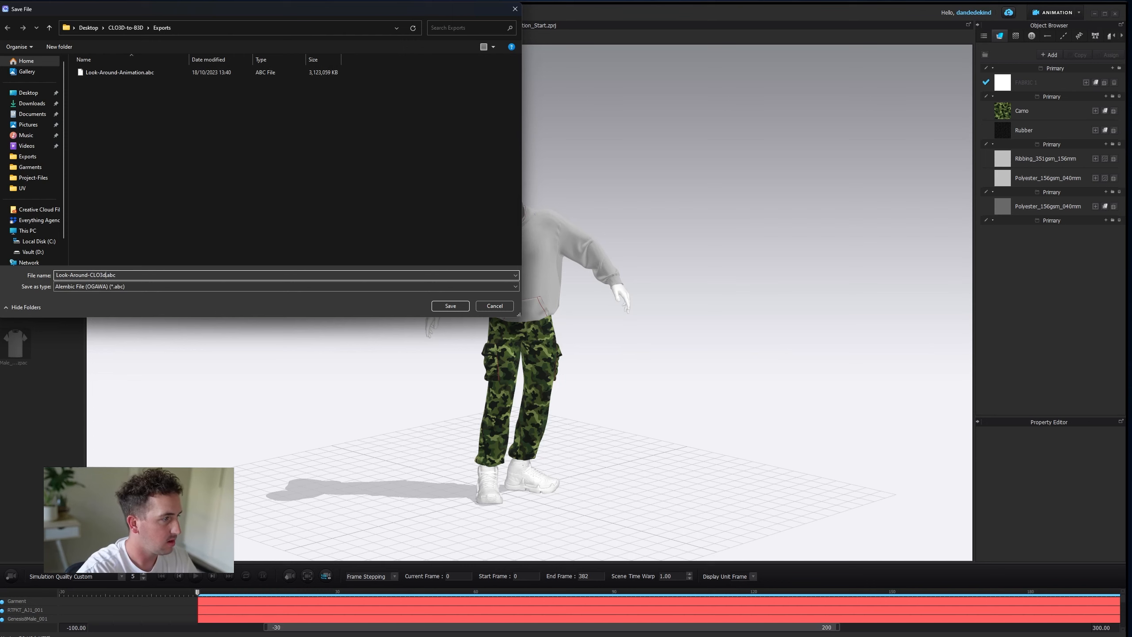
pyautogui.write('3d')
pyautogui.click(461, 307)
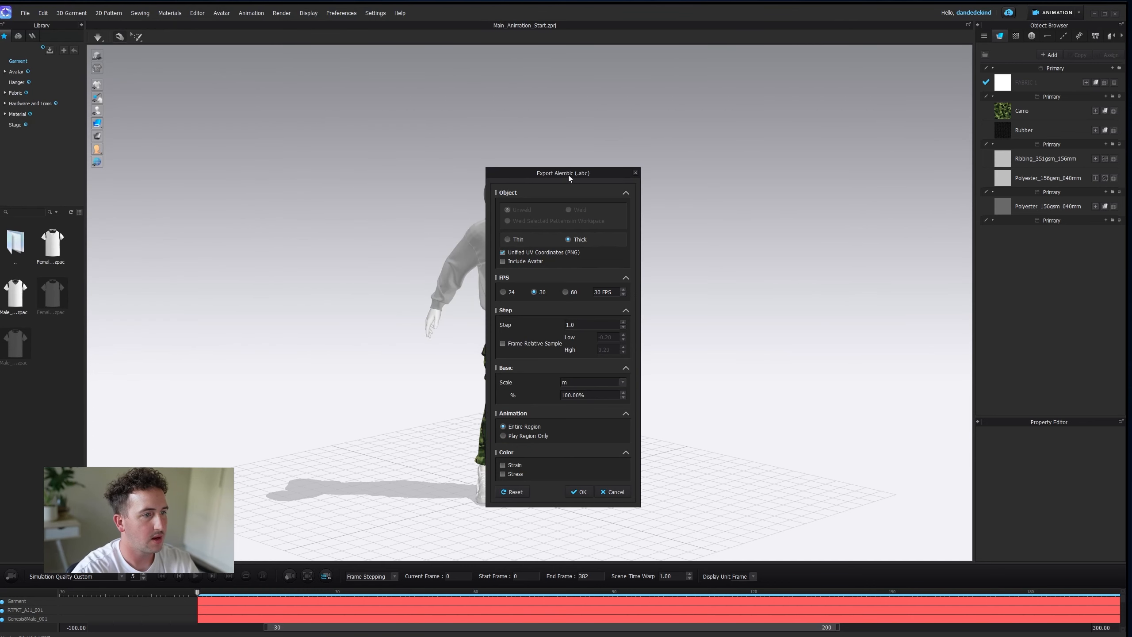
pyautogui.moveTo(569, 176); pyautogui.dragTo(515, 175)
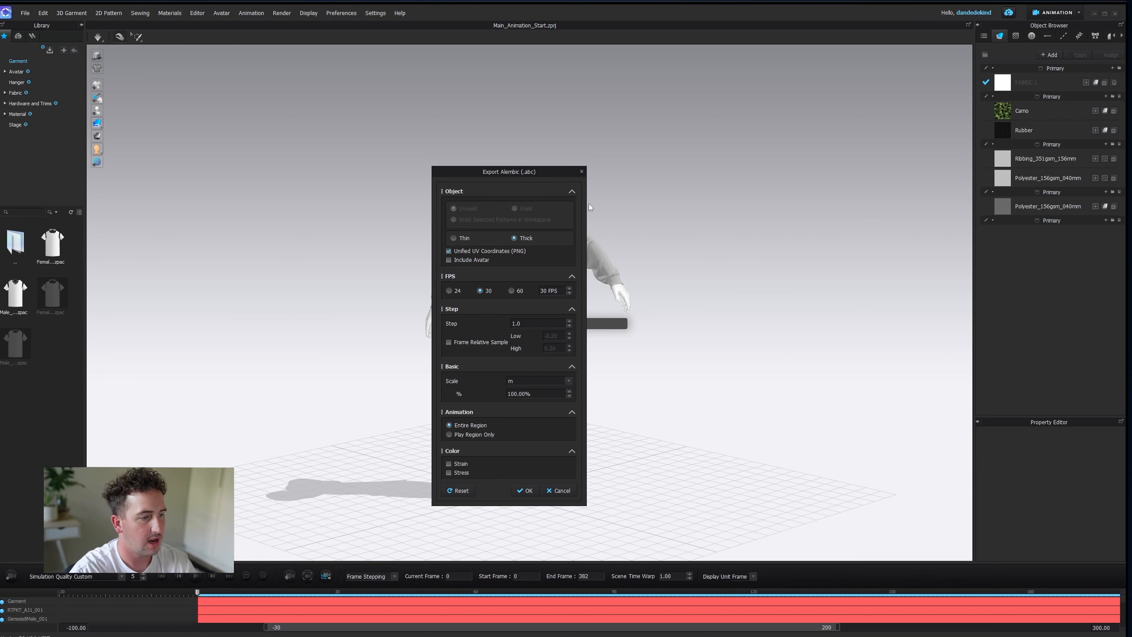
pyautogui.click(533, 490)
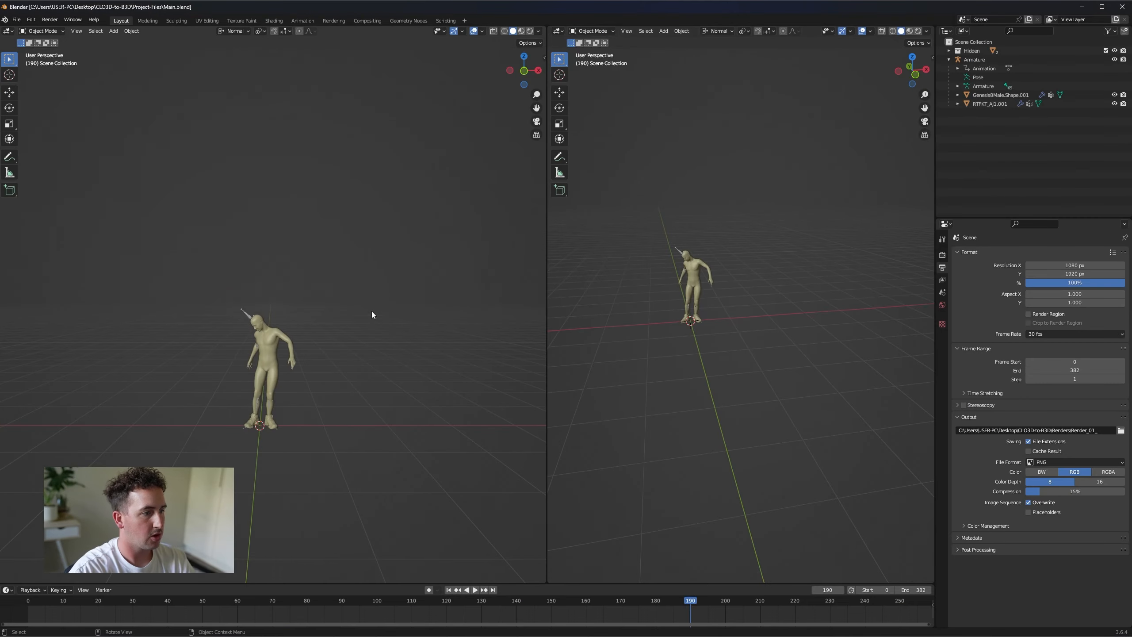
# - Switch to Blender and import the Alembic file Look-Around-CLO3d.abc from the project's Exports folder
pyautogui.moveTo(419, 354); pyautogui.dragTo(387, 379, button='middle')
pyautogui.click(17, 19)
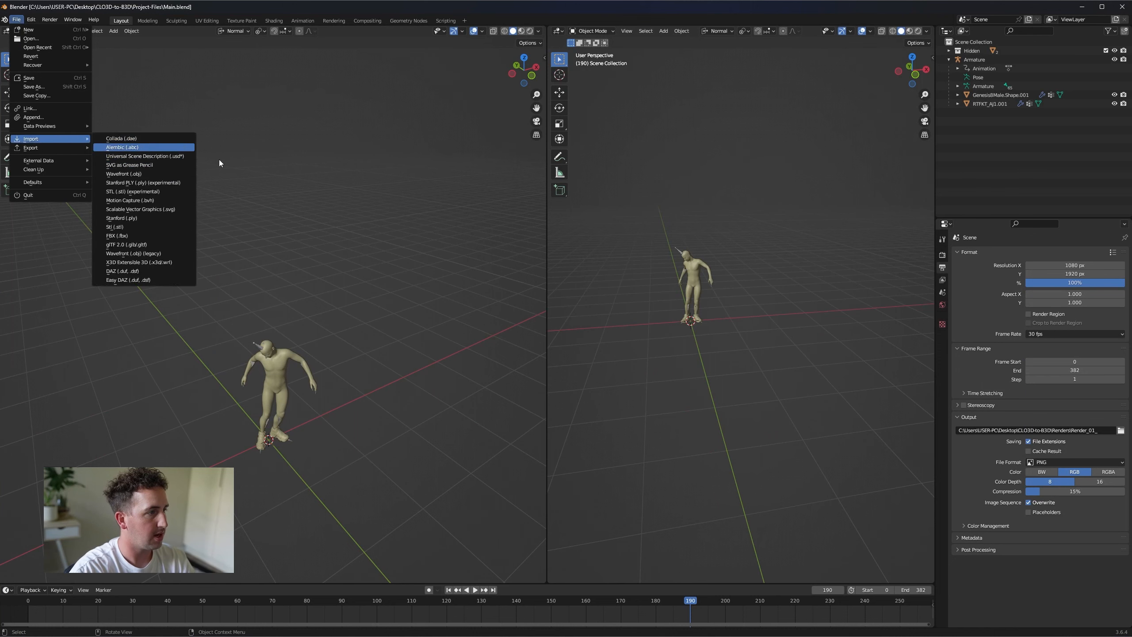
pyautogui.click(118, 148)
pyautogui.click(468, 207)
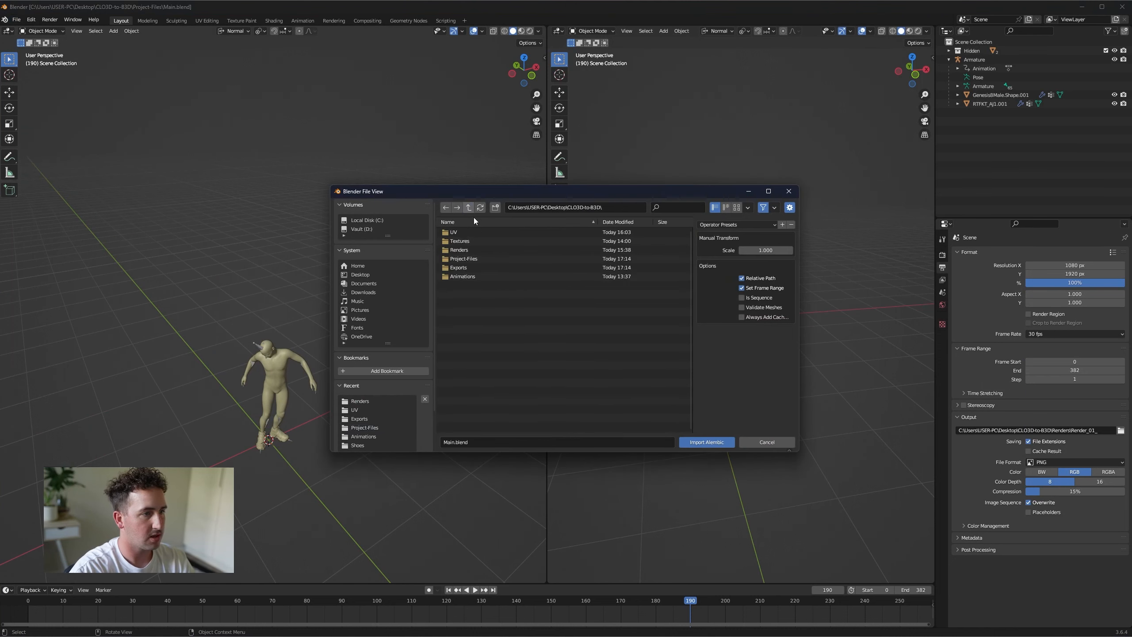
pyautogui.click(486, 276)
pyautogui.click(468, 207)
pyautogui.click(484, 265)
pyautogui.click(510, 232)
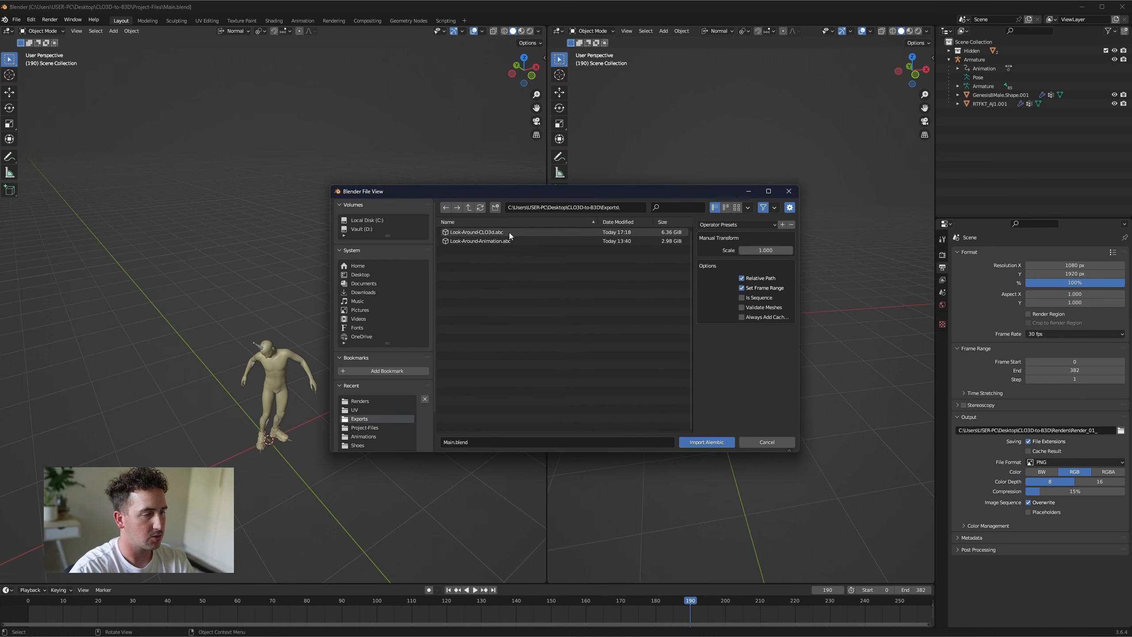
pyautogui.click(714, 442)
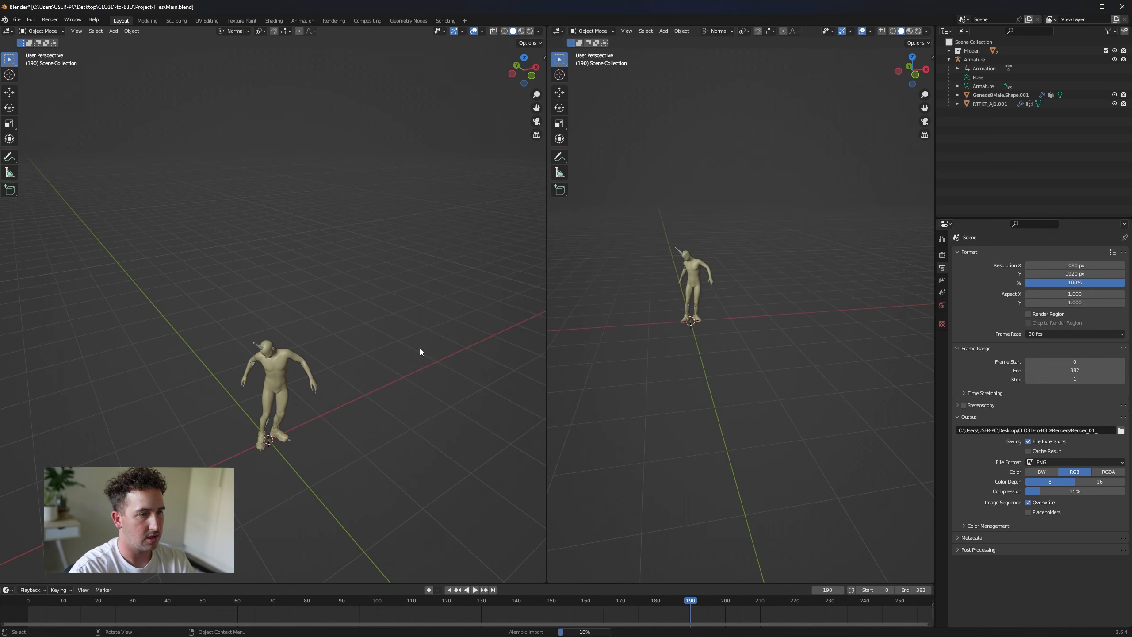
# - Play and scrub through the animation to examine how the imported garment follows the avatar
pyautogui.scroll(4, 313, 433)
pyautogui.moveTo(327, 464); pyautogui.dragTo(329, 408, button='middle')
pyautogui.scroll(4, 339, 407)
pyautogui.click(396, 417)
pyautogui.moveTo(395, 417); pyautogui.dragTo(368, 438, button='middle')
pyautogui.rightClick(368, 438)
pyautogui.moveTo(460, 387)
pyautogui.mouseDown(button='middle')
pyautogui.moveTo(469, 382)
pyautogui.moveTo(461, 387)
pyautogui.mouseUp(button='middle')
pyautogui.press('space')
pyautogui.press('space')
pyautogui.press('space')
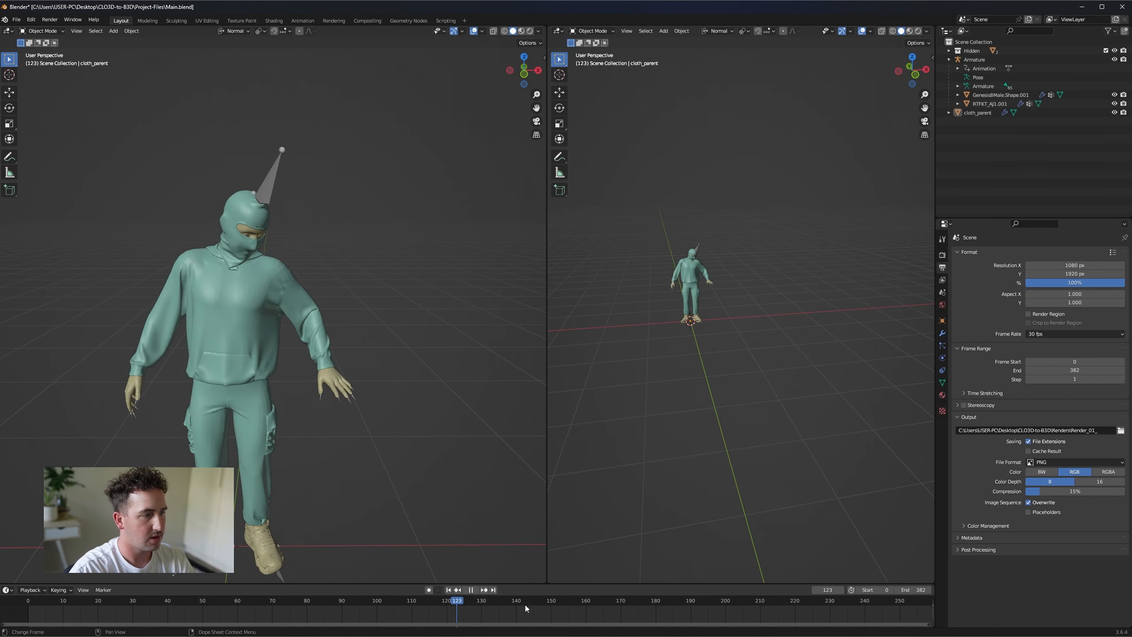
pyautogui.press('space')
pyautogui.moveTo(567, 603); pyautogui.dragTo(679, 599)
pyautogui.moveTo(372, 350); pyautogui.dragTo(317, 391, button='middle')
pyautogui.scroll(-8, 317, 391)
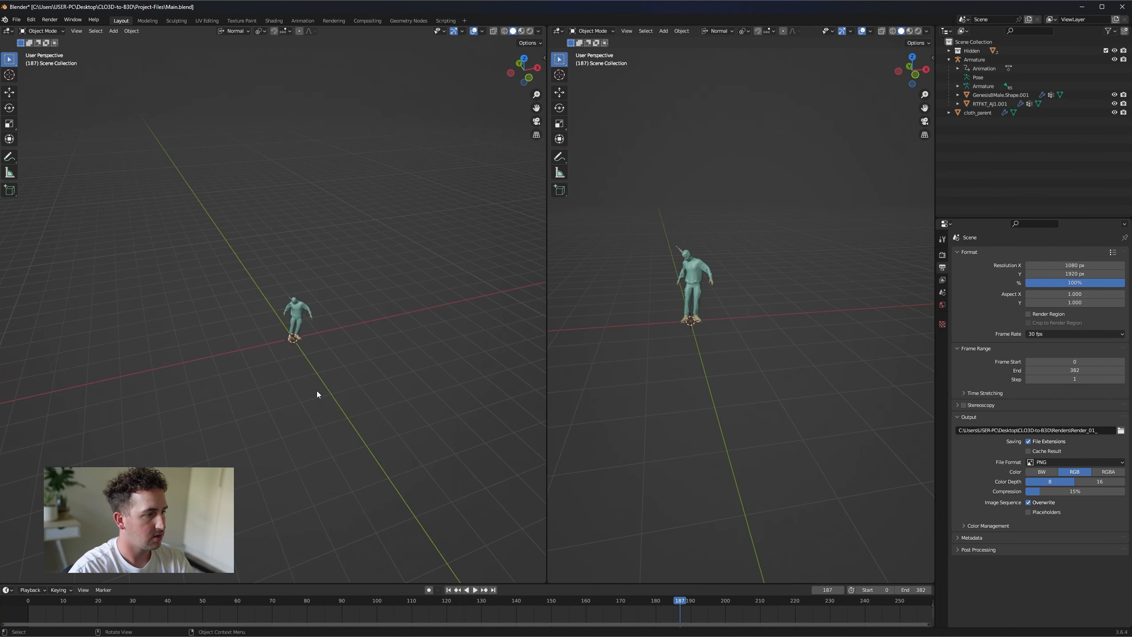
# - Add a plane beneath the figure and scale it up about five times as a floor
pyautogui.hotkey('shift', 'a')
pyautogui.moveTo(312, 385)
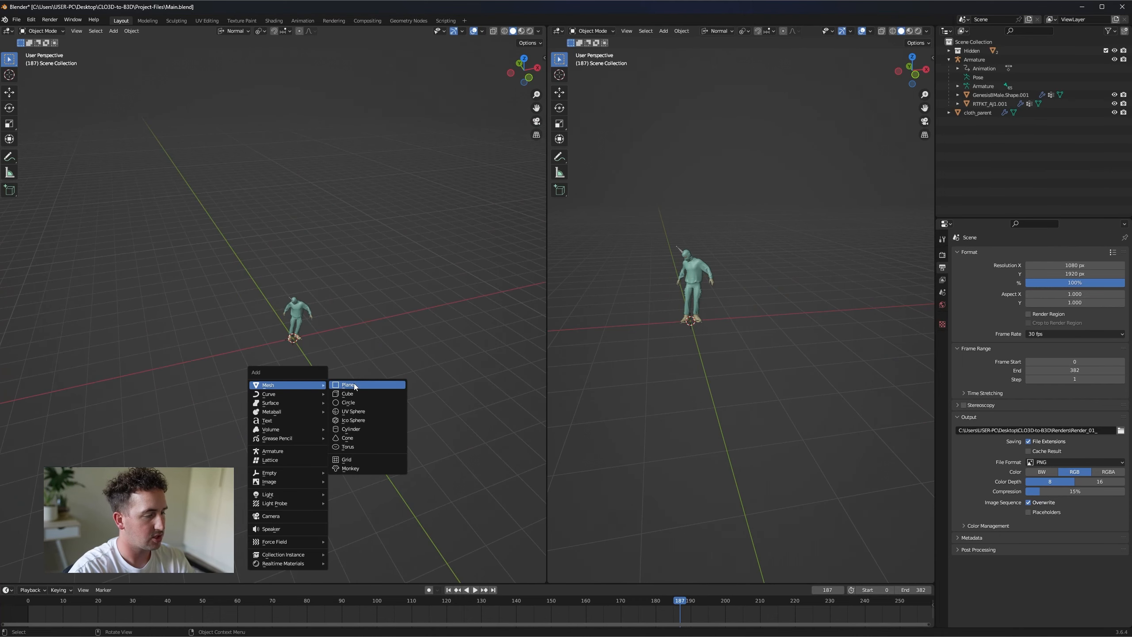
pyautogui.click(354, 384)
pyautogui.press('s')
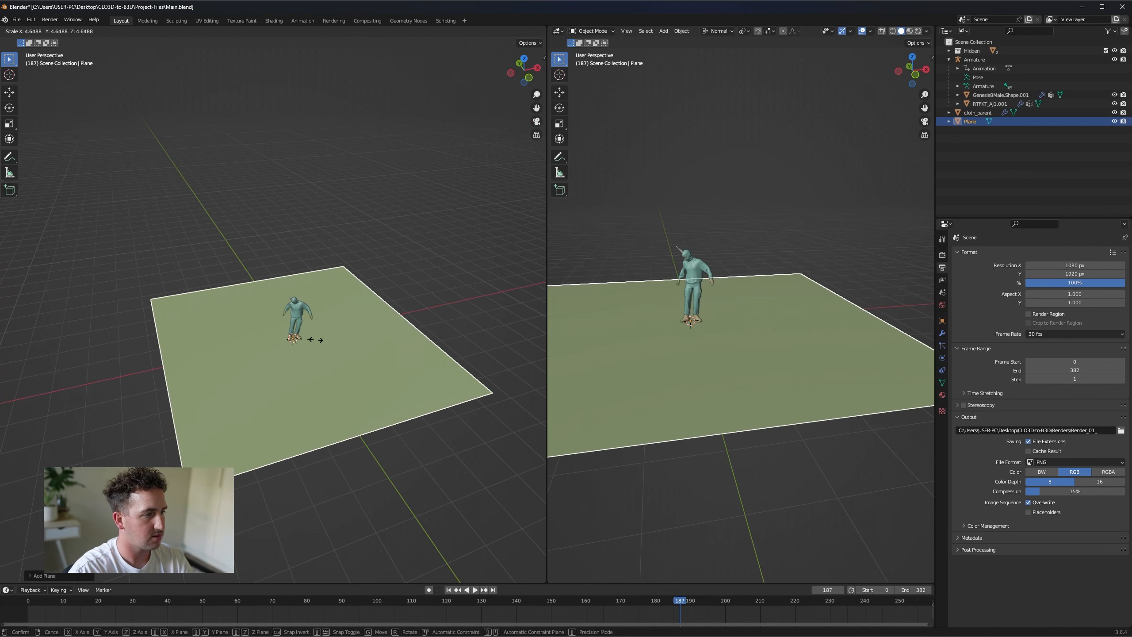
pyautogui.click(317, 339)
pyautogui.moveTo(416, 346); pyautogui.dragTo(457, 323, button='middle')
pyautogui.click(458, 323)
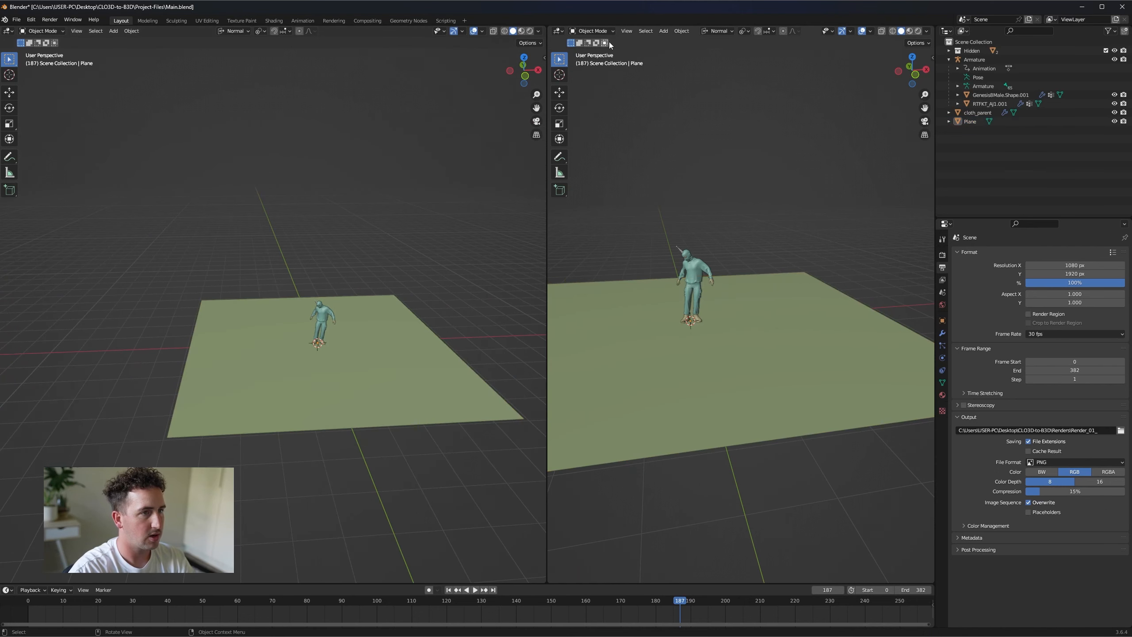
# - Set the second viewport to the front view and add a camera to the scene
pyautogui.click(626, 31)
pyautogui.moveTo(704, 142)
pyautogui.click(782, 175)
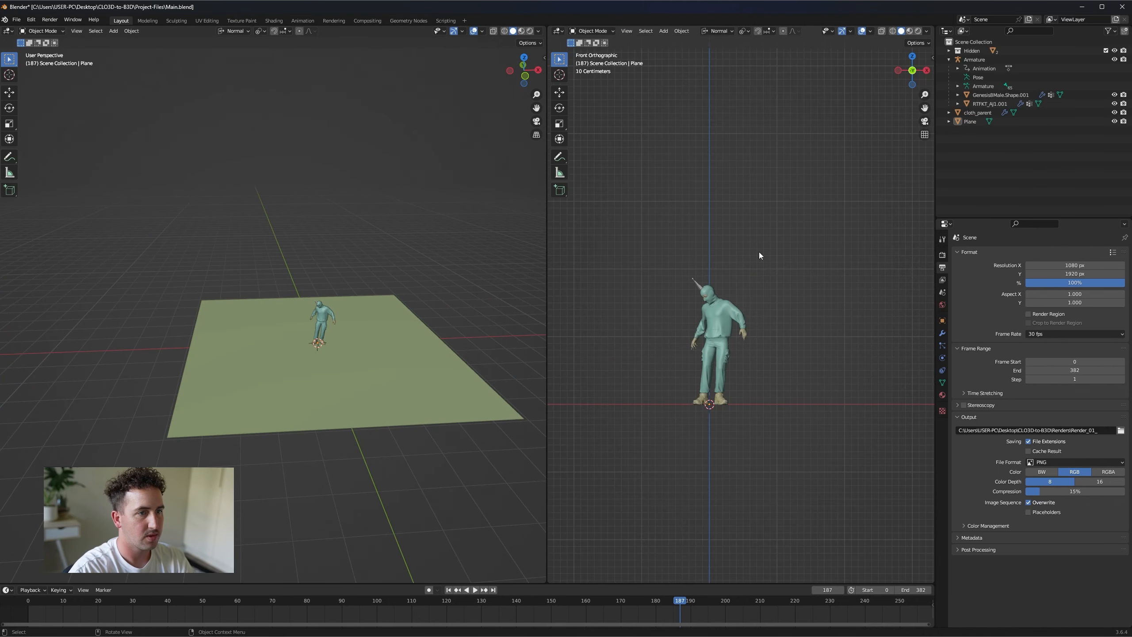
pyautogui.hotkey('shift', 'a')
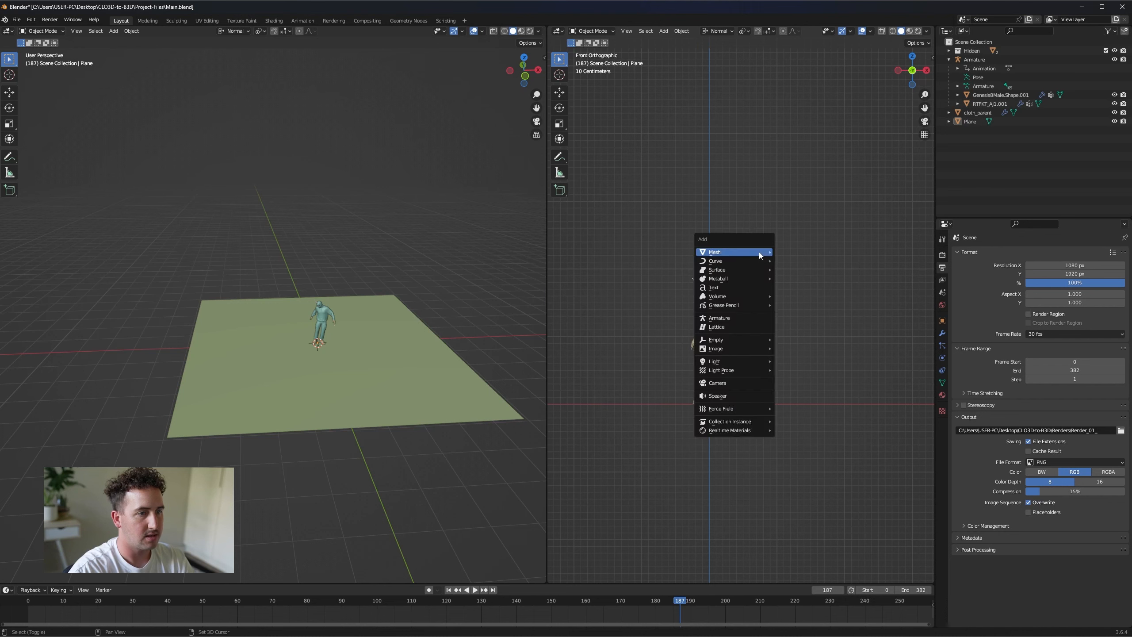
pyautogui.click(756, 383)
# - Move the camera back along its local Z axis to about the front edge of the floor plane
pyautogui.moveTo(391, 337); pyautogui.dragTo(369, 348, button='middle')
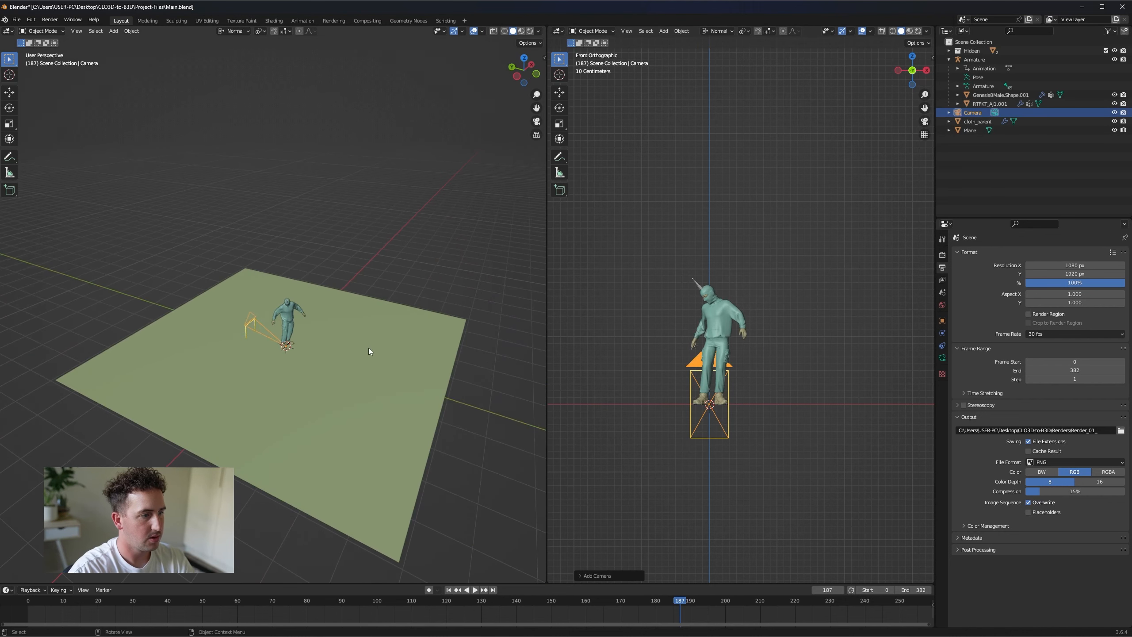
pyautogui.press('g')
pyautogui.press('x')
pyautogui.press('y')
pyautogui.press('z')
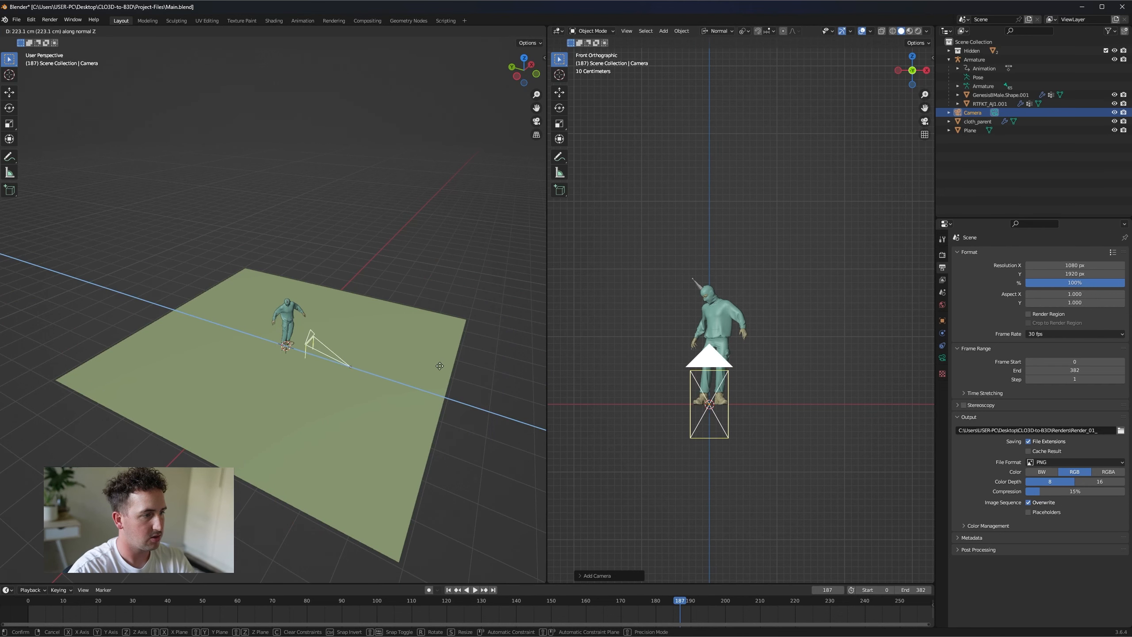
pyautogui.click(465, 393)
# - Raise the camera about 123 cm along its local Y axis
pyautogui.moveTo(465, 392); pyautogui.dragTo(342, 412, button='middle')
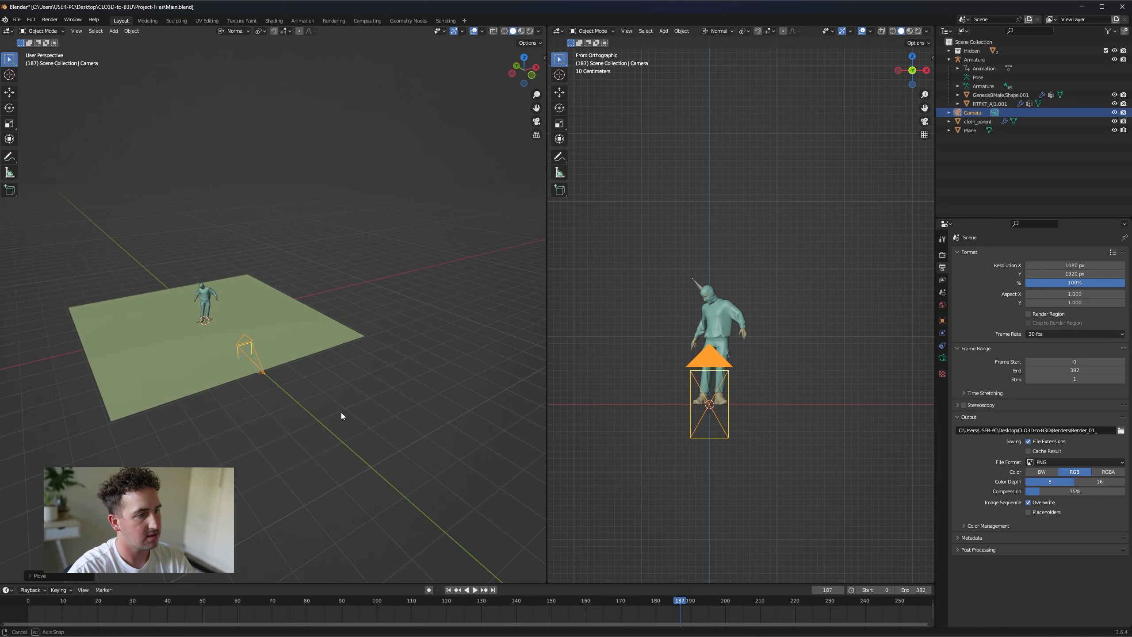
pyautogui.press('g')
pyautogui.press('z')
pyautogui.press('y')
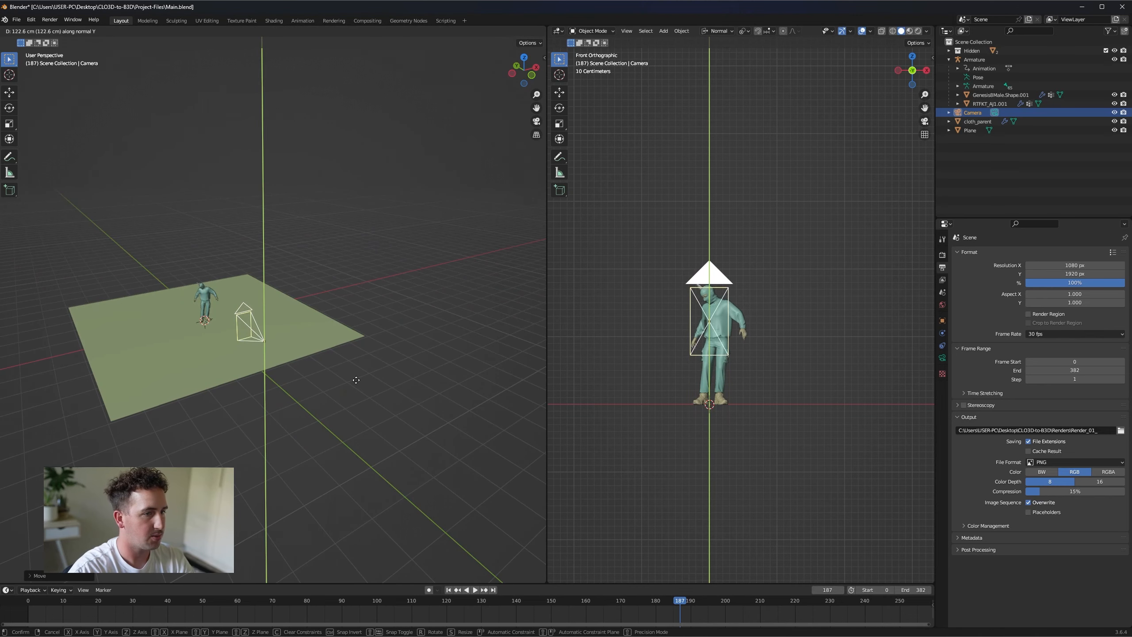
pyautogui.click(354, 380)
# - Show the scene through the camera in the first viewport and tilt the camera slightly downward about its local X axis
pyautogui.click(77, 31)
pyautogui.moveTo(164, 129)
pyautogui.click(219, 127)
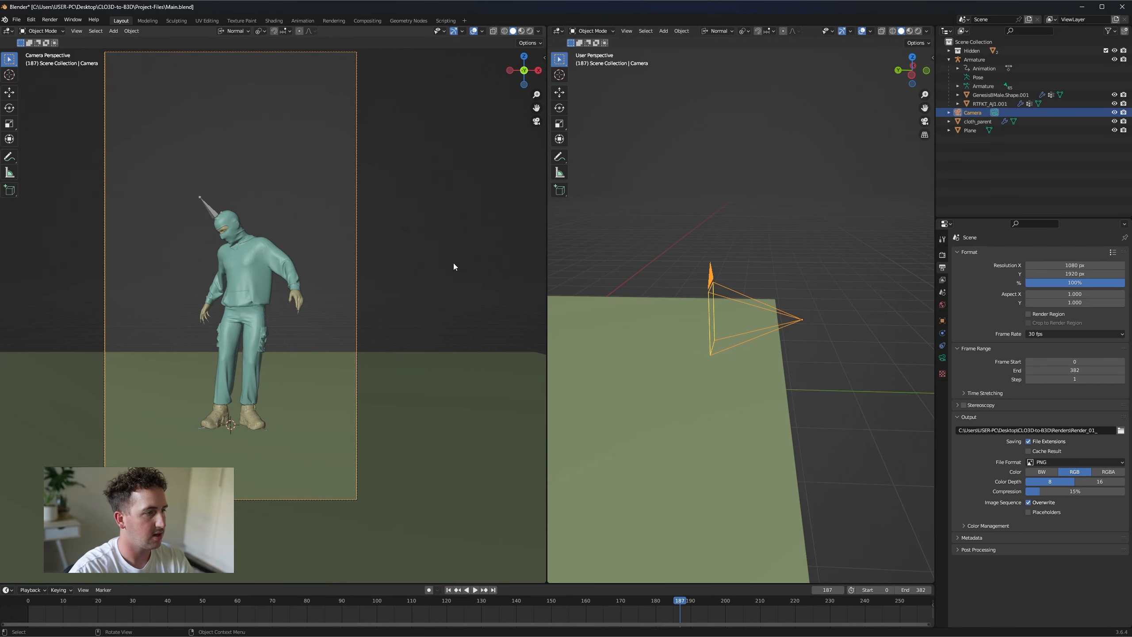
pyautogui.press('r')
pyautogui.press('z')
pyautogui.press('z')
pyautogui.press('x')
pyautogui.press('x')
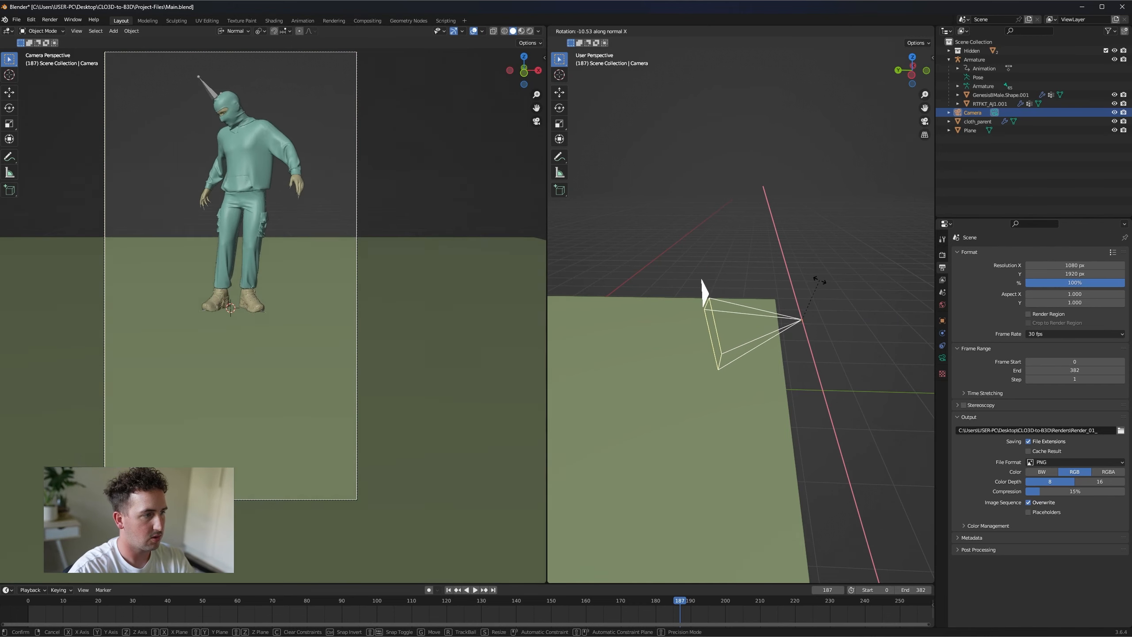
pyautogui.click(819, 290)
# - Raise the camera slightly and tilt it a little further down so the figure sits higher in the frame
pyautogui.press('g')
pyautogui.press('z')
pyautogui.click(828, 273)
pyautogui.press('r')
pyautogui.press('x')
pyautogui.press('x')
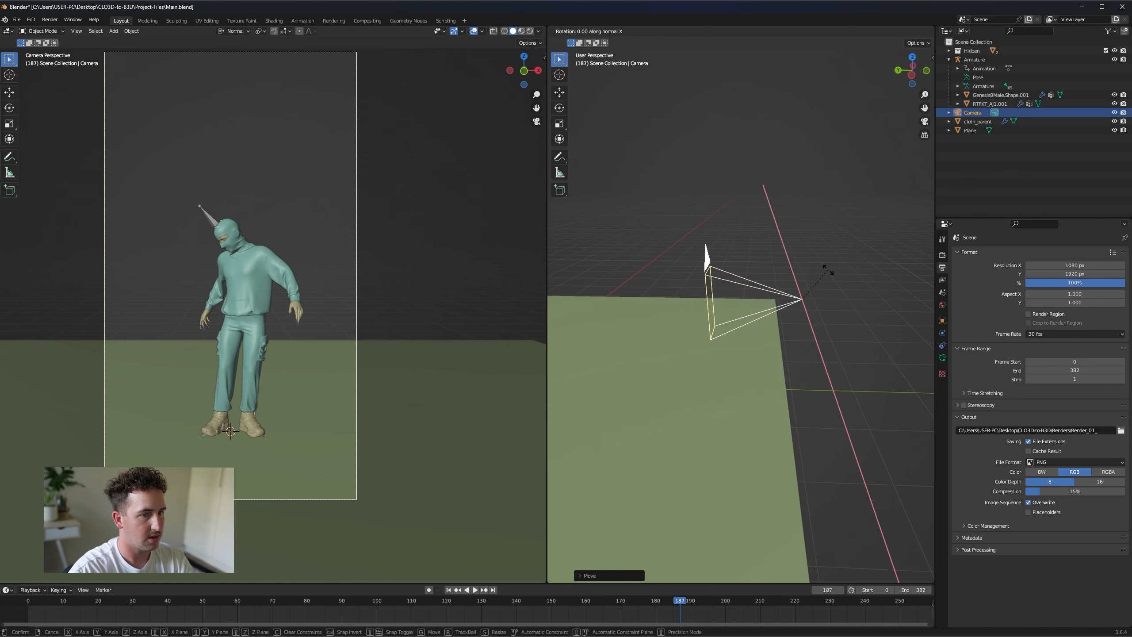
pyautogui.click(814, 280)
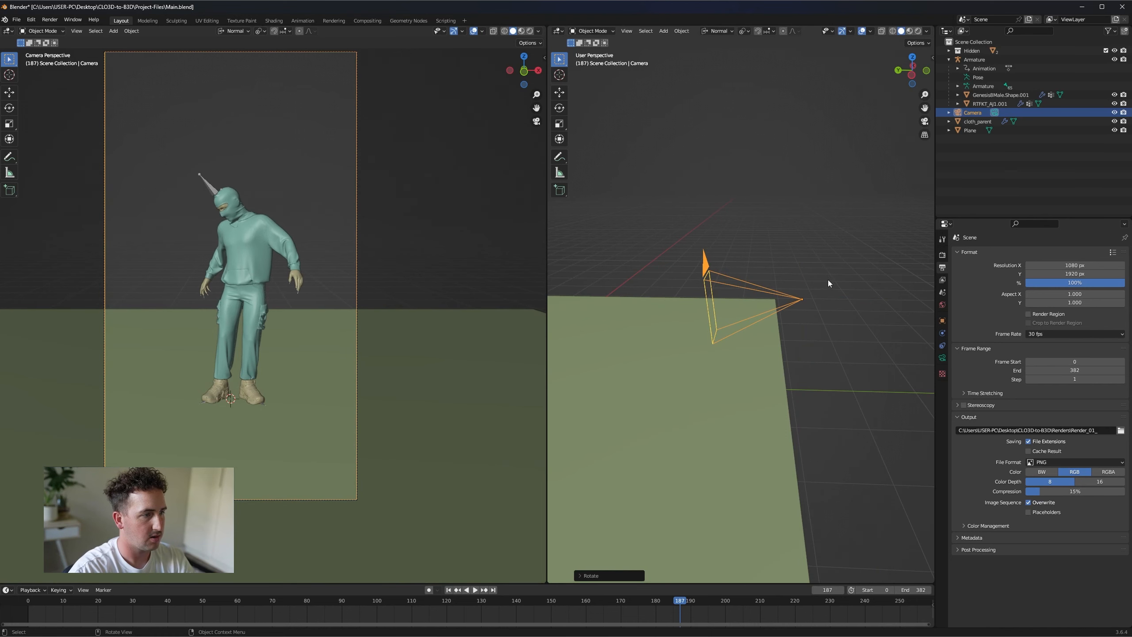
# - Go to frame 87 and shift the camera about 6 cm along its local X axis to centre the figure
pyautogui.click(331, 599)
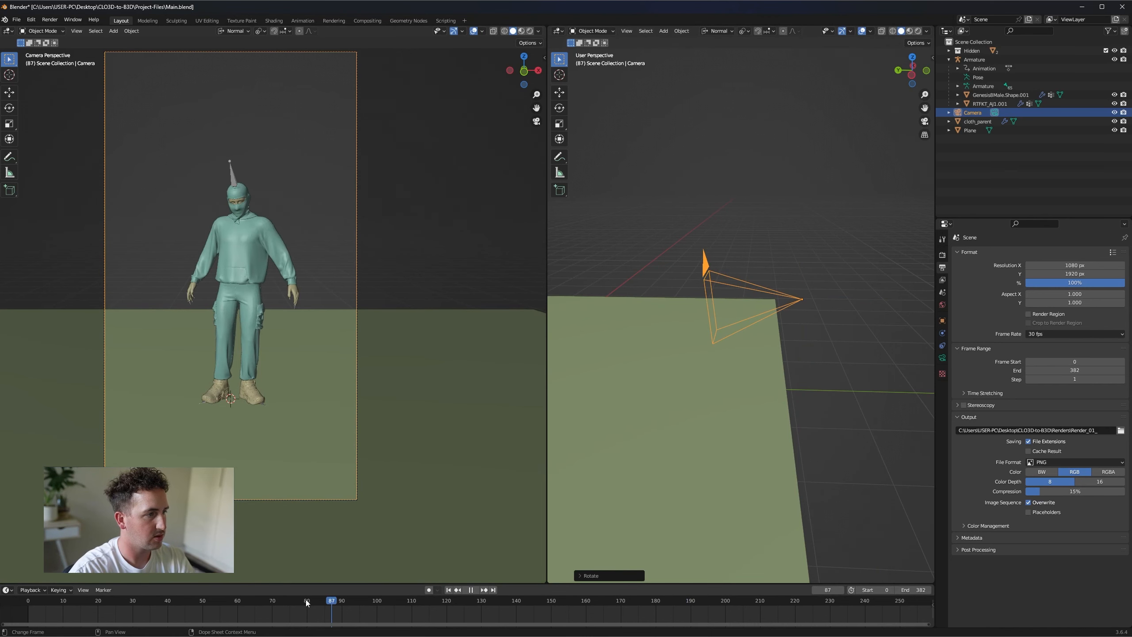
pyautogui.moveTo(736, 351); pyautogui.dragTo(770, 308, button='middle')
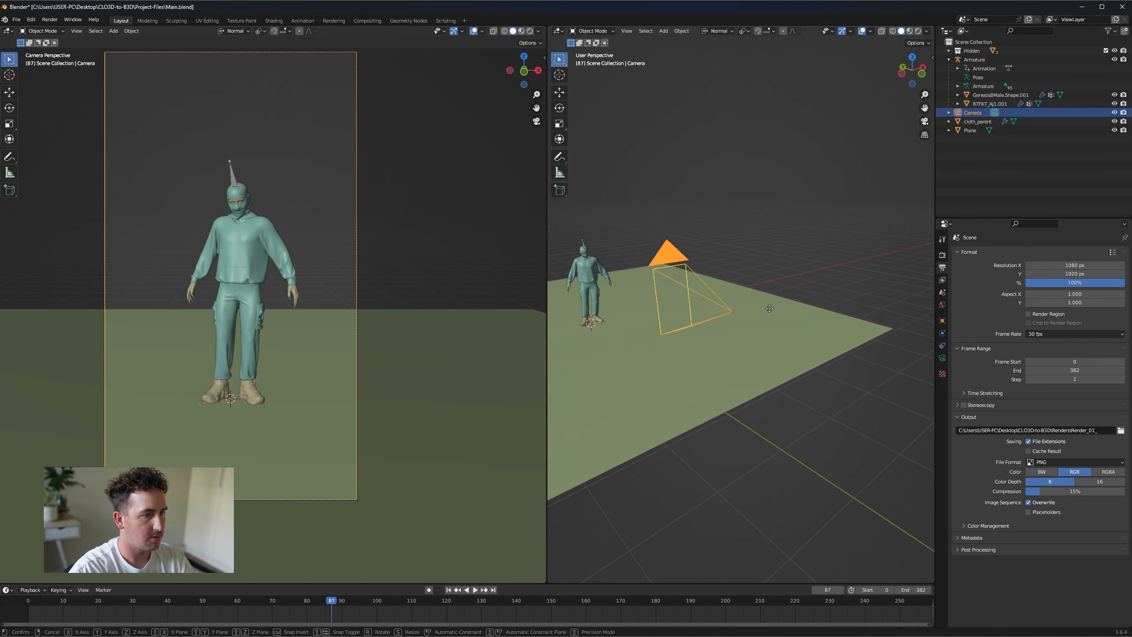
pyautogui.press('g')
pyautogui.press('z')
pyautogui.press('z')
pyautogui.press('x')
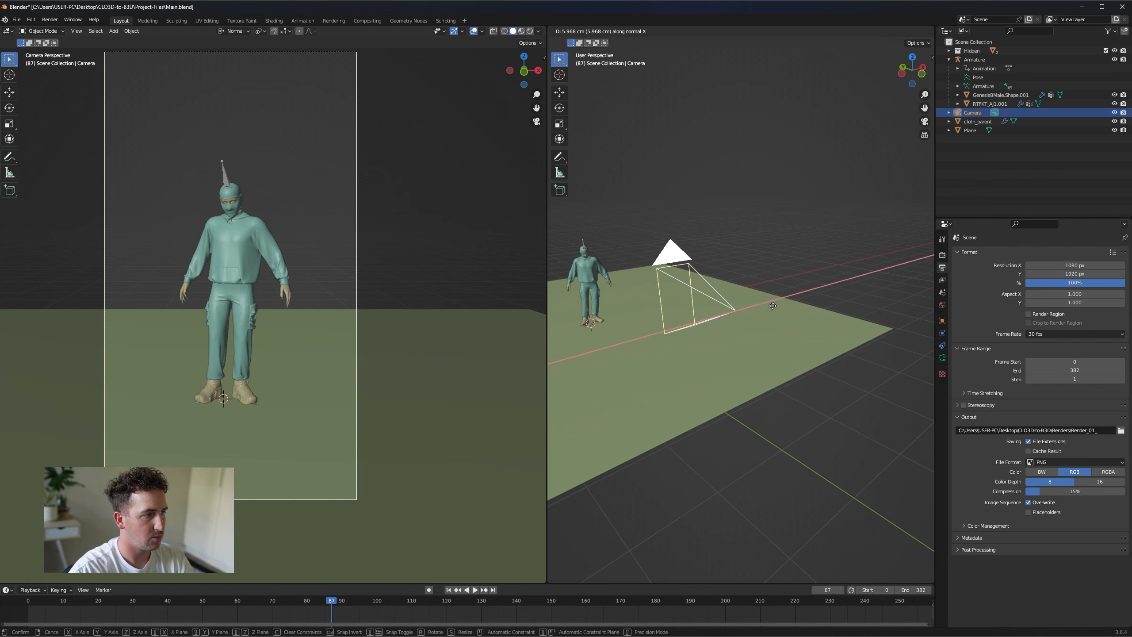
pyautogui.click(774, 306)
# - Extrude the floor plane's back edge upward about 440 cm in Edit Mode to form a backdrop wall
pyautogui.moveTo(547, 313); pyautogui.dragTo(490, 313)
pyautogui.moveTo(600, 291); pyautogui.dragTo(757, 349, button='middle')
pyautogui.click(646, 310)
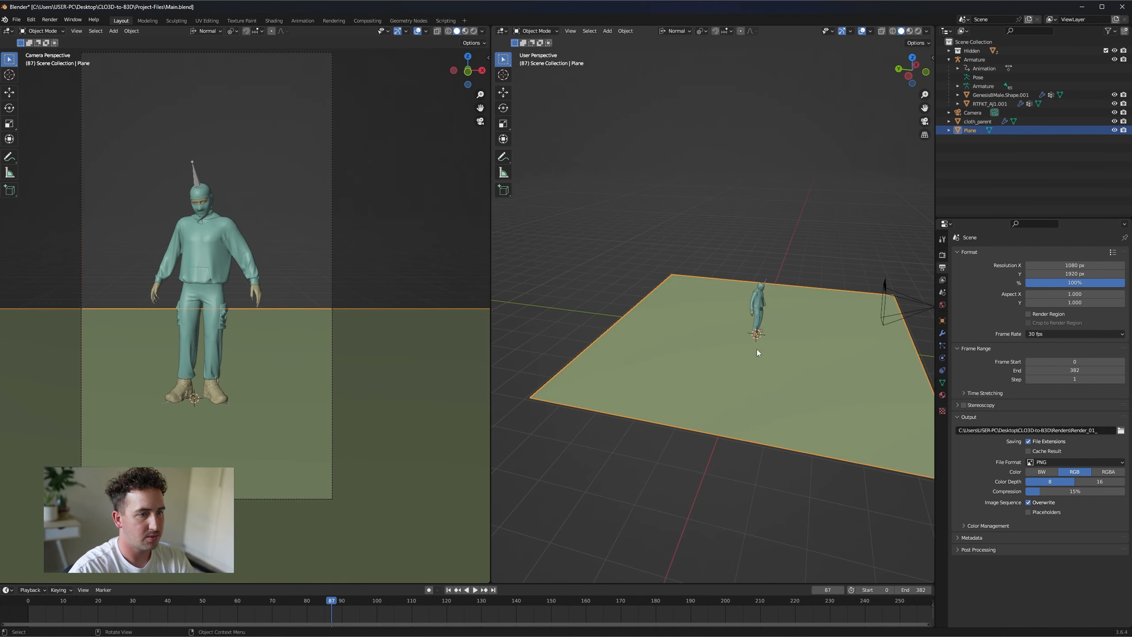
pyautogui.click(555, 31)
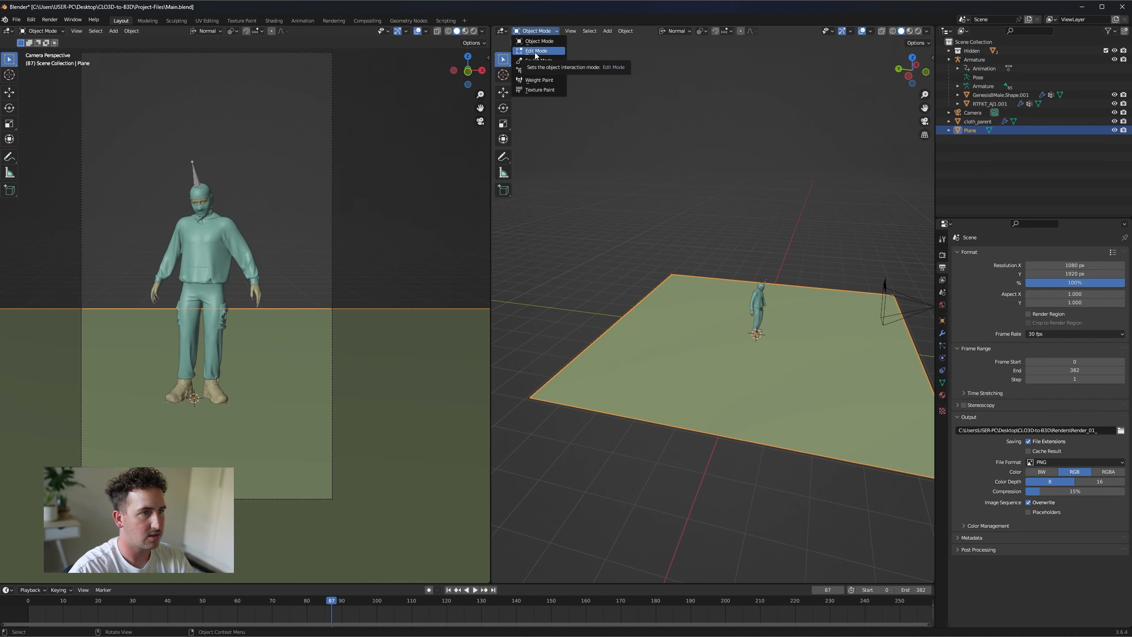
pyautogui.click(535, 51)
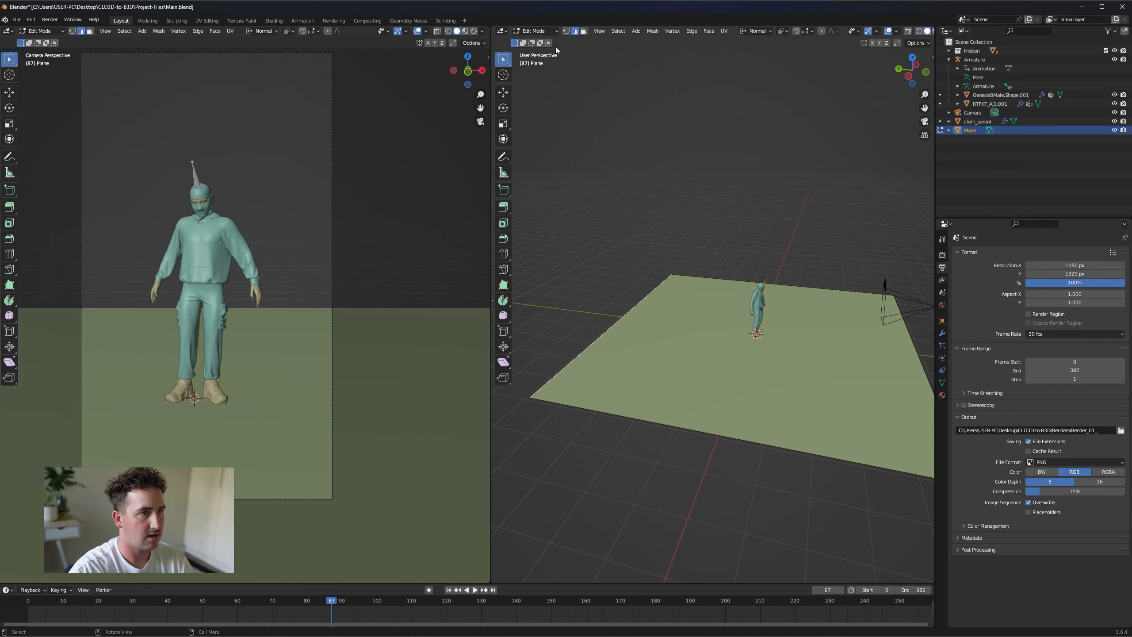
pyautogui.press('e')
pyautogui.press('x')
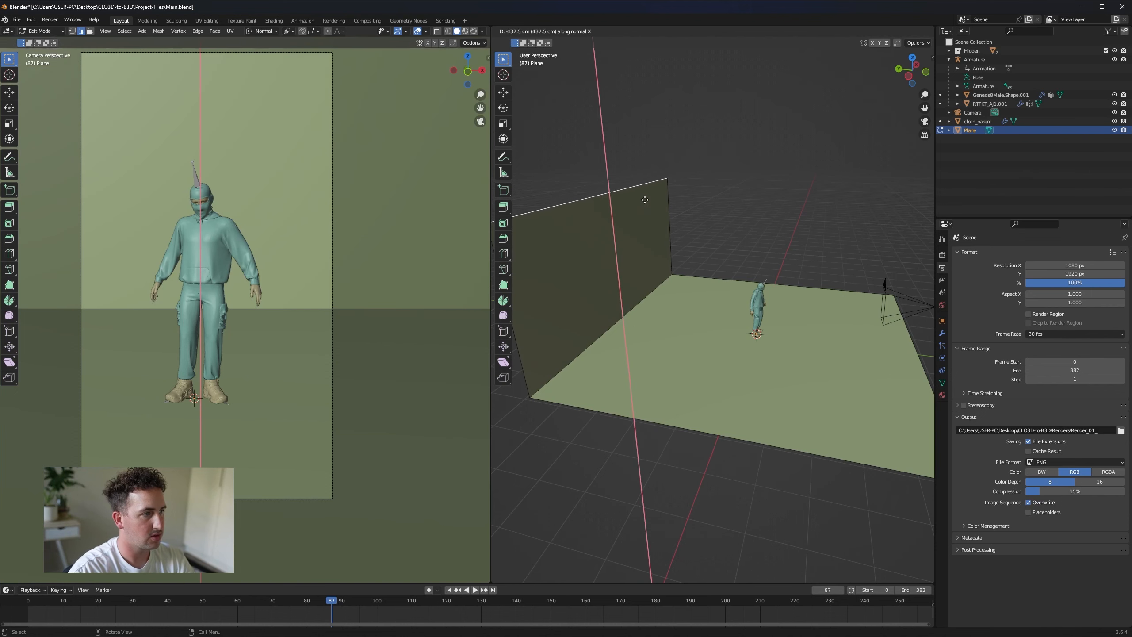
pyautogui.click(669, 299)
# - Bevel the edge between the floor and the back wall with 8 segments to form a curved transition
pyautogui.moveTo(669, 299); pyautogui.dragTo(662, 327, button='middle')
pyautogui.click(660, 328)
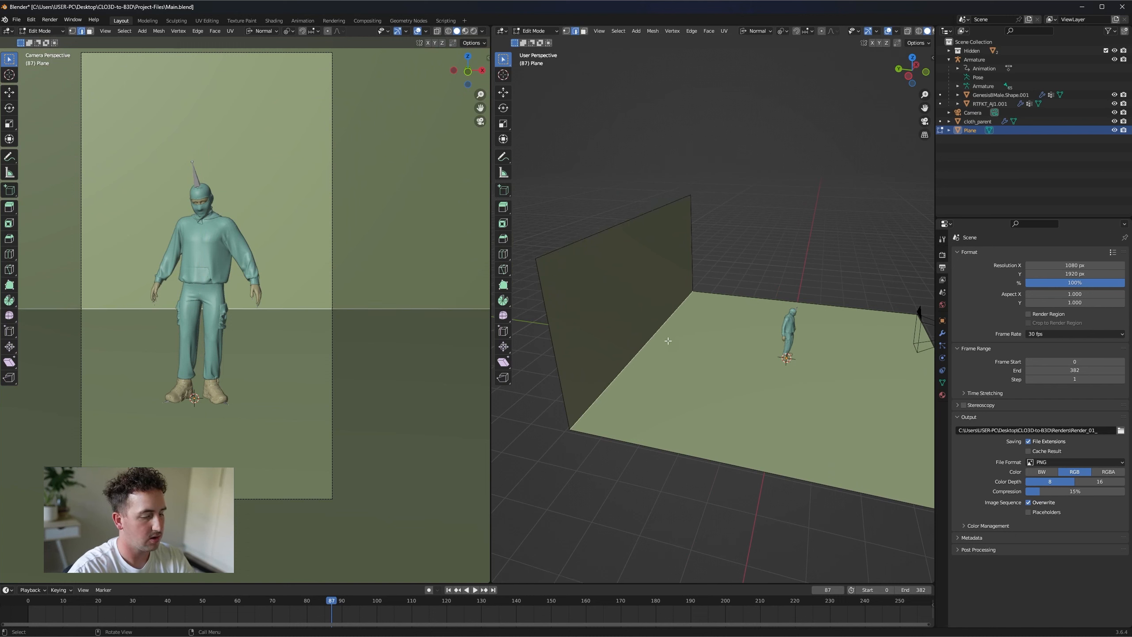
pyautogui.hotkey('ctrl', 'b')
pyautogui.scroll(-1, 710, 374)
pyautogui.scroll(4, 710, 373)
pyautogui.scroll(-5, 710, 373)
pyautogui.scroll(5, 710, 374)
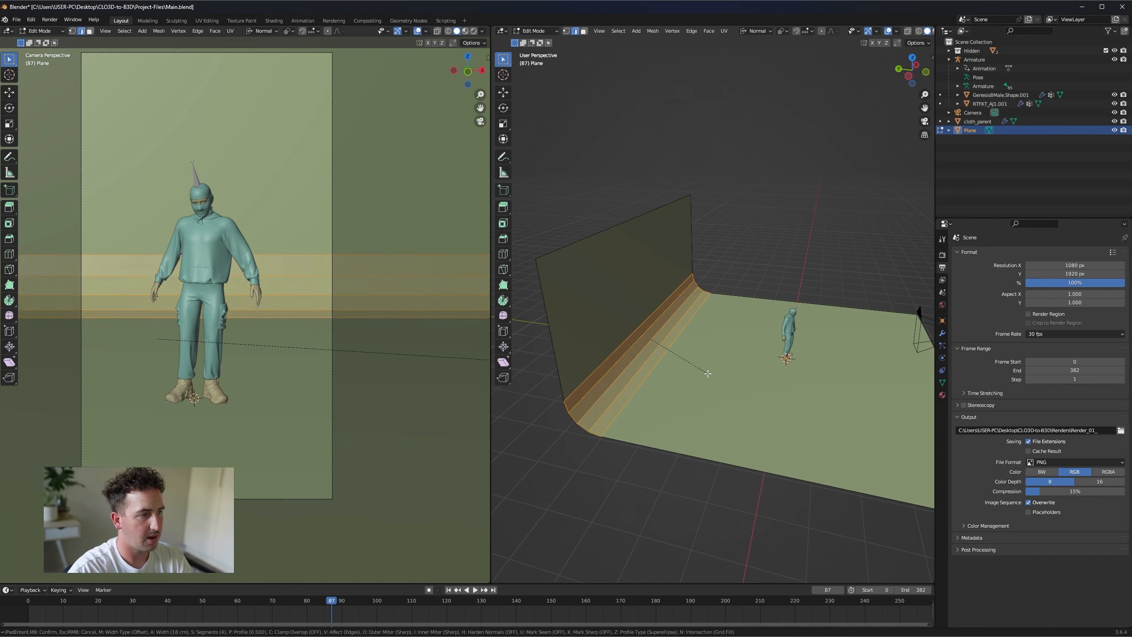
pyautogui.scroll(2, 718, 370)
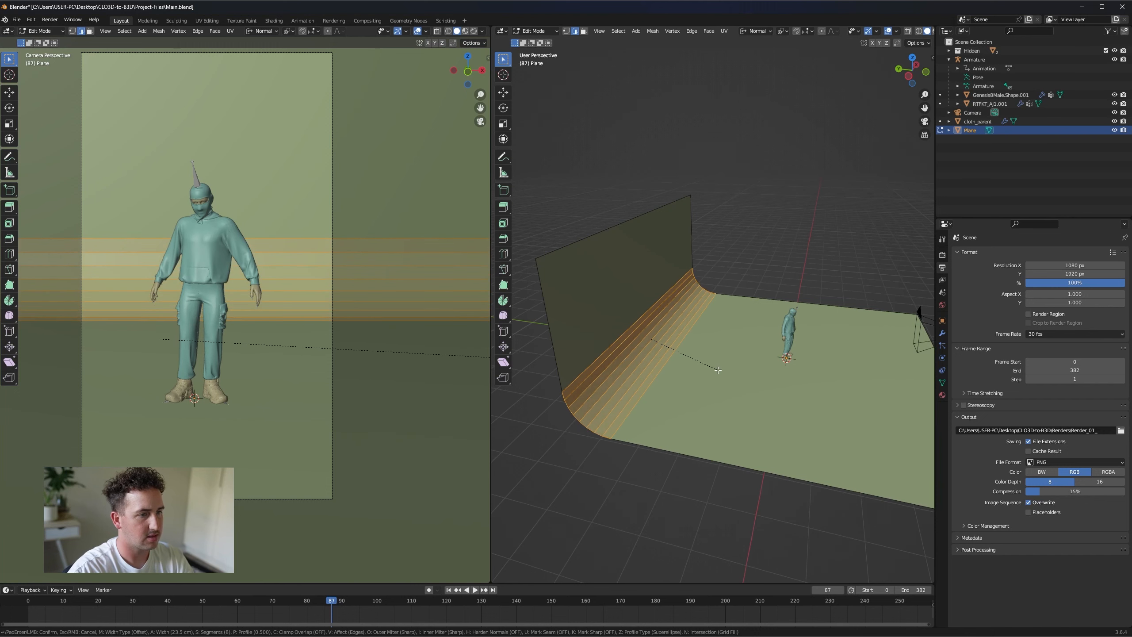
pyautogui.click(718, 370)
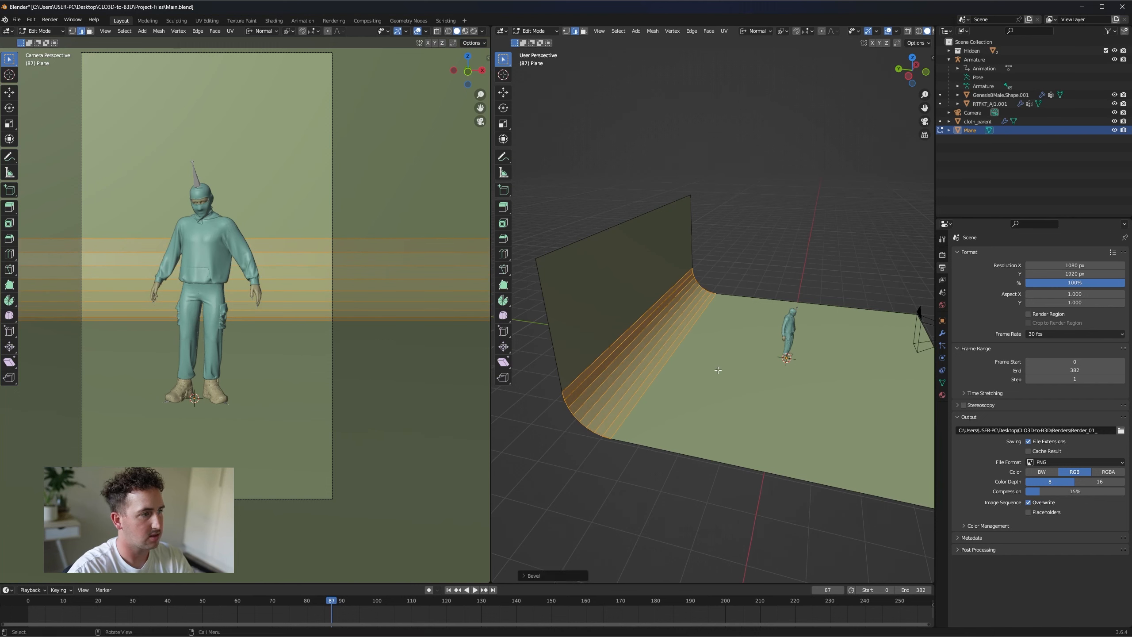
# - Return to Object Mode and shade the backdrop smooth
pyautogui.click(535, 31)
pyautogui.click(546, 41)
pyautogui.moveTo(735, 163); pyautogui.dragTo(744, 223, button='middle')
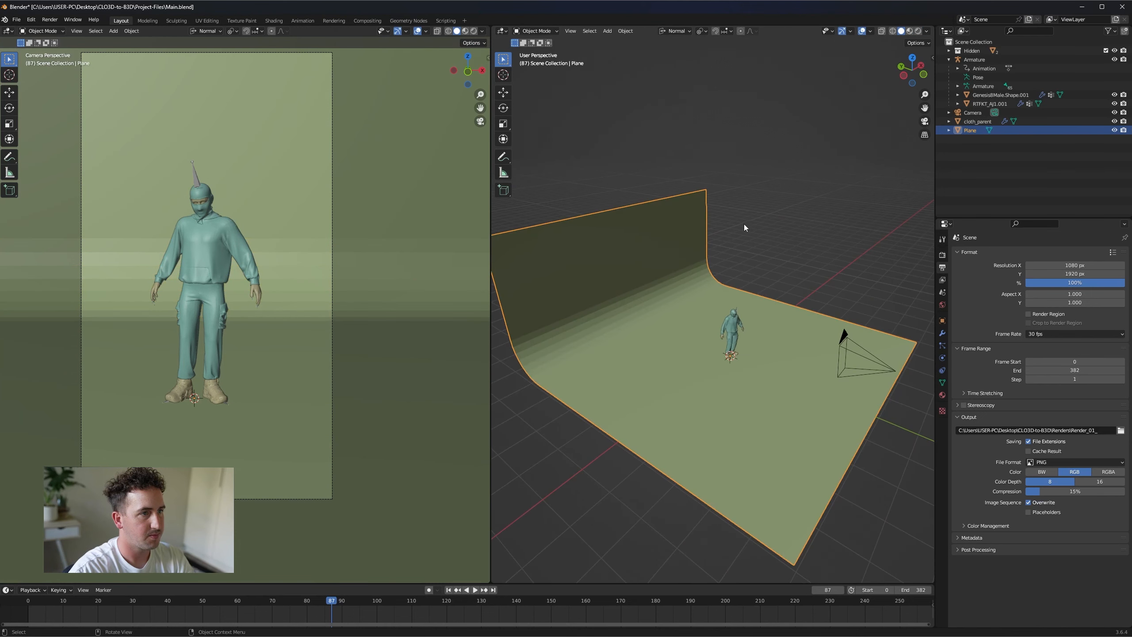
pyautogui.rightClick(647, 254)
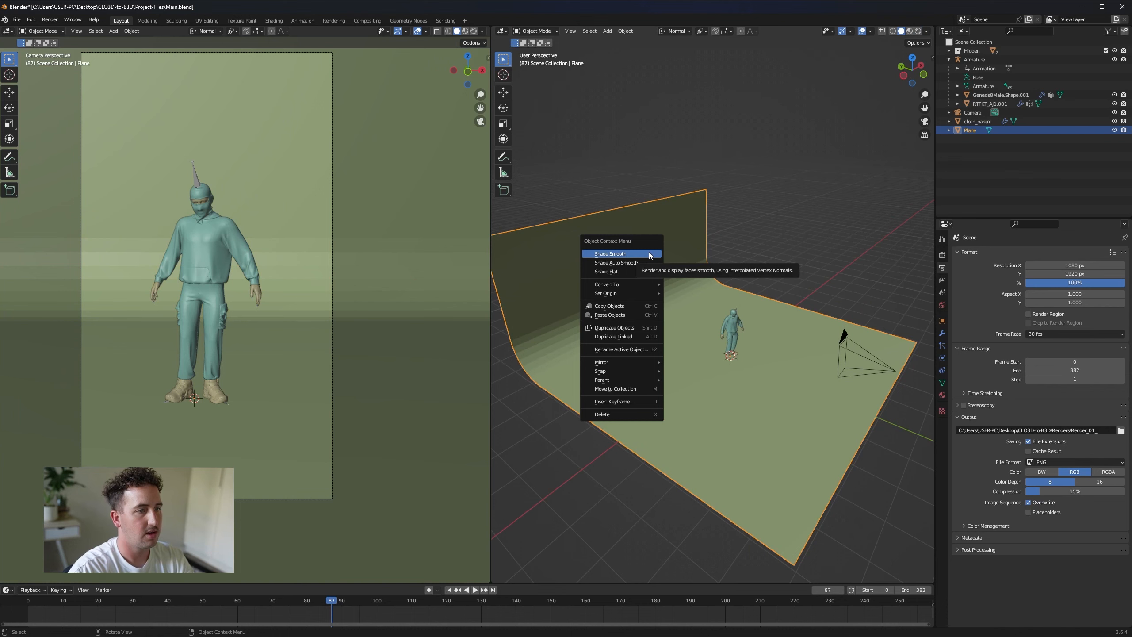
pyautogui.click(649, 252)
# - Restore the camera view in the first viewport and switch it to rendered shading
pyautogui.moveTo(296, 354); pyautogui.dragTo(364, 357, button='middle')
pyautogui.click(310, 94)
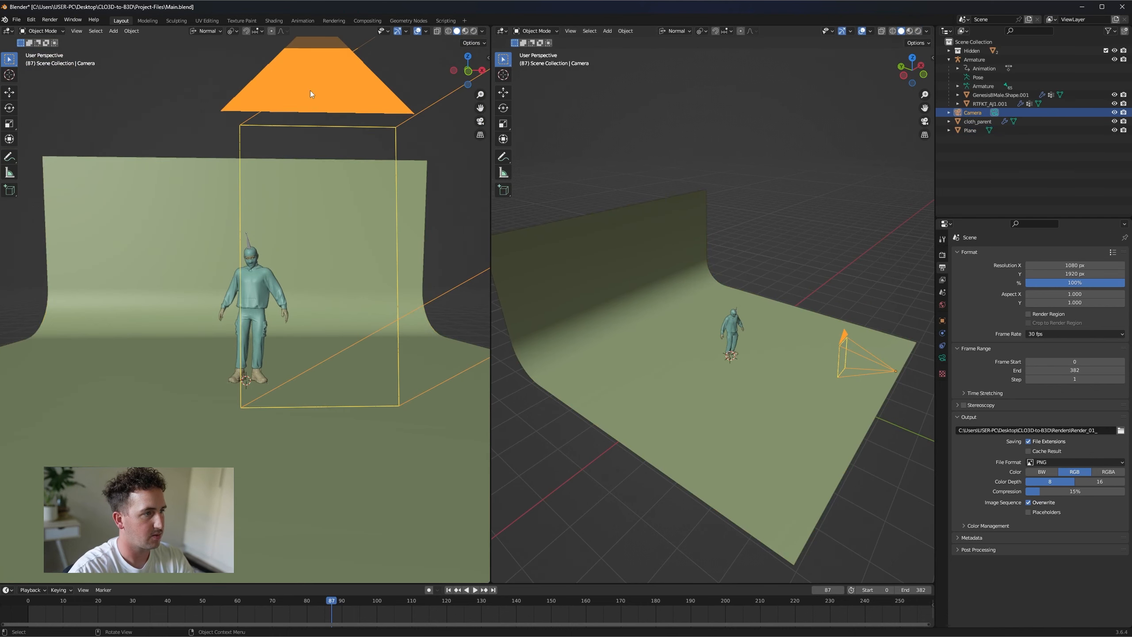
pyautogui.click(80, 31)
pyautogui.moveTo(152, 132)
pyautogui.click(206, 131)
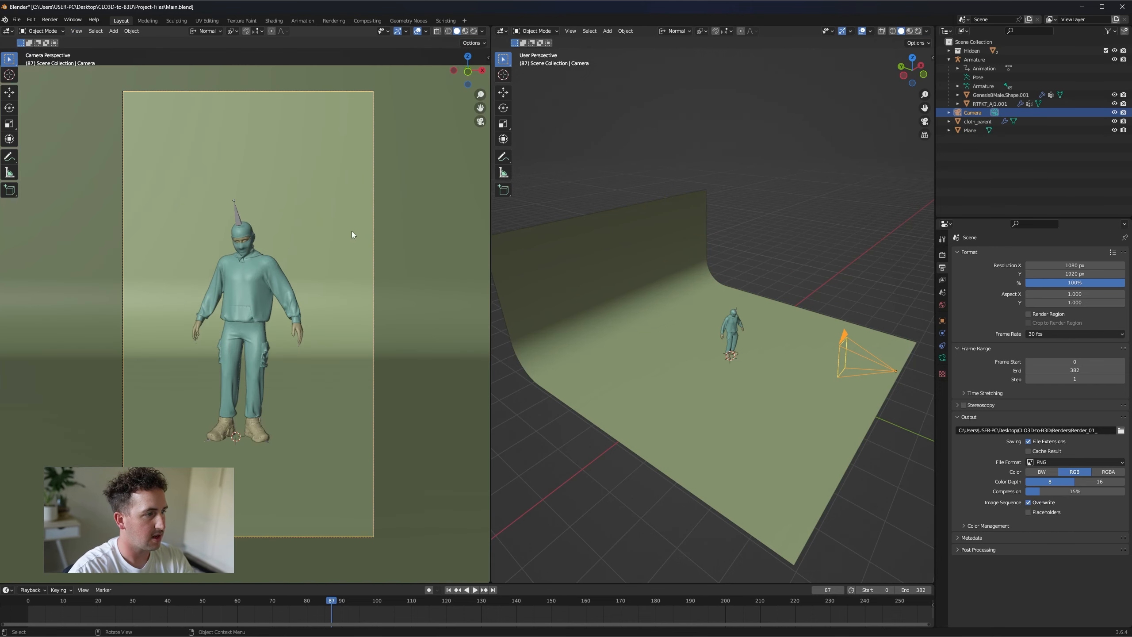
pyautogui.click(473, 31)
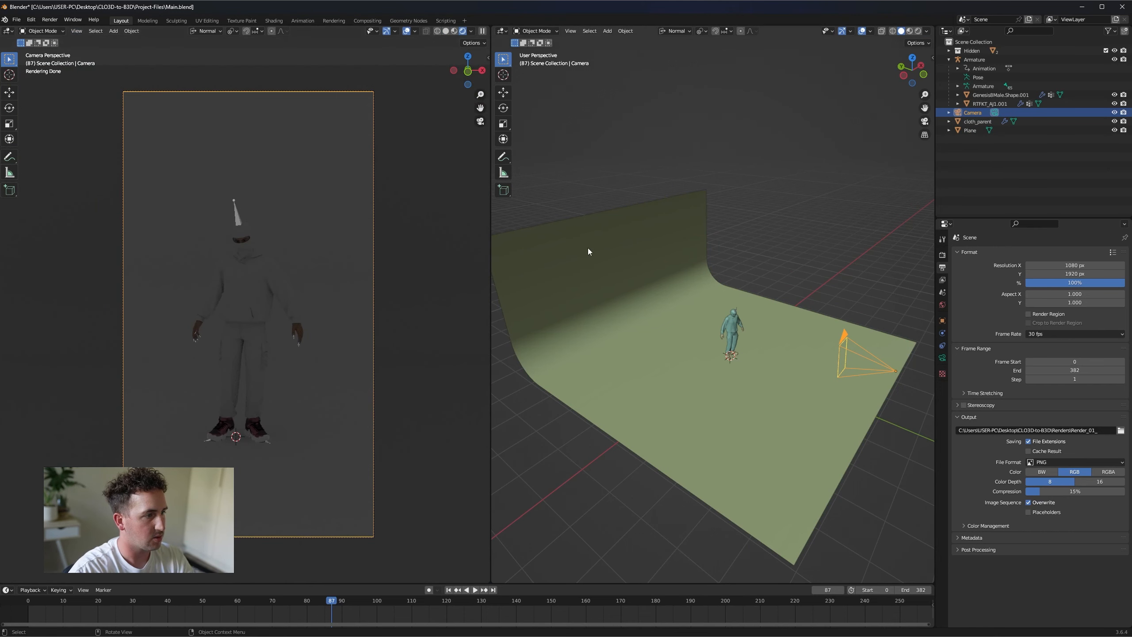
# - Show the second viewport from the top and add an area light at the figure
pyautogui.moveTo(807, 203); pyautogui.dragTo(817, 223, button='middle')
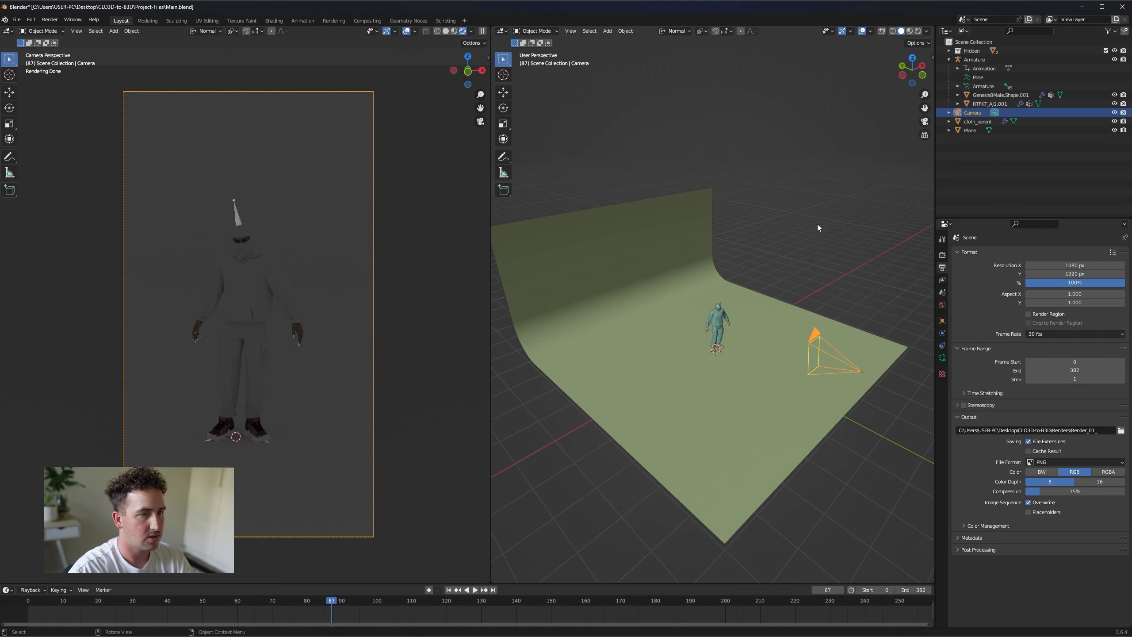
pyautogui.click(227, 246)
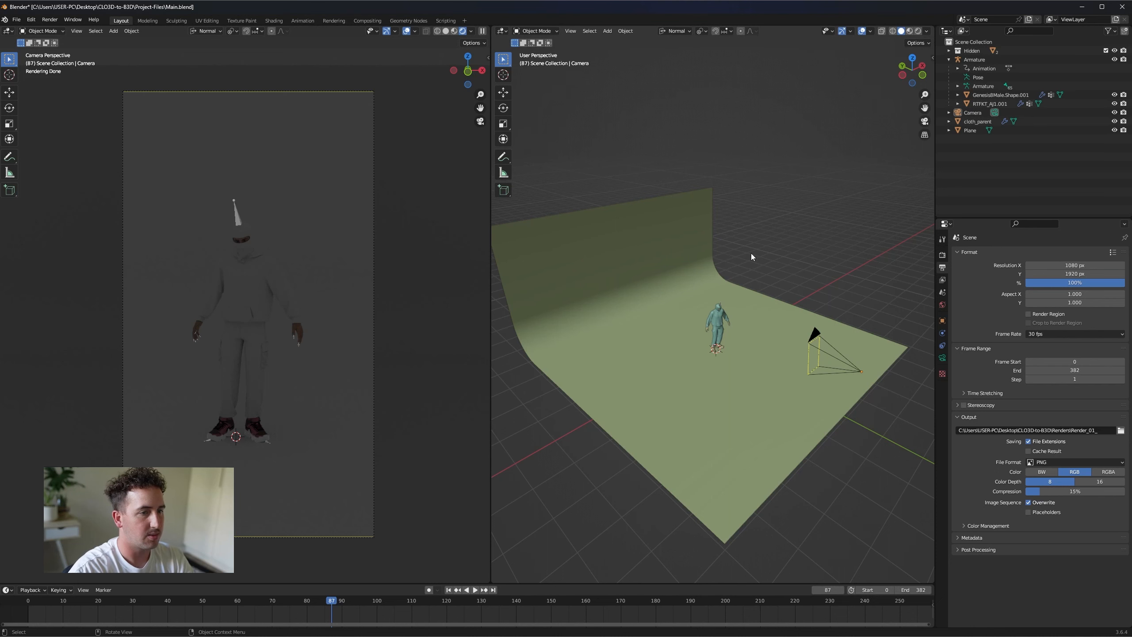
pyautogui.click(569, 31)
pyautogui.moveTo(642, 144)
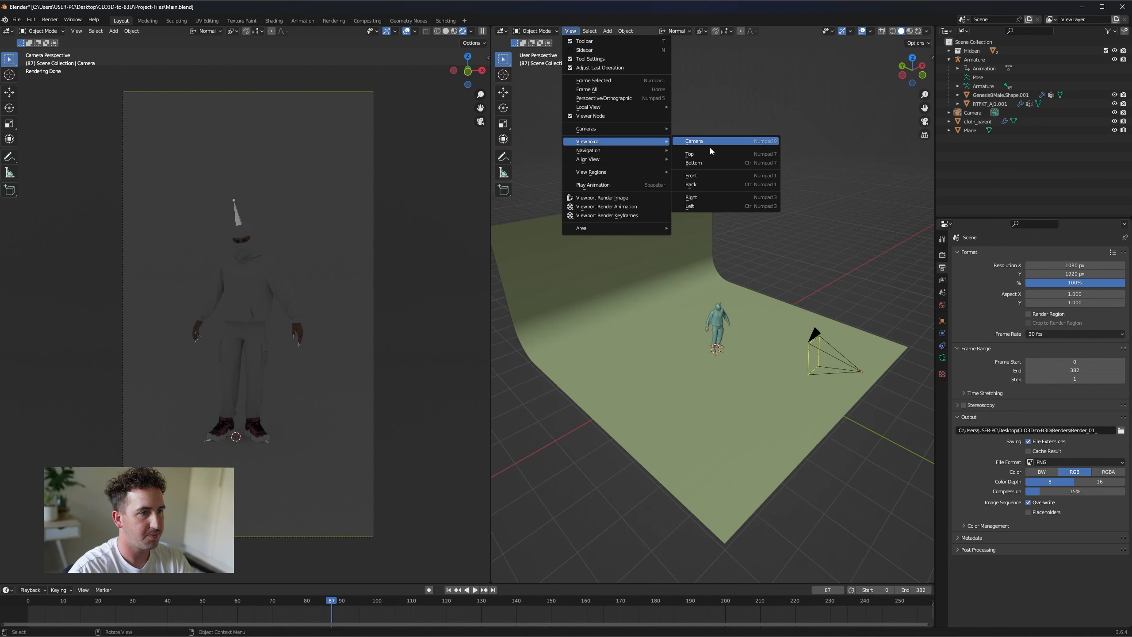
pyautogui.click(713, 154)
pyautogui.hotkey('shift', 'a')
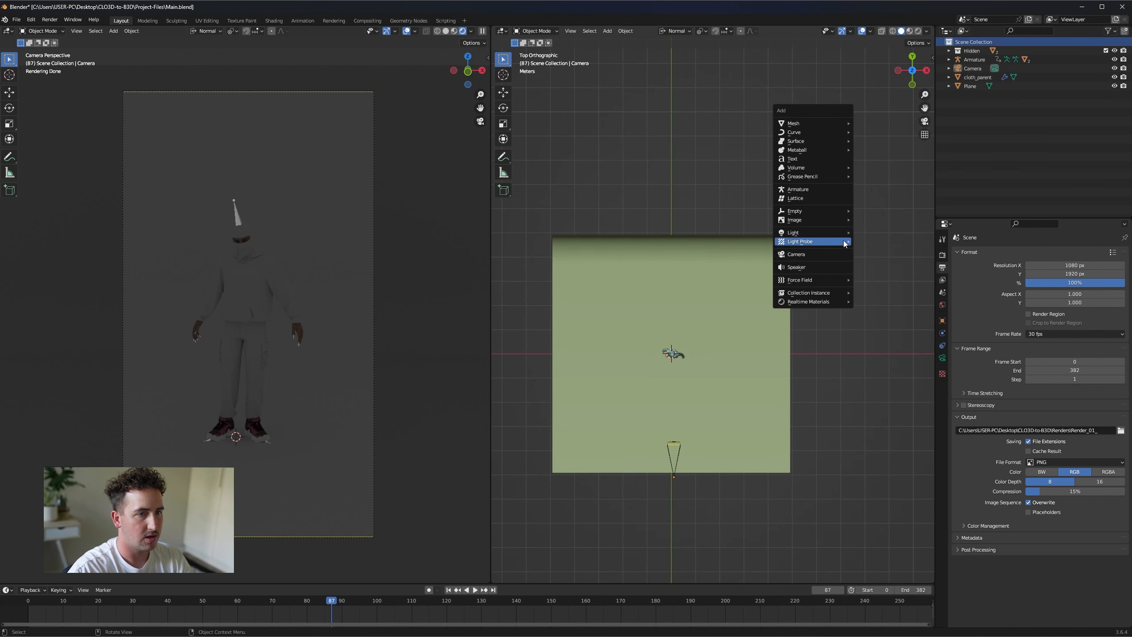
pyautogui.moveTo(842, 234)
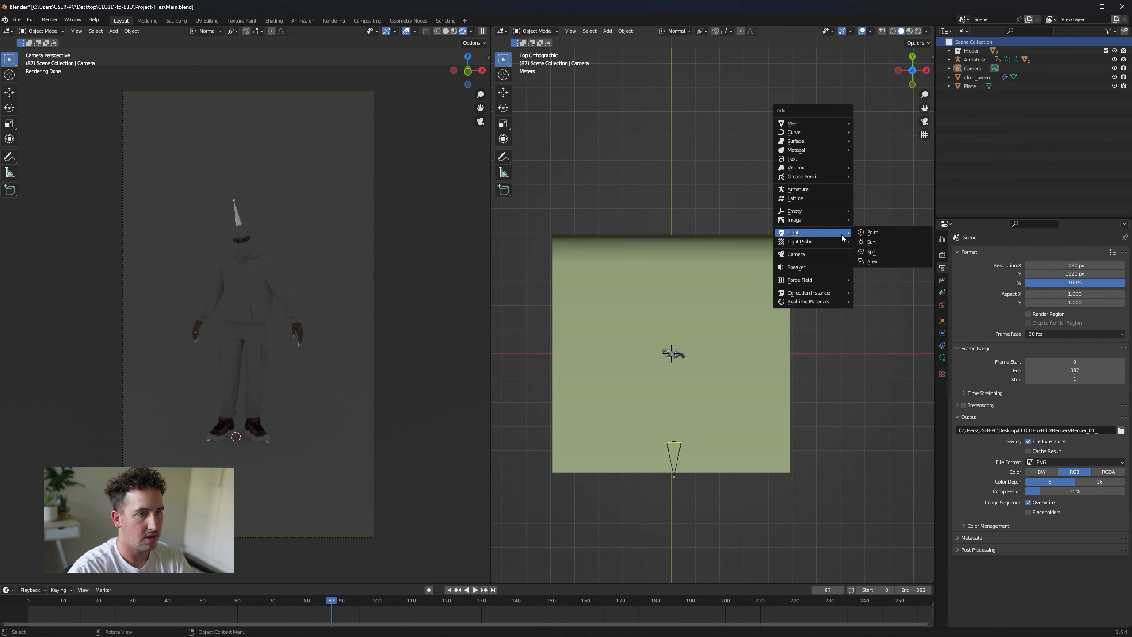
pyautogui.click(889, 261)
# - Raise the area light above the figure's head and shift it about 10 cm along its local X axis
pyautogui.press('g')
pyautogui.press('z')
pyautogui.press('z')
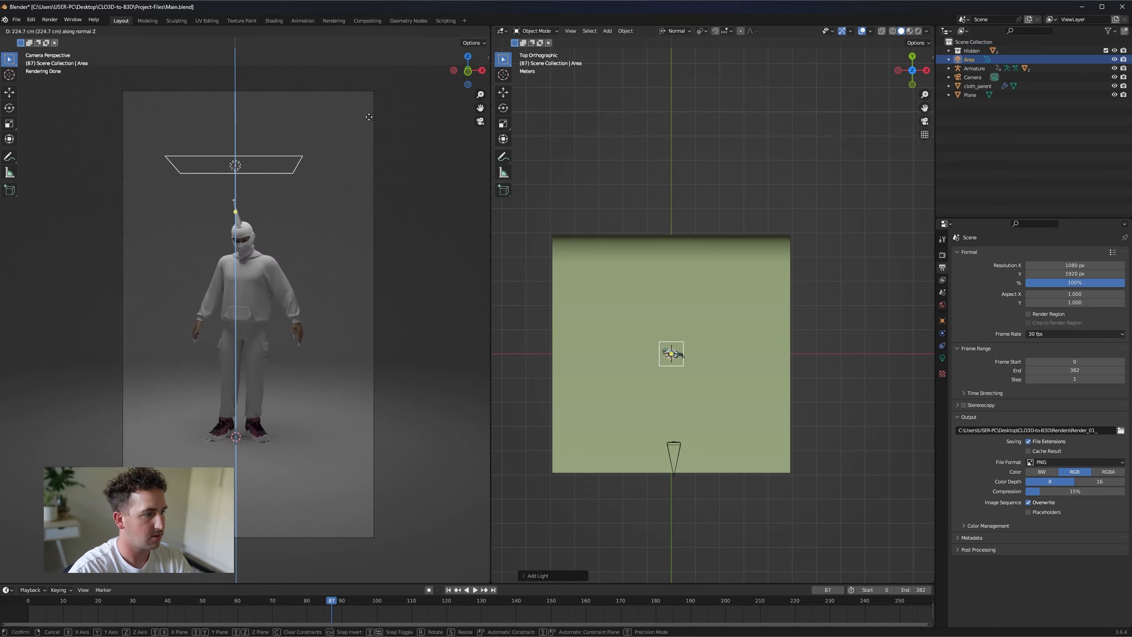
pyautogui.click(368, 72)
pyautogui.press('g')
pyautogui.press('z')
pyautogui.press('x')
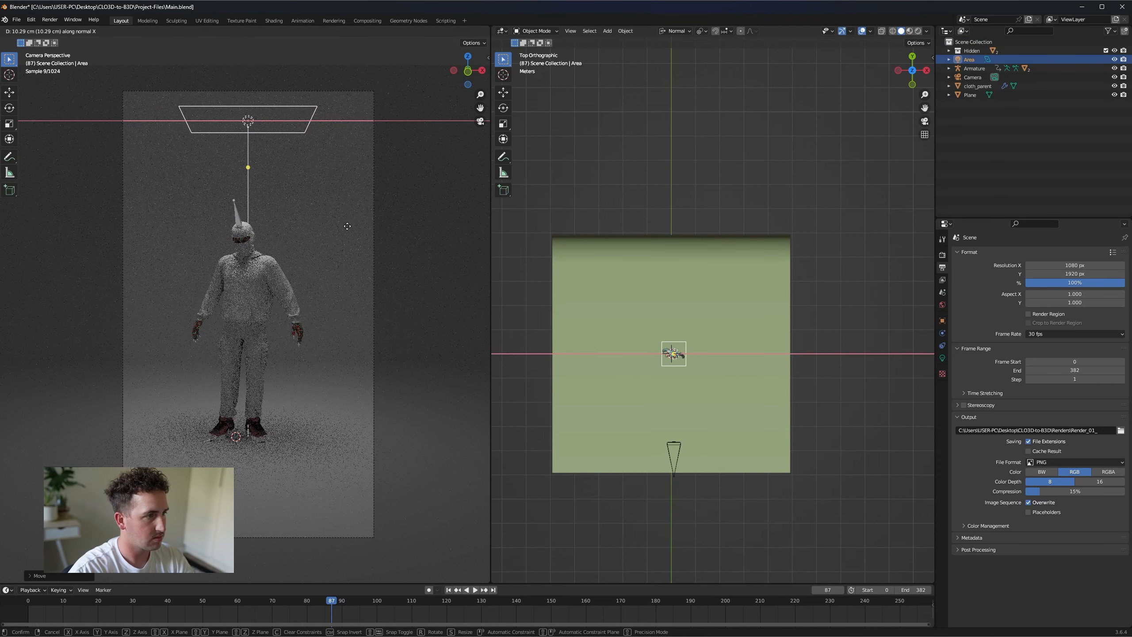
pyautogui.click(347, 230)
pyautogui.click(708, 201)
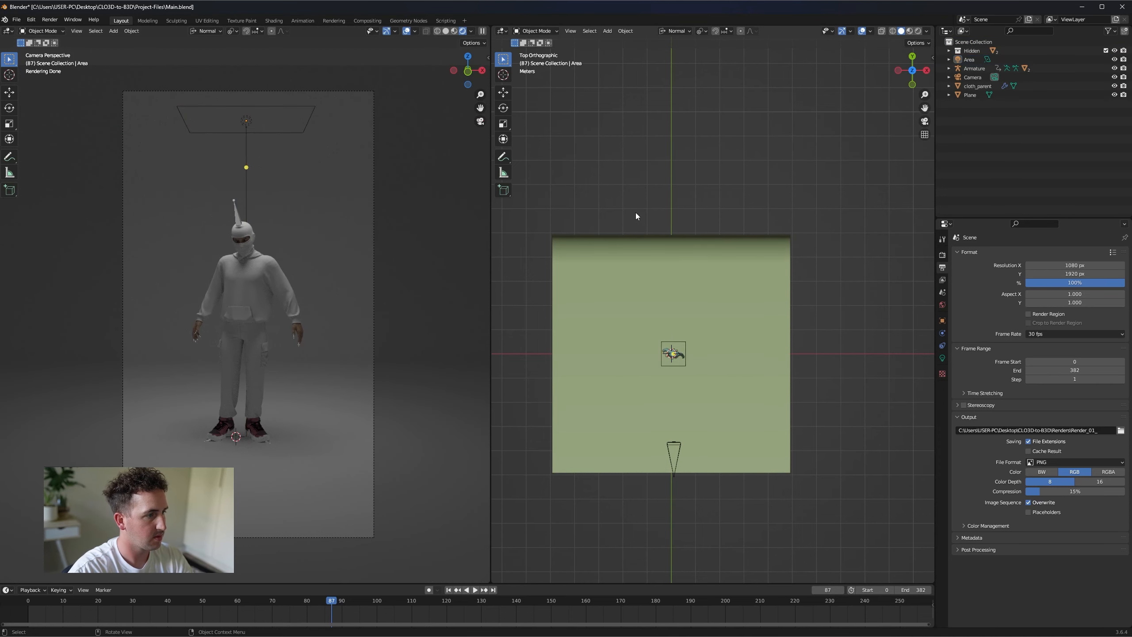
# - Duplicate the overhead area light and rotate the copy -90° about its local X axis
pyautogui.click(689, 357)
pyautogui.moveTo(708, 386); pyautogui.dragTo(719, 331, button='middle')
pyautogui.click(713, 332)
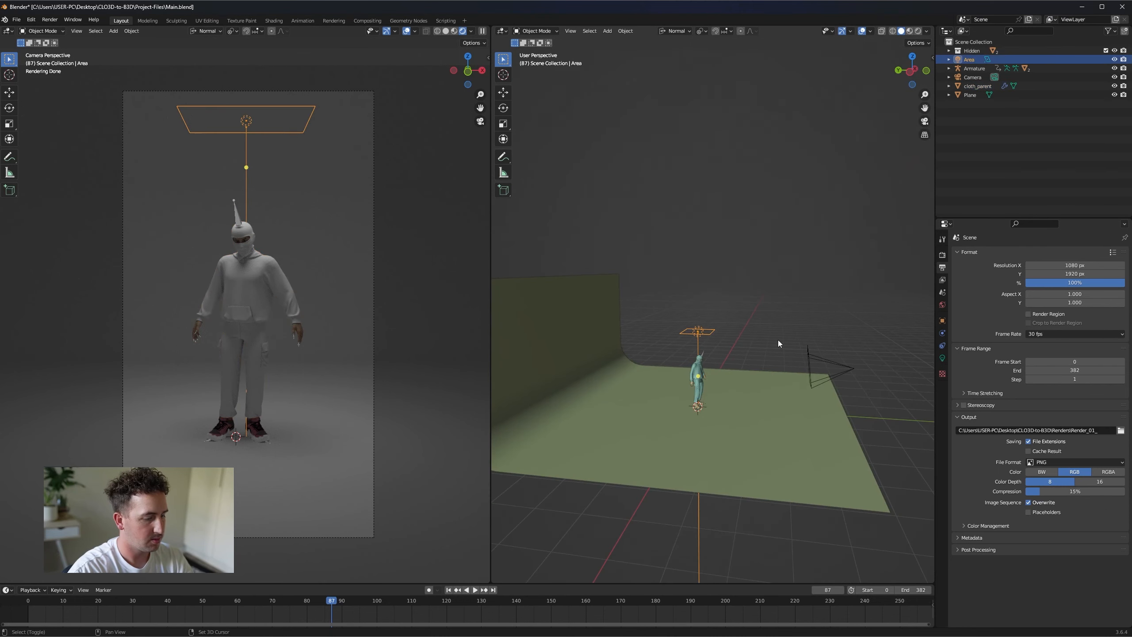
pyautogui.hotkey('shift', 'd')
pyautogui.press('r')
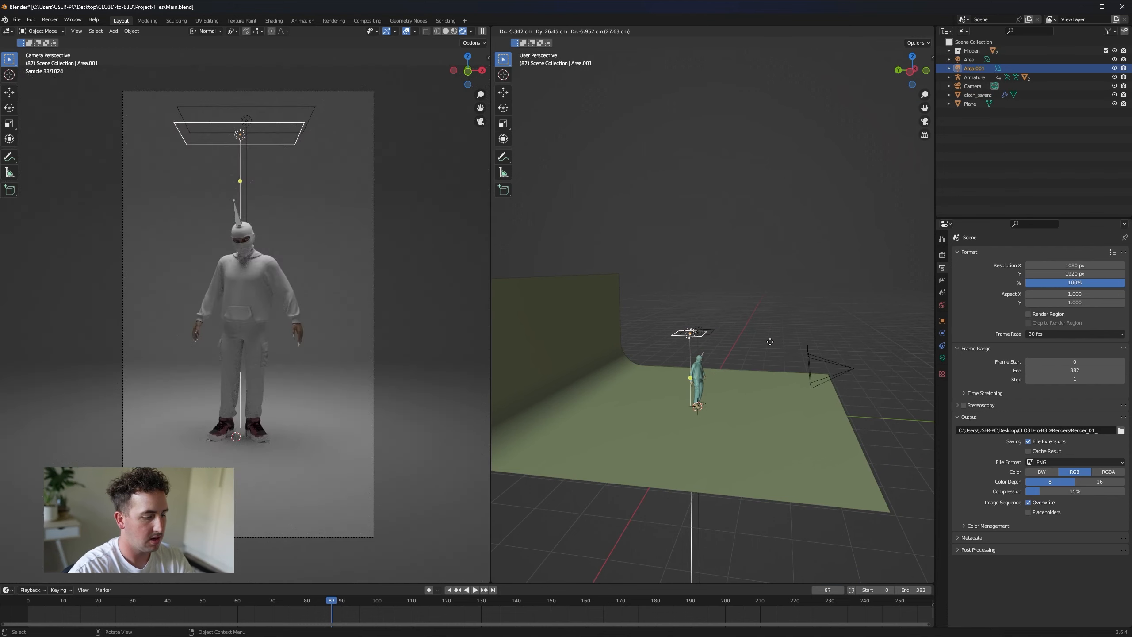
pyautogui.press('x')
pyautogui.press('x')
pyautogui.write('-90')
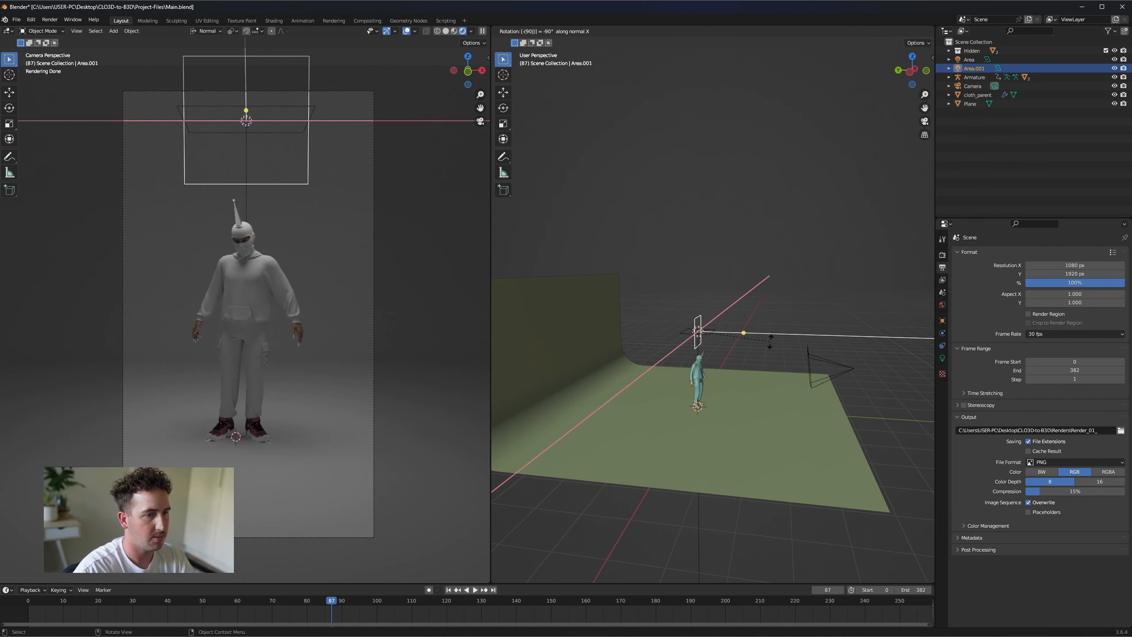
pyautogui.press('Return')
# - Lower the duplicated light to the figure's torso height and move it about 100 cm back along its local Z axis, behind the figure
pyautogui.press('g')
pyautogui.press('z')
pyautogui.press('y')
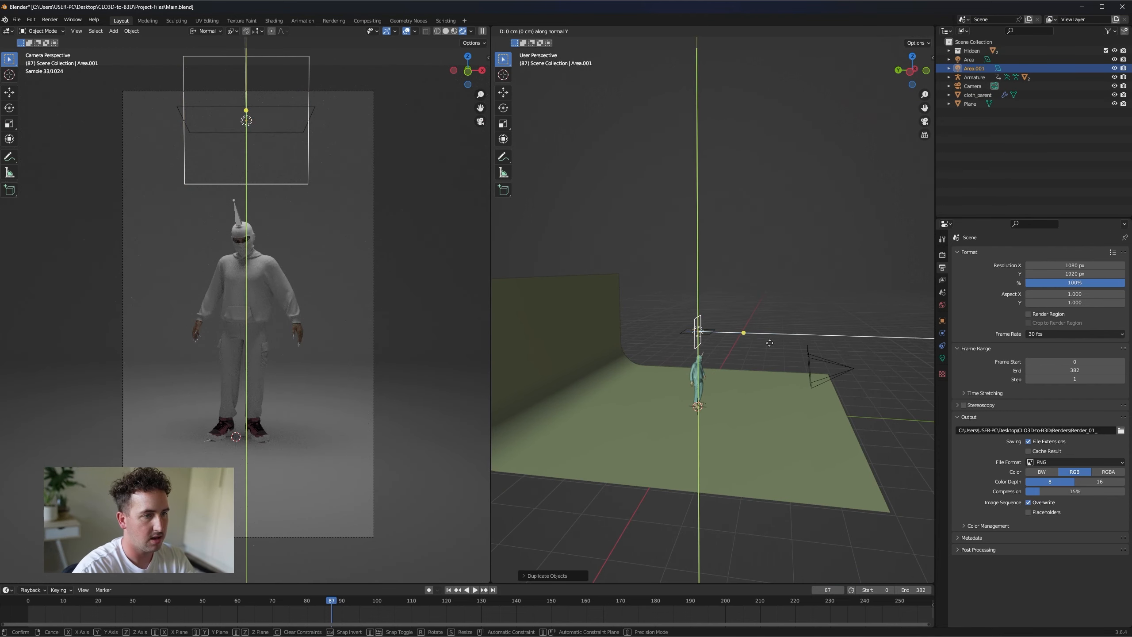
pyautogui.press('Return')
pyautogui.press('g')
pyautogui.press('z')
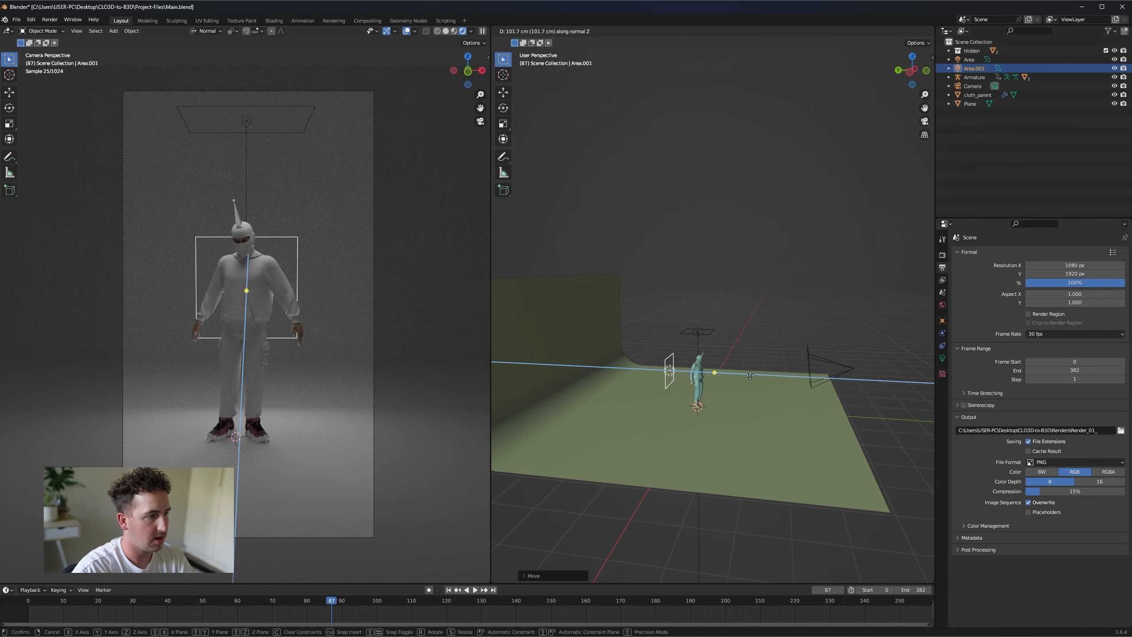
pyautogui.click(744, 376)
# - Move the rear light about 185 cm along its local X axis to one side of the figure
pyautogui.moveTo(803, 377); pyautogui.dragTo(748, 356, button='middle')
pyautogui.scroll(-2, 748, 357)
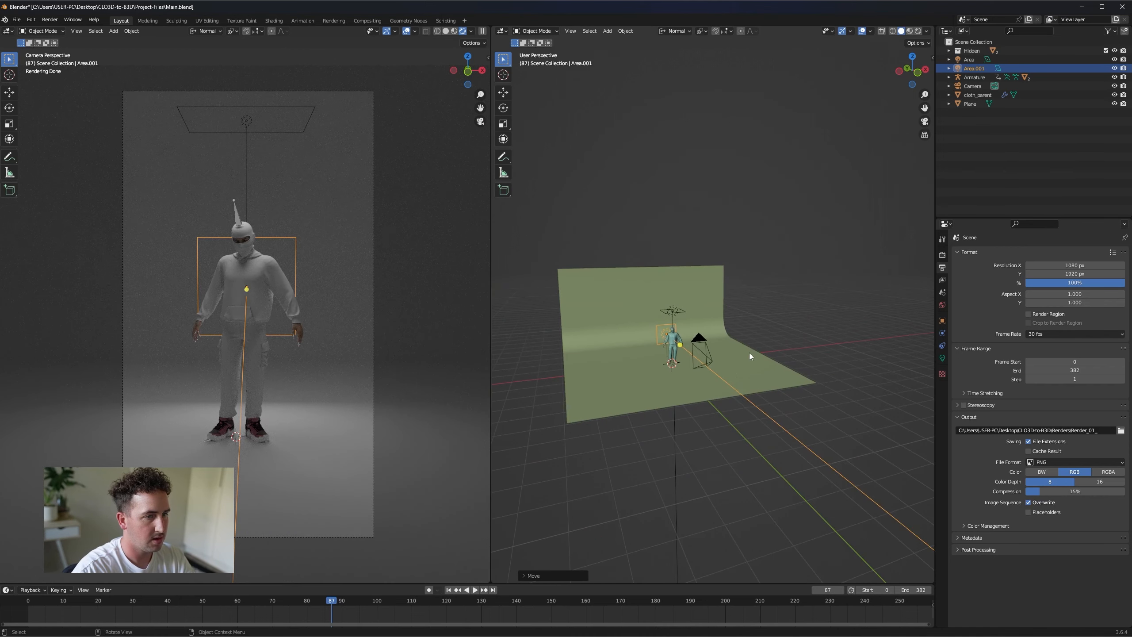
pyautogui.press('g')
pyautogui.press('x')
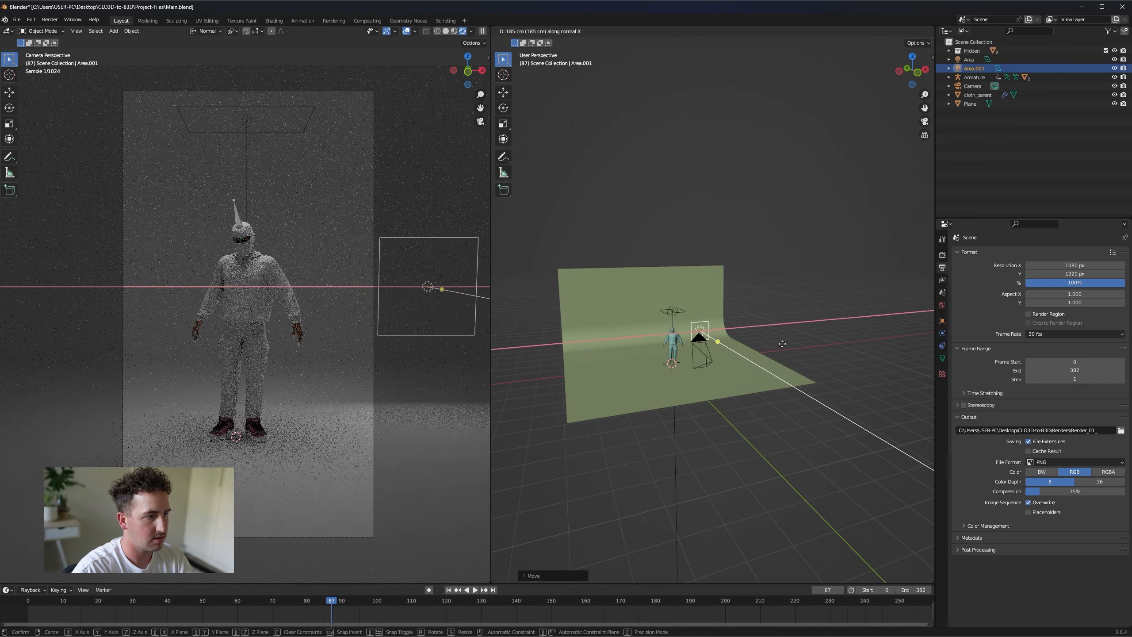
pyautogui.click(784, 347)
# - Rotate the rear side light about 43° around its local Y axis so it points towards the figure
pyautogui.moveTo(819, 345); pyautogui.dragTo(809, 403, button='middle')
pyautogui.press('r')
pyautogui.press('y')
pyautogui.press('y')
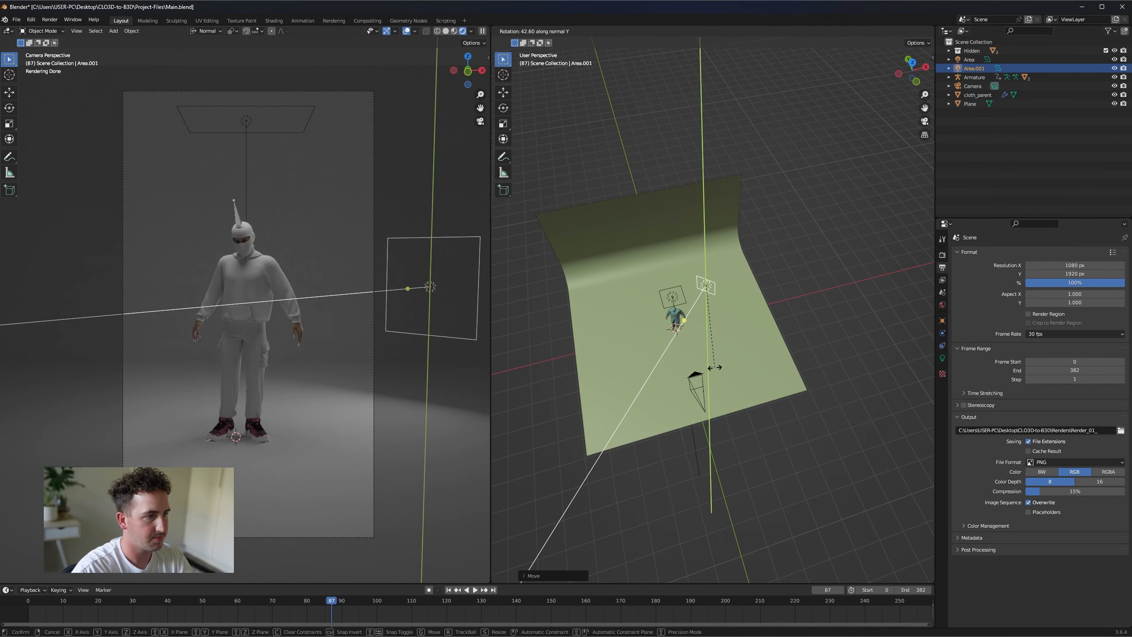
pyautogui.click(715, 367)
# - Set the rear side light's size to 31 cm in its light properties
pyautogui.scroll(-1, 770, 342)
pyautogui.scroll(3, 772, 341)
pyautogui.keyDown('shift'); pyautogui.moveTo(715, 376); pyautogui.dragTo(942, 357, button='middle'); pyautogui.keyUp('shift')
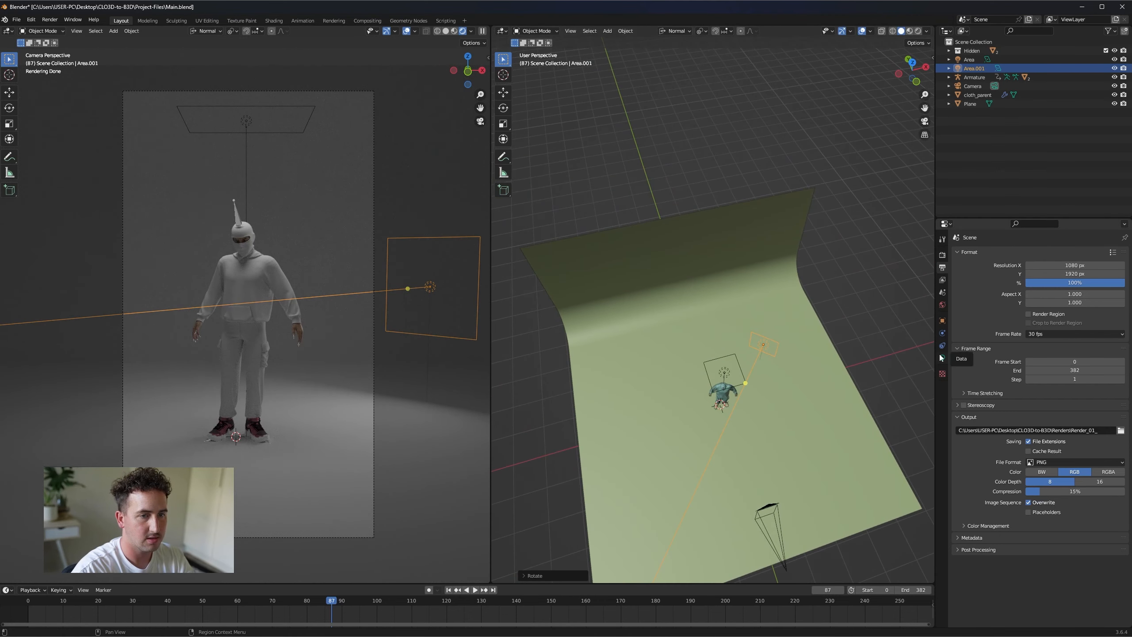
pyautogui.click(941, 358)
pyautogui.moveTo(1084, 336); pyautogui.dragTo(1053, 337)
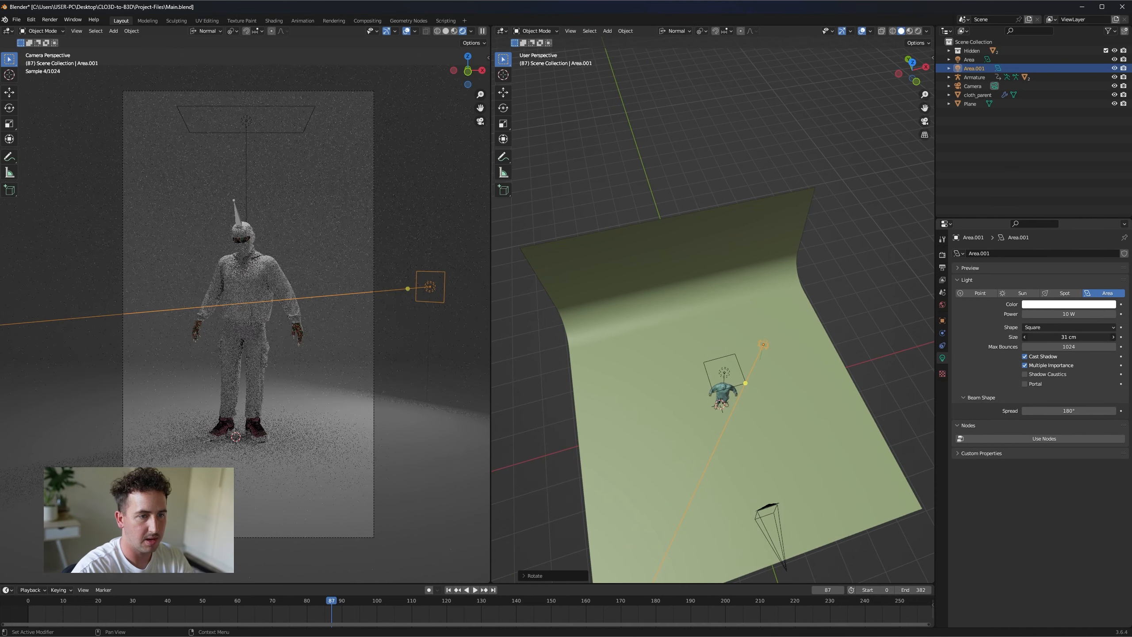
# - Scale the rear side light to about 6 times its height along its local Y axis, forming a tall strip
pyautogui.moveTo(844, 374); pyautogui.dragTo(867, 354, button='middle')
pyautogui.press('s')
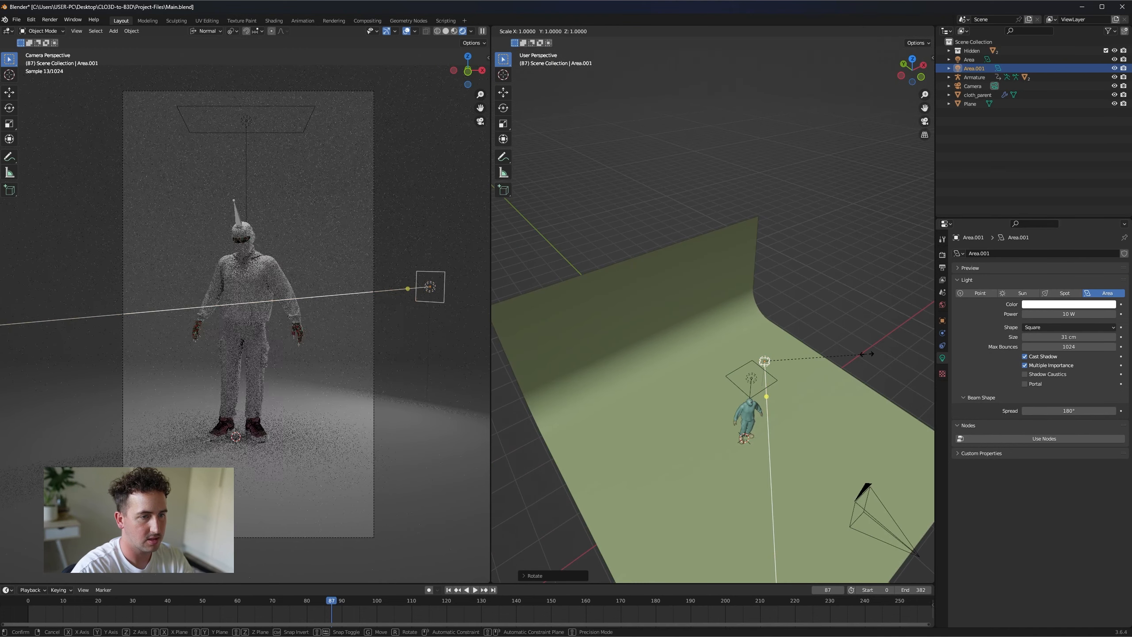
pyautogui.press('y')
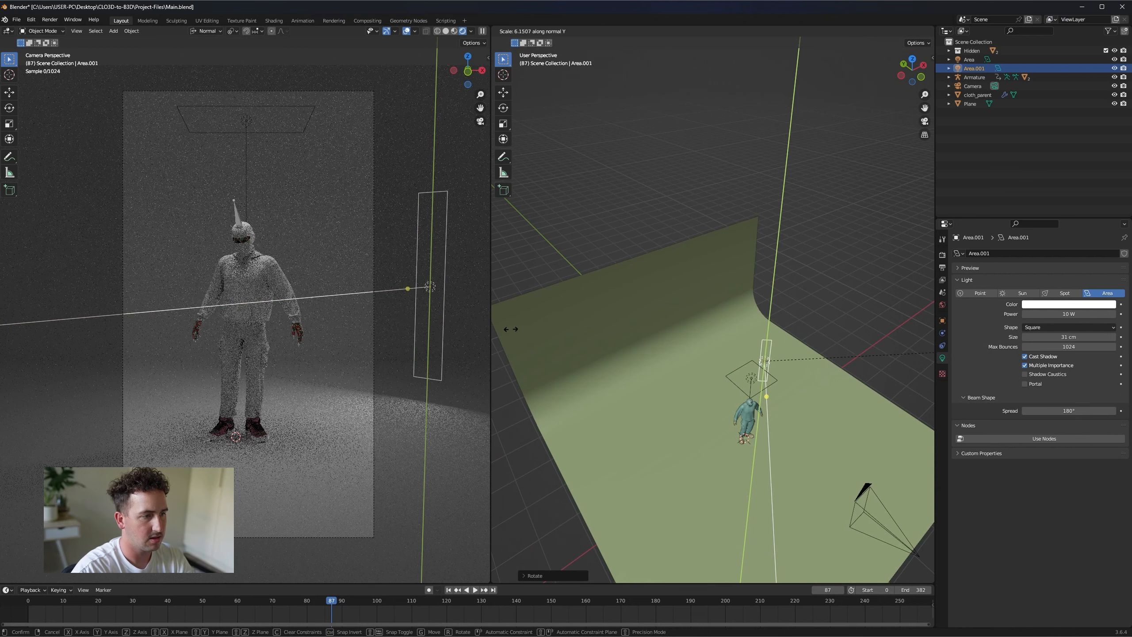
pyautogui.click(552, 337)
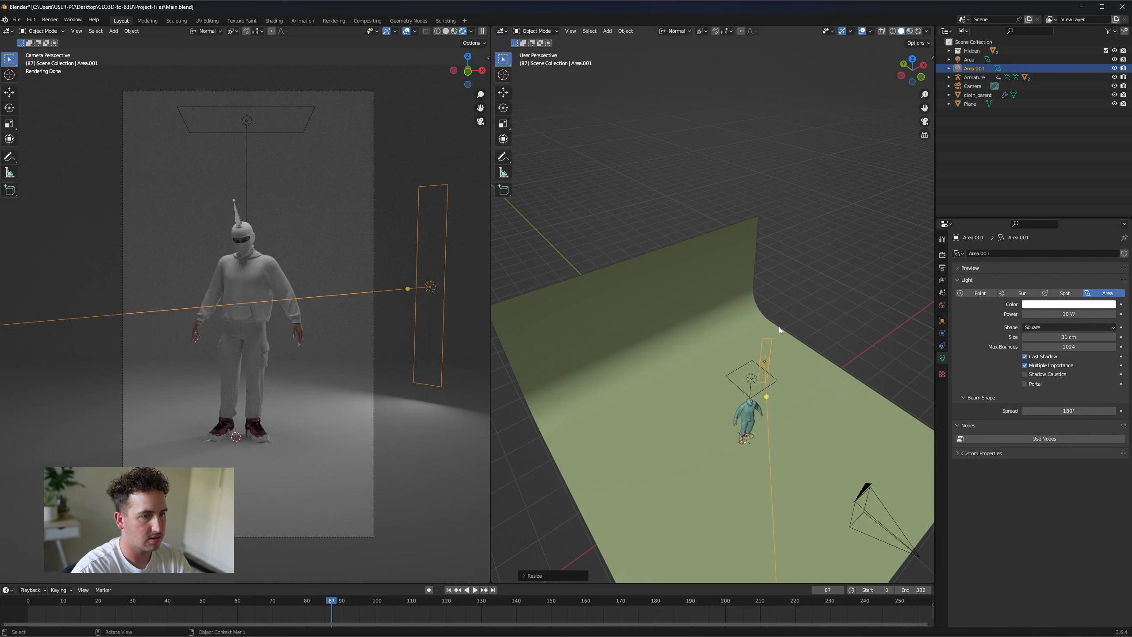
# - Move the strip light along its local Z axis away from the figure, out of the camera frame
pyautogui.moveTo(779, 326); pyautogui.dragTo(729, 327, button='middle')
pyautogui.press('g')
pyautogui.press('z')
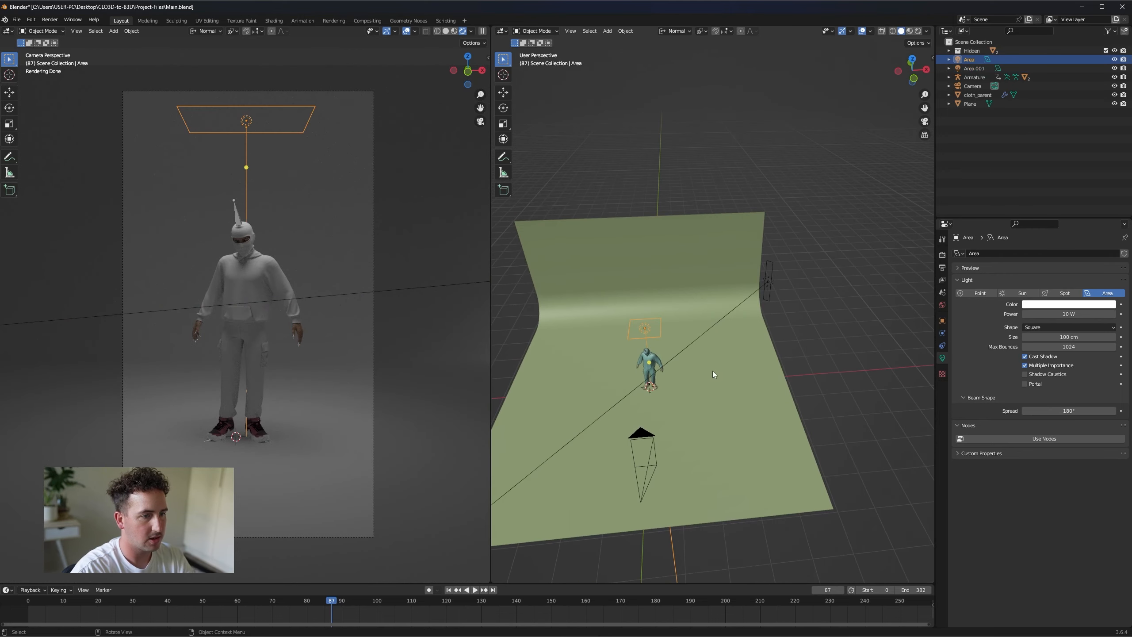
# - Duplicate the overhead area light again and rotate this new copy -90° about its local X axis
pyautogui.moveTo(715, 349); pyautogui.dragTo(787, 336, button='middle')
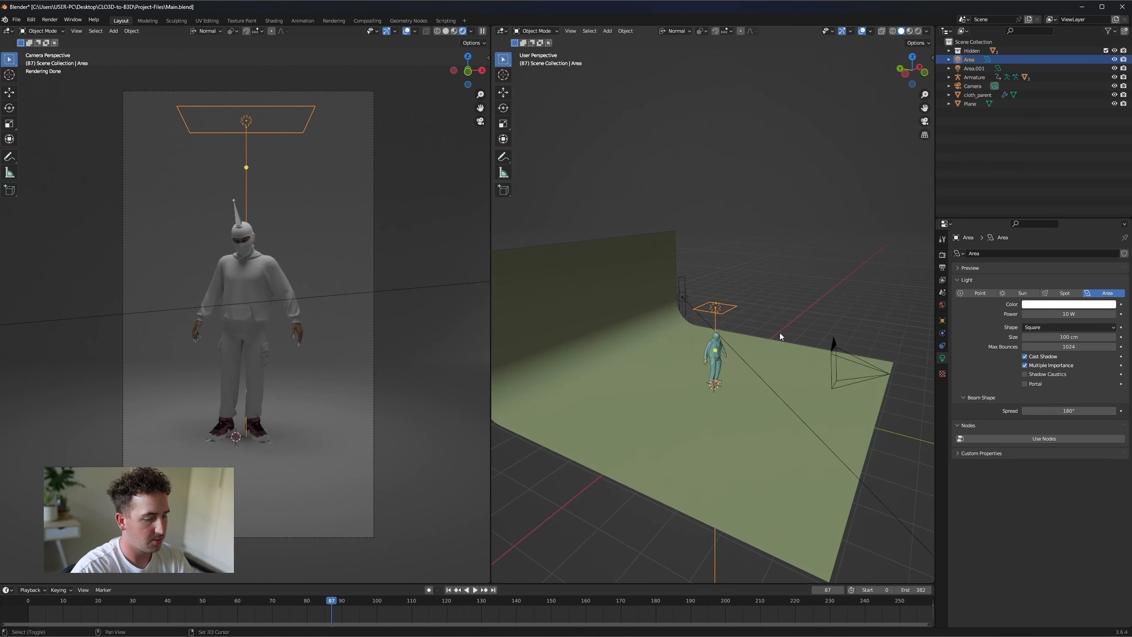
pyautogui.hotkey('shift', 'd')
pyautogui.write('r-90')
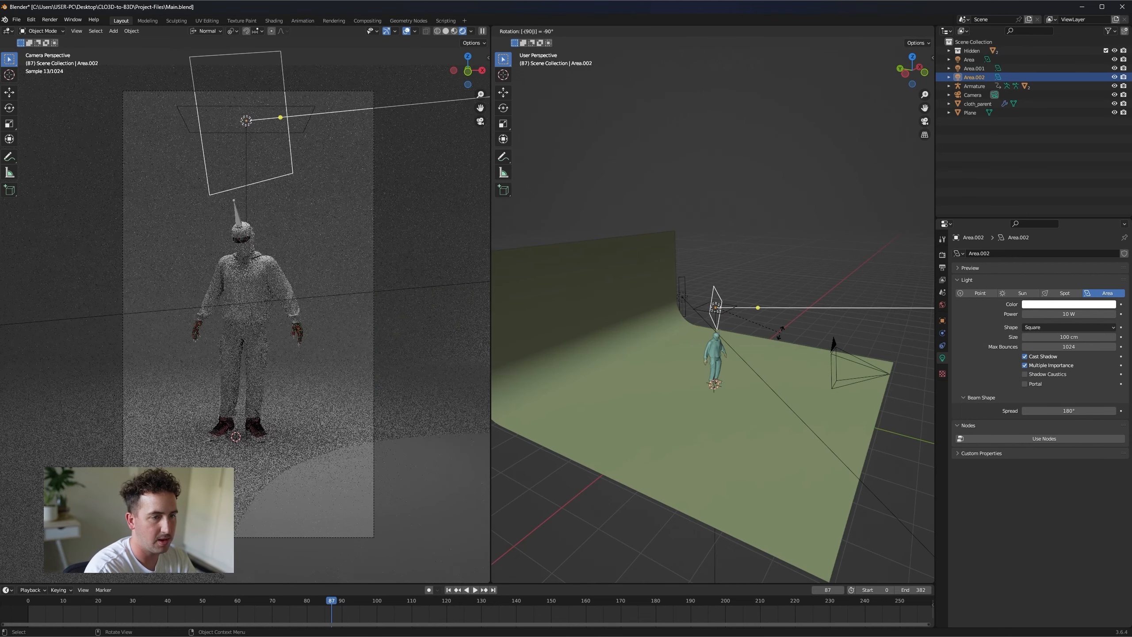
pyautogui.press('x')
pyautogui.press('x')
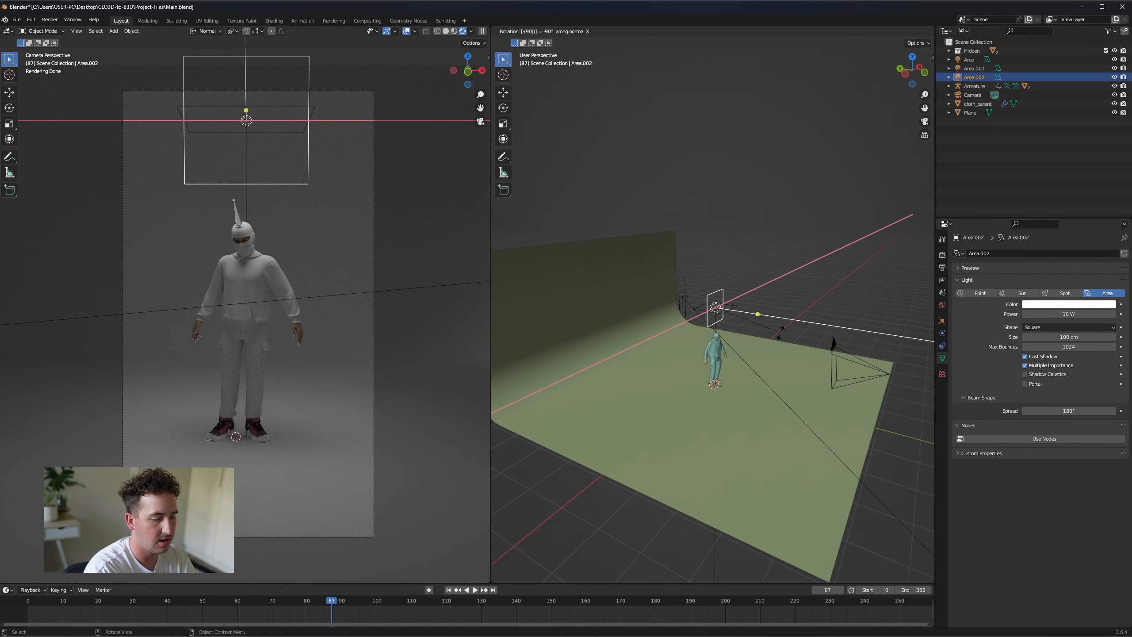
pyautogui.press('Return')
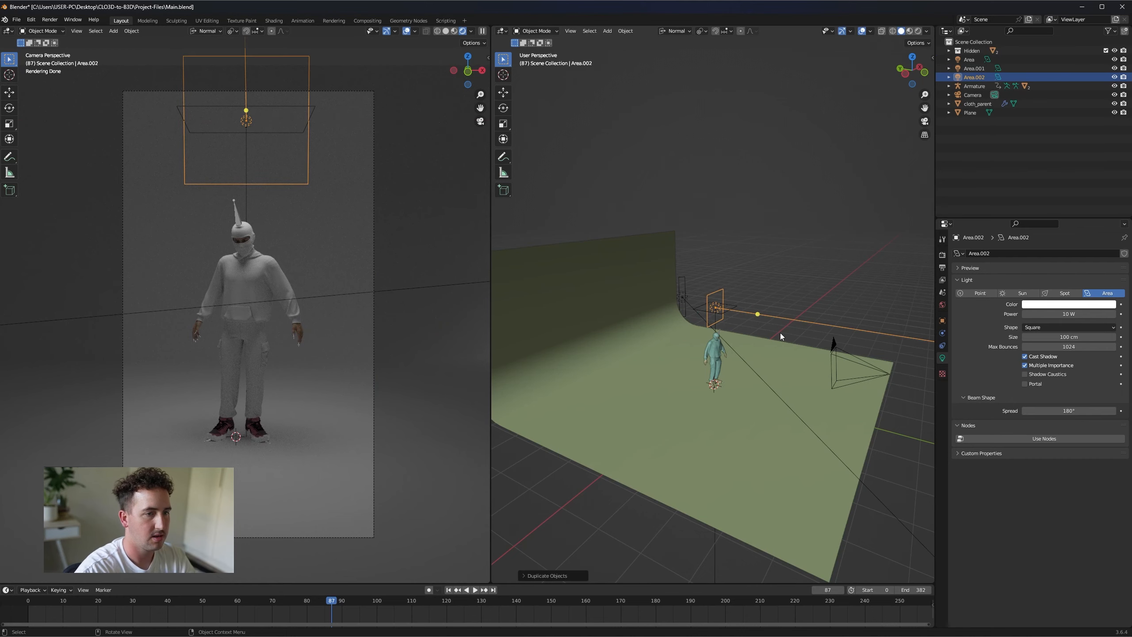
# - Move the newest area light along its local Z axis in front of the figure, towards the camera
pyautogui.press('g')
pyautogui.press('z')
pyautogui.press('z')
pyautogui.press('Return')
# - Rotate the front light 180° about its local Y axis so it faces the figure
pyautogui.press('r')
pyautogui.press('x')
pyautogui.press('x')
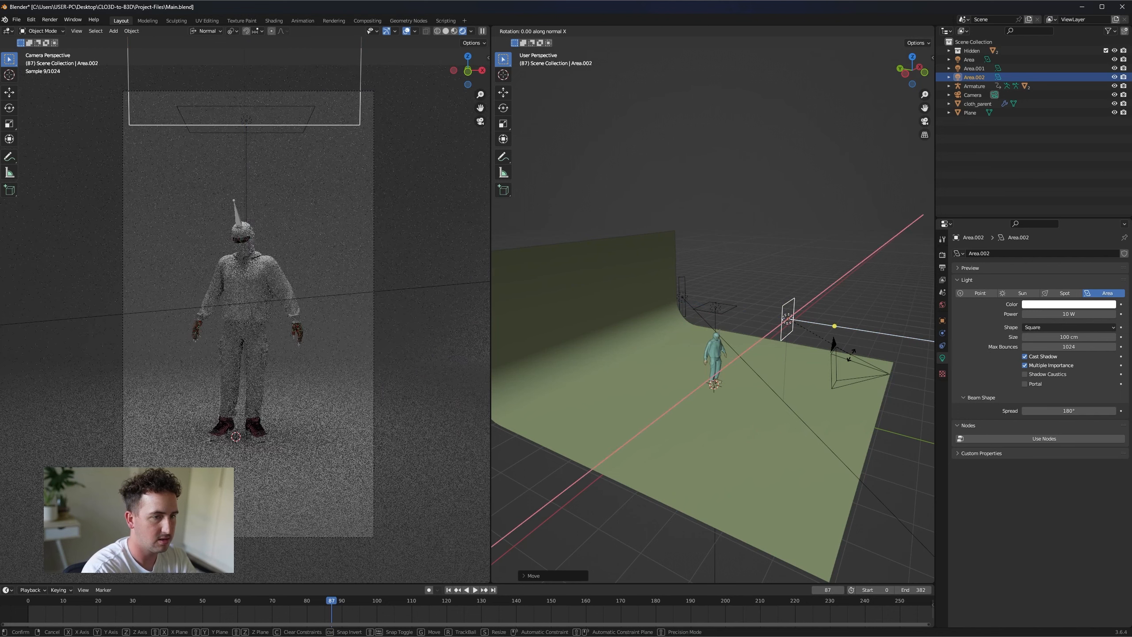
pyautogui.press('y')
pyautogui.press('y')
pyautogui.write('180')
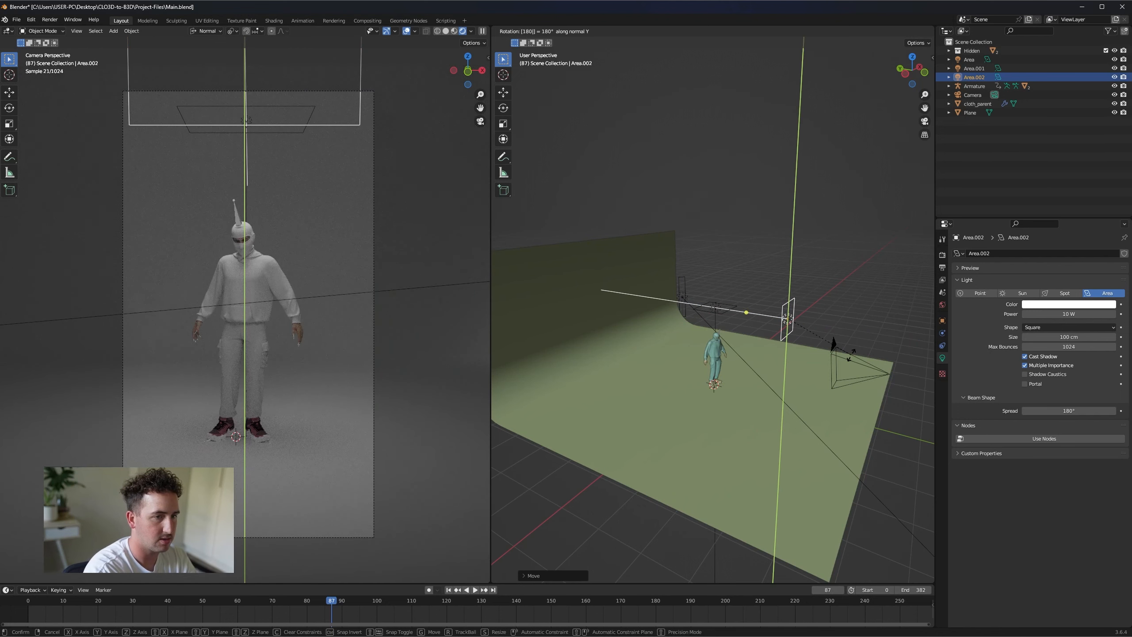
pyautogui.press('Return')
# - Lower the front light along its local Y axis to about the figure's height
pyautogui.scroll(-3, 832, 361)
pyautogui.moveTo(914, 346); pyautogui.dragTo(860, 360, button='middle')
pyautogui.moveTo(798, 306); pyautogui.dragTo(787, 311, button='middle')
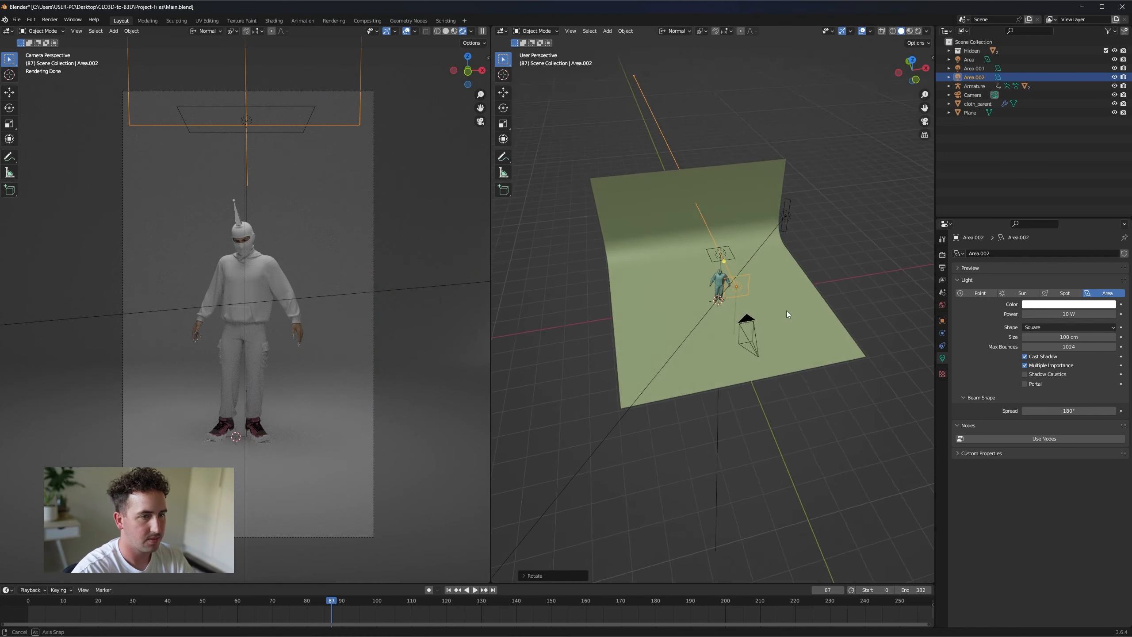
pyautogui.press('g')
pyautogui.press('y')
pyautogui.press('y')
pyautogui.click(793, 333)
# - Move the front light to the side opposite the strip light and angle it diagonally towards the figure
pyautogui.press('g')
pyautogui.press('z')
pyautogui.press('z')
pyautogui.press('x')
pyautogui.press('x')
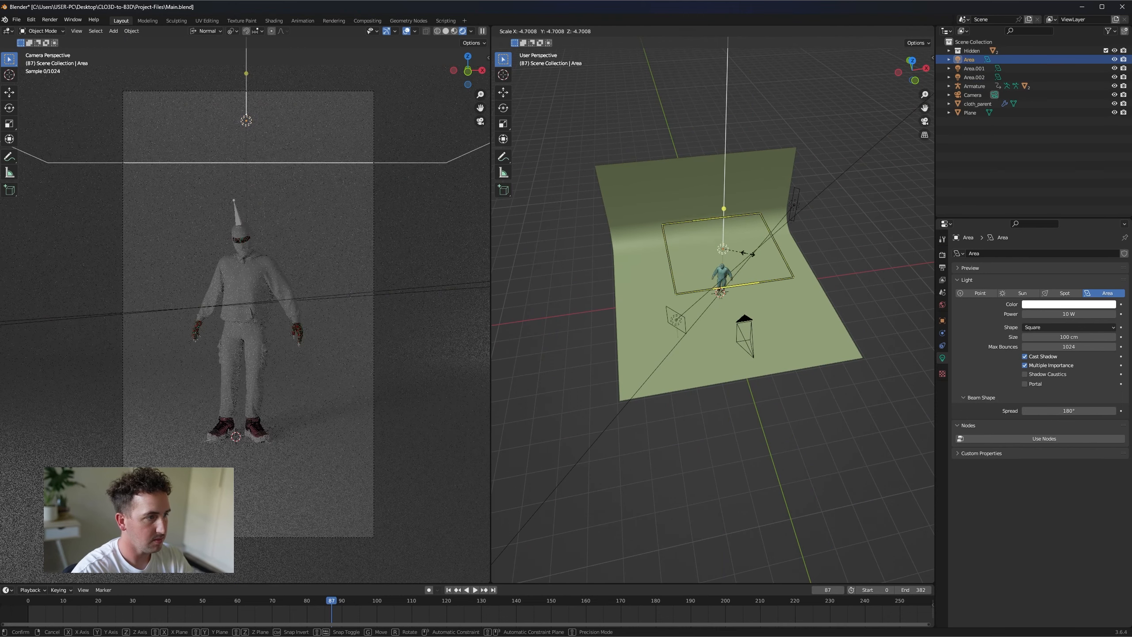
# - Enlarge the overhead area light, then raise it and shift it along its local Y axis towards the backdrop
pyautogui.click(735, 255)
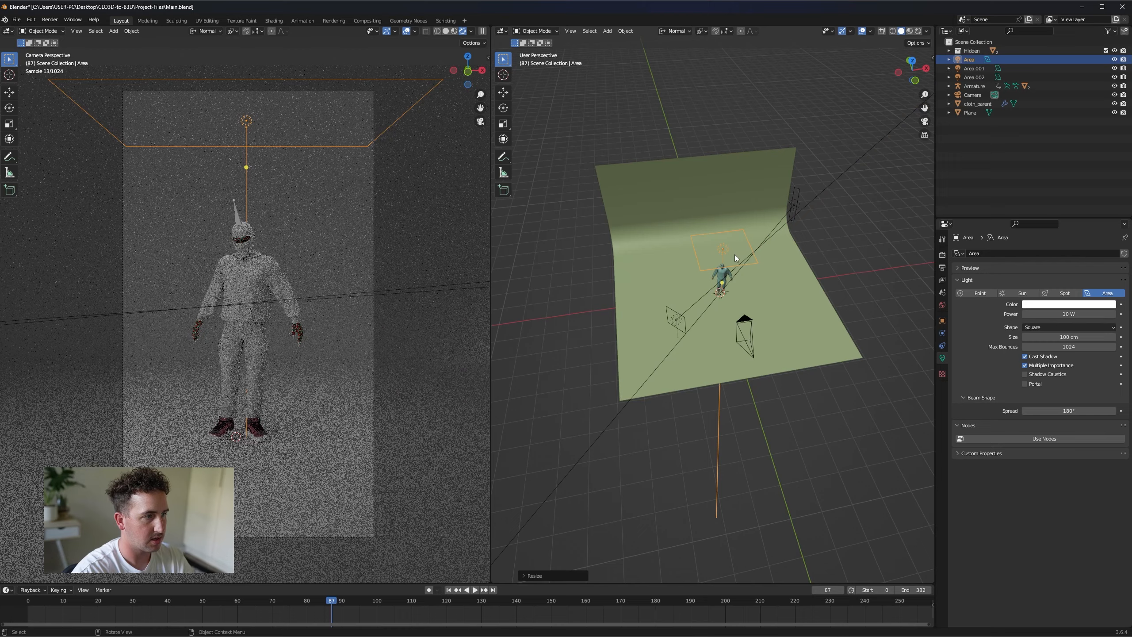
pyautogui.moveTo(867, 315); pyautogui.dragTo(811, 289, button='middle')
pyautogui.press('g')
pyautogui.press('z')
pyautogui.press('x')
pyautogui.press('x')
pyautogui.press('y')
pyautogui.press('y')
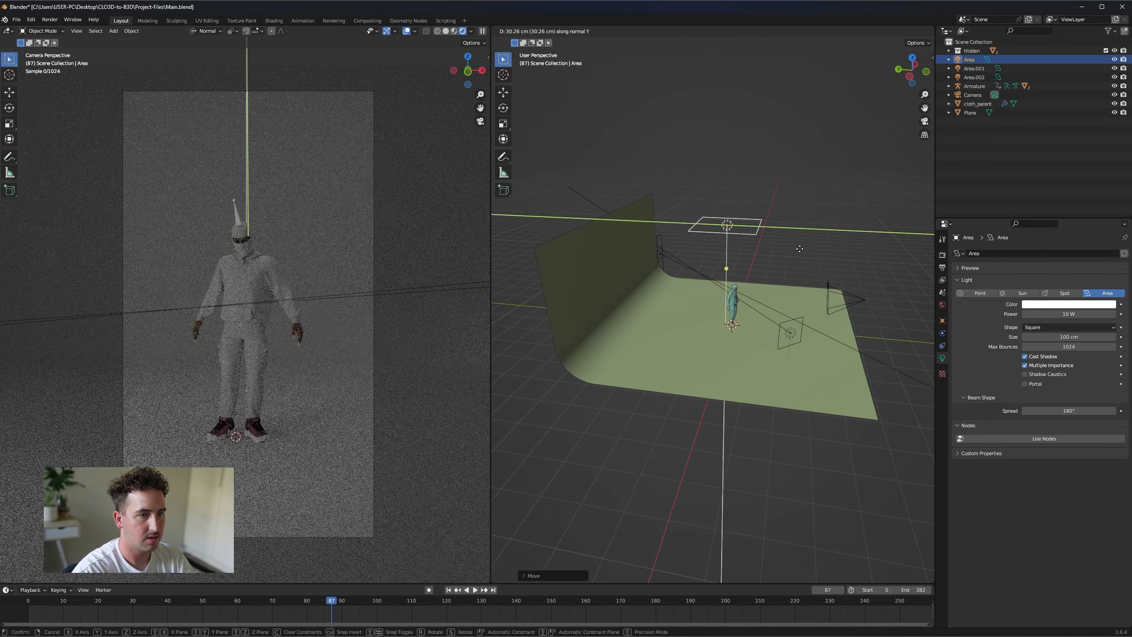
# - Scale the overhead light to about 2.8 times its width along its local X axis
pyautogui.press('s')
pyautogui.moveTo(754, 242); pyautogui.dragTo(726, 298, button='middle')
pyautogui.press('x')
pyautogui.press('x')
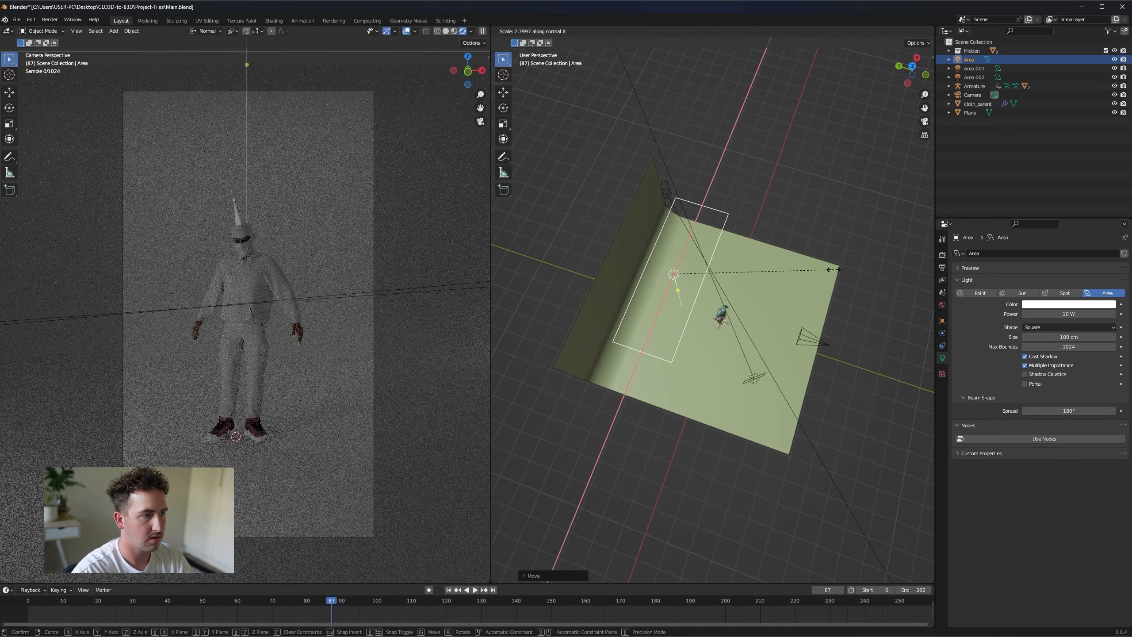
pyautogui.click(832, 268)
# - Set the overhead light's power to 250 W
pyautogui.click(1070, 316)
pyautogui.write('250')
pyautogui.press('Return')
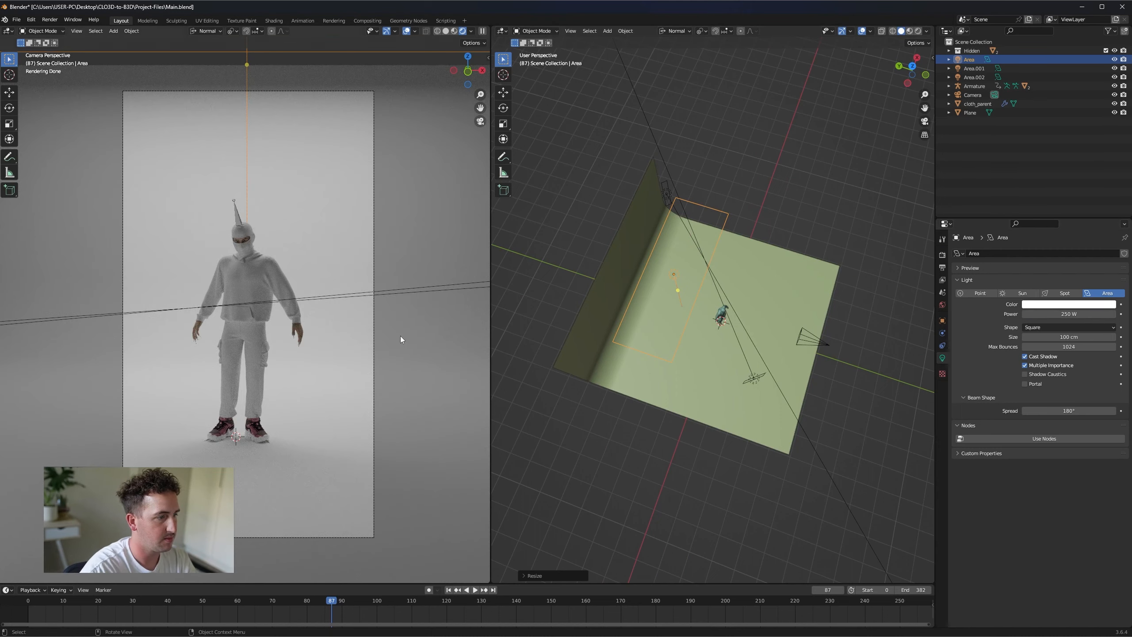
# - Set the power of the front light beside the camera to 100 W
pyautogui.moveTo(770, 292); pyautogui.dragTo(677, 315, button='middle')
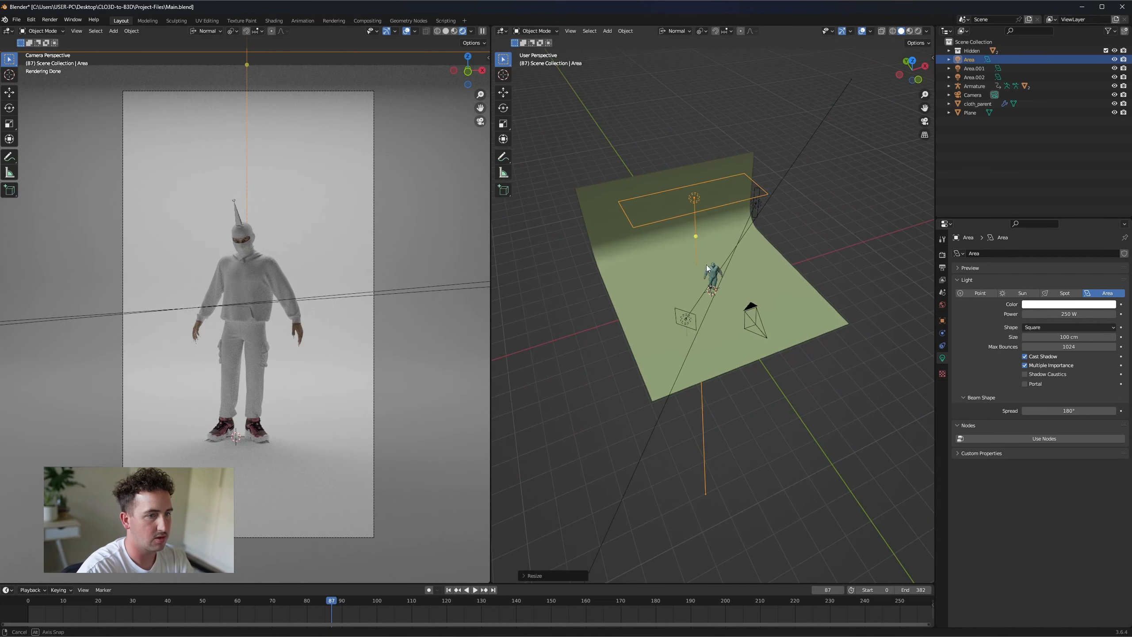
pyautogui.click(678, 315)
pyautogui.click(1078, 312)
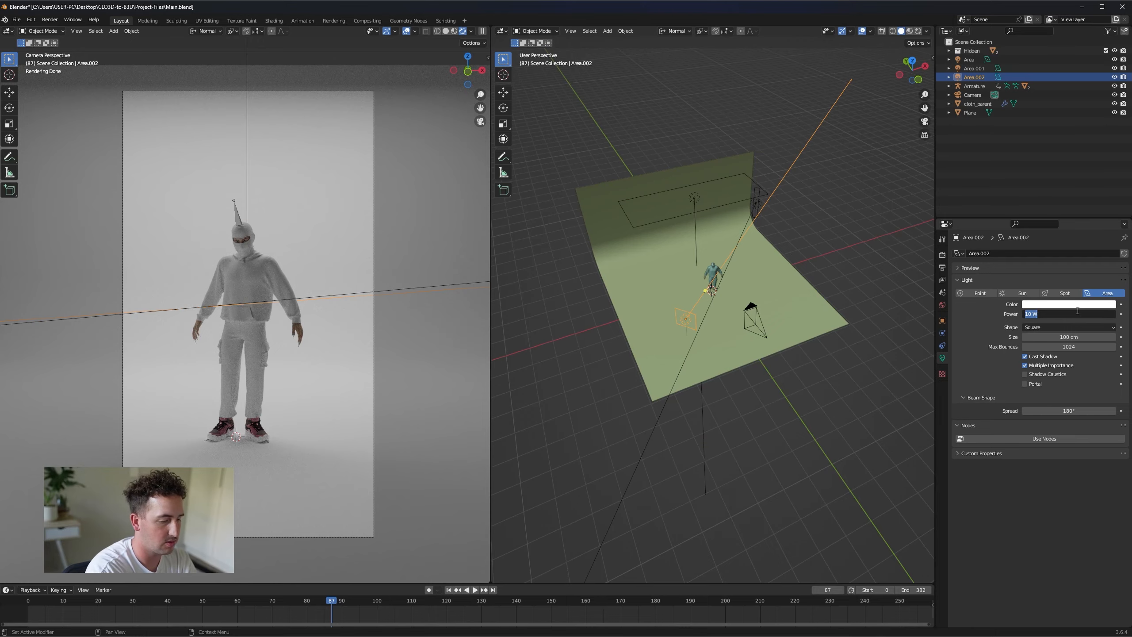
pyautogui.write('100')
pyautogui.press('Return')
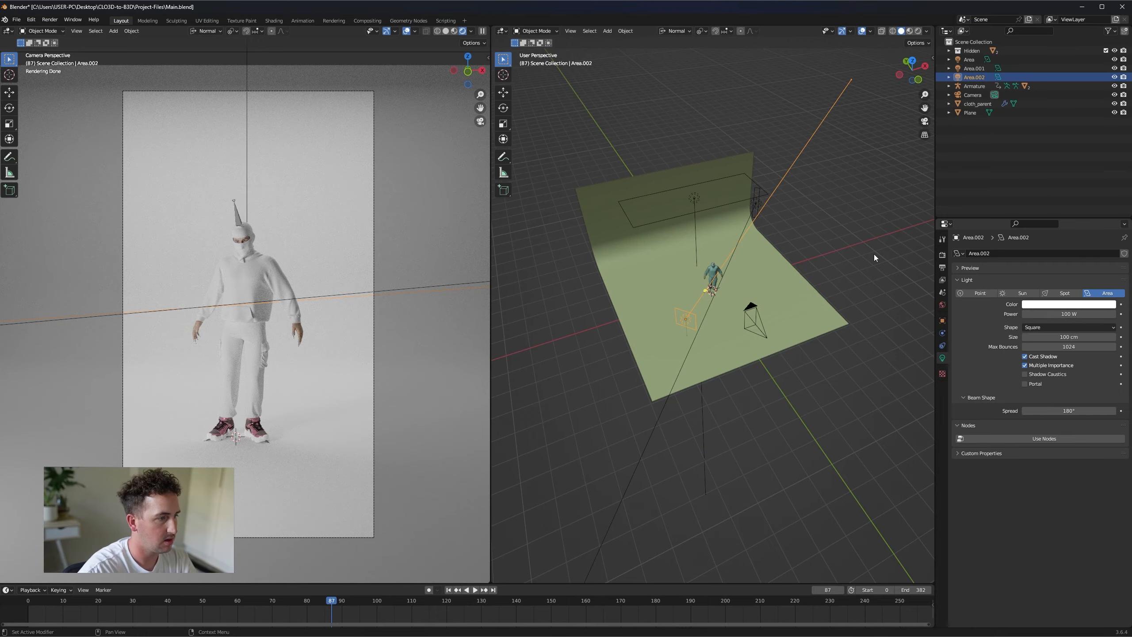
# - Set the strip light's power to 100 W
pyautogui.scroll(6, 407, 307)
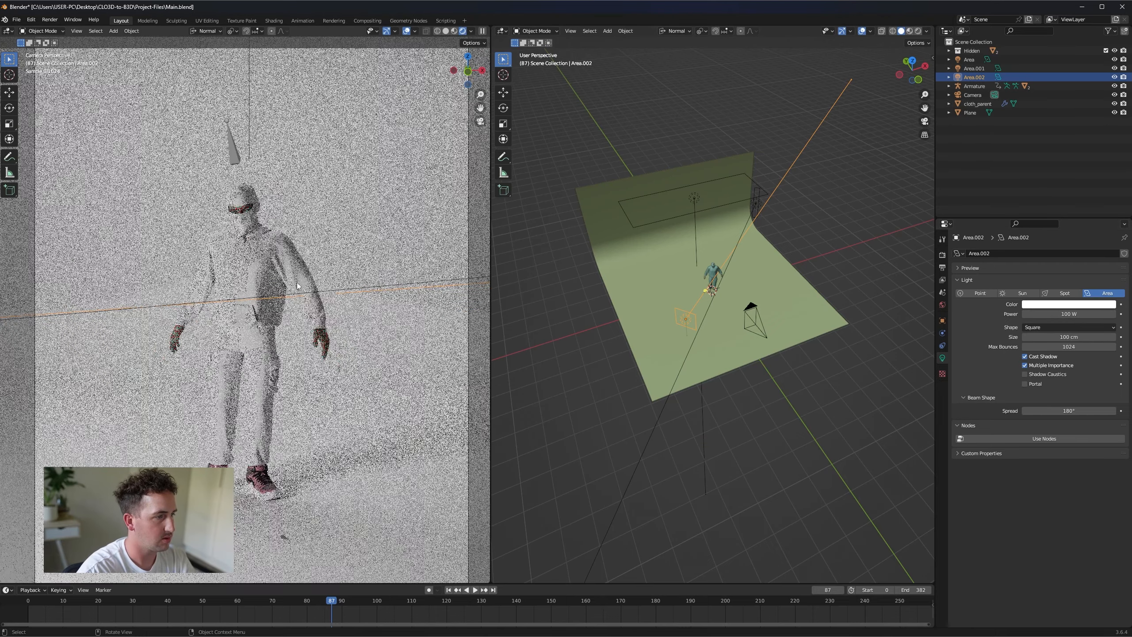
pyautogui.click(758, 198)
pyautogui.click(1087, 313)
pyautogui.write('1')
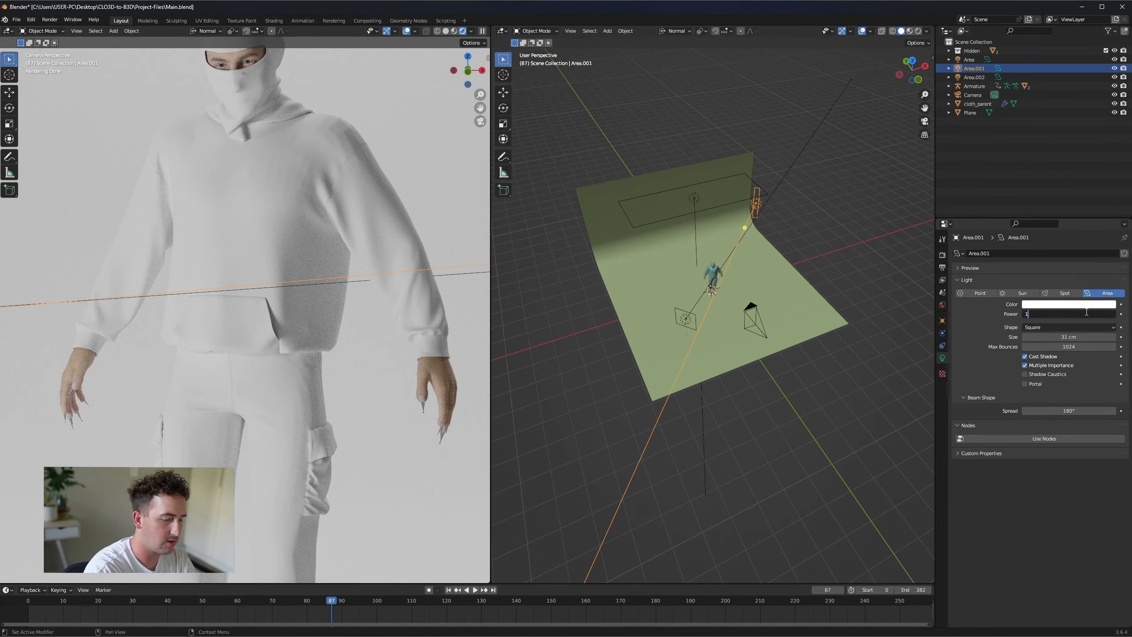
pyautogui.write('00')
pyautogui.press('Return')
# - Set the overhead light's power to 200 W
pyautogui.scroll(4, 413, 348)
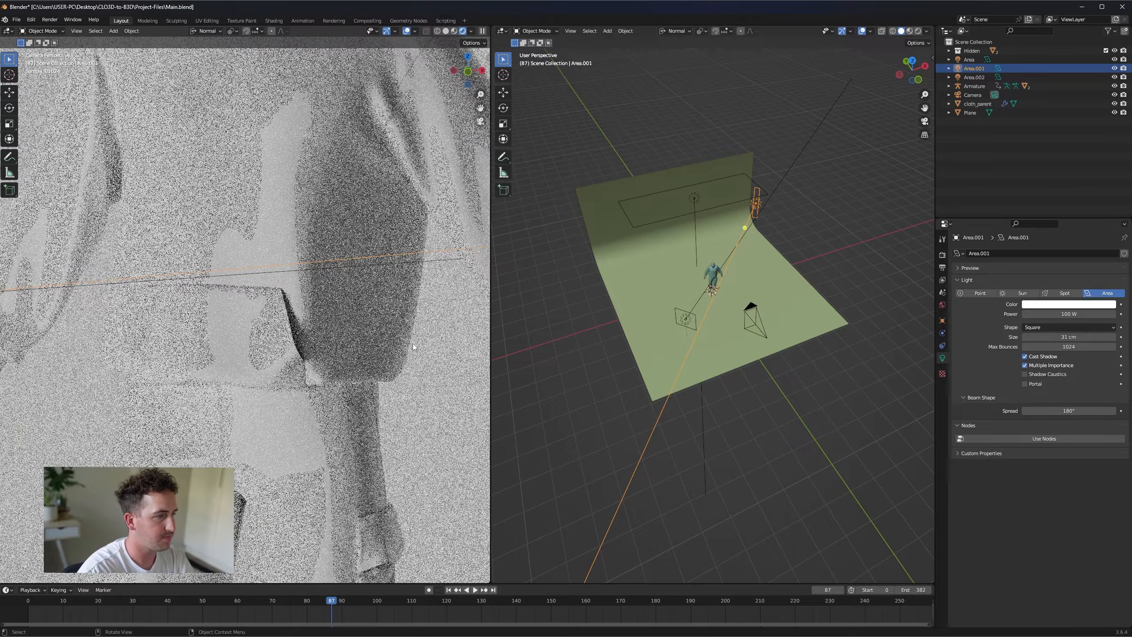
pyautogui.click(1084, 315)
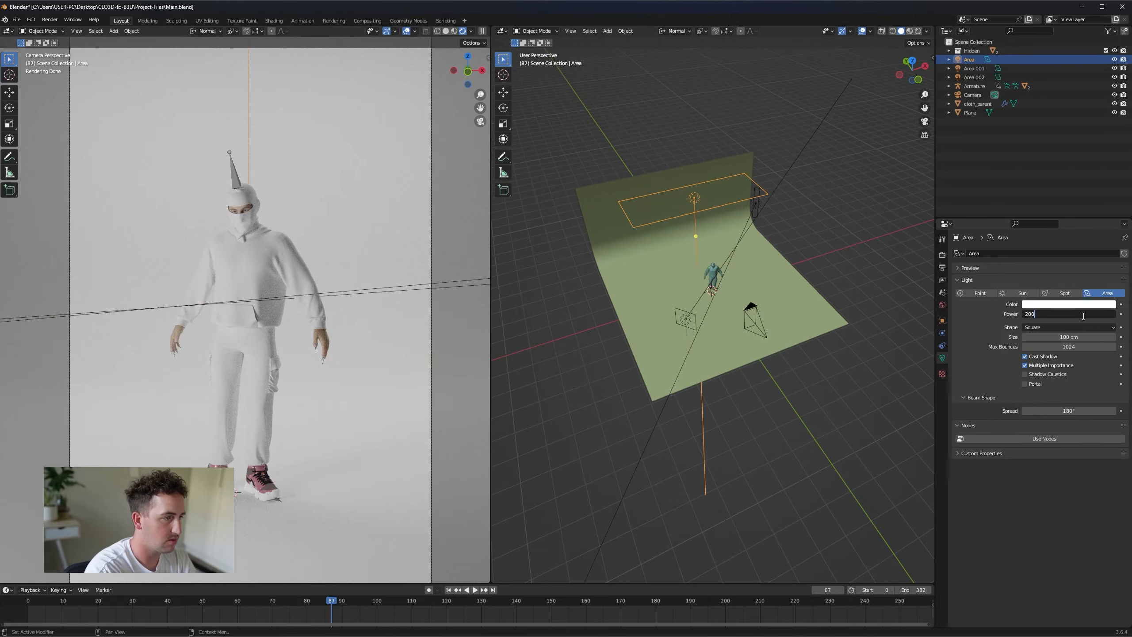
pyautogui.write('200')
pyautogui.press('Return')
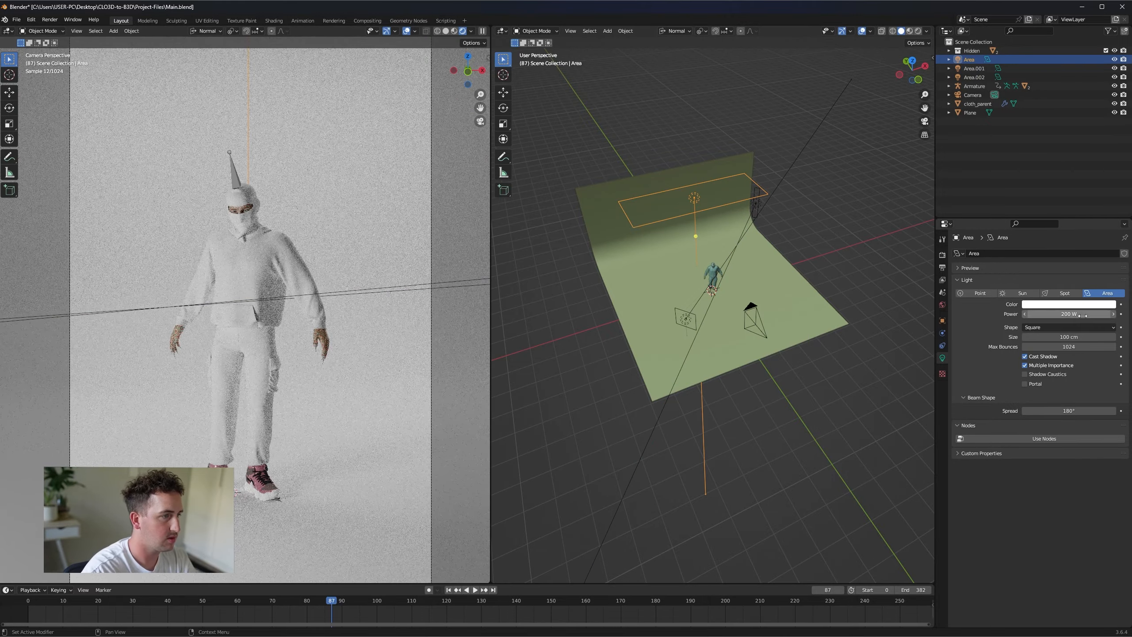
# - Go to frame 113 and switch the working viewport to the front view
pyautogui.scroll(-4, 261, 400)
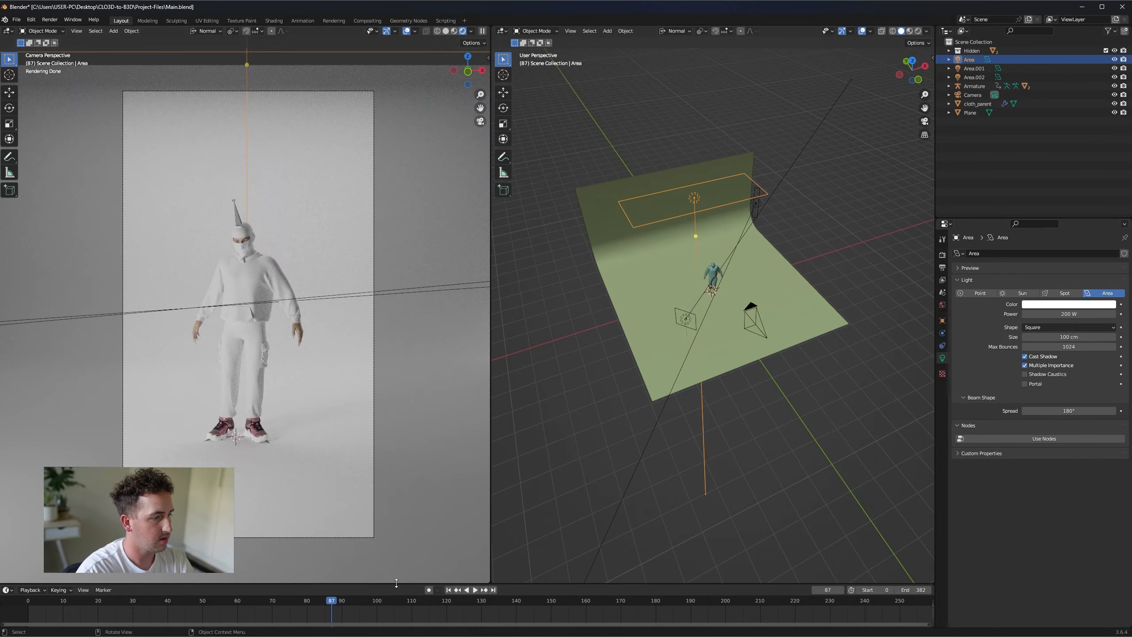
pyautogui.click(422, 603)
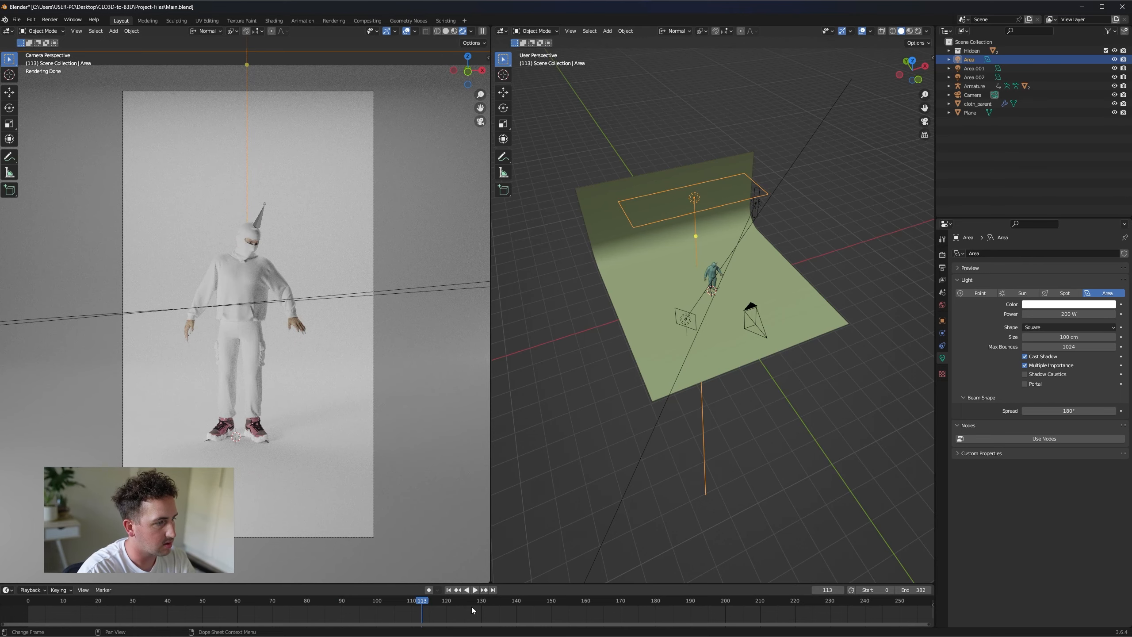
pyautogui.moveTo(782, 311); pyautogui.dragTo(755, 324, button='middle')
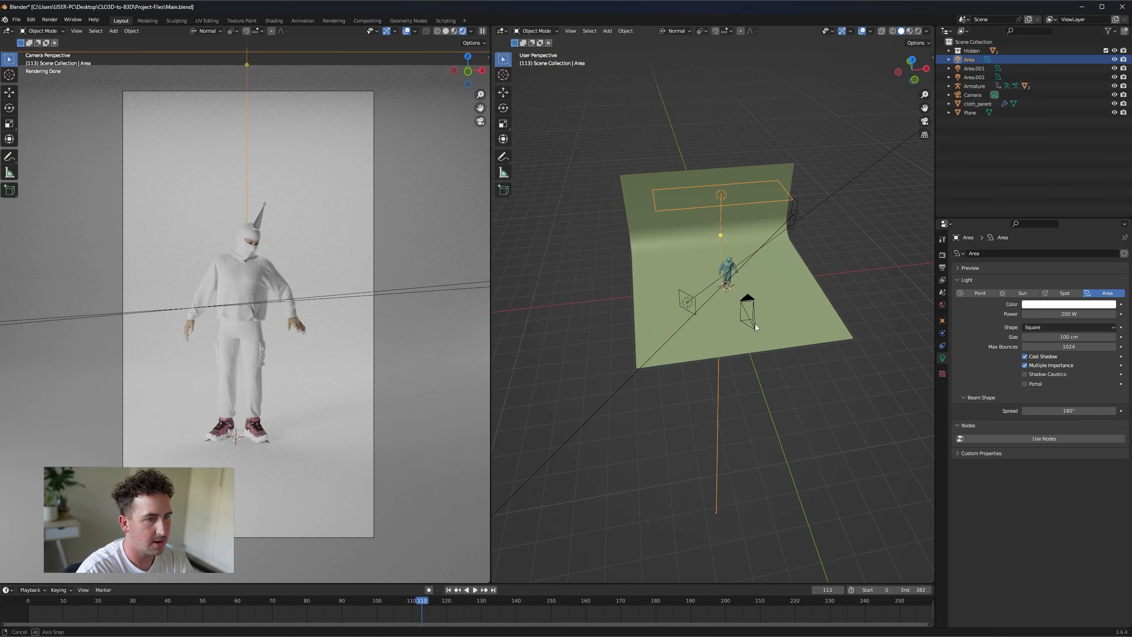
pyautogui.click(571, 31)
pyautogui.moveTo(624, 141)
pyautogui.click(716, 175)
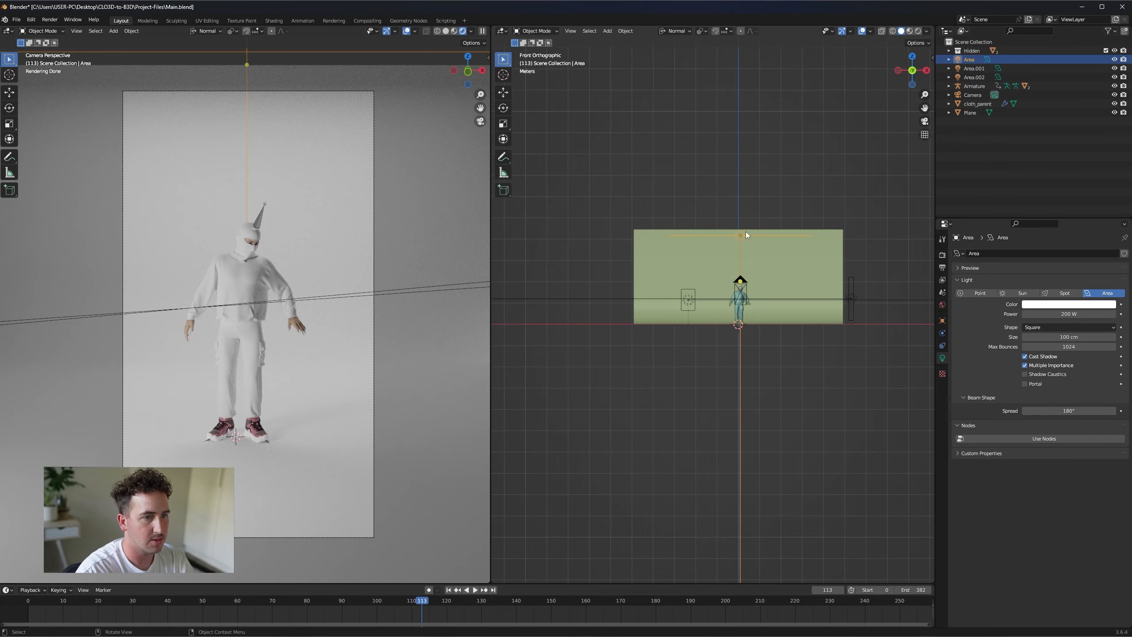
# - Move the camera about 6 cm in the negative X direction to centre the figure in the frame
pyautogui.scroll(6, 767, 268)
pyautogui.keyDown('shift'); pyautogui.moveTo(792, 310); pyautogui.dragTo(697, 287, button='middle'); pyautogui.keyUp('shift')
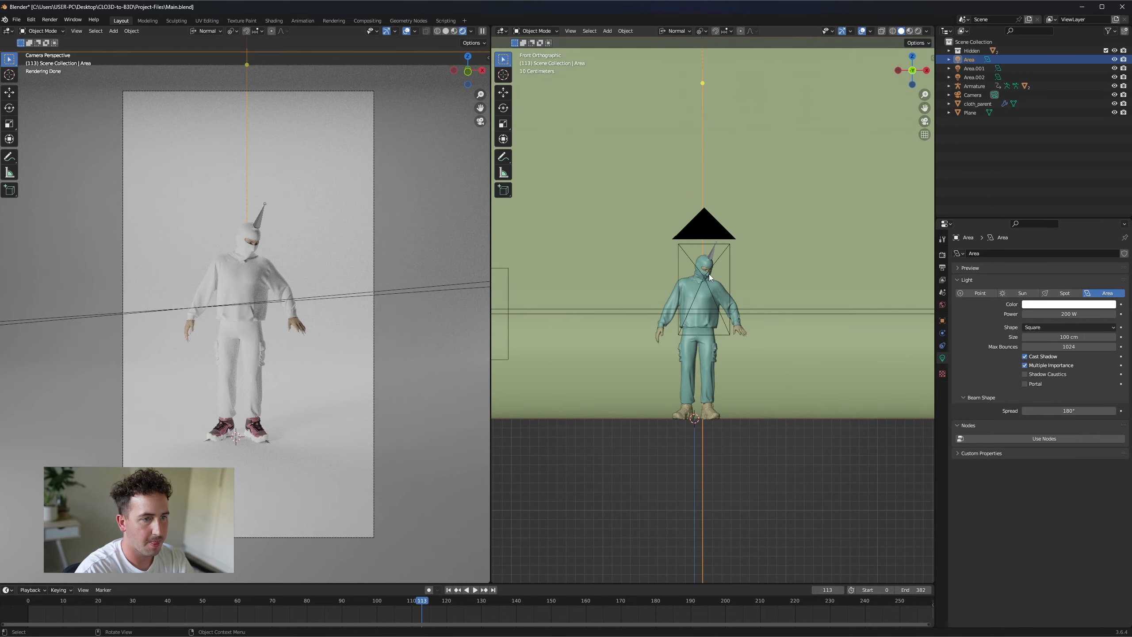
pyautogui.click(711, 277)
pyautogui.press('g')
pyautogui.press('x')
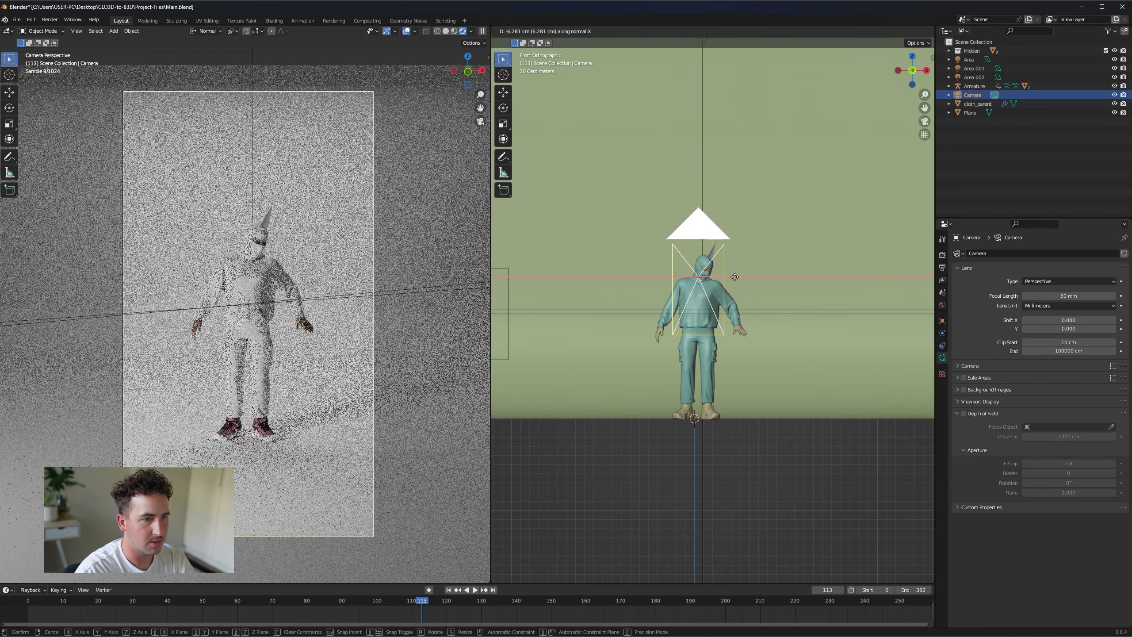
pyautogui.click(735, 277)
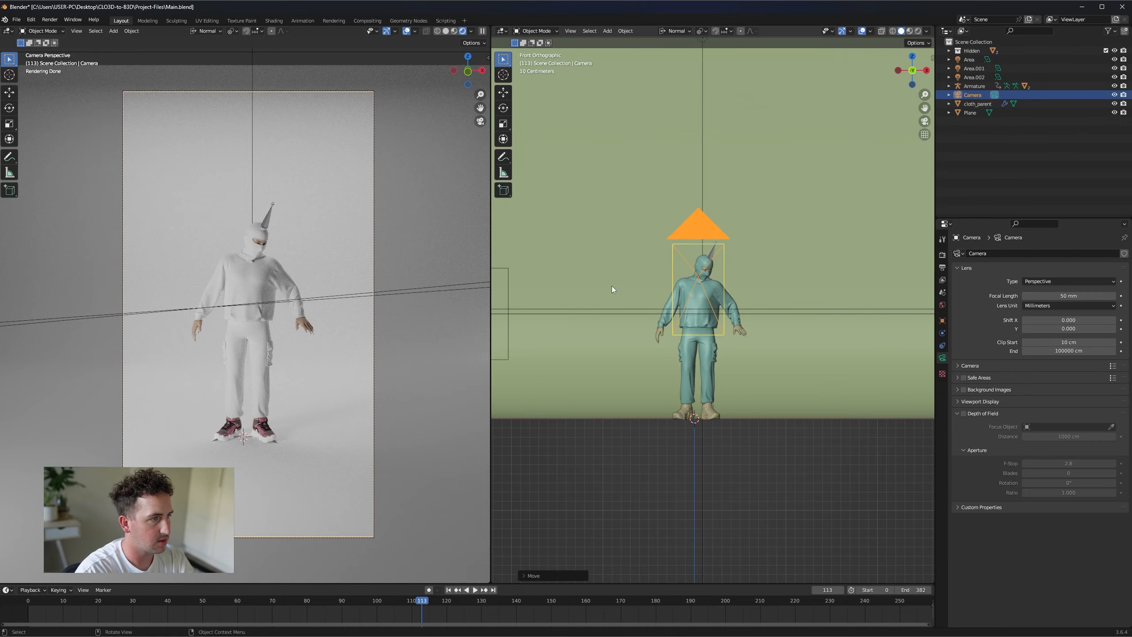
# - Change the front-view viewport into a Shader Editor, keeping the camera render view alongside it
pyautogui.scroll(5, 296, 337)
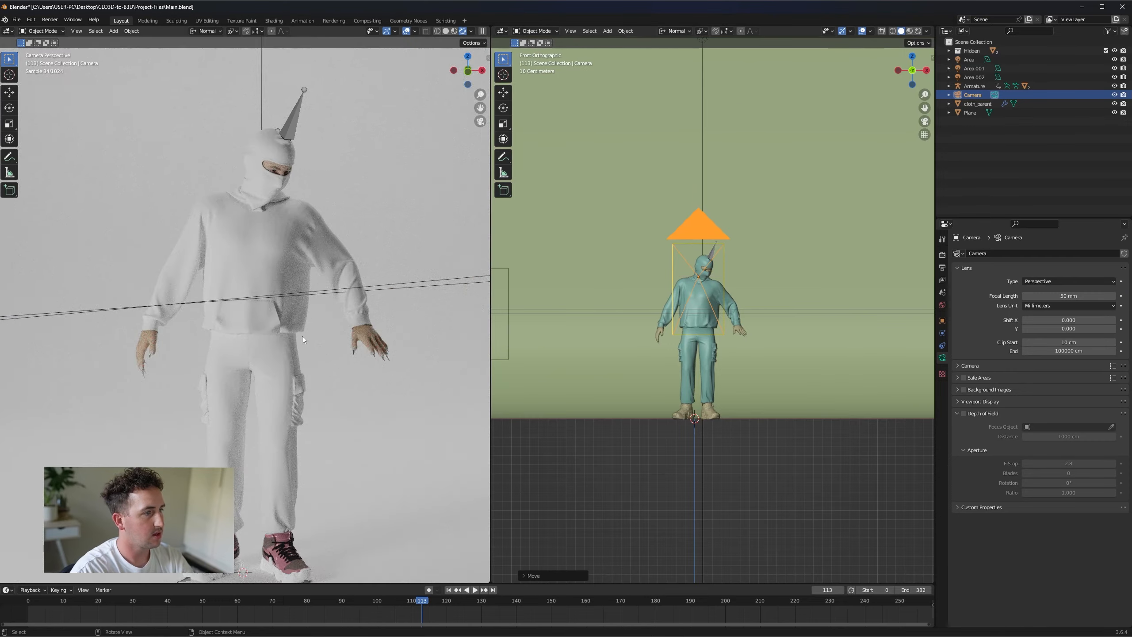
pyautogui.scroll(-1, 340, 271)
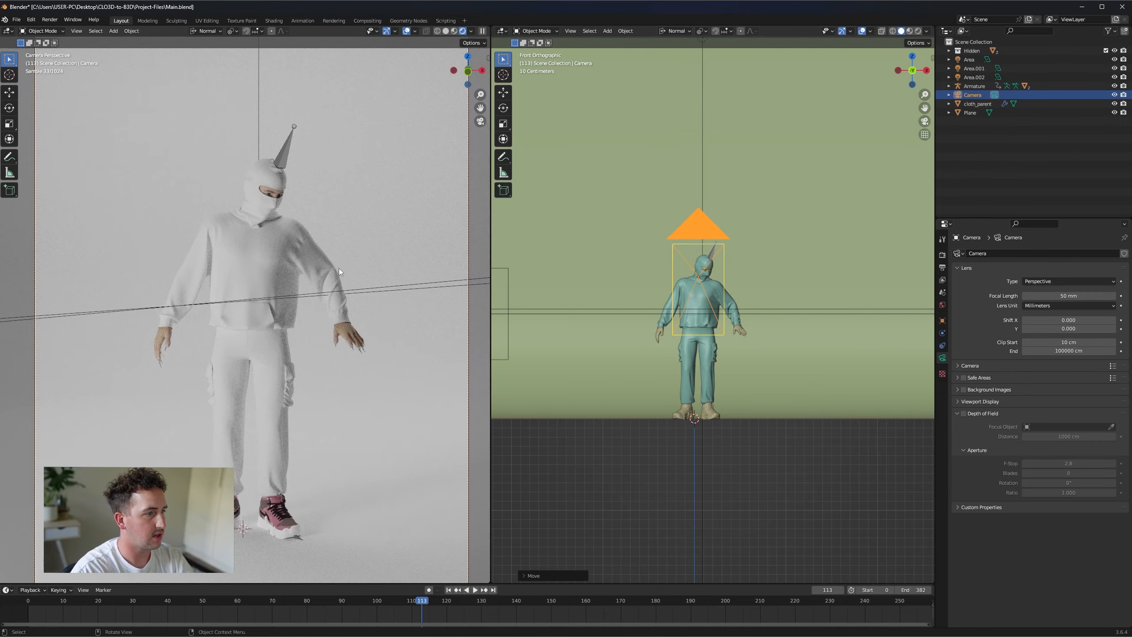
pyautogui.click(501, 31)
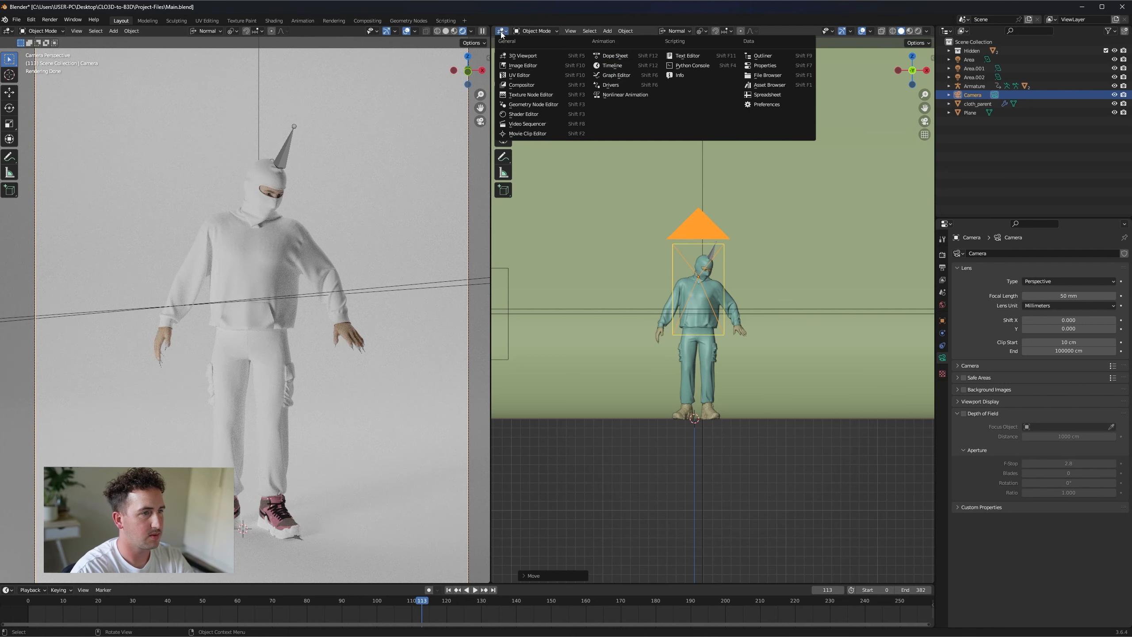
pyautogui.click(545, 114)
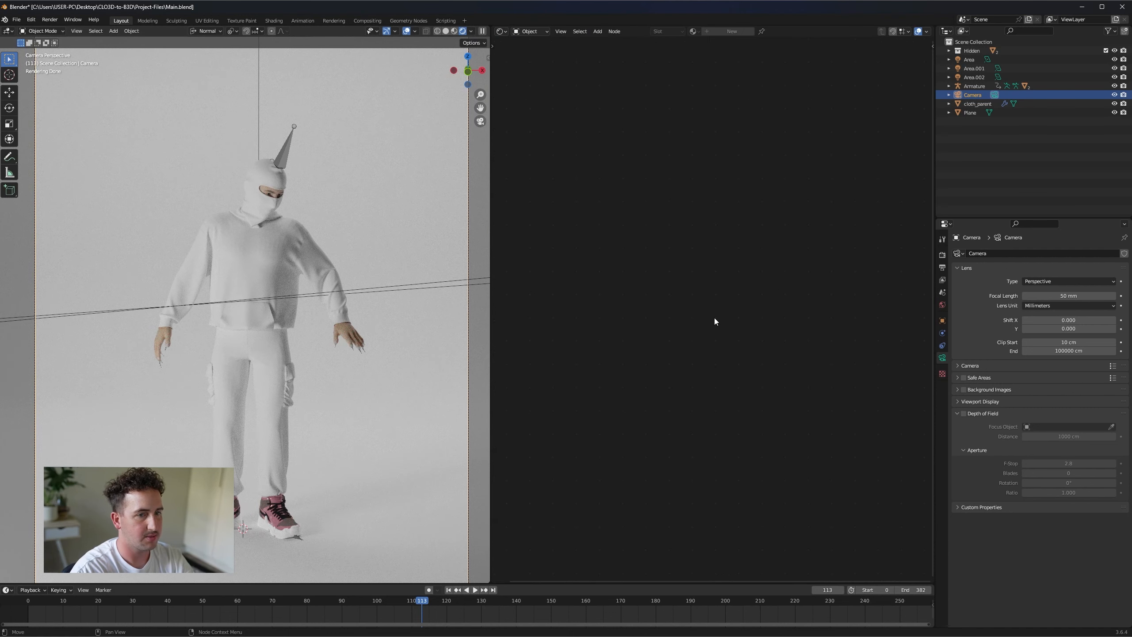
# - Create a new material named Main on the cloth_parent garment
pyautogui.click(255, 238)
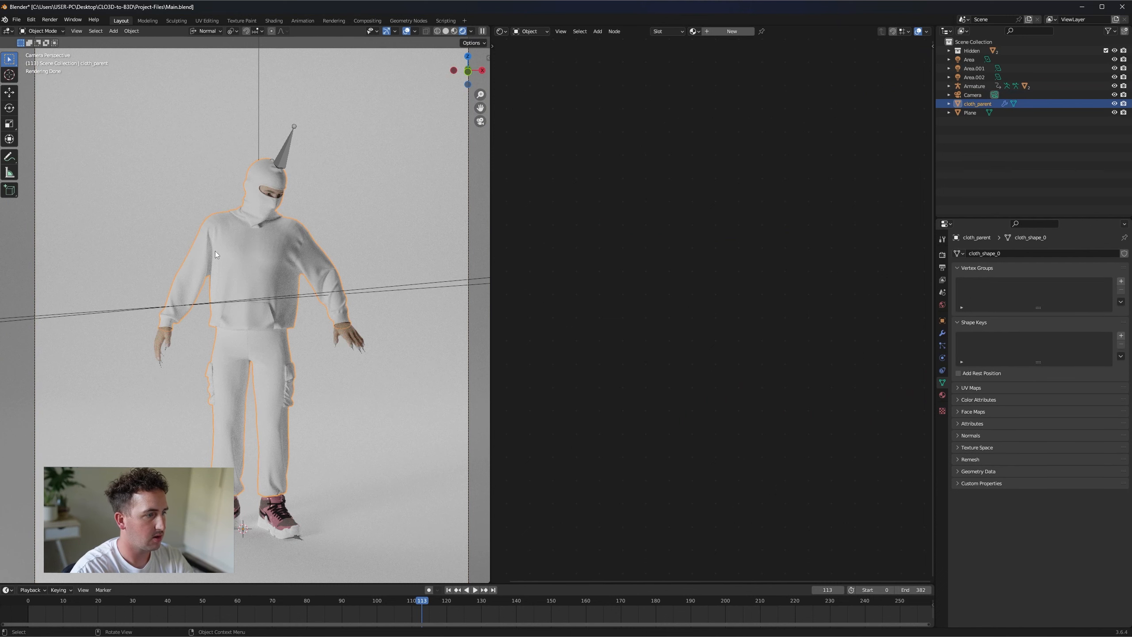
pyautogui.click(942, 395)
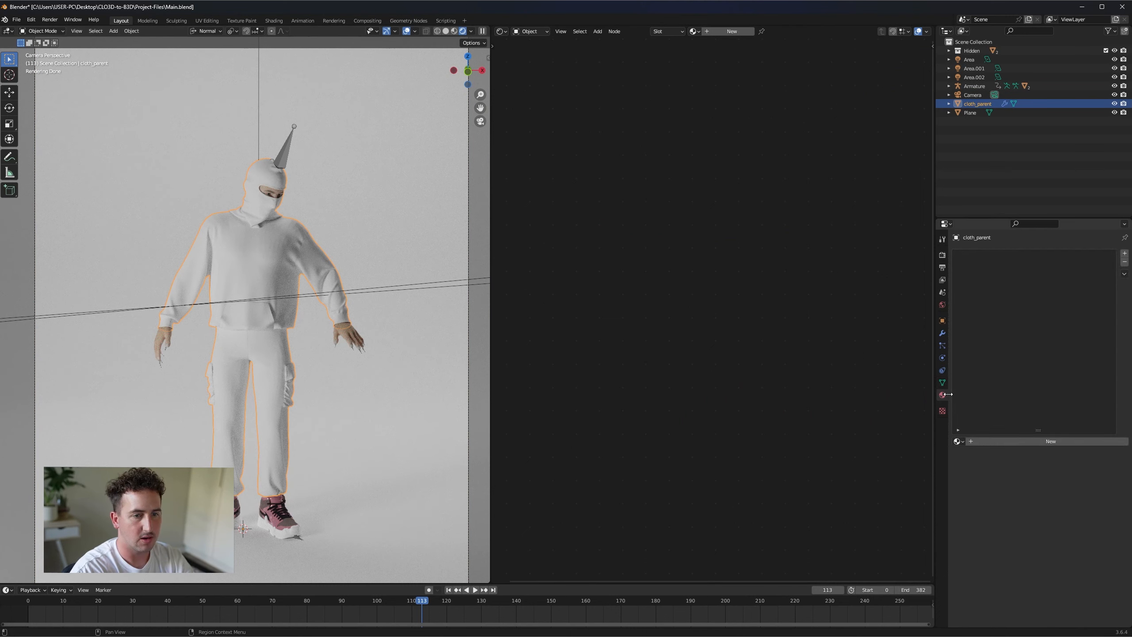
pyautogui.click(992, 440)
pyautogui.doubleClick(993, 440)
pyautogui.write('Main')
pyautogui.press('Return')
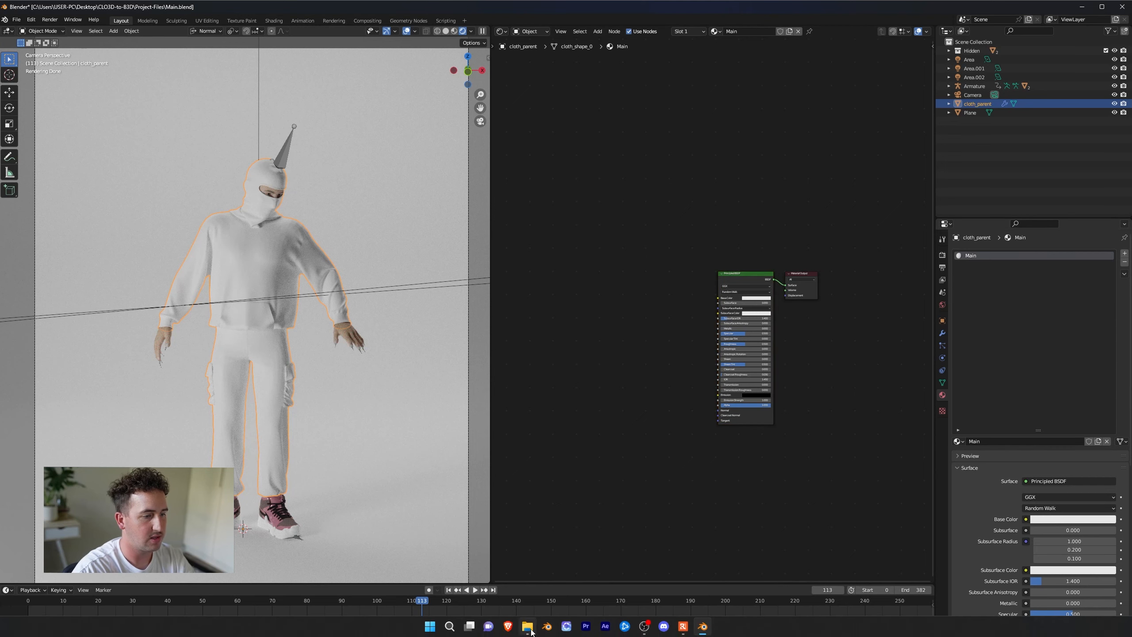
# - Switch to File Explorer, open the UV folder of CLO3D-to-B3D and add Main__diffuse_1001 to the Main material as an image texture
pyautogui.click(532, 631)
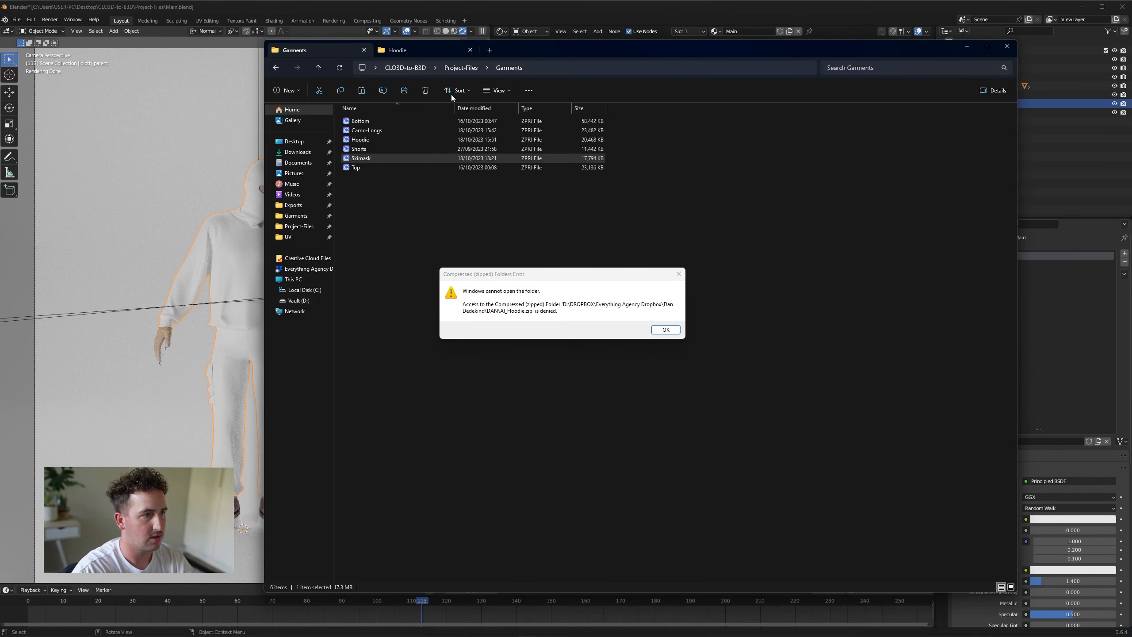
pyautogui.click(666, 330)
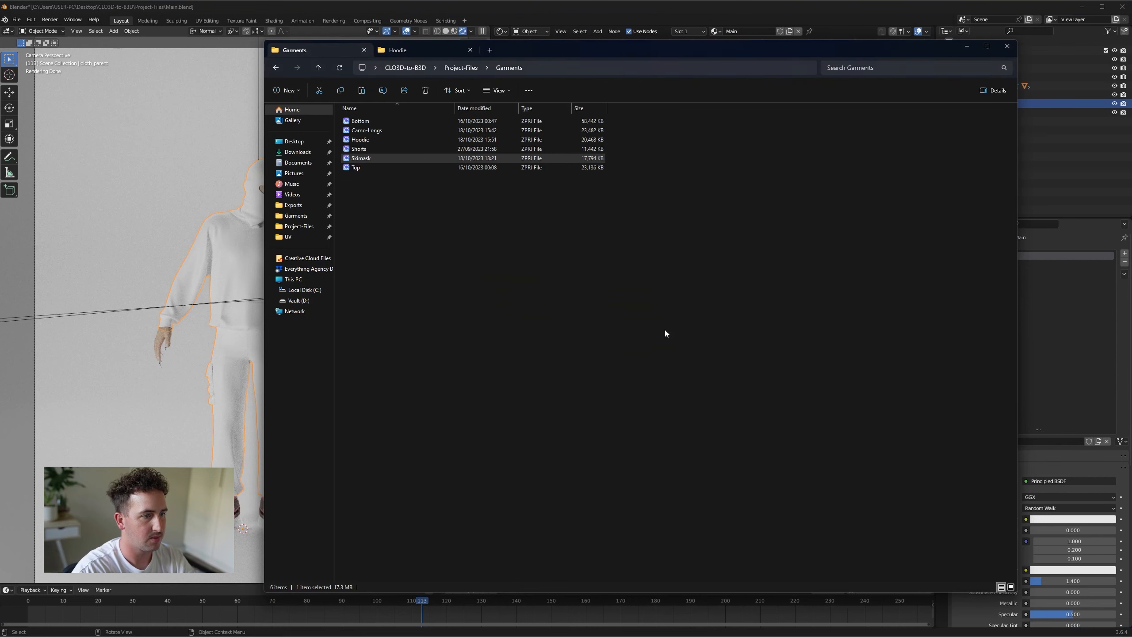
pyautogui.click(405, 67)
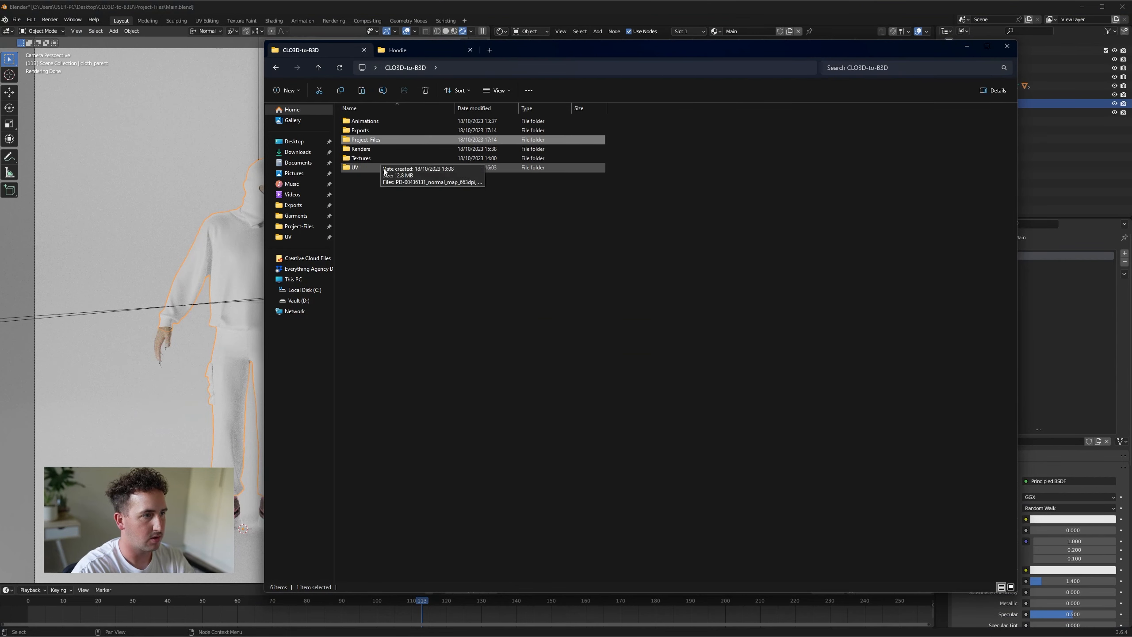
pyautogui.doubleClick(365, 158)
pyautogui.moveTo(561, 55); pyautogui.dragTo(640, 262)
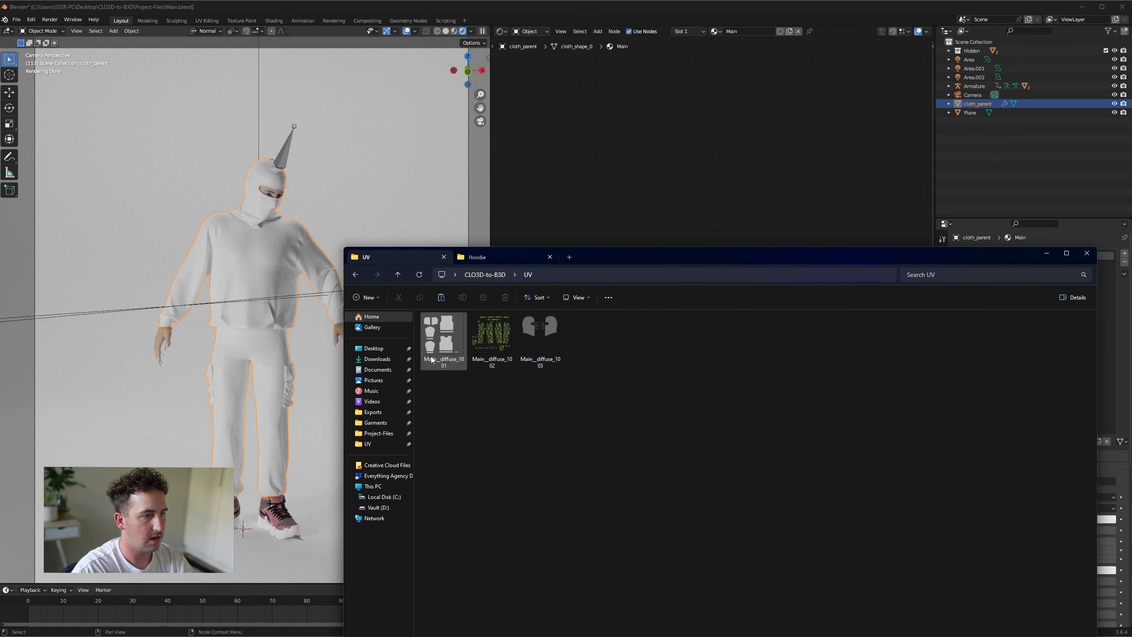
pyautogui.moveTo(449, 341); pyautogui.dragTo(616, 205)
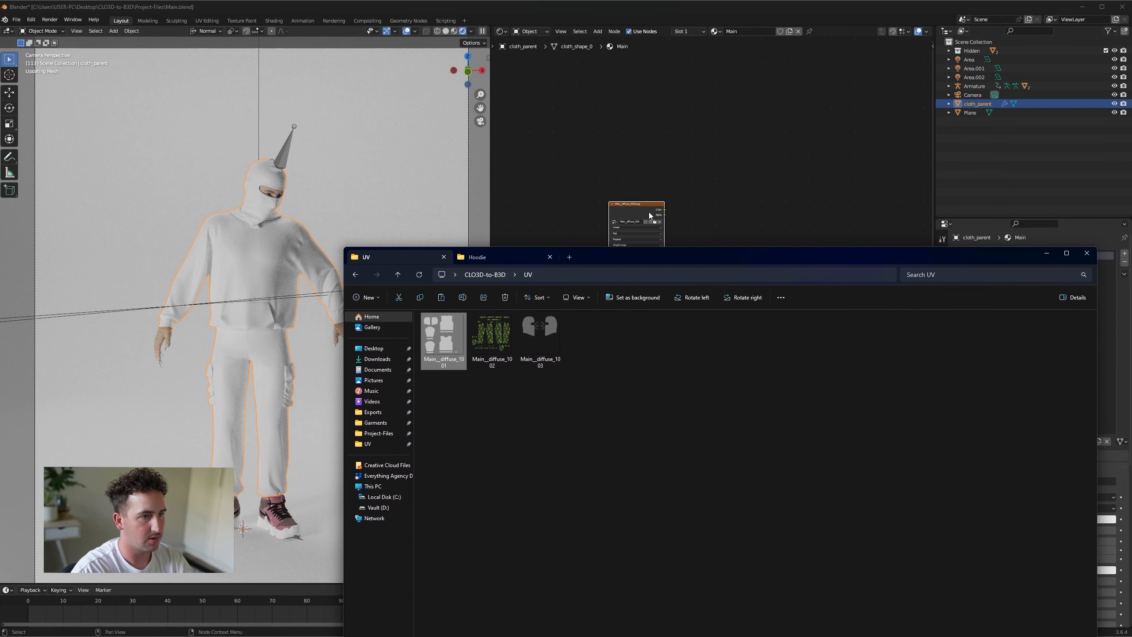
# - Reopen Main__diffuse_1001.png from the UV folder in the image texture node so that it loads as UDIM tiles
pyautogui.scroll(2, 687, 252)
pyautogui.scroll(2, 676, 197)
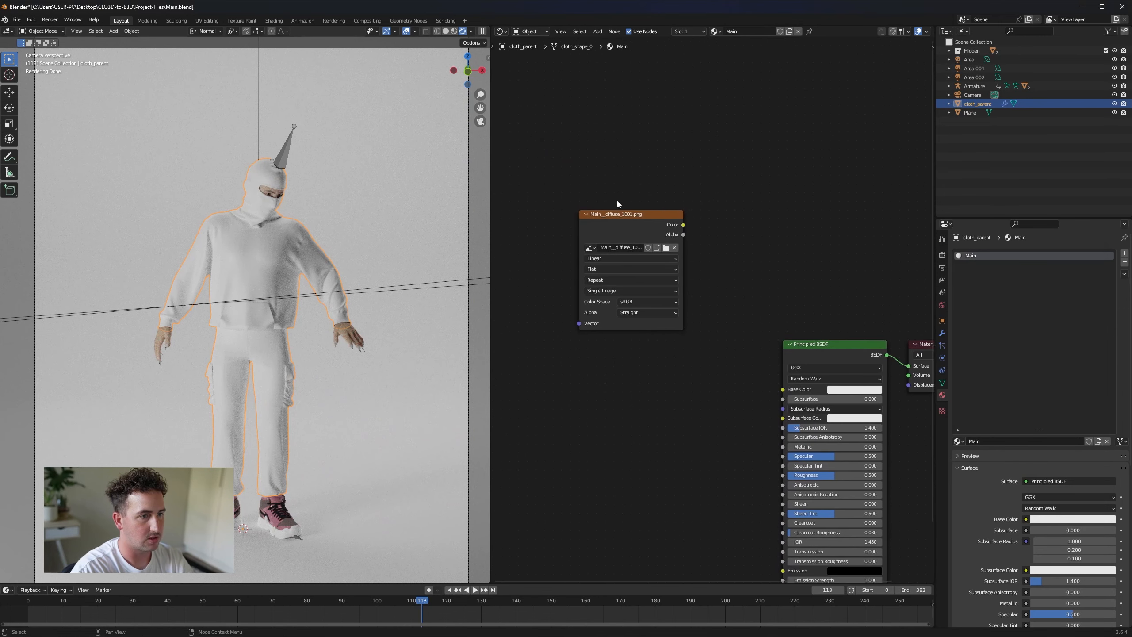
pyautogui.click(666, 248)
pyautogui.click(517, 250)
pyautogui.click(701, 446)
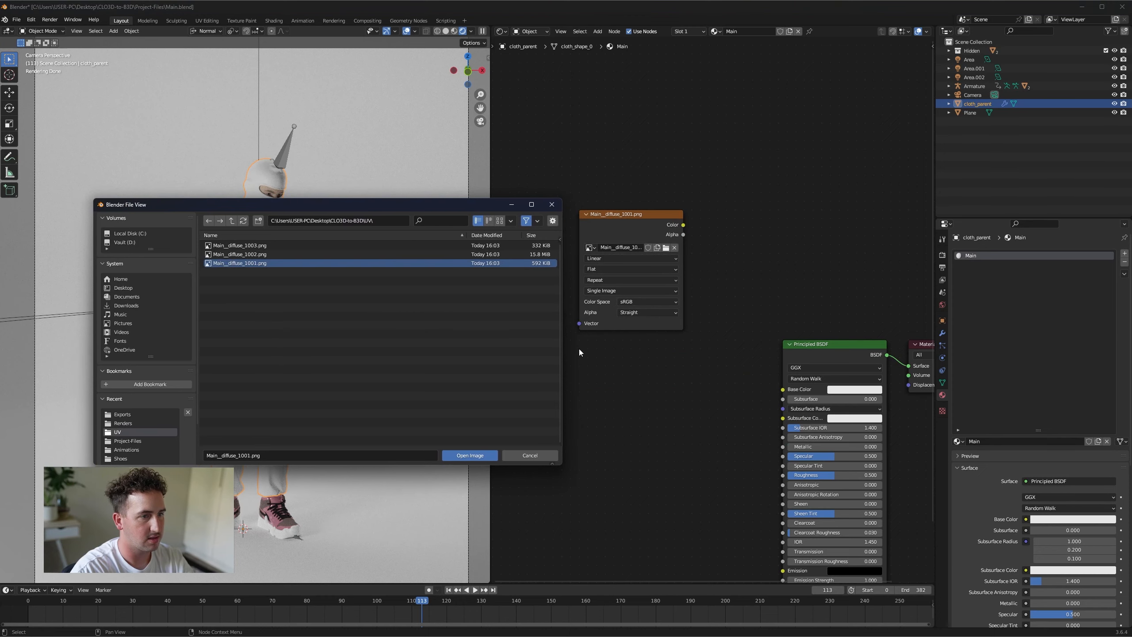
pyautogui.click(470, 456)
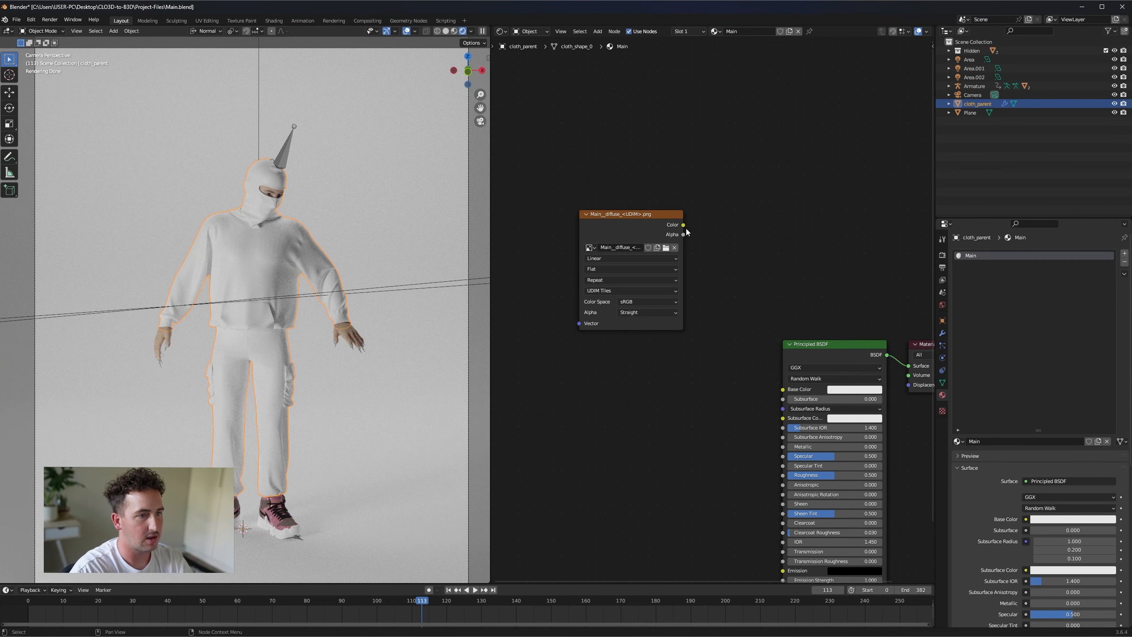
# - Connect the UDIM texture's Color output to the Principled BSDF's Base Color and inspect the textured hoodie and trousers up close
pyautogui.click(528, 626)
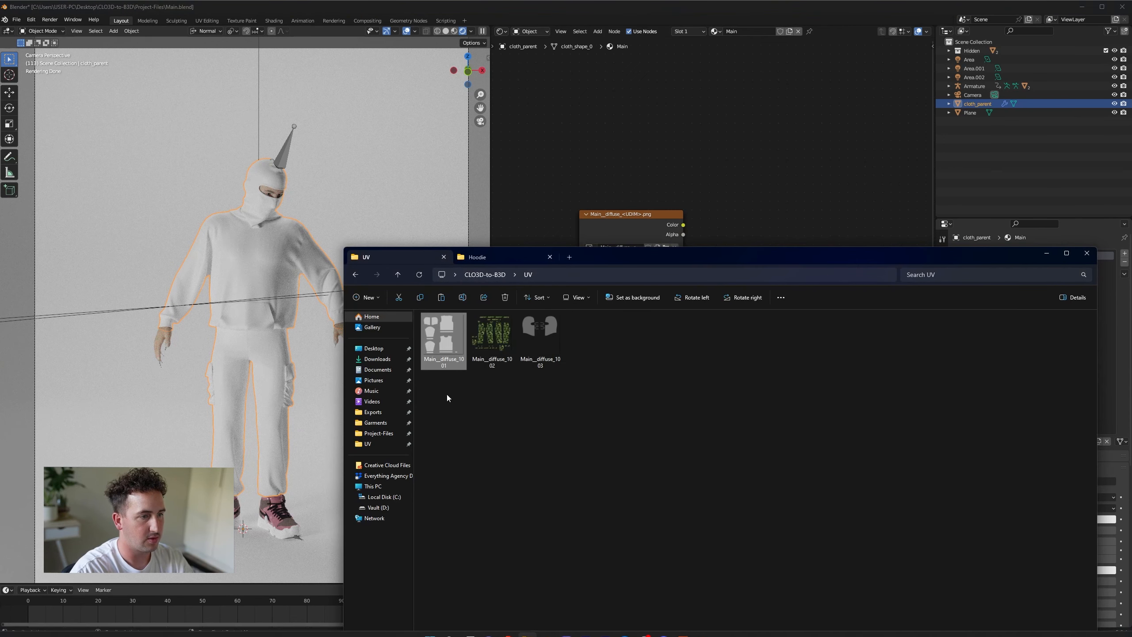
pyautogui.click(703, 211)
pyautogui.moveTo(684, 225); pyautogui.dragTo(784, 390)
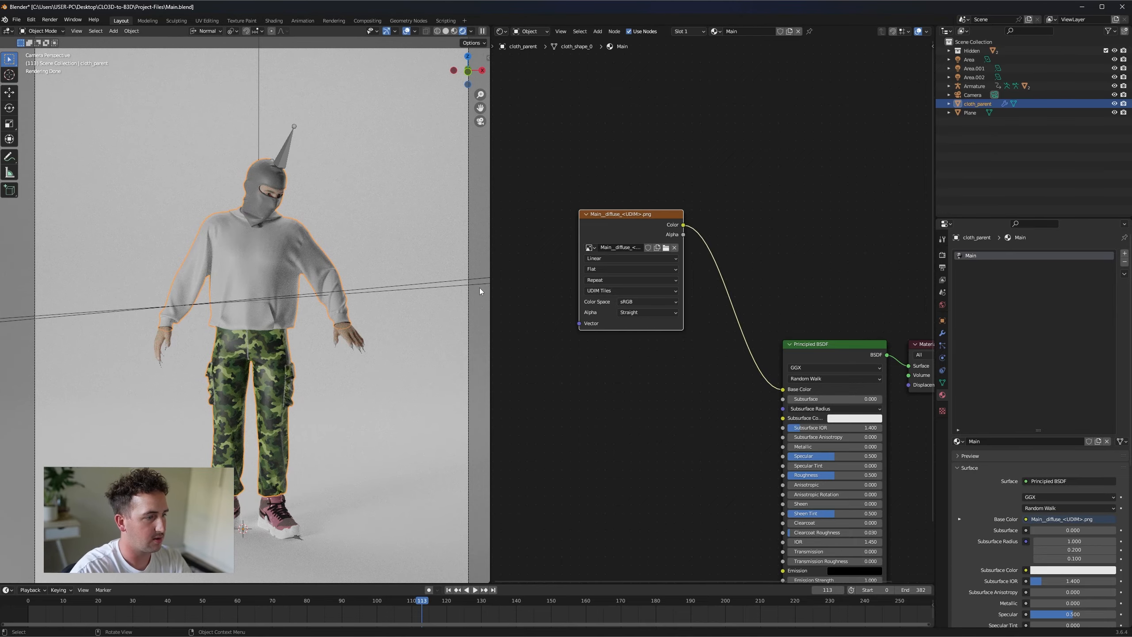
pyautogui.scroll(6, 334, 354)
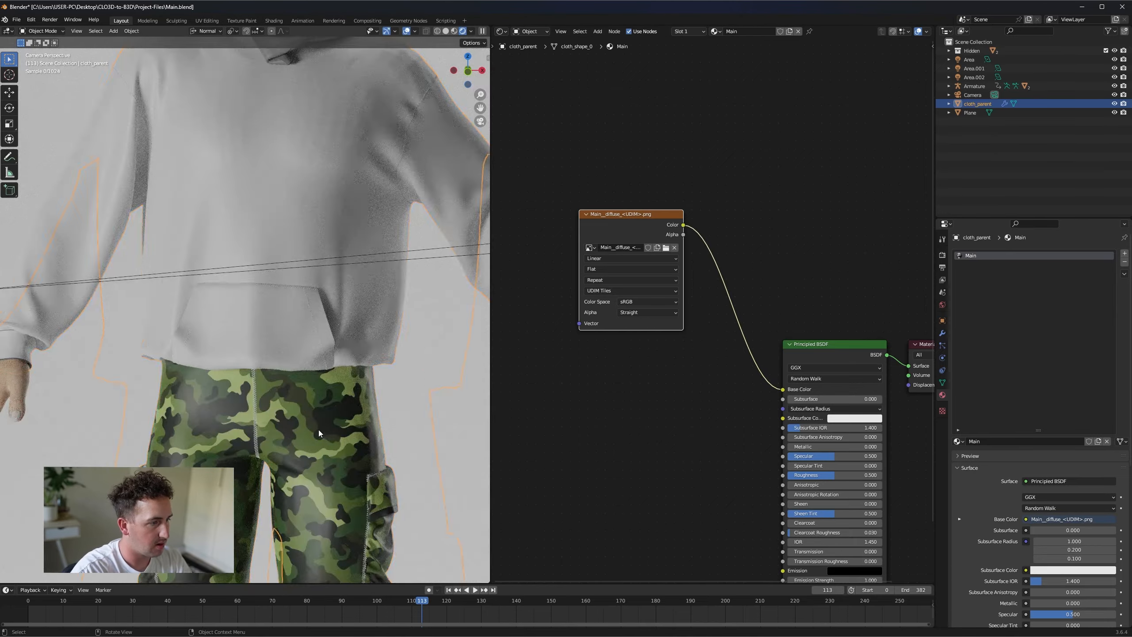
pyautogui.scroll(6, 326, 450)
pyautogui.scroll(-12, 329, 469)
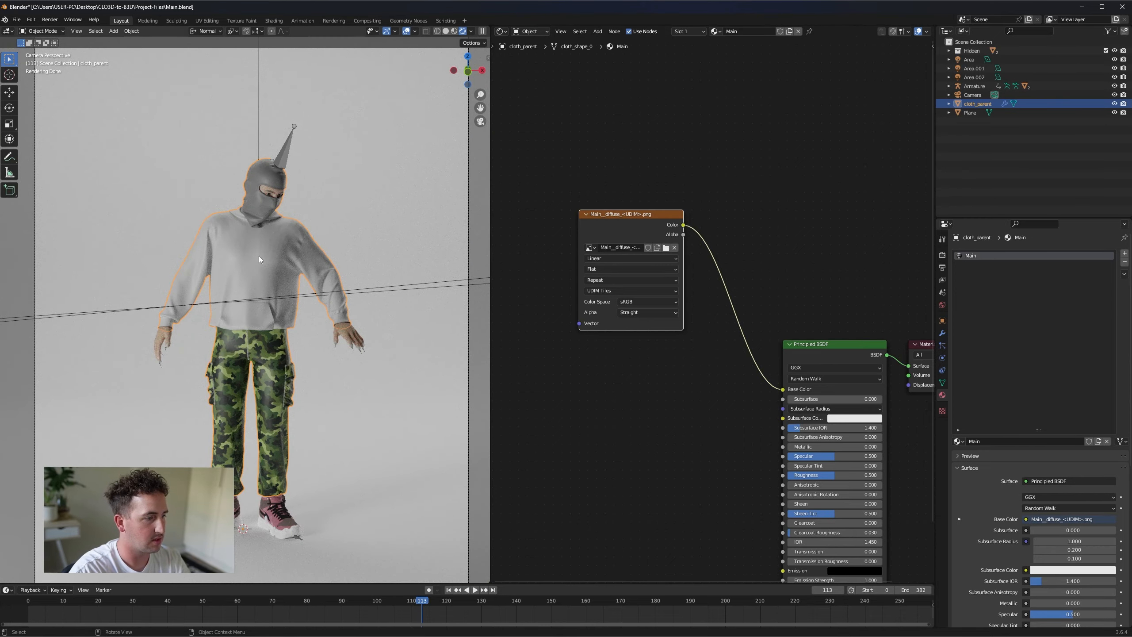
pyautogui.moveTo(644, 435); pyautogui.dragTo(652, 381, button='middle')
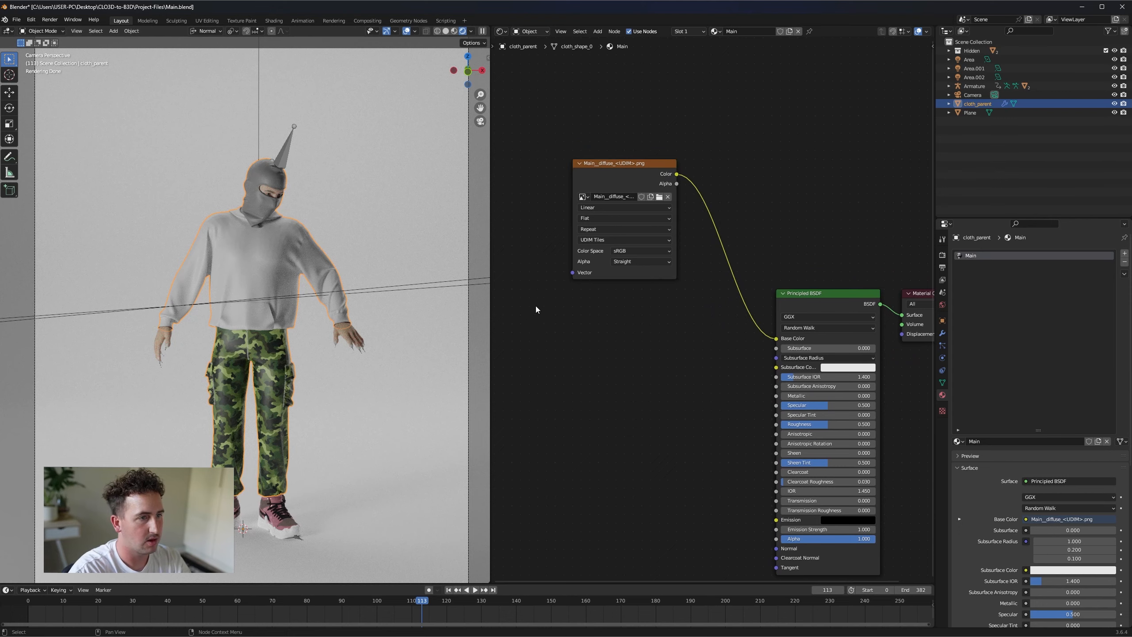
# - Switch to File Explorer and open Main__diffuse_1001 from the UV folder in Adobe Photoshop 2024
pyautogui.click(527, 629)
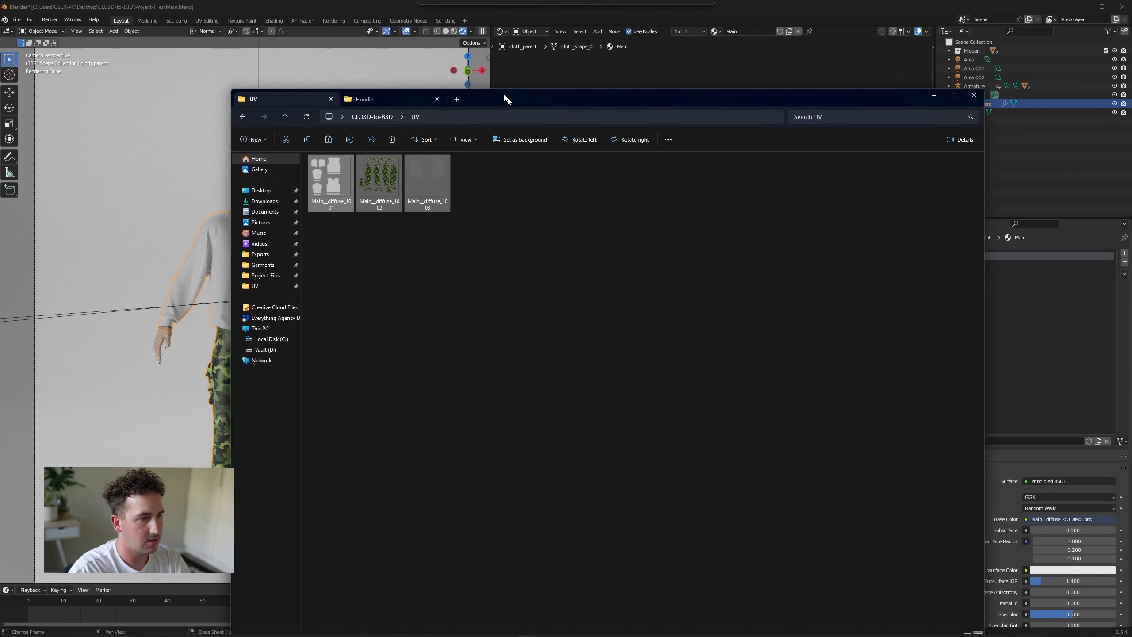
pyautogui.rightClick(270, 121)
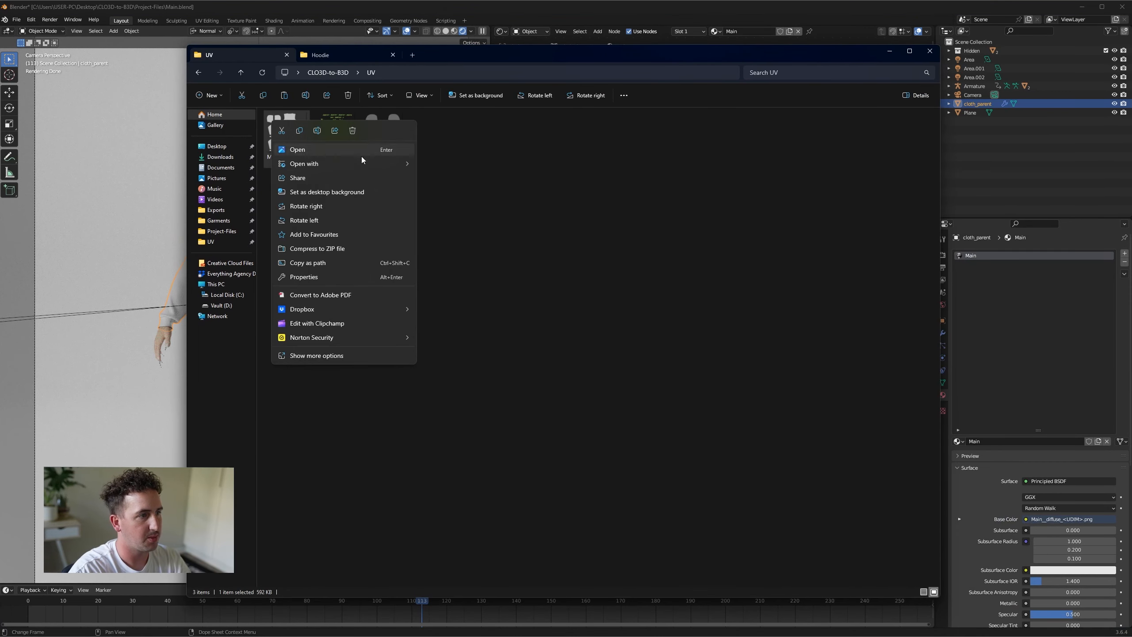
pyautogui.moveTo(390, 164)
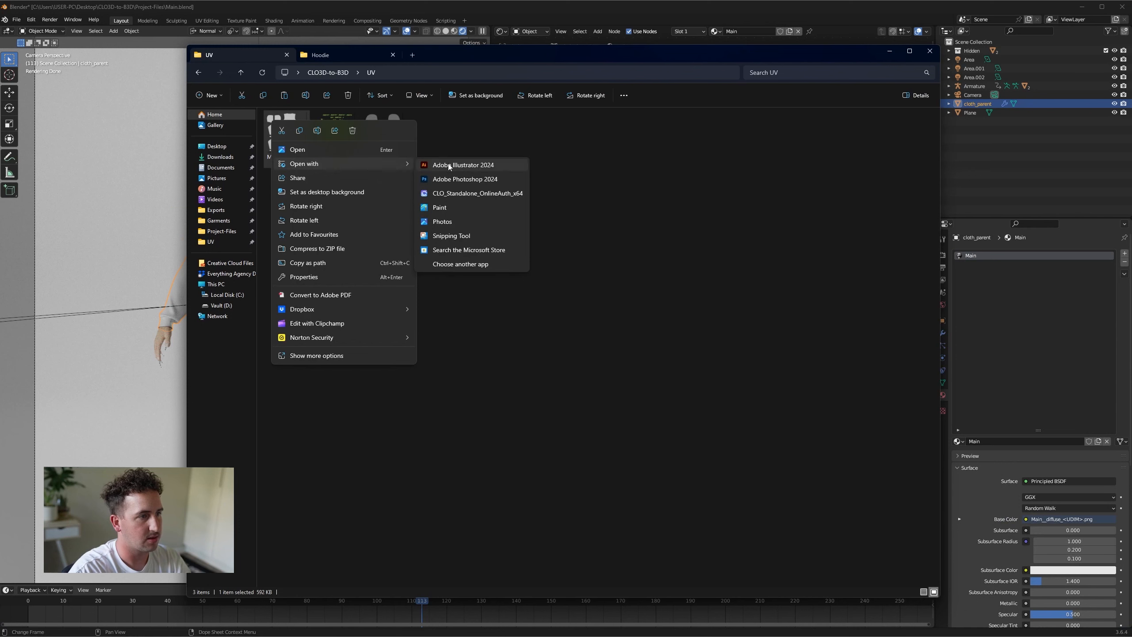
pyautogui.click(483, 178)
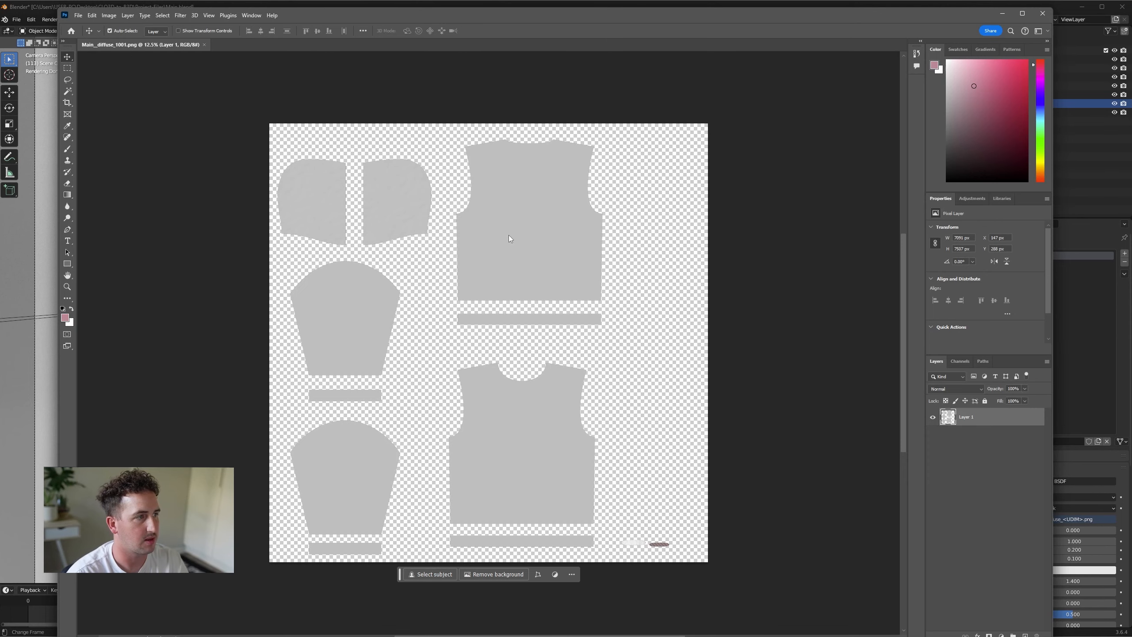
# - Draw a rectangle about 9320 × 8880 px covering the whole canvas and clip it to the pattern-piece layer beneath
pyautogui.press('u')
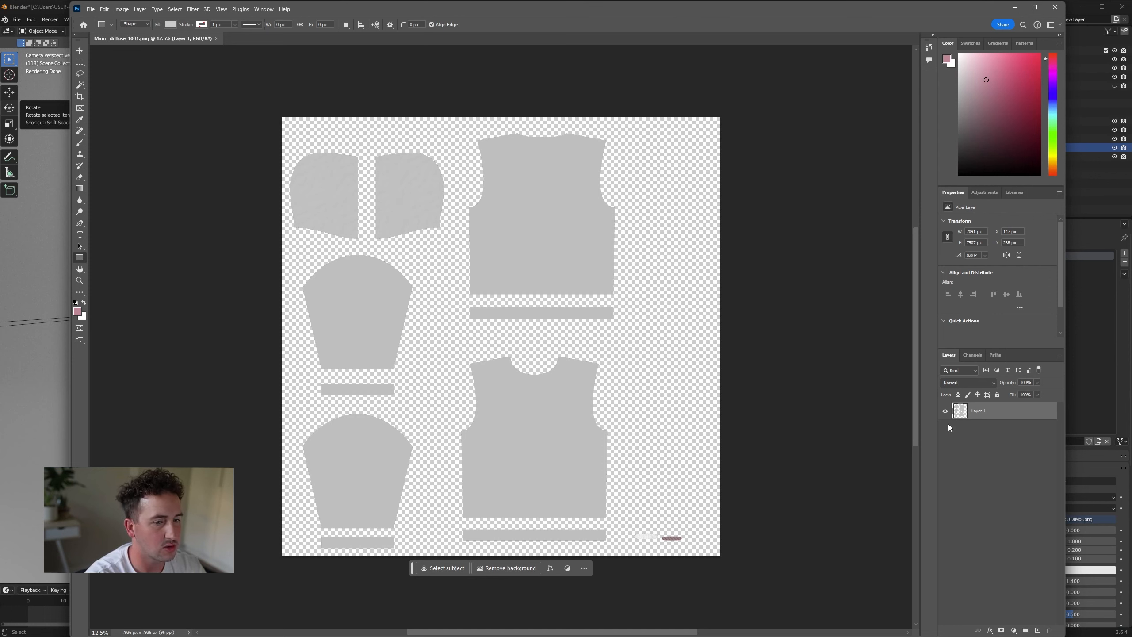
pyautogui.rightClick(81, 259)
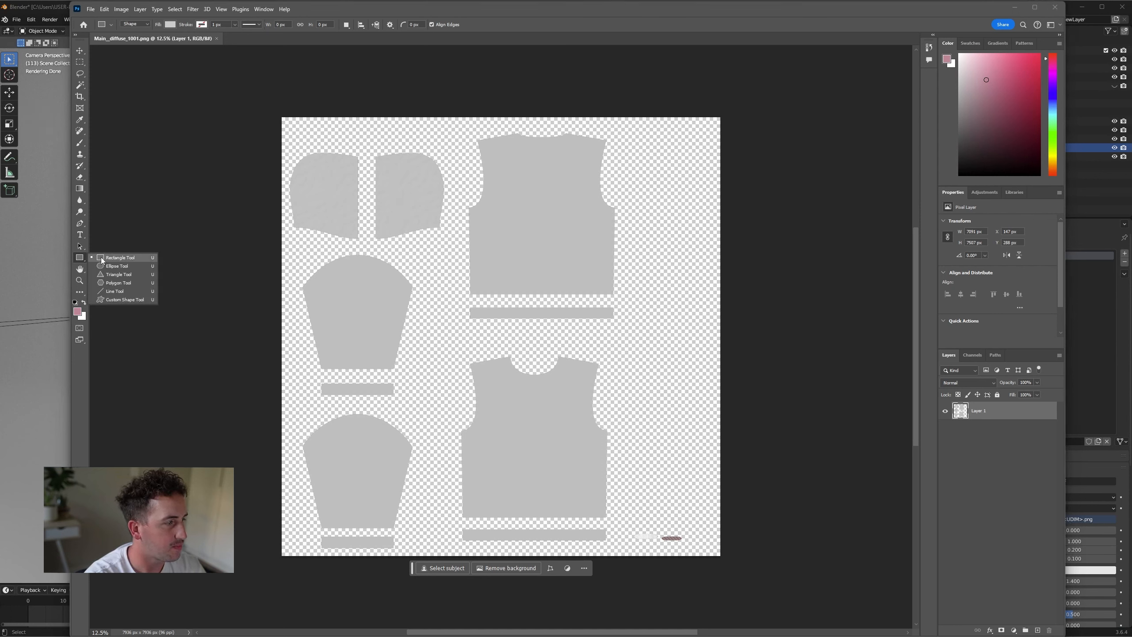
pyautogui.click(111, 259)
pyautogui.moveTo(232, 95); pyautogui.dragTo(747, 587)
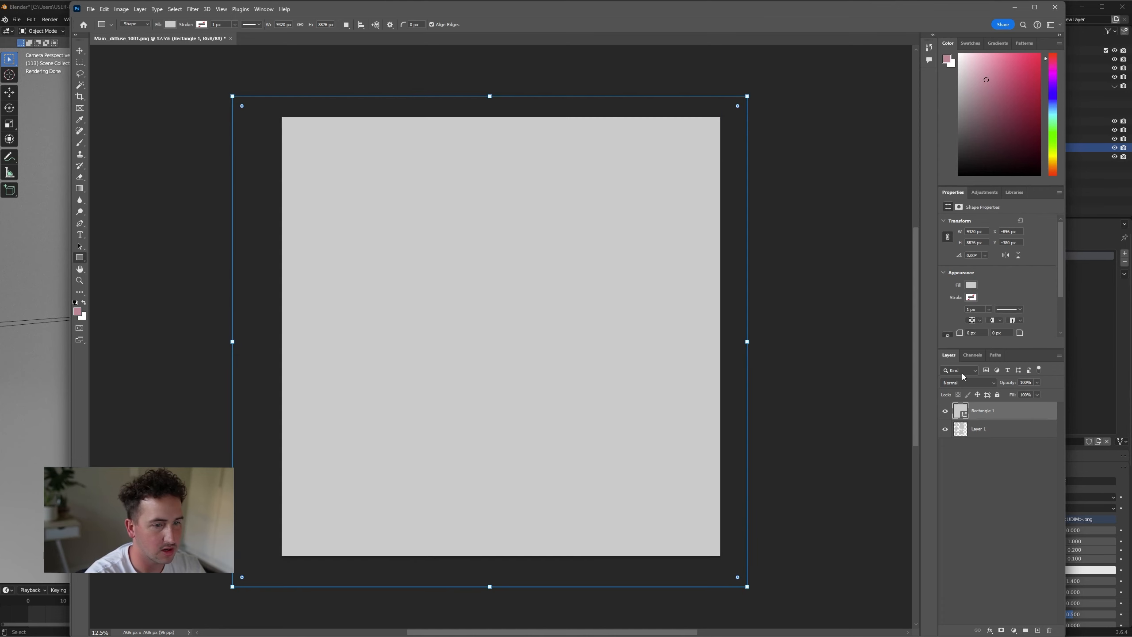
pyautogui.rightClick(998, 414)
pyautogui.click(1032, 232)
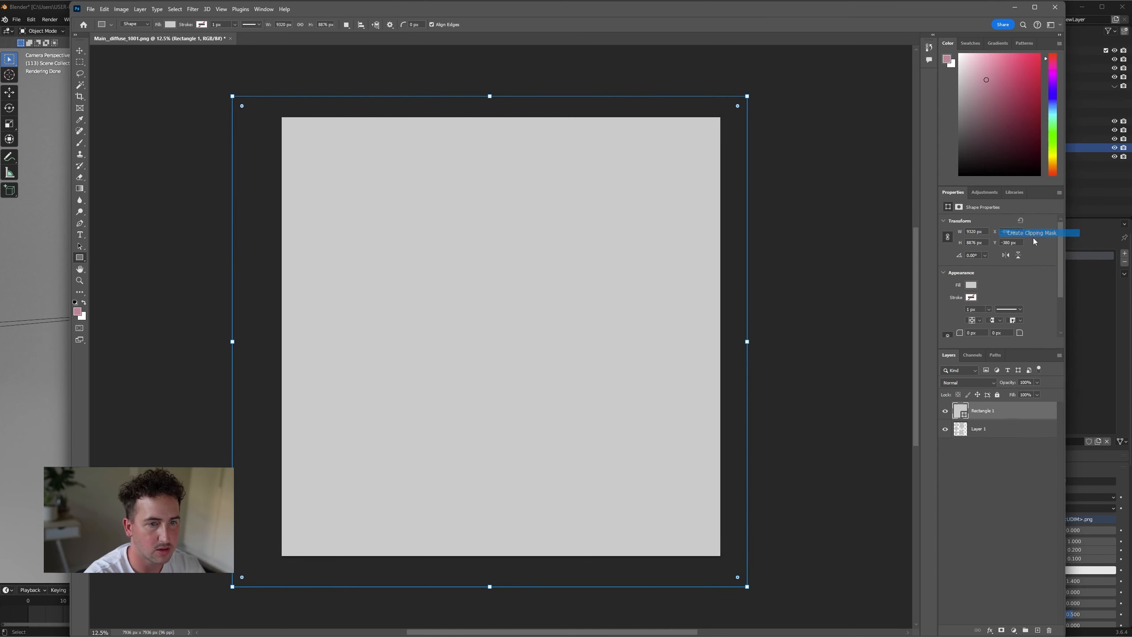
# - Set the clipped rectangle's fill colour to a pale cream
pyautogui.doubleClick(961, 411)
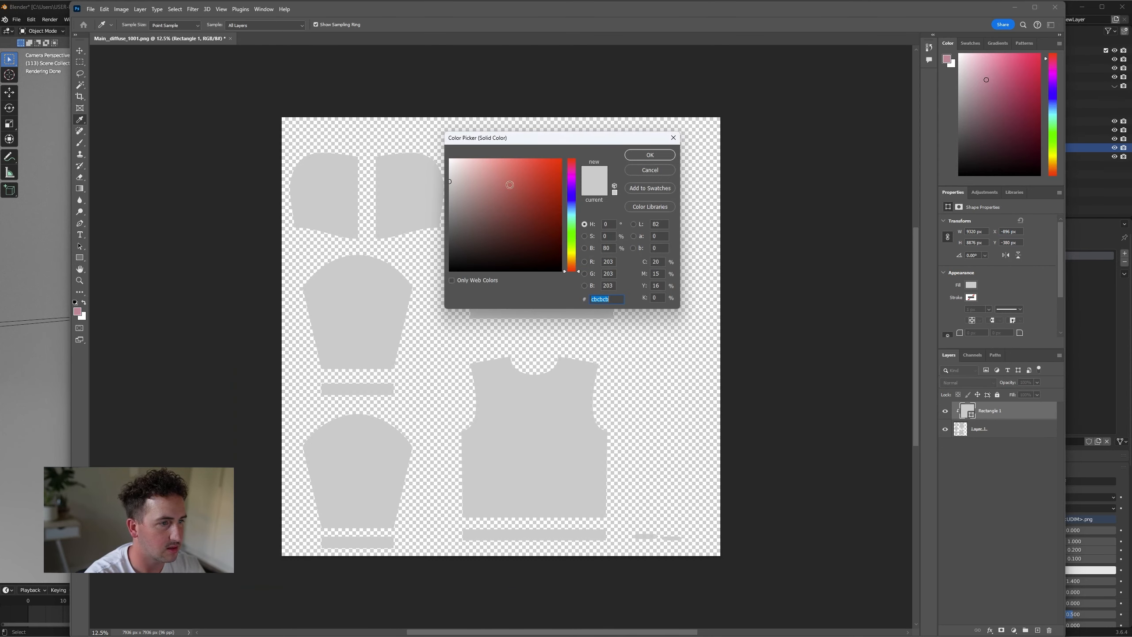
pyautogui.moveTo(572, 269); pyautogui.dragTo(572, 262)
pyautogui.moveTo(462, 166); pyautogui.dragTo(460, 158)
pyautogui.click(637, 154)
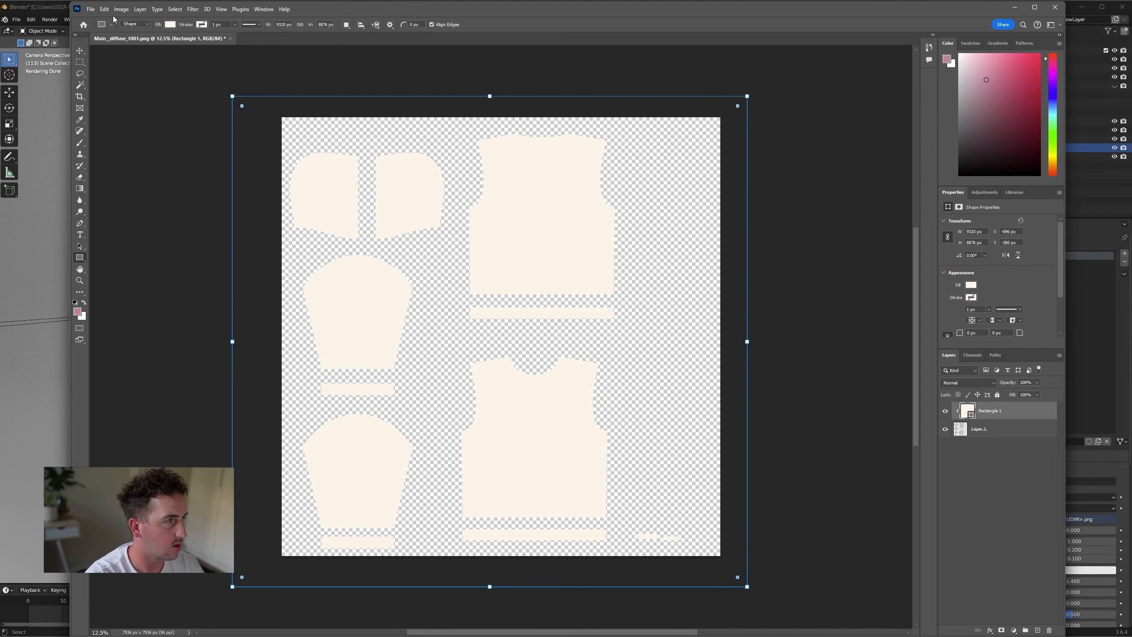
# - Open Main__diffuse_1002 and Main__diffuse_1003 from the UV folder as separate Photoshop documents
pyautogui.click(520, 626)
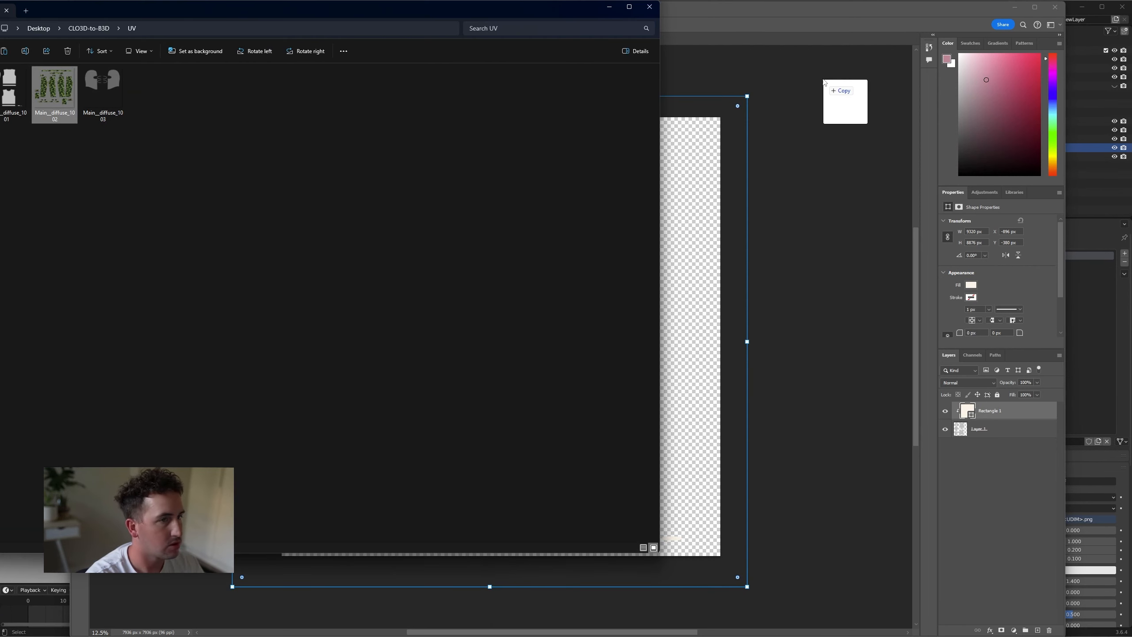
pyautogui.moveTo(824, 81); pyautogui.dragTo(742, 36)
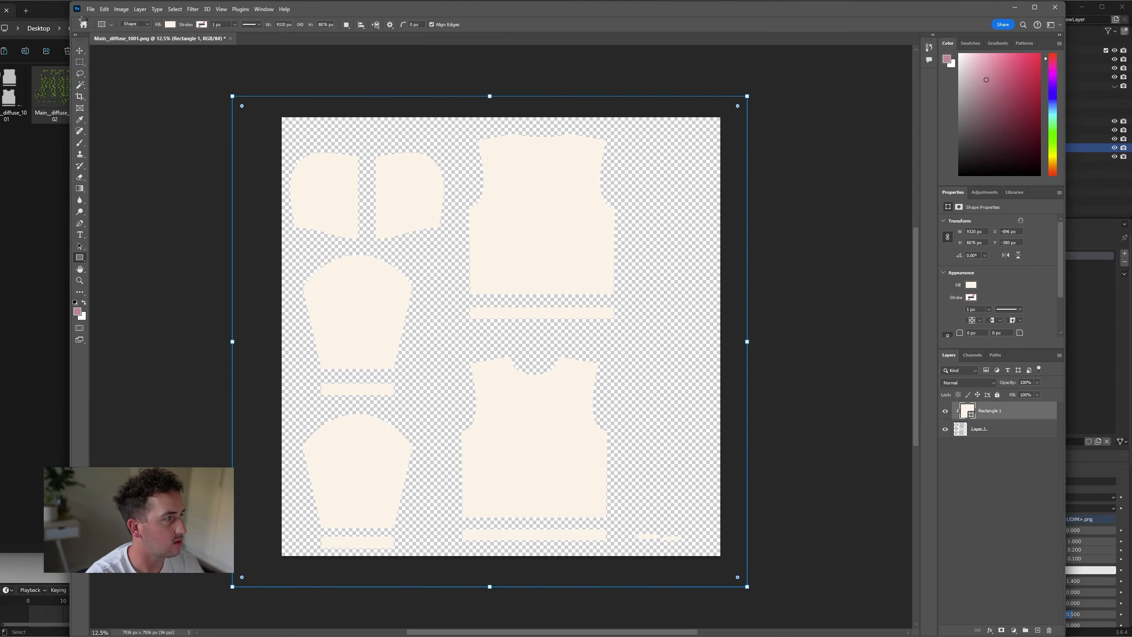
pyautogui.click(60, 16)
pyautogui.moveTo(104, 94); pyautogui.dragTo(721, 10)
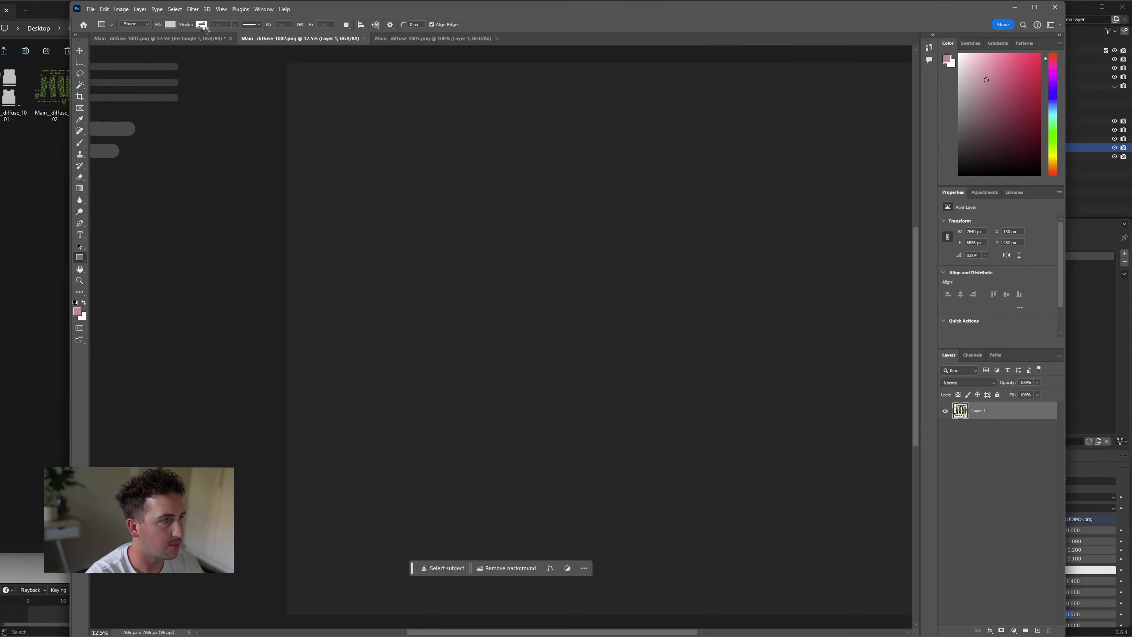
# - Paste the cream rectangle from Main__diffuse_1001 into the Main__diffuse_1002 and Main__diffuse_1003 documents
pyautogui.hotkey('ctrl', 'Tab')
pyautogui.hotkey('ctrl', 'Tab')
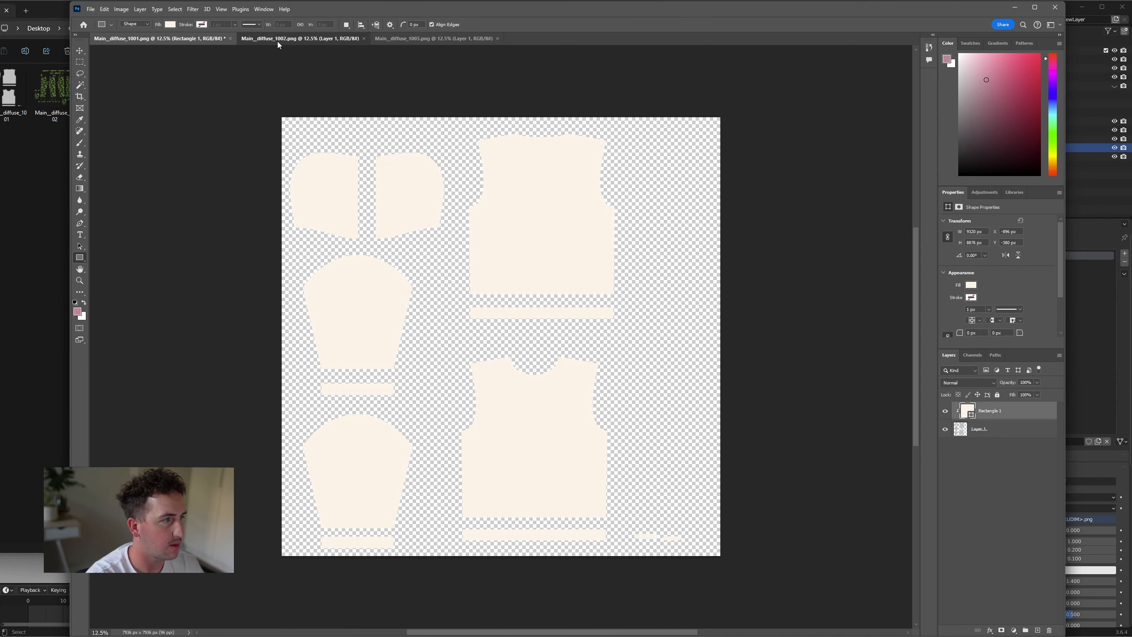
pyautogui.hotkey('ctrl', 'v')
pyautogui.hotkey('ctrl', 'Tab')
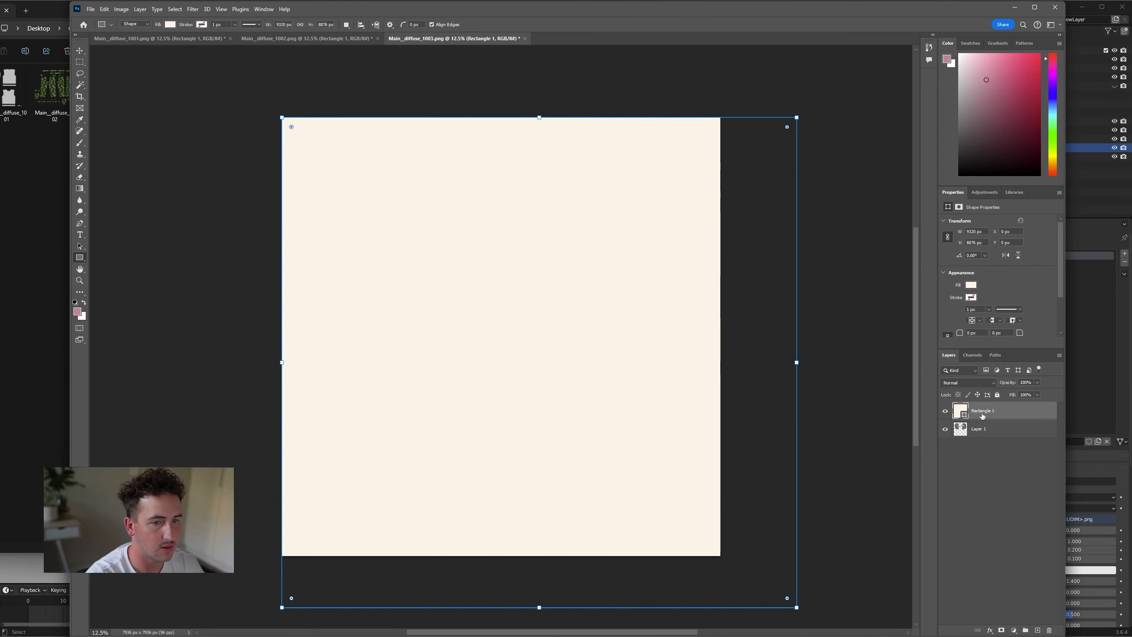
# - Create clipping masks for the cream rectangles in Main__diffuse_1003 and Main__diffuse_1002 so they cover only the pattern pieces
pyautogui.rightClick(983, 414)
pyautogui.click(1027, 233)
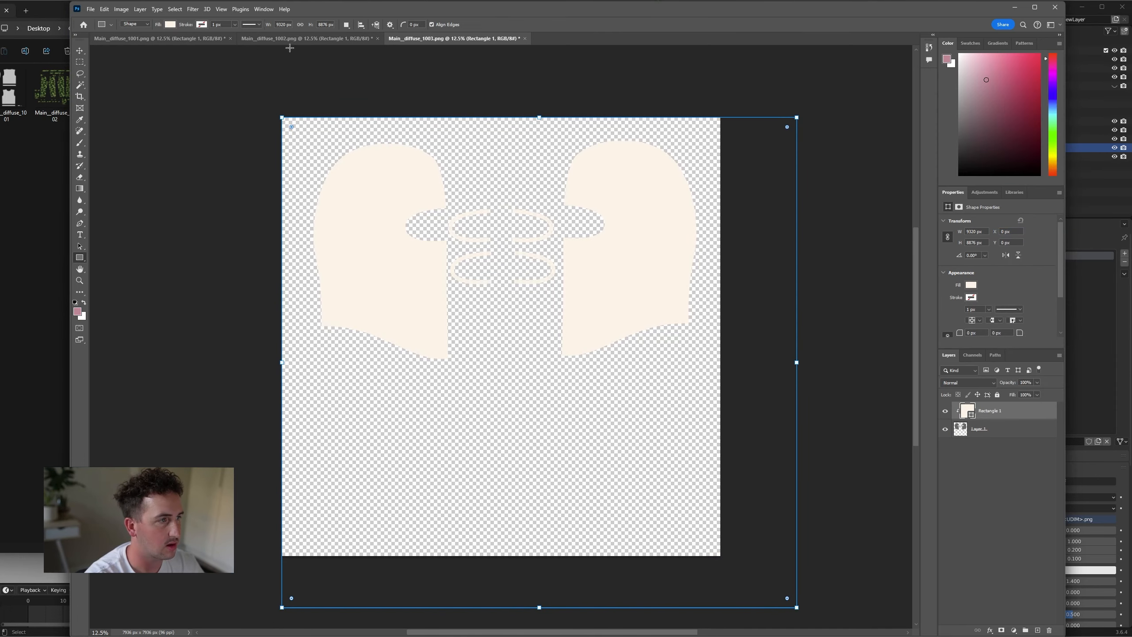
pyautogui.hotkey('ctrl', 'shift', 'Tab')
pyautogui.rightClick(987, 412)
pyautogui.click(1027, 233)
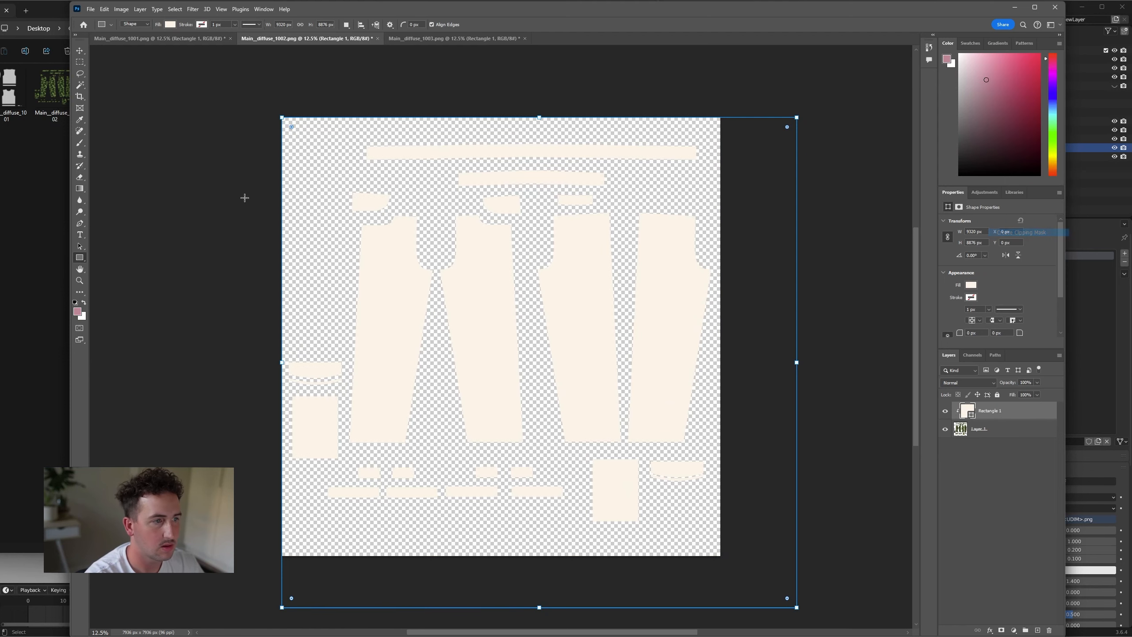
# - Save the Main__diffuse_1002 document as a Photoshop PSD in the UV folder with maximum compatibility
pyautogui.click(90, 9)
pyautogui.click(99, 108)
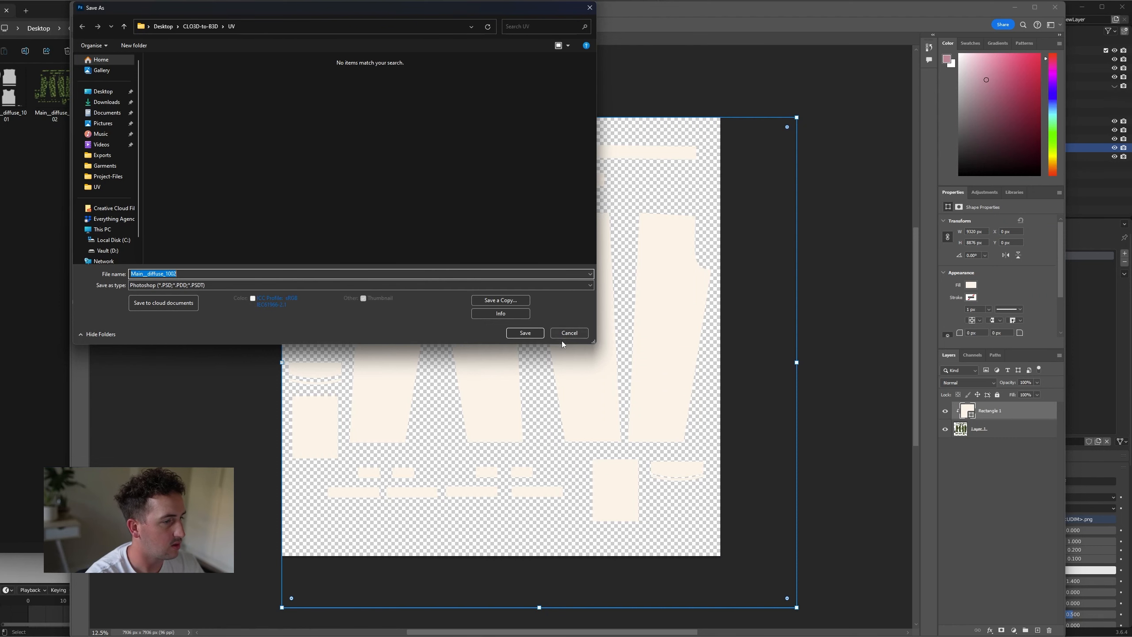
pyautogui.click(526, 333)
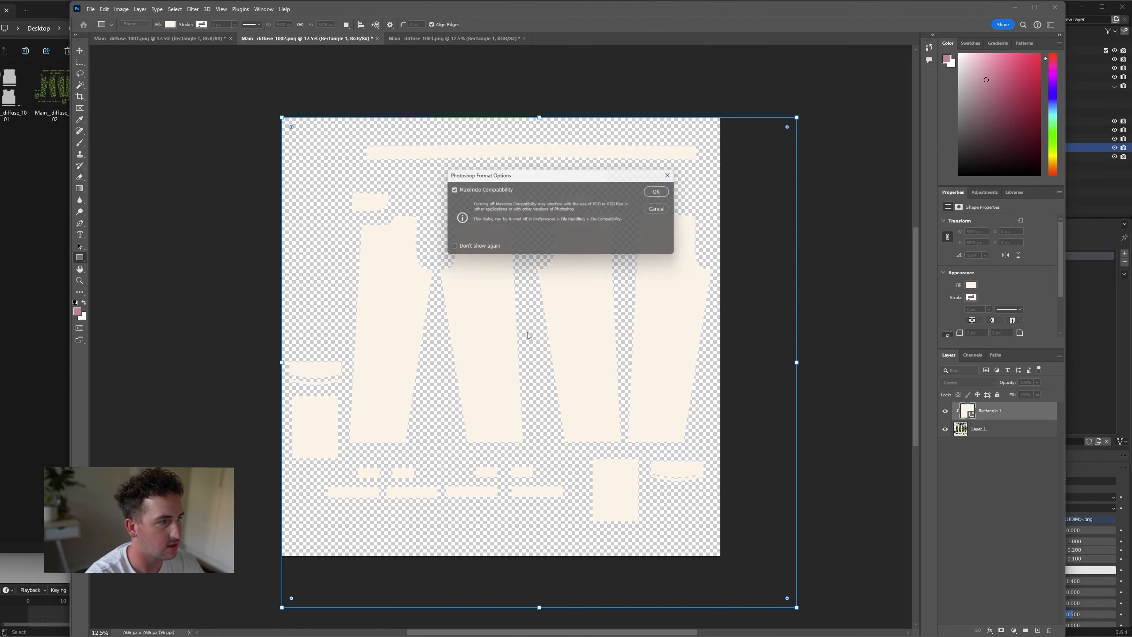
pyautogui.click(664, 192)
# - Save the Main__diffuse_1003 document as a Photoshop PSD in the UV folder with maximum compatibility
pyautogui.click(439, 38)
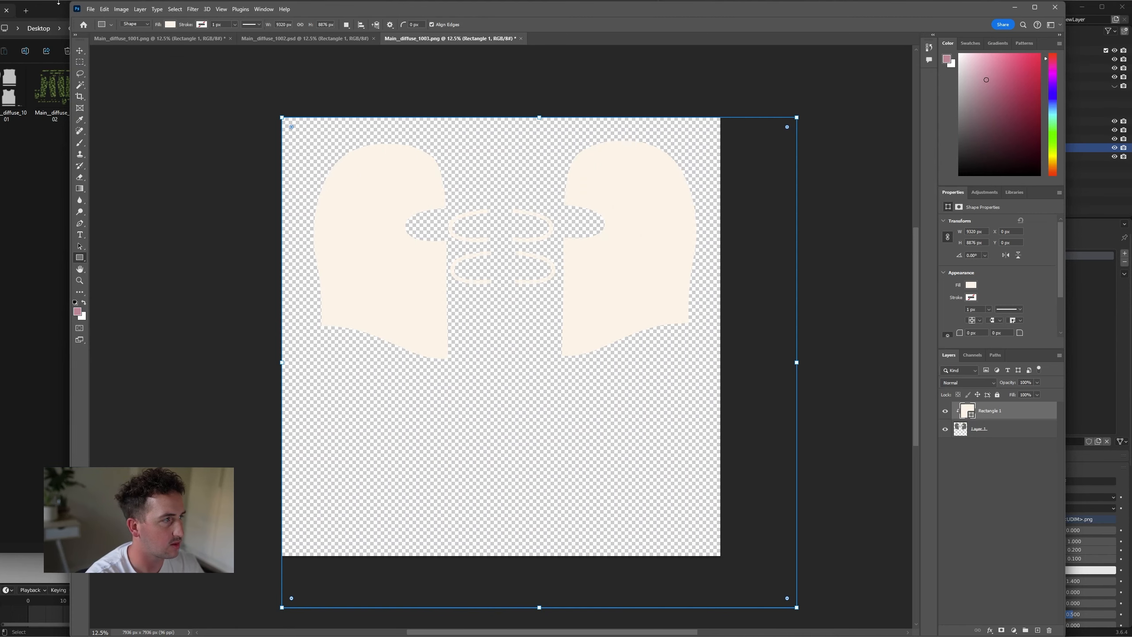
pyautogui.click(91, 9)
pyautogui.click(136, 109)
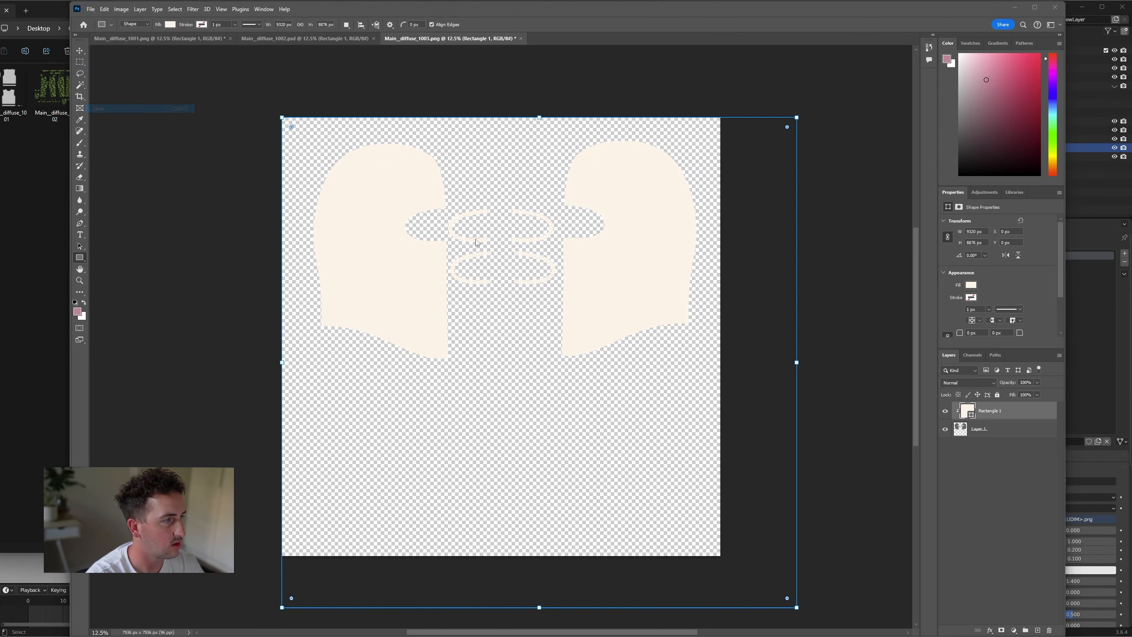
pyautogui.click(524, 332)
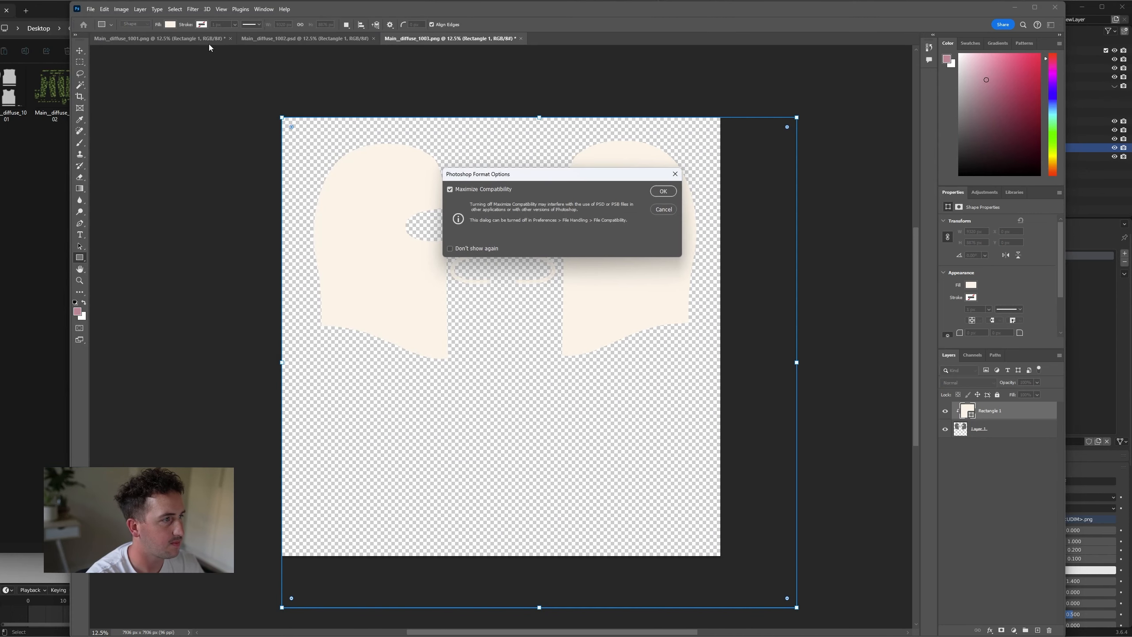
pyautogui.click(664, 191)
# - Save the Main__diffuse_1001 document as a Photoshop PSD in the UV folder with maximum compatibility
pyautogui.click(159, 38)
pyautogui.click(91, 9)
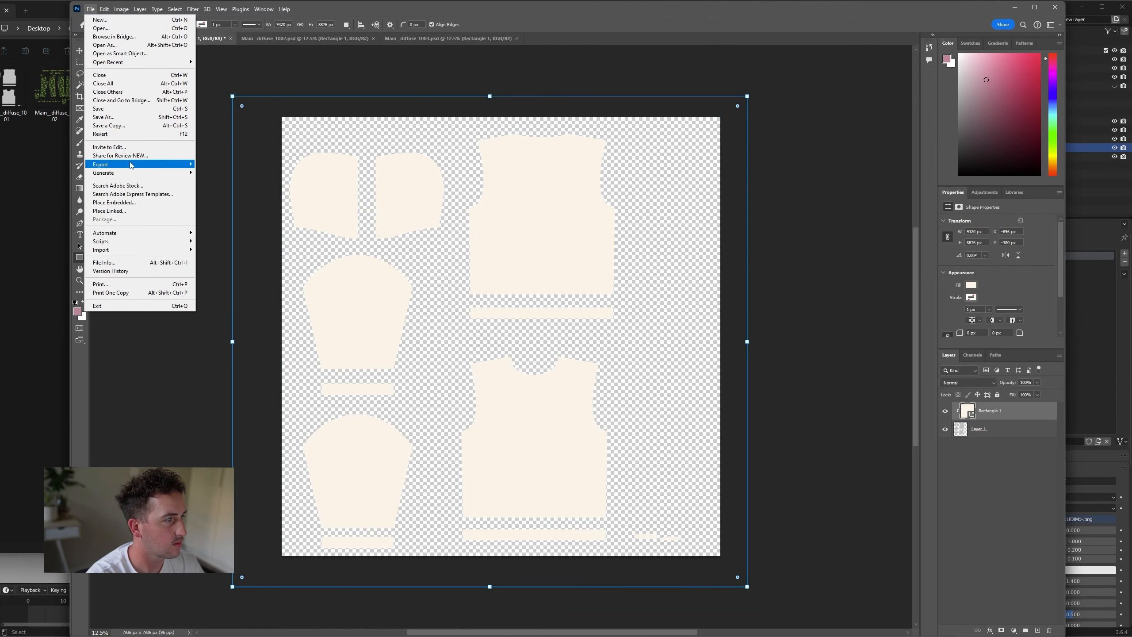
pyautogui.click(116, 117)
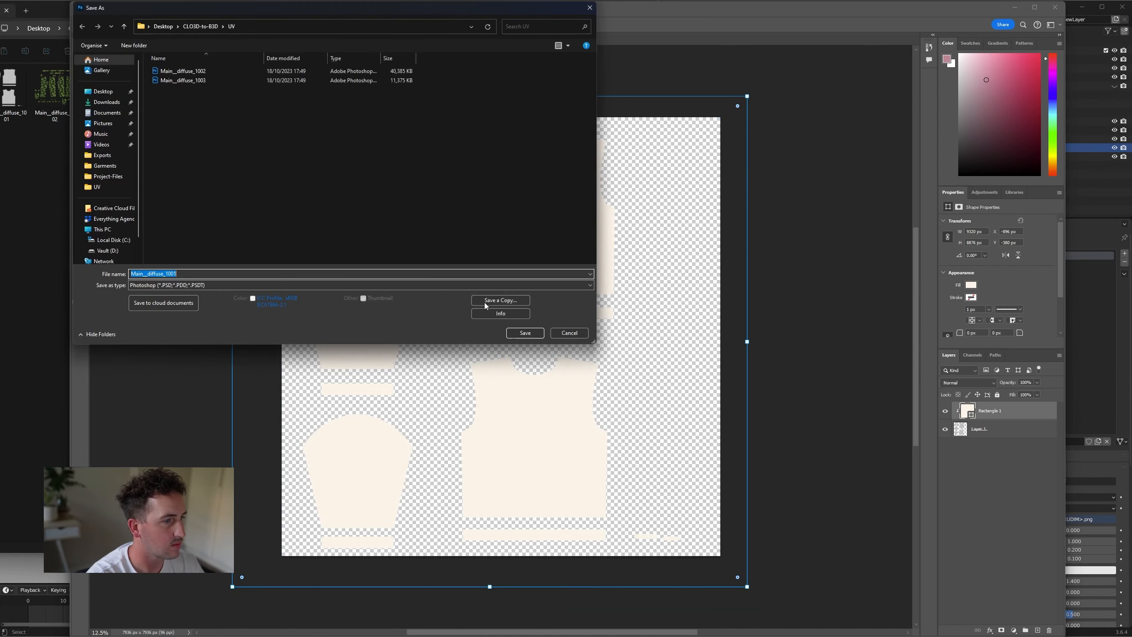
pyautogui.click(525, 333)
pyautogui.click(662, 190)
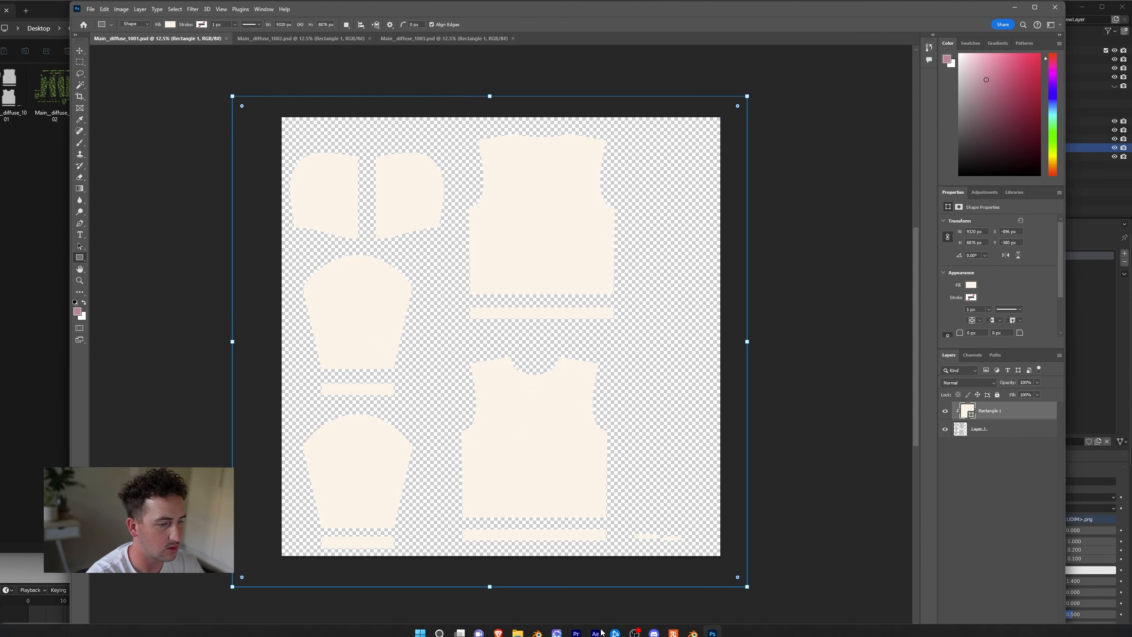
# - Switch to Blender and replace the image in the garment's diffuse texture node with the recoloured Main__diffuse PSD tiles from the UV folder
pyautogui.click(676, 627)
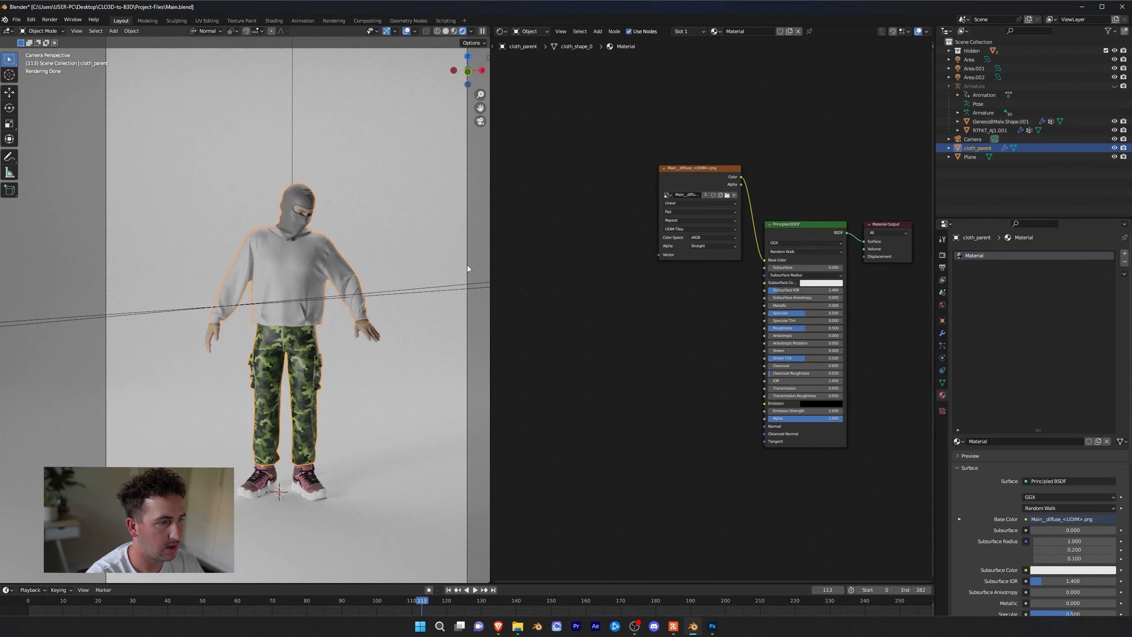
pyautogui.click(727, 195)
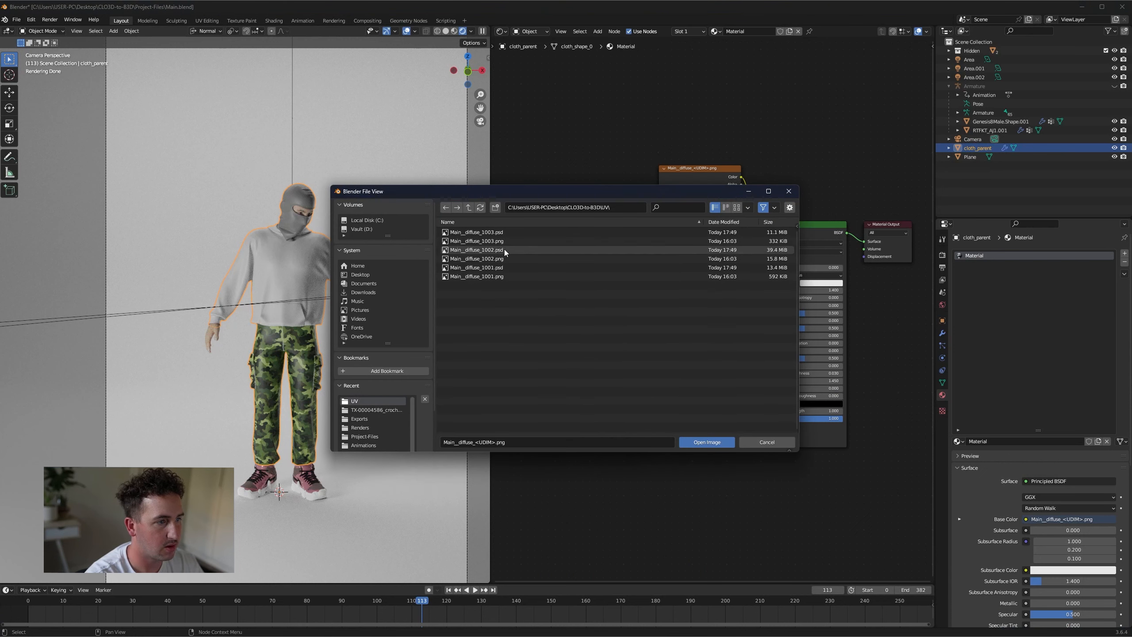
pyautogui.click(507, 269)
pyautogui.click(693, 442)
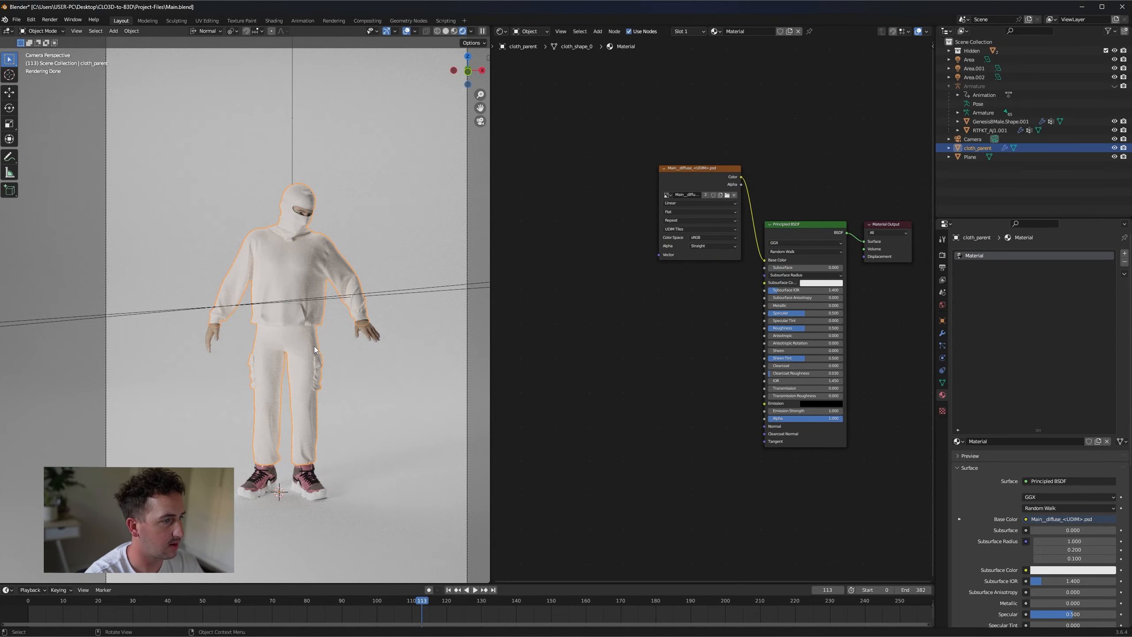
pyautogui.scroll(3, 334, 329)
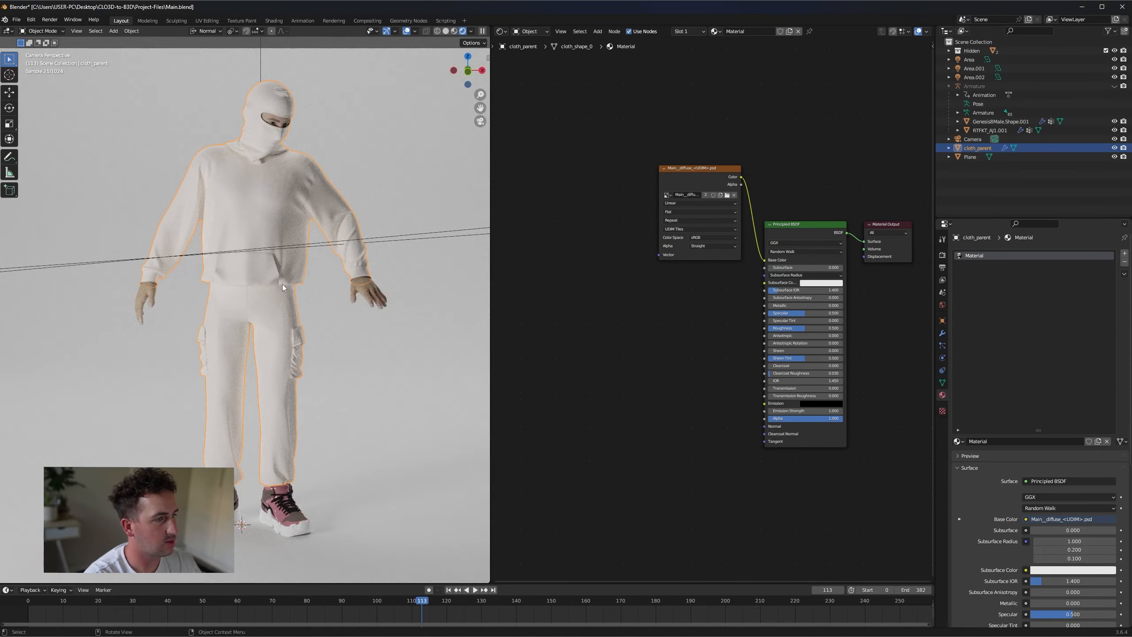
# - Switch to Photoshop and cover the small pieces at Main__diffuse_1001's lower-right corner with a black rectangle about 1248 × 572 px
pyautogui.moveTo(658, 629)
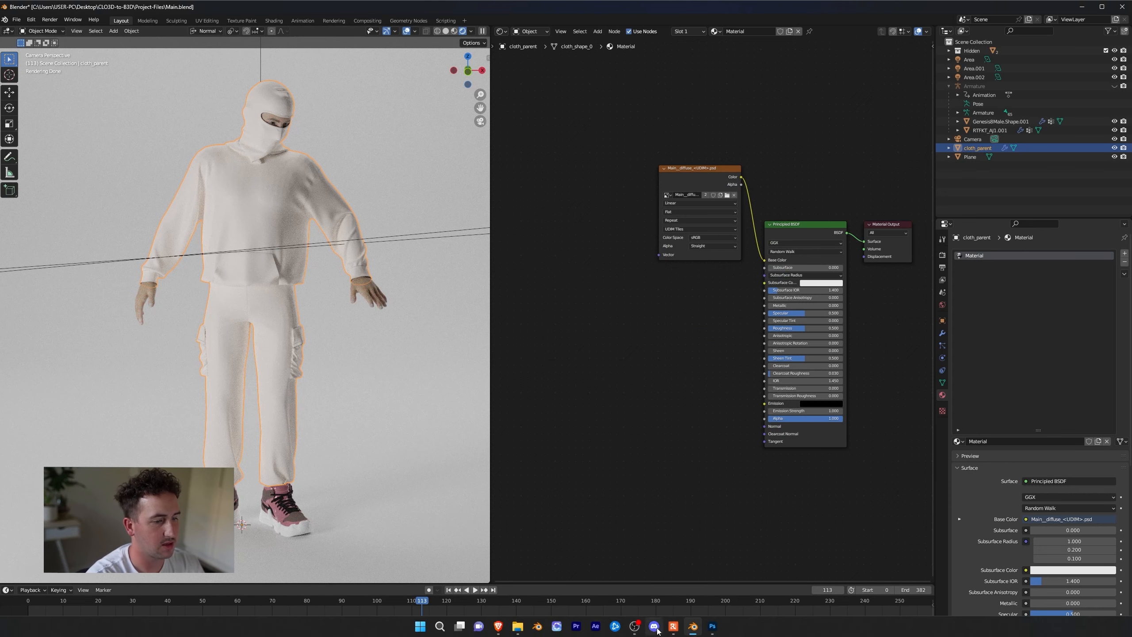
pyautogui.click(712, 627)
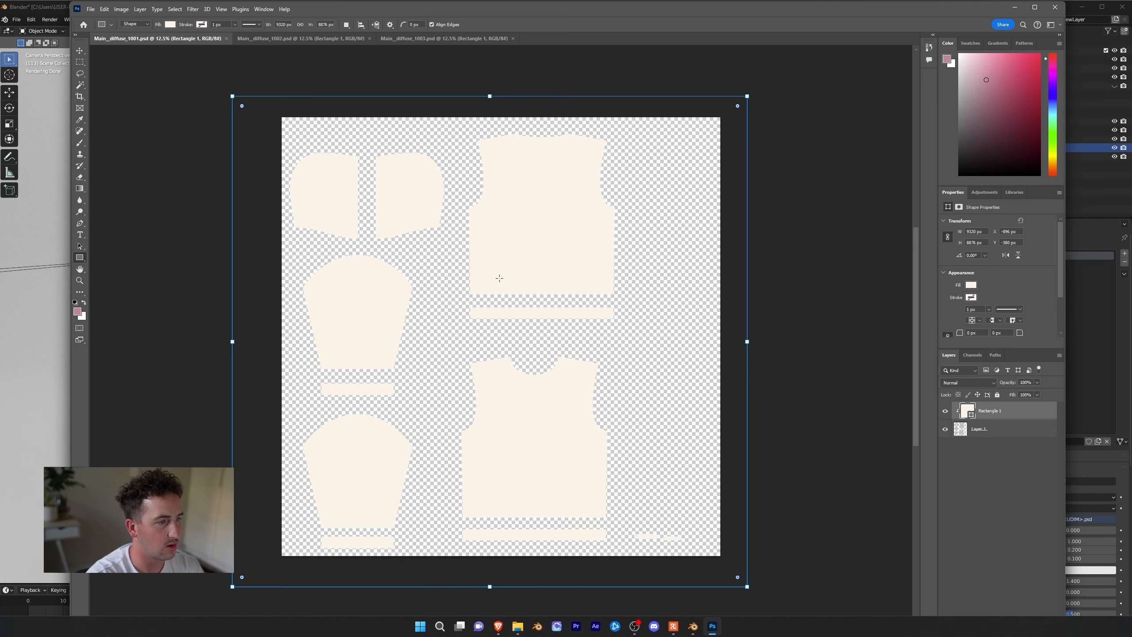
pyautogui.press('v')
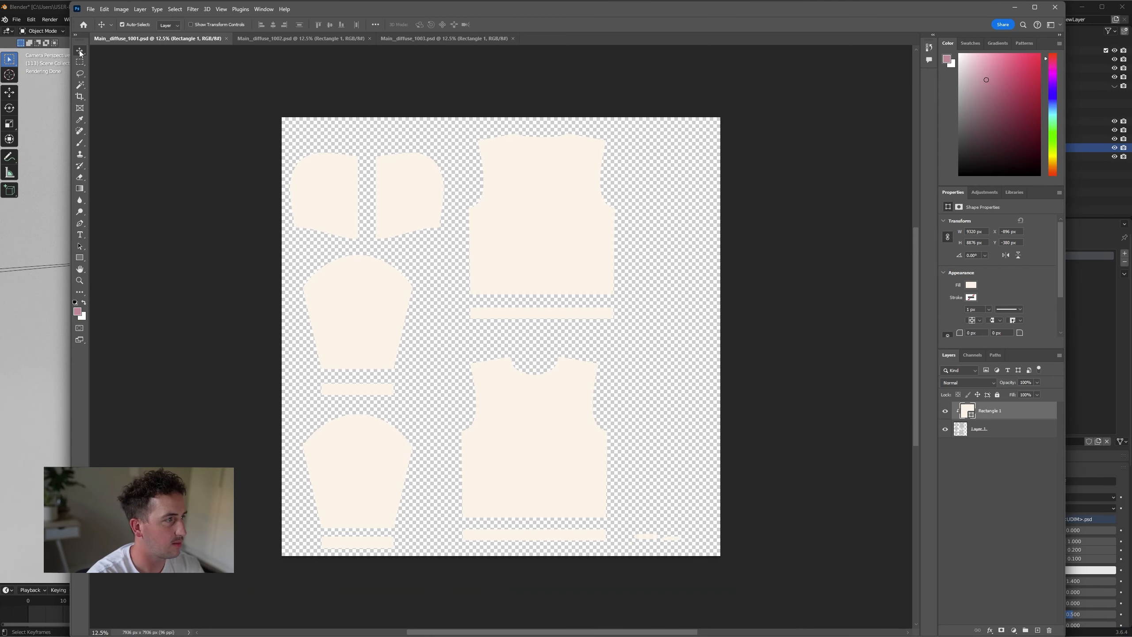
pyautogui.click(314, 38)
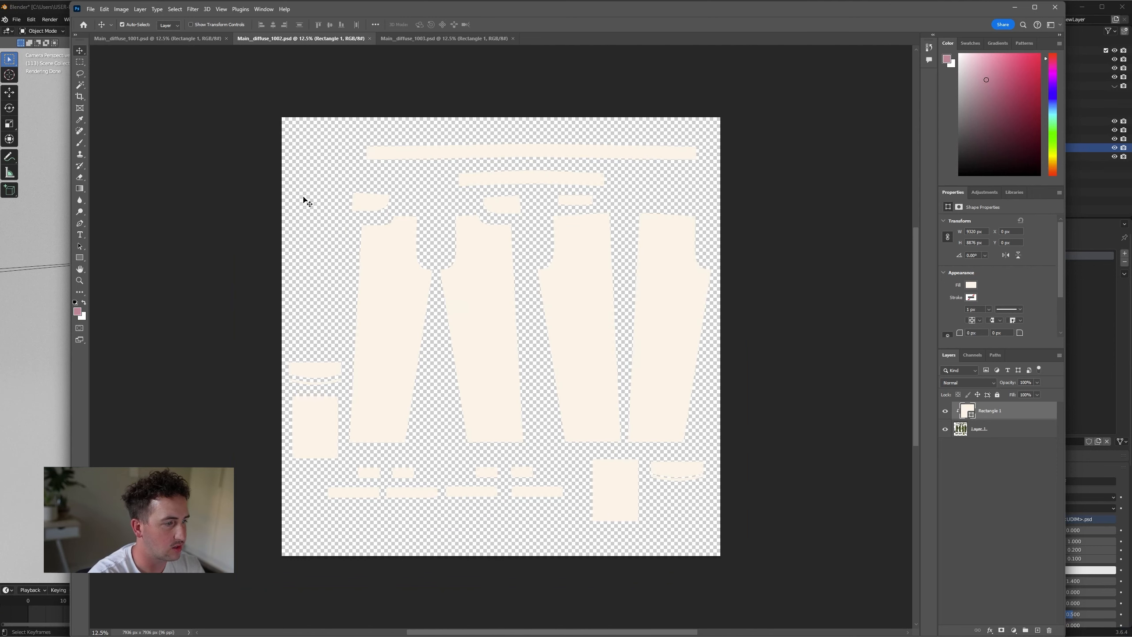
pyautogui.click(443, 38)
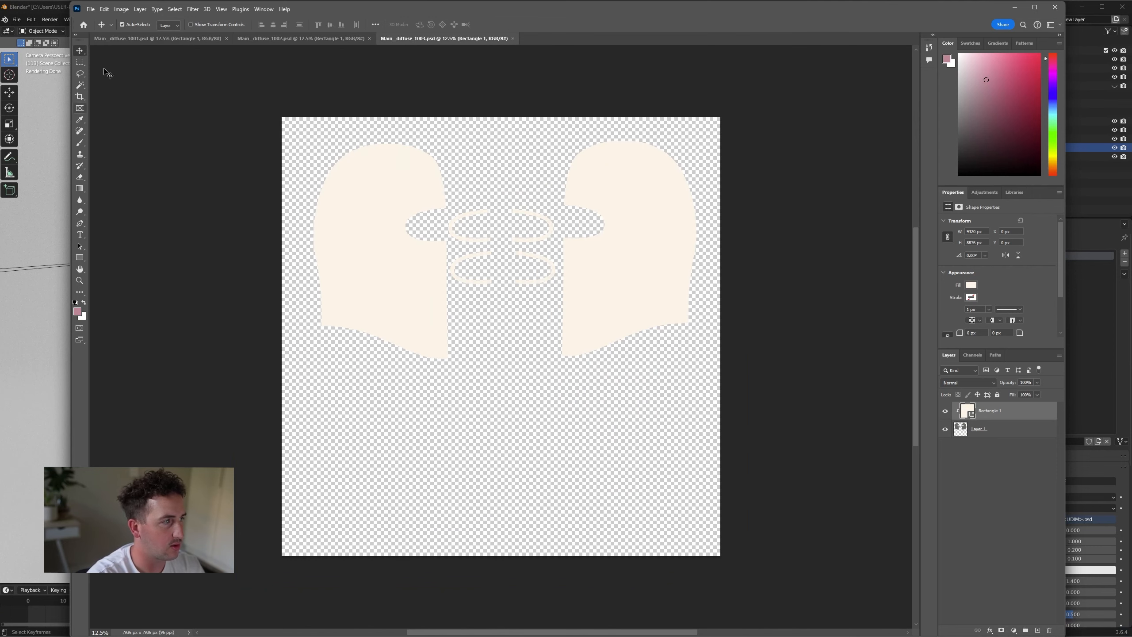
pyautogui.click(120, 38)
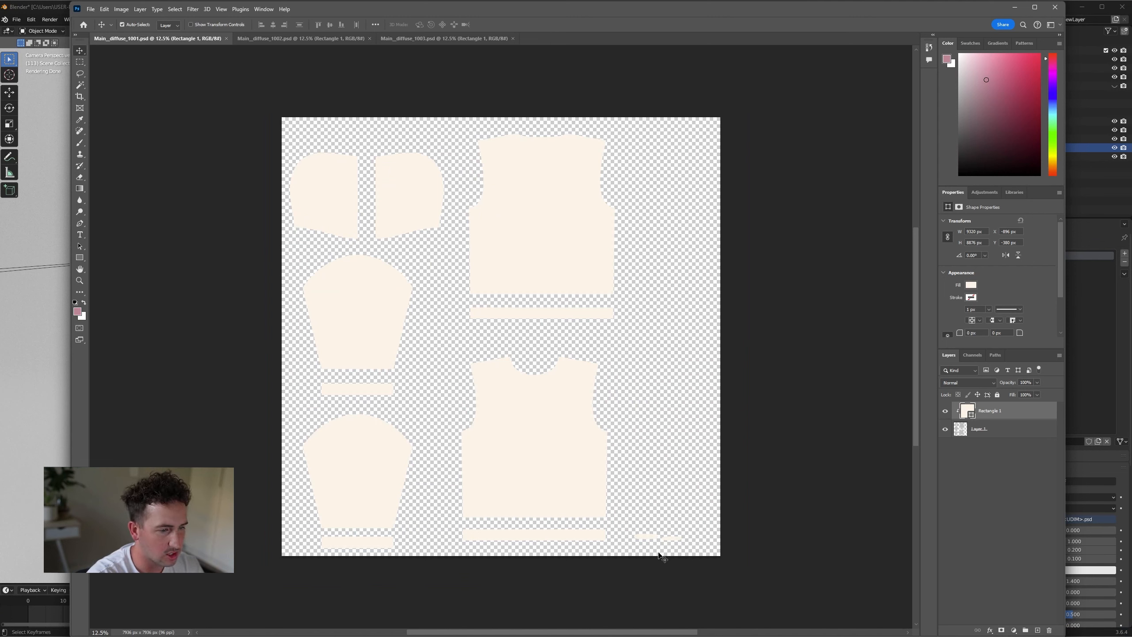
pyautogui.click(79, 259)
pyautogui.moveTo(631, 522); pyautogui.dragTo(699, 553)
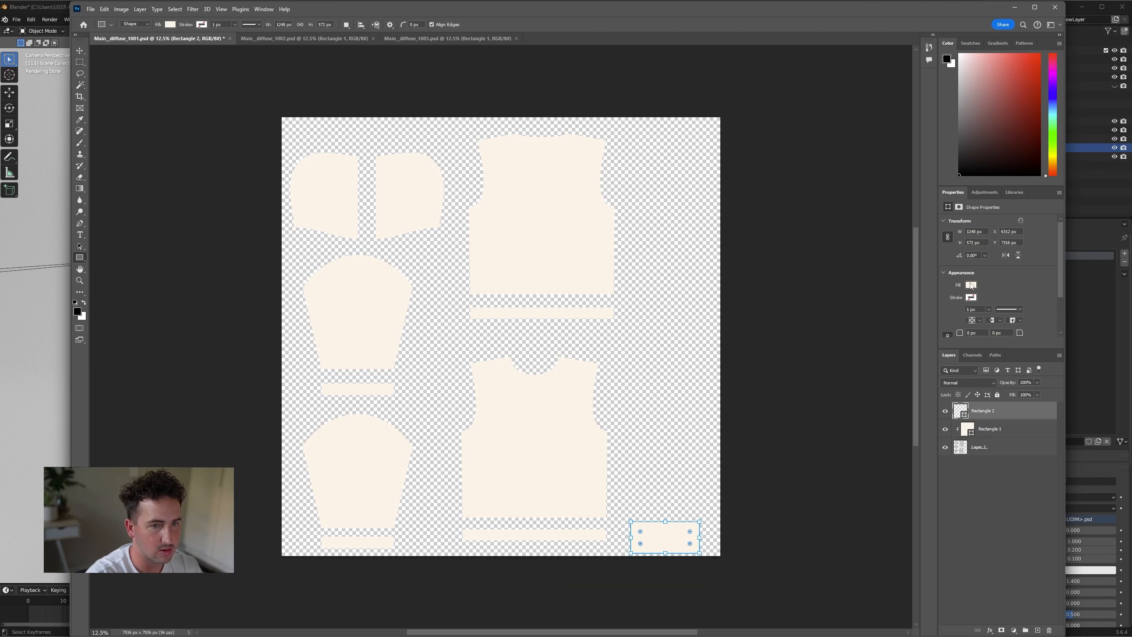
pyautogui.click(971, 286)
pyautogui.click(949, 333)
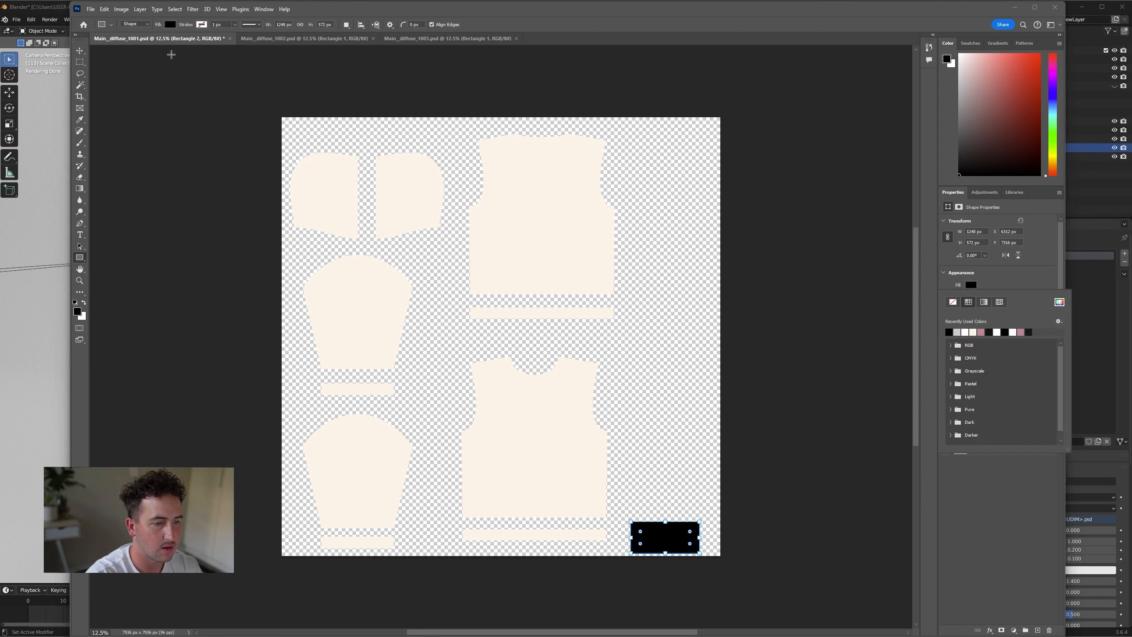
# - Save the edited Main__diffuse_1001 PSD document
pyautogui.click(80, 50)
pyautogui.click(90, 9)
pyautogui.click(111, 111)
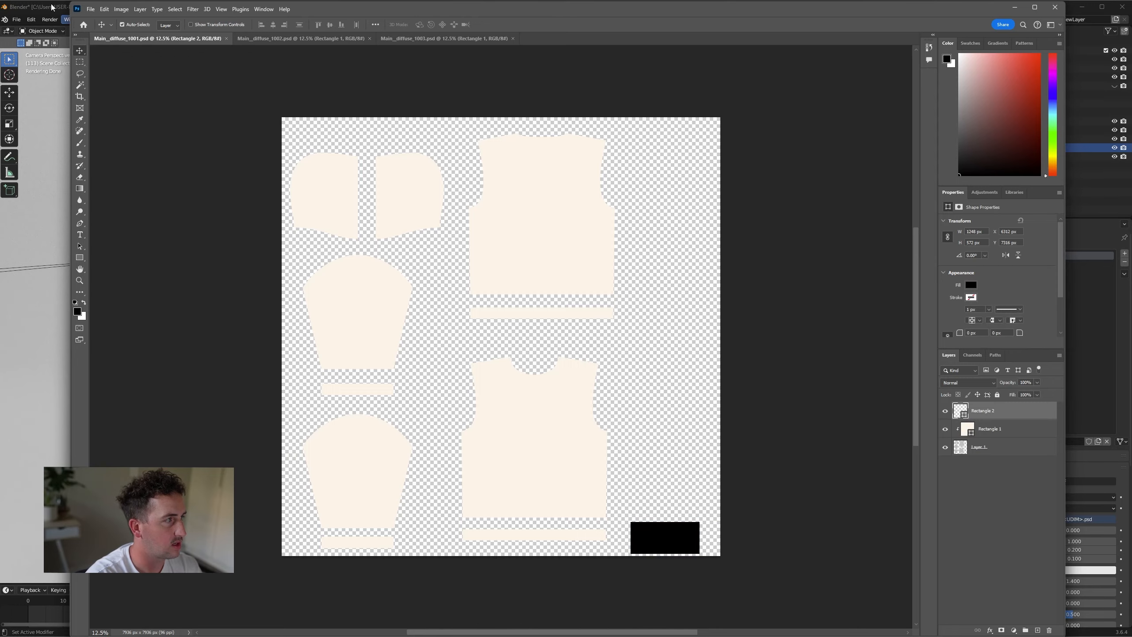
# - Switch to Blender, unlink the garment's diffuse image and reload the Main__diffuse UDIM PSD to update the texture
pyautogui.click(52, 7)
pyautogui.click(734, 195)
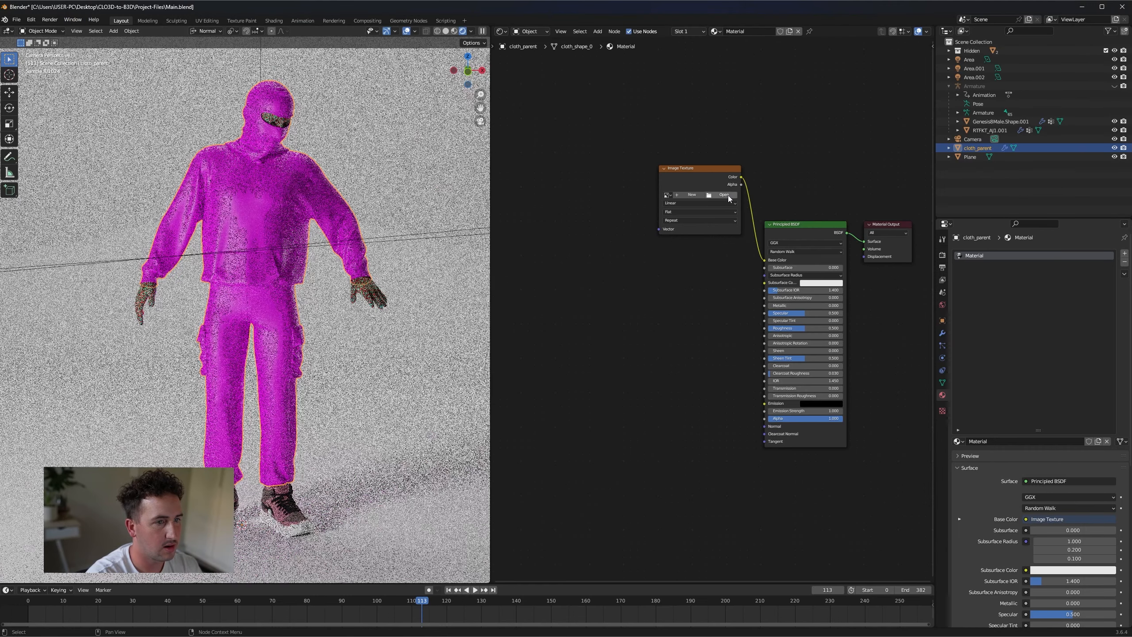
pyautogui.click(728, 195)
pyautogui.click(710, 442)
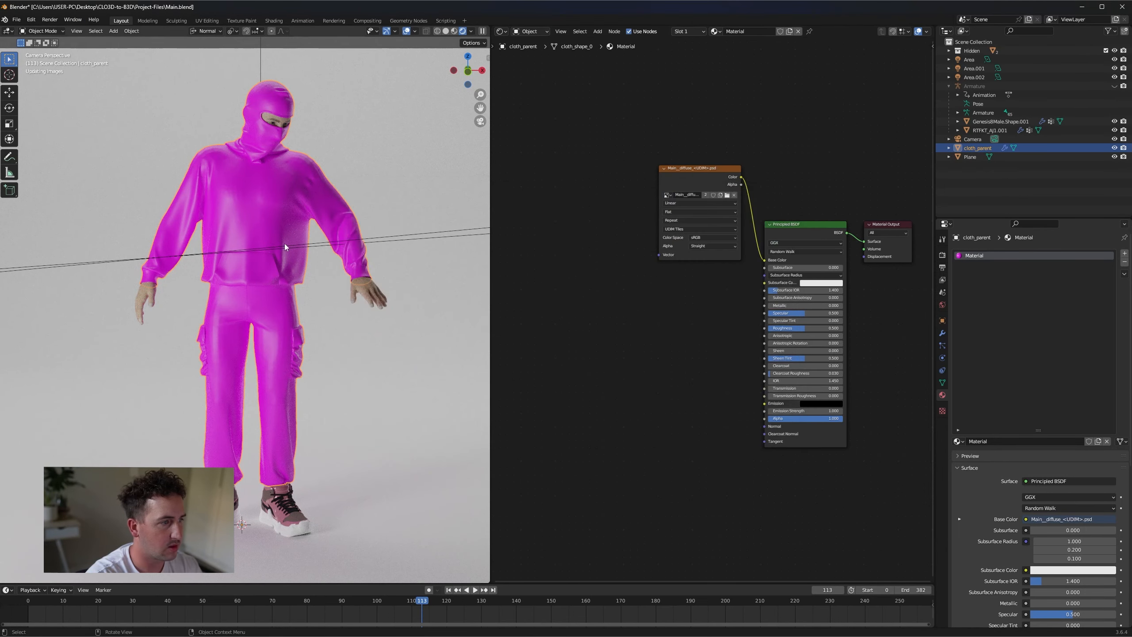
pyautogui.scroll(6, 248, 298)
pyautogui.scroll(-6, 263, 210)
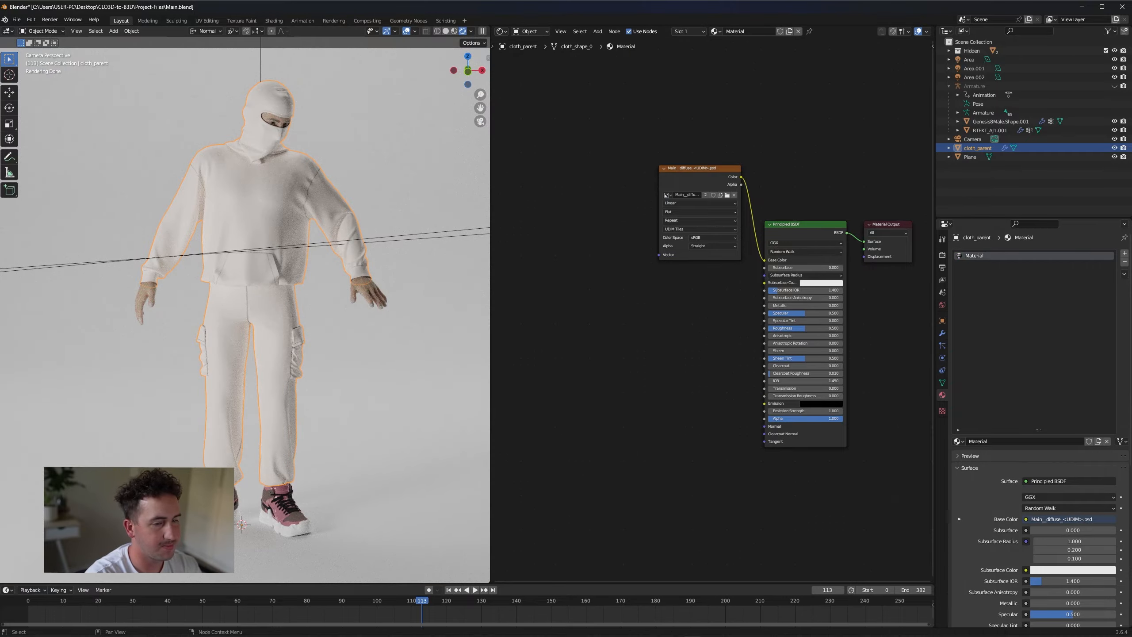
# - Import the PD-00436131 normal and rough map images from the project's Textures folder into the garment material's shader nodes
pyautogui.moveTo(906, 635)
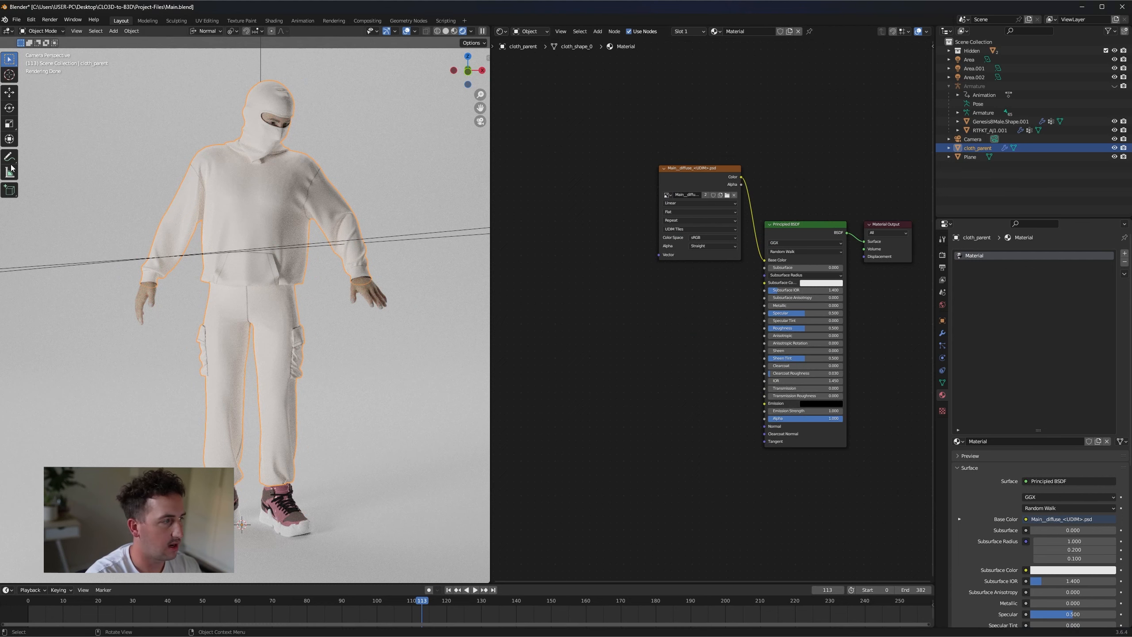
pyautogui.hotkey('alt', 'Tab')
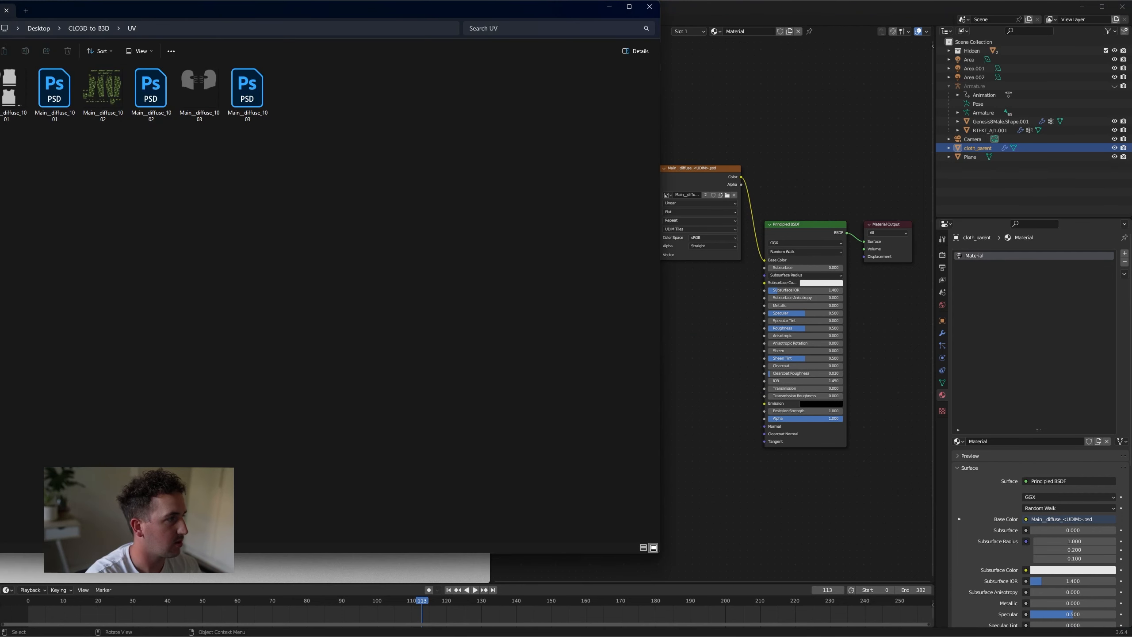
pyautogui.click(89, 28)
pyautogui.doubleClick(16, 119)
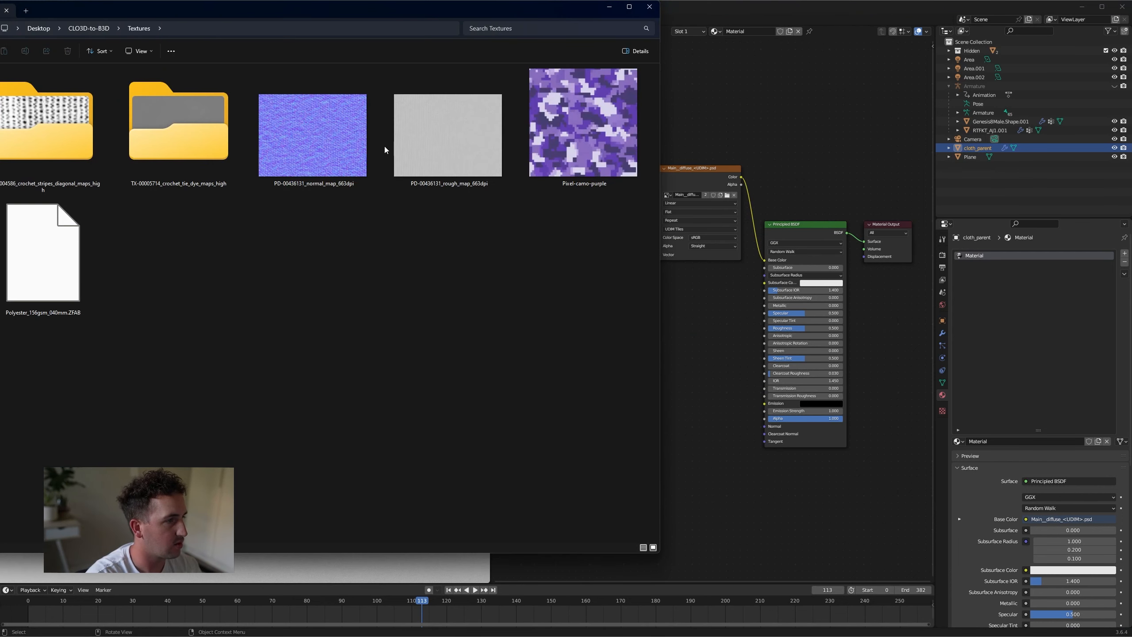
pyautogui.click(328, 191)
pyautogui.keyDown('ctrl'); pyautogui.click(460, 138); pyautogui.keyUp('ctrl')
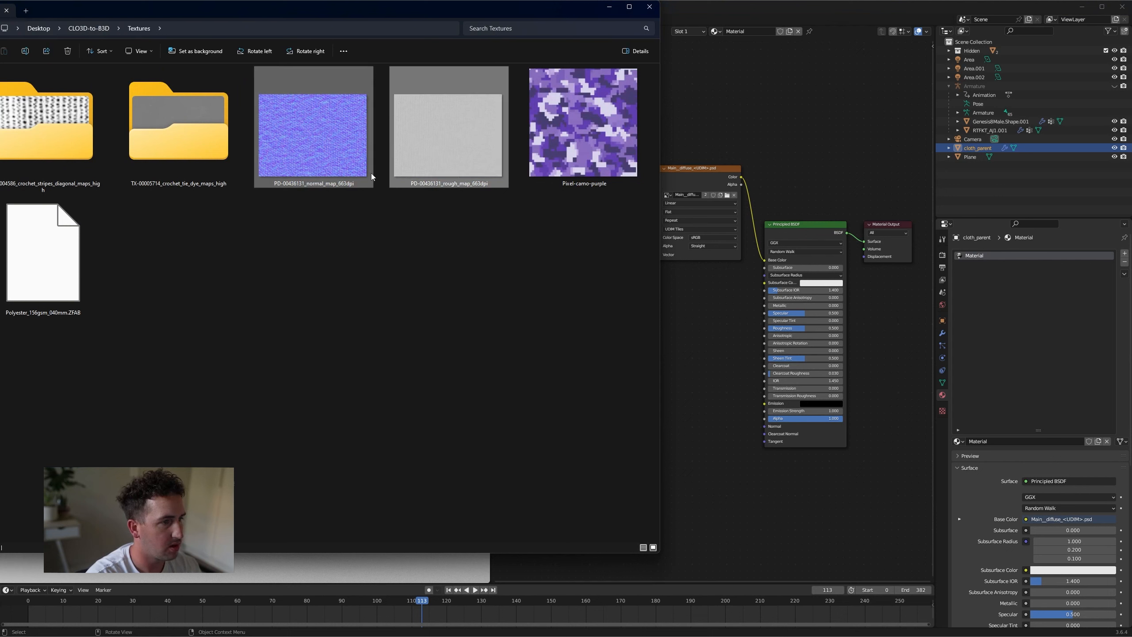
pyautogui.moveTo(482, 122); pyautogui.dragTo(702, 369)
# - Connect the rough map's color to the Principled BSDF roughness and place the normal map texture below it
pyautogui.moveTo(736, 524); pyautogui.dragTo(735, 519)
pyautogui.moveTo(738, 380); pyautogui.dragTo(764, 329)
pyautogui.moveTo(786, 529); pyautogui.dragTo(624, 431)
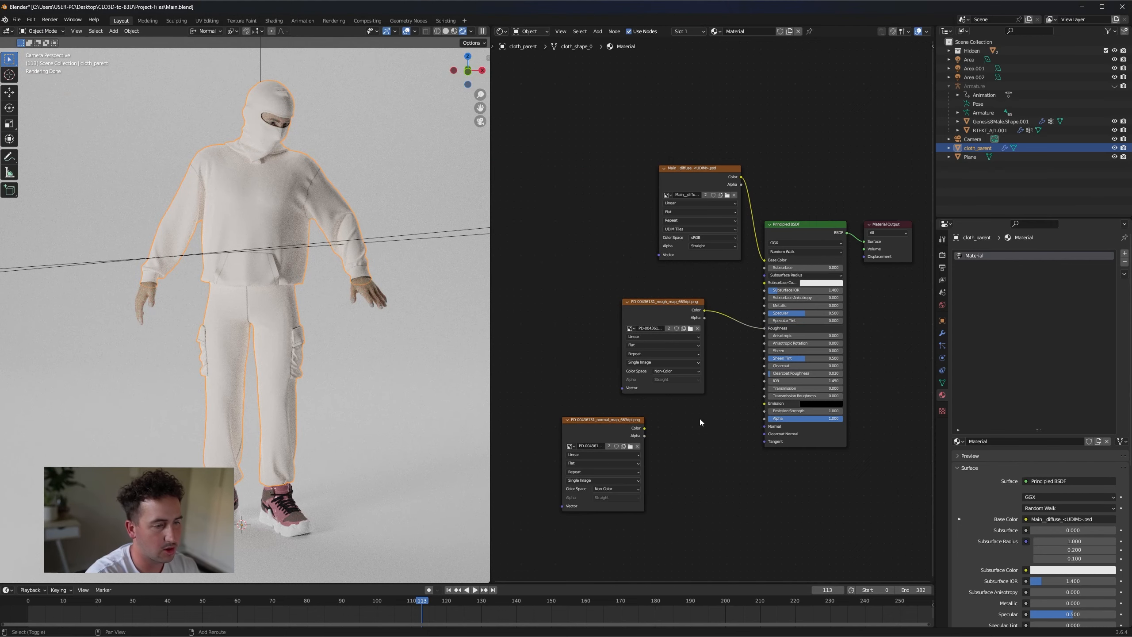
# - Add a Normal Map node and link the normal texture's color through it to the Principled BSDF normal
pyautogui.hotkey('shift', 'a')
pyautogui.write('normal map')
pyautogui.press('Return')
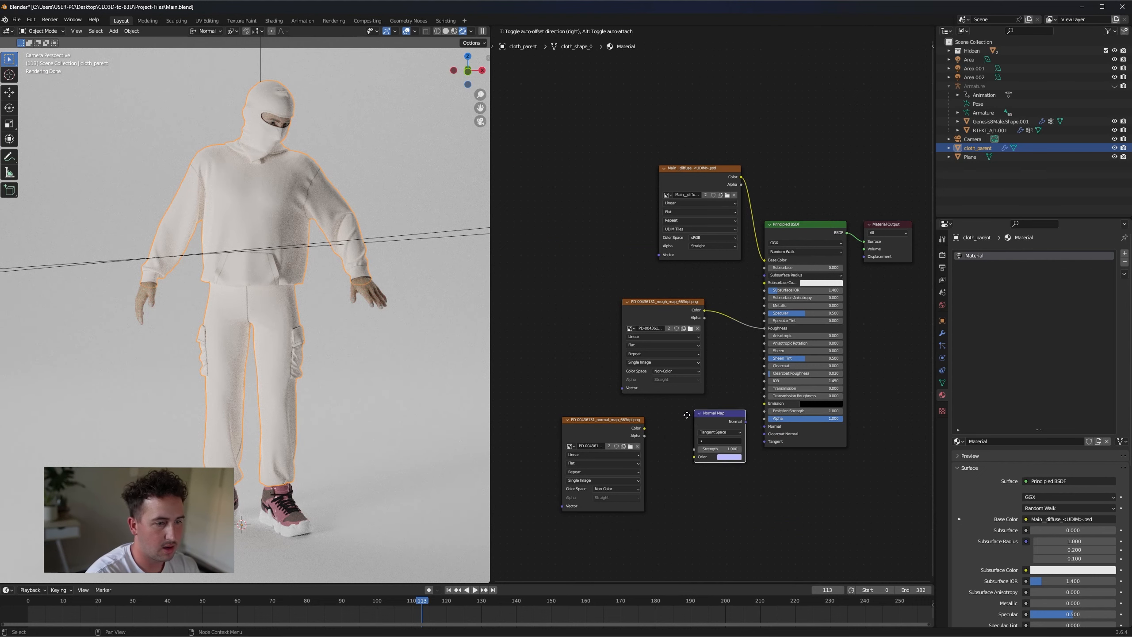
pyautogui.click(675, 413)
pyautogui.moveTo(734, 419); pyautogui.dragTo(765, 427)
pyautogui.moveTo(645, 428); pyautogui.dragTo(682, 455)
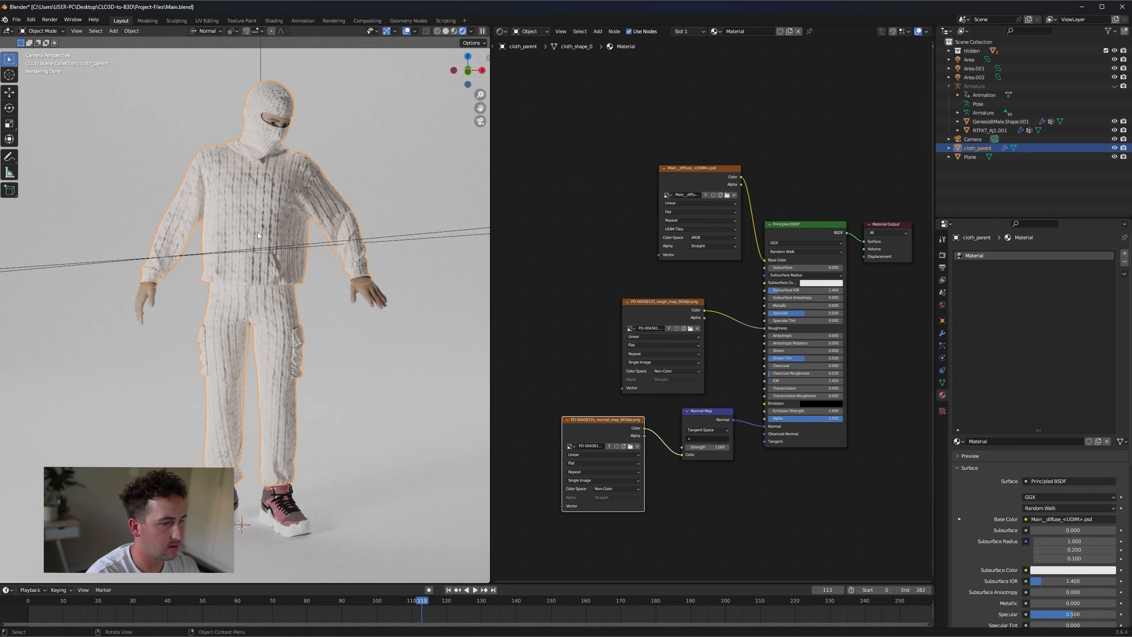
pyautogui.scroll(3, 278, 206)
pyautogui.scroll(-2, 305, 170)
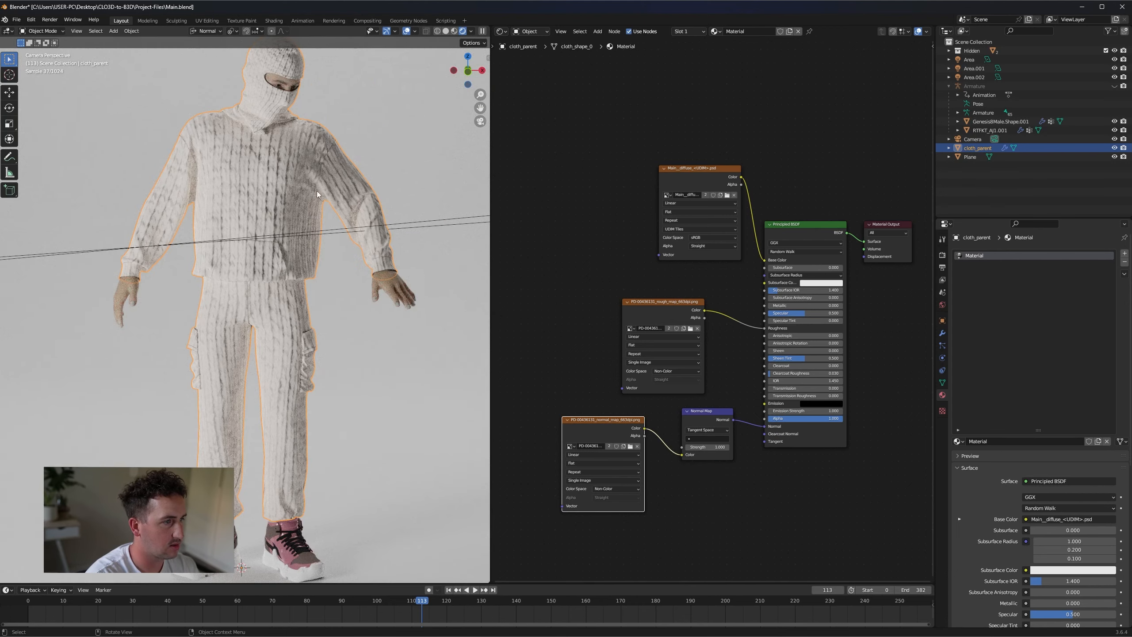
# - Shift the normal map texture nearer the shader and add a Texture Coordinate node beside the image textures
pyautogui.moveTo(628, 419); pyautogui.dragTo(668, 429)
pyautogui.hotkey('shift', 'a')
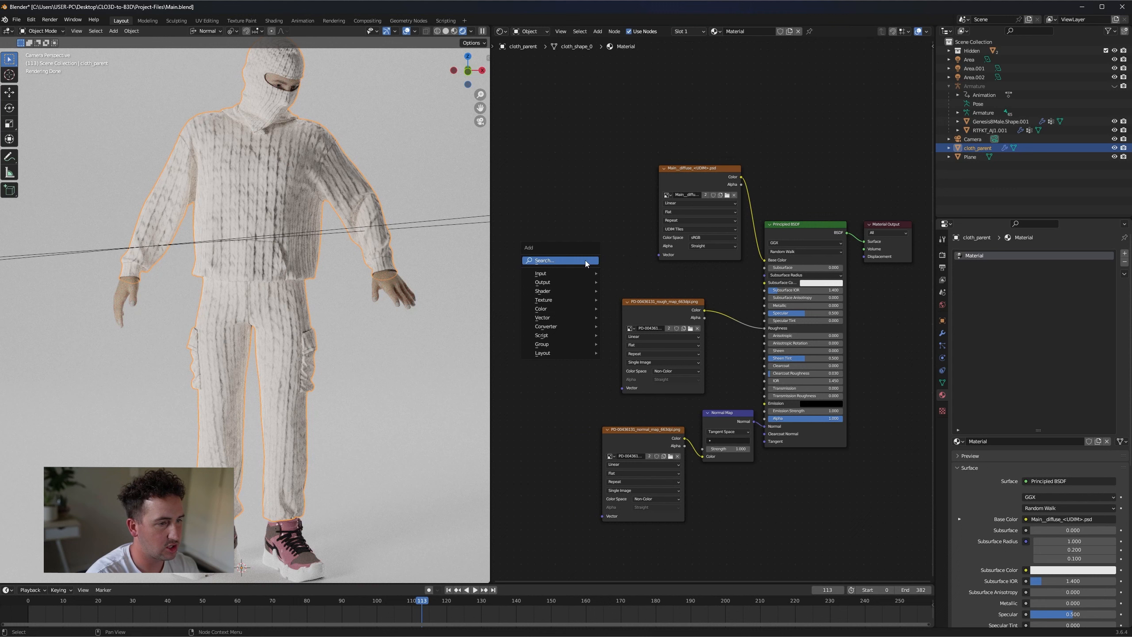
pyautogui.write('texture ')
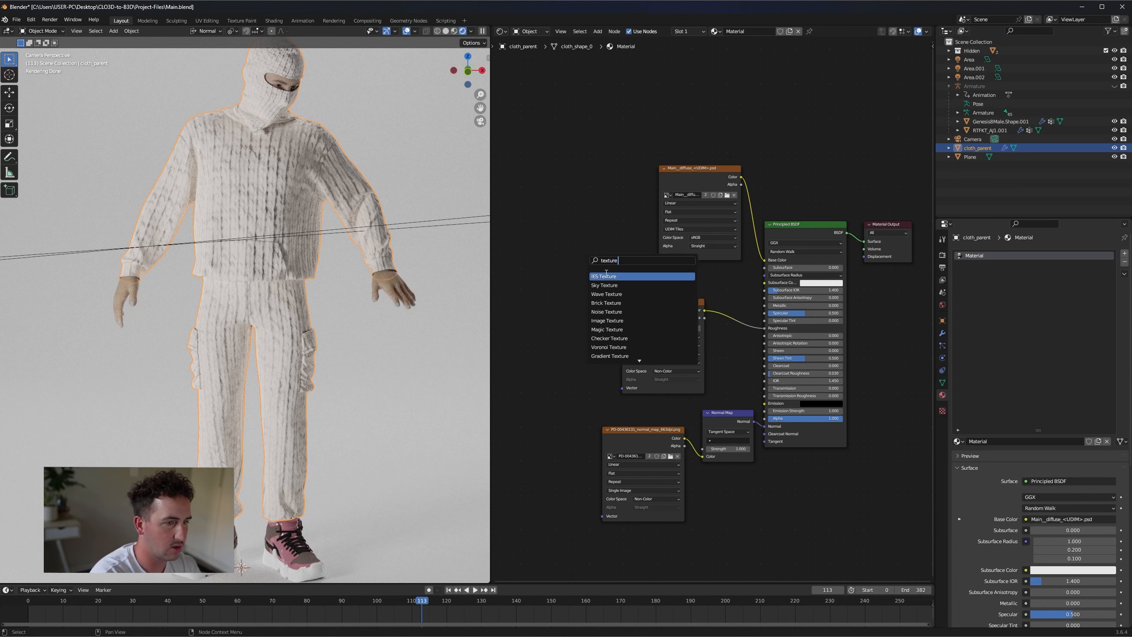
pyautogui.write('co')
pyautogui.press('Return')
pyautogui.click(544, 310)
# - Add a Value node below the Texture Coordinate node
pyautogui.hotkey('shift', 'a')
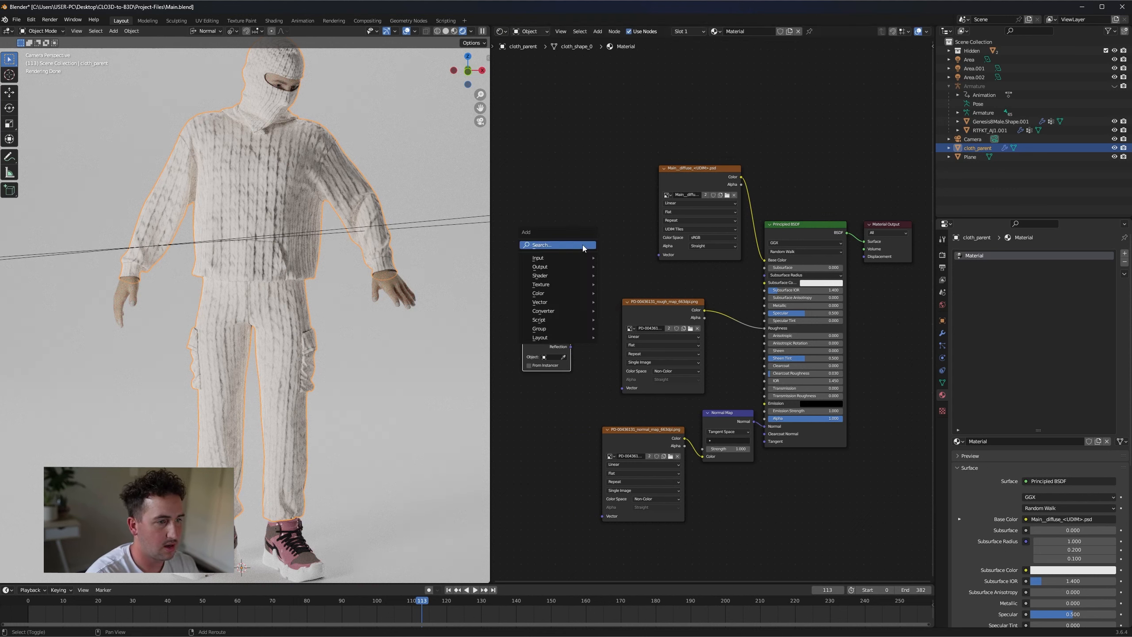
pyautogui.click(583, 245)
pyautogui.write('value')
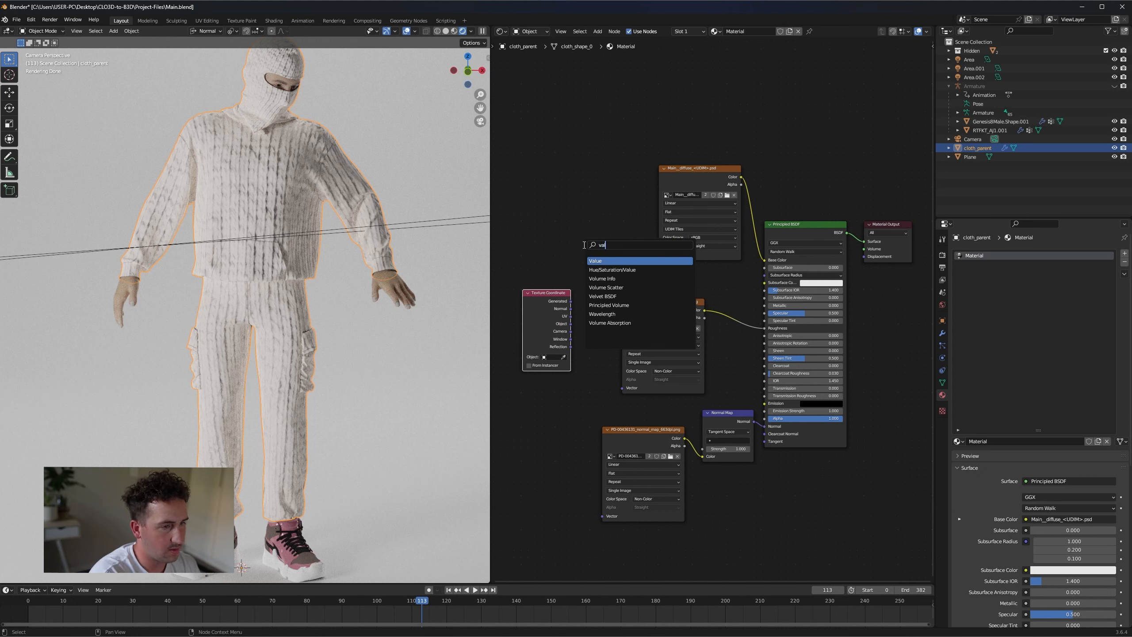
pyautogui.press('Return')
pyautogui.click(536, 400)
# - Add a Mapping node and reposition the Texture Coordinate and Value nodes to make room for it
pyautogui.hotkey('shift', 'a')
pyautogui.click(578, 226)
pyautogui.write('mapping')
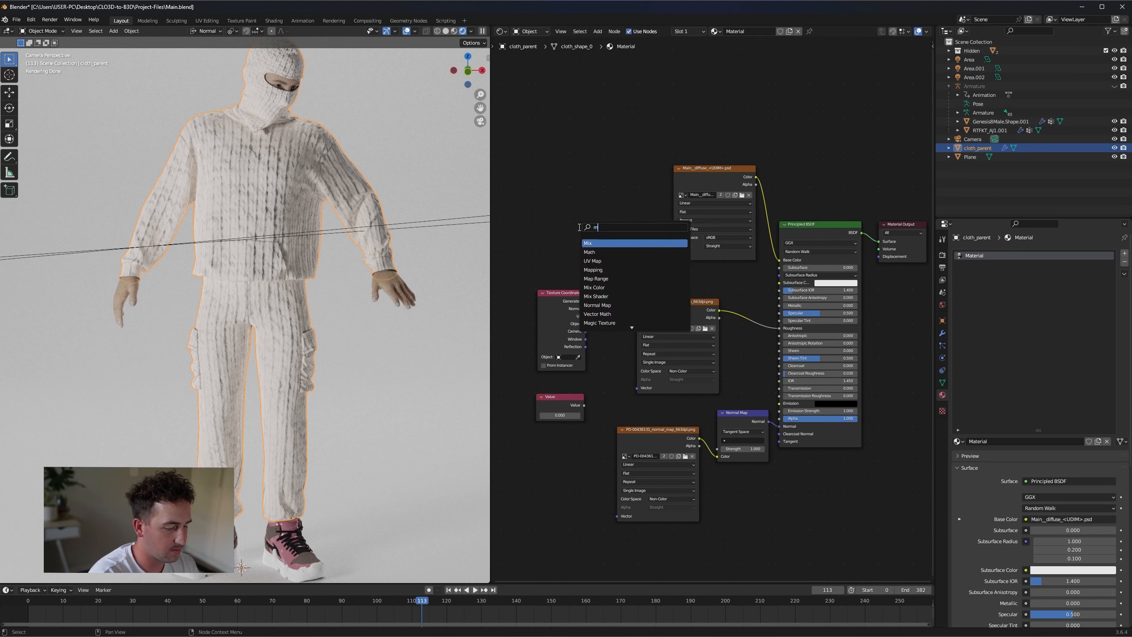
pyautogui.press('Return')
pyautogui.click(578, 226)
pyautogui.moveTo(564, 339); pyautogui.dragTo(529, 315)
pyautogui.moveTo(555, 400); pyautogui.dragTo(530, 392)
# - Link the UV coordinates through the Mapping node to the rough and normal textures, and the Value node to the Mapping scale
pyautogui.moveTo(552, 291); pyautogui.dragTo(642, 391)
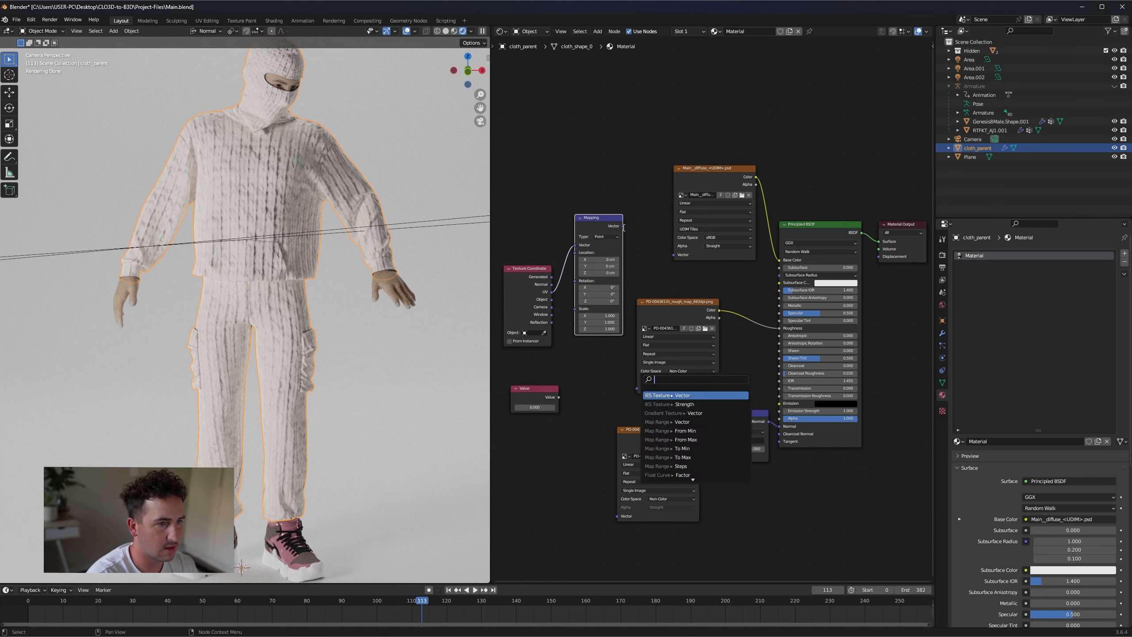
pyautogui.moveTo(623, 226); pyautogui.dragTo(639, 386)
pyautogui.moveTo(623, 226); pyautogui.dragTo(617, 516)
pyautogui.moveTo(559, 397); pyautogui.dragTo(578, 308)
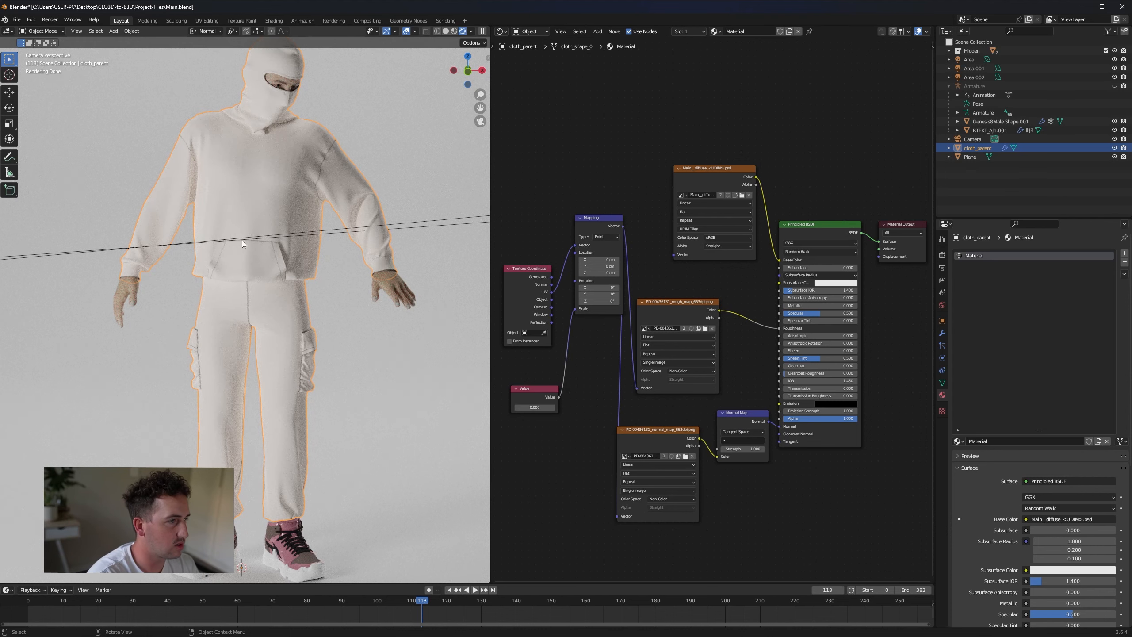
# - Set the Value node driving the Mapping scale to 19.4 and inspect the fabric texture up close
pyautogui.click(531, 407)
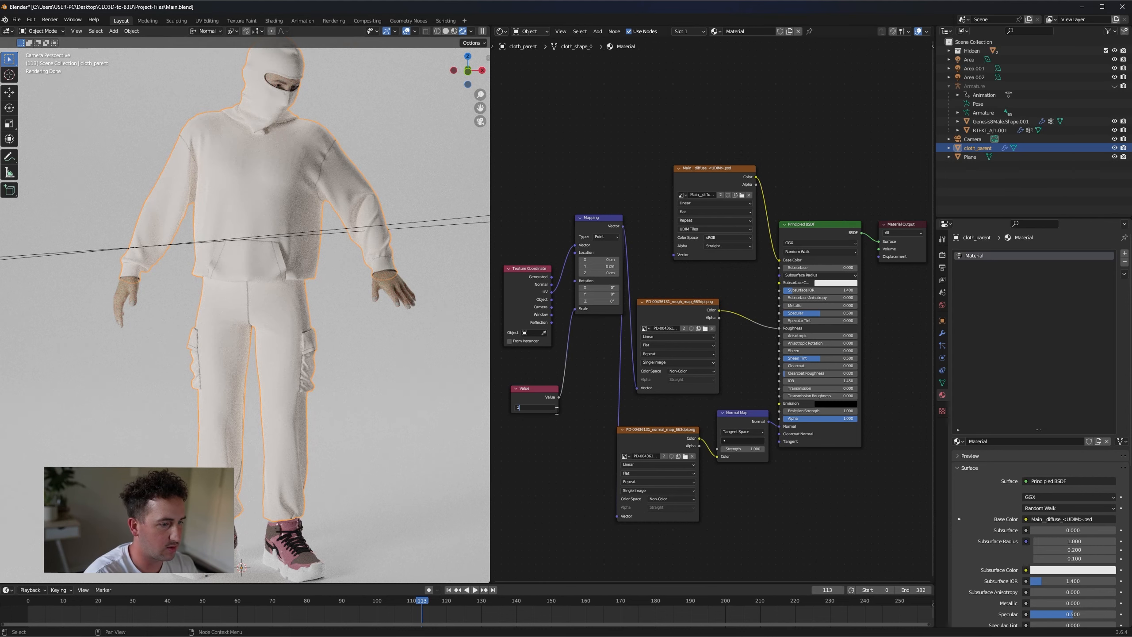
pyautogui.write('1')
pyautogui.press('Return')
pyautogui.scroll(5, 336, 279)
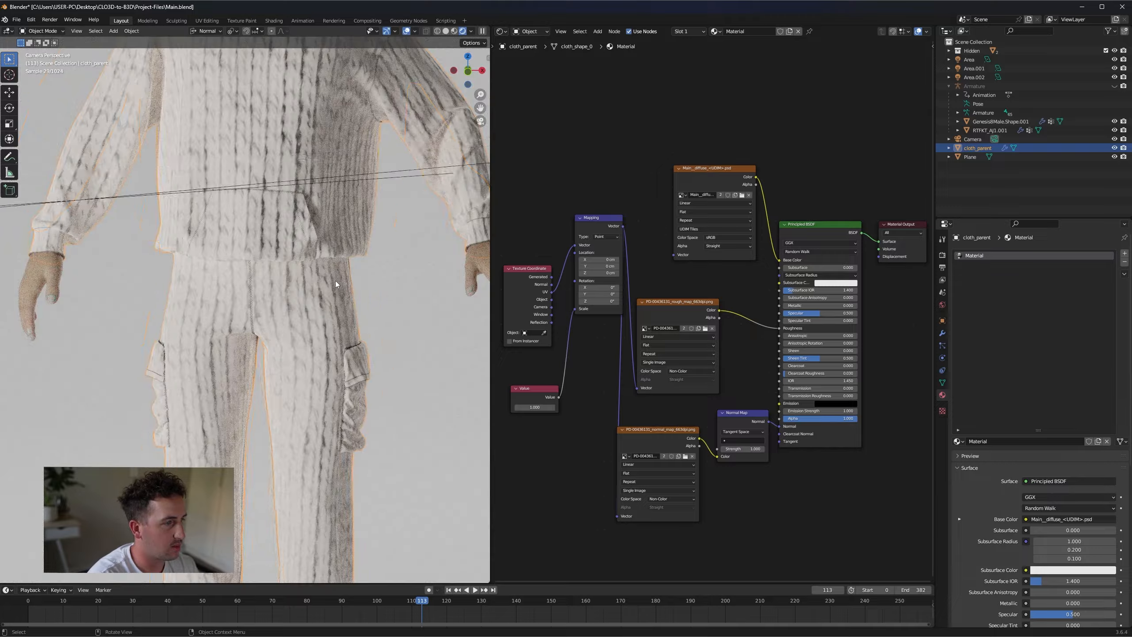
pyautogui.moveTo(535, 407); pyautogui.dragTo(575, 408)
pyautogui.scroll(8, 290, 264)
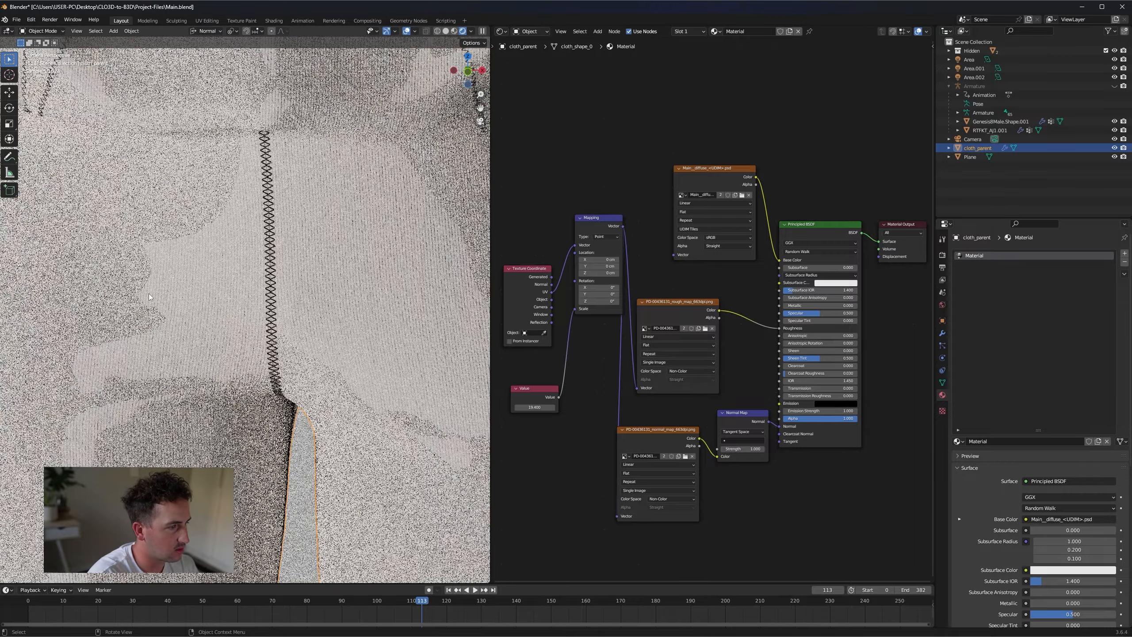
pyautogui.scroll(-5, 291, 266)
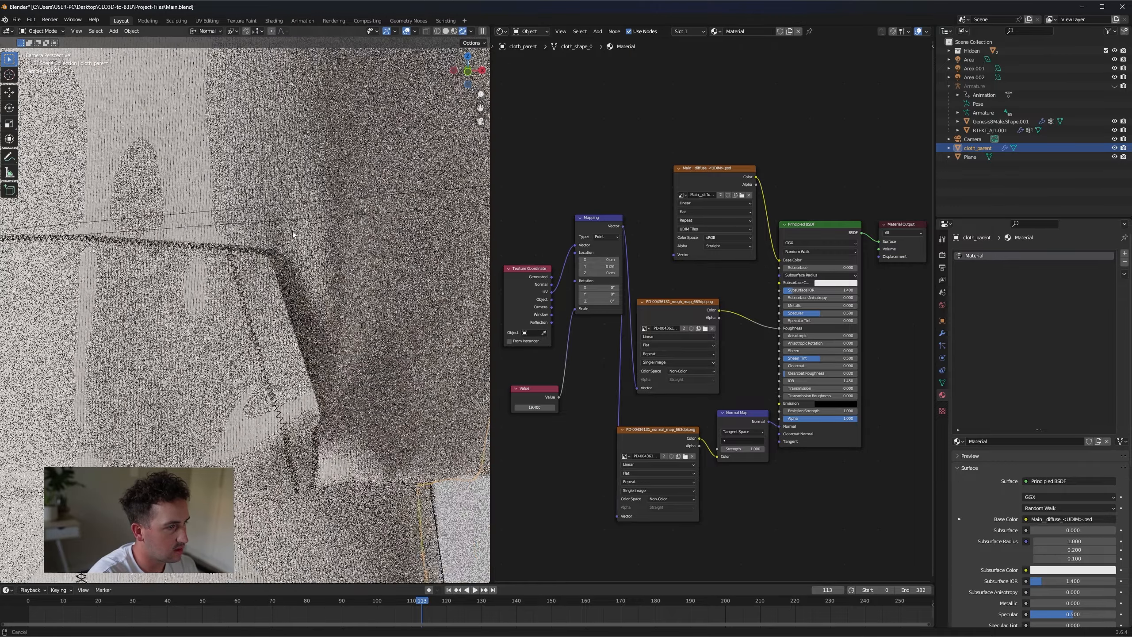
# - Increase the Value node driving the Mapping scale for a finer weave and inspect the balaclava, sweatshirt and full figure
pyautogui.moveTo(535, 407); pyautogui.dragTo(558, 407)
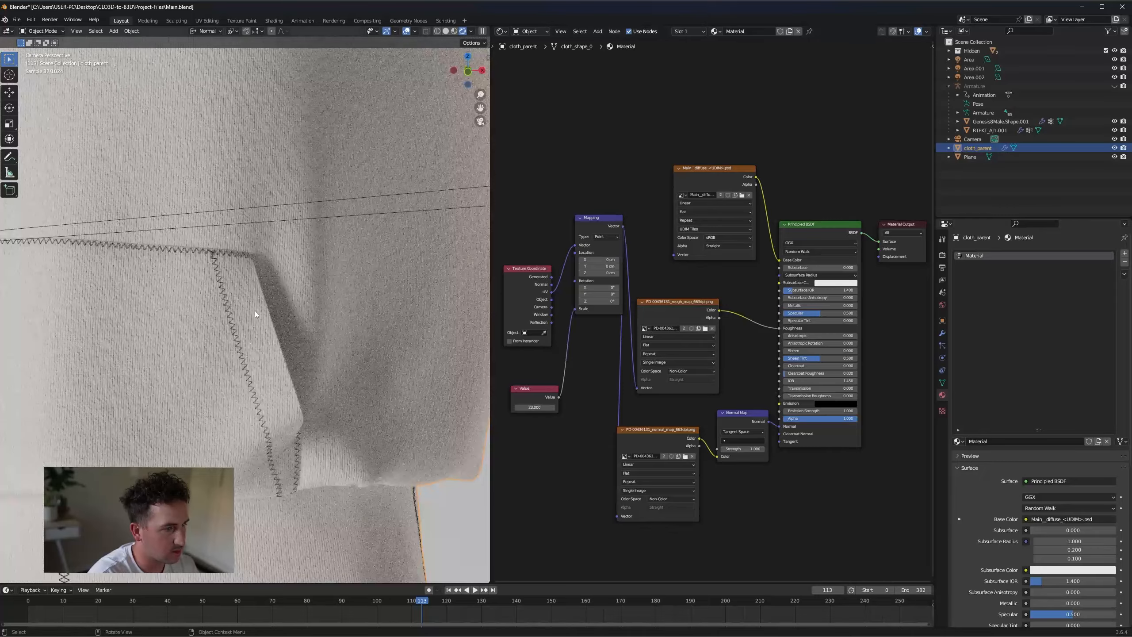
pyautogui.scroll(-7, 249, 295)
pyautogui.scroll(-3, 242, 293)
pyautogui.scroll(4, 242, 294)
pyautogui.keyDown('shift'); pyautogui.moveTo(278, 119); pyautogui.dragTo(269, 274, button='middle'); pyautogui.keyUp('shift')
pyautogui.scroll(3, 269, 275)
pyautogui.scroll(4, 268, 275)
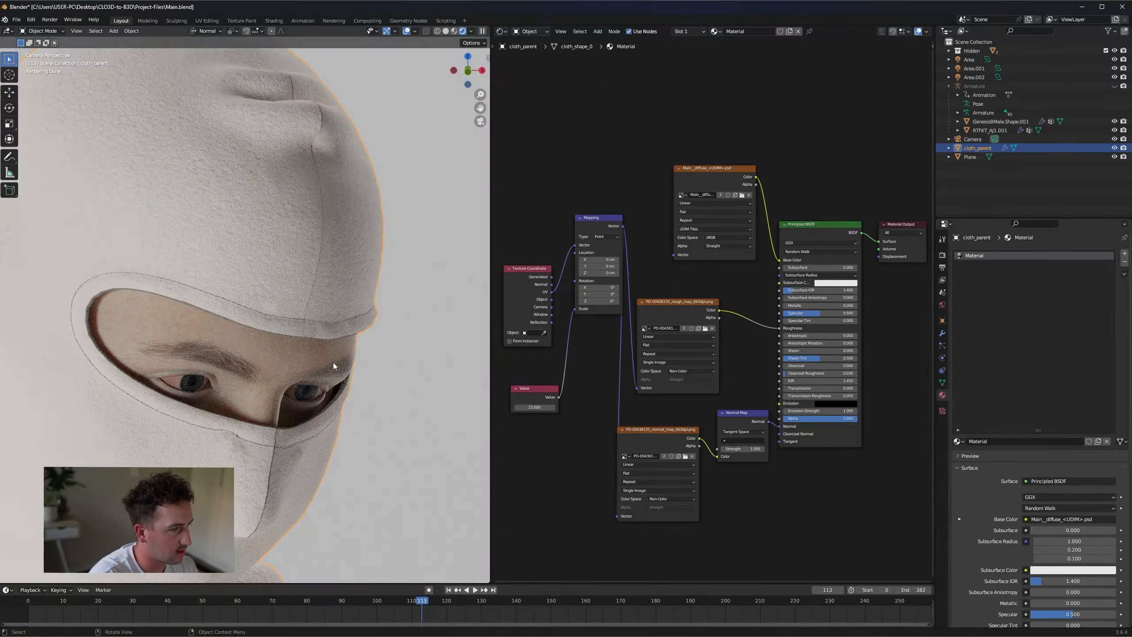
pyautogui.scroll(-4, 267, 477)
pyautogui.keyDown('shift'); pyautogui.moveTo(263, 507); pyautogui.dragTo(256, 346, button='middle'); pyautogui.keyUp('shift')
pyautogui.scroll(1, 304, 409)
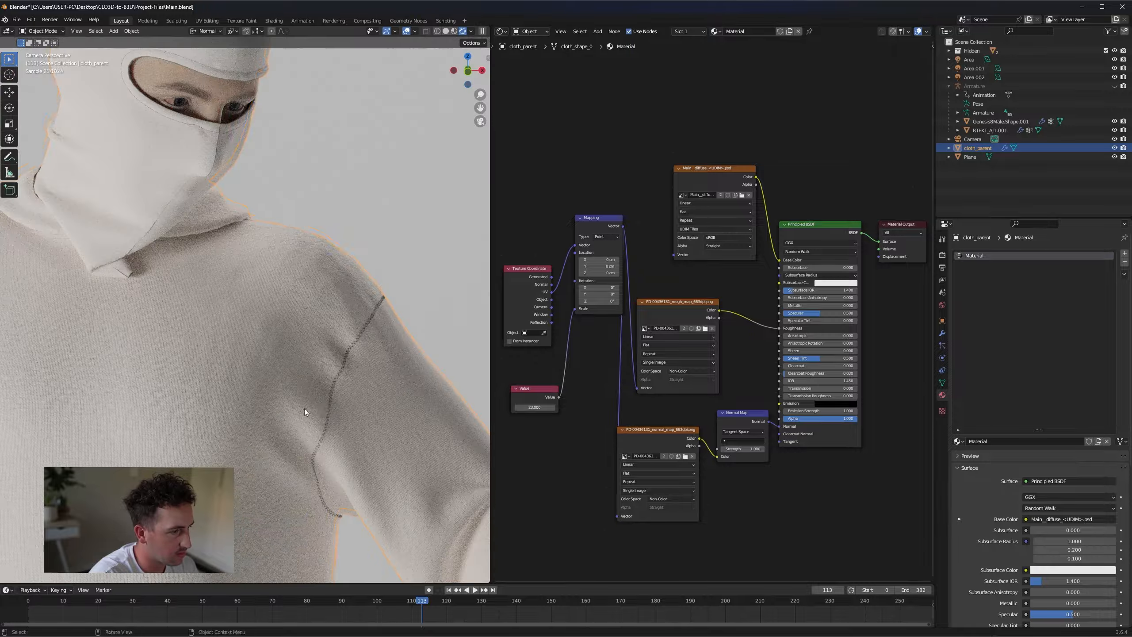
pyautogui.keyDown('shift'); pyautogui.moveTo(304, 409); pyautogui.dragTo(188, 213, button='middle'); pyautogui.keyUp('shift')
pyautogui.keyDown('shift'); pyautogui.moveTo(185, 377); pyautogui.dragTo(221, 348, button='middle'); pyautogui.keyUp('shift')
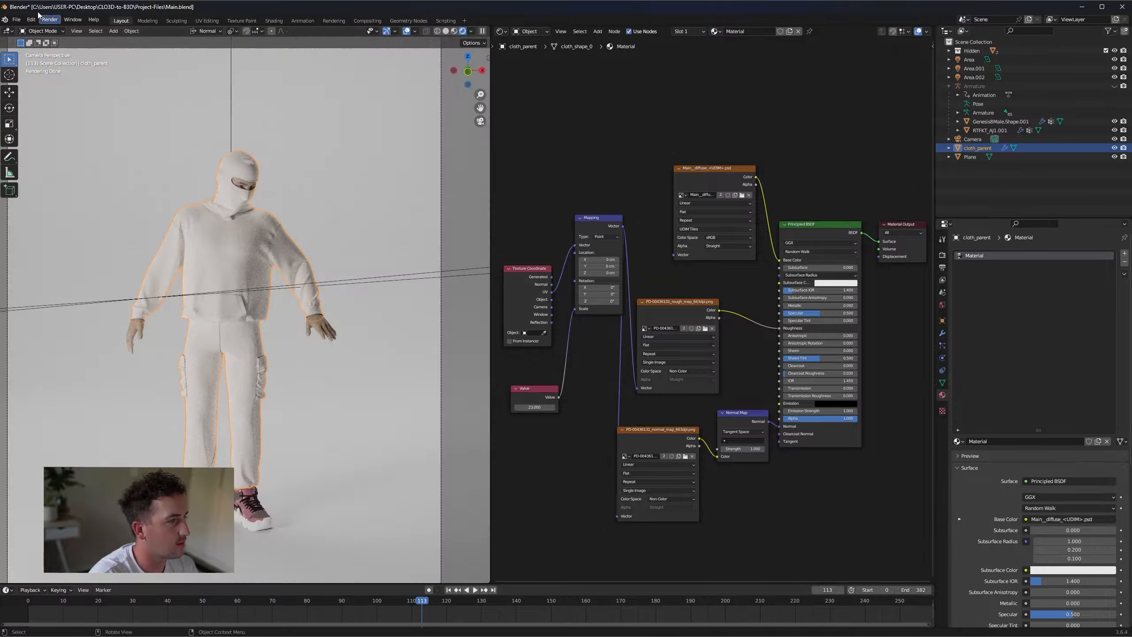
pyautogui.click(16, 20)
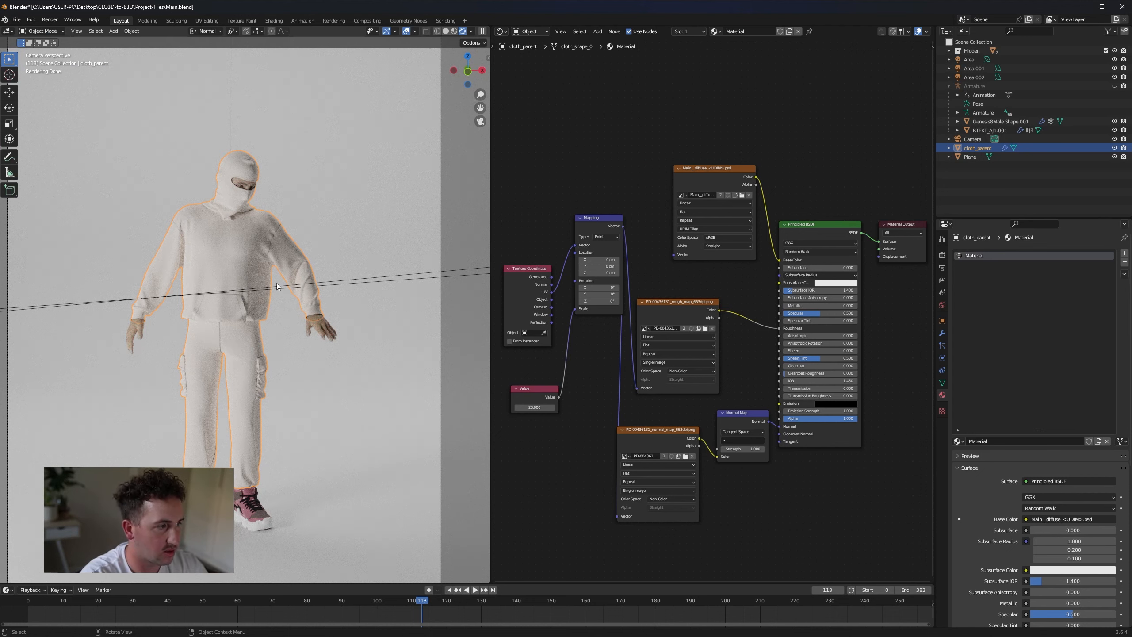
# - Recolour the Pink-Leather material of the RTFKT_AJ1.001 shoes to pale beige and rename it Egg-Leather
pyautogui.click(988, 131)
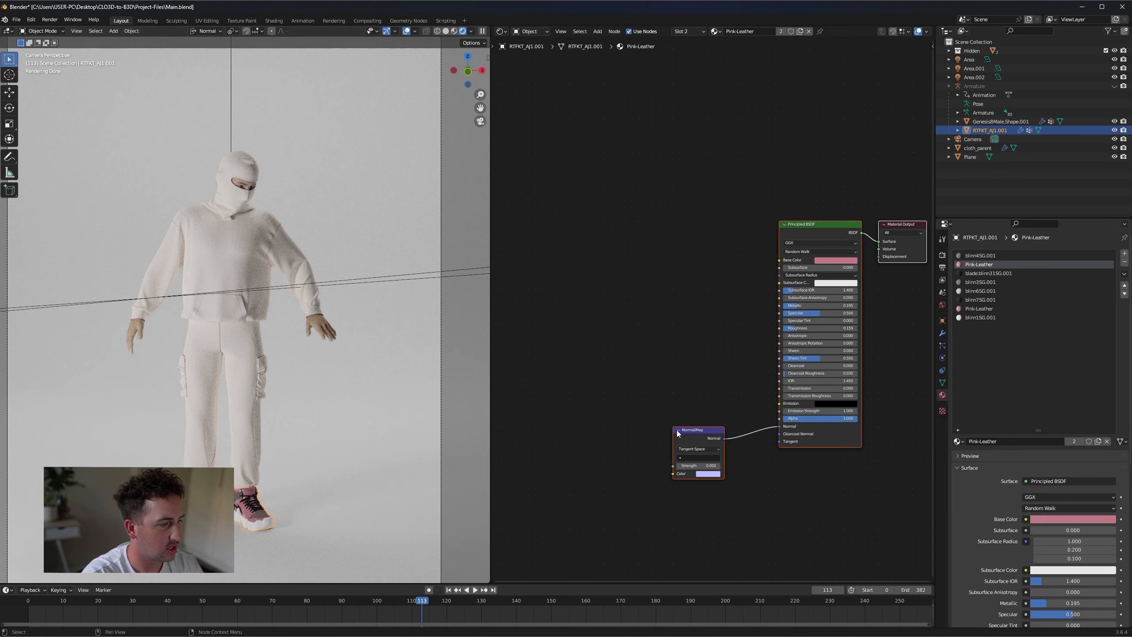
pyautogui.click(827, 263)
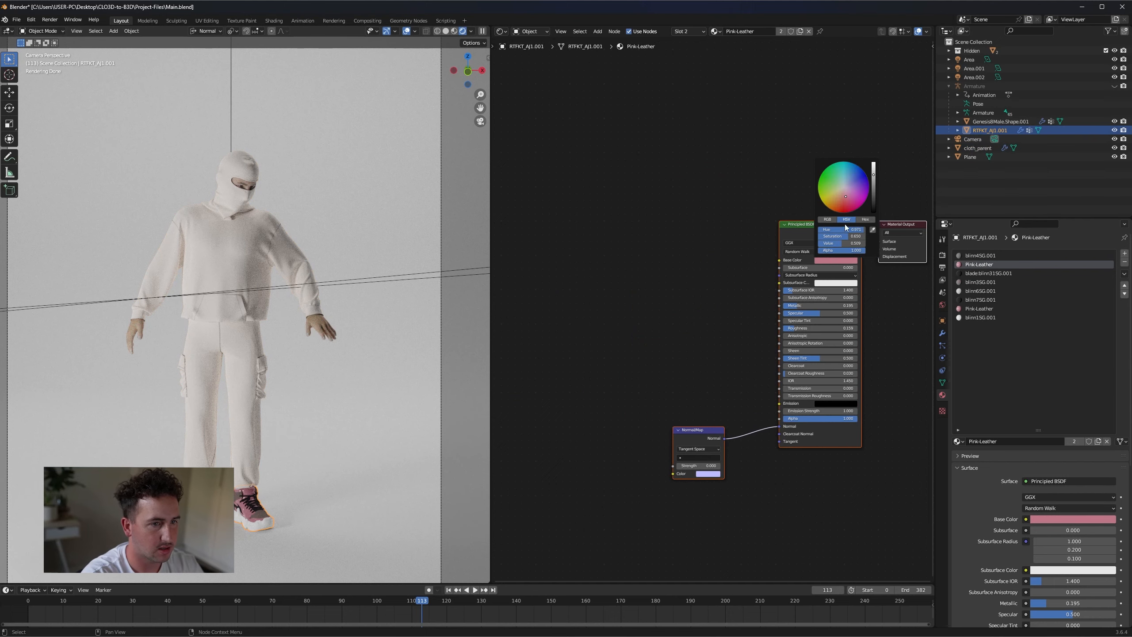
pyautogui.moveTo(847, 199); pyautogui.dragTo(842, 189)
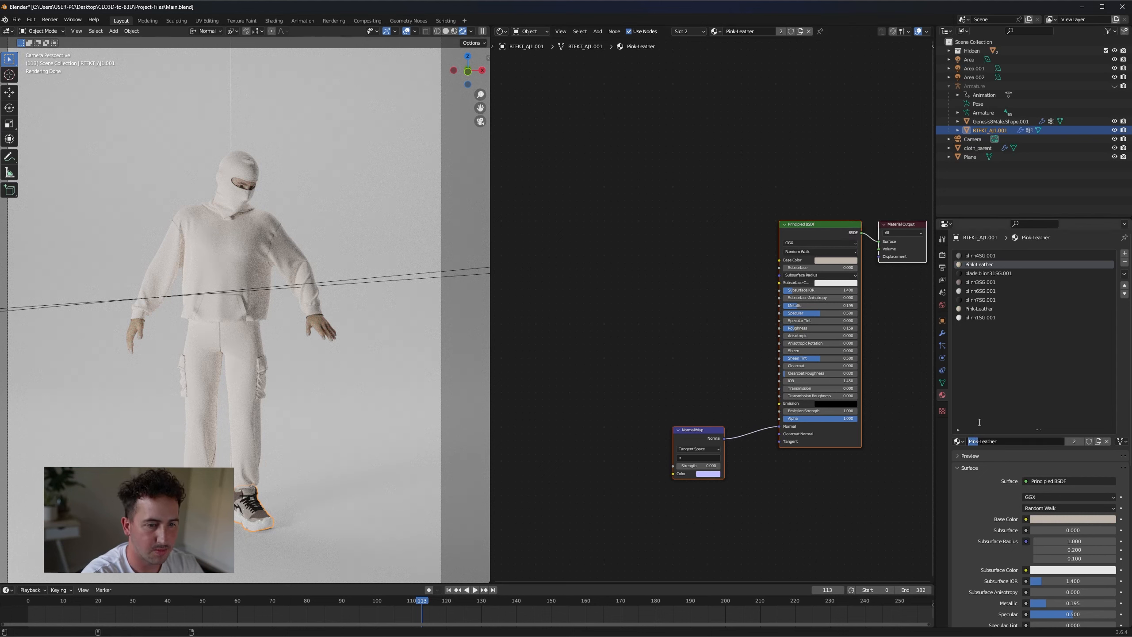
pyautogui.press('Return')
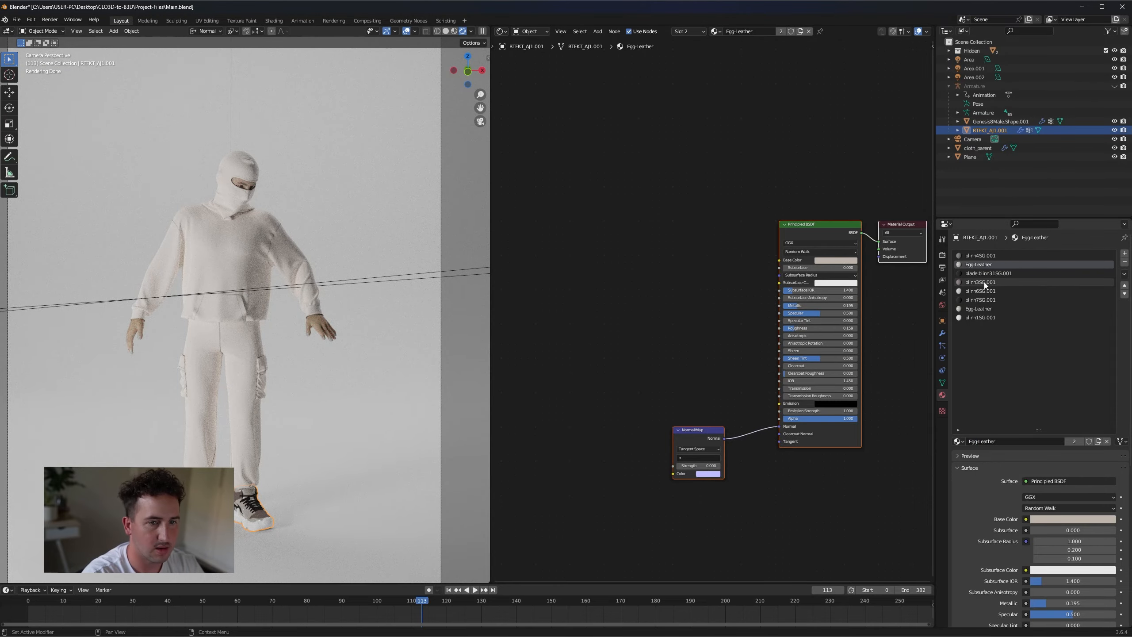
# - Set the base colour of the shoes' blinn3SG.001 material to pure white, with full value and zero saturation
pyautogui.click(987, 282)
pyautogui.click(844, 260)
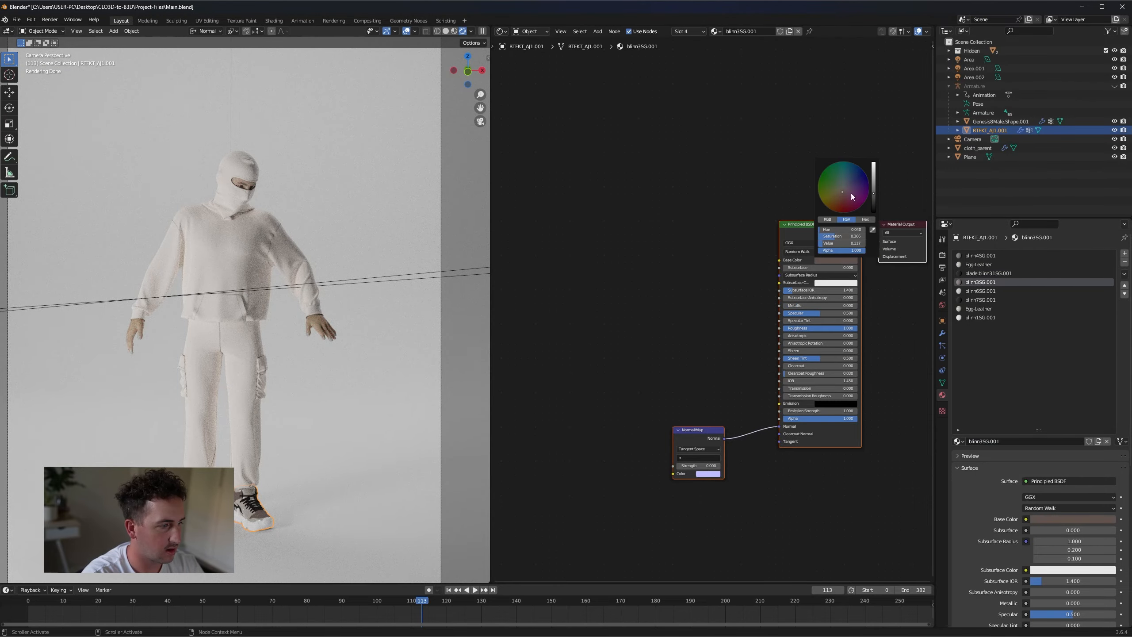
pyautogui.moveTo(838, 244); pyautogui.dragTo(856, 244)
pyautogui.moveTo(874, 171); pyautogui.dragTo(874, 162)
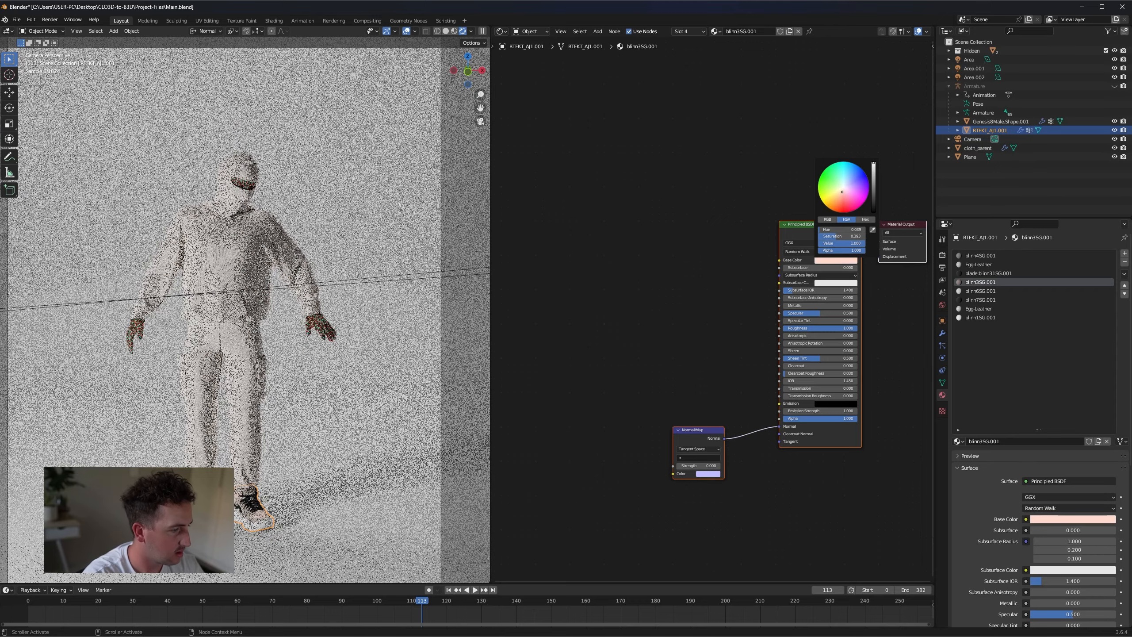
pyautogui.click(839, 260)
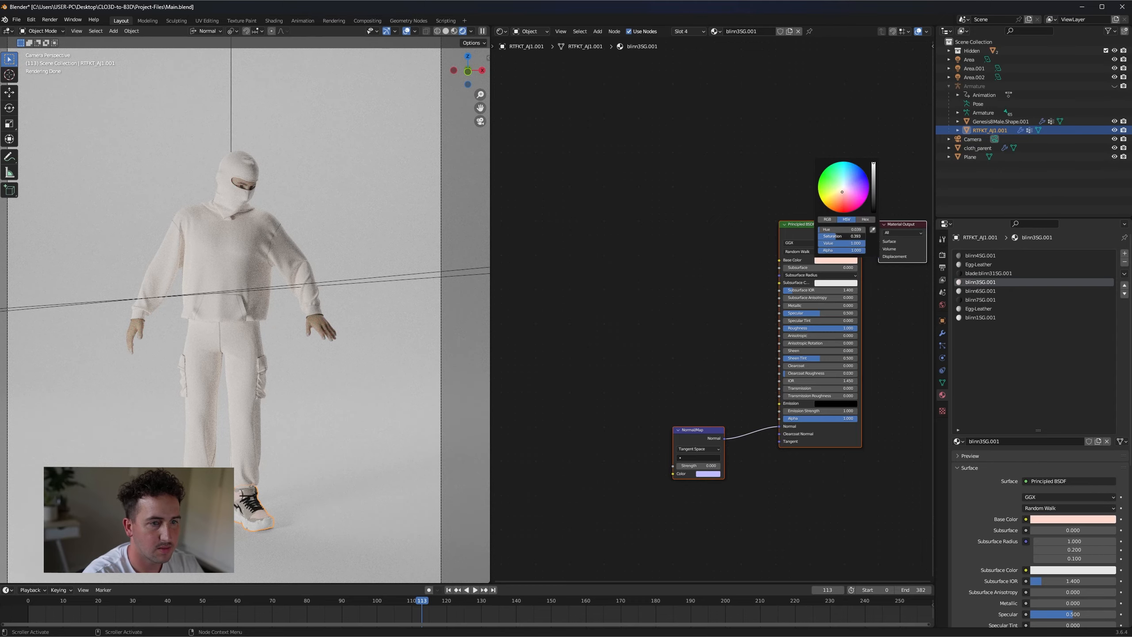
pyautogui.moveTo(843, 236); pyautogui.dragTo(818, 236)
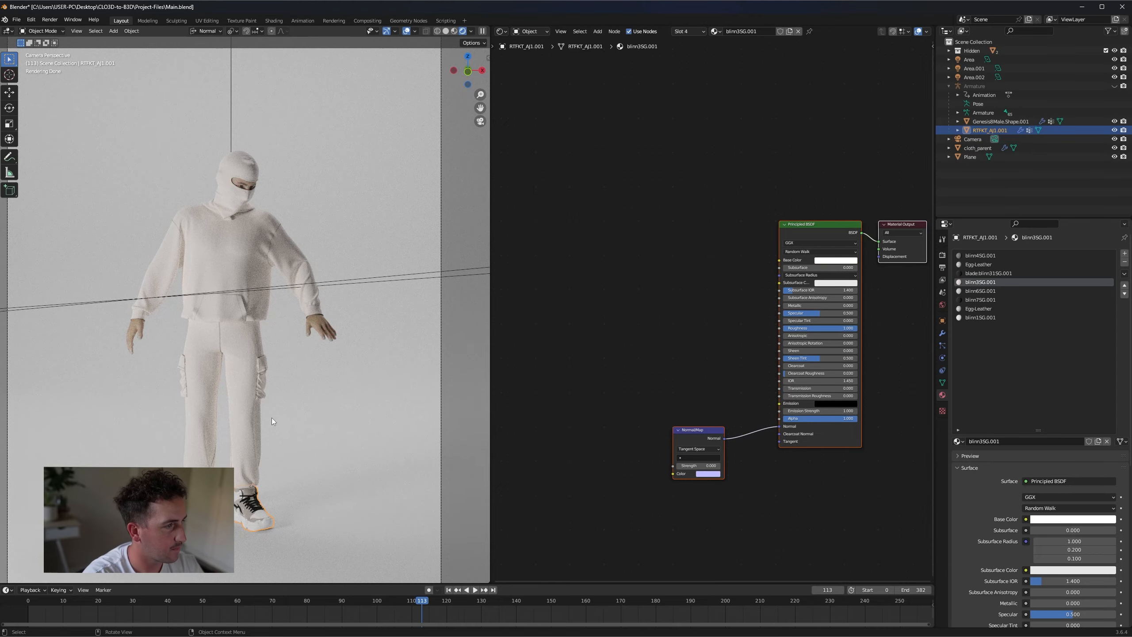
# - Set the Egg-Leather material's roughness to 0.764 to make the shoe leather less glossy
pyautogui.scroll(8, 276, 467)
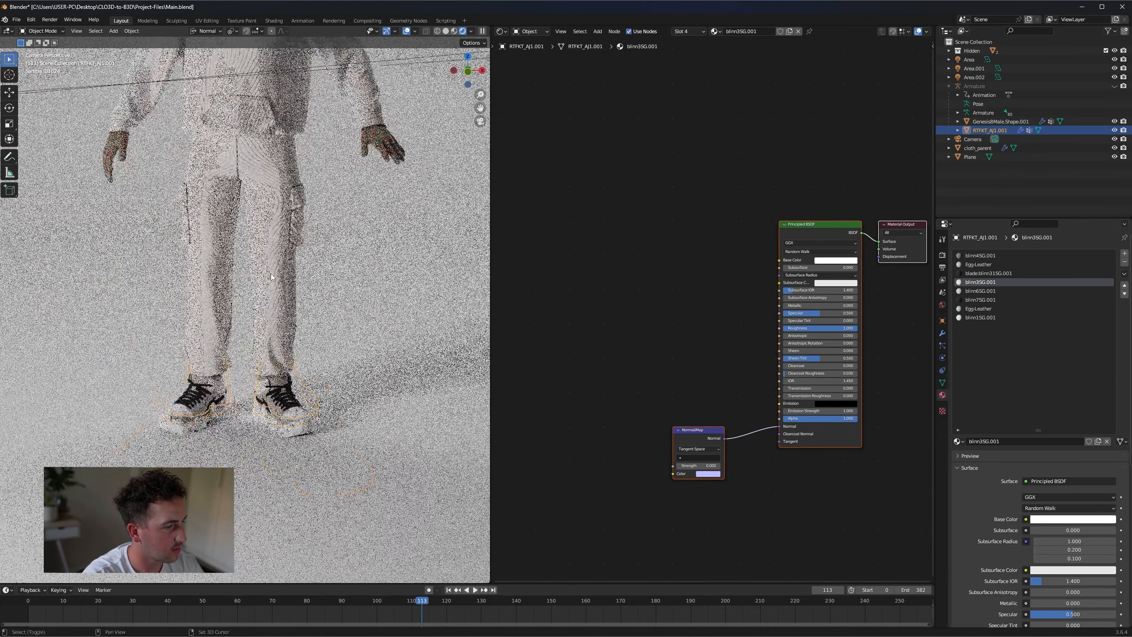
pyautogui.scroll(4, 244, 426)
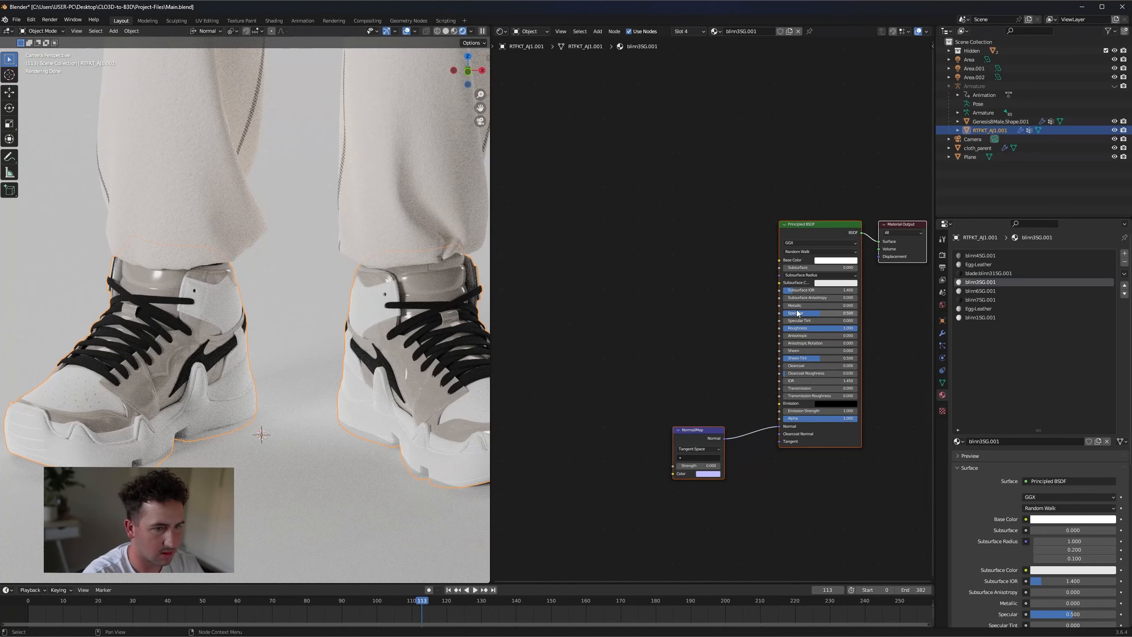
pyautogui.click(985, 265)
pyautogui.moveTo(793, 327); pyautogui.dragTo(839, 328)
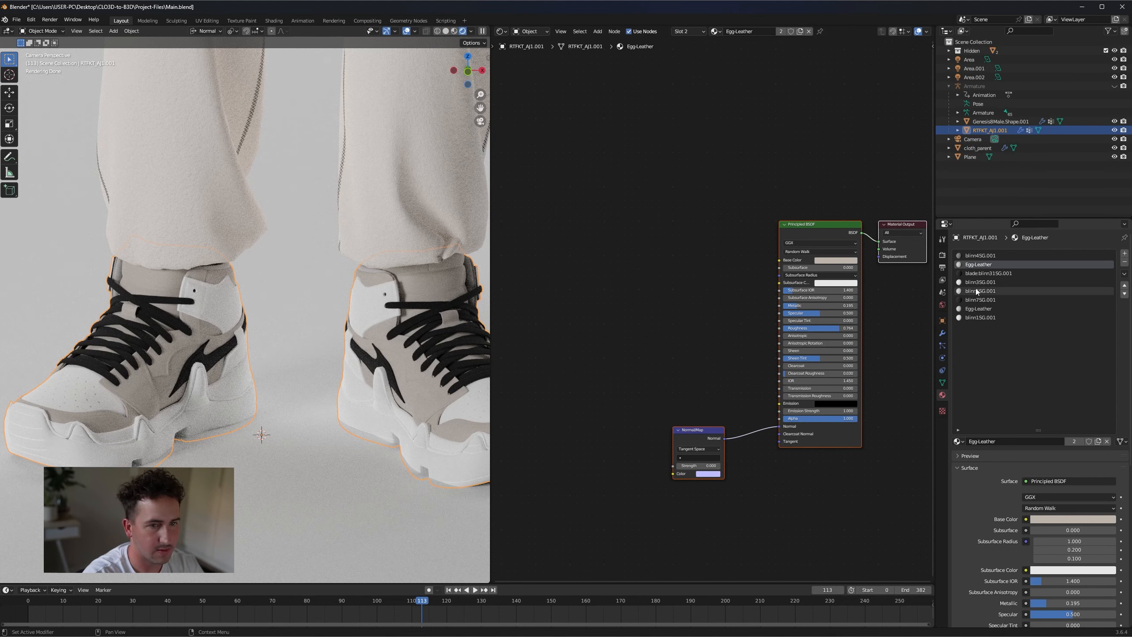
# - Review the other shoe materials and the whole figure, and save the Blender project
pyautogui.click(986, 273)
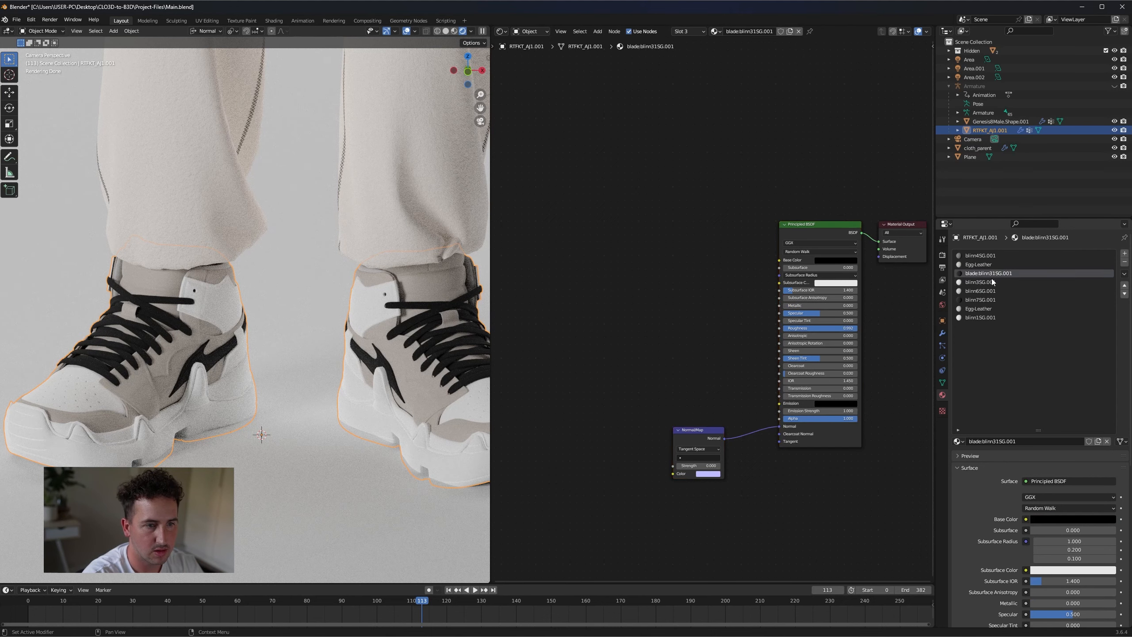
pyautogui.click(984, 308)
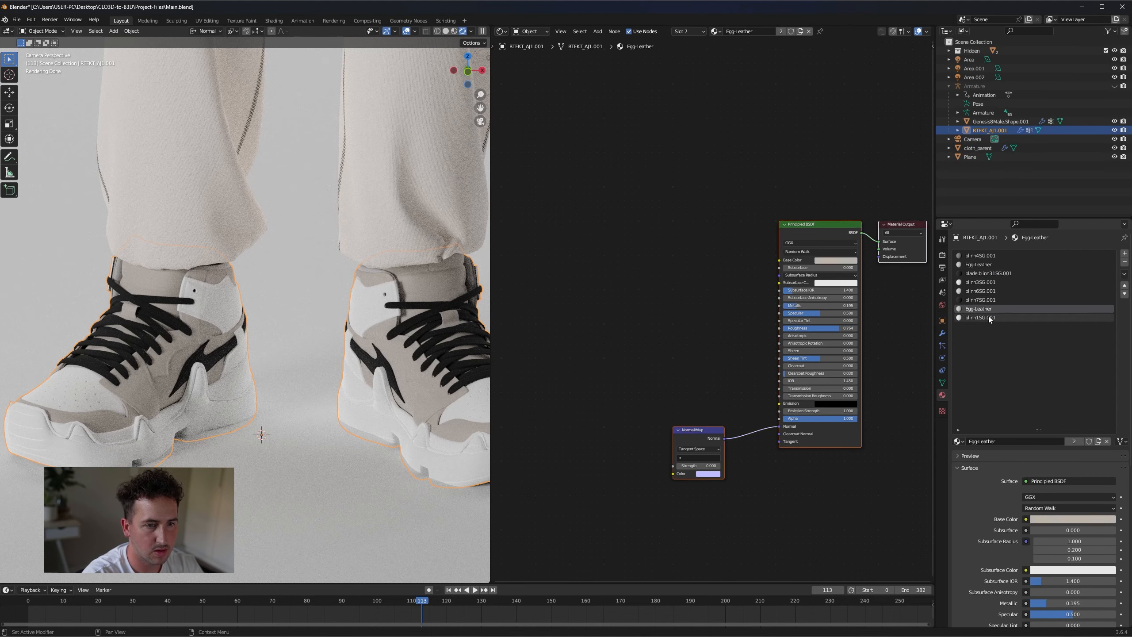
pyautogui.scroll(3, 183, 389)
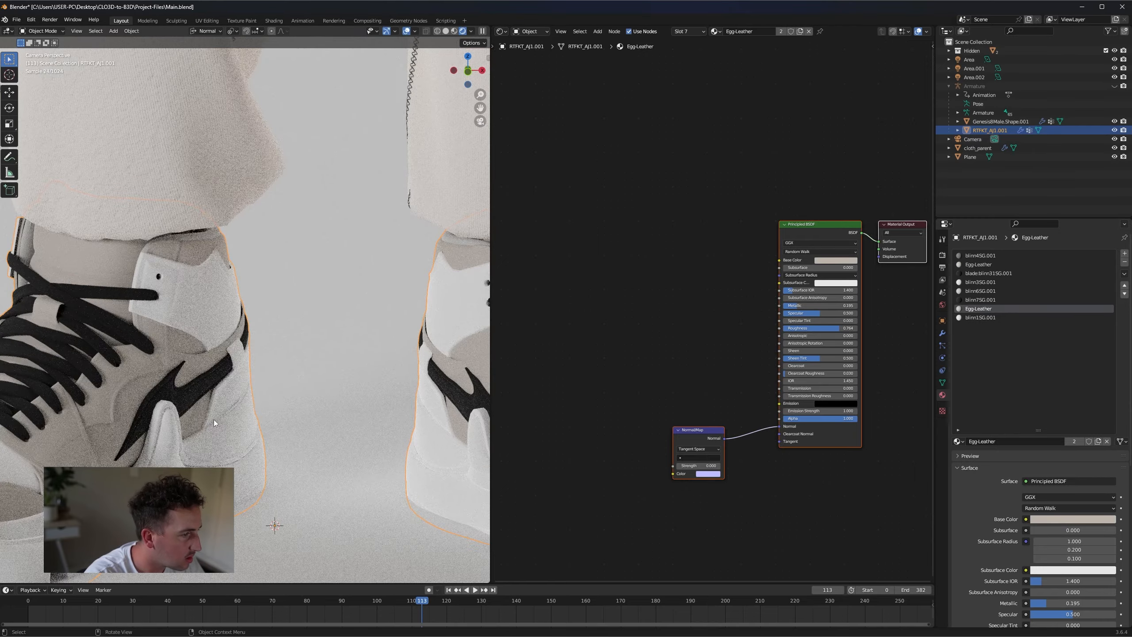
pyautogui.scroll(-10, 201, 415)
pyautogui.keyDown('shift'); pyautogui.moveTo(279, 236); pyautogui.dragTo(244, 357, button='middle'); pyautogui.keyUp('shift')
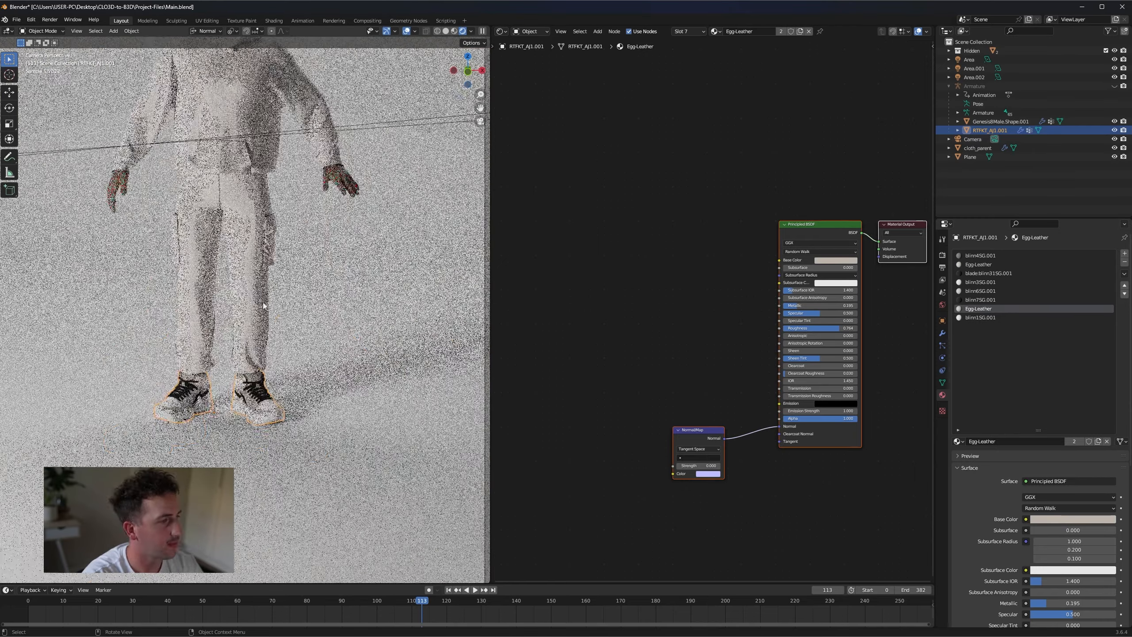
pyautogui.scroll(-3, 261, 289)
pyautogui.scroll(1, 239, 222)
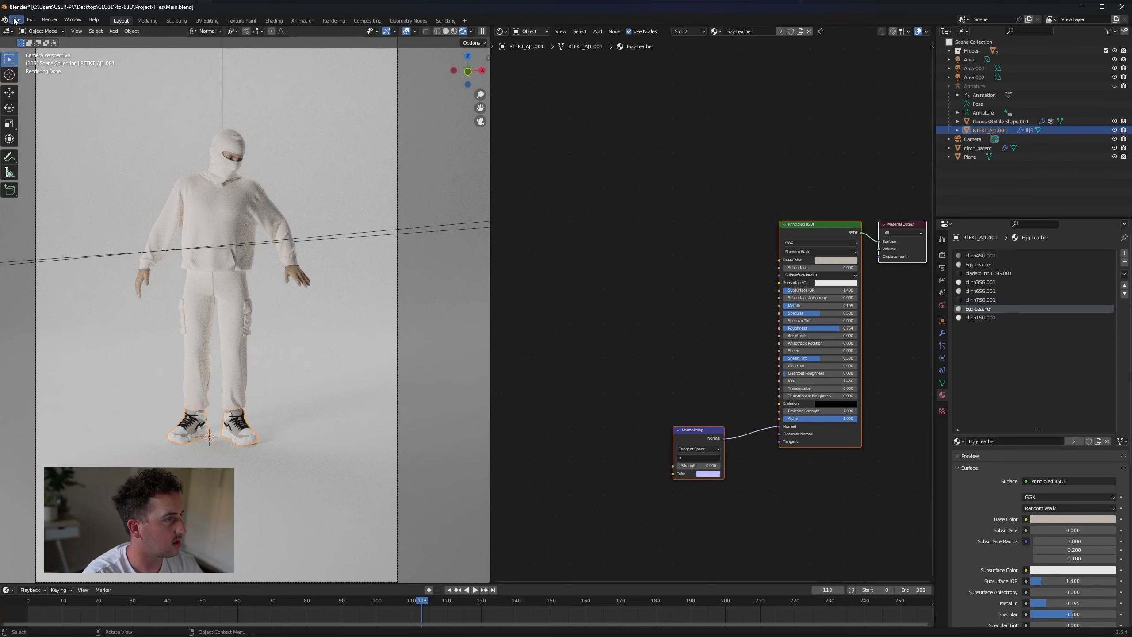
pyautogui.click(16, 19)
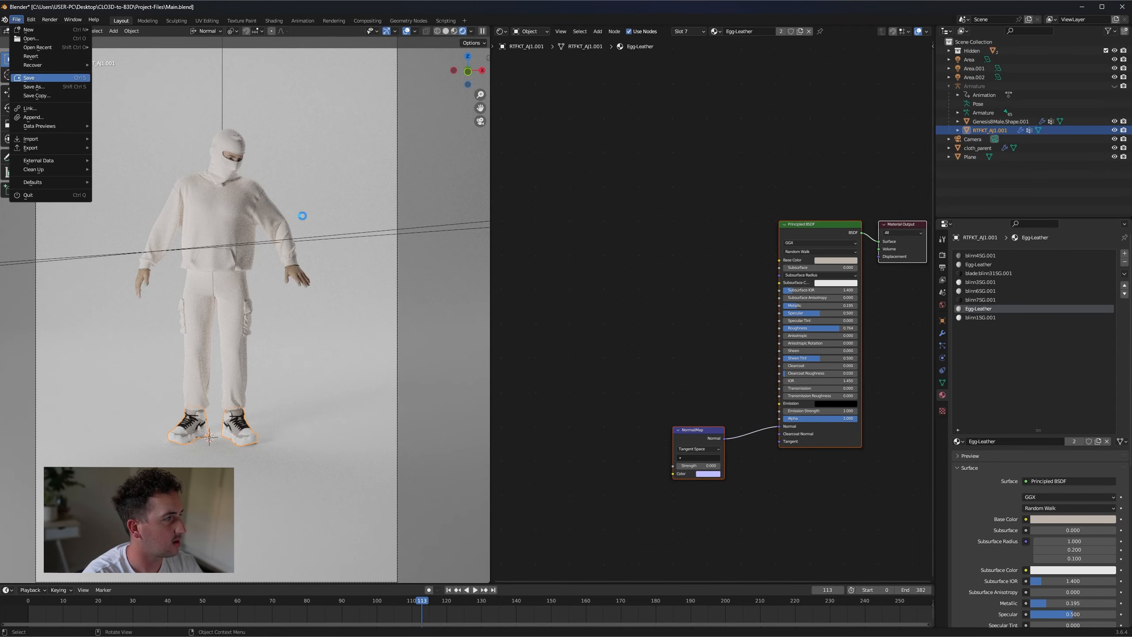
# - Switch to the browser and look through the illucid_studios Instagram page for artwork to put on the garment
pyautogui.moveTo(585, 619)
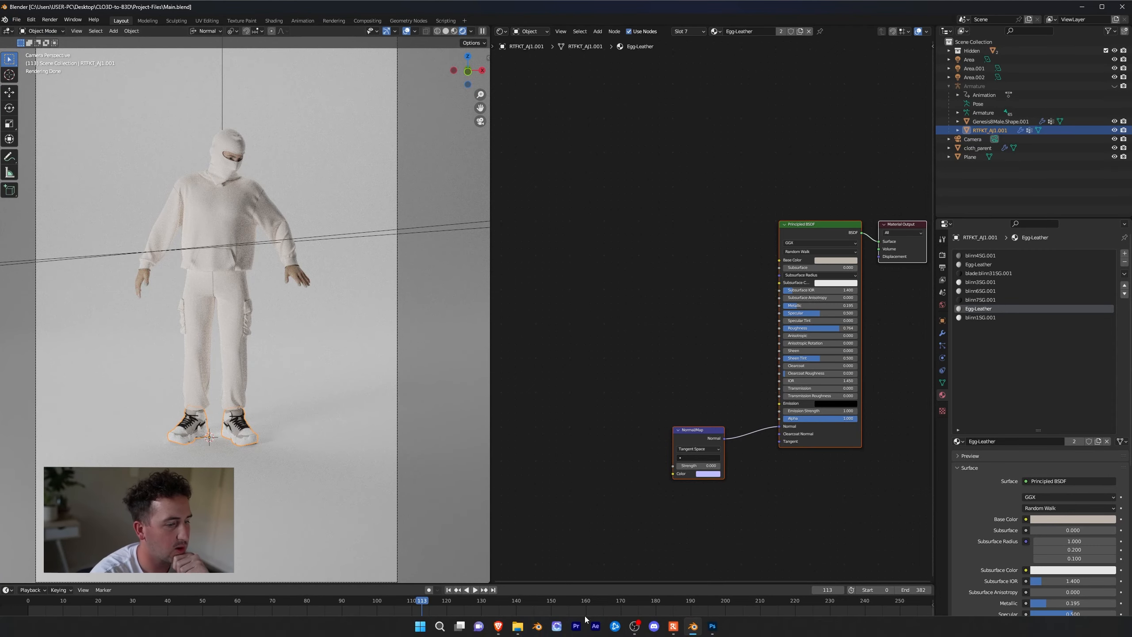
pyautogui.click(713, 627)
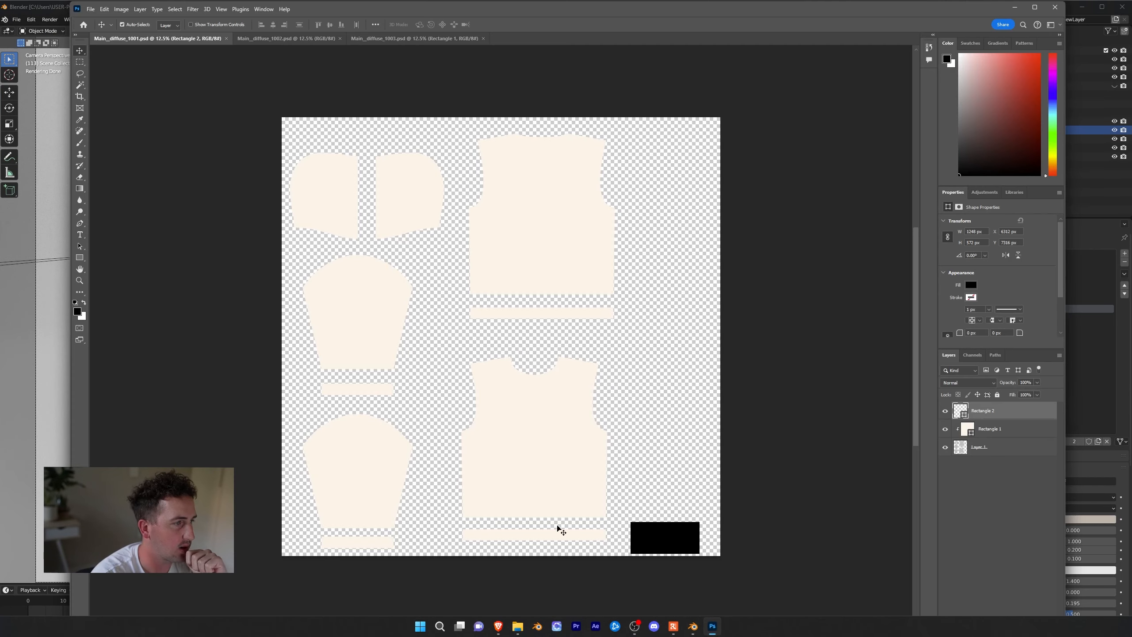
pyautogui.hotkey('alt', 'Tab')
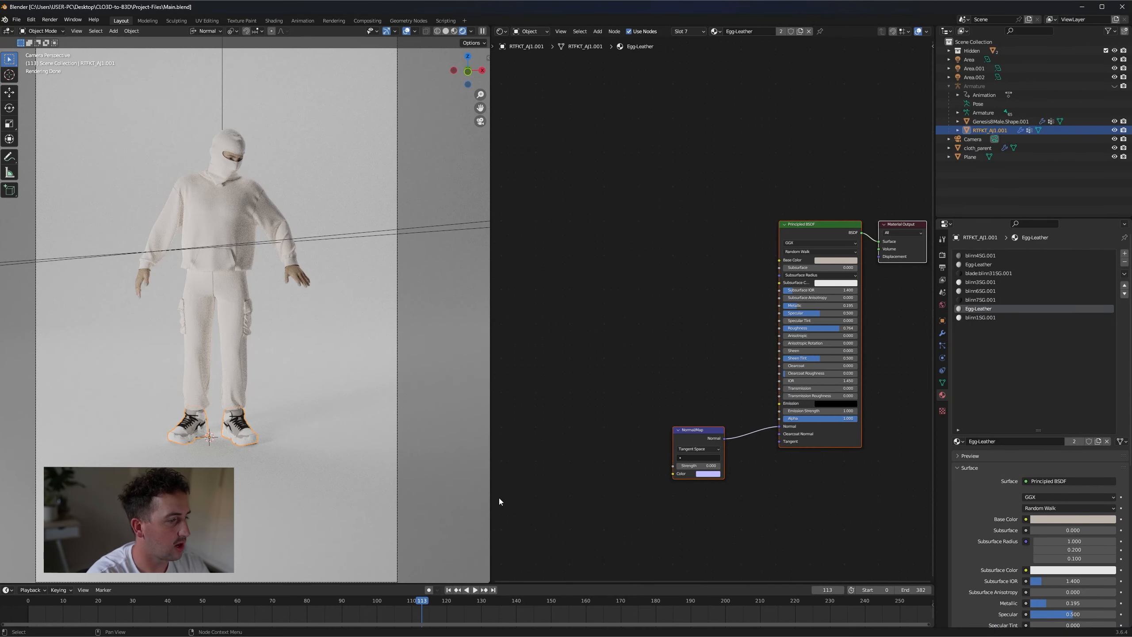
pyautogui.click(503, 631)
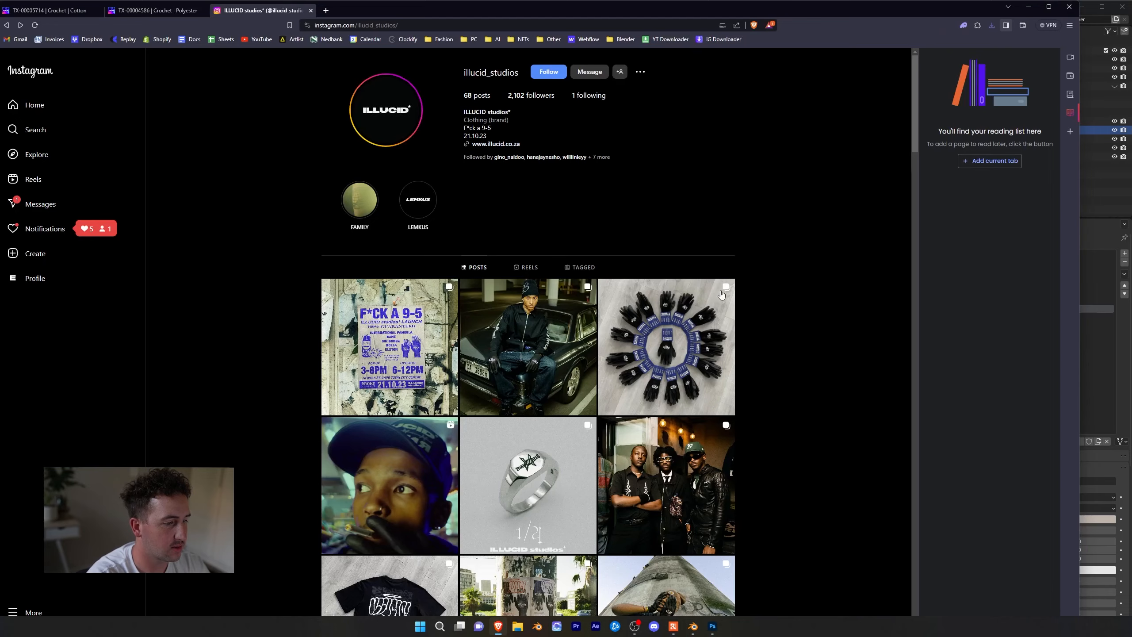
pyautogui.scroll(-4, 810, 360)
pyautogui.scroll(4, 810, 362)
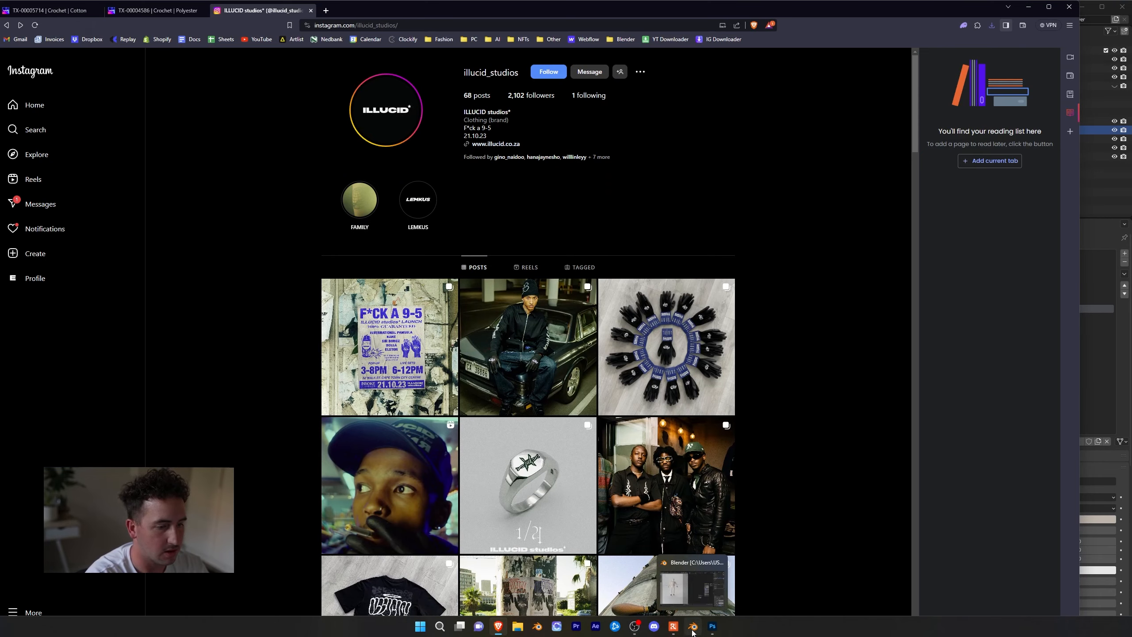
# - In Photoshop, position the blue launch-poster graphic on the deeper-necked body panel of Main_diffuse_1001.psd and save the file
pyautogui.click(713, 627)
pyautogui.moveTo(548, 253); pyautogui.dragTo(508, 449)
pyautogui.click(90, 9)
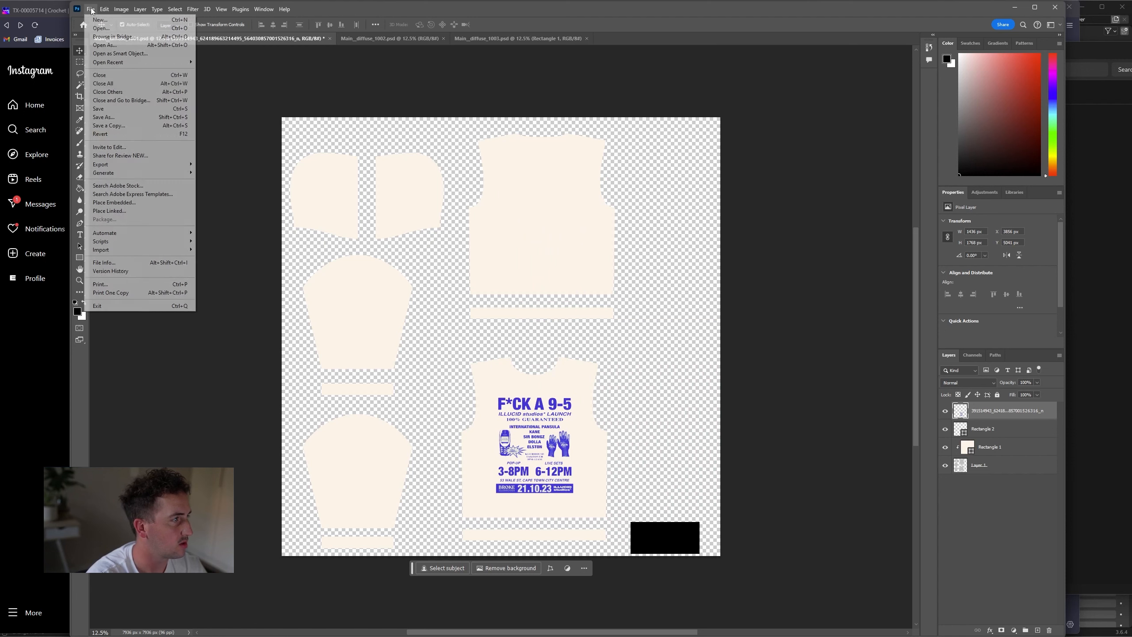
pyautogui.click(116, 108)
# - Move the Illucid logo layers up to the thigh area of the second trouser leg panel in Main_diffuse_1002.psd and save the file
pyautogui.click(396, 39)
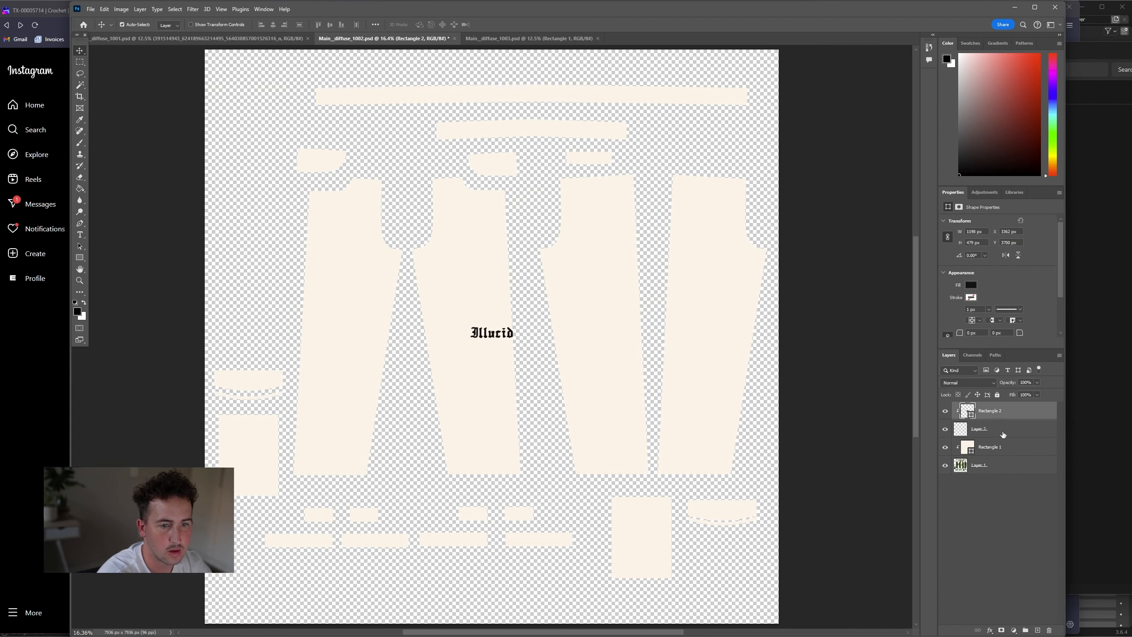
pyautogui.keyDown('shift'); pyautogui.click(1003, 431); pyautogui.keyUp('shift')
pyautogui.hotkey('ctrl', 't')
pyautogui.moveTo(491, 331); pyautogui.dragTo(474, 236)
pyautogui.press('Return')
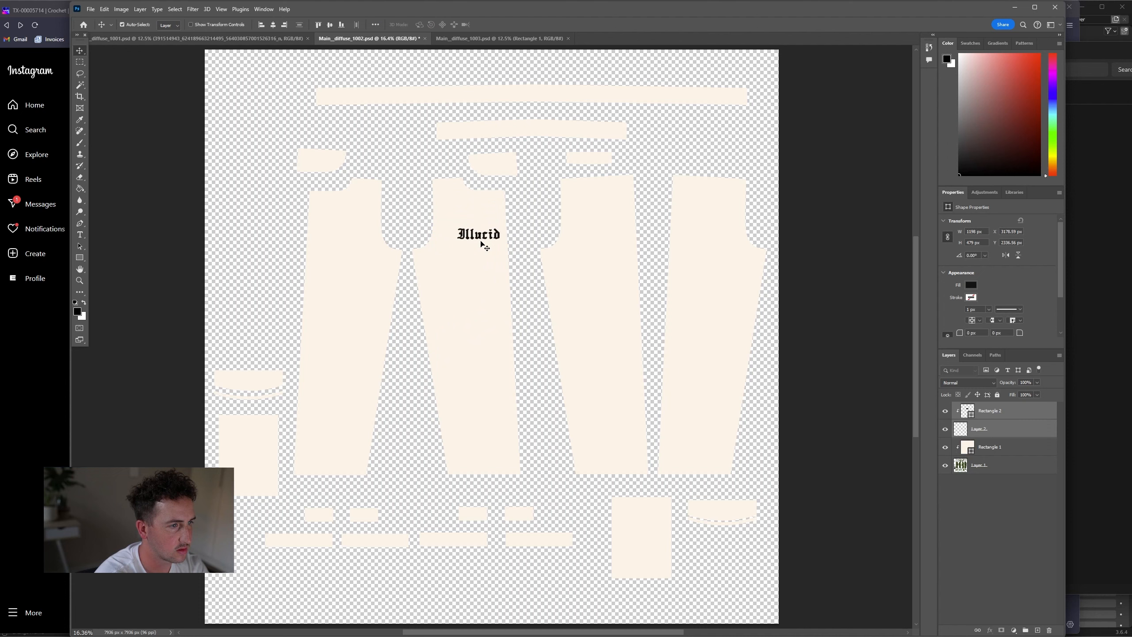
pyautogui.click(90, 9)
pyautogui.click(107, 109)
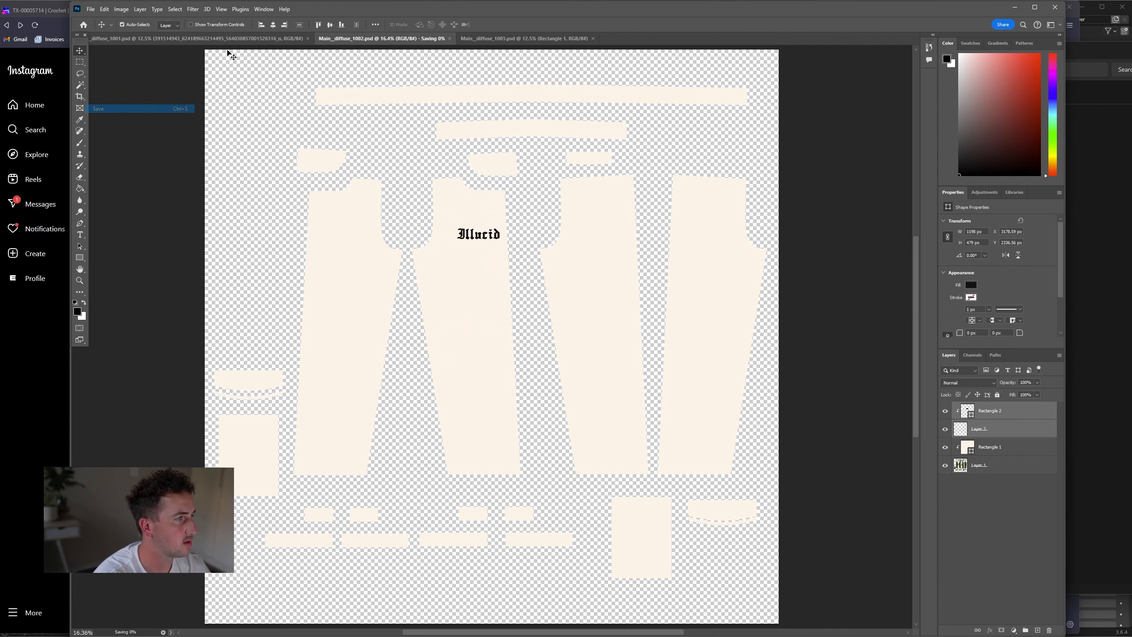
pyautogui.click(499, 40)
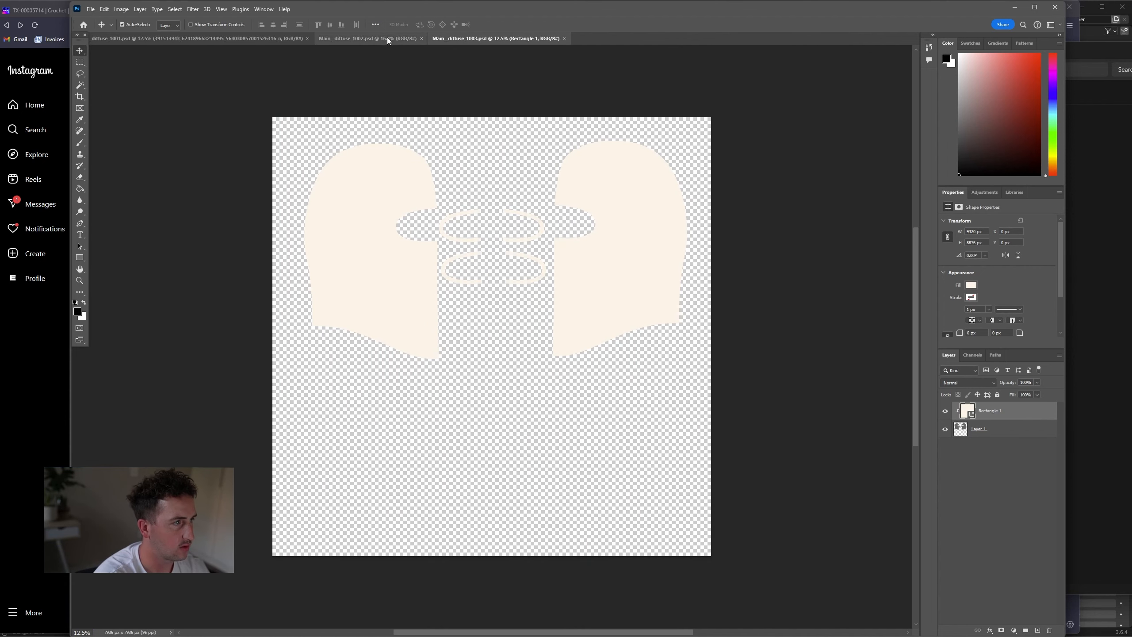
pyautogui.hotkey('ctrl', 'v')
pyautogui.hotkey('ctrl', 'z')
# - Copy the Illucid logo layers into Main_diffuse_1003.psd, enlarge them on the forehead of the first balaclava panel, and save the file
pyautogui.click(356, 38)
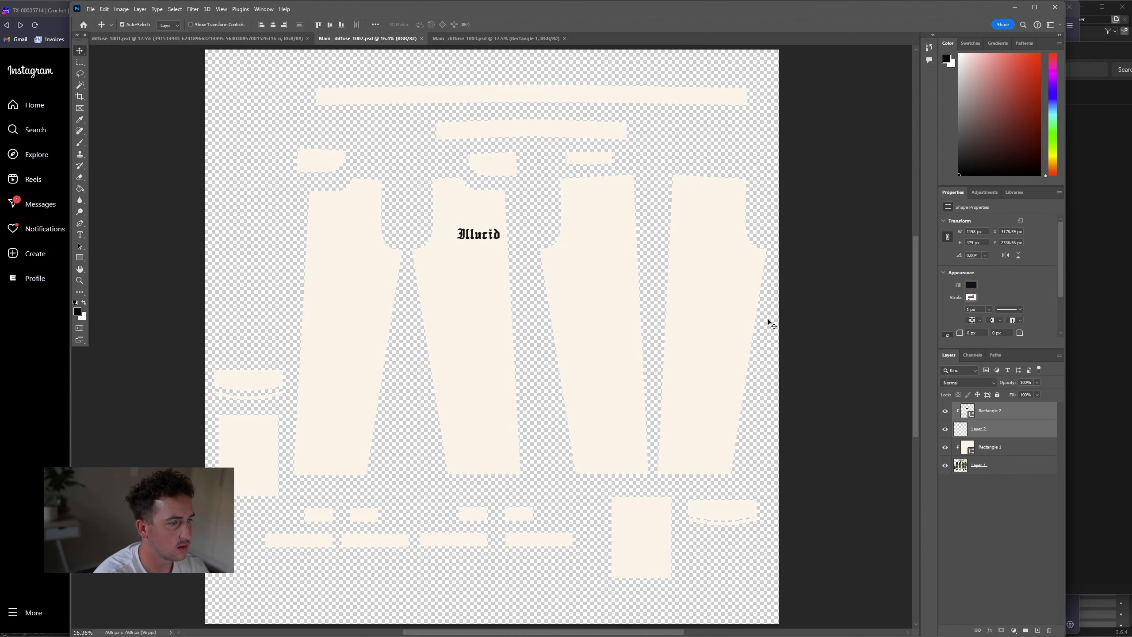
pyautogui.click(499, 38)
pyautogui.hotkey('ctrl', 'v')
pyautogui.hotkey('ctrl', 't')
pyautogui.moveTo(384, 277); pyautogui.dragTo(453, 151)
pyautogui.hotkey('ctrl', 'z')
pyautogui.moveTo(400, 177); pyautogui.dragTo(404, 175)
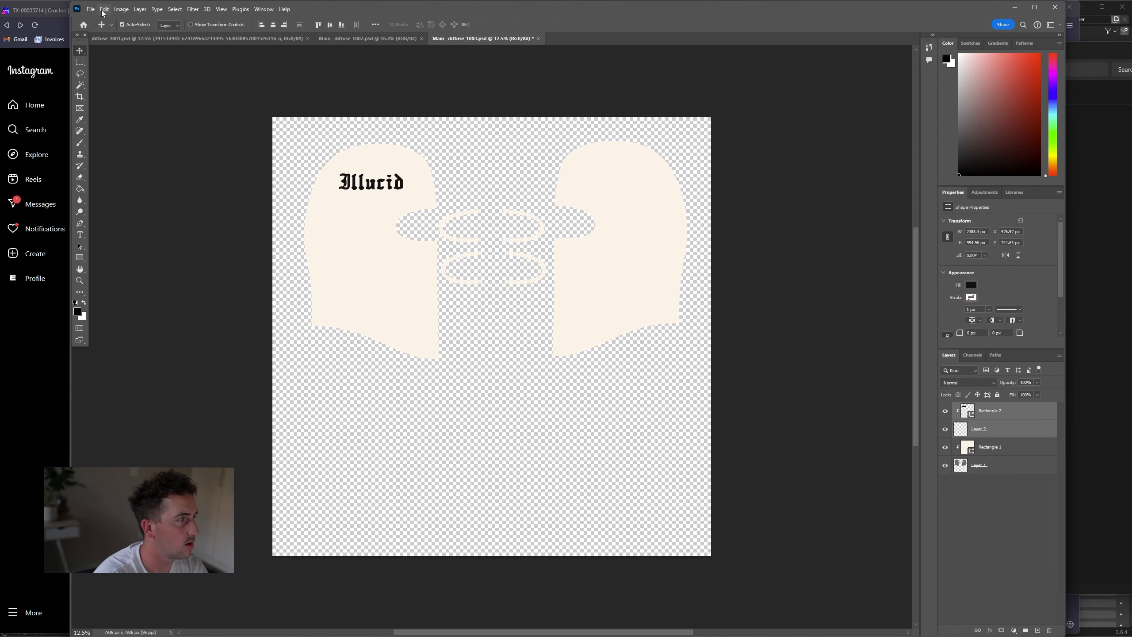
pyautogui.click(91, 8)
pyautogui.click(129, 109)
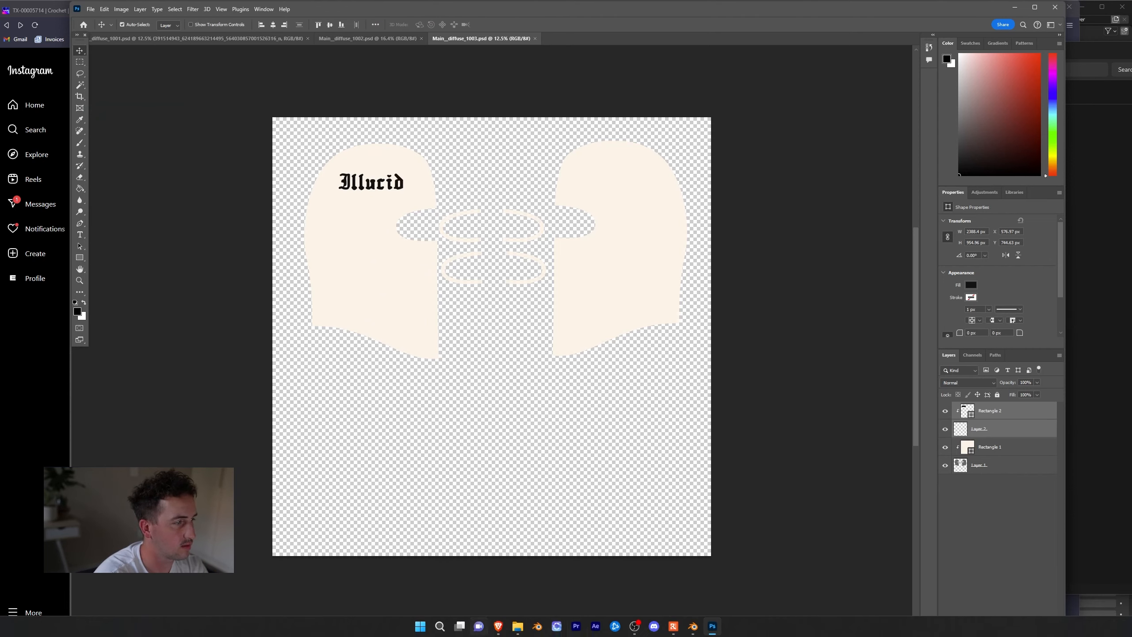
# - Switch to Blender and check the Illucid graphics on the rendered outfit
pyautogui.click(690, 628)
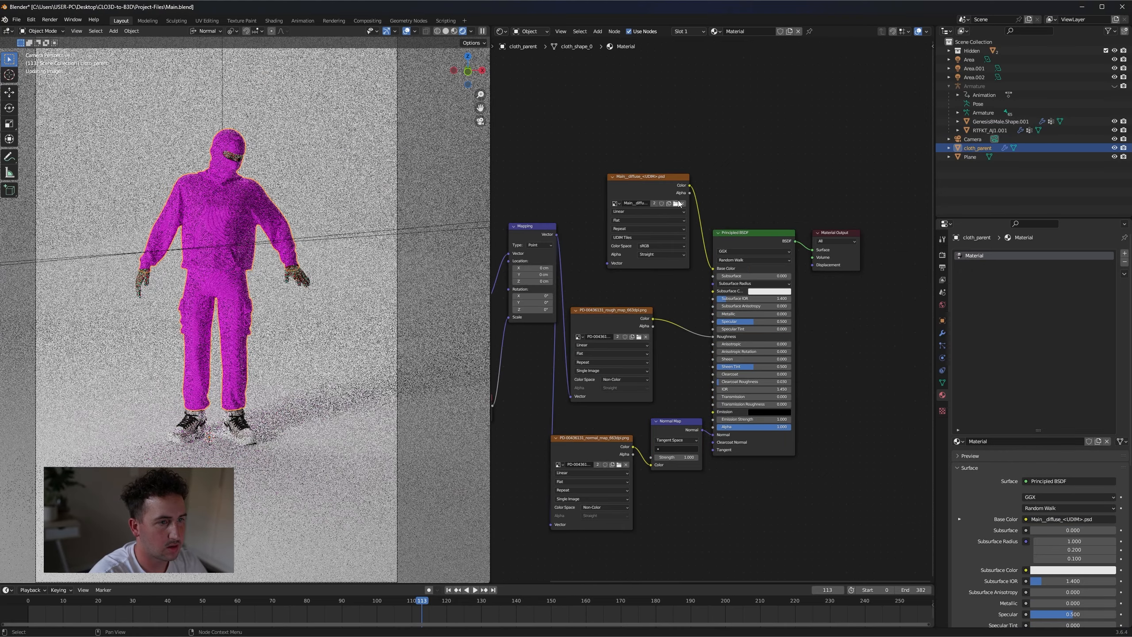
pyautogui.click(675, 202)
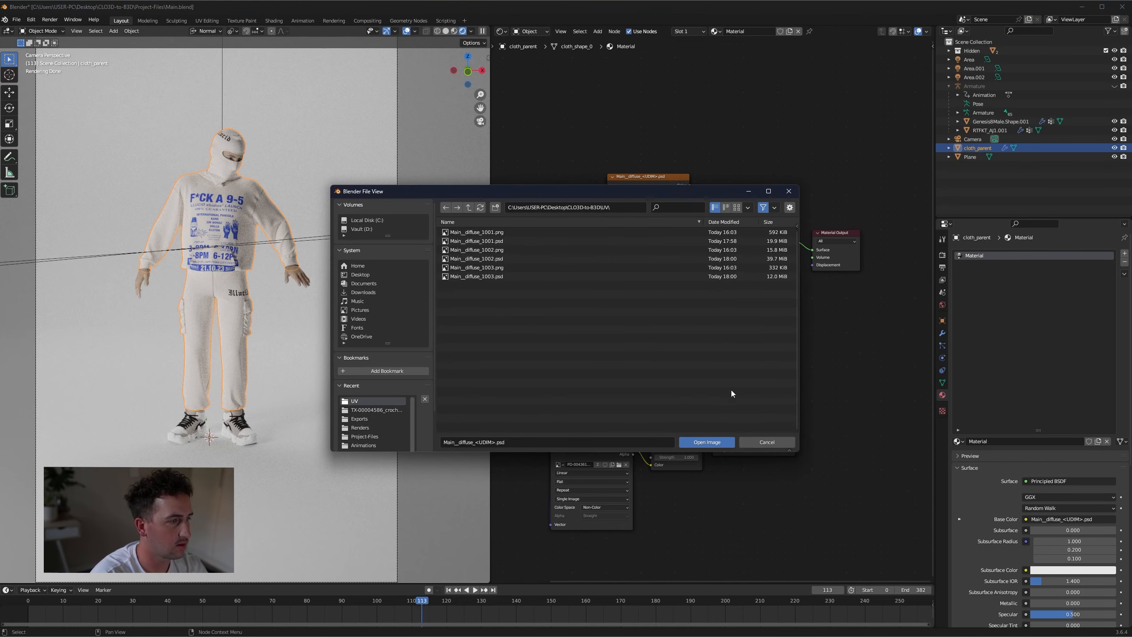
pyautogui.click(768, 442)
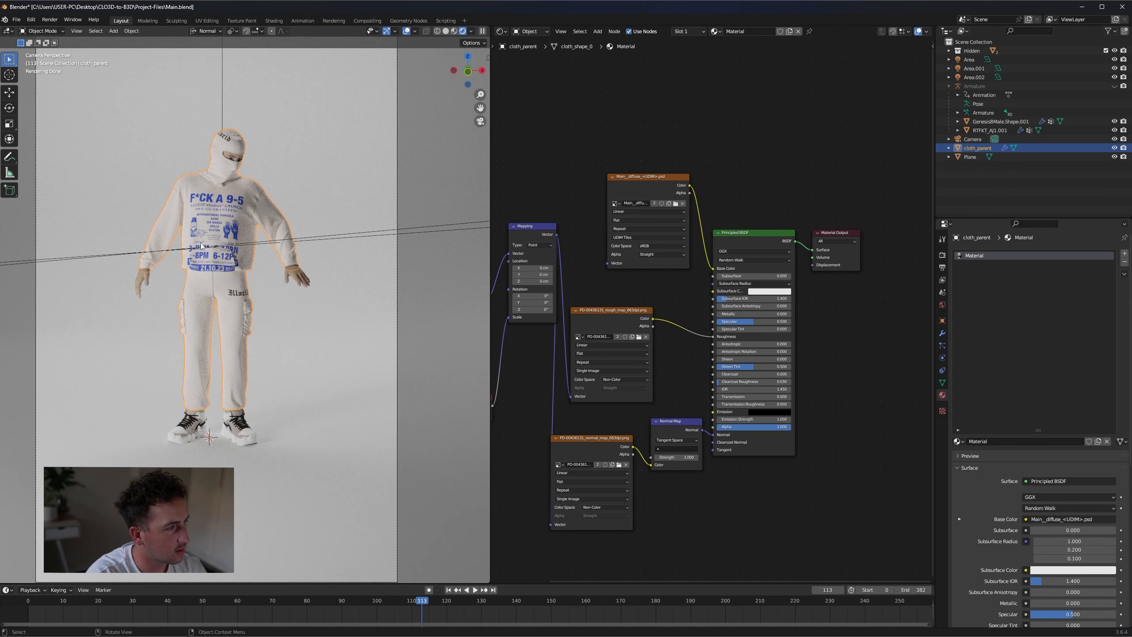
# - In Photoshop, shrink the blue launch-poster graphic on the deeper-necked body panel of Main_diffuse_1001.psd to about 998 × 1229 px
pyautogui.moveTo(675, 627)
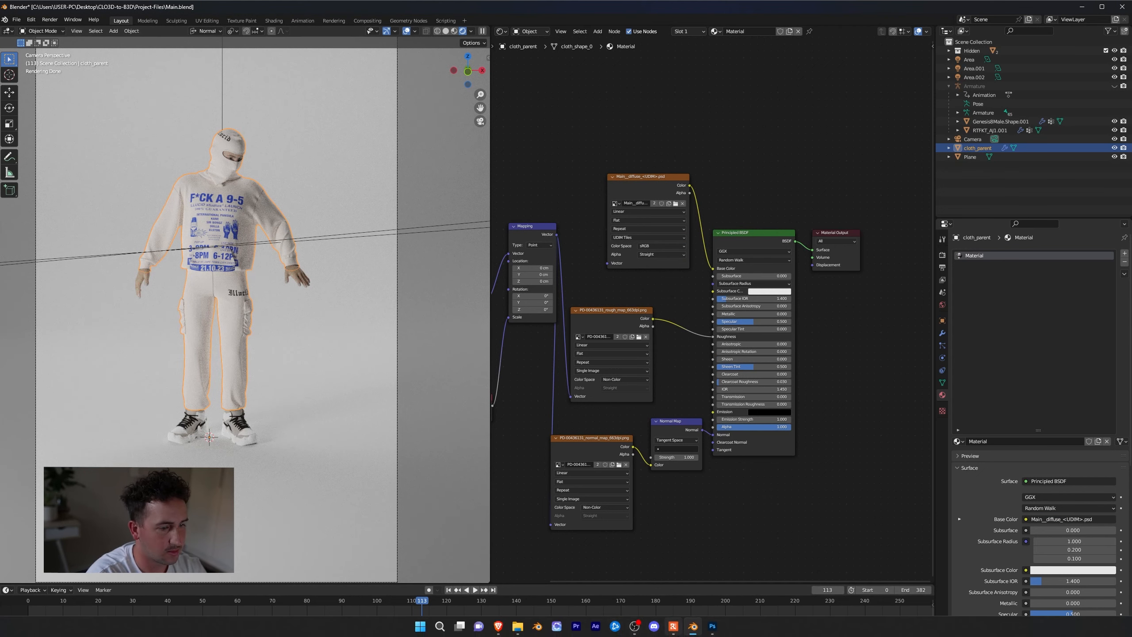
pyautogui.click(711, 628)
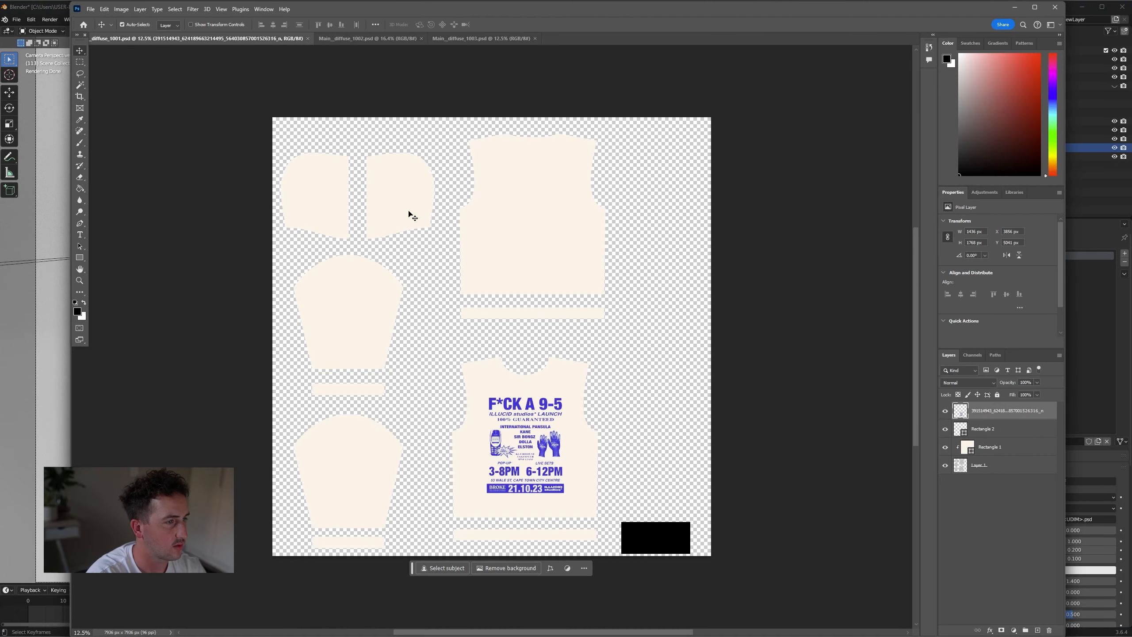
pyautogui.hotkey('ctrl', 't')
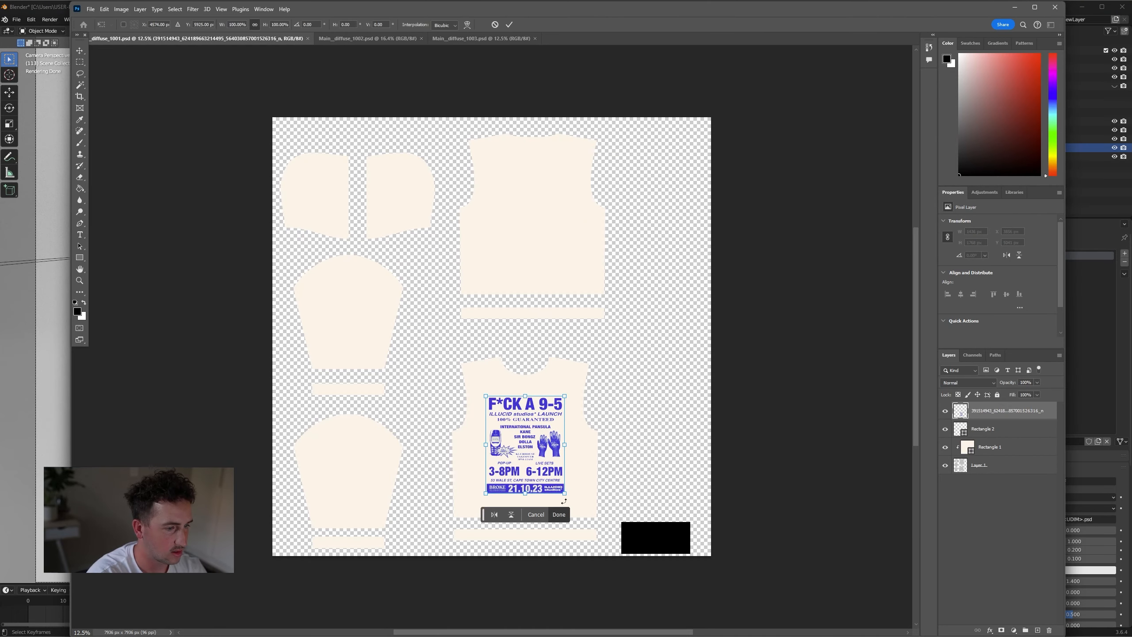
pyautogui.press('Return')
pyautogui.click(371, 40)
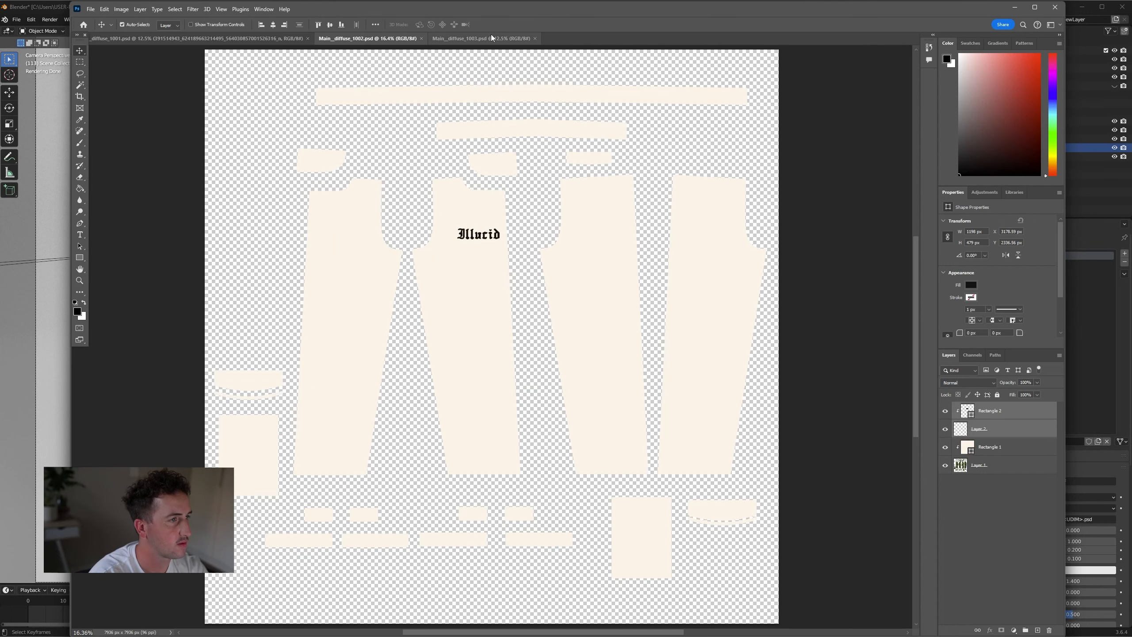
pyautogui.click(196, 38)
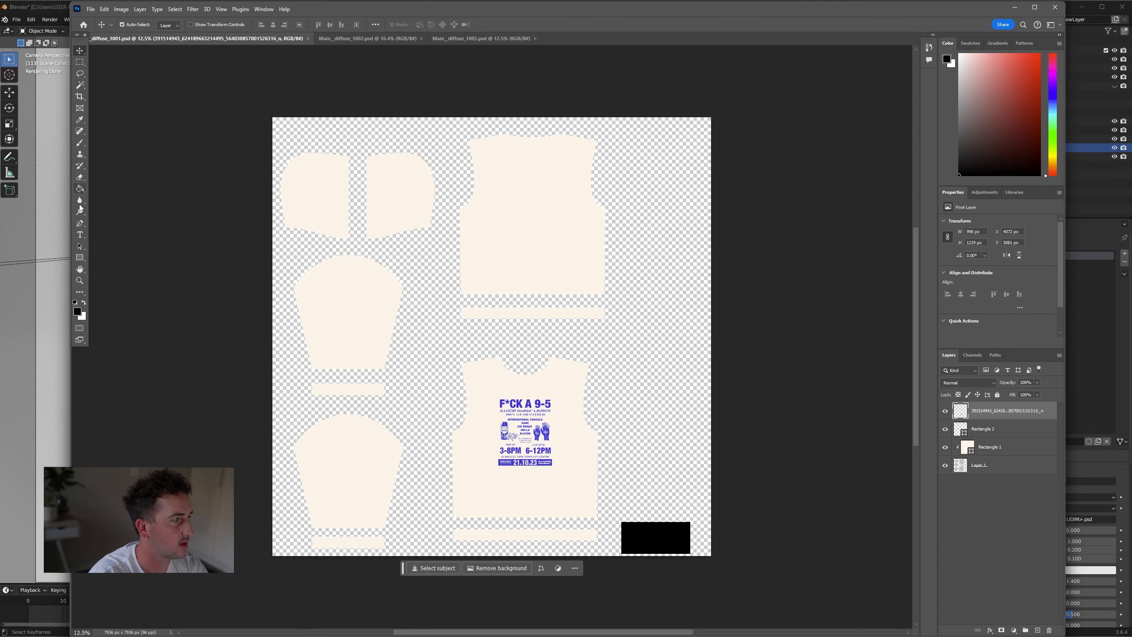
# - Sample the poster's blue in Main_diffuse_1001.psd and apply it as the fill of the balaclava's Rectangle 1 in Main_diffuse_1003.psd
pyautogui.click(80, 121)
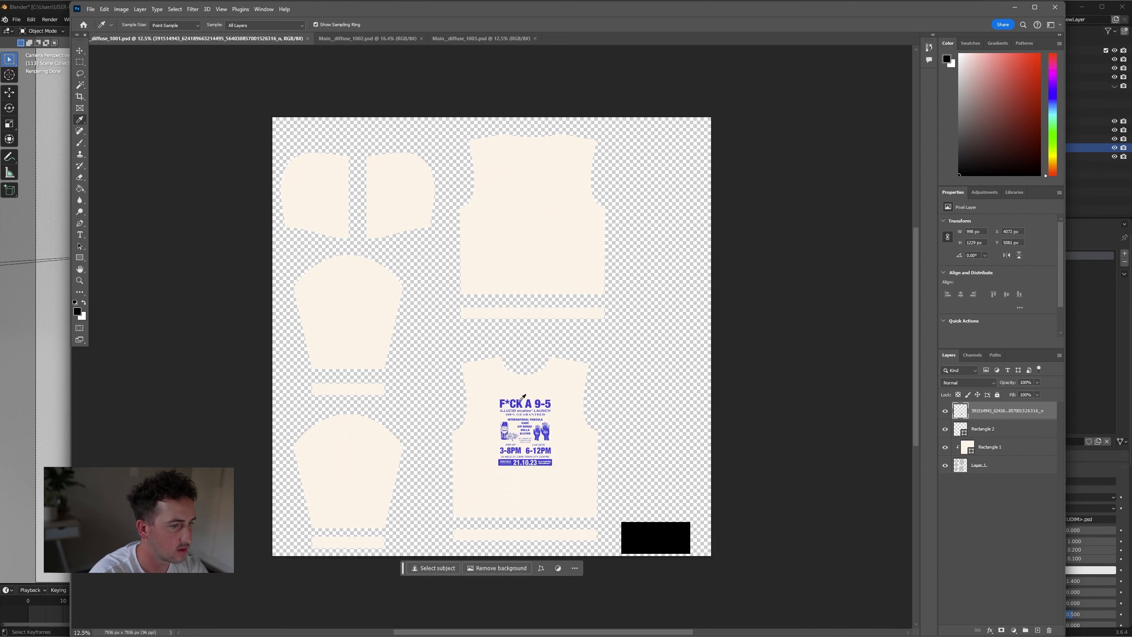
pyautogui.click(523, 396)
pyautogui.click(508, 39)
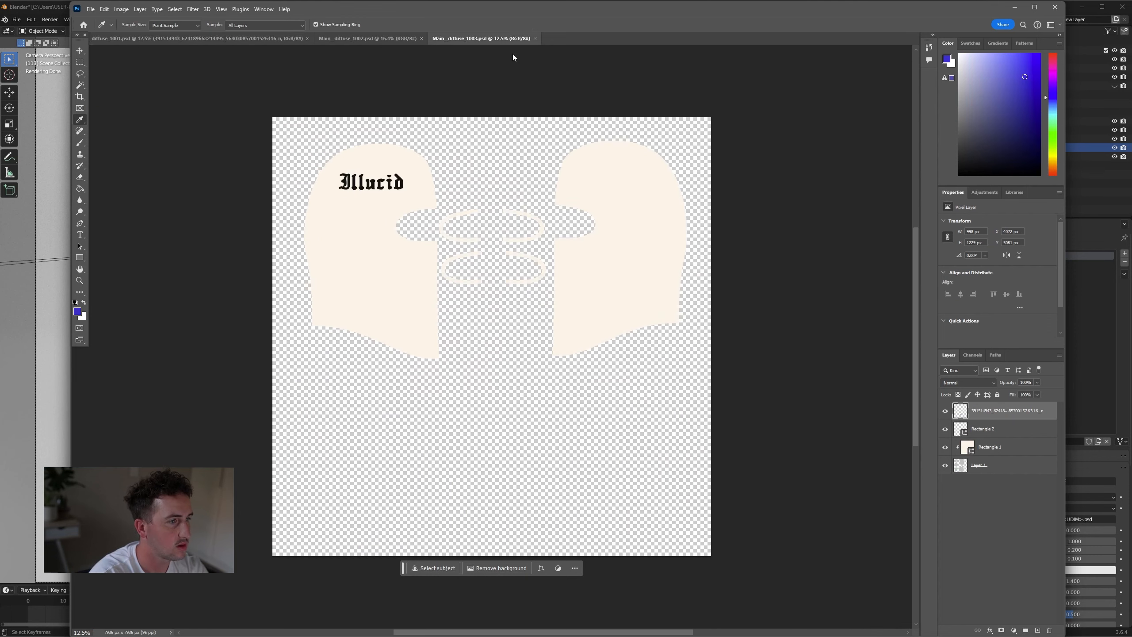
pyautogui.doubleClick(966, 447)
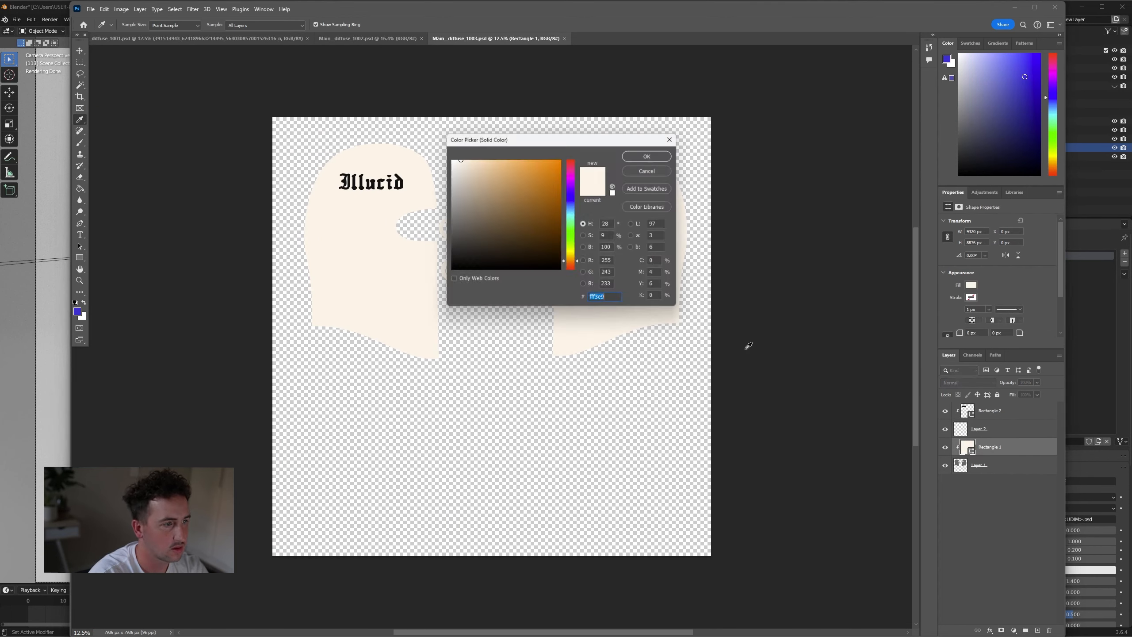
pyautogui.write('364fe2')
pyautogui.click(652, 156)
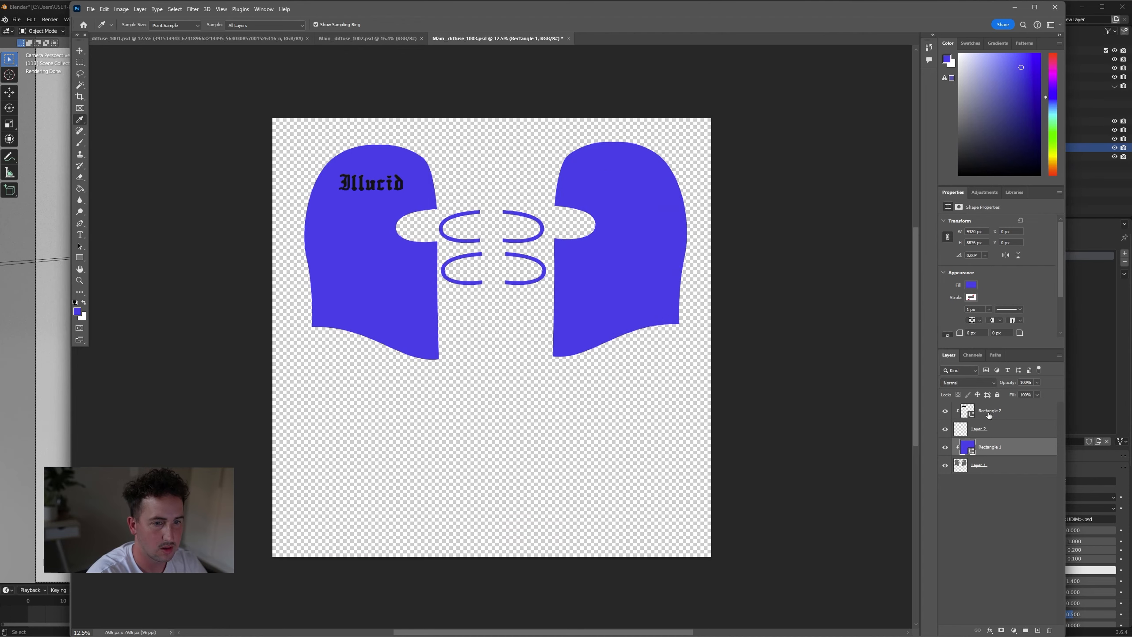
# - Delete the black Rectangle 2 overlay above the Illucid logo in Main_diffuse_1003.psd and save the file
pyautogui.click(988, 415)
pyautogui.press('Delete')
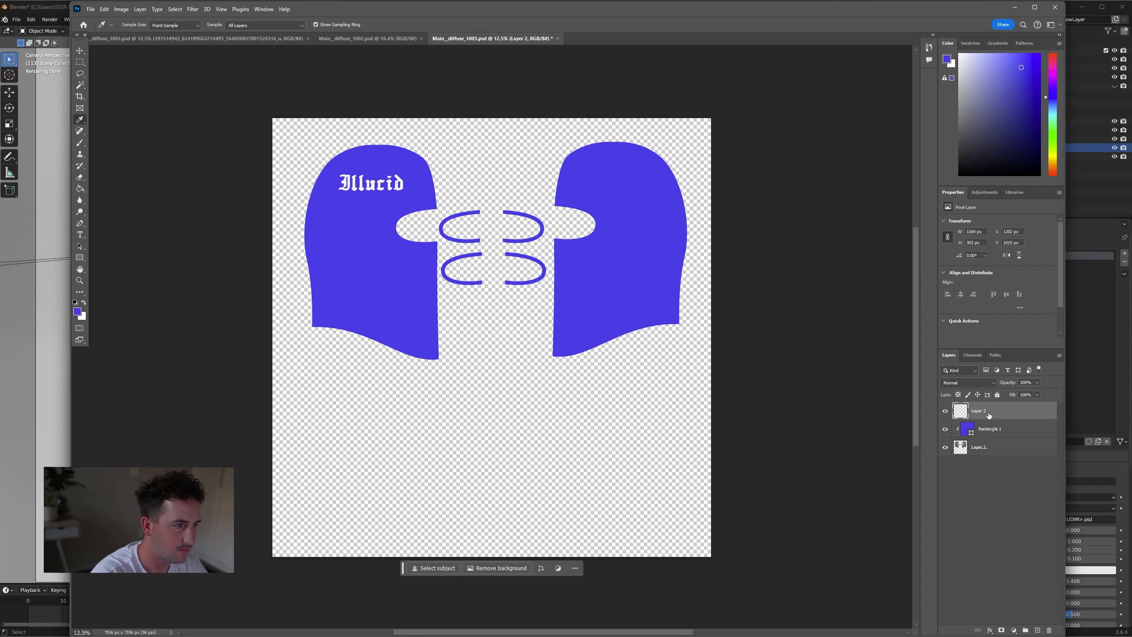
pyautogui.click(90, 9)
pyautogui.click(125, 110)
# - In Blender, reload Main_diffuse_1001.psd in the diffuse image node, refresh the rendered viewport, and inspect the hoodie print up close
pyautogui.click(63, 16)
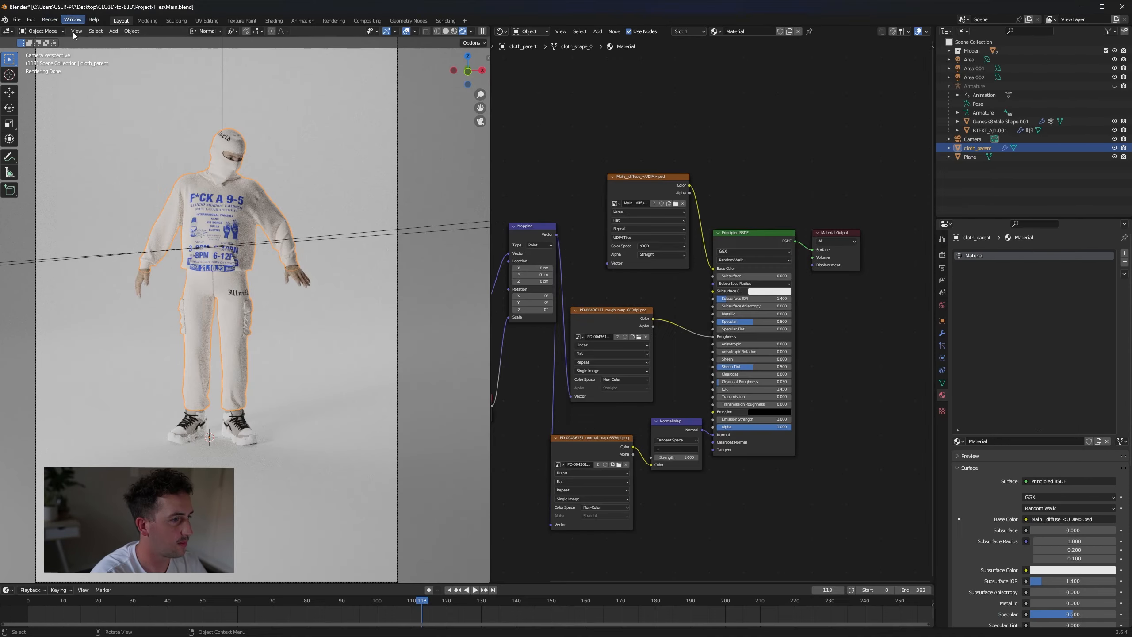
pyautogui.click(676, 203)
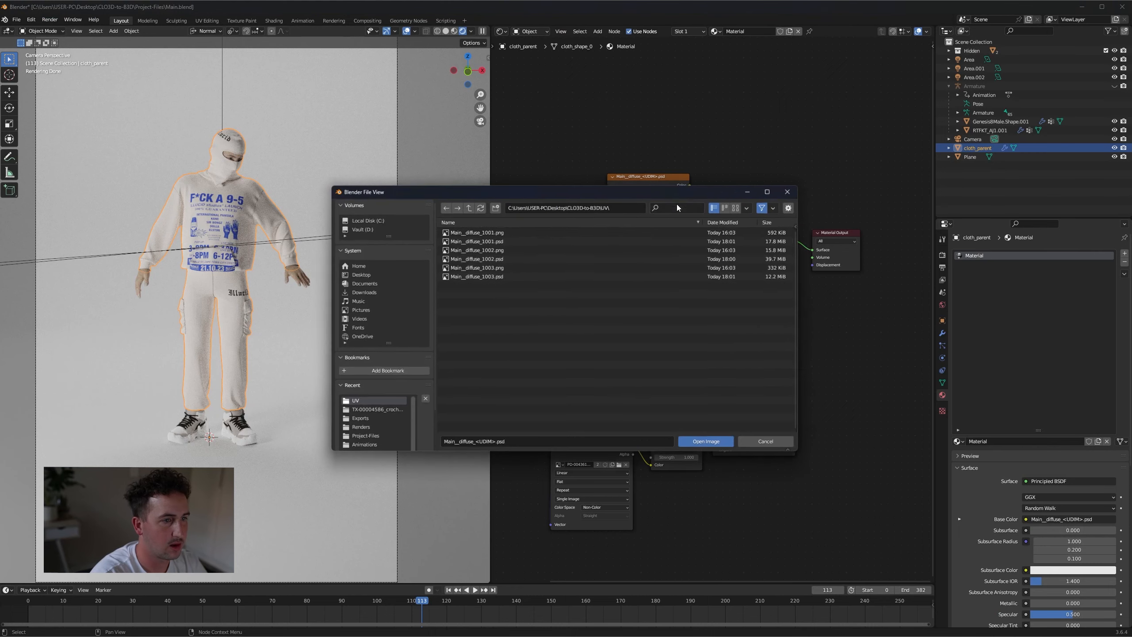
pyautogui.click(526, 241)
pyautogui.click(690, 441)
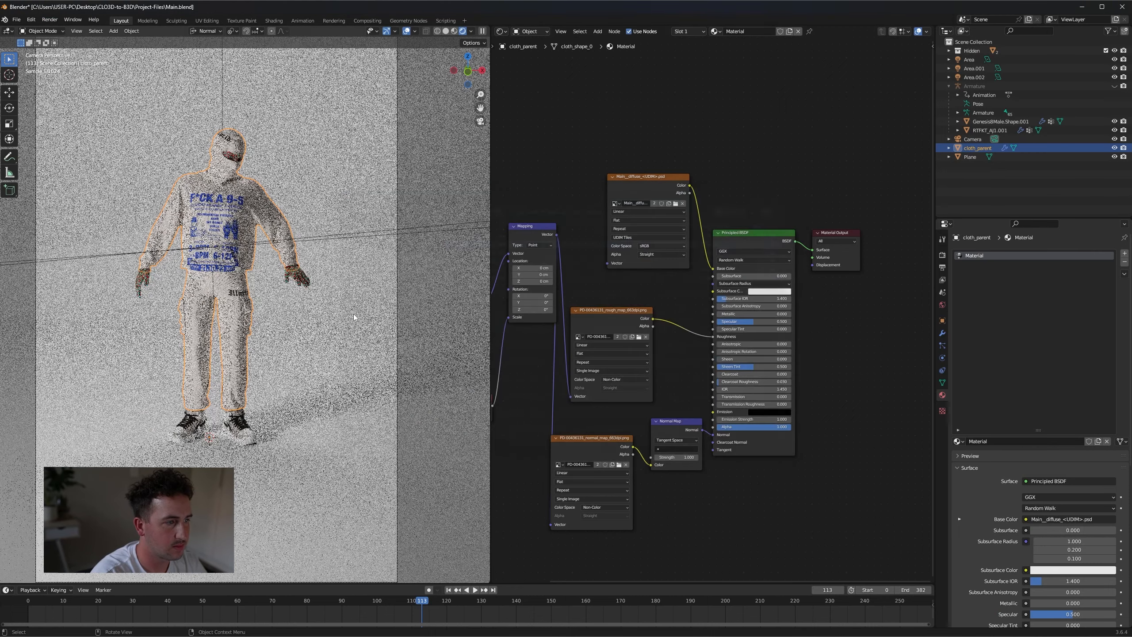
pyautogui.click(455, 32)
pyautogui.click(473, 31)
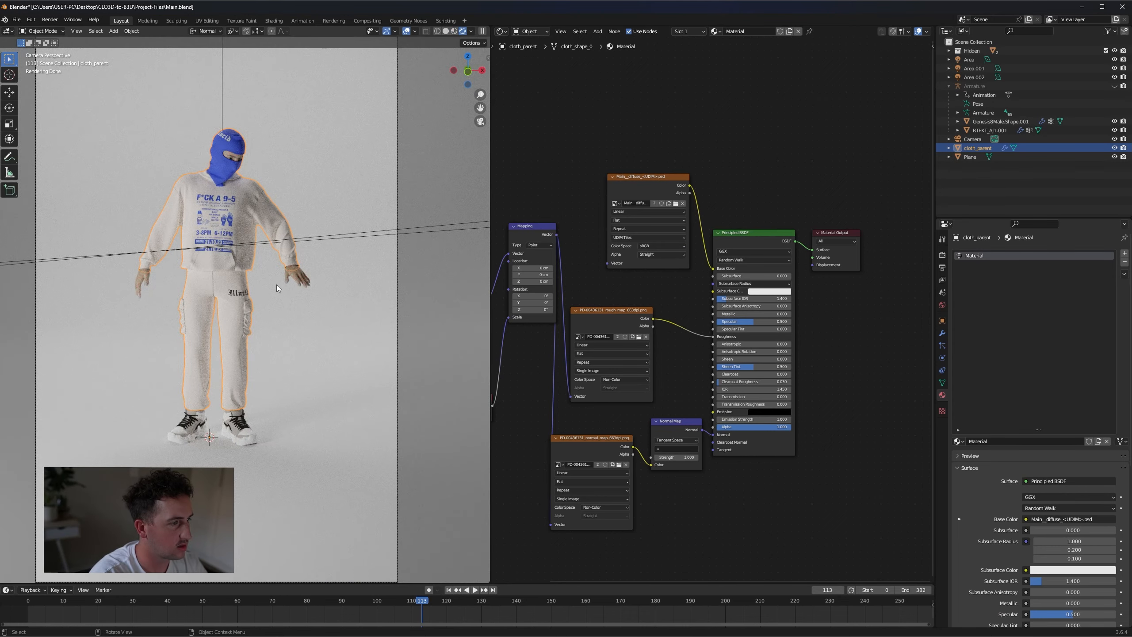
pyautogui.scroll(3, 237, 277)
pyautogui.scroll(-2, 268, 281)
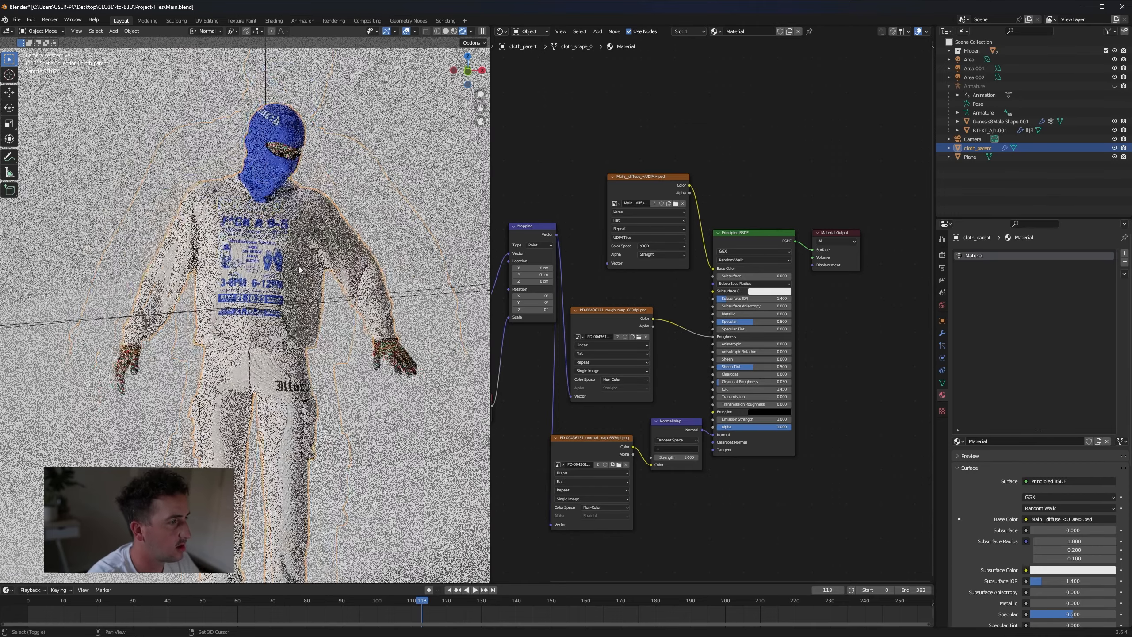
pyautogui.scroll(5, 304, 292)
pyautogui.scroll(2, 312, 294)
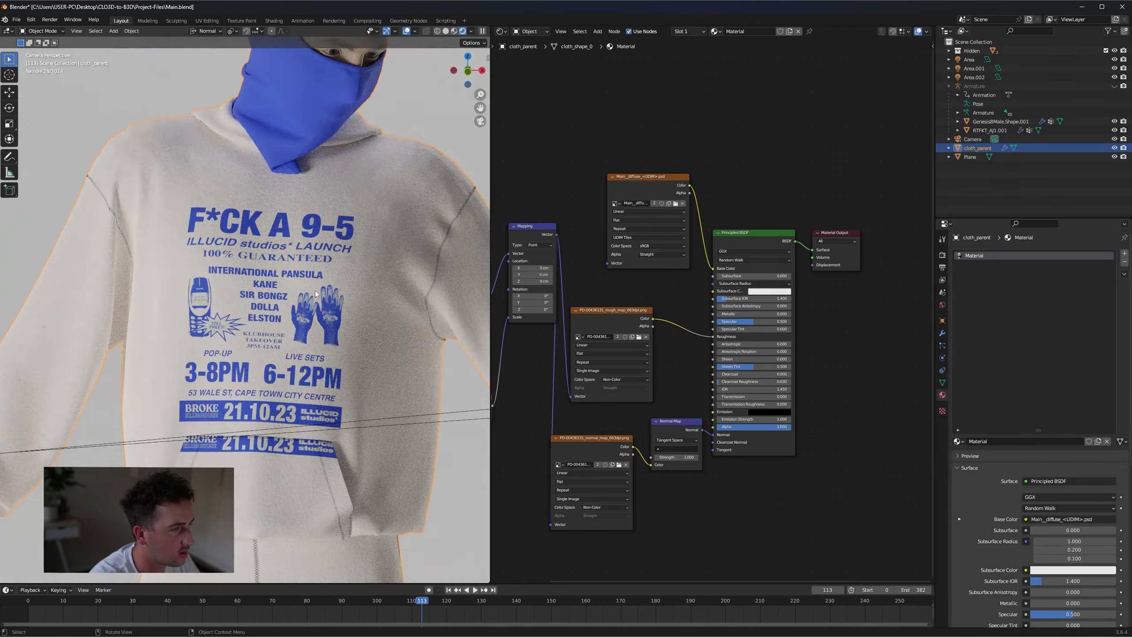
# - Back in Photoshop, move the poster graphic slightly up the body panel of Main_diffuse_1001.psd and save the file
pyautogui.moveTo(580, 631)
pyautogui.click(712, 626)
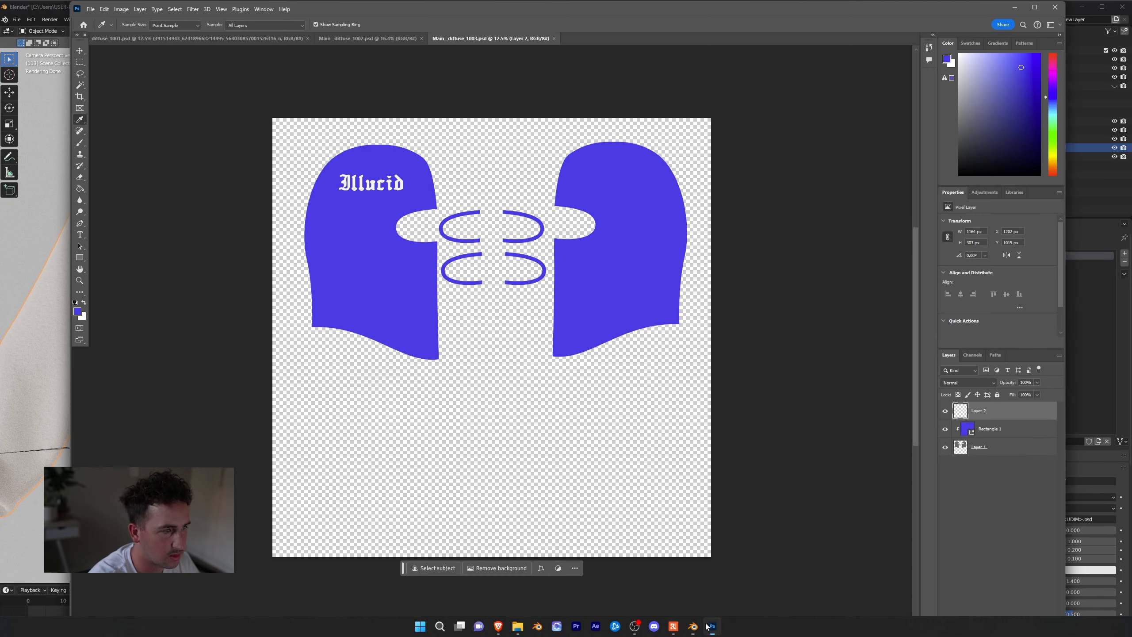
pyautogui.hotkey('ctrl', 'Tab')
pyautogui.moveTo(550, 437); pyautogui.dragTo(550, 429)
pyautogui.click(91, 9)
pyautogui.click(107, 106)
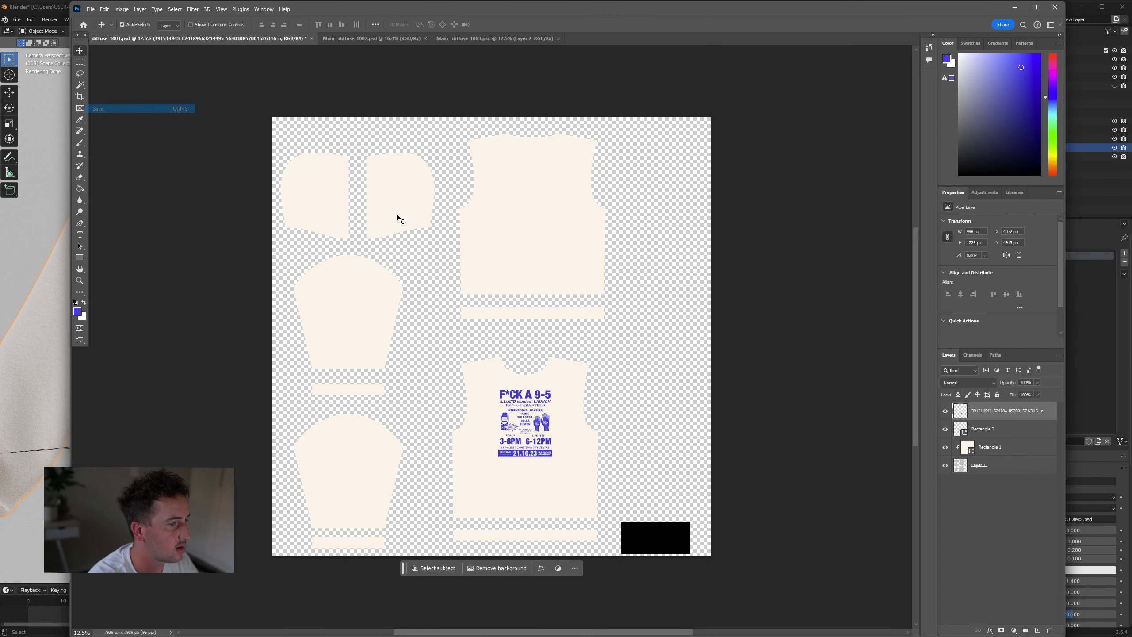
# - Select the phone and starburst artwork within the poster graphic and copy it to a new layer
pyautogui.click(80, 74)
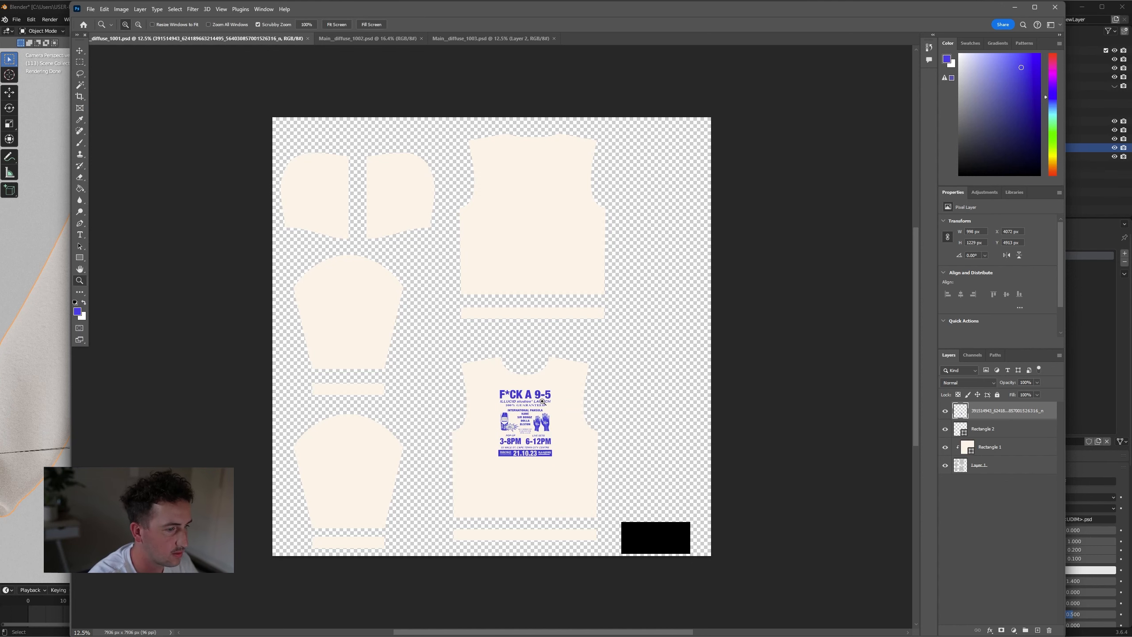
pyautogui.keyDown('alt'); pyautogui.scroll(4, 530, 429); pyautogui.keyUp('alt')
pyautogui.moveTo(400, 440)
pyautogui.mouseDown()
pyautogui.moveTo(468, 446)
pyautogui.moveTo(441, 362)
pyautogui.mouseUp()
pyautogui.hotkey('ctrl', '0')
pyautogui.hotkey('ctrl', 'j')
# - Enlarge the copied phone artwork on the lower sleeve panel and save Main_diffuse_1001.psd
pyautogui.hotkey('ctrl', 't')
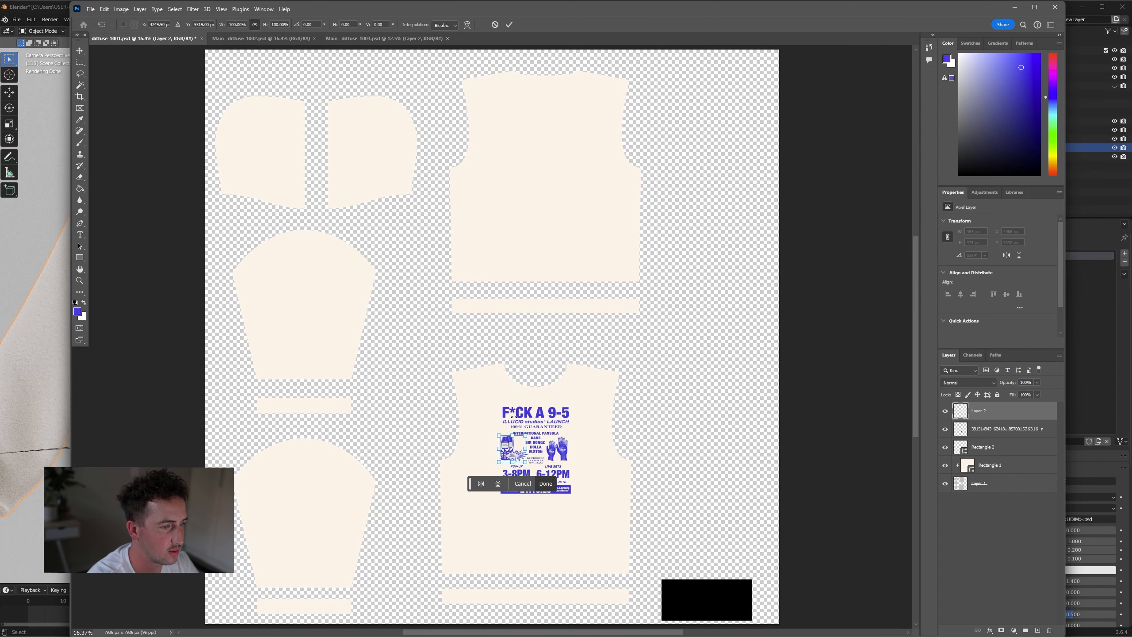
pyautogui.moveTo(512, 446); pyautogui.dragTo(327, 532)
pyautogui.press('Return')
pyautogui.click(91, 9)
pyautogui.click(102, 109)
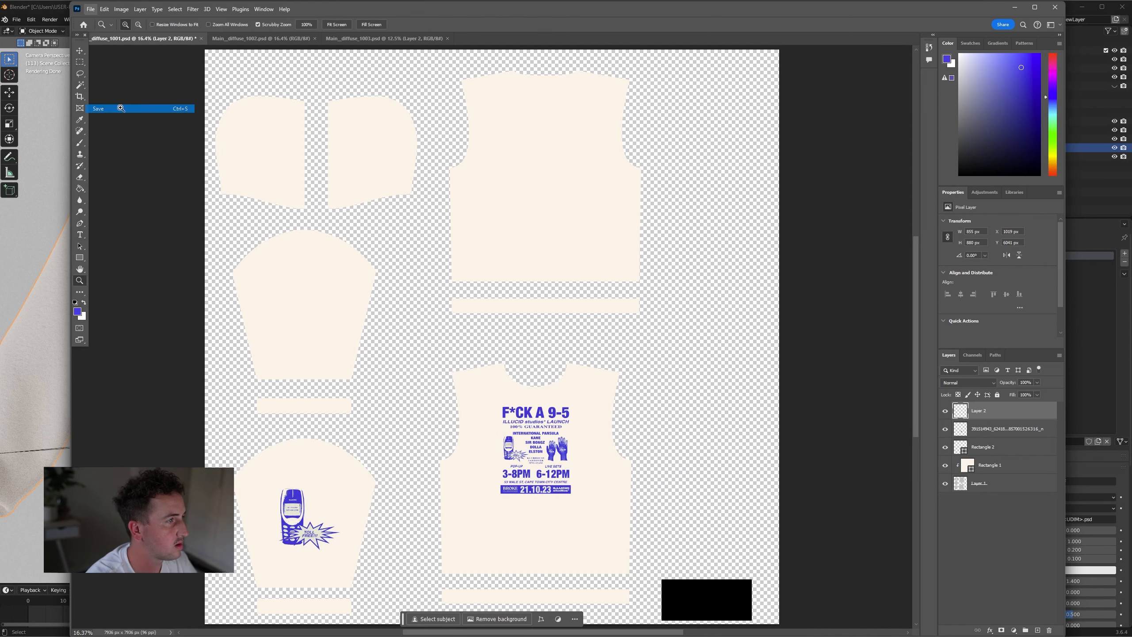
# - Copy the balaclava's blue fill value from Main_diffuse_1003.psd and apply it to the Illucid logo's Rectangle 2 in Main_diffuse_1002.psd
pyautogui.click(386, 39)
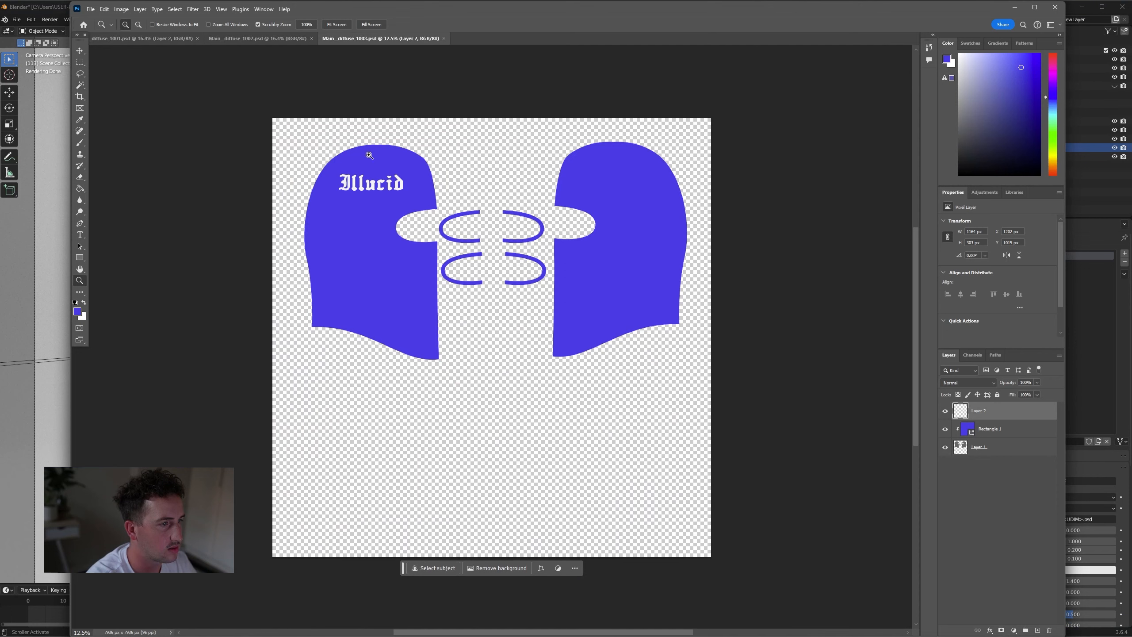
pyautogui.doubleClick(966, 433)
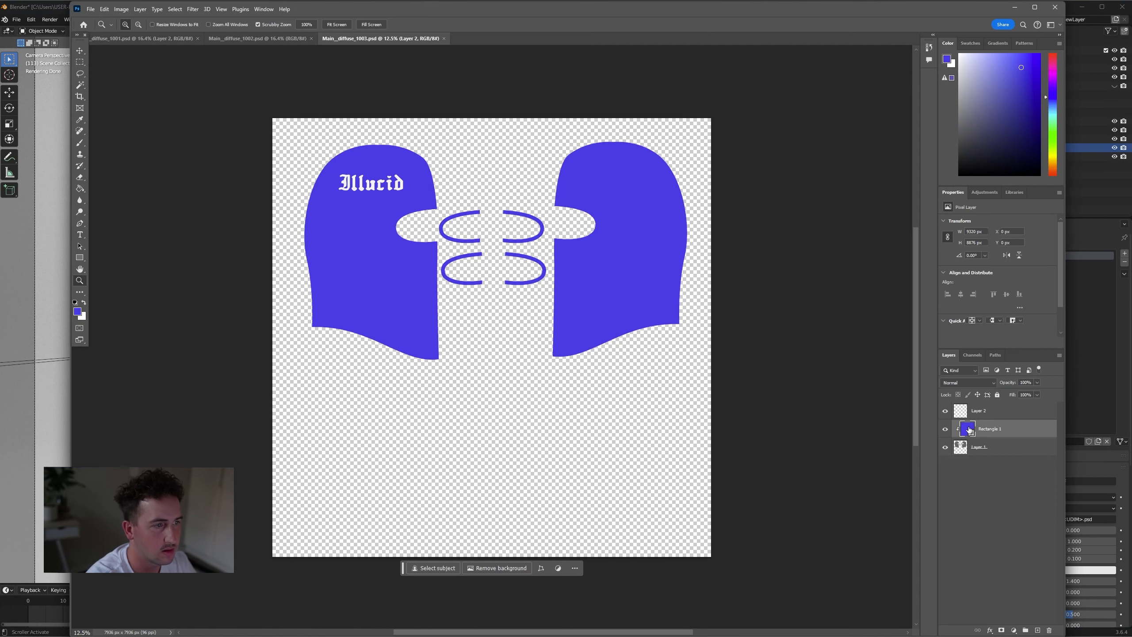
pyautogui.click(650, 157)
pyautogui.click(258, 39)
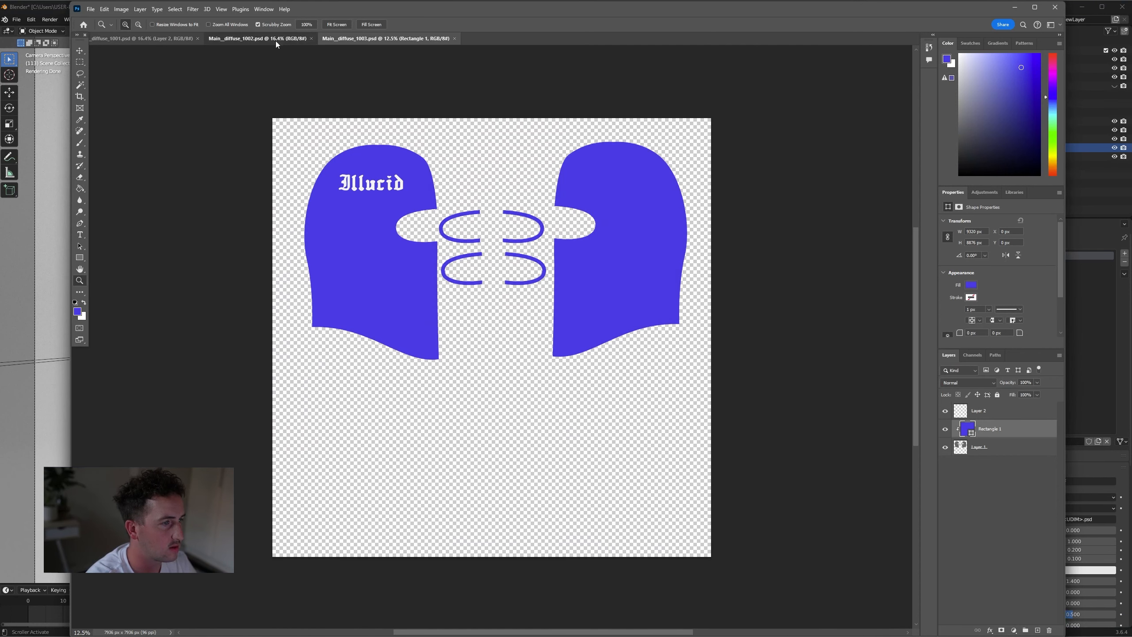
pyautogui.doubleClick(963, 414)
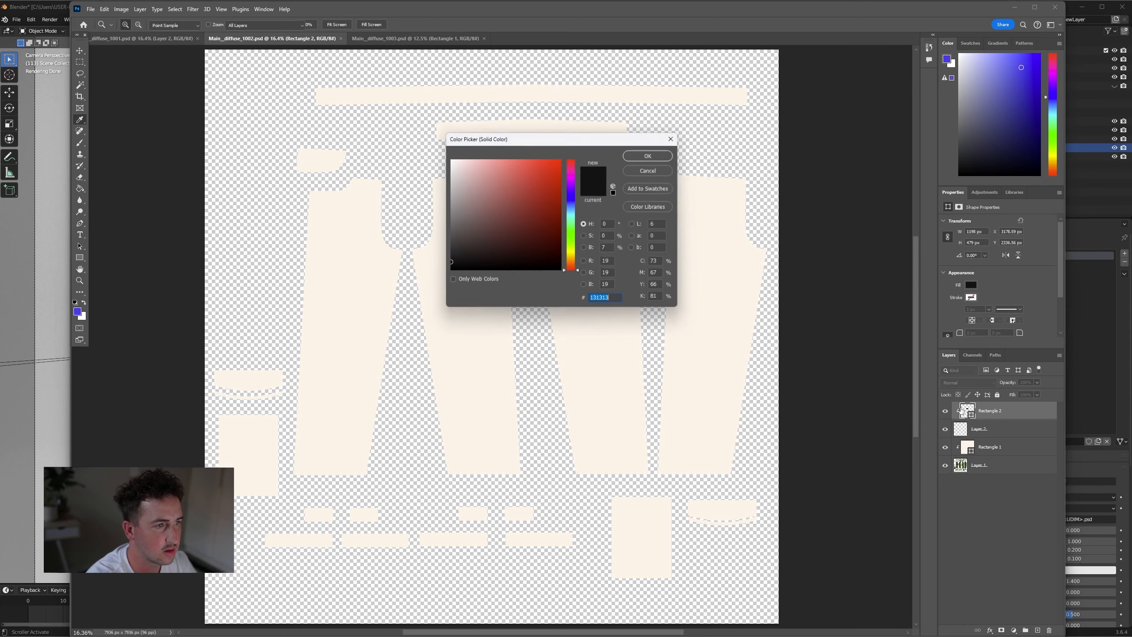
pyautogui.click(653, 154)
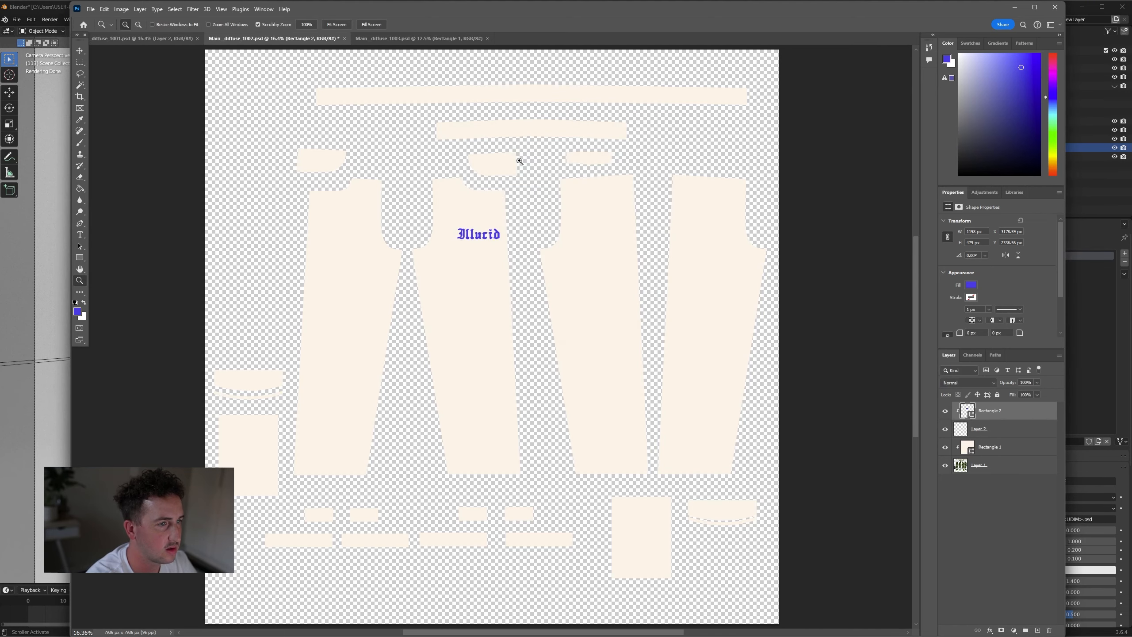
# - Move the blue Illucid logo layers up and to the left within the second trouser leg panel, then save Main_diffuse_1002.psd
pyautogui.click(668, 627)
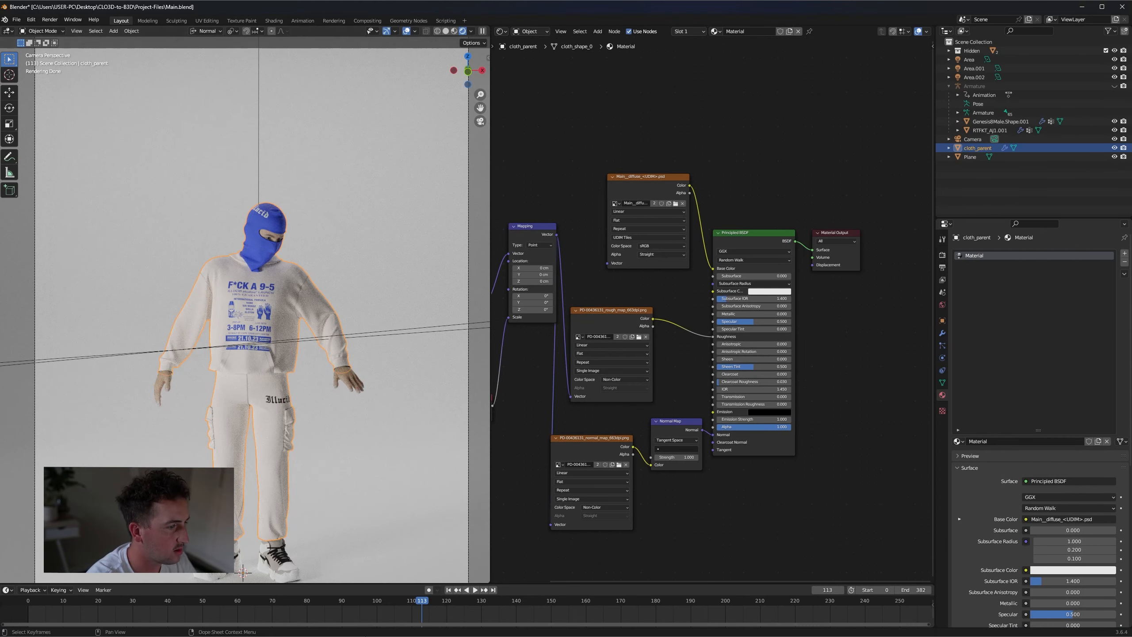
pyautogui.moveTo(504, 623)
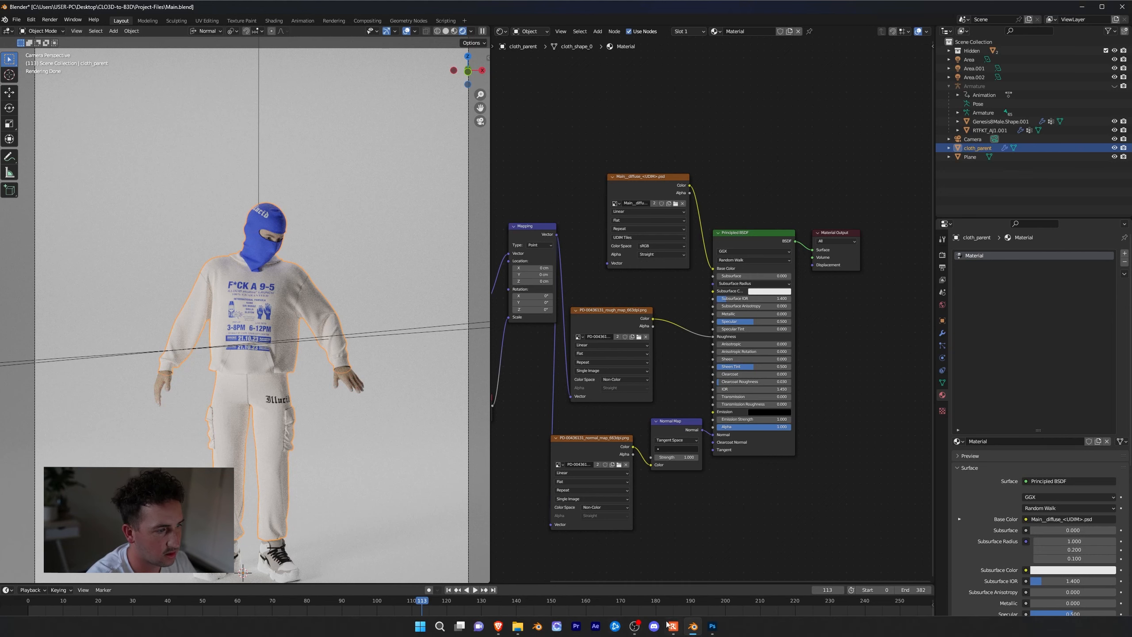
pyautogui.click(712, 626)
pyautogui.hotkey('ctrl', 't')
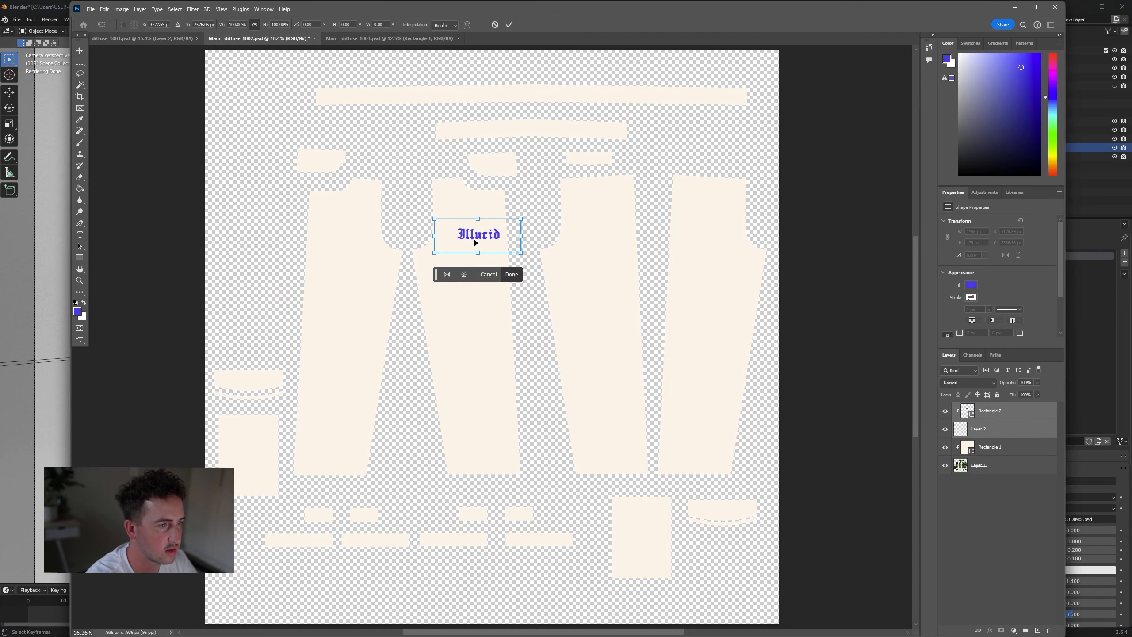
pyautogui.moveTo(485, 242); pyautogui.dragTo(473, 225)
pyautogui.press('Return')
pyautogui.press('z')
pyautogui.click(104, 13)
pyautogui.click(110, 111)
# - Return to Blender and refresh the outfit's textures by switching to material preview and back to rendered shading
pyautogui.click(46, 8)
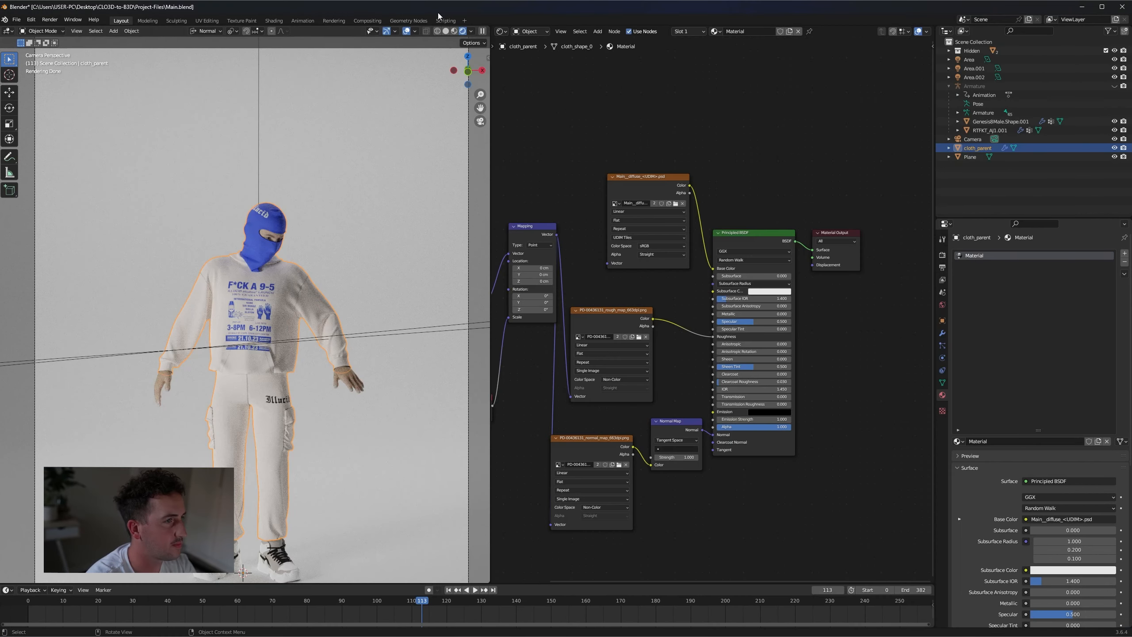
pyautogui.click(455, 33)
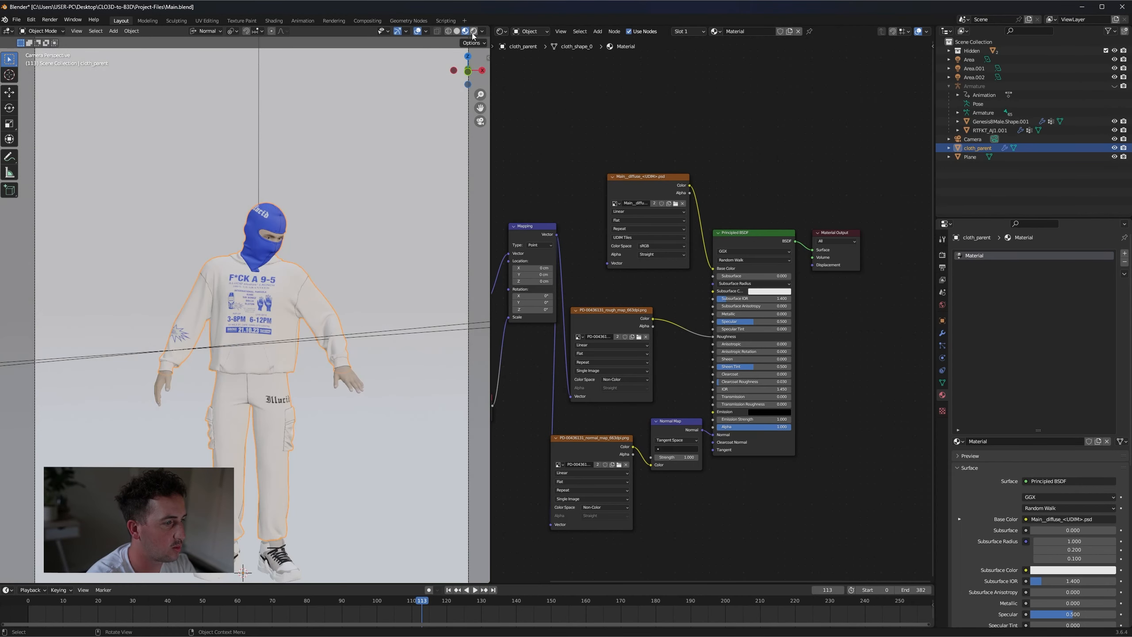
pyautogui.click(472, 33)
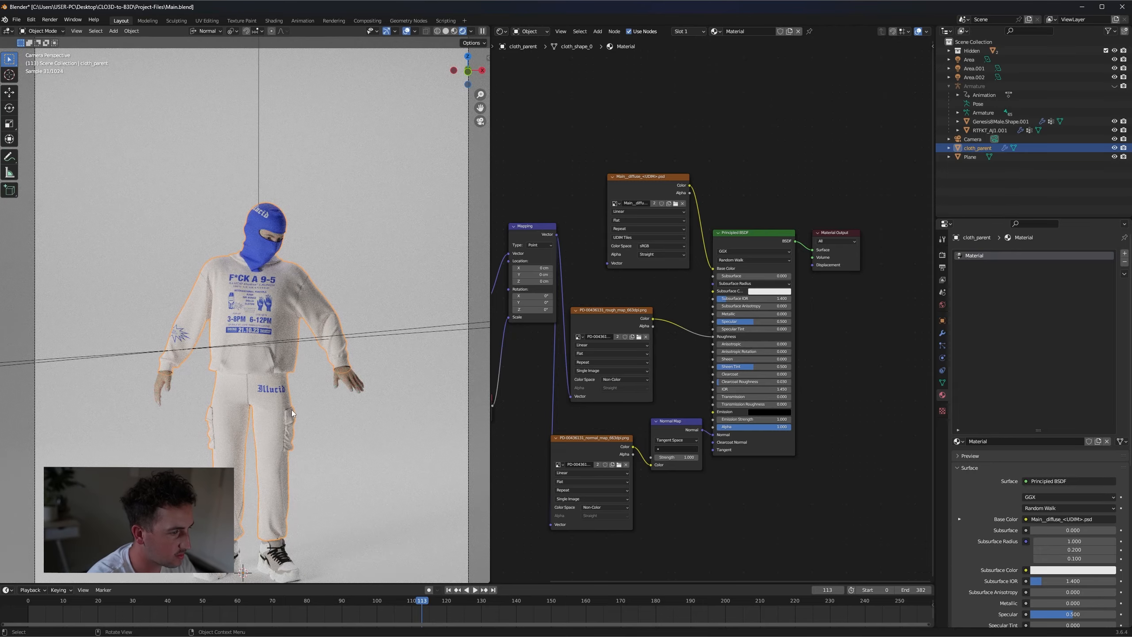
# - Select the shoes and open the hex value of the blinn7SG.001 material's base colour
pyautogui.scroll(-1, 295, 354)
pyautogui.scroll(2, 307, 418)
pyautogui.keyDown('shift'); pyautogui.moveTo(307, 418); pyautogui.dragTo(298, 300, button='middle'); pyautogui.keyUp('shift')
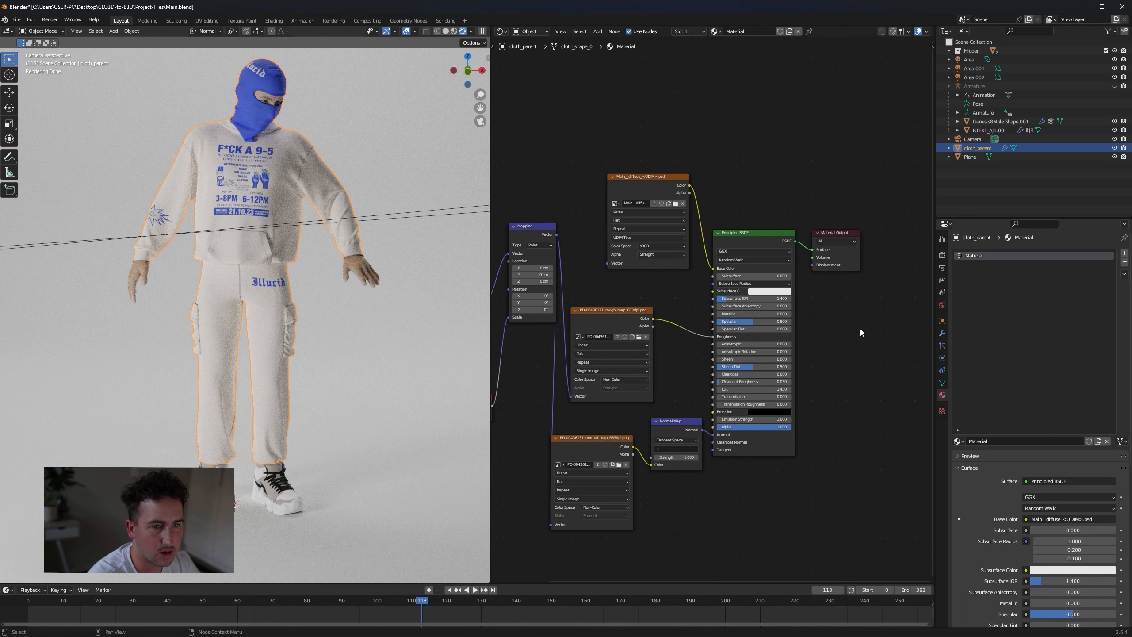
pyautogui.click(259, 491)
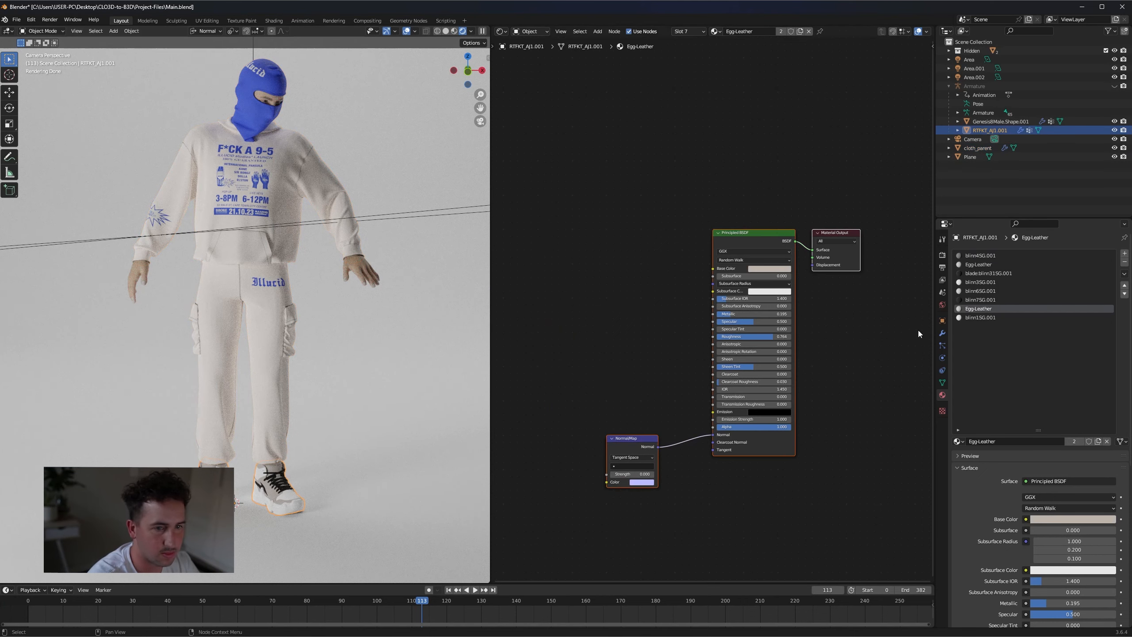
pyautogui.click(981, 300)
pyautogui.click(769, 268)
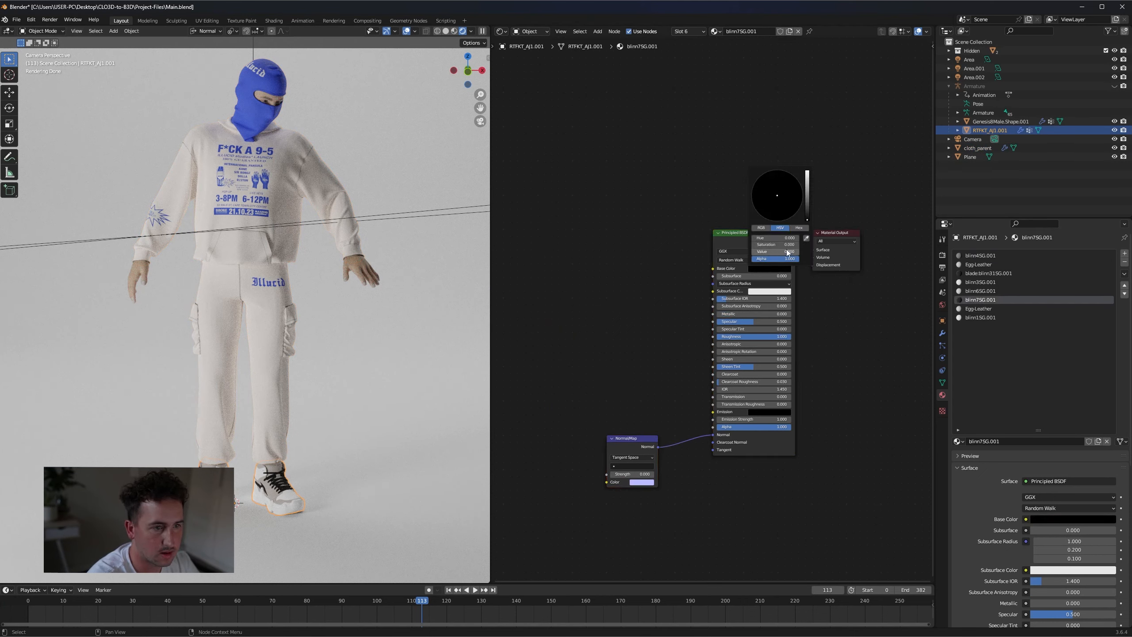
pyautogui.click(799, 228)
pyautogui.press('Return')
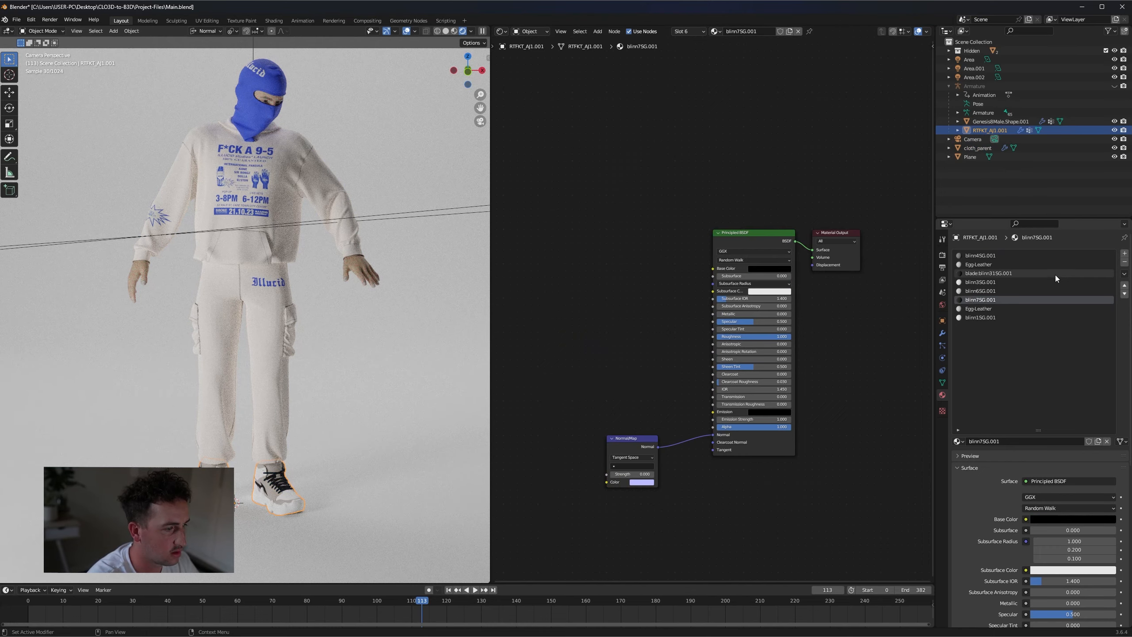
# - Paste the blue hex value into the base colour of the shoes' blade:blinn31SG.001 material and check the shoes in the viewport
pyautogui.click(1013, 274)
pyautogui.click(776, 269)
pyautogui.click(793, 239)
pyautogui.hotkey('ctrl', 'v')
pyautogui.press('Return')
pyautogui.click(281, 230)
pyautogui.scroll(4, 289, 253)
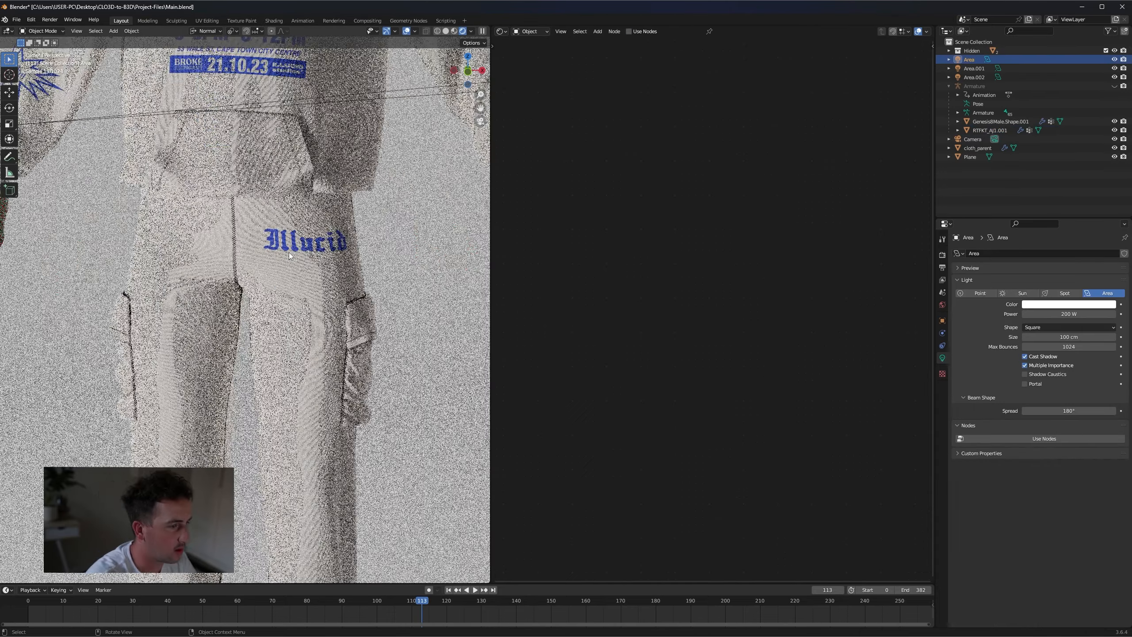
pyautogui.scroll(-4, 290, 253)
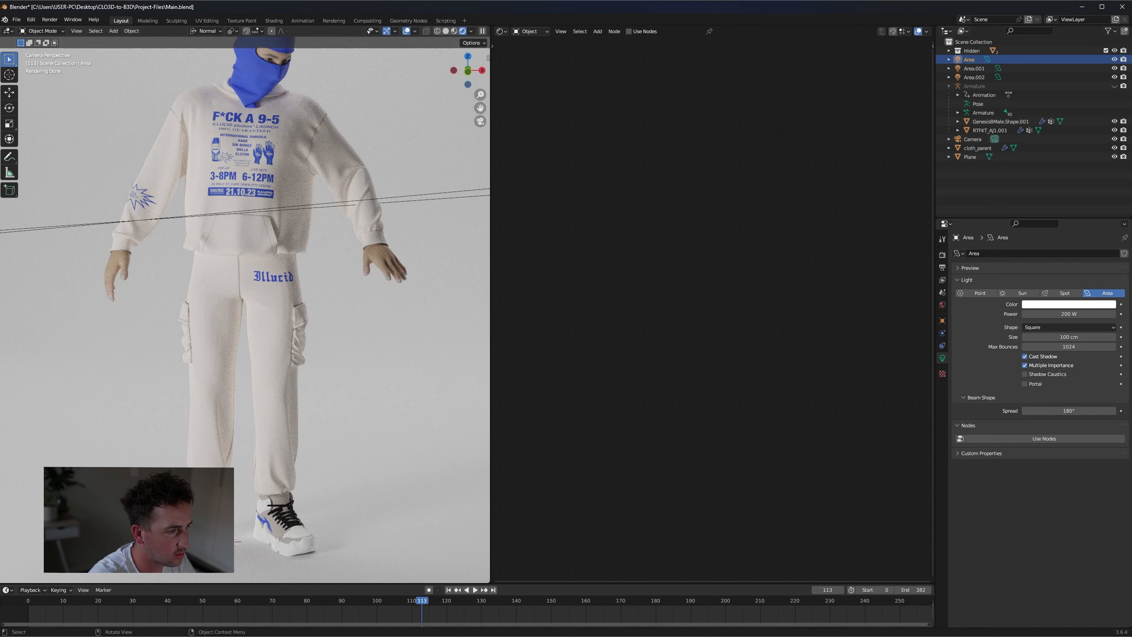
# - Switch to Photoshop and cover the thin curved strip below the left pocket flap in Main_diffuse_1002.psd with a blue Pen tool shape
pyautogui.moveTo(653, 626)
pyautogui.click(709, 628)
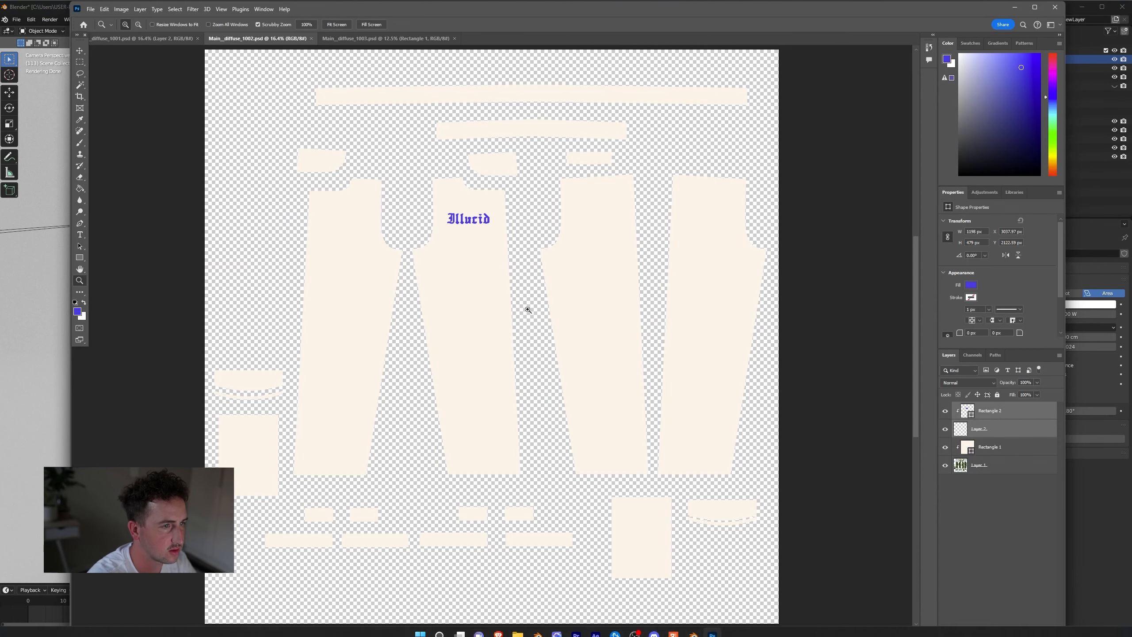
pyautogui.click(81, 258)
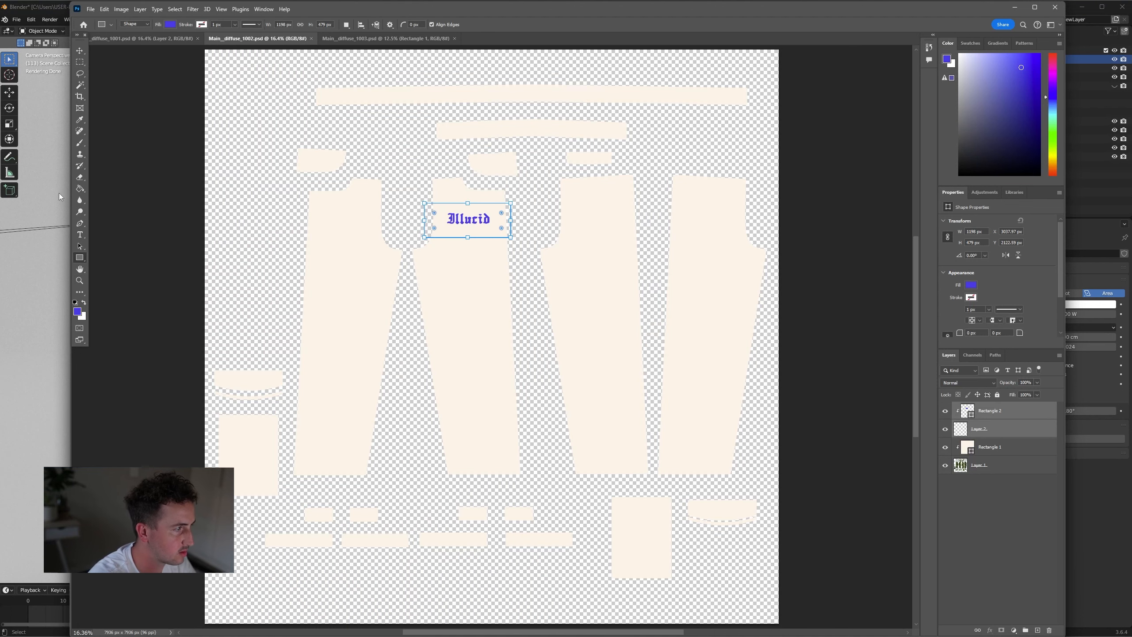
pyautogui.click(78, 225)
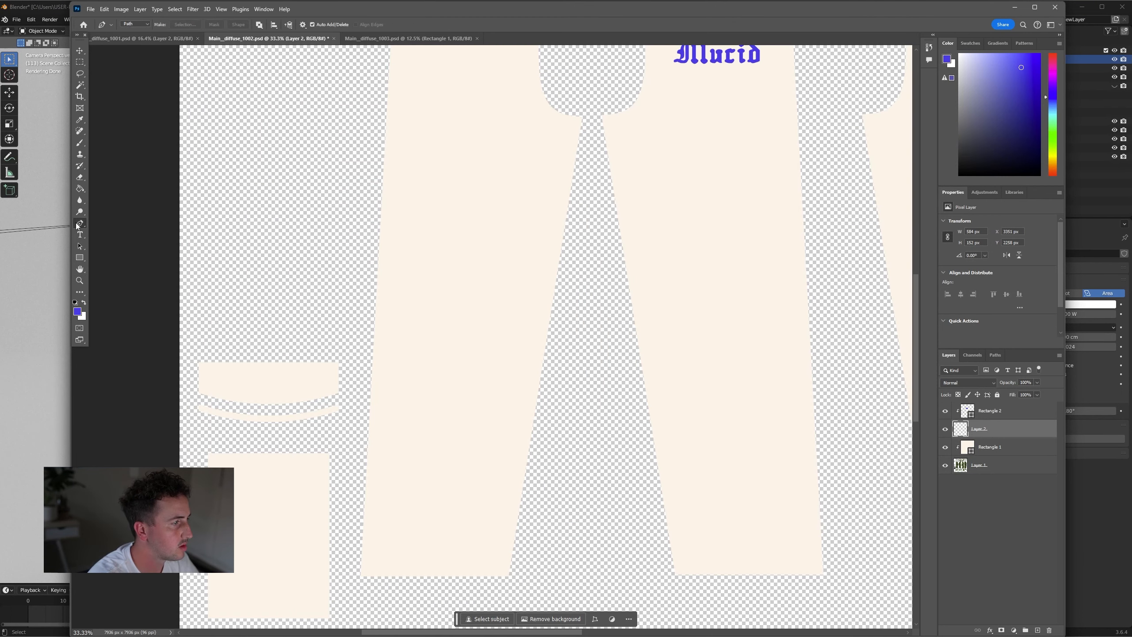
pyautogui.click(189, 419)
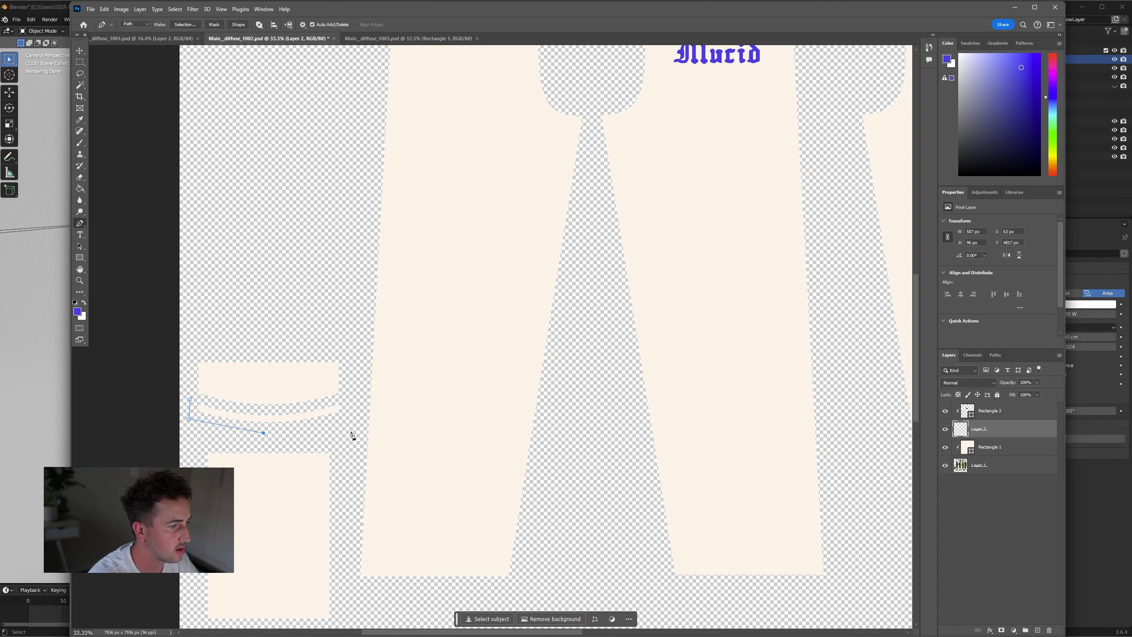
pyautogui.click(325, 404)
pyautogui.click(248, 409)
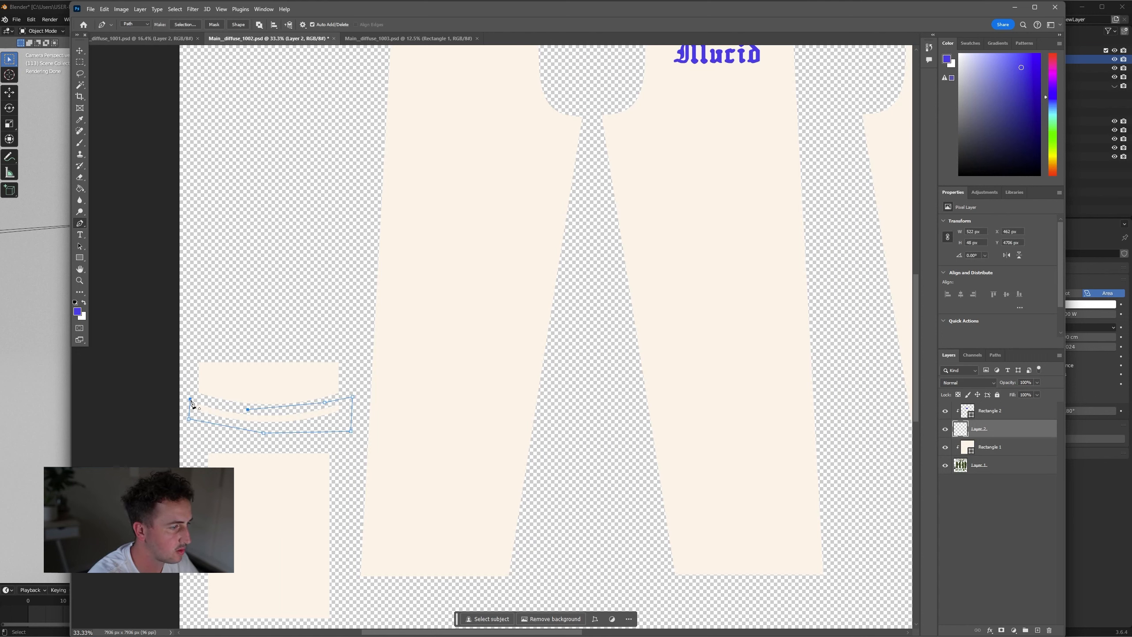
pyautogui.click(238, 24)
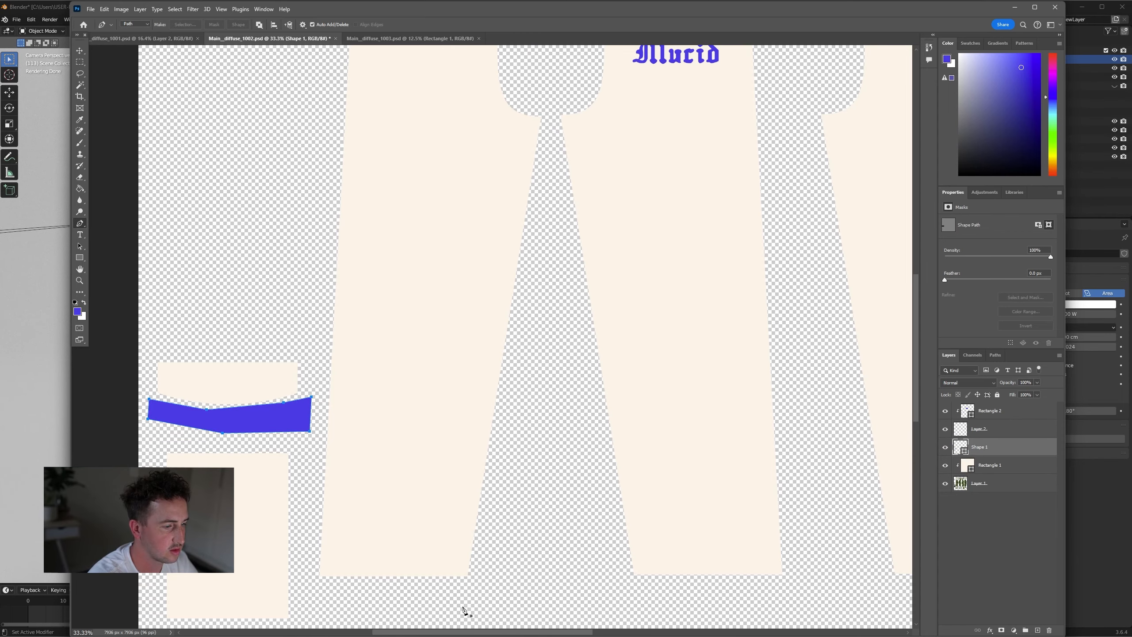
# - Cover the matching curved strip below the lower-right pocket flap with a second blue Pen tool area
pyautogui.moveTo(488, 632); pyautogui.dragTo(561, 632)
pyautogui.press('z')
pyautogui.hotkey('ctrl', '0')
pyautogui.moveTo(746, 531); pyautogui.dragTo(735, 521)
pyautogui.click(736, 522)
pyautogui.click(81, 224)
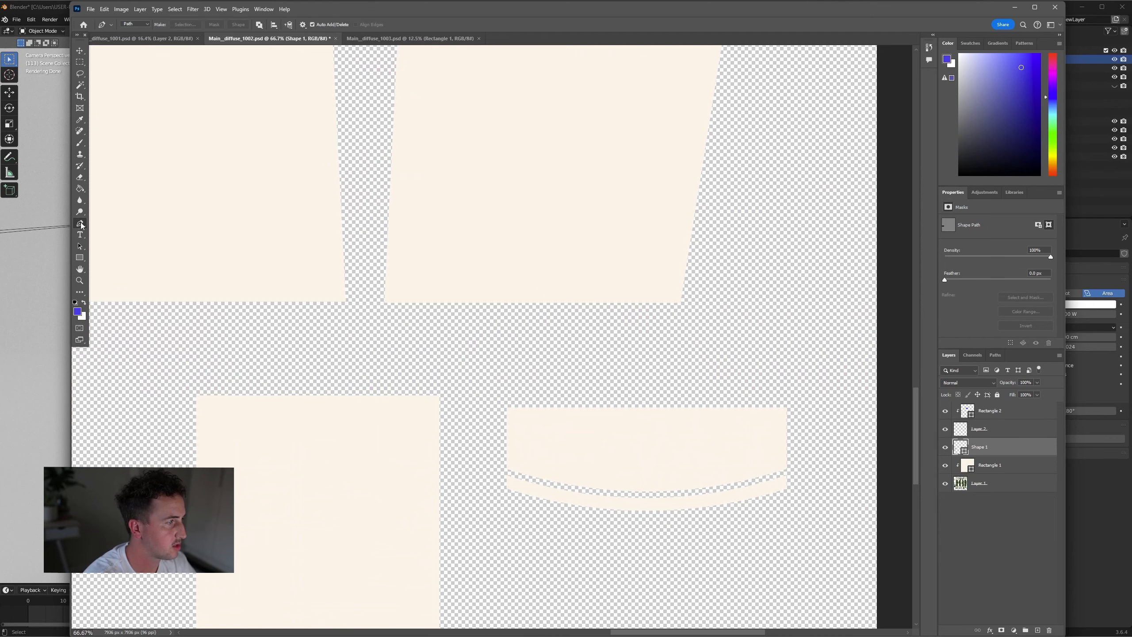
pyautogui.click(503, 472)
pyautogui.press('v')
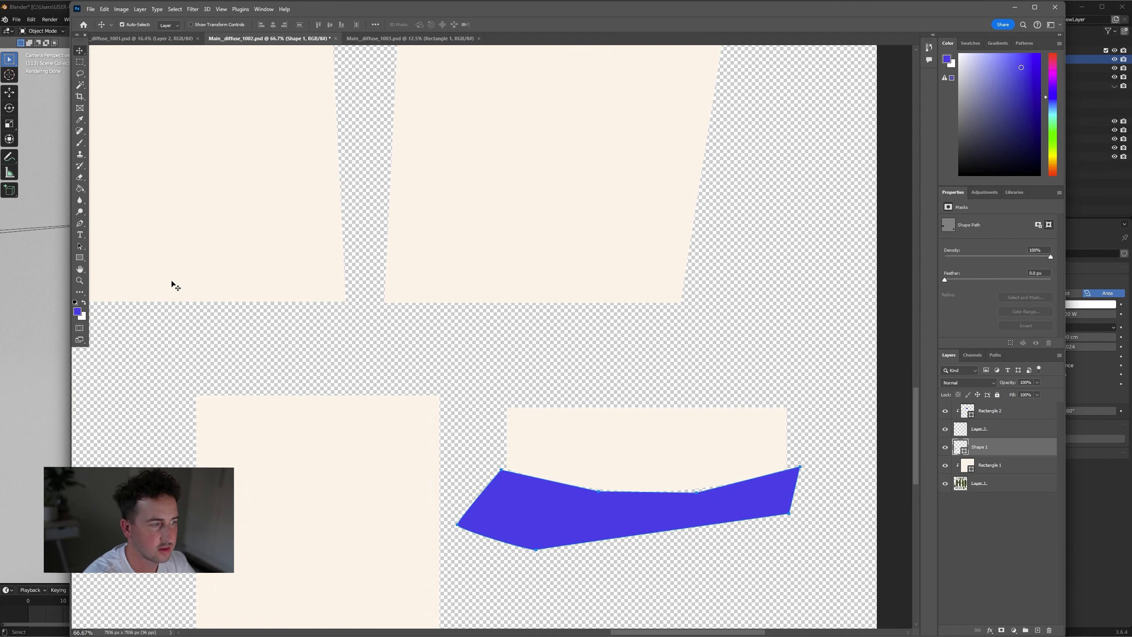
pyautogui.click(79, 281)
pyautogui.click(336, 23)
# - Save Main_diffuse_1002.psd, switch to Blender and refresh the outfit's textures by toggling material preview and rendered shading
pyautogui.click(90, 8)
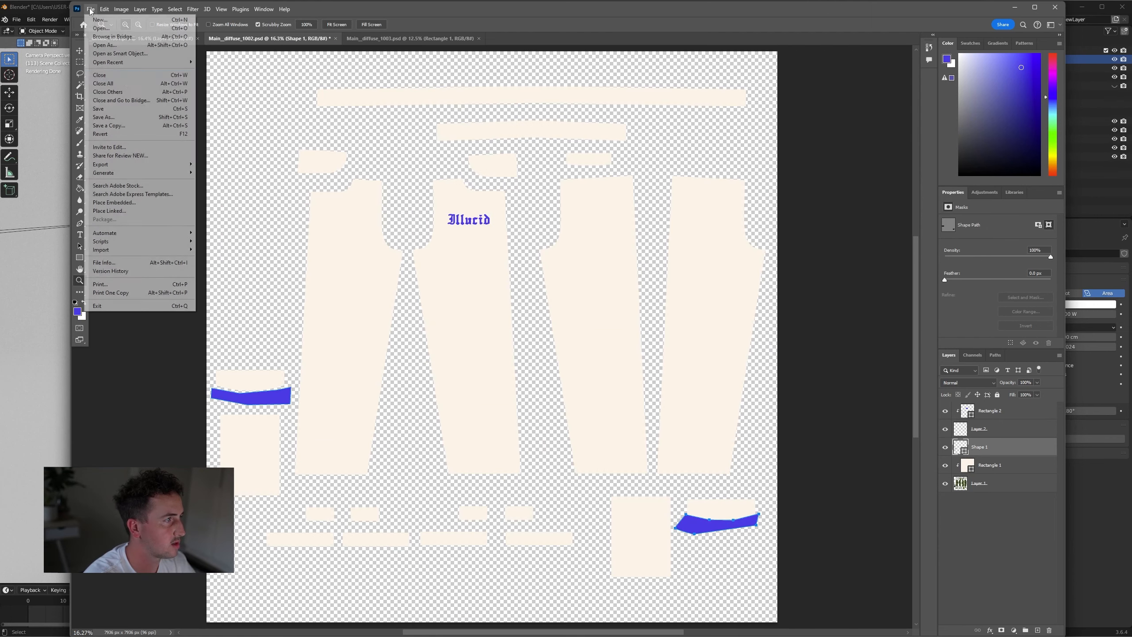
pyautogui.click(130, 110)
pyautogui.hotkey('alt', 'Tab')
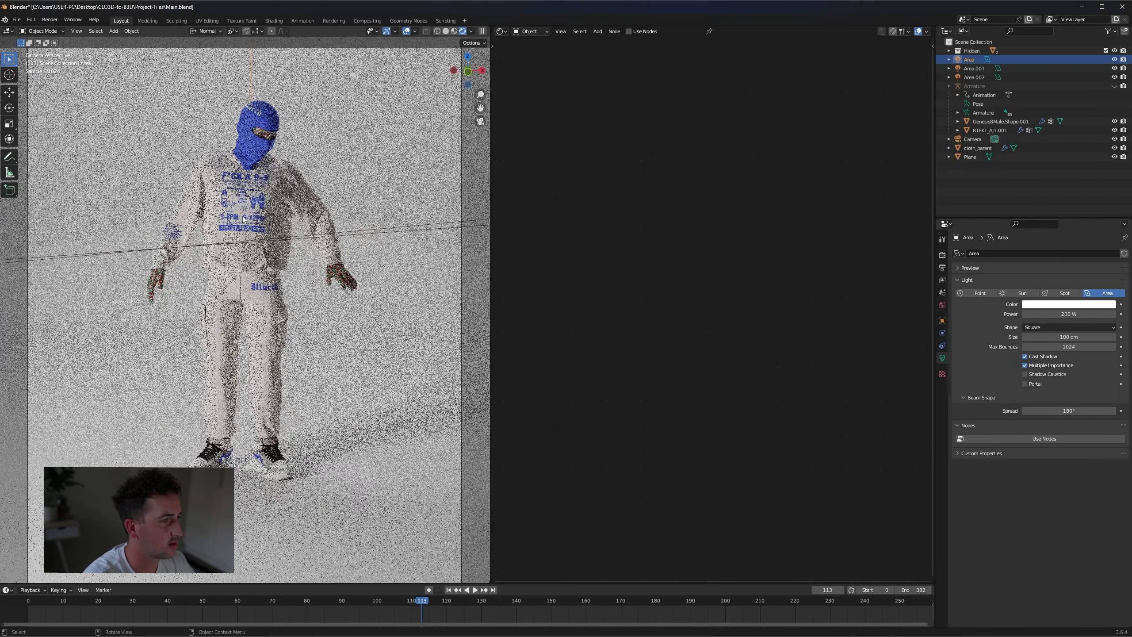
pyautogui.click(254, 209)
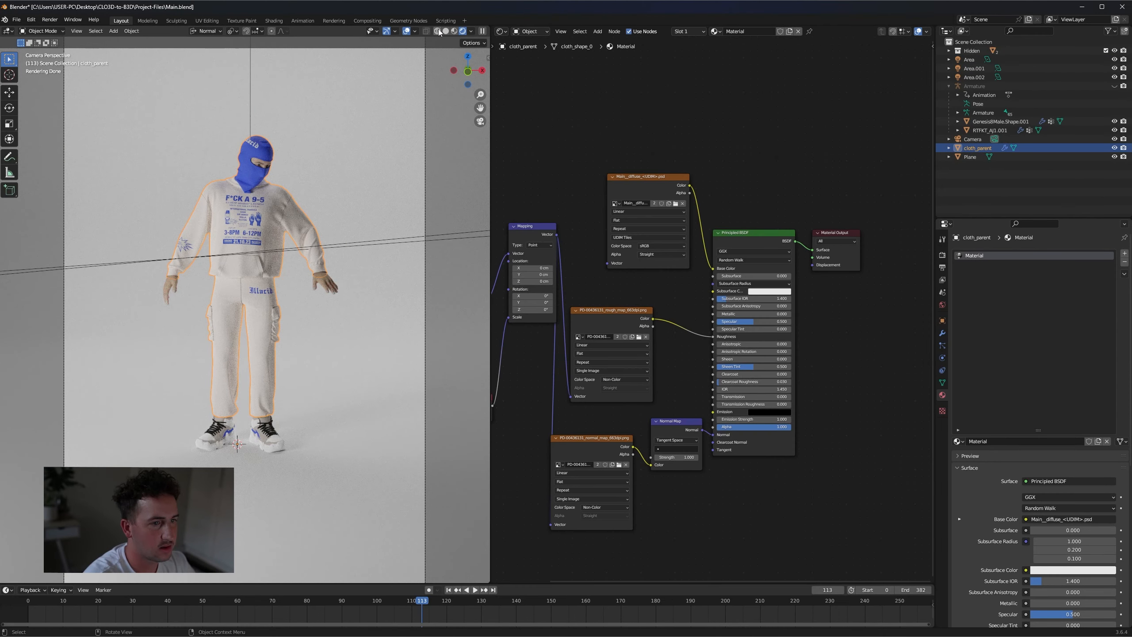
pyautogui.click(454, 31)
pyautogui.click(474, 33)
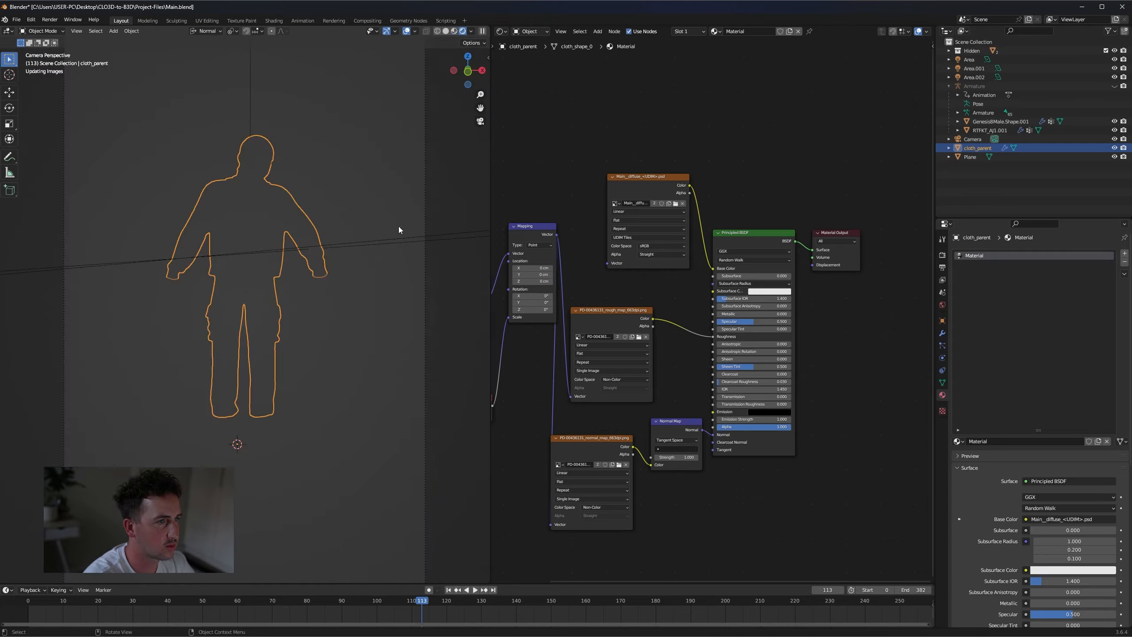
# - Examine the blue pocket trims on the trousers from the front and side, and return to the active camera view
pyautogui.scroll(5, 321, 357)
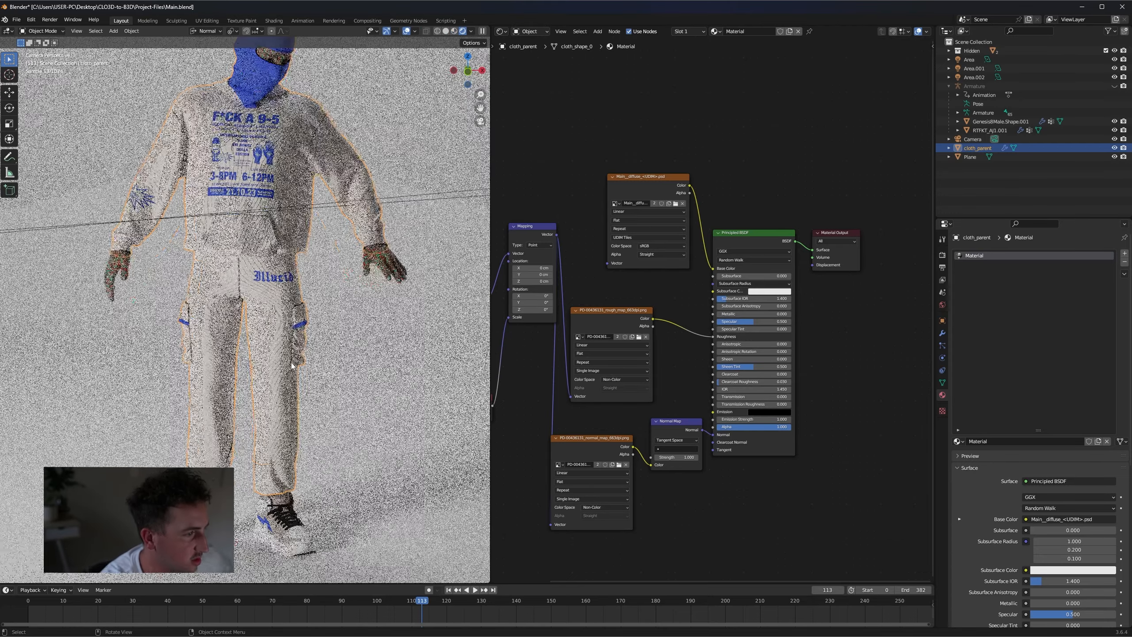
pyautogui.scroll(4, 288, 366)
pyautogui.scroll(-7, 289, 366)
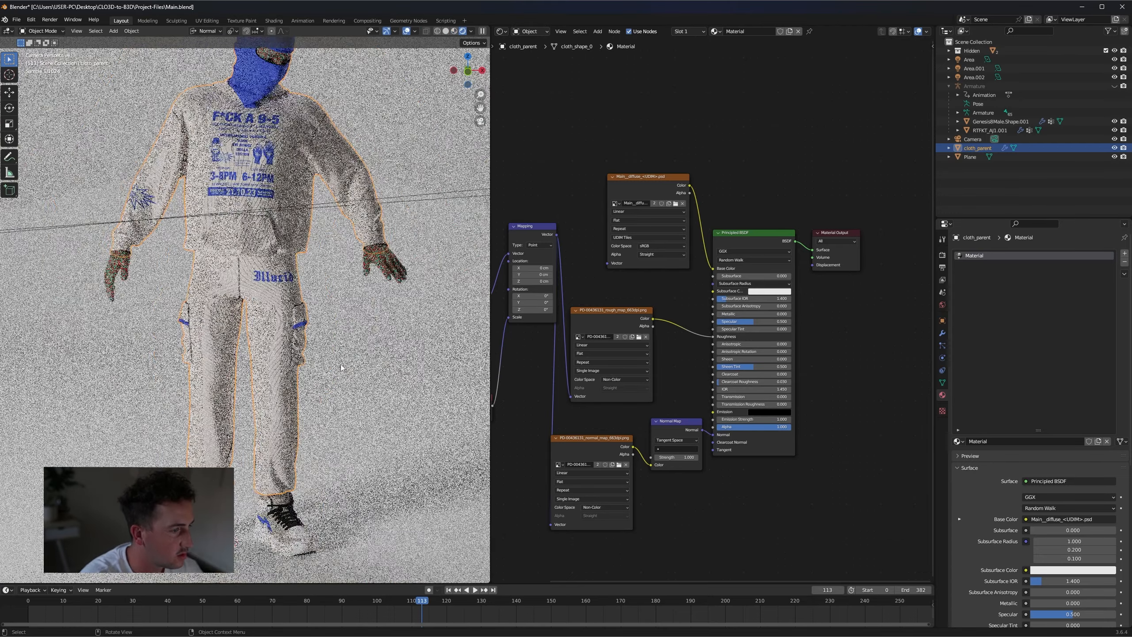
pyautogui.moveTo(289, 366); pyautogui.dragTo(344, 366, button='middle')
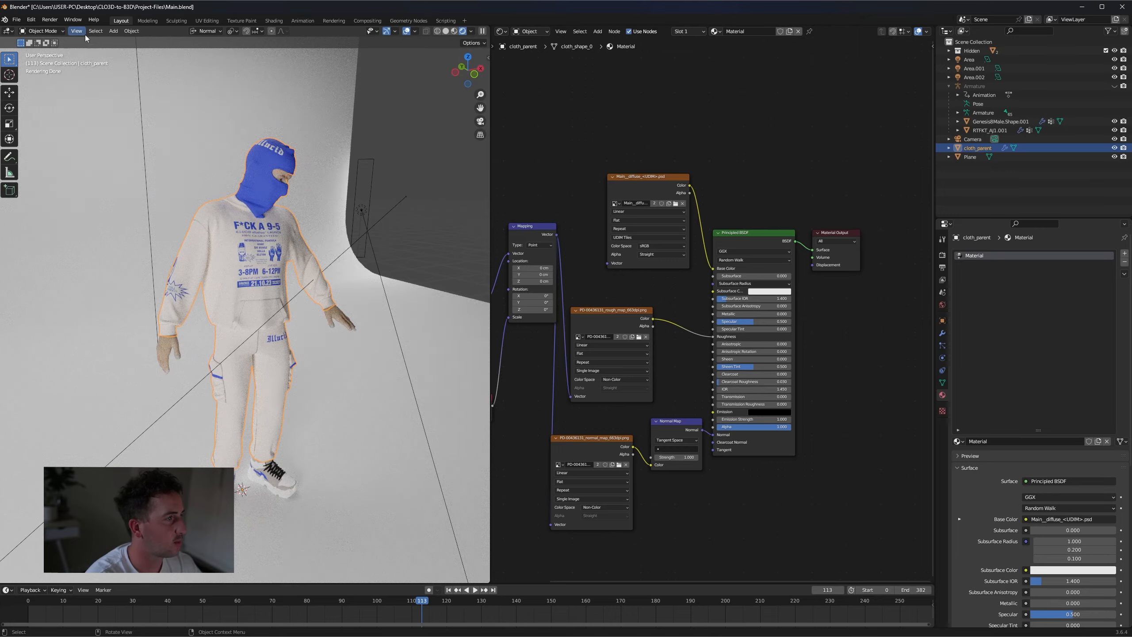
pyautogui.click(83, 33)
pyautogui.moveTo(133, 129)
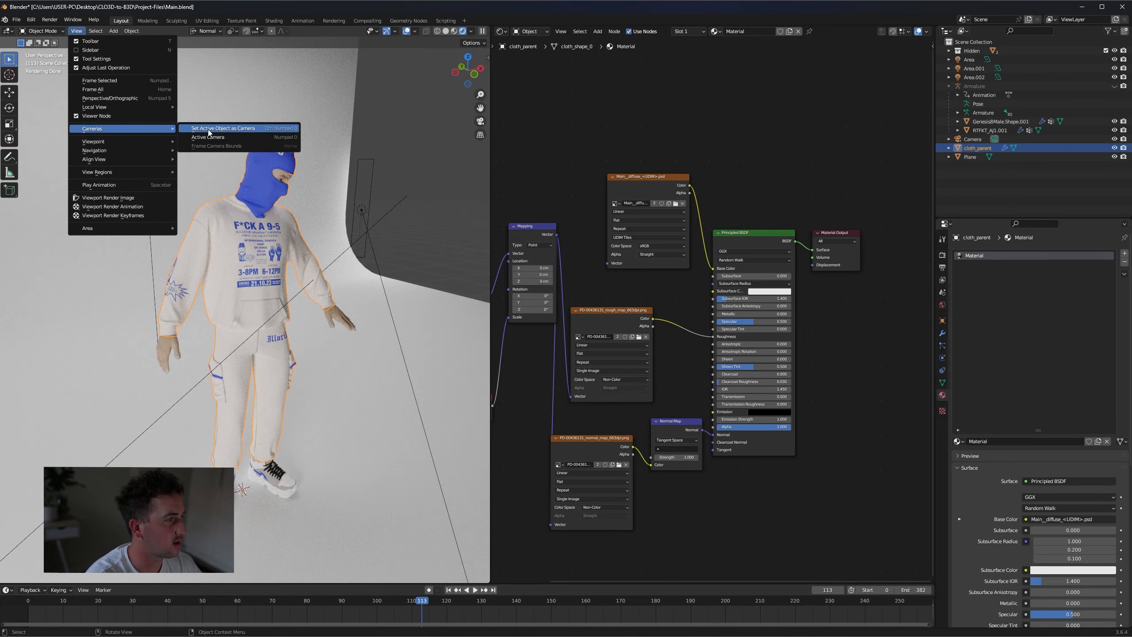
pyautogui.click(214, 134)
pyautogui.scroll(-2, 298, 314)
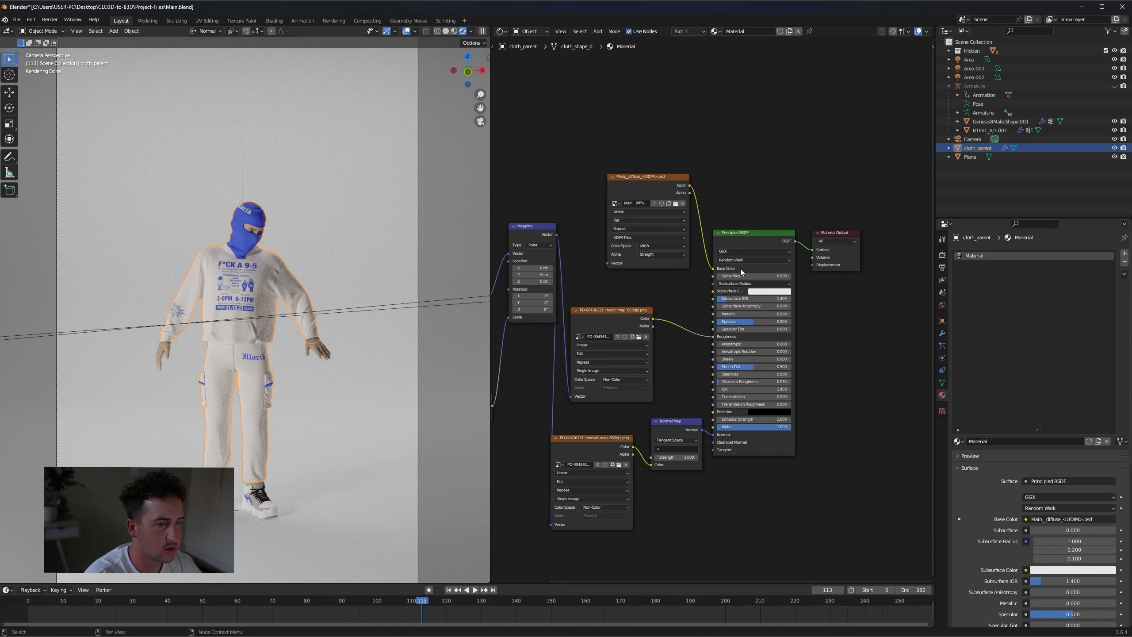
# - Review the Cycles device, sampling and colour management settings, and the output resolution, frame range and file format options
pyautogui.click(943, 255)
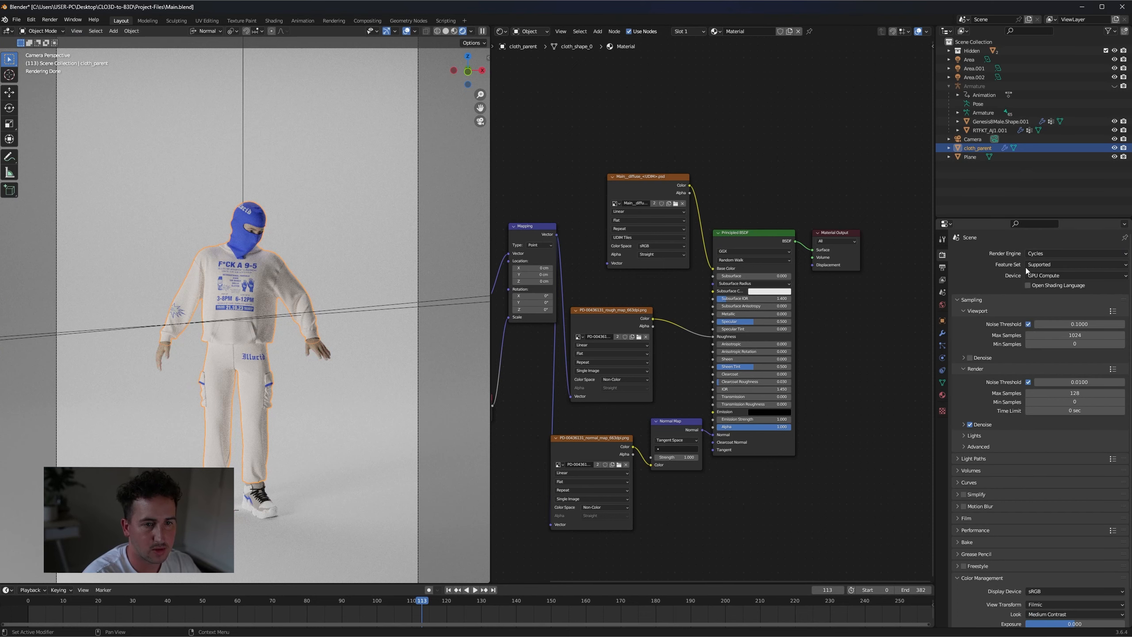
pyautogui.click(1064, 274)
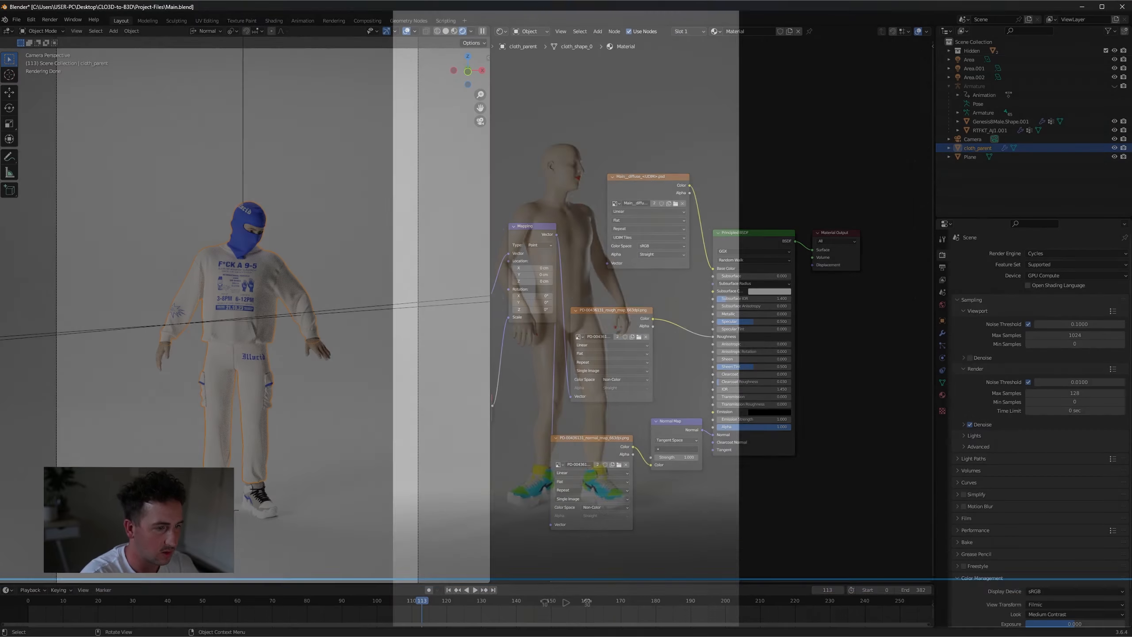
pyautogui.scroll(-4, 979, 522)
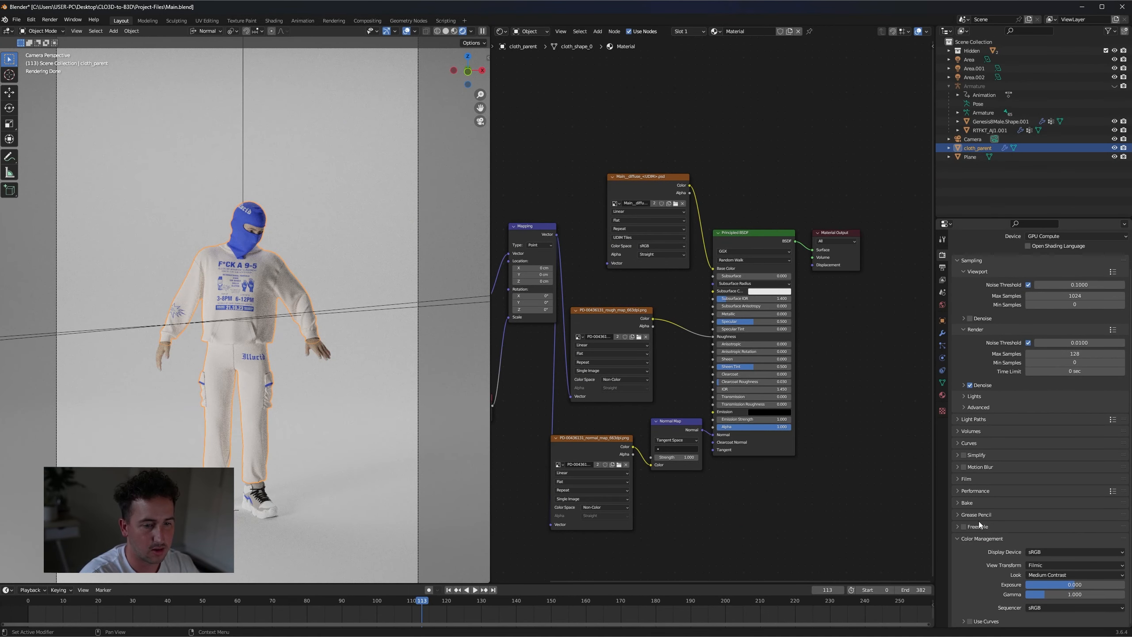
pyautogui.click(943, 268)
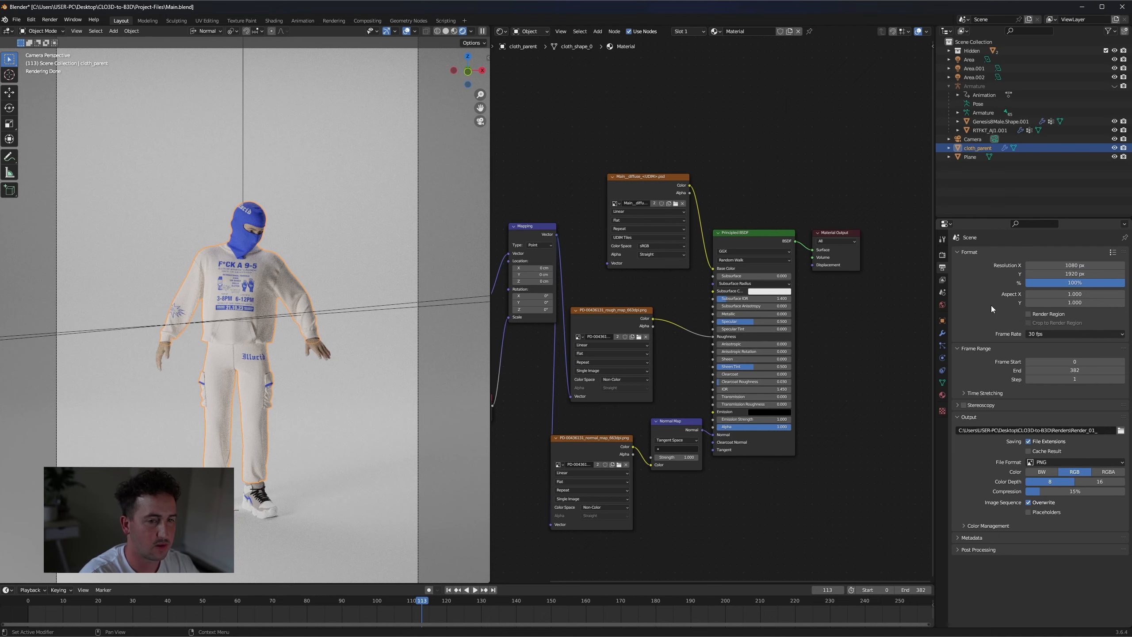
pyautogui.scroll(-2, 305, 215)
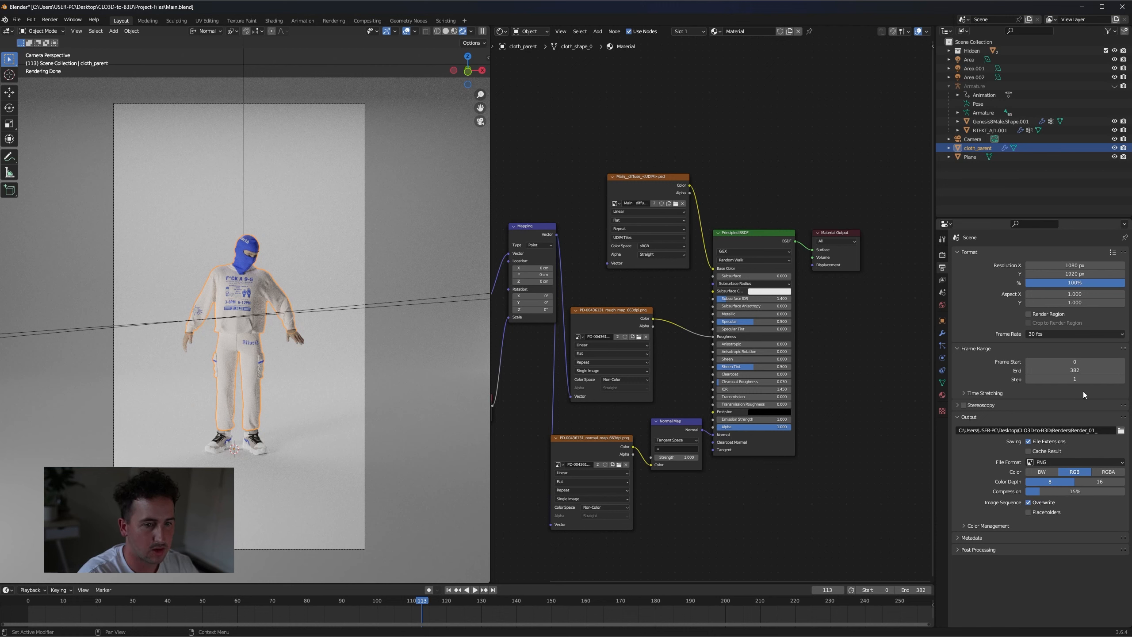
pyautogui.click(1114, 463)
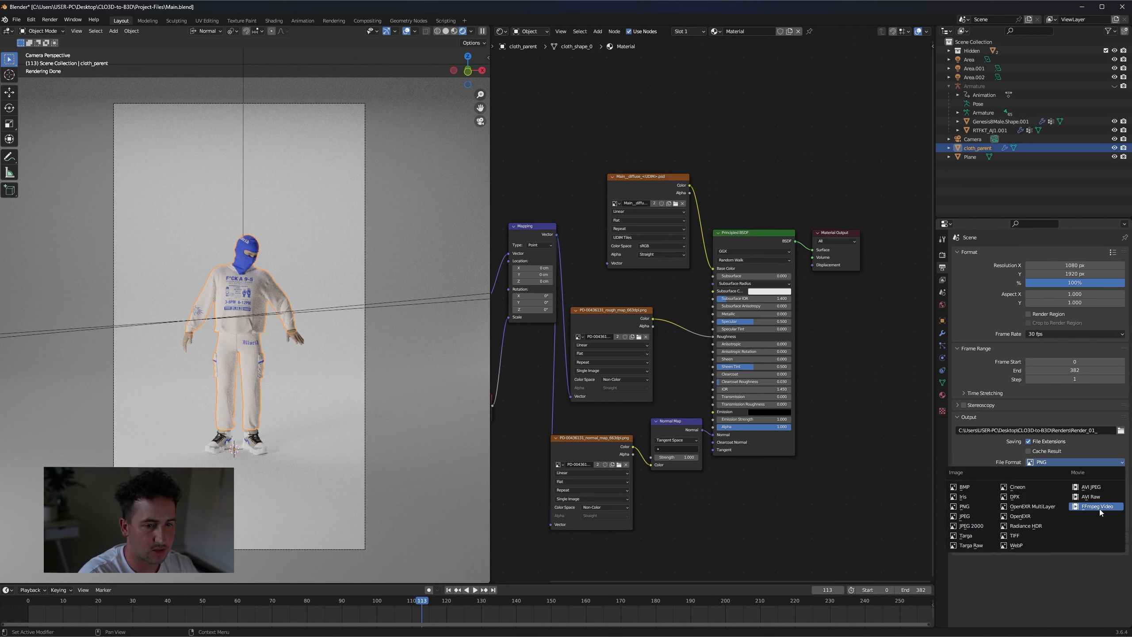
# - Set the render output to the CLO3D-to-B3D Renders folder with the file name Render_01_
pyautogui.click(1121, 431)
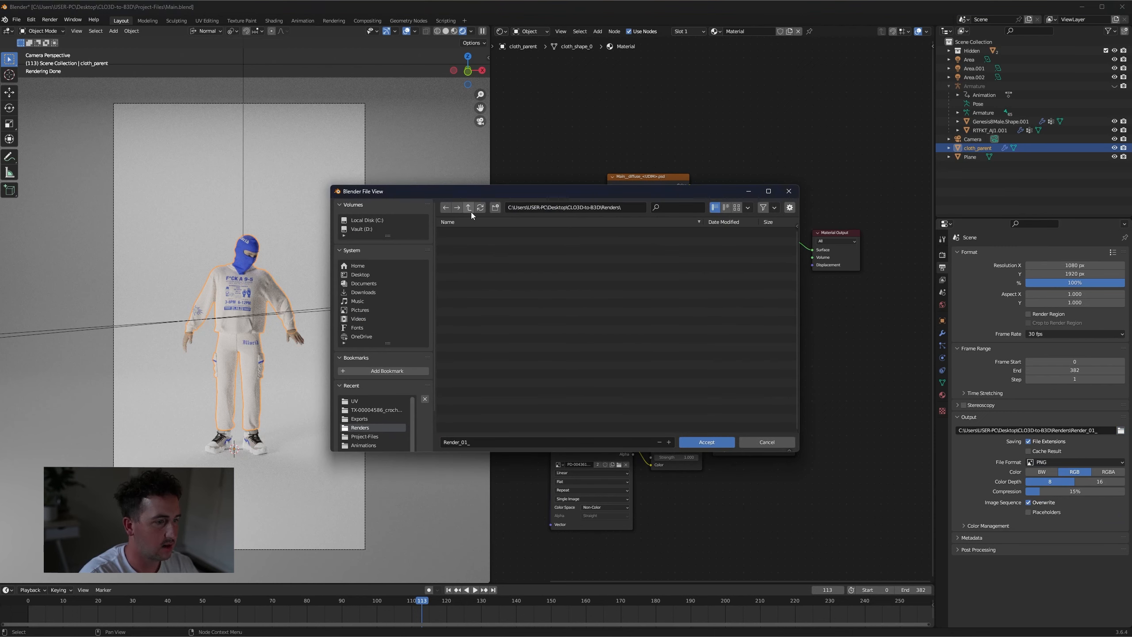
pyautogui.click(468, 208)
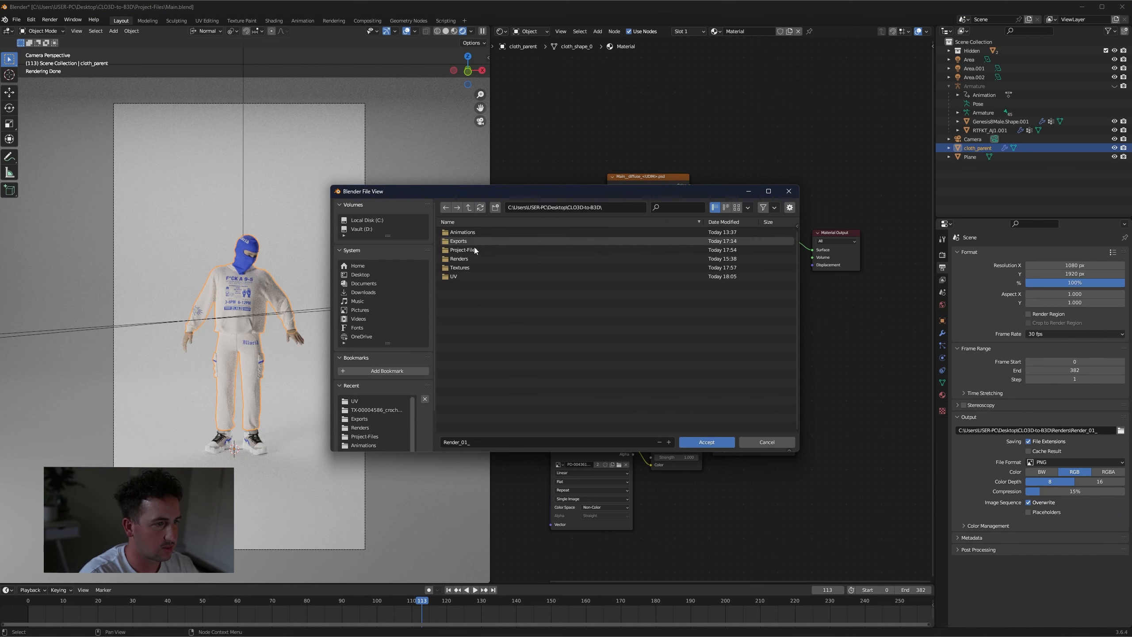
pyautogui.doubleClick(455, 262)
pyautogui.click(442, 442)
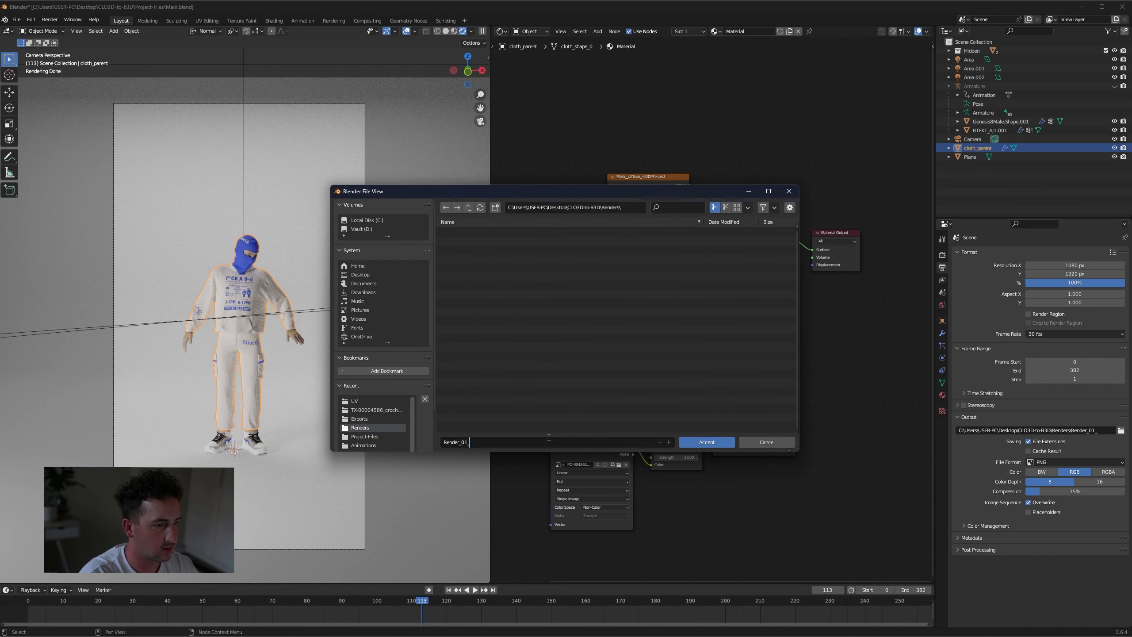
pyautogui.click(707, 442)
# - Render a still image of the outfit at frame 113 and close the render window
pyautogui.click(943, 255)
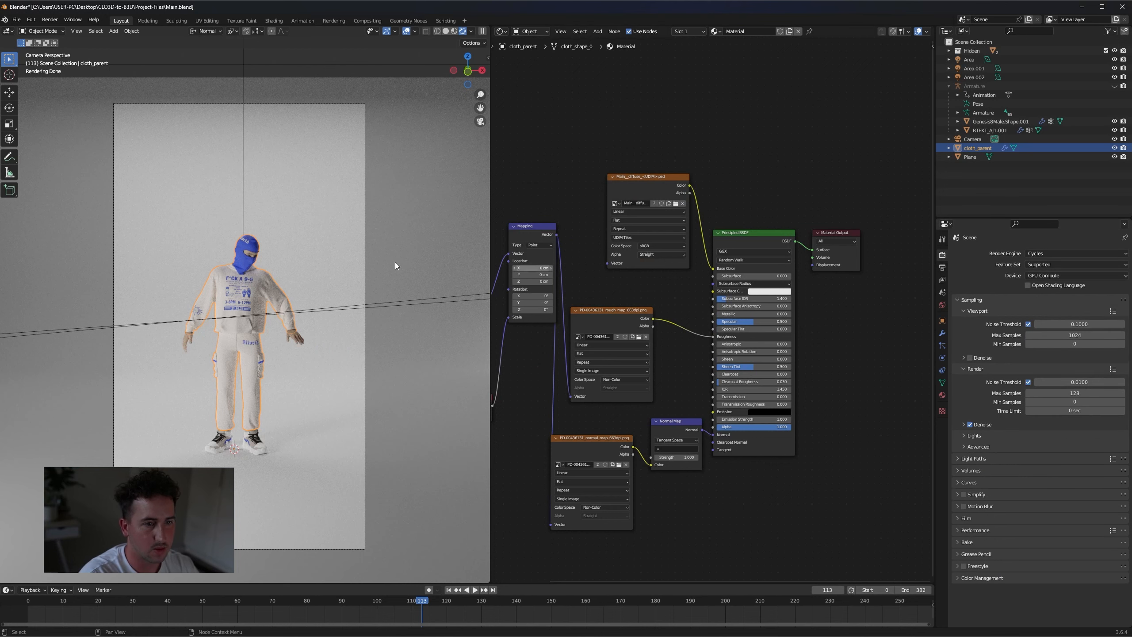
pyautogui.click(50, 19)
pyautogui.click(62, 33)
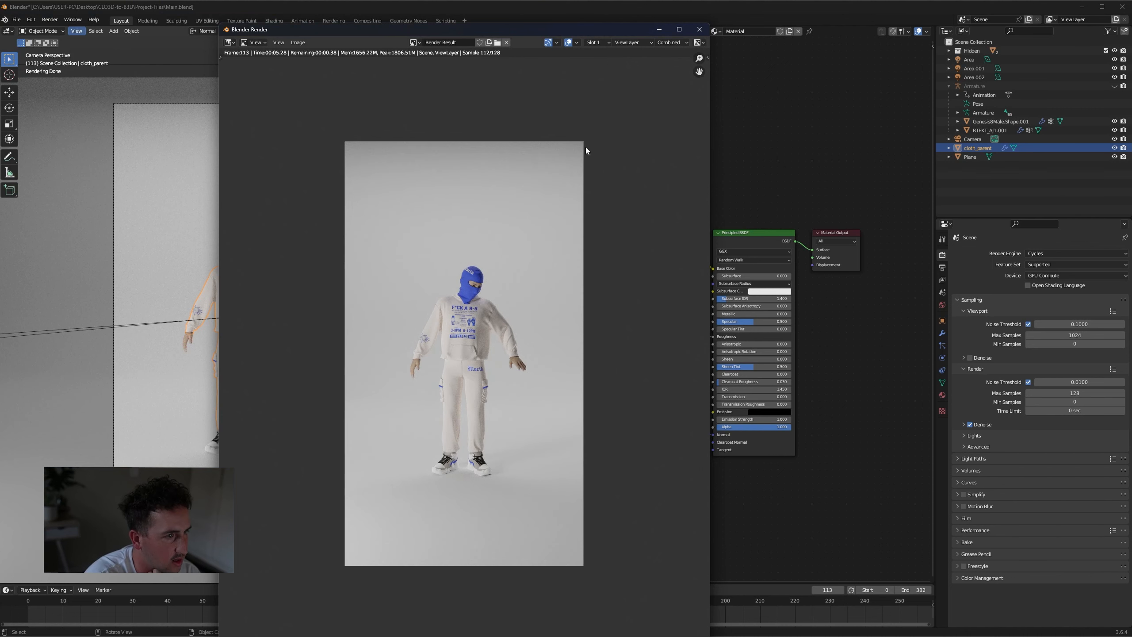
pyautogui.click(699, 29)
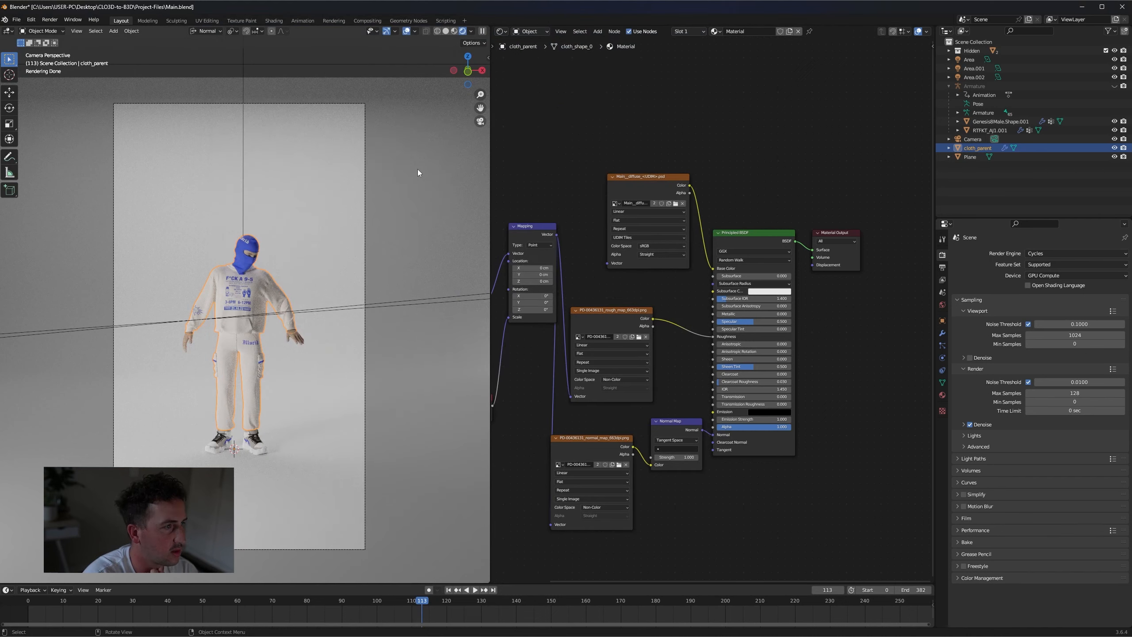
# - Switch the node editor area to a 3D viewport and raise the overhead area light about 27 cm along Z
pyautogui.click(507, 33)
pyautogui.click(535, 56)
pyautogui.moveTo(702, 225); pyautogui.dragTo(678, 264, button='middle')
pyautogui.click(677, 264)
pyautogui.press('g')
pyautogui.press('z')
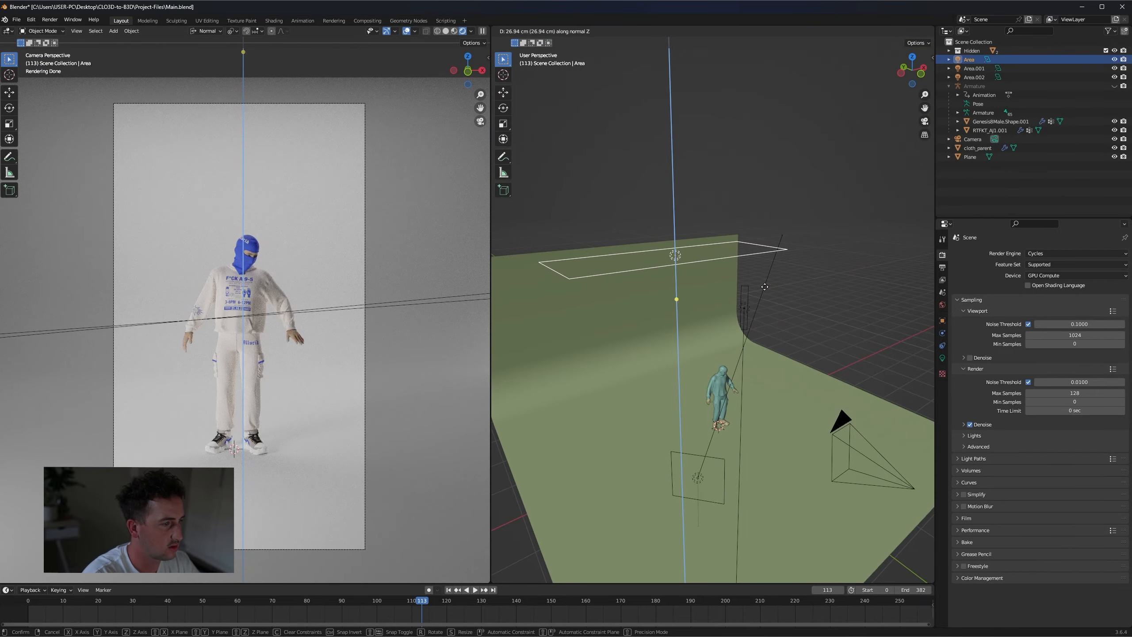
pyautogui.click(765, 287)
# - Save the Main.blend file and start rendering the outfit animation from frame 0
pyautogui.click(17, 20)
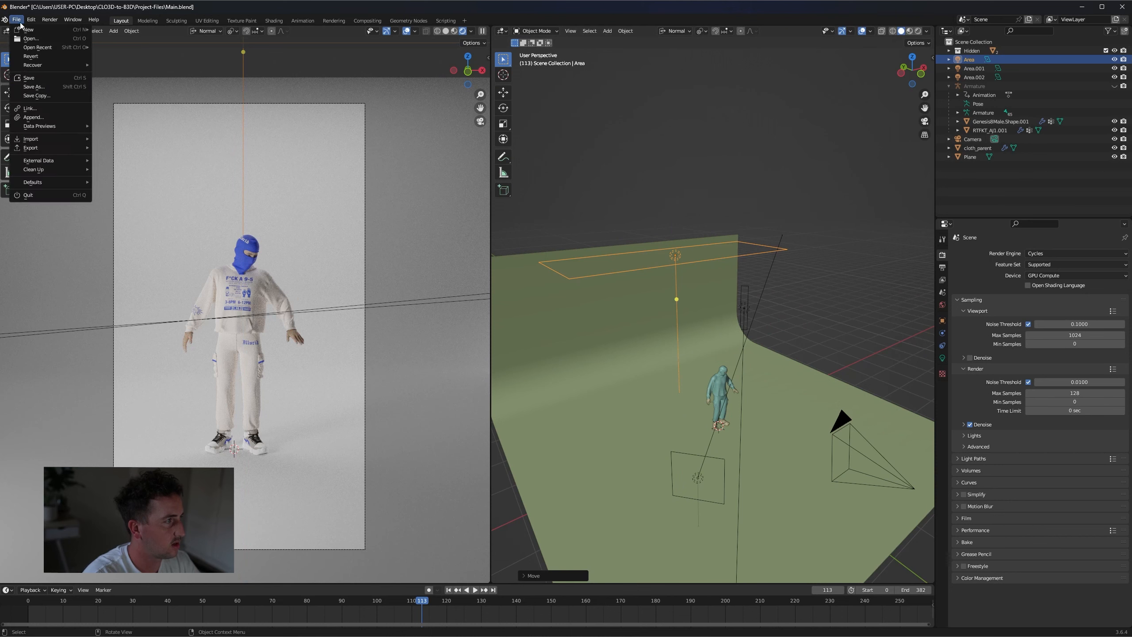
pyautogui.click(47, 78)
pyautogui.click(49, 19)
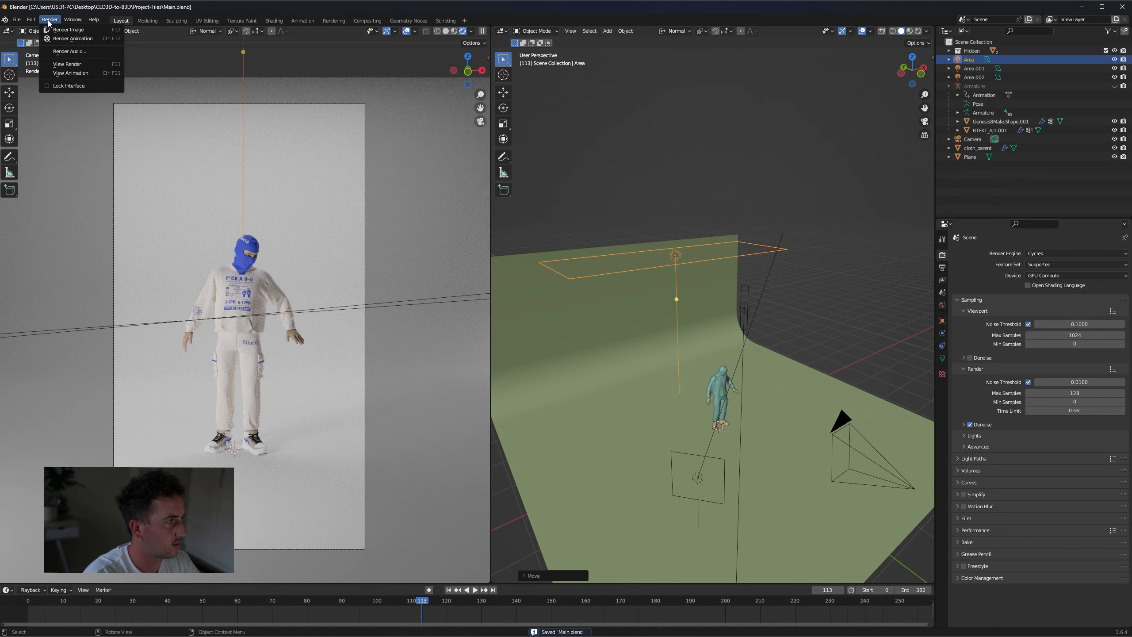
pyautogui.click(95, 33)
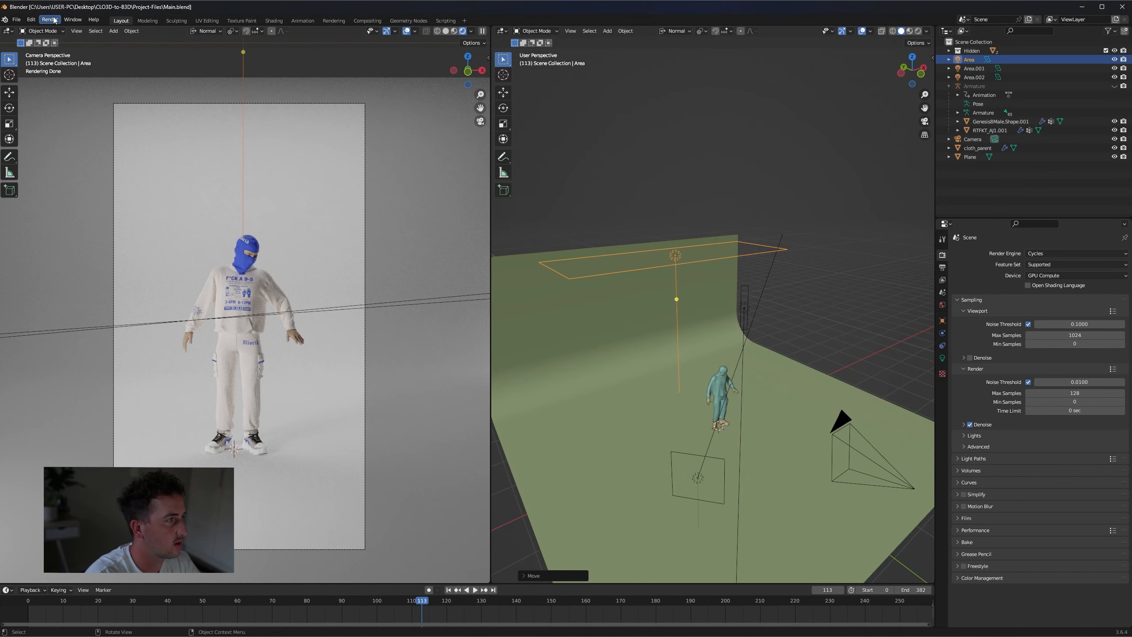
pyautogui.click(50, 19)
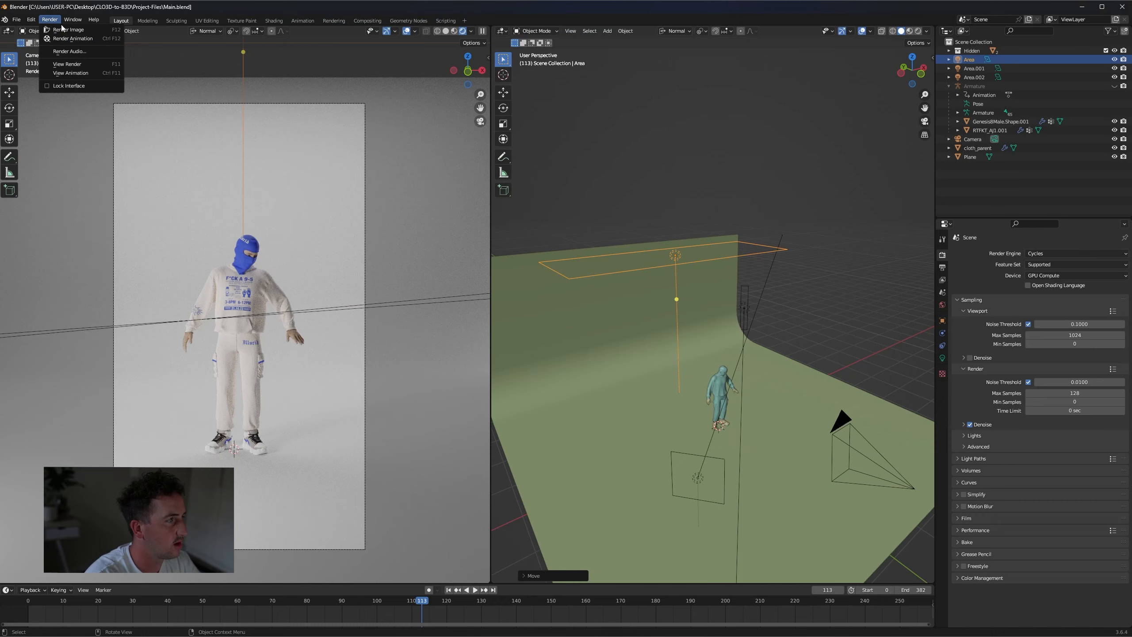
pyautogui.click(67, 30)
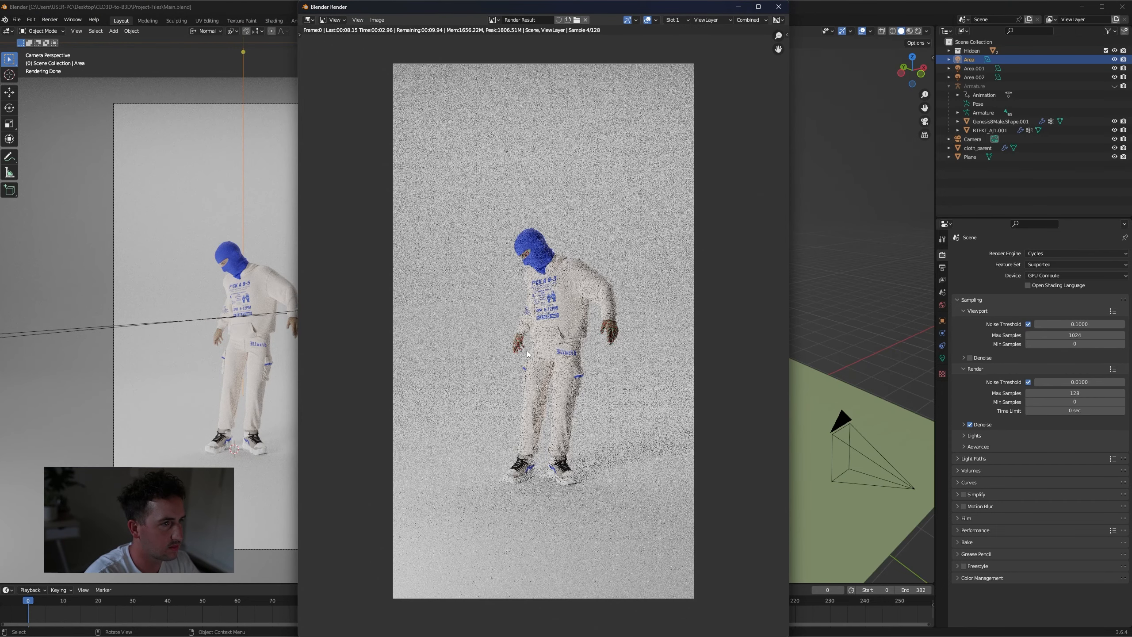
# - Switch to File Explorer and open the Renders folder inside CLO3D-to-B3D on the Desktop
pyautogui.moveTo(448, 636)
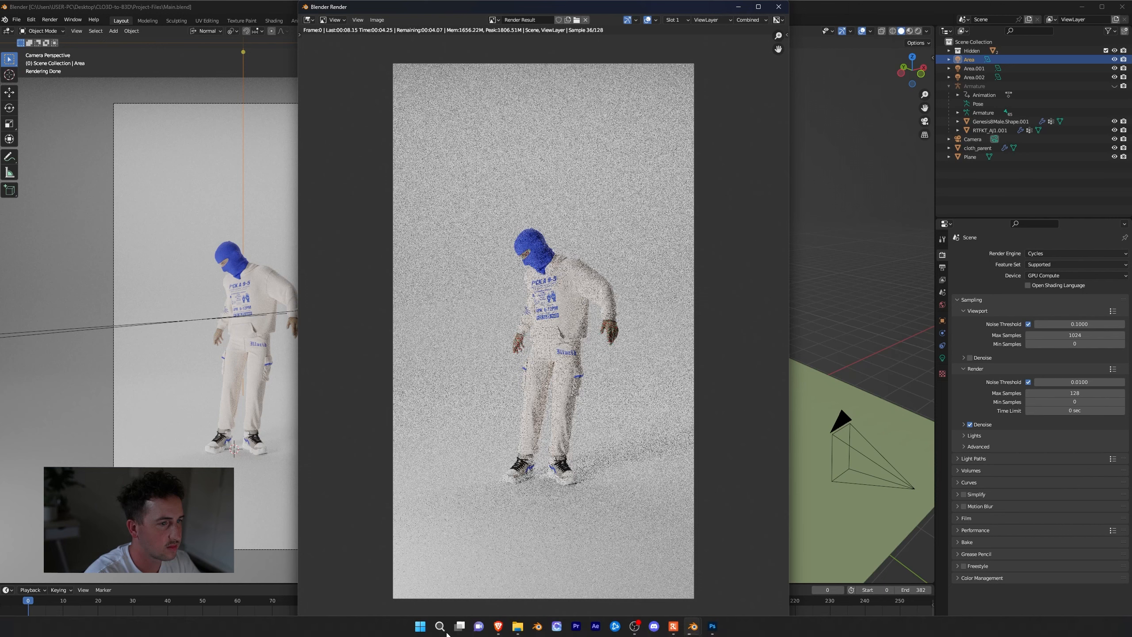
pyautogui.click(518, 627)
pyautogui.click(585, 143)
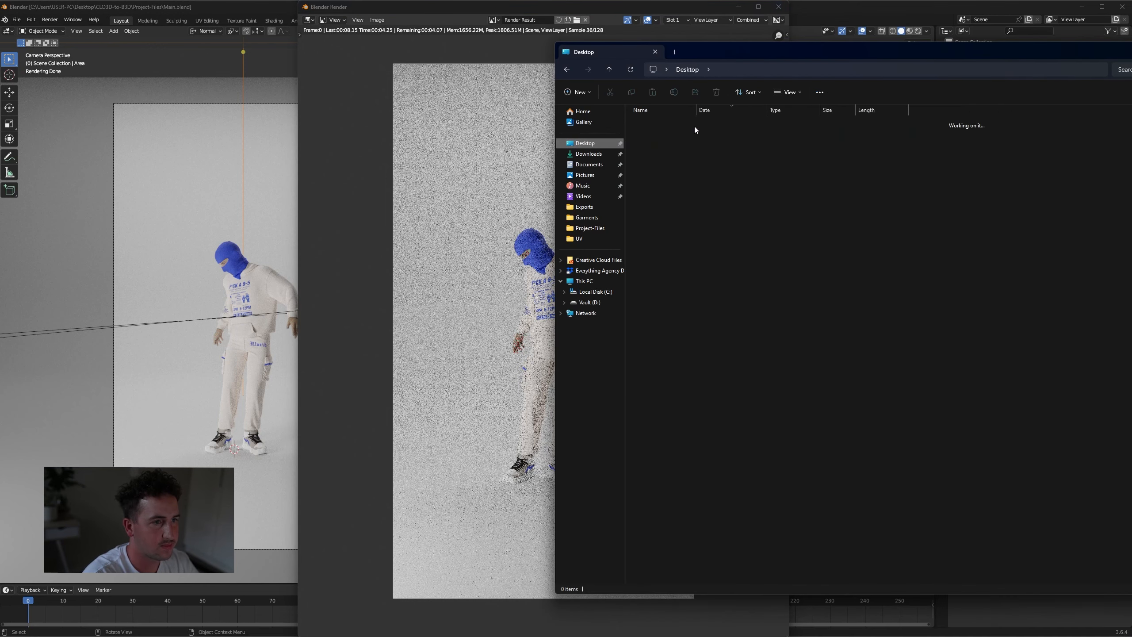
pyautogui.click(675, 123)
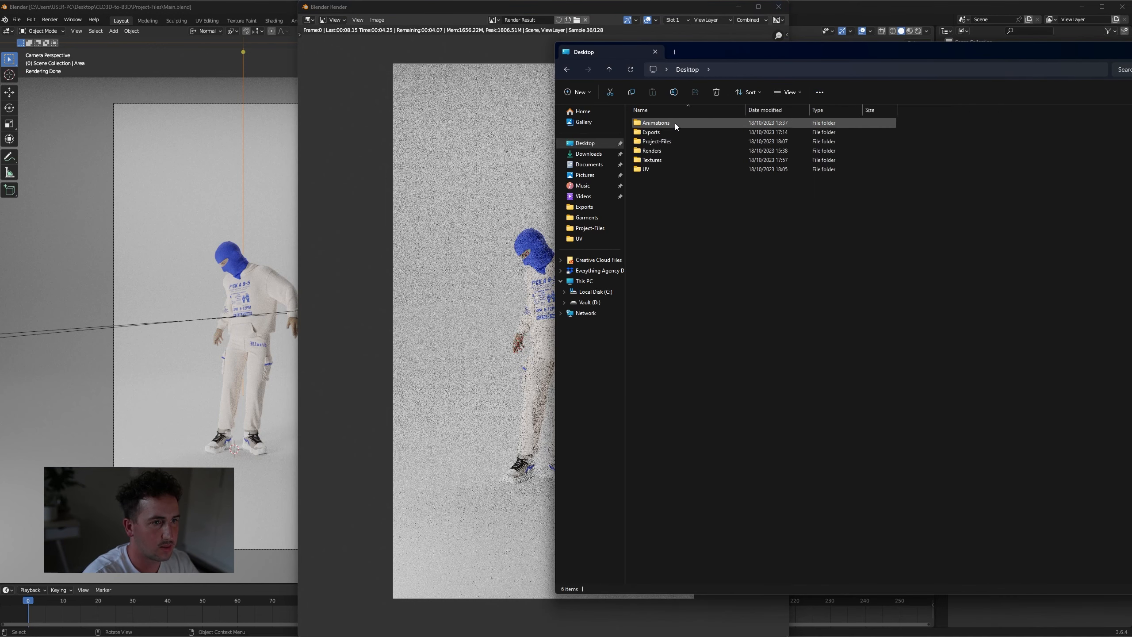
pyautogui.doubleClick(639, 151)
pyautogui.moveTo(823, 56); pyautogui.dragTo(586, 114)
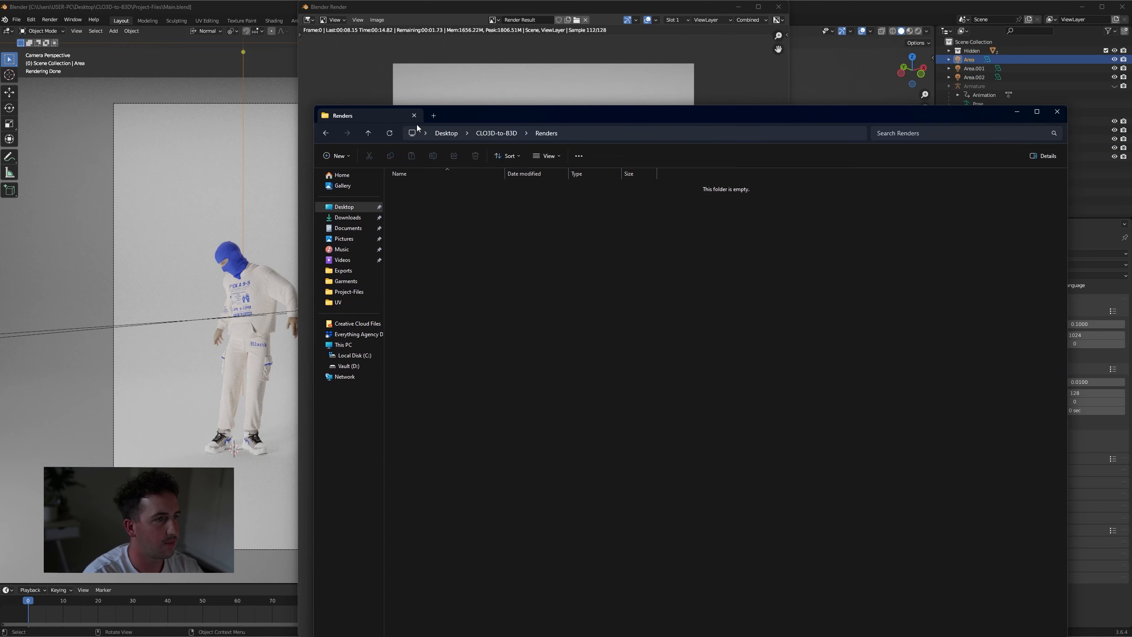
# - View the first rendered frame, Render_01_0000, and close the image viewer and the folder window
pyautogui.doubleClick(422, 187)
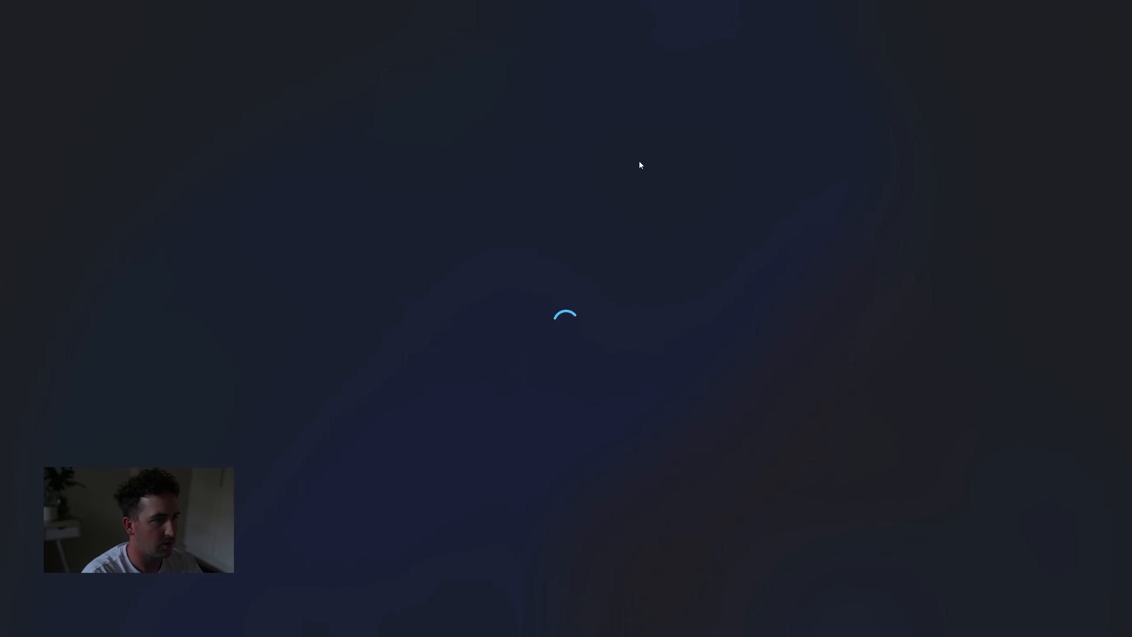
pyautogui.hotkey('alt', 'F4')
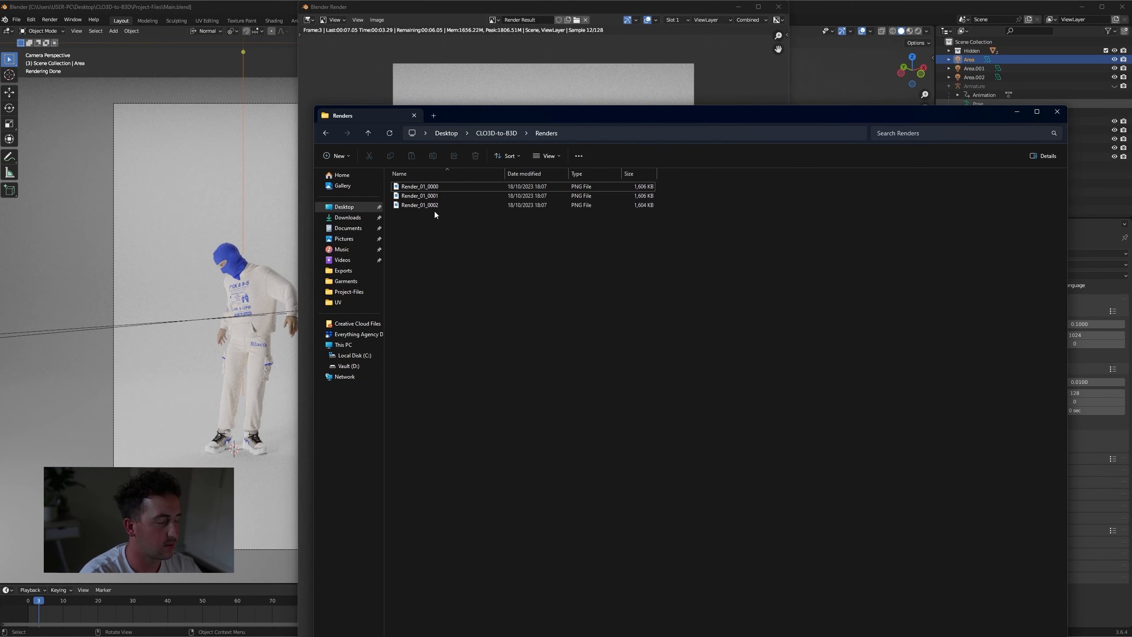
pyautogui.click(1057, 112)
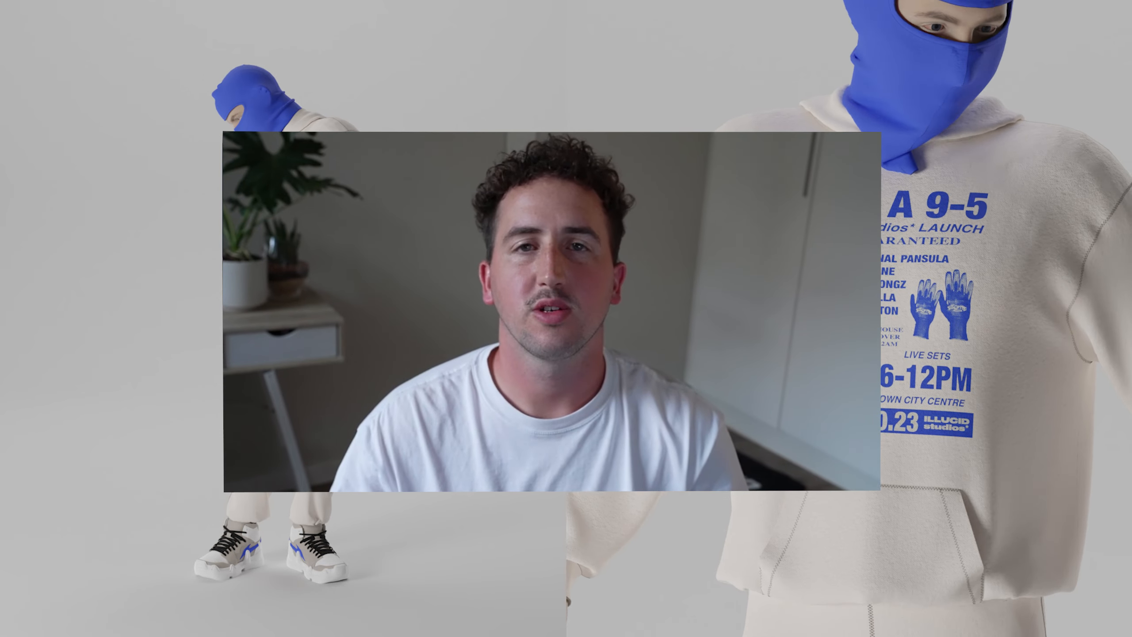